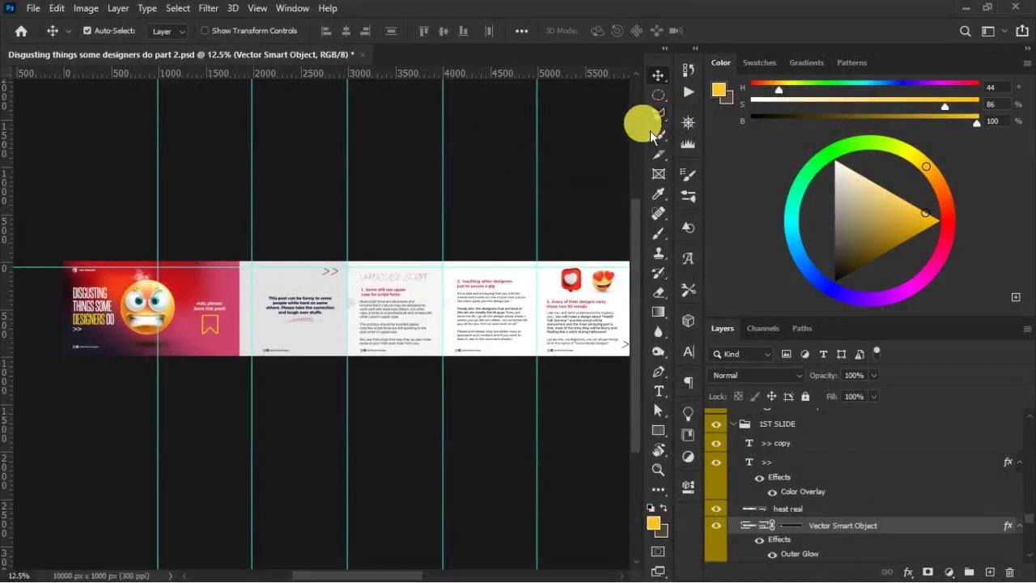
- Switch to the browser and review the Instagram carousel post slide by slide up to its "THANK YOU!" slide
key(super+Tab)
click(105, 363)
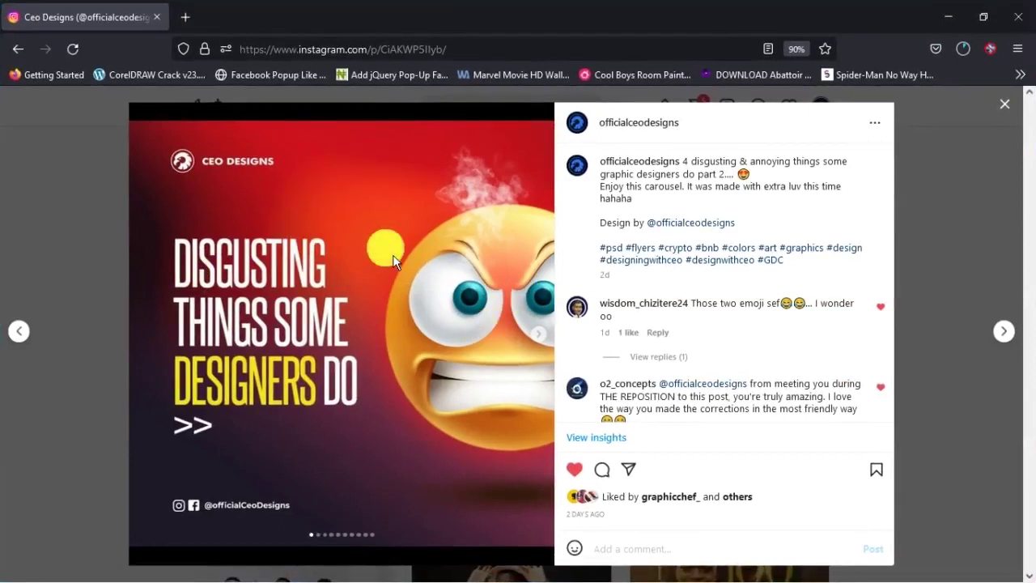
click(540, 334)
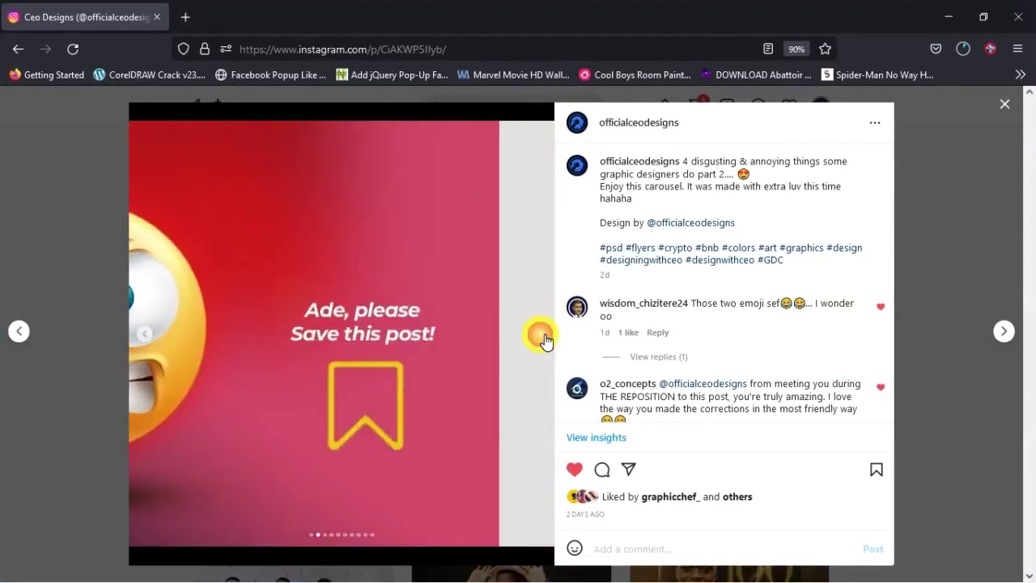
click(543, 339)
click(544, 338)
click(544, 338)
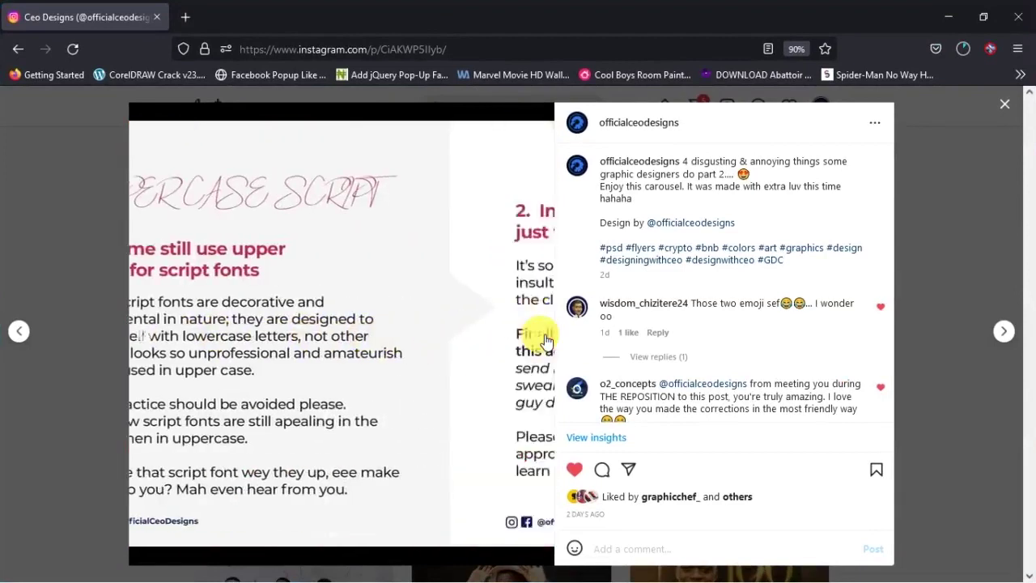
click(545, 338)
click(544, 338)
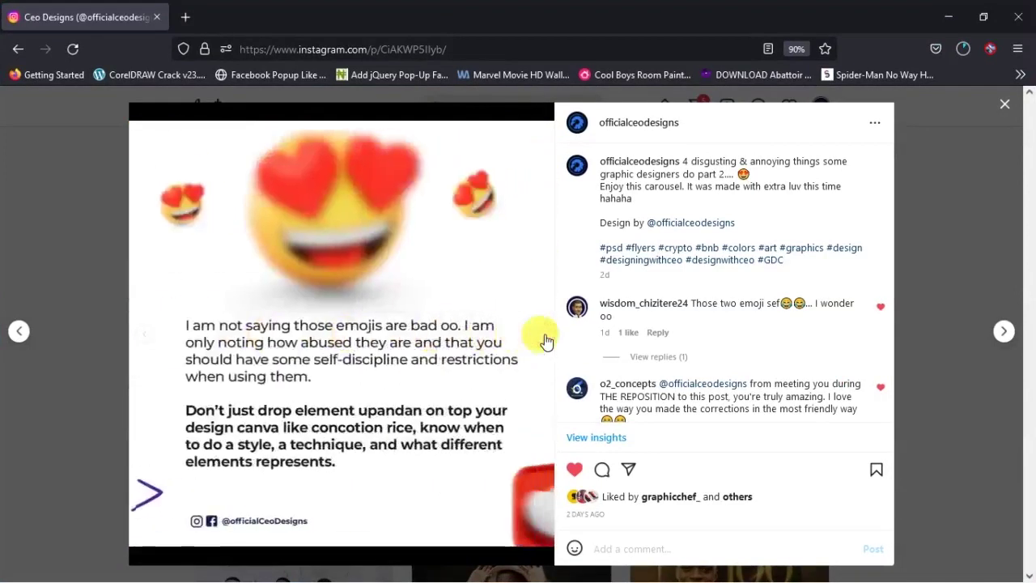
click(544, 338)
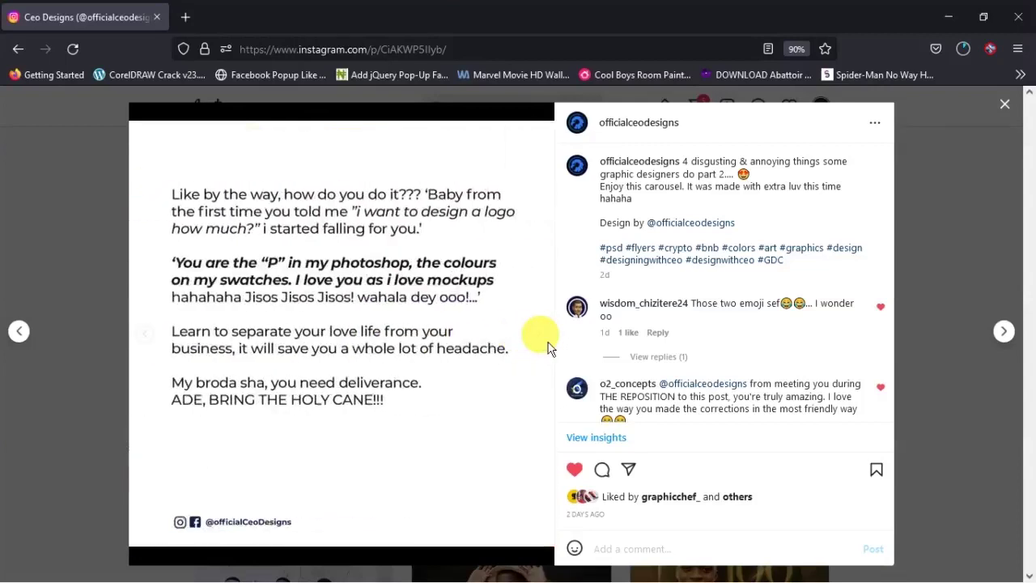
click(544, 339)
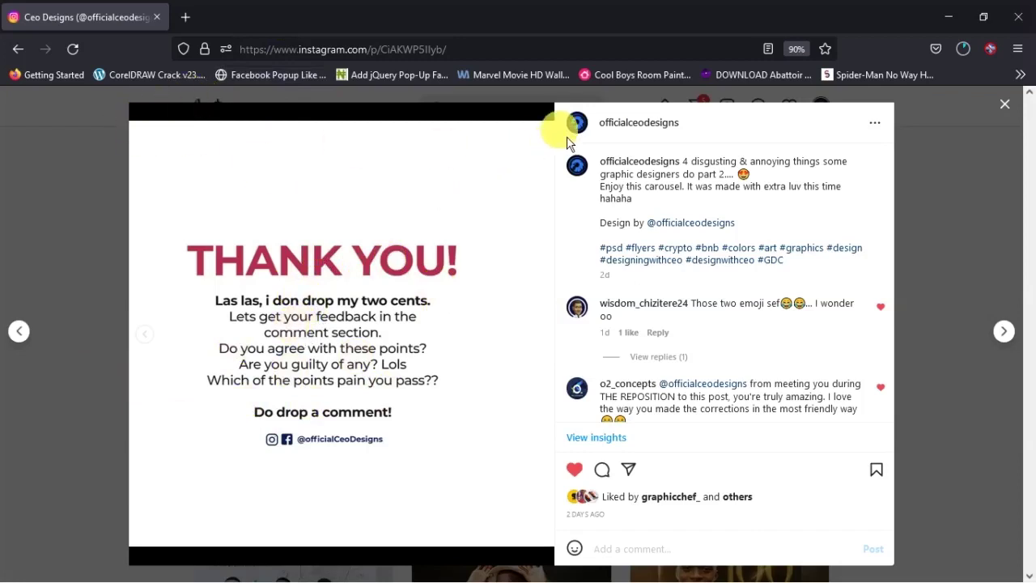
- Go back through the Instagram carousel from the closing slide to the "DISGUSTING THINGS SOME DESIGNERS DO" cover
click(148, 332)
click(150, 332)
click(150, 332)
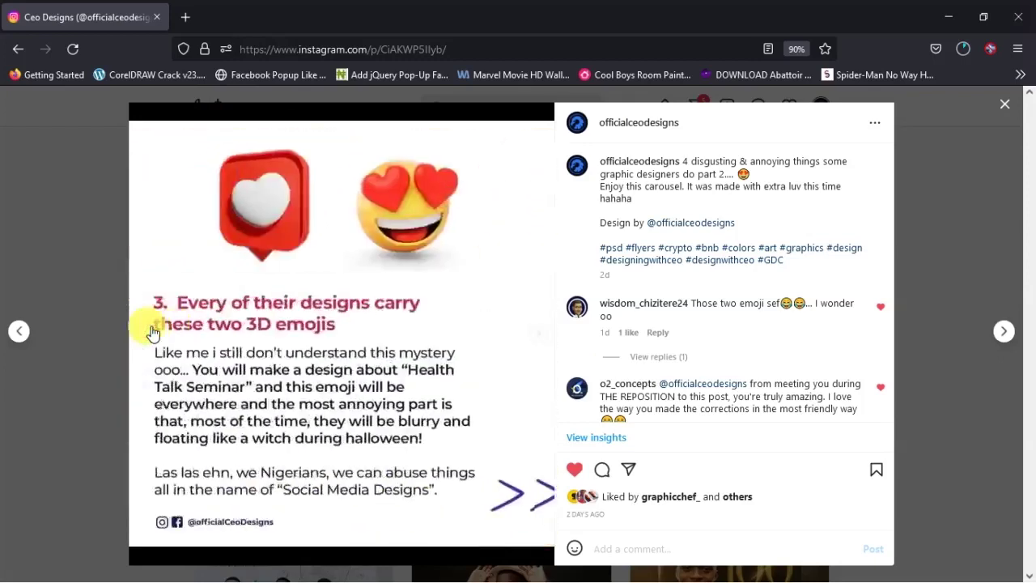
click(151, 332)
click(151, 331)
click(152, 331)
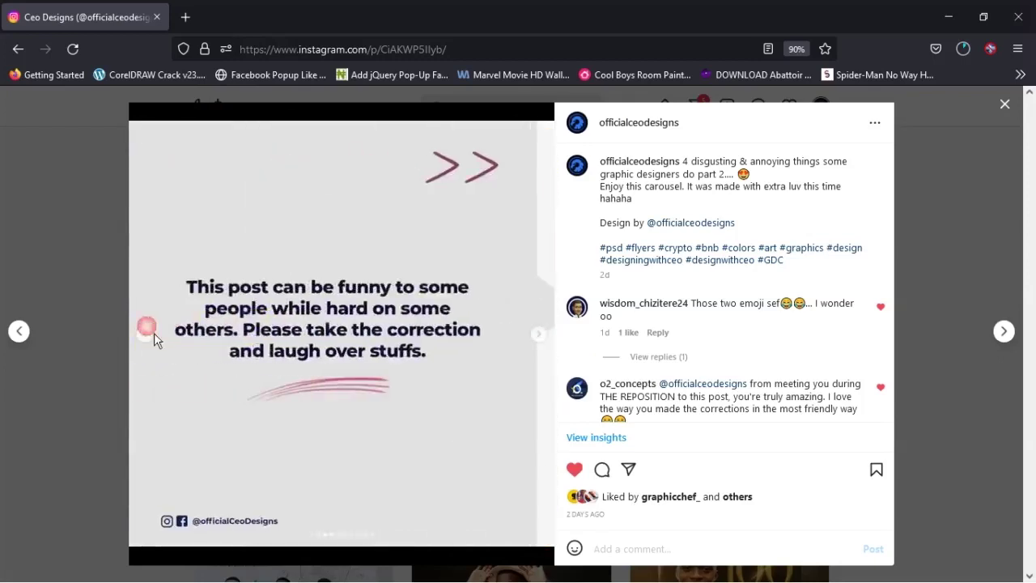
click(154, 333)
click(154, 333)
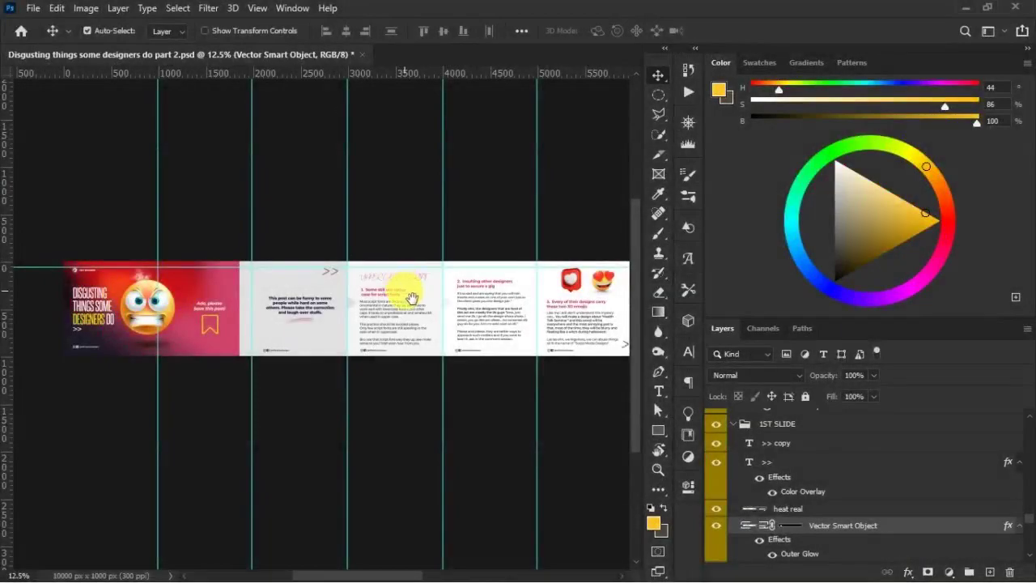
- Examine how the slides are laid out along the carousel canvas in Photoshop and how its layers are grouped
drag(405, 296, 194, 274)
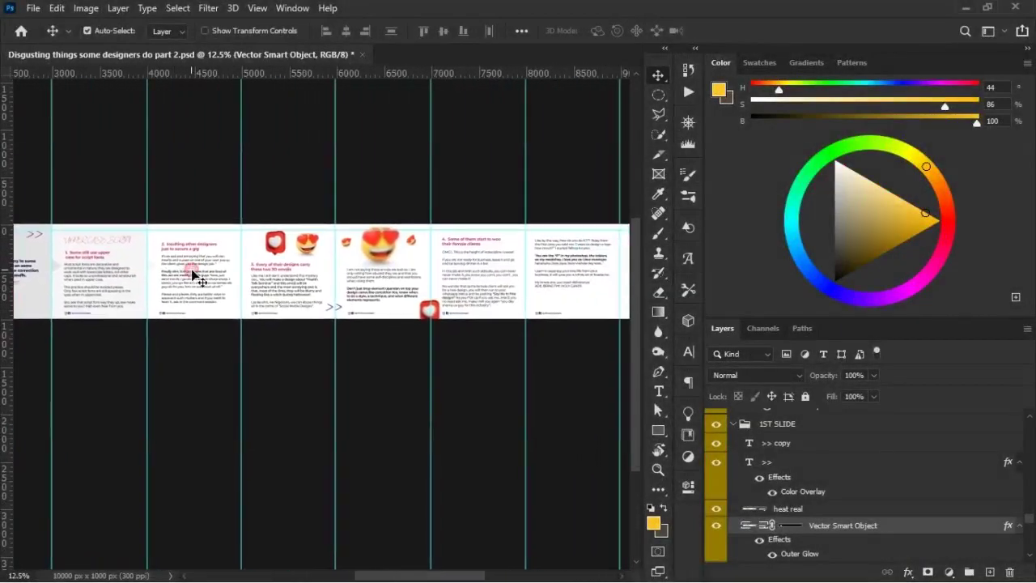
drag(273, 281, 166, 293)
drag(284, 283, 259, 284)
drag(325, 288, 420, 288)
drag(191, 286, 357, 285)
drag(203, 280, 345, 281)
mouse_move(156, 285)
mouse_down()
mouse_move(322, 291)
mouse_move(305, 286)
mouse_move(321, 305)
mouse_move(285, 307)
mouse_up()
scroll(858, 469, down, 10)
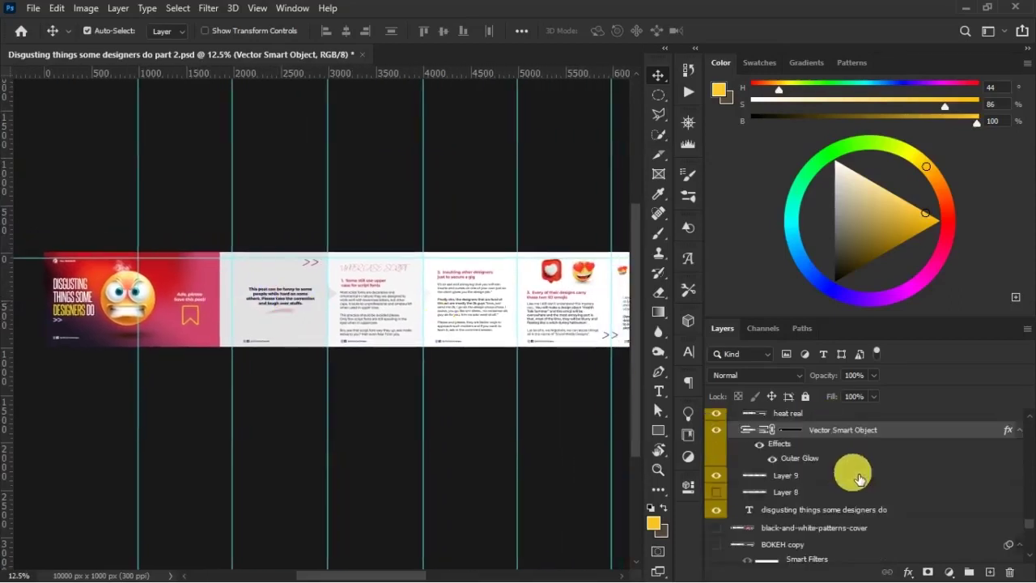
scroll(860, 479, up, 8)
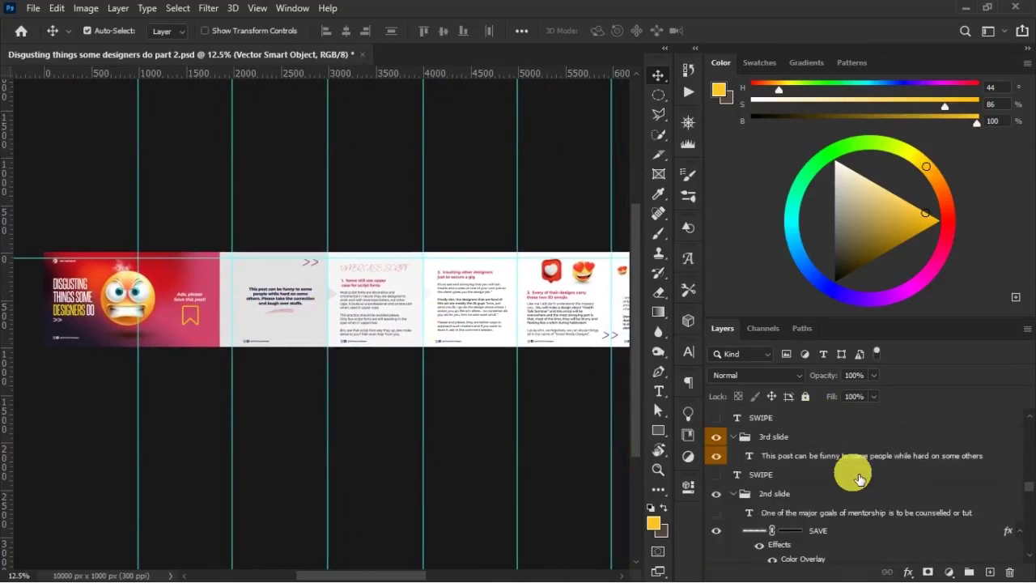
scroll(859, 479, up, 5)
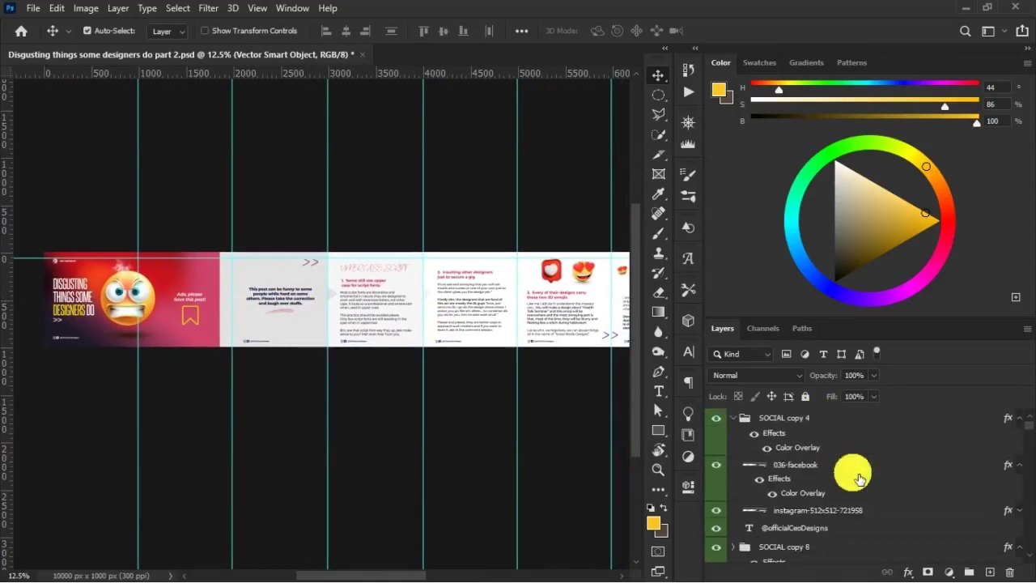
scroll(860, 479, down, 6)
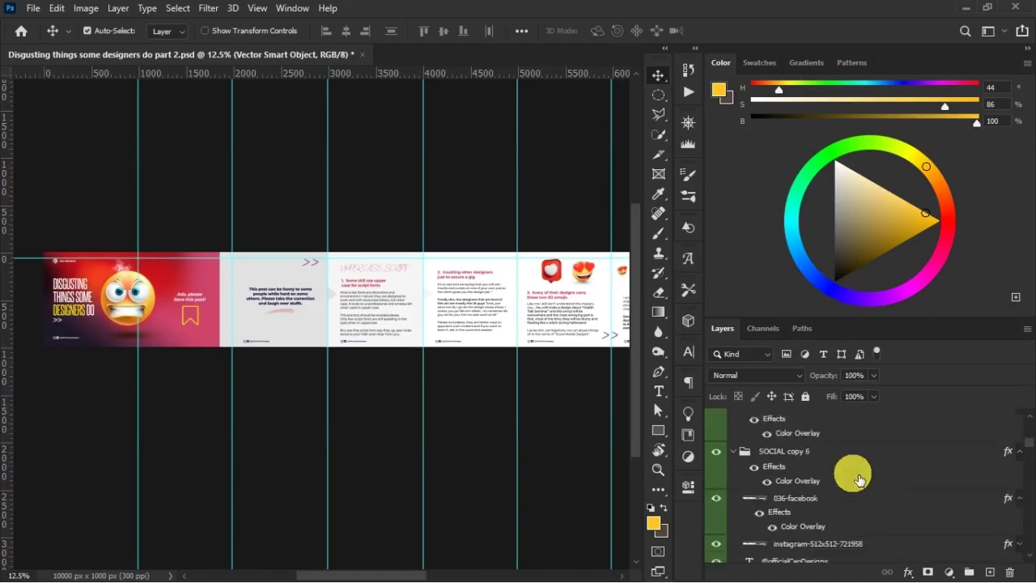
scroll(860, 483, down, 10)
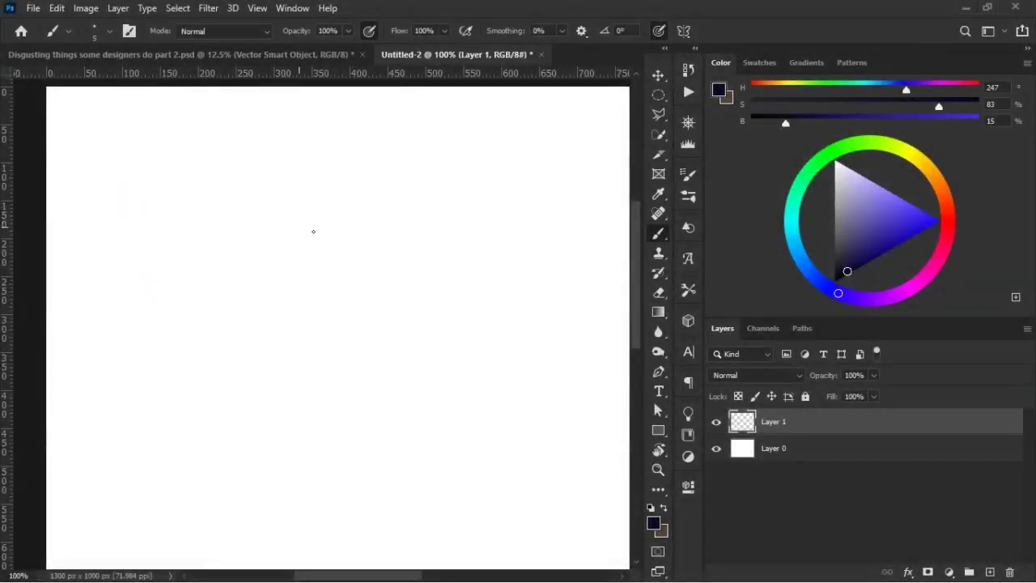
- Sketch a long horizontal rectangle with the Brush and handwrite "slides — size" above it
mouse_move(135, 205)
mouse_down()
mouse_move(378, 214)
mouse_move(559, 234)
mouse_up()
mouse_move(132, 214)
mouse_down()
mouse_move(143, 316)
mouse_move(589, 339)
mouse_move(577, 234)
mouse_move(530, 236)
mouse_up()
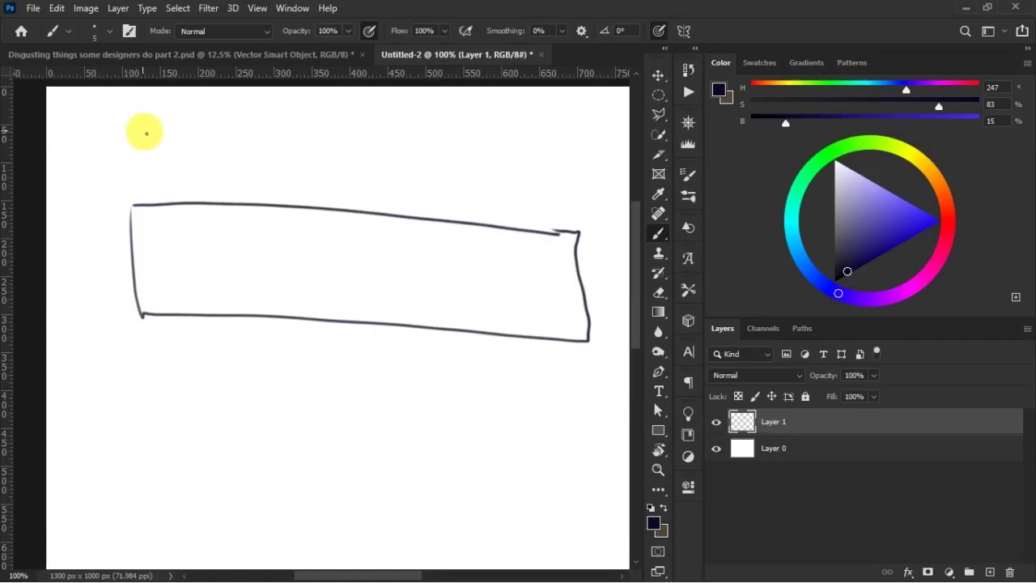
mouse_move(156, 127)
mouse_down()
mouse_move(161, 143)
mouse_move(179, 135)
mouse_move(215, 143)
mouse_up()
drag(329, 131, 380, 140)
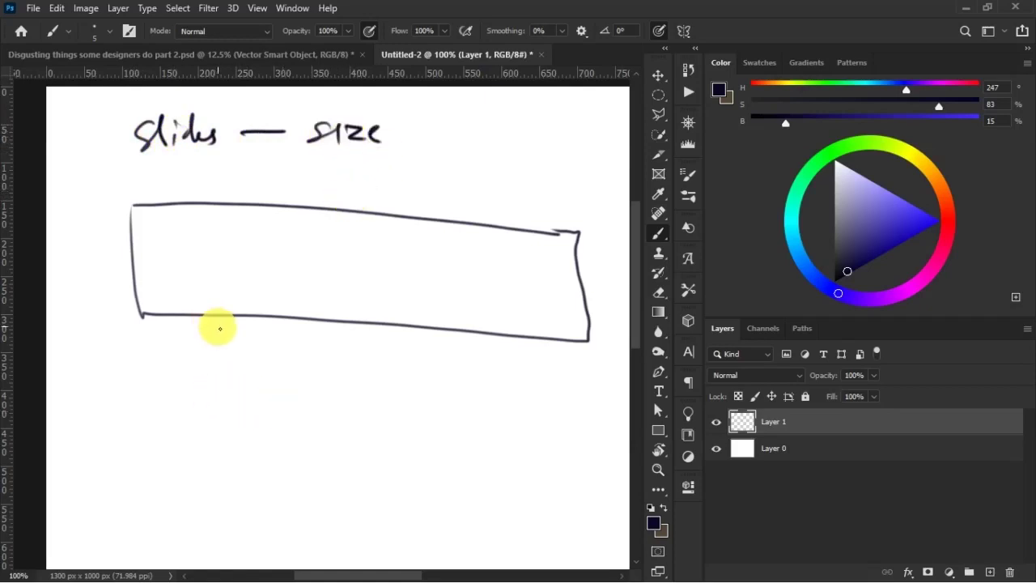
- Handwrite 10 under "slides", and note 1080 x 1080 beside "size", struck through and replaced by 1000 x 1000
mouse_move(158, 158)
mouse_down()
mouse_move(160, 184)
mouse_move(173, 168)
mouse_up()
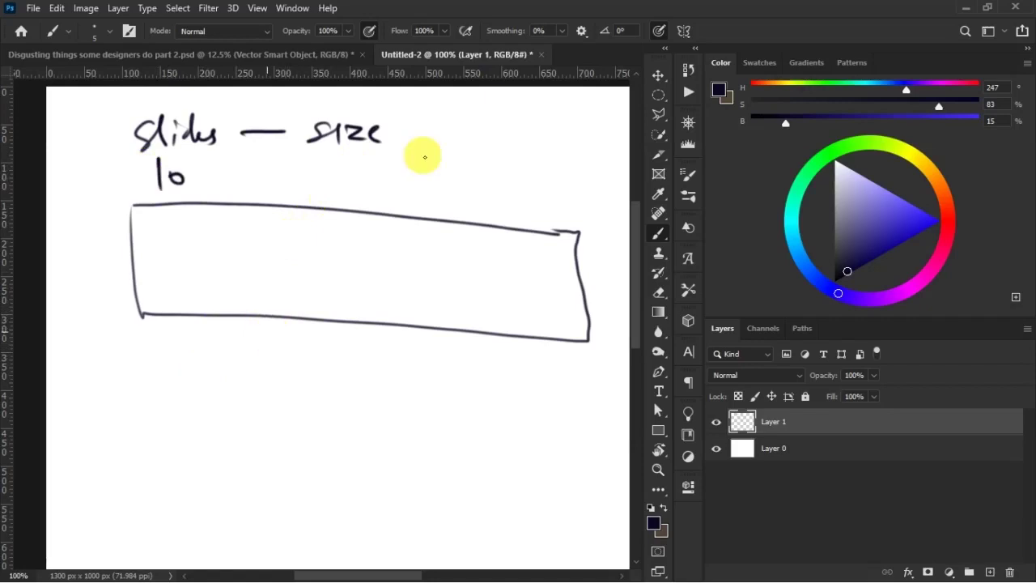
drag(423, 137, 547, 138)
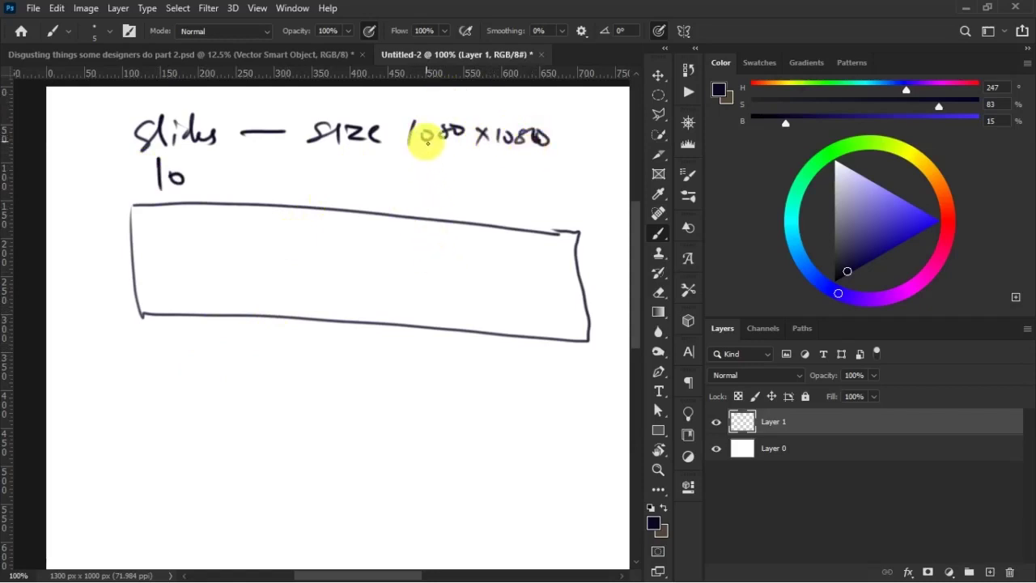
mouse_move(394, 160)
mouse_down()
mouse_move(391, 186)
mouse_move(412, 167)
mouse_move(462, 169)
mouse_move(493, 190)
mouse_move(517, 183)
mouse_up()
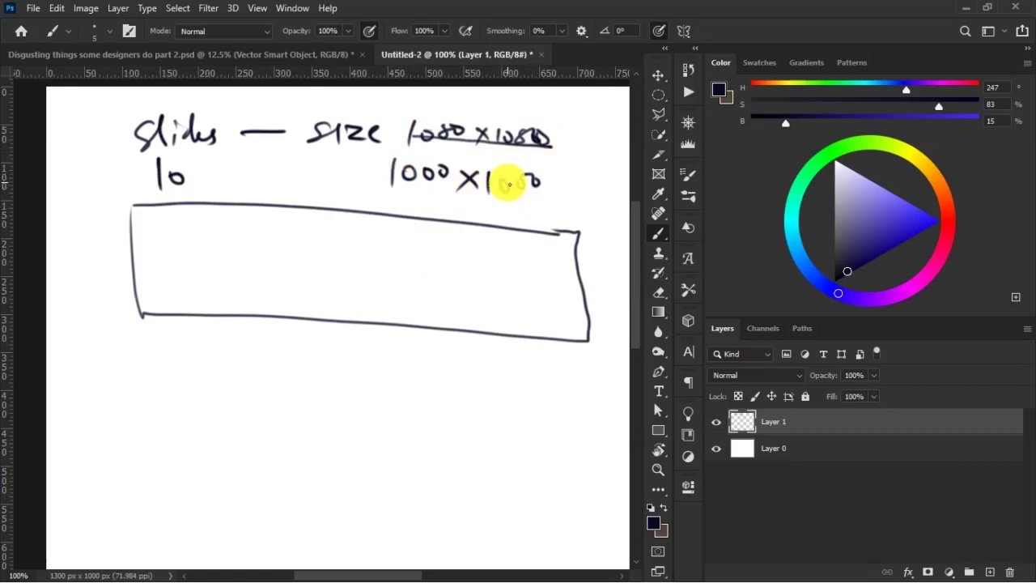
- Handwrite "1000 X 1000" below the rectangle
drag(168, 346, 168, 374)
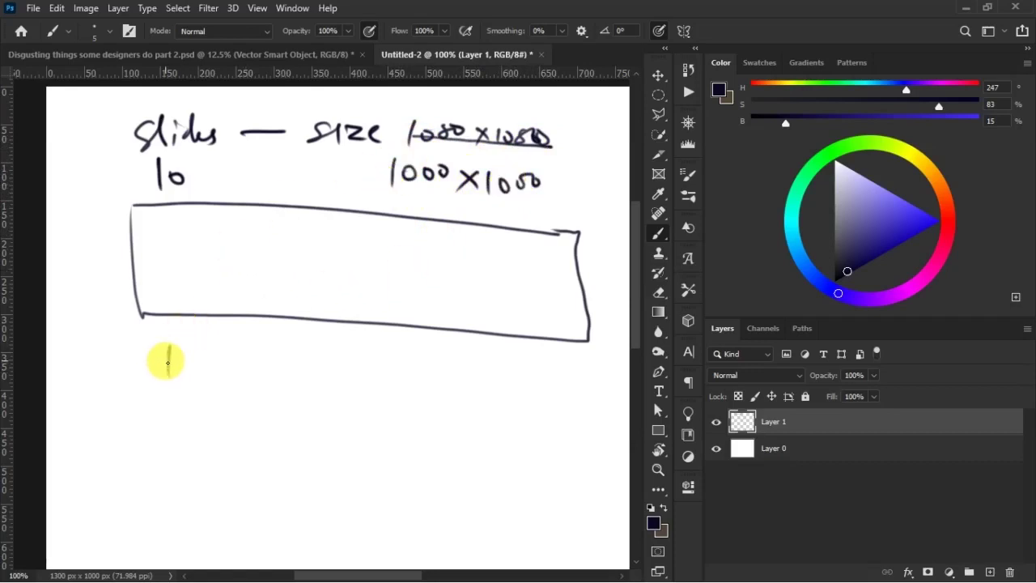
drag(244, 356, 318, 387)
drag(316, 348, 280, 394)
drag(372, 363, 373, 378)
drag(392, 372, 418, 370)
drag(445, 366, 445, 371)
- Label the two numbers below the rectangle "Wid" and "Hei"
mouse_move(168, 393)
mouse_down()
mouse_move(213, 395)
mouse_move(227, 423)
mouse_move(249, 426)
mouse_up()
click(229, 397)
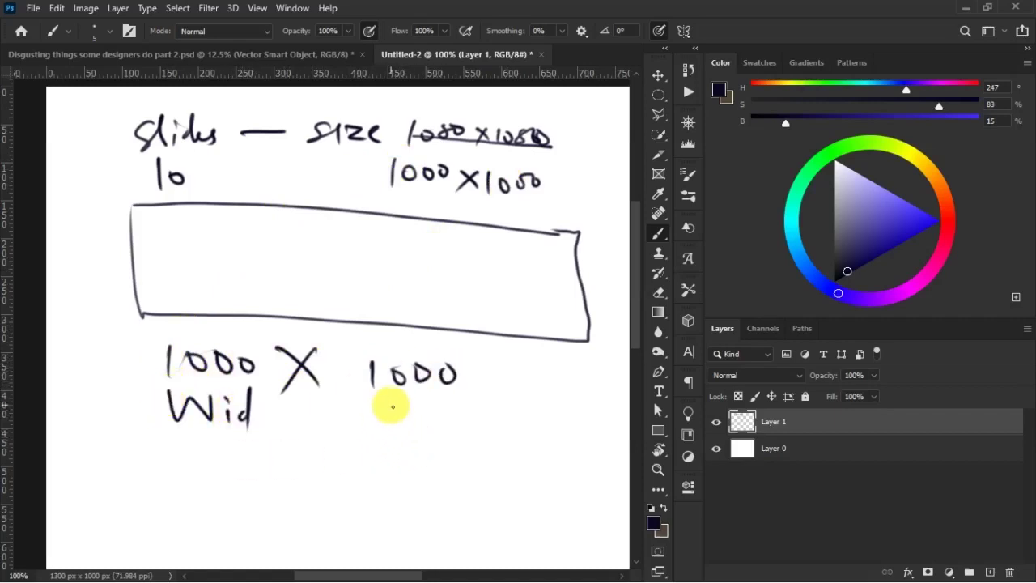
drag(392, 399, 392, 426)
drag(390, 416, 411, 414)
drag(411, 402, 411, 438)
click(435, 409)
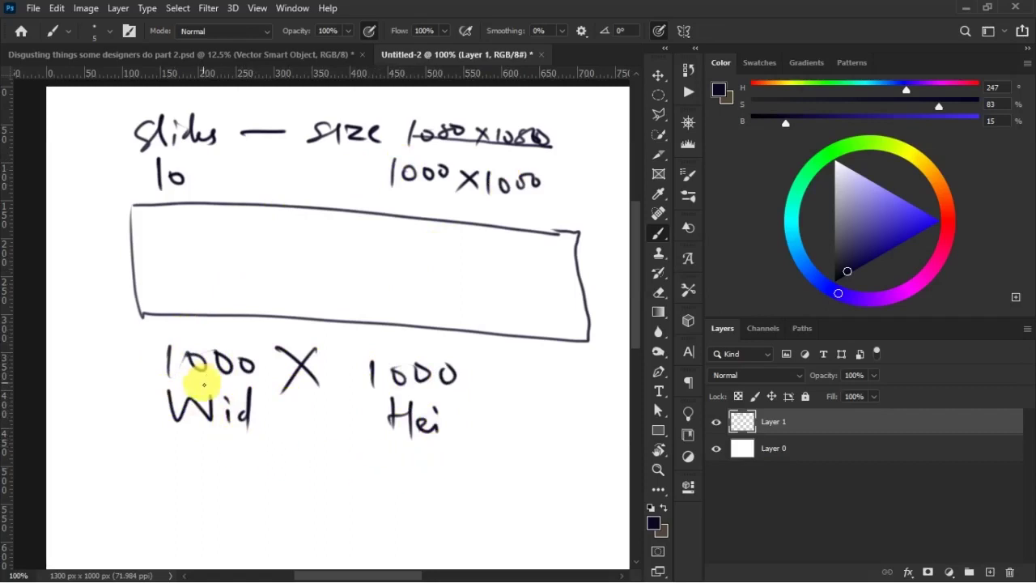
- Draw a double-headed arrow along the rectangle's length and divide the rectangle into slides with six vertical lines
mouse_move(161, 253)
mouse_down()
mouse_move(569, 316)
mouse_move(552, 326)
mouse_move(185, 260)
mouse_up()
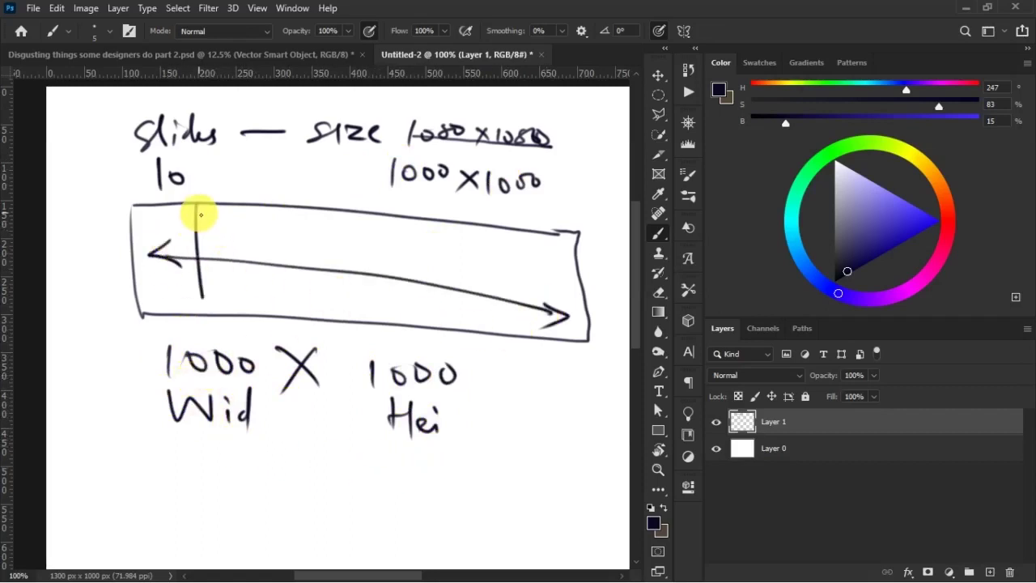
drag(249, 205, 261, 312)
drag(314, 212, 321, 325)
drag(373, 213, 376, 330)
drag(451, 212, 449, 322)
drag(508, 235, 512, 319)
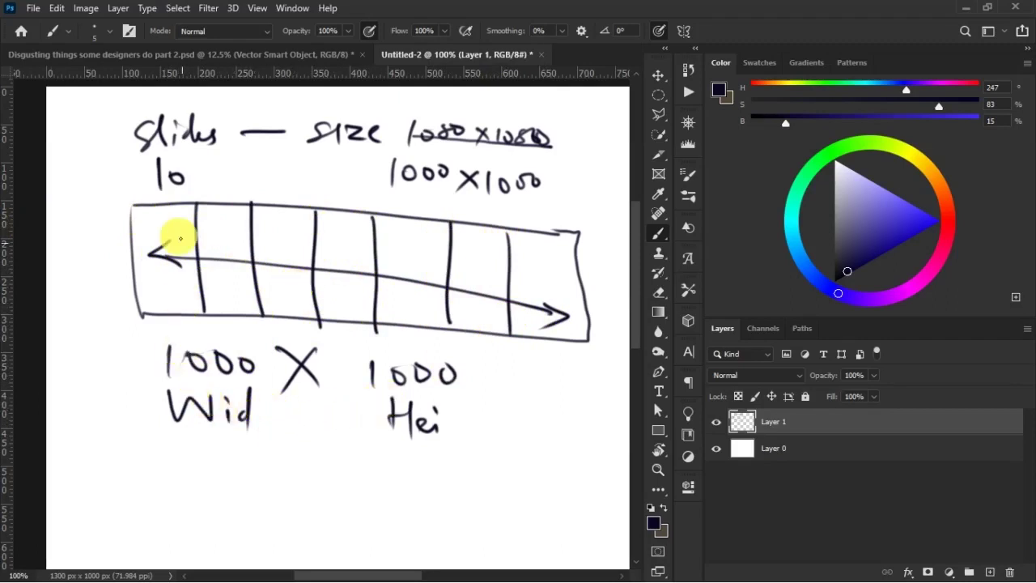
- Point an arrow at "slides" and work out the total width under "Wid" as 10 times 1000 = 10,000
drag(104, 144, 121, 144)
drag(123, 135, 121, 151)
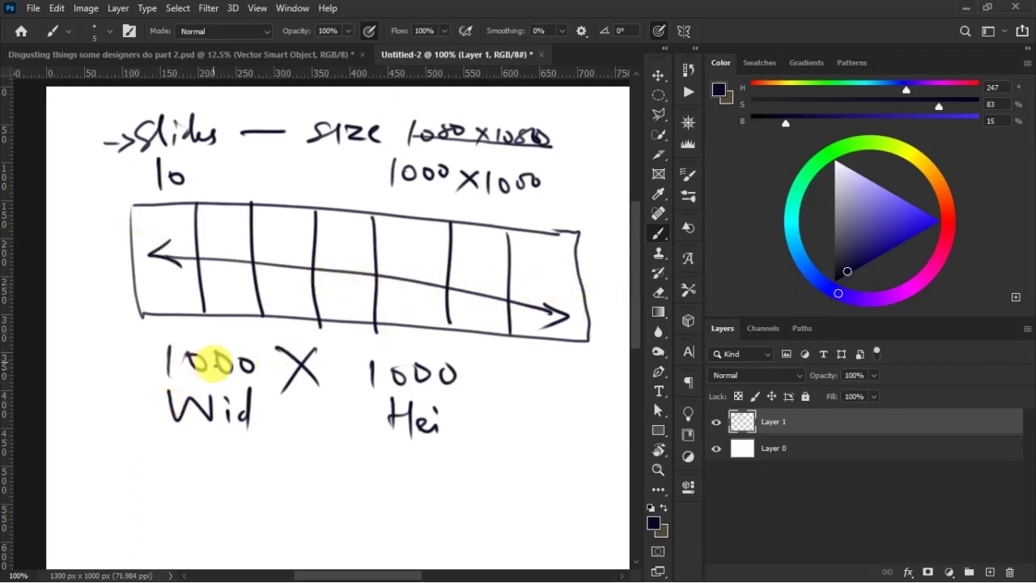
mouse_move(192, 443)
mouse_down()
mouse_move(213, 459)
mouse_move(182, 442)
mouse_move(151, 363)
mouse_up()
drag(135, 361, 140, 390)
drag(137, 491, 152, 490)
mouse_move(139, 499)
mouse_down()
mouse_move(168, 503)
mouse_move(195, 486)
mouse_move(208, 516)
mouse_up()
drag(229, 498, 274, 496)
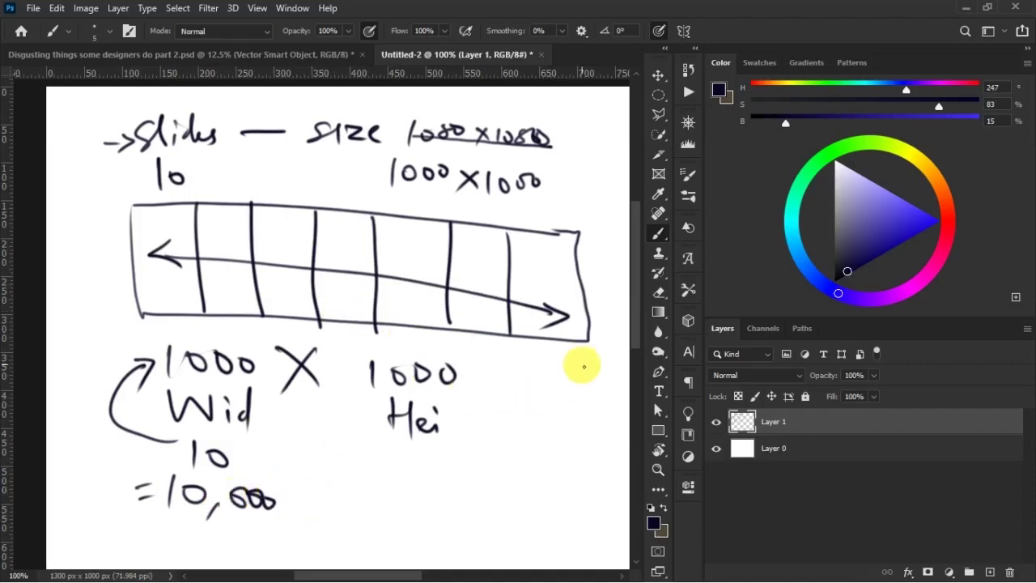
- Handwrite the canvas size "10,000 x 1000 Canva" below the calculation and outline a long rectangle under it
drag(645, 346, 636, 403)
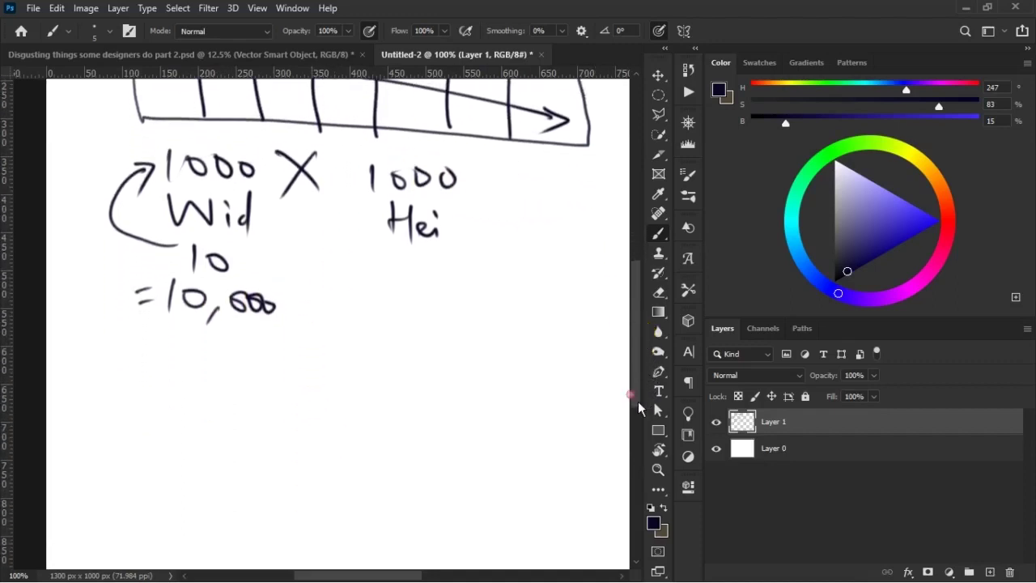
drag(135, 387, 134, 419)
drag(161, 392, 162, 393)
mouse_move(177, 407)
mouse_down()
mouse_move(171, 421)
mouse_move(218, 403)
mouse_move(298, 418)
mouse_up()
mouse_move(317, 398)
mouse_down()
mouse_move(317, 409)
mouse_move(324, 403)
mouse_up()
drag(333, 397, 345, 405)
drag(356, 395, 441, 403)
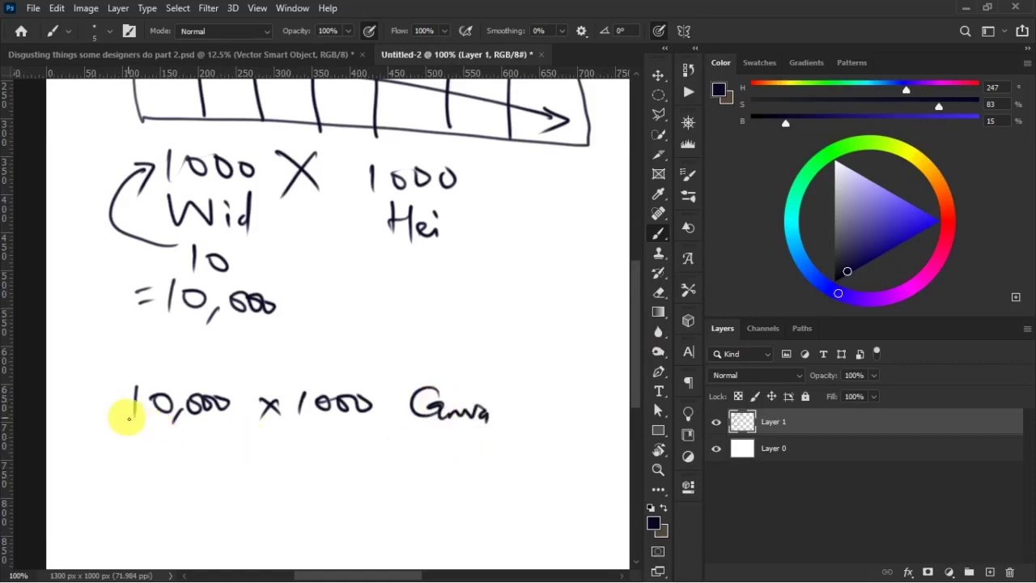
drag(106, 437, 564, 466)
mouse_move(106, 439)
mouse_down()
mouse_move(104, 501)
mouse_move(550, 527)
mouse_move(579, 511)
mouse_move(564, 468)
mouse_up()
- Add a new layer above Layer 1 and hide Layer 1 to clear the drawing area
drag(638, 397, 640, 454)
click(987, 573)
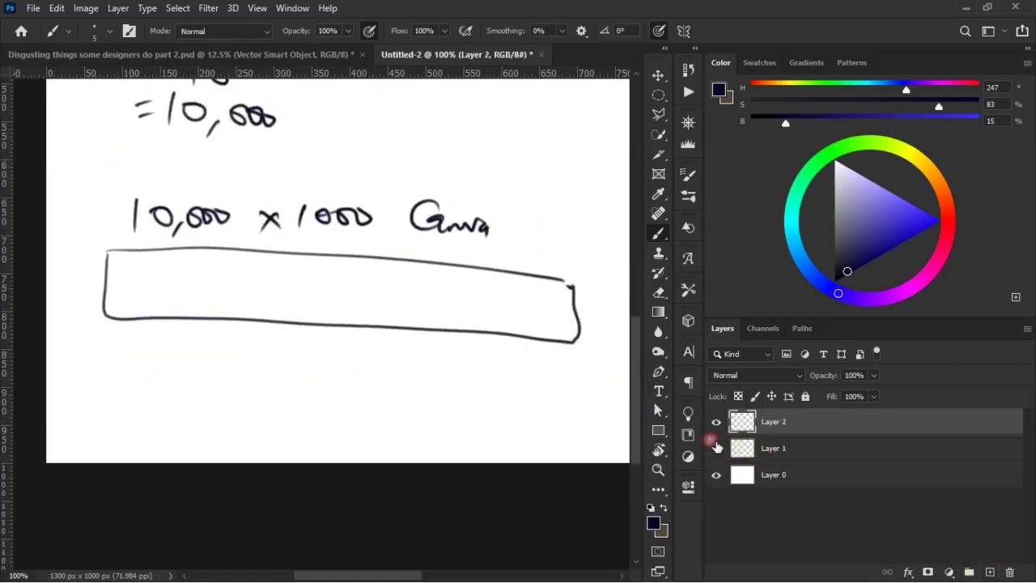
click(715, 448)
mouse_move(639, 393)
mouse_down()
mouse_move(648, 369)
mouse_move(639, 307)
mouse_up()
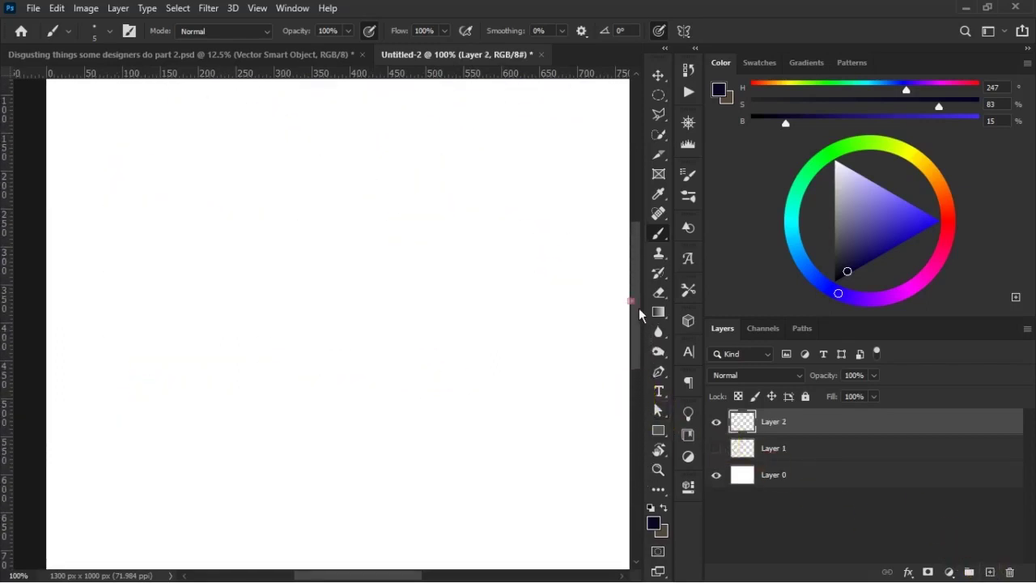
- Handwrite "slide 5 — size" on the new layer, with "1000 x 1000" and "W x H" under "size"
mouse_move(160, 139)
mouse_down()
mouse_move(190, 143)
mouse_move(194, 130)
mouse_move(209, 144)
mouse_move(229, 158)
mouse_up()
drag(235, 130, 359, 147)
drag(414, 135, 476, 146)
mouse_move(437, 181)
mouse_down()
mouse_move(455, 173)
mouse_move(476, 188)
mouse_move(530, 186)
mouse_up()
mouse_move(399, 202)
mouse_down()
mouse_move(426, 199)
mouse_move(485, 228)
mouse_move(505, 214)
mouse_up()
drag(505, 203, 506, 227)
drag(445, 201, 461, 215)
drag(459, 201, 444, 215)
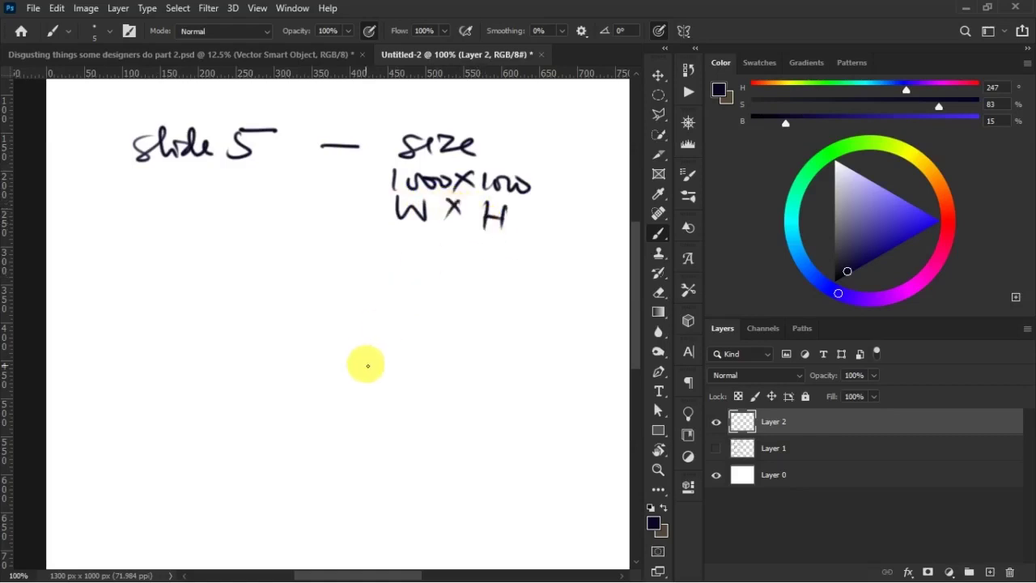
- Sketch a long horizontal strip below the notes and divide it into five sections with four vertical lines
drag(106, 268, 564, 272)
mouse_move(134, 280)
mouse_down()
mouse_move(135, 330)
mouse_move(571, 352)
mouse_move(571, 280)
mouse_up()
drag(187, 262, 188, 332)
drag(266, 259, 270, 331)
drag(343, 261, 343, 333)
drag(447, 263, 444, 338)
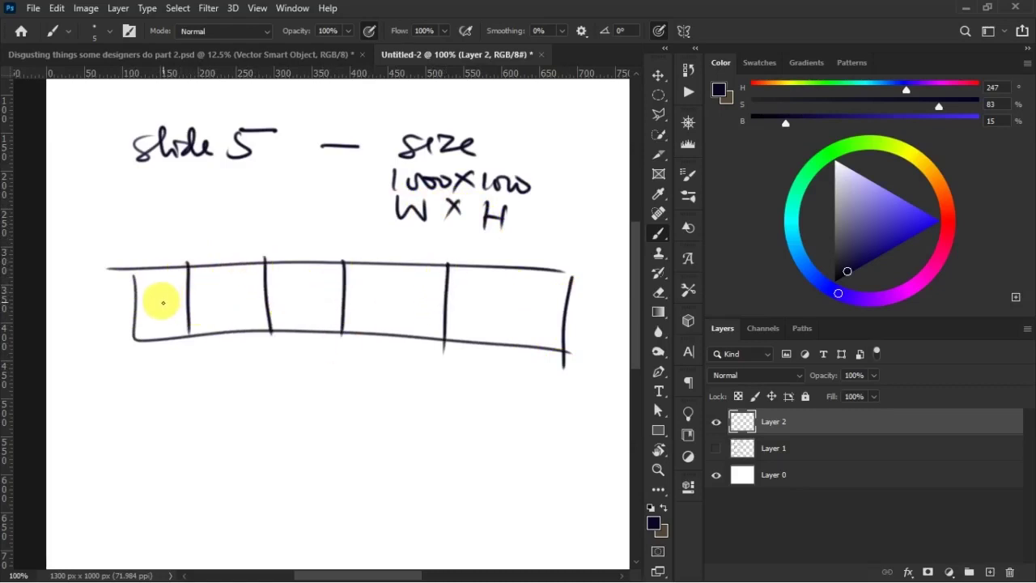
- Number the five sections of the strip 1 to 5 in order
drag(160, 296, 162, 313)
drag(229, 293, 249, 306)
drag(312, 291, 313, 309)
drag(387, 301, 392, 320)
drag(481, 307, 502, 305)
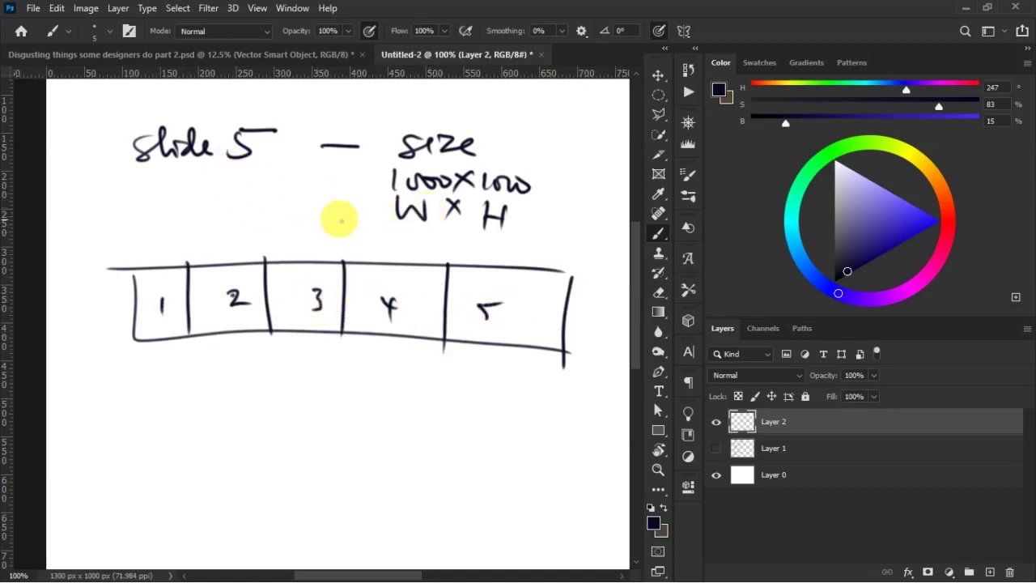
- Handwrite "1000 x 1000" below the numbered strip with "x 5" under it, and draw an arrow curving from the 5 up to "slide 5"
drag(177, 386, 178, 421)
mouse_move(200, 399)
mouse_down()
mouse_move(242, 397)
mouse_move(296, 419)
mouse_up()
drag(295, 390, 268, 423)
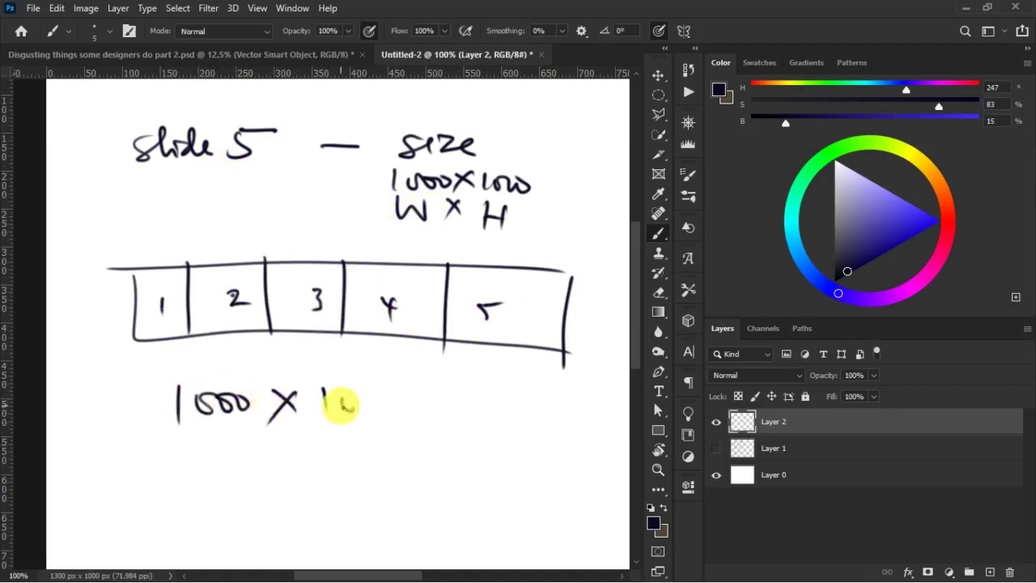
drag(342, 407, 393, 399)
drag(196, 429, 216, 458)
mouse_move(217, 429)
mouse_down()
mouse_move(191, 466)
mouse_move(201, 493)
mouse_move(188, 518)
mouse_up()
mouse_move(89, 238)
mouse_down()
mouse_move(167, 491)
mouse_move(159, 206)
mouse_move(170, 236)
mouse_up()
- Complete the handwritten calculation with "= 5000 x 1000" beside the 5
drag(276, 475, 299, 467)
drag(282, 484, 310, 477)
mouse_move(341, 468)
mouse_down()
mouse_move(349, 489)
mouse_move(362, 459)
mouse_up()
drag(378, 465, 382, 471)
drag(441, 462, 468, 487)
drag(468, 458, 441, 489)
drag(504, 453, 504, 486)
mouse_move(518, 465)
mouse_down()
mouse_move(526, 478)
mouse_move(552, 462)
mouse_up()
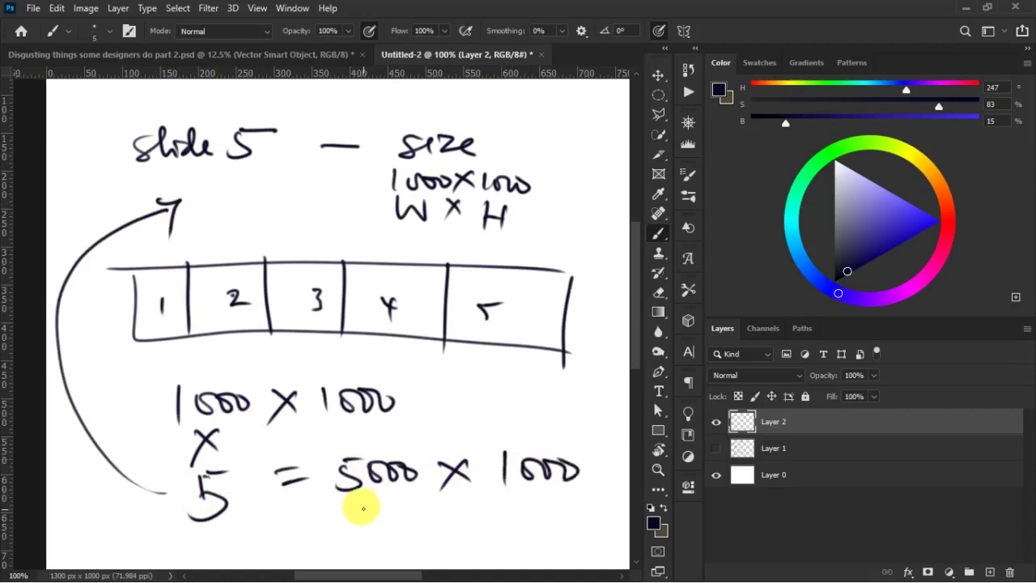
- Label the handwritten result with "W" under 5000 and "H" under 1000
drag(359, 508, 397, 520)
drag(521, 499, 521, 528)
drag(521, 513, 541, 510)
drag(542, 496, 540, 544)
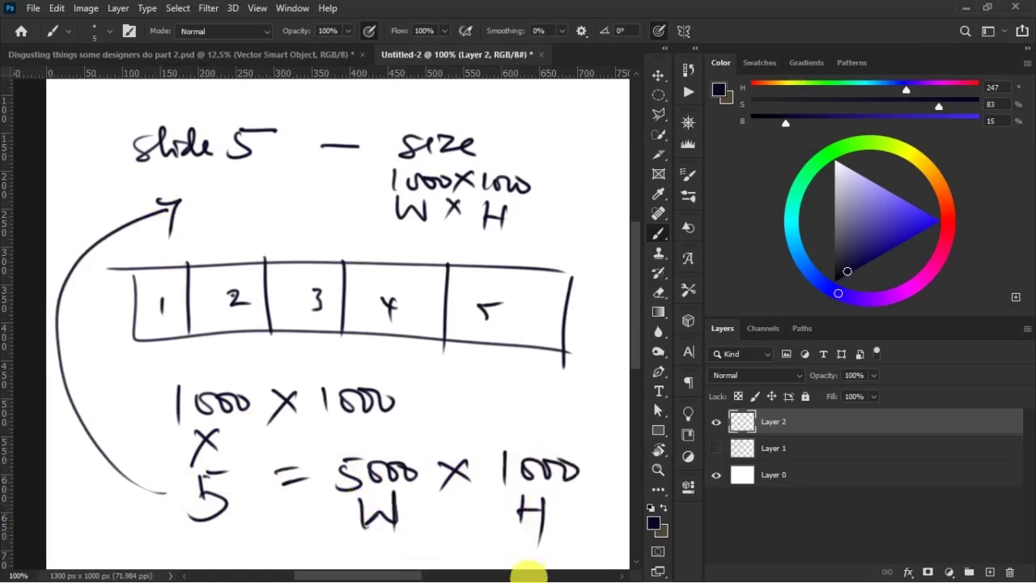
mouse_move(407, 427)
mouse_down()
mouse_move(409, 447)
mouse_move(437, 446)
mouse_up()
drag(590, 444, 602, 461)
drag(603, 445, 588, 462)
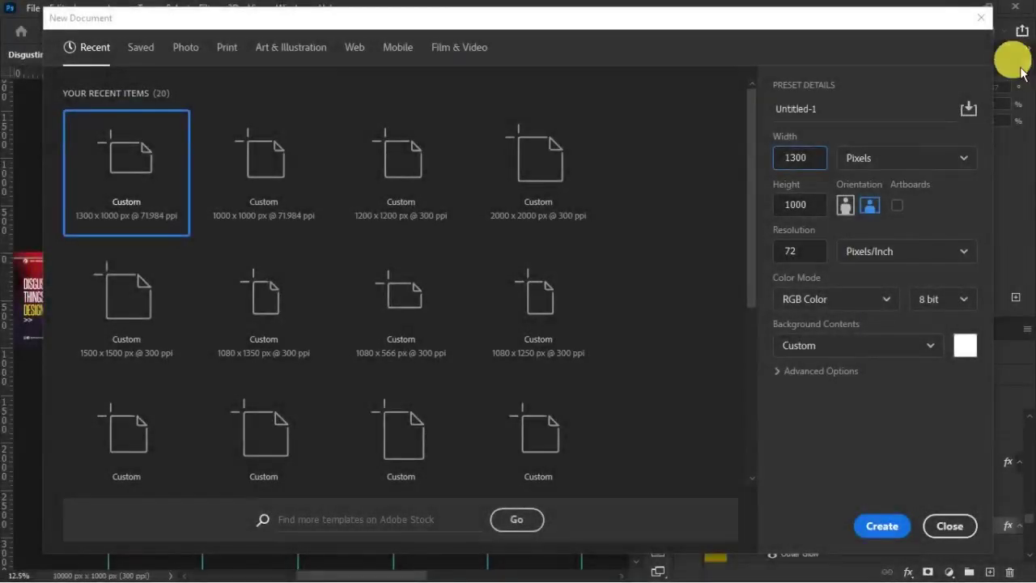
- Create a new 10000 x 1000 px document at 72 pixels per inch and unlock its Background layer
double_click(811, 157)
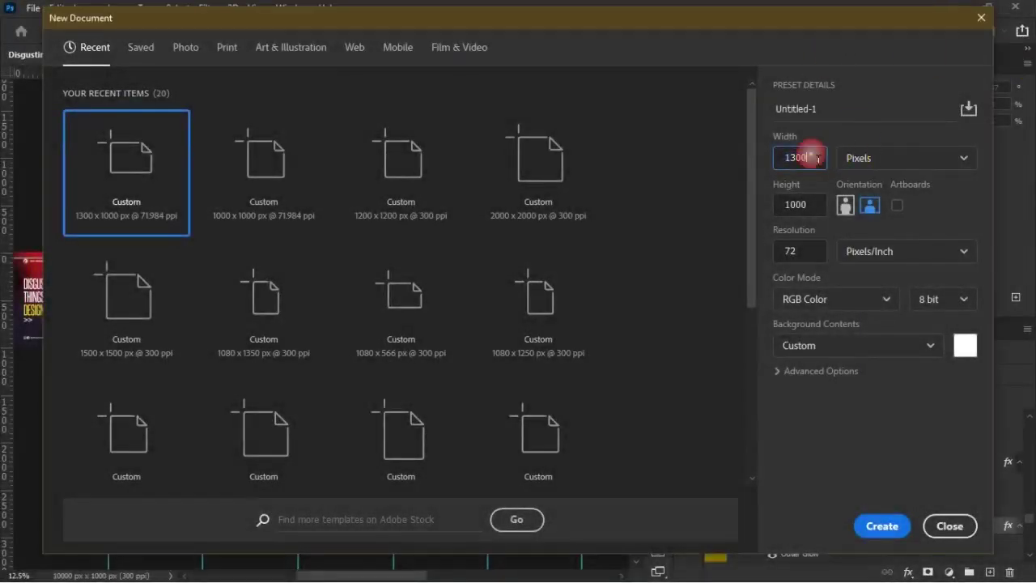
text(10)
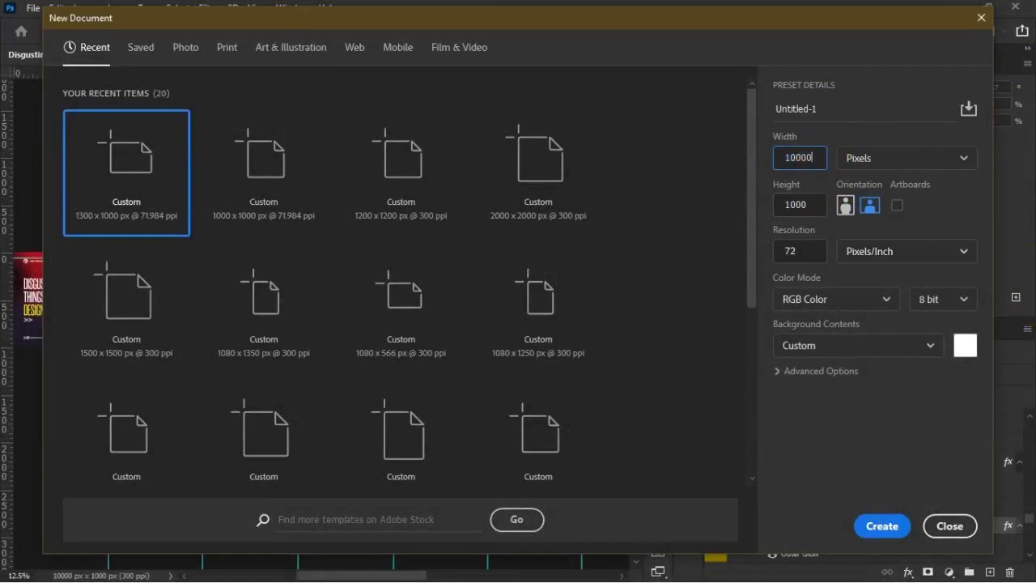
click(822, 206)
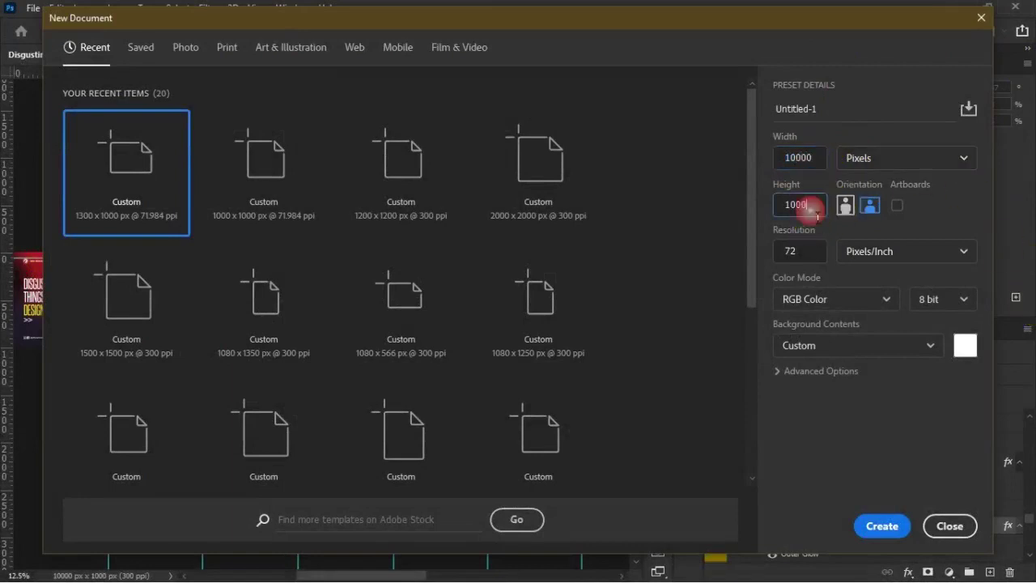
click(804, 251)
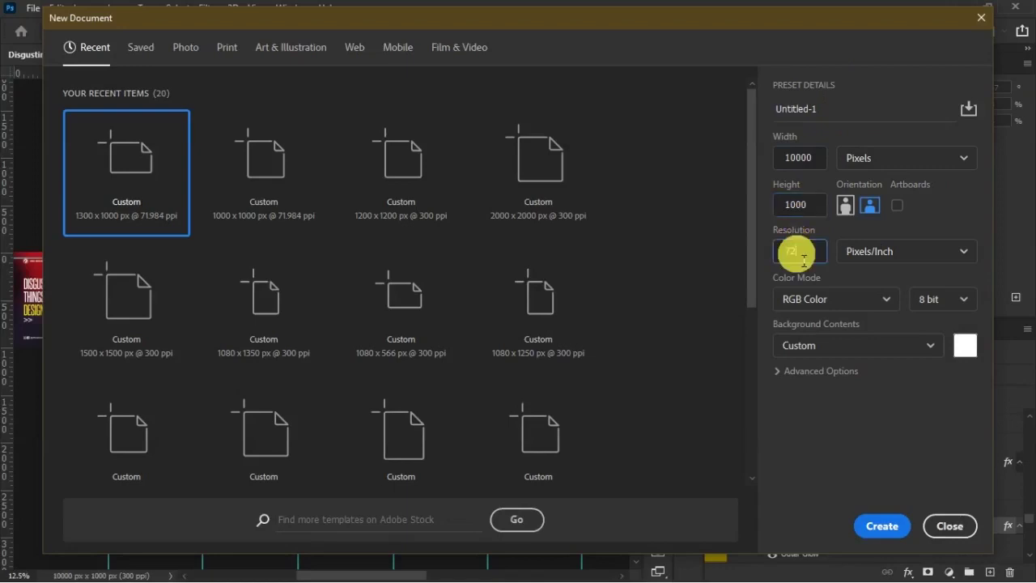
click(881, 526)
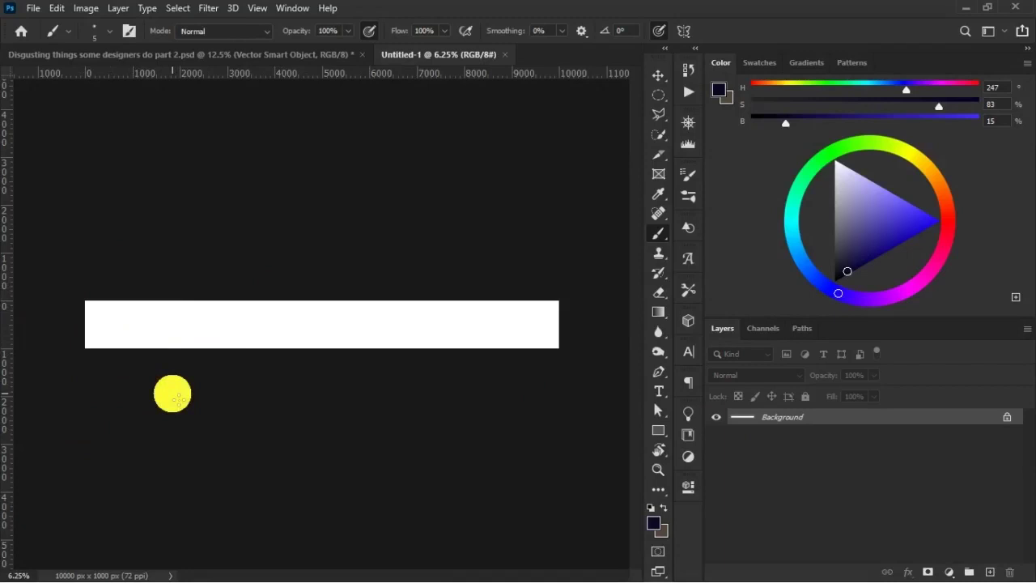
click(1007, 417)
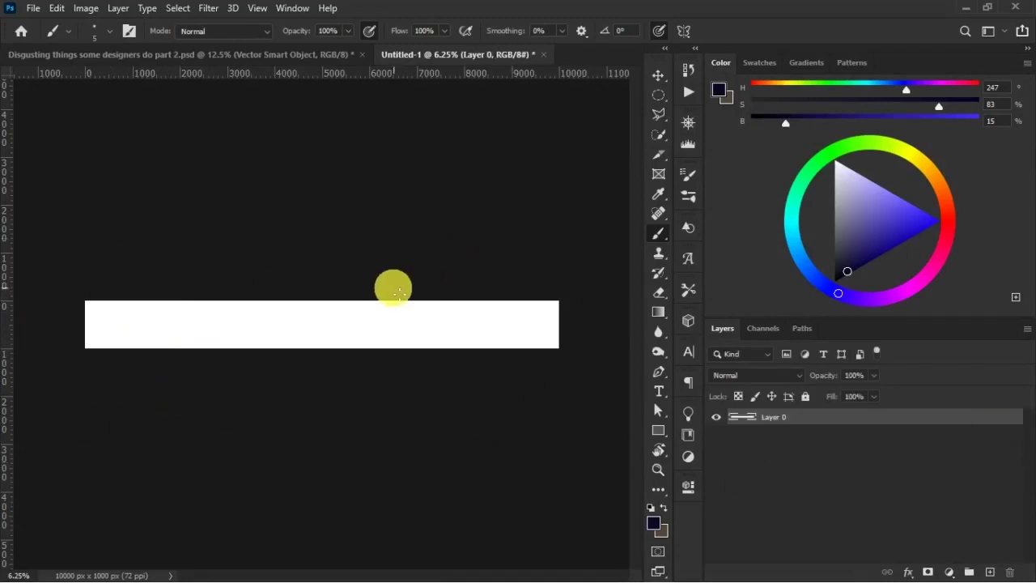
- Turn the rulers off and back on
key(v)
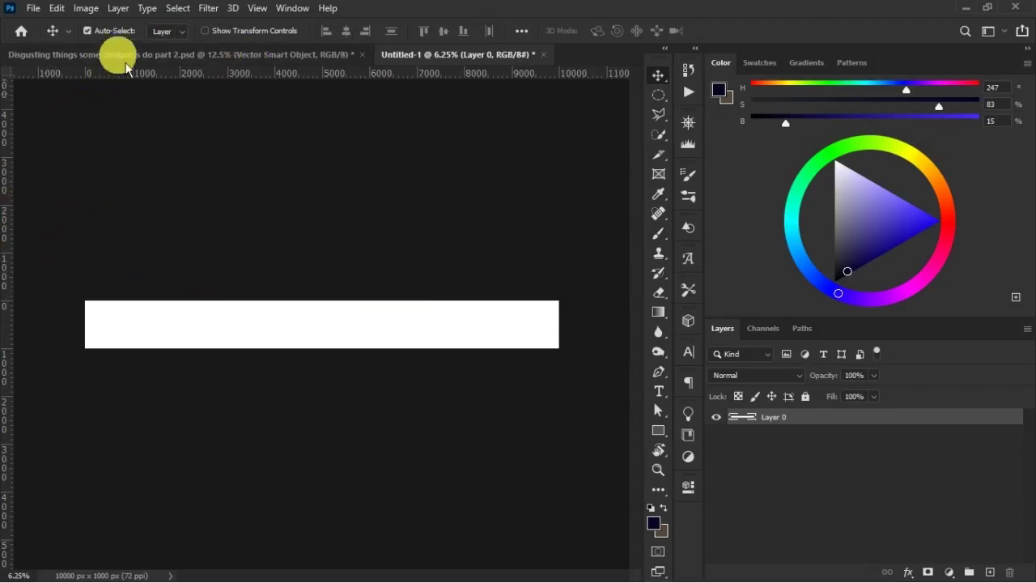
click(232, 8)
mouse_move(257, 14)
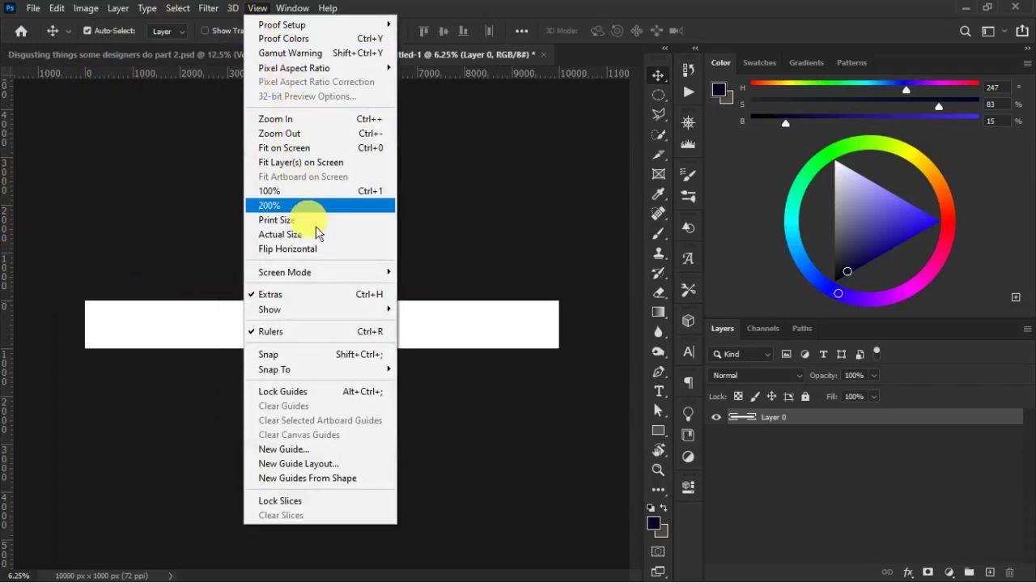
click(315, 332)
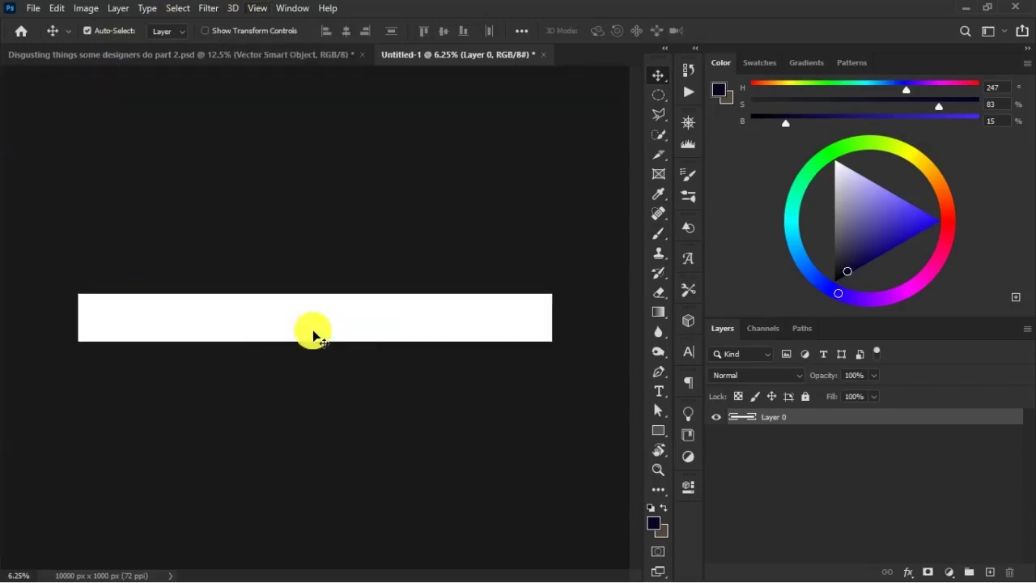
click(258, 8)
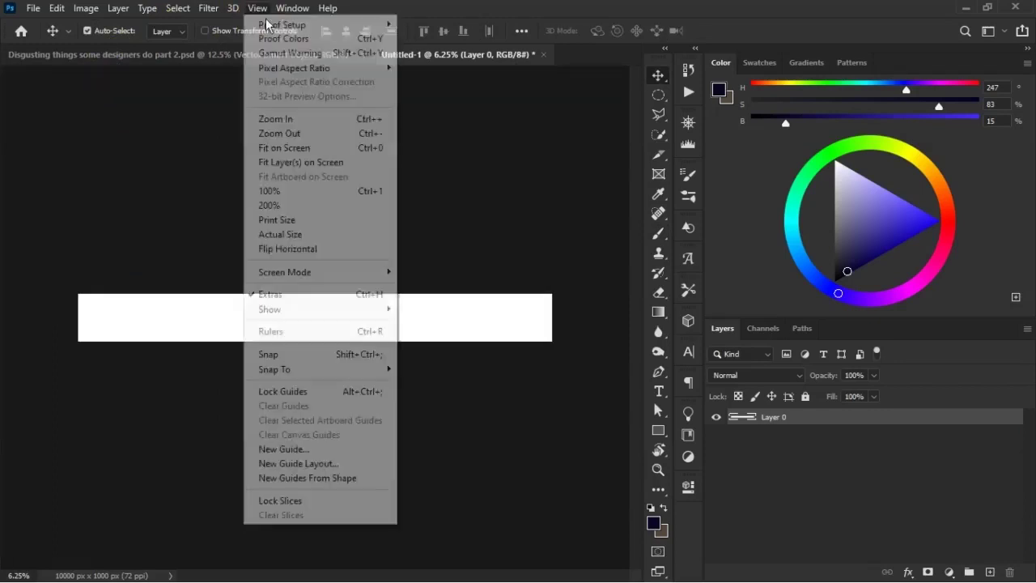
click(286, 337)
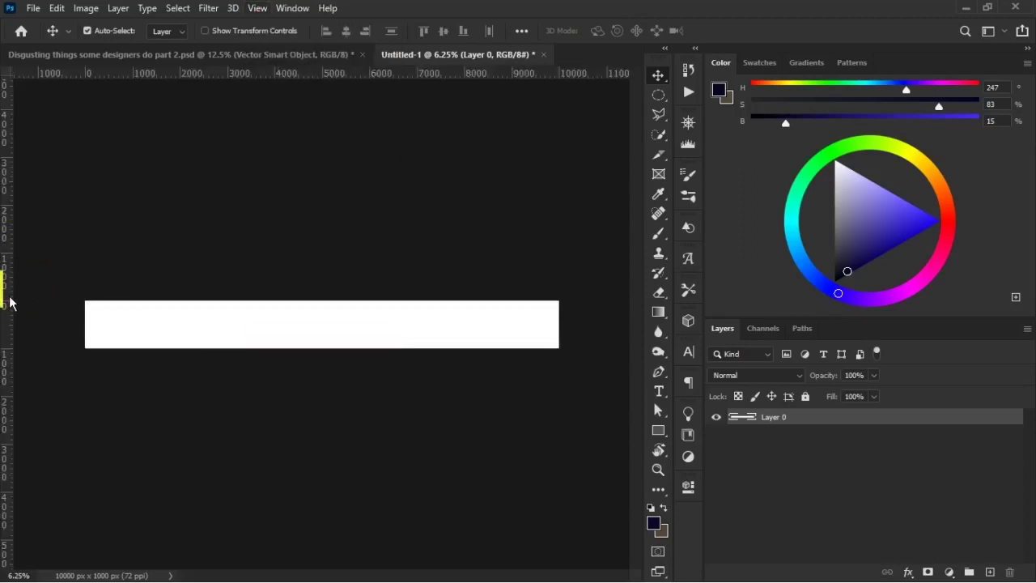
- Examine the enlarged canvas against the horizontal ruler from its start to its far end at 10000 px
key(z)
drag(86, 301, 212, 402)
key(space)
drag(137, 326, 363, 327)
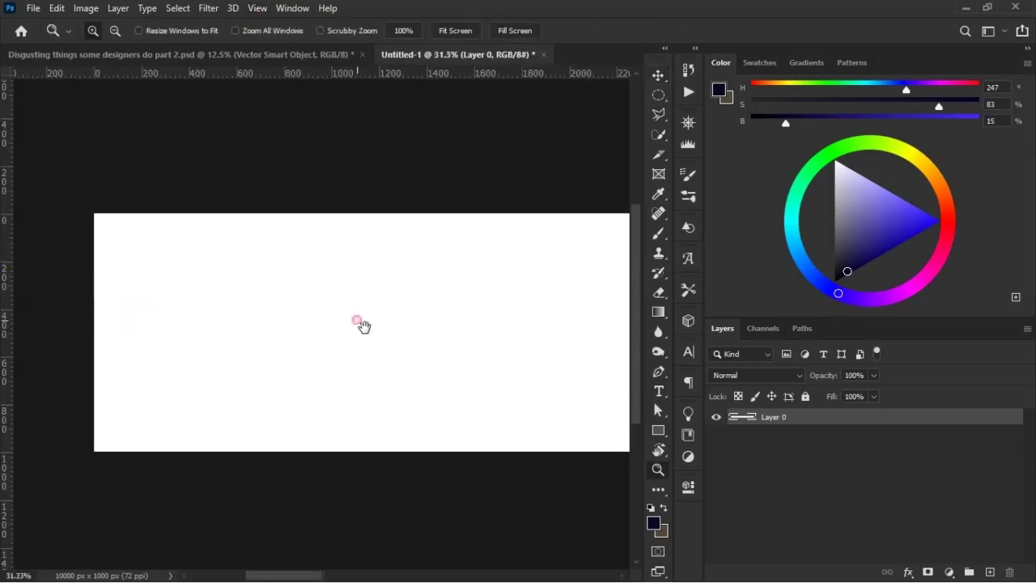
key(v)
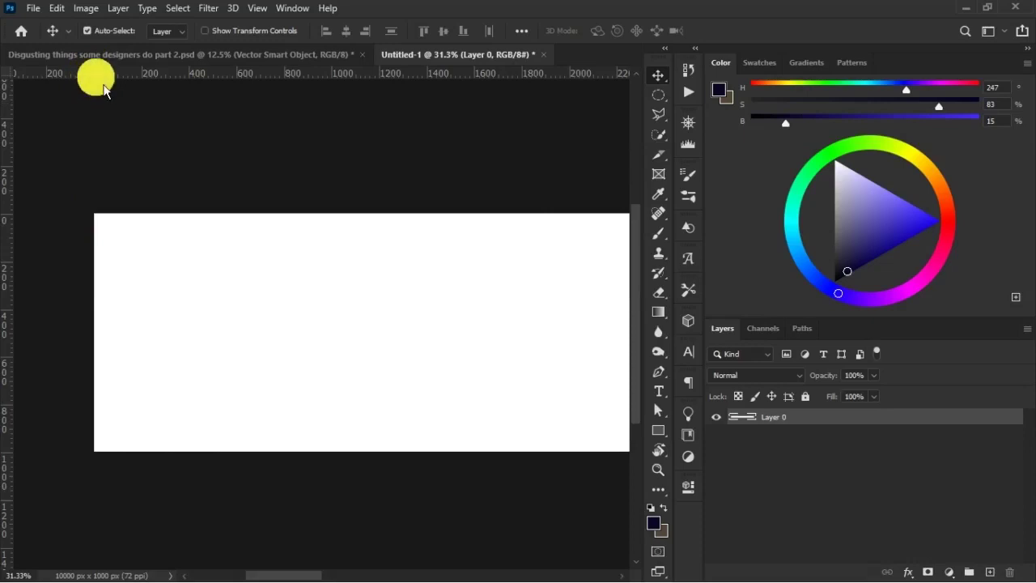
drag(526, 204, 312, 233)
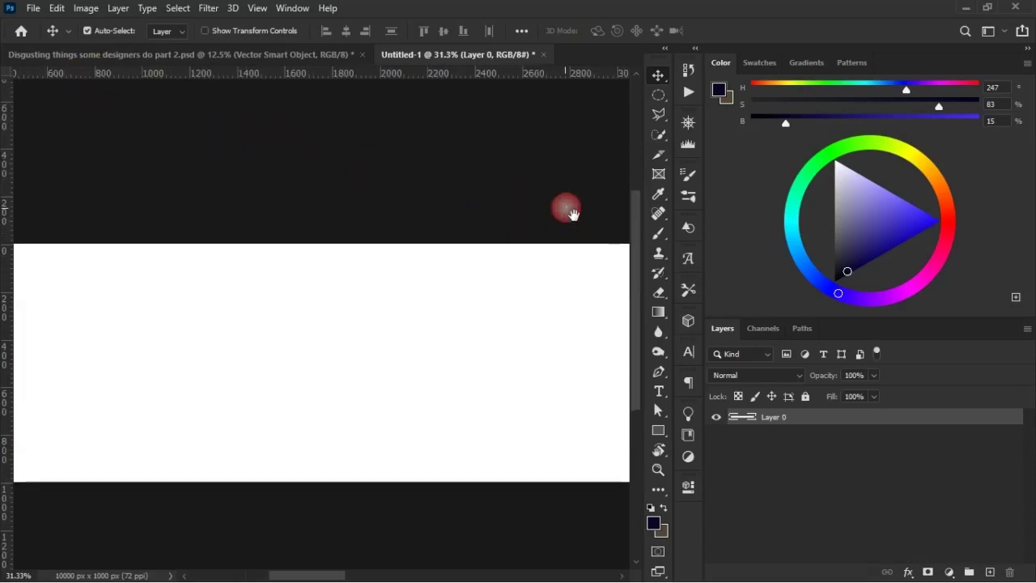
drag(565, 208, 221, 176)
drag(609, 164, 164, 243)
drag(414, 253, 487, 217)
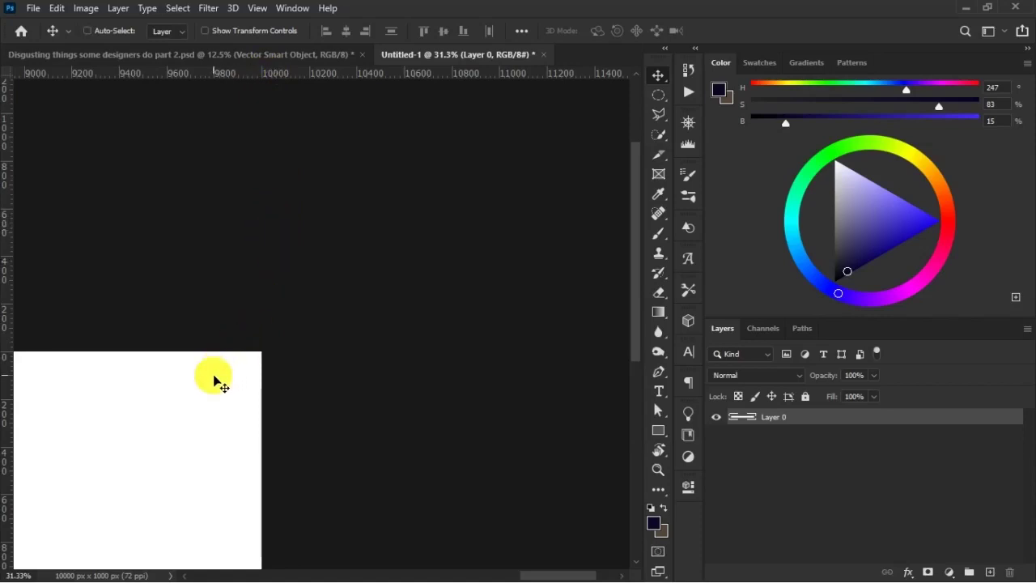
- Place a vertical guide at 1000 px to mark where the first slide ends
key(ctrl+minus)
key(ctrl+minus)
key(ctrl+minus)
key(ctrl+minus)
key(ctrl+minus)
key(z)
drag(84, 308, 199, 434)
drag(307, 377, 382, 381)
key(v)
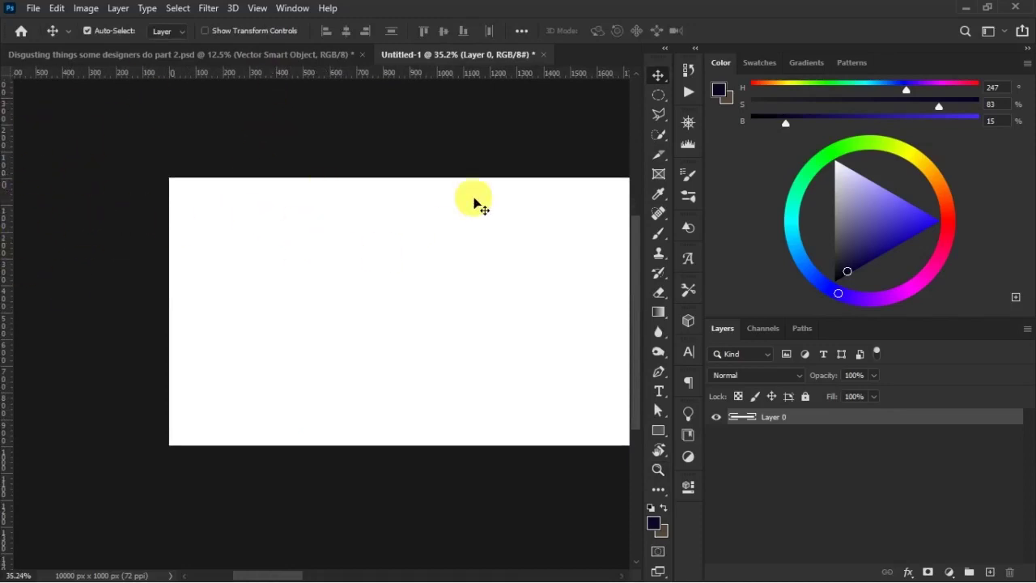
drag(12, 359, 410, 406)
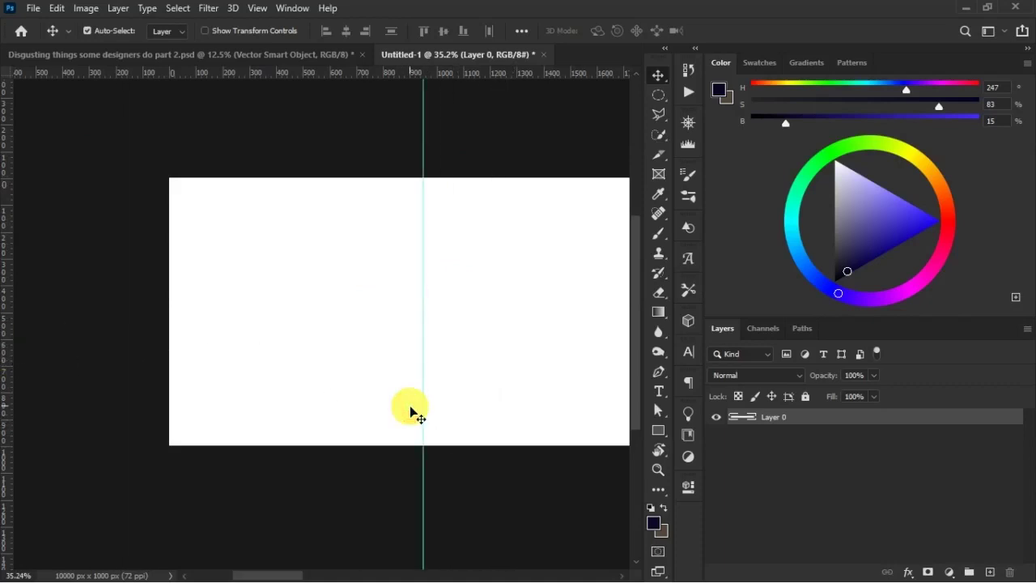
drag(418, 362, 388, 328)
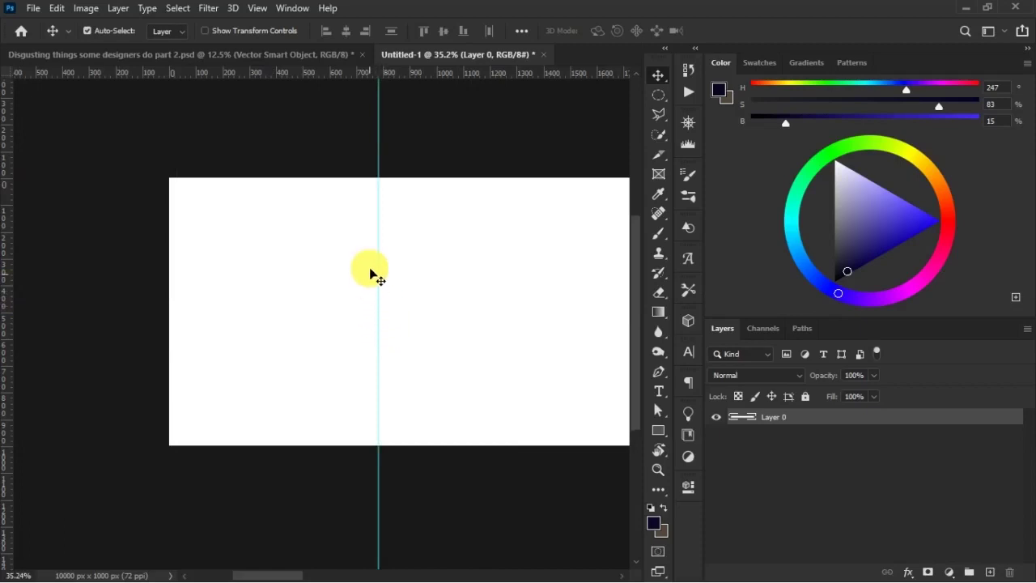
drag(376, 267, 442, 282)
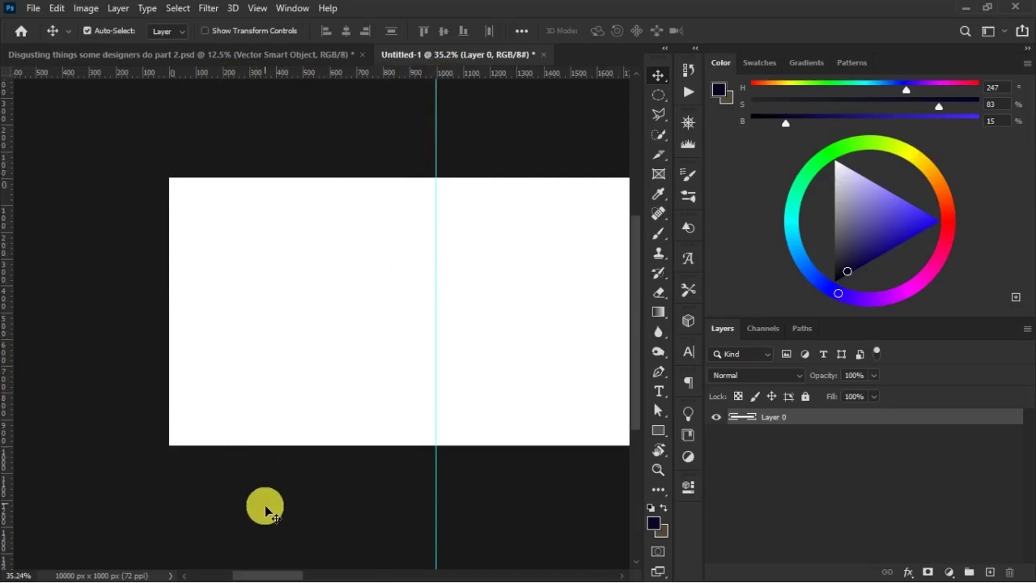
- Add vertical guides at 2000, 3000 and 4000 px
drag(273, 574, 296, 574)
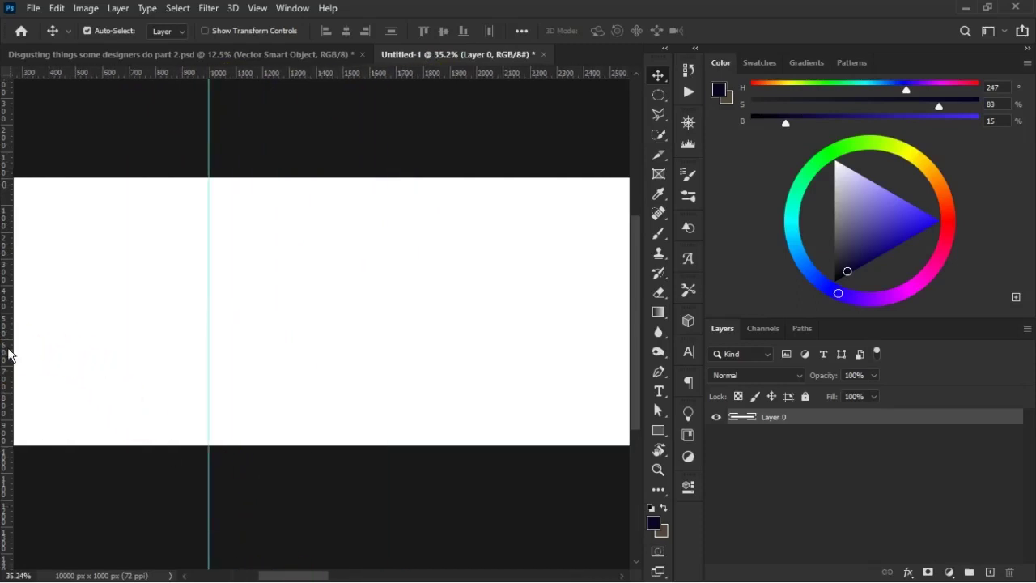
drag(16, 341, 482, 411)
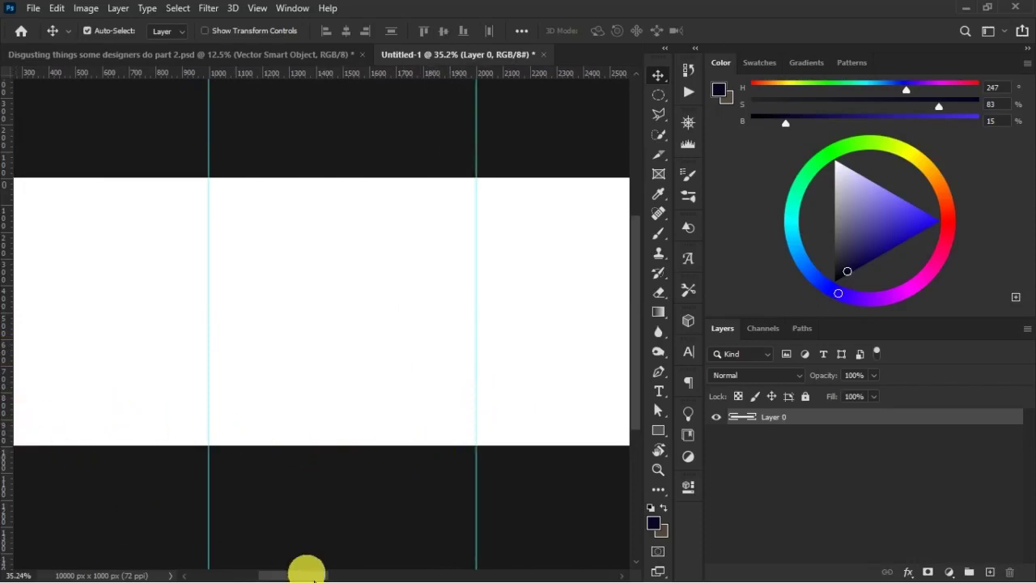
drag(303, 566, 344, 566)
drag(9, 361, 391, 430)
drag(324, 573, 358, 574)
drag(10, 322, 333, 321)
- Add vertical guides at 5000, 6000 and 7000 px
drag(372, 575, 400, 575)
key(ctrl+minus)
key(ctrl+minus)
drag(10, 281, 348, 321)
drag(416, 575, 460, 575)
drag(11, 261, 240, 300)
drag(437, 574, 473, 574)
drag(12, 255, 187, 272)
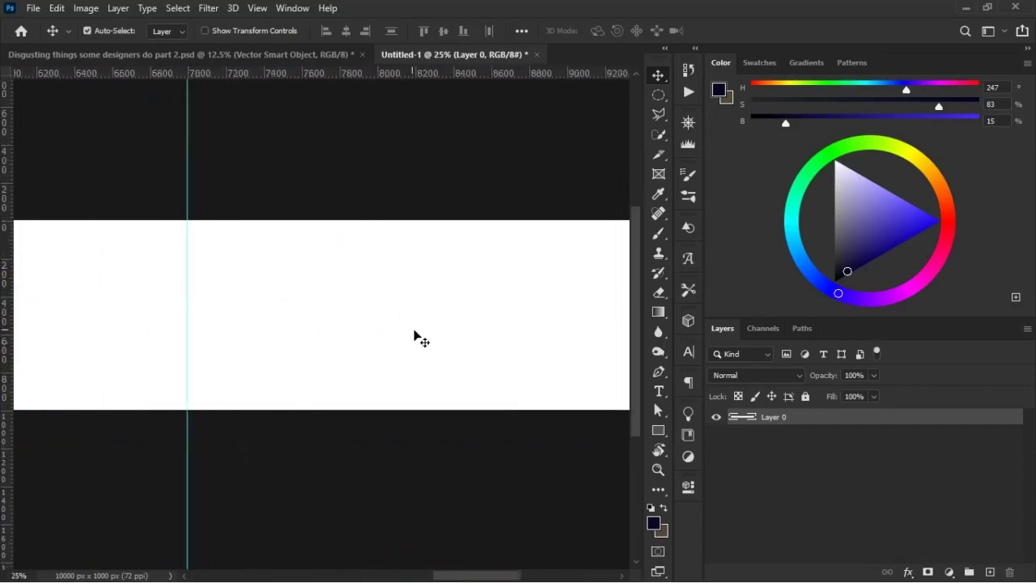
- Add the last vertical guides at 8000 and 9000 px and review the slide divisions back to the canvas start
drag(11, 364, 379, 408)
drag(9, 394, 572, 424)
drag(510, 575, 536, 575)
drag(381, 466, 413, 462)
drag(412, 462, 387, 459)
key(ctrl+minus)
drag(168, 370, 748, 356)
drag(139, 306, 403, 338)
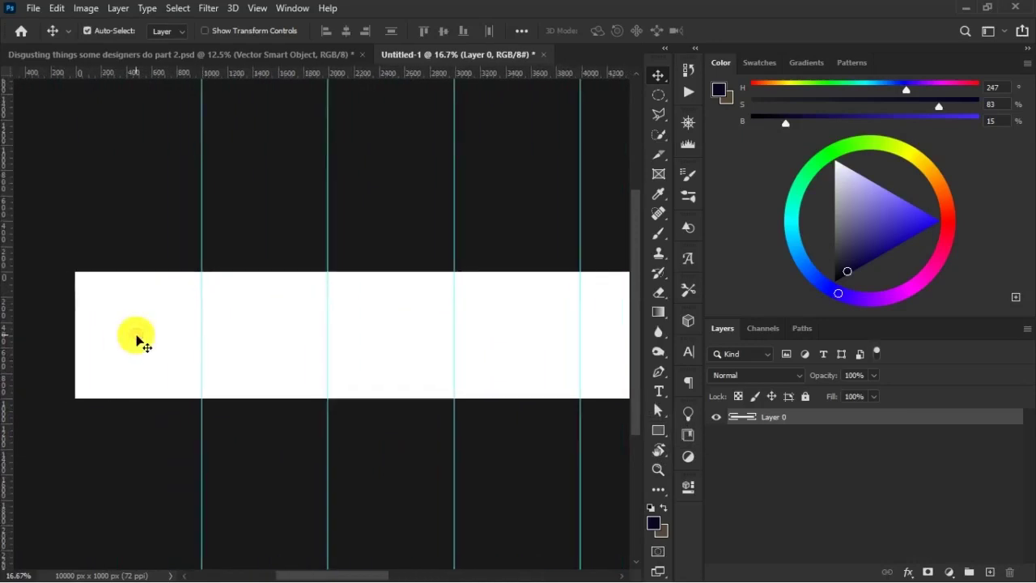
click(240, 328)
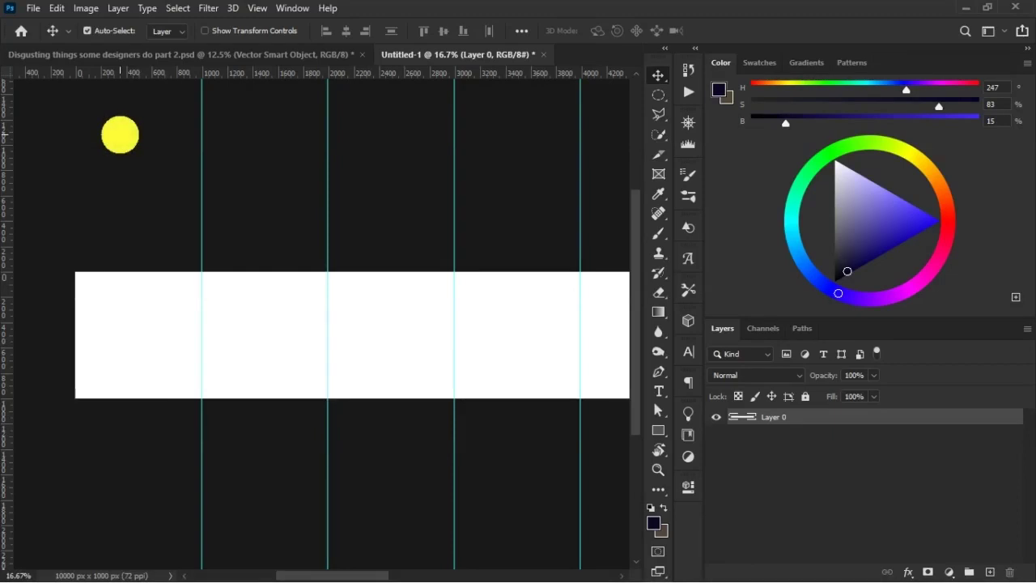
- Switch to the Instagram carousel post in the browser and compare how the emoji continues across its first two slides
key(super+Tab)
click(382, 178)
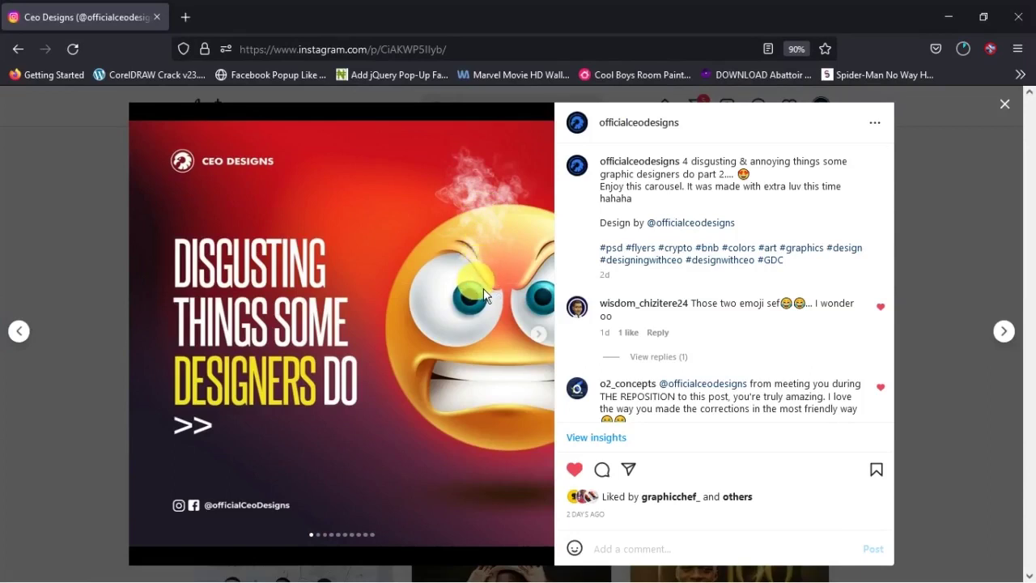
click(538, 333)
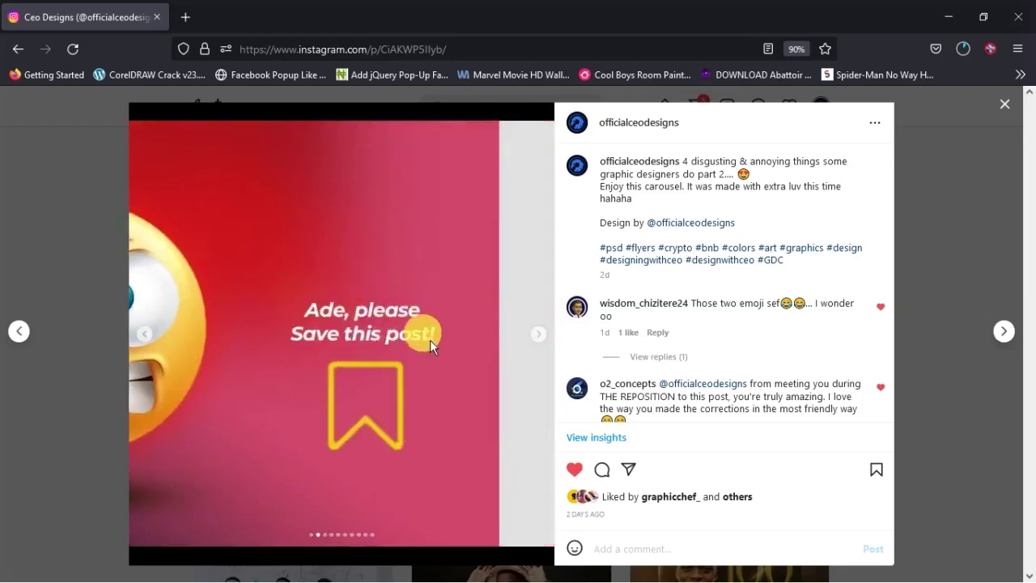
click(143, 334)
click(538, 334)
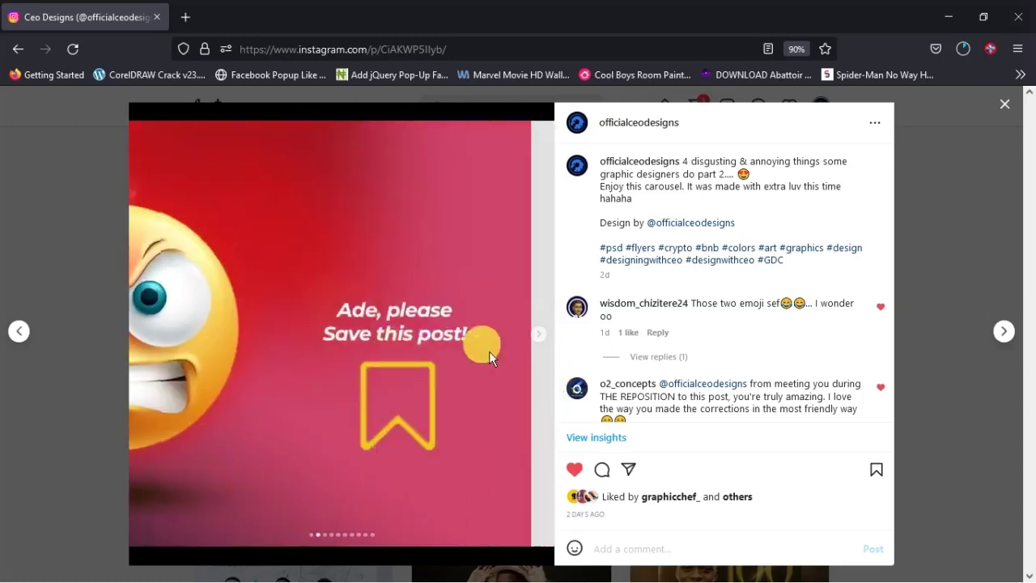
click(143, 335)
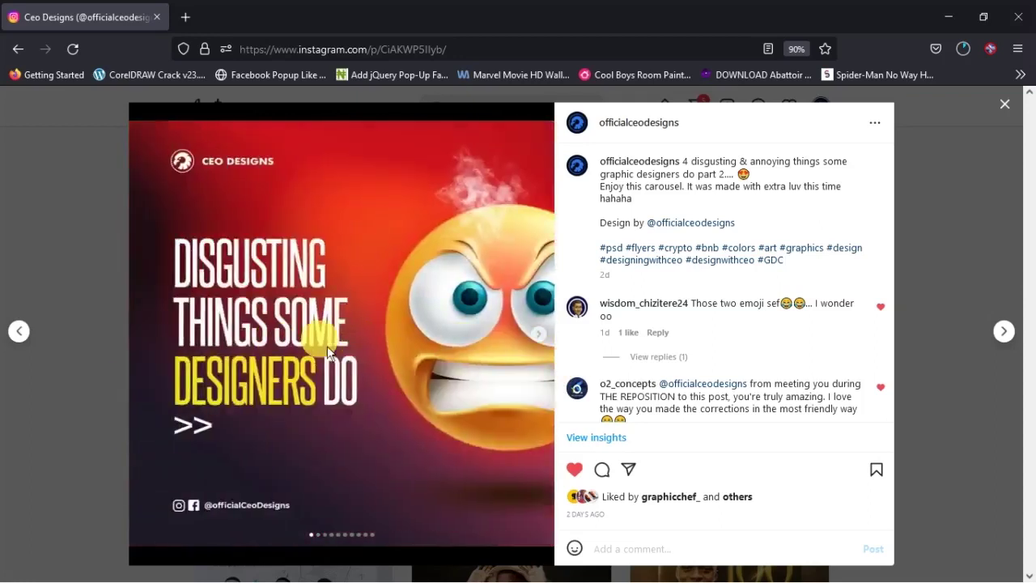
- Page forward through the carousel to the slide about the two 3D emojis
click(537, 339)
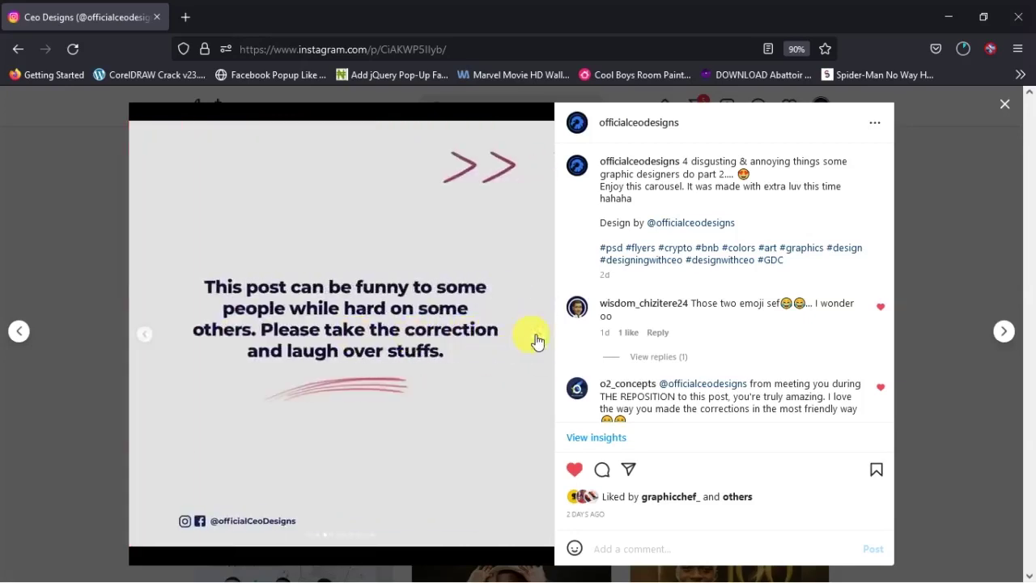
click(535, 336)
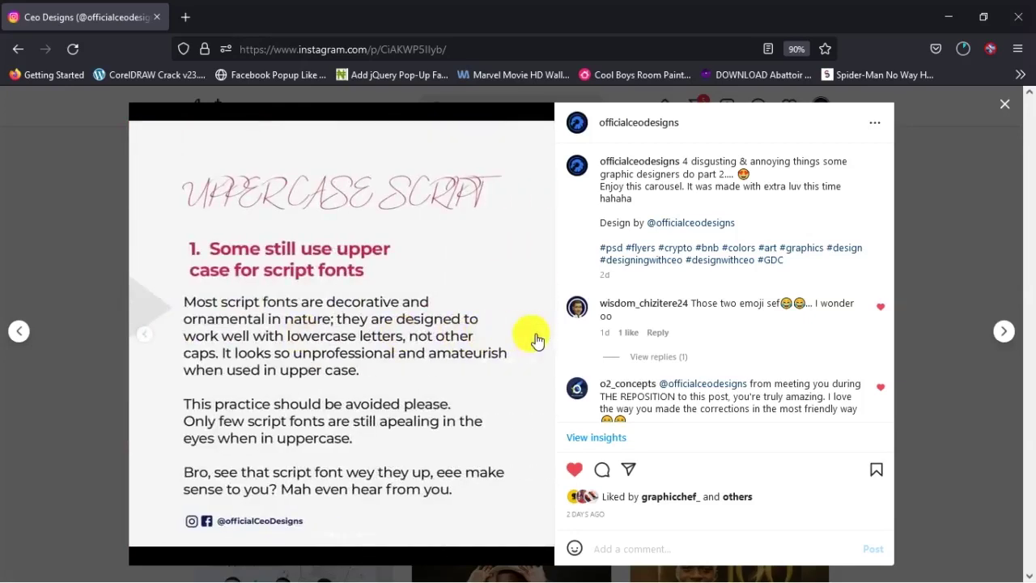
click(537, 338)
click(540, 345)
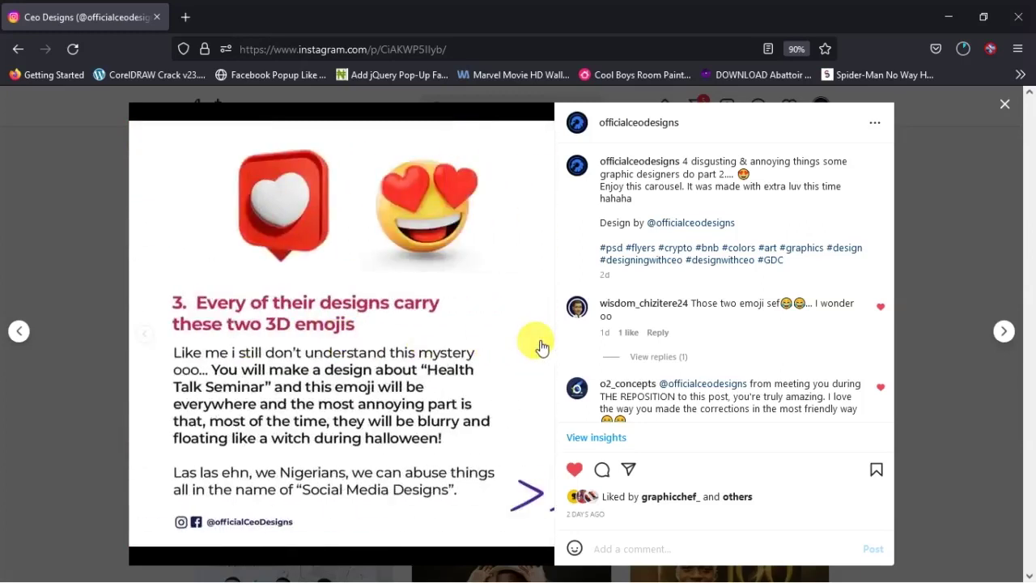
- Check the slide following the 3D emojis one, and page back through the carousel to compare the opening slides' shared emoji
click(542, 347)
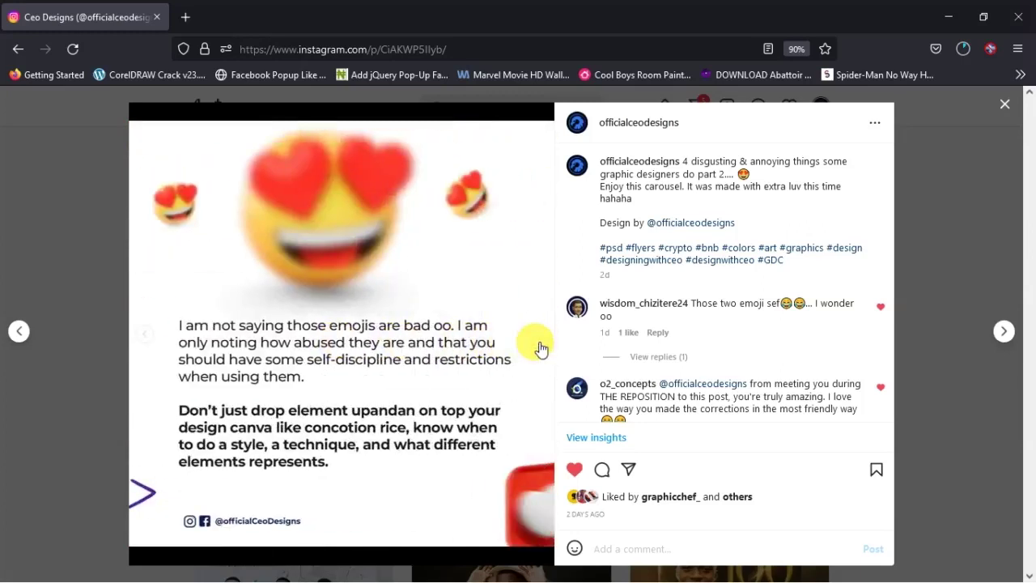
click(145, 336)
click(147, 339)
click(146, 339)
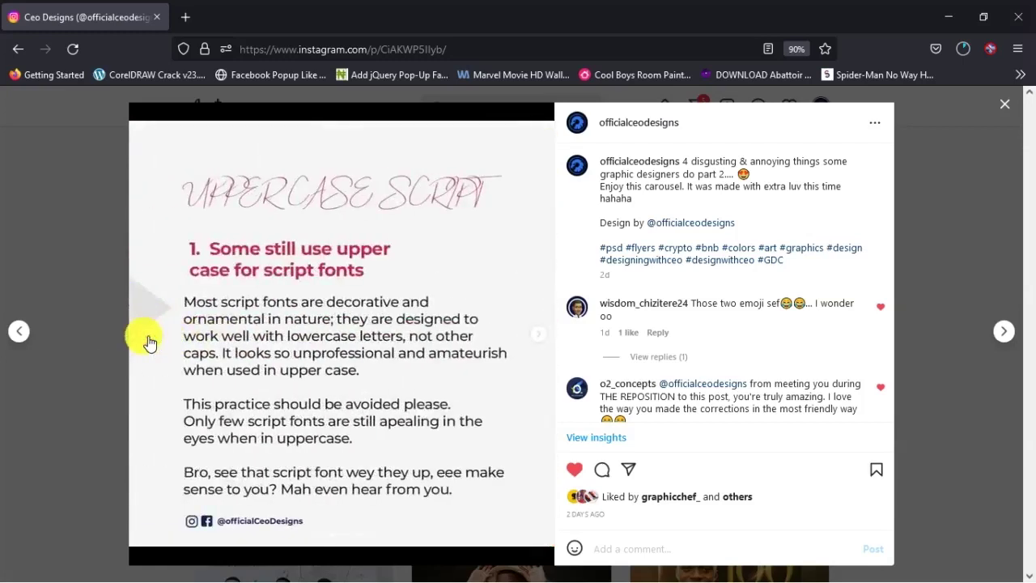
click(145, 337)
click(149, 347)
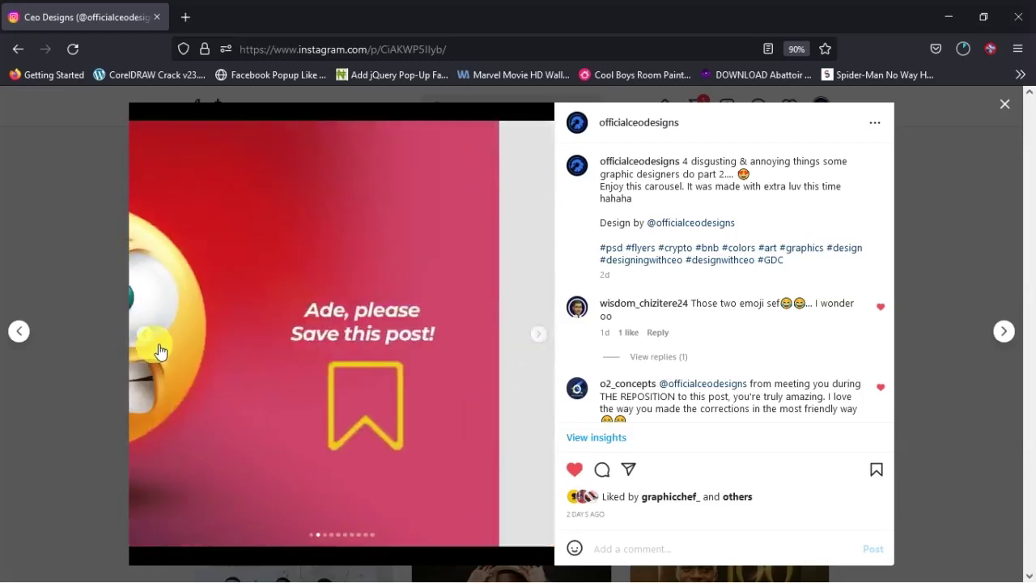
click(156, 344)
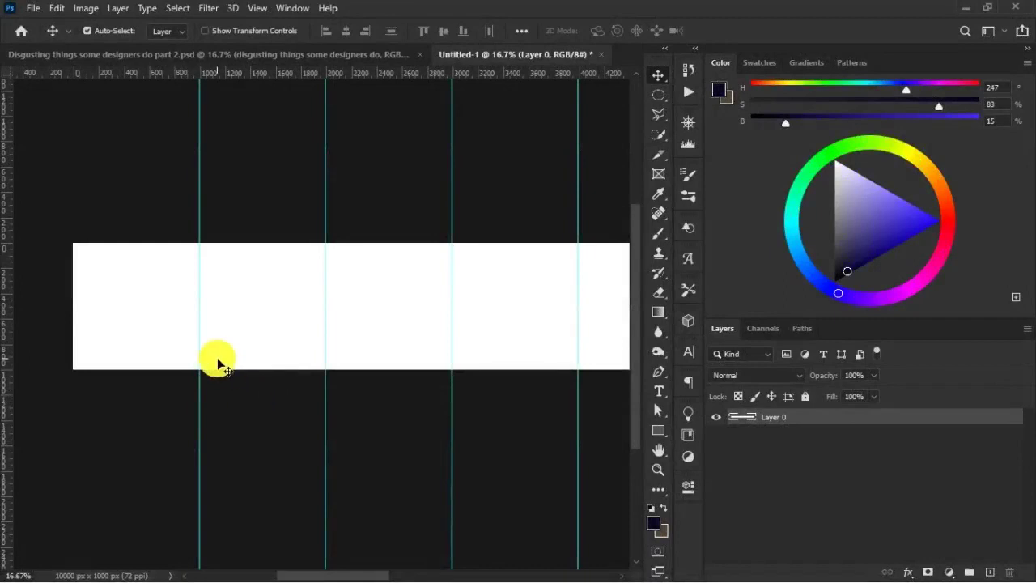
- Switch to Photoshop and compare the finished "Disgusting things some designers do part 2.psd" carousel with the blank guided document
click(224, 53)
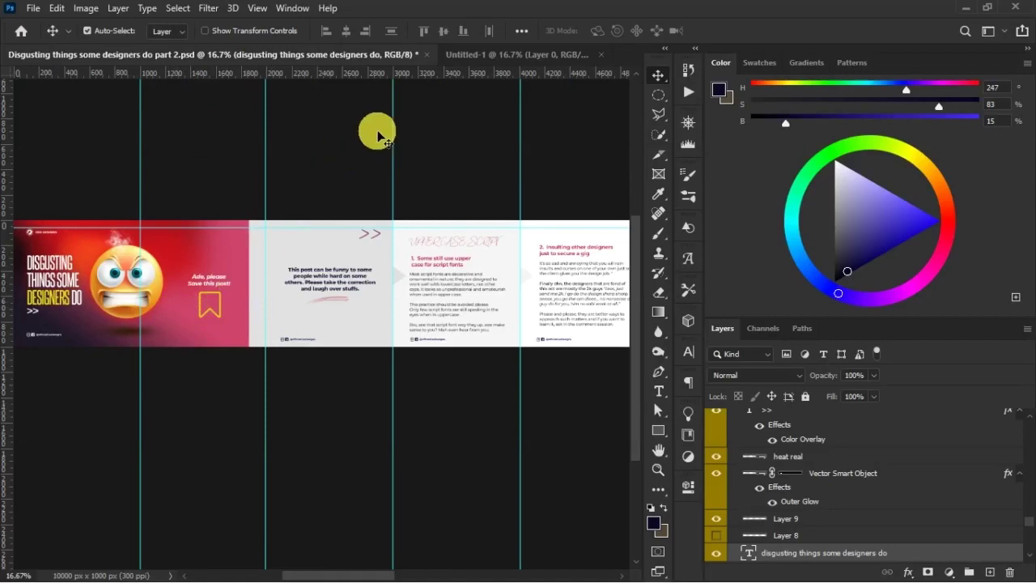
click(504, 57)
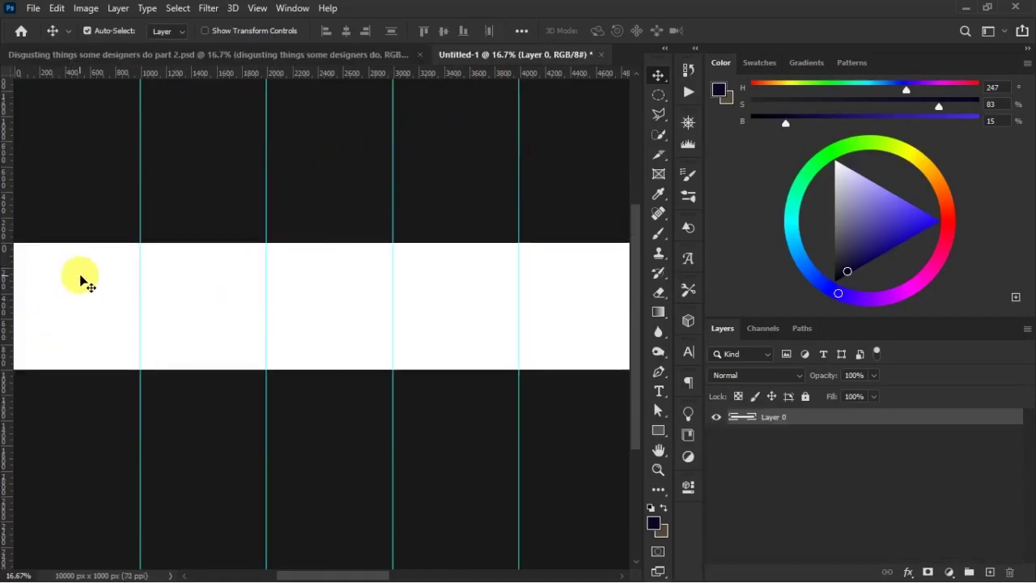
click(251, 54)
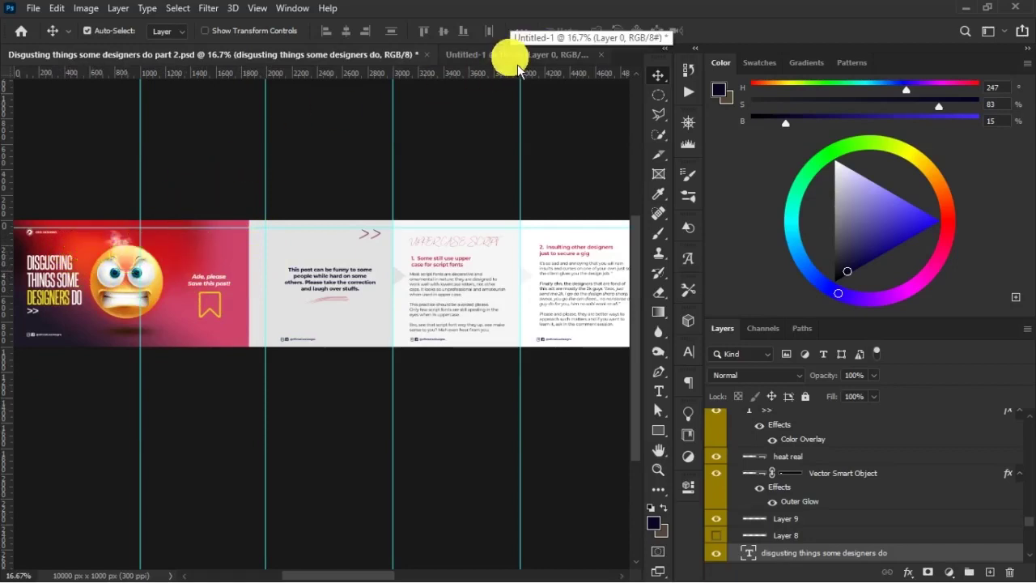
- In the blank Untitled-1 document, add a new layer and draw a rectangle about 1884 x 1311 px covering most of the first two slides
click(506, 55)
click(992, 570)
click(661, 430)
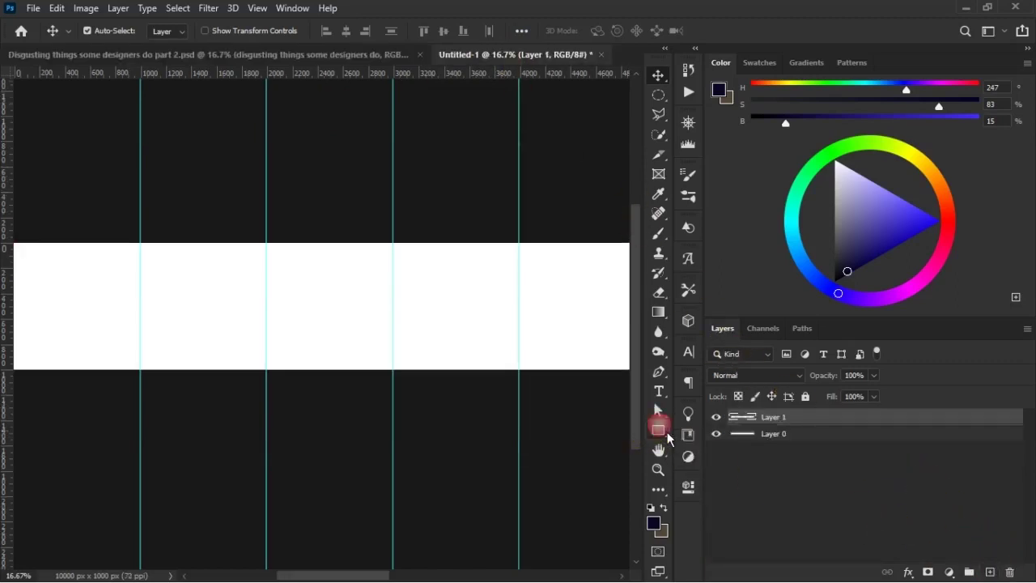
click(723, 434)
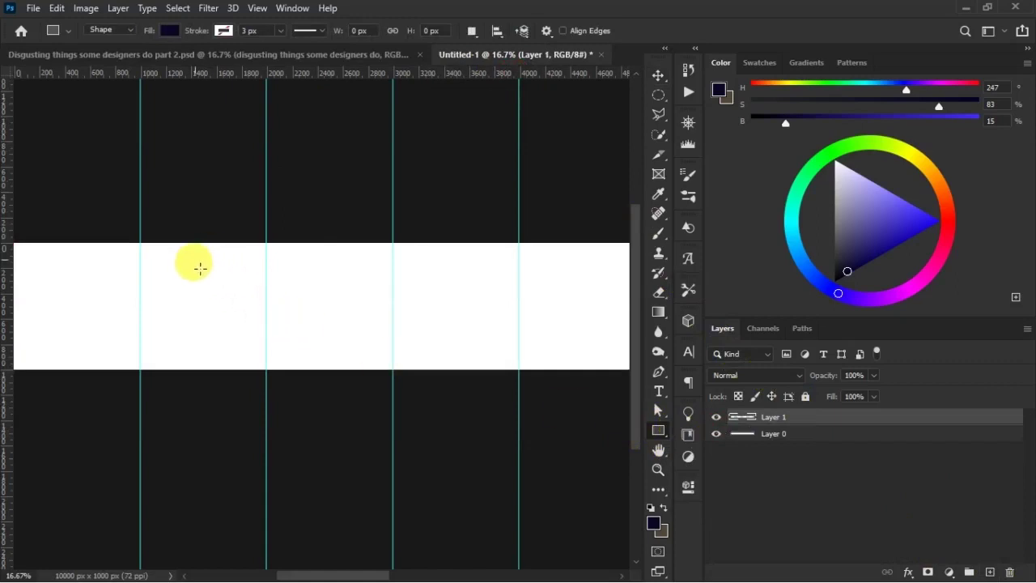
key(space)
drag(130, 323, 187, 320)
drag(65, 229, 303, 395)
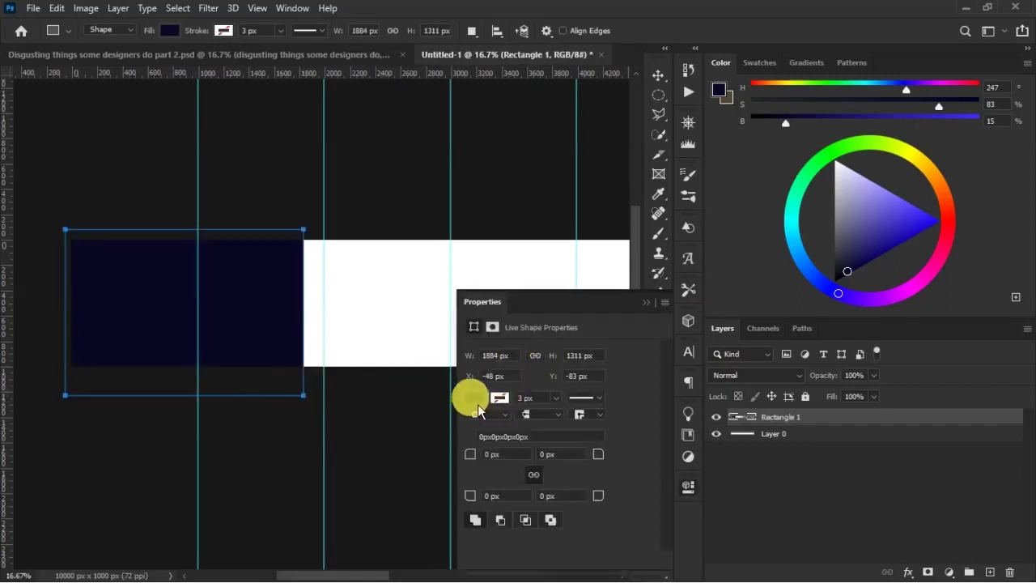
click(476, 398)
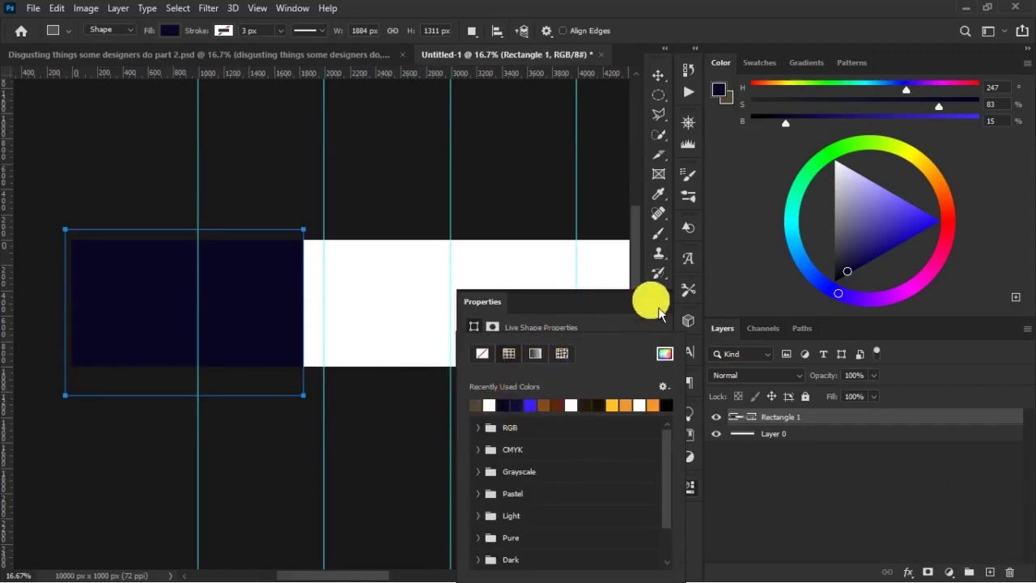
click(535, 354)
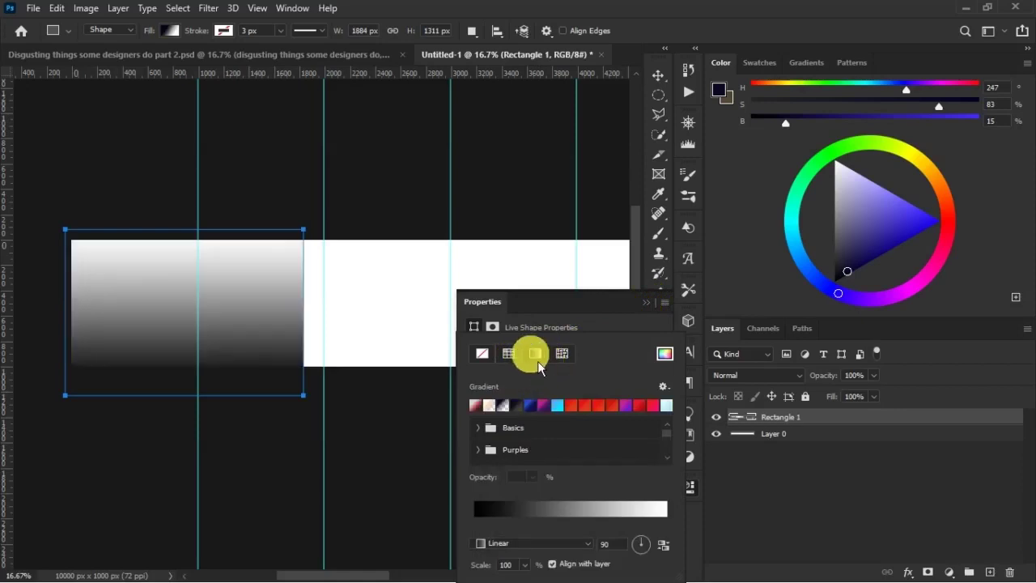
click(509, 354)
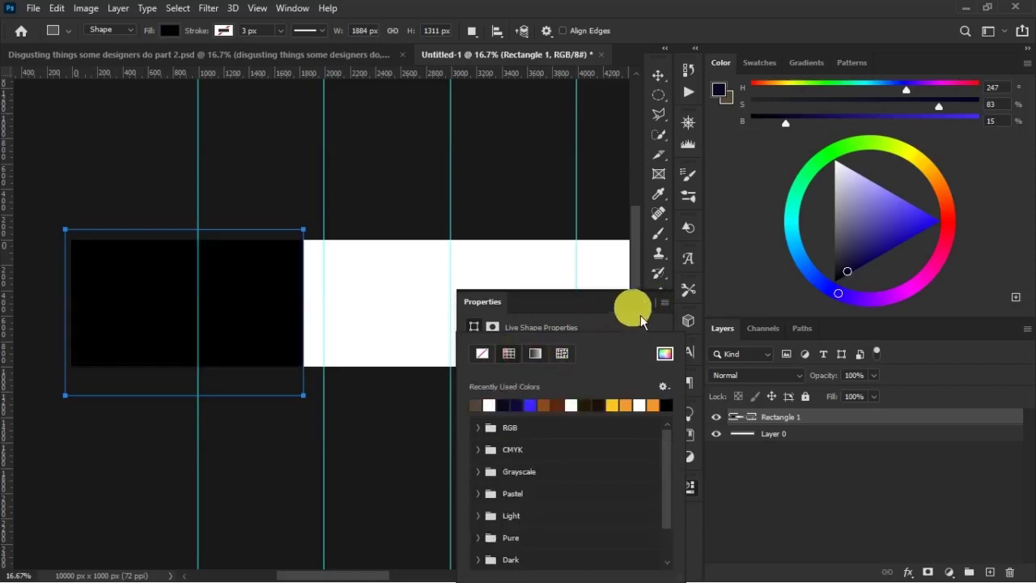
click(646, 302)
- Add a Gradient Overlay layer style to the rectangle using the Red_01 preset from the Reds group
click(895, 418)
double_click(895, 419)
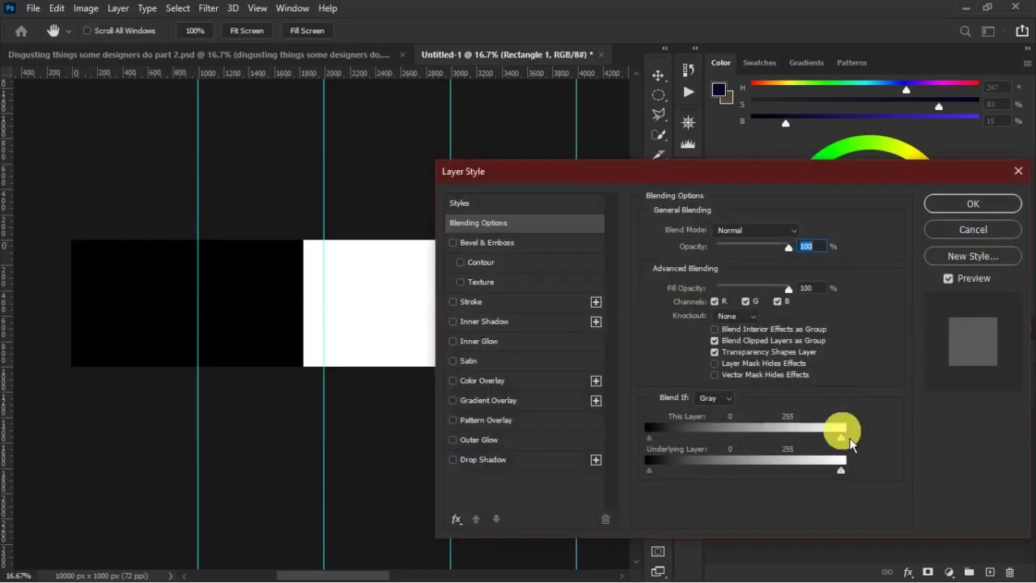
click(479, 410)
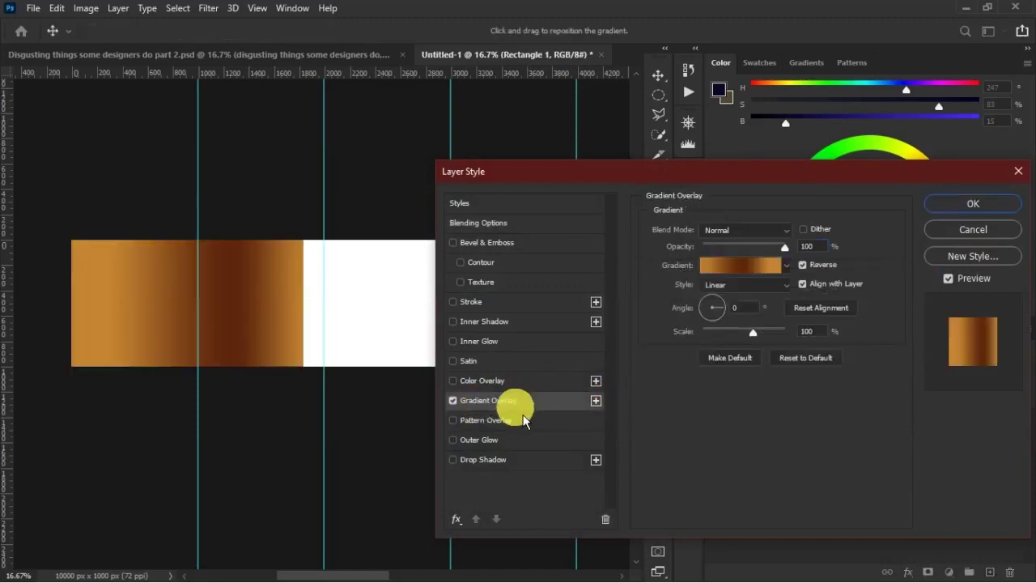
click(731, 268)
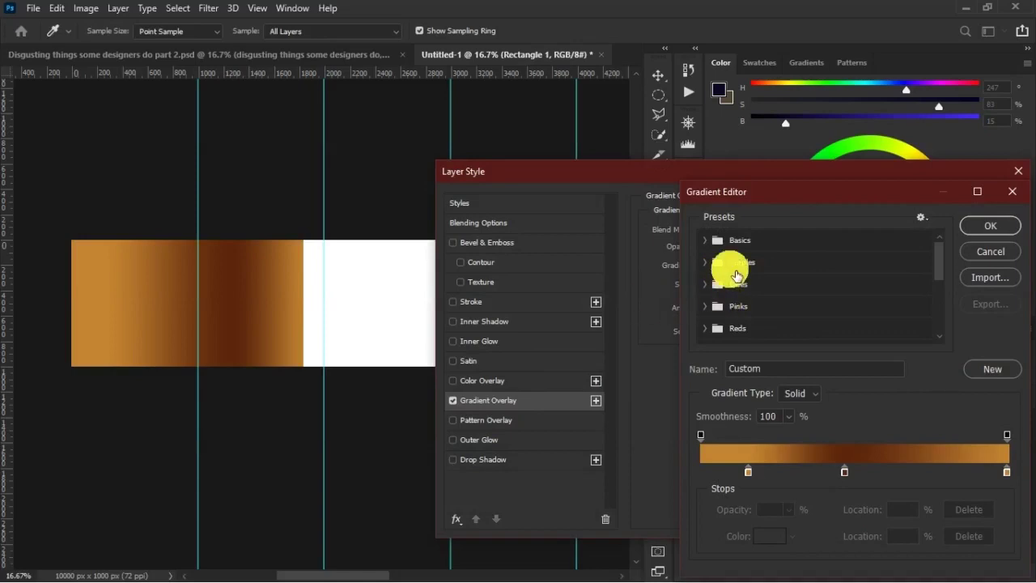
scroll(735, 277, down, 1)
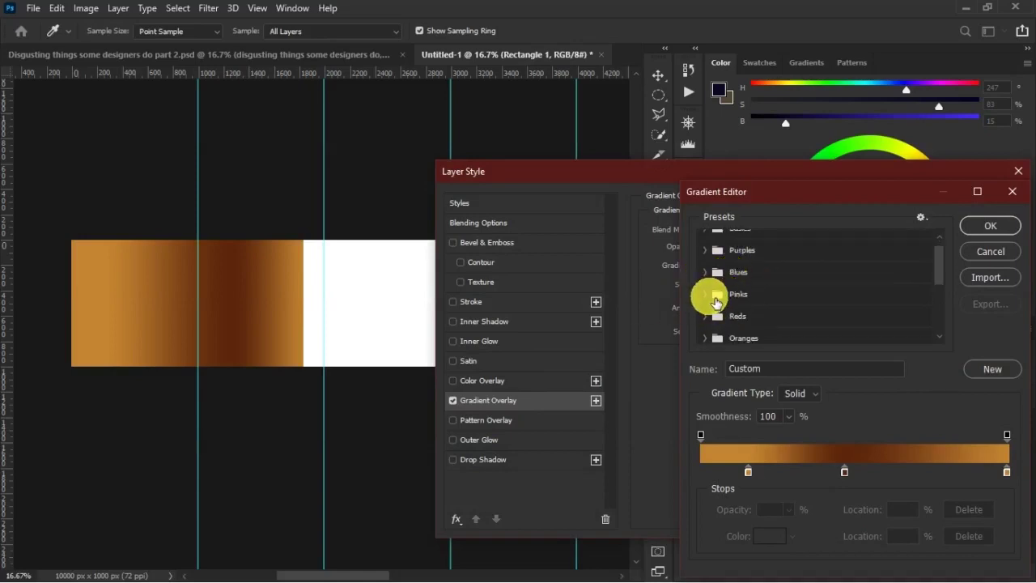
click(710, 320)
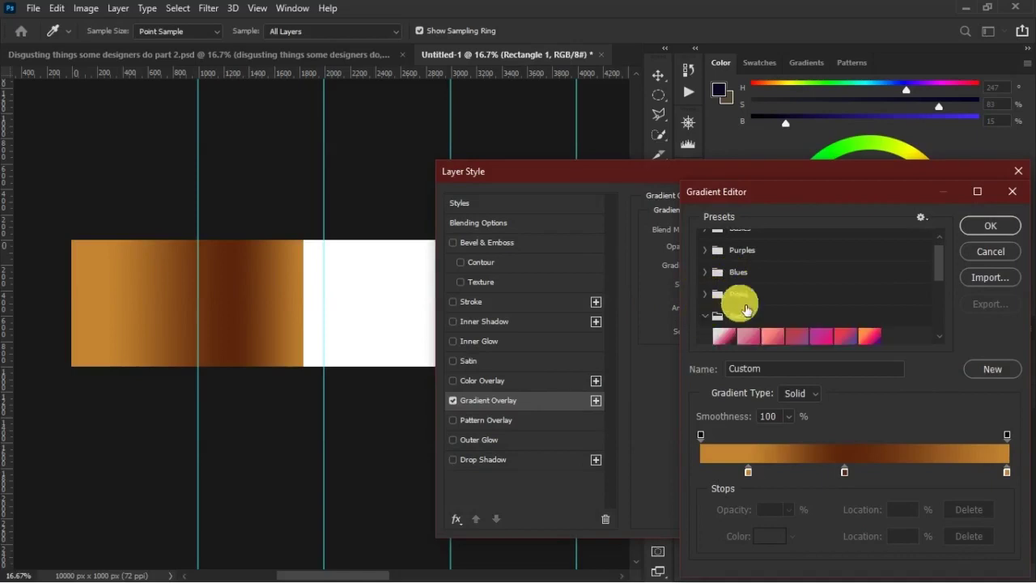
scroll(748, 308, down, 1)
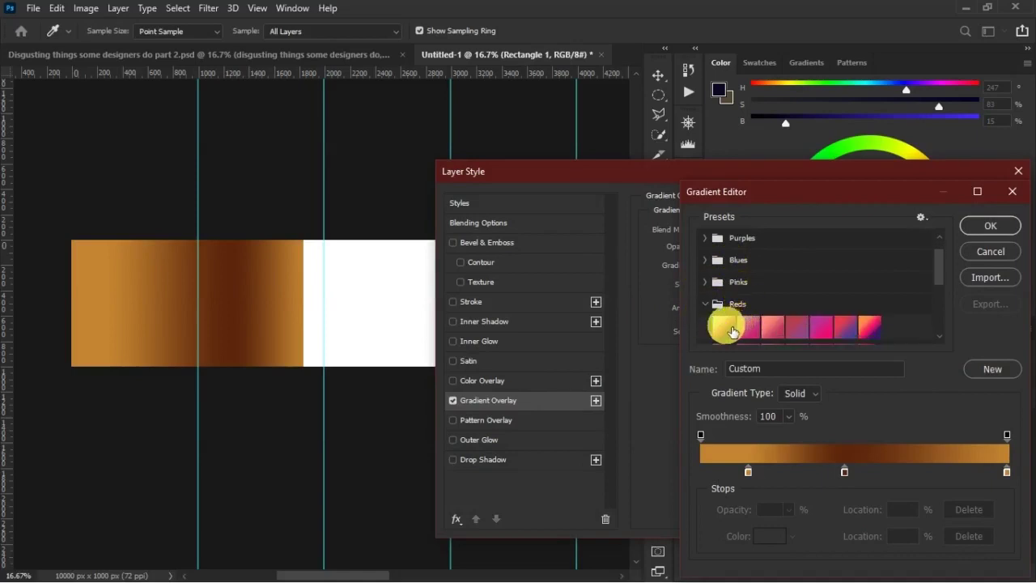
click(732, 332)
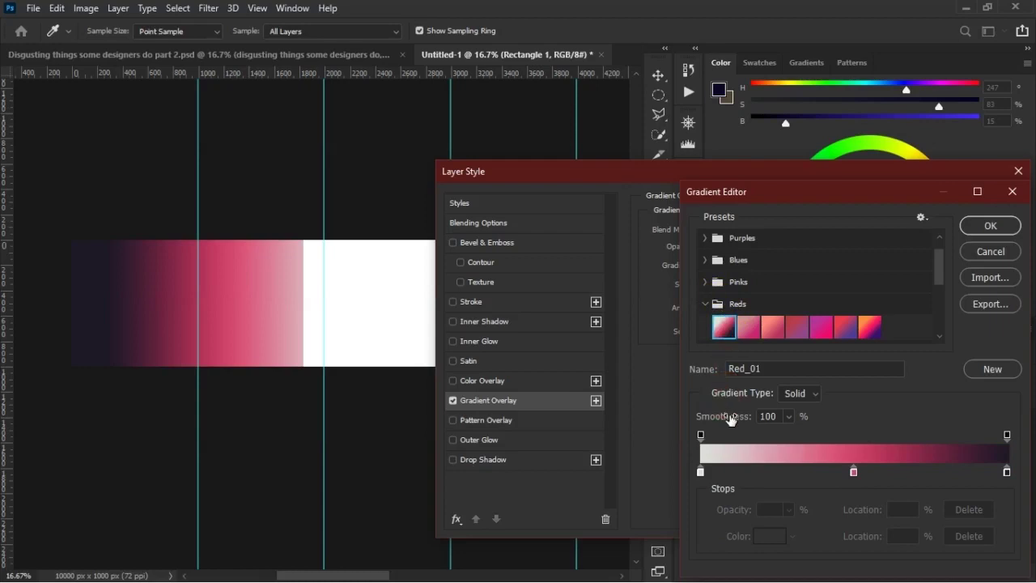
- Delete the light stop from the overlay gradient and set the pink stop's location to 45%
click(704, 474)
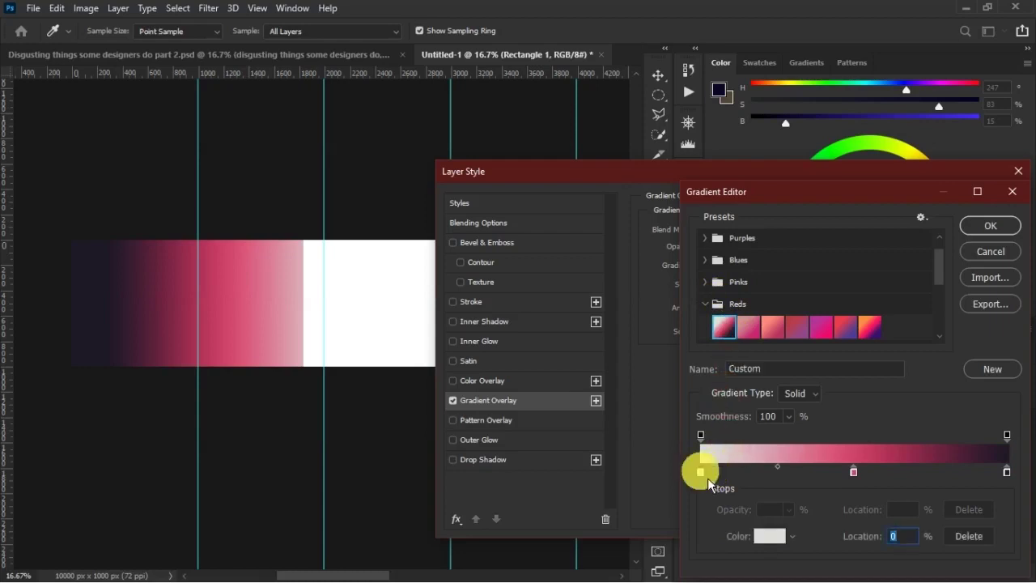
click(968, 536)
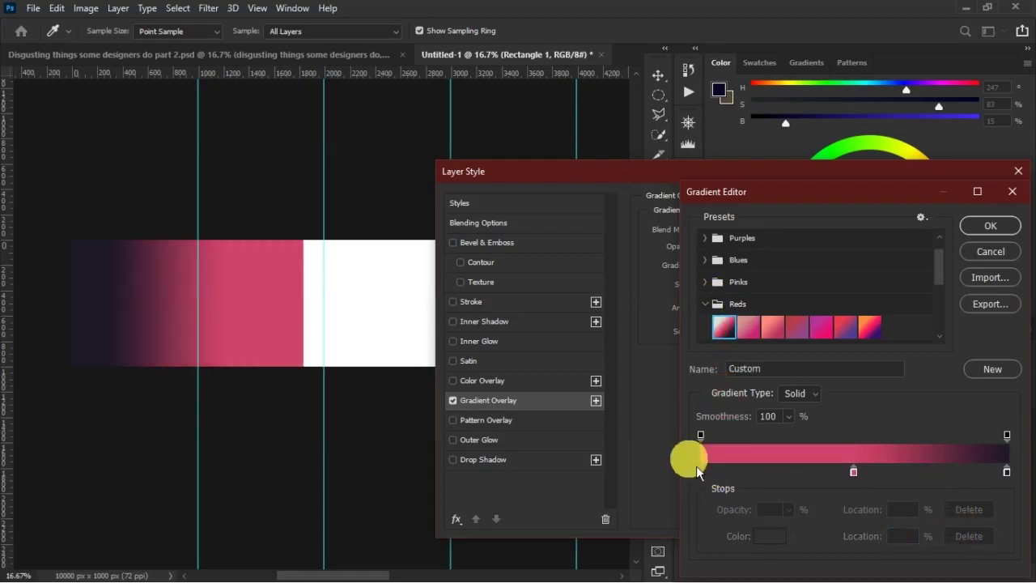
click(853, 471)
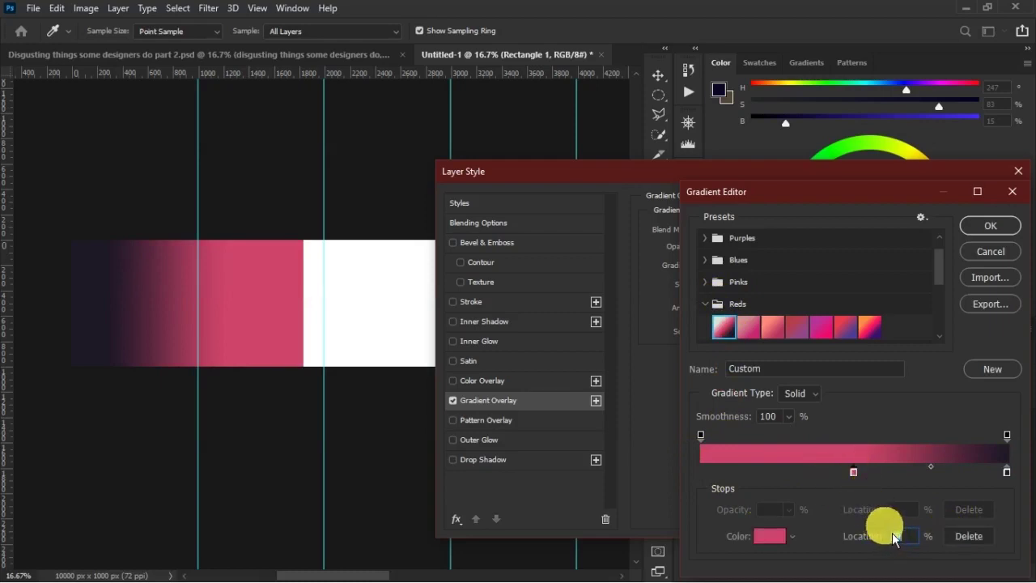
text(45)
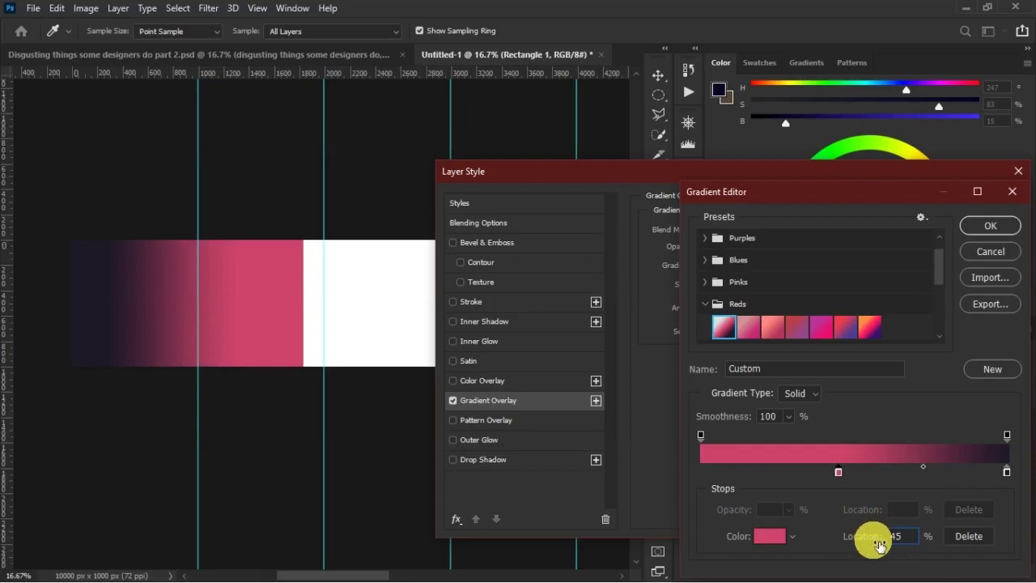
click(1007, 471)
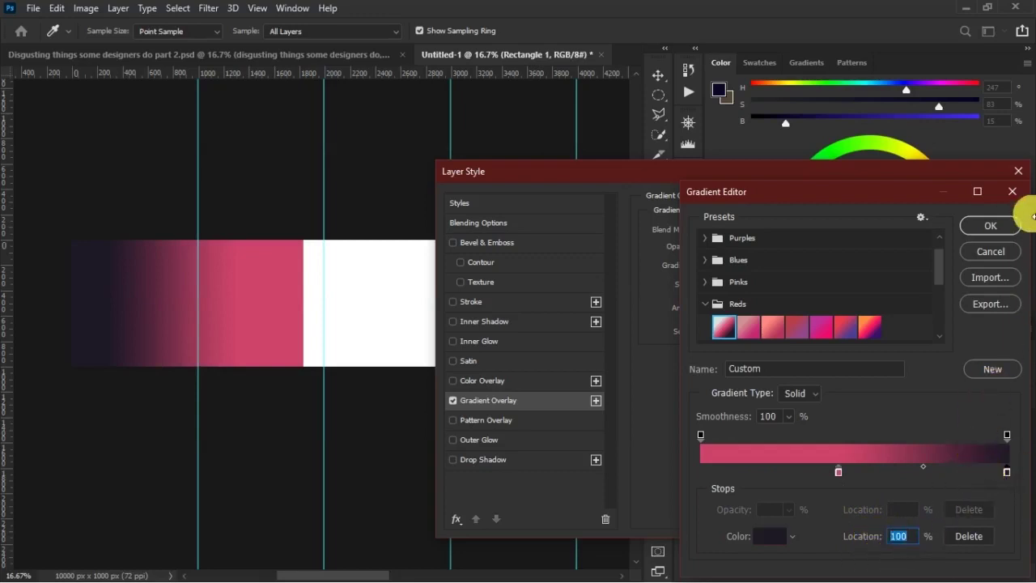
click(990, 225)
- Reopen the overlay gradient, remove the stray navy stop, and check the colour codes of the pink and dark stops
click(740, 264)
click(841, 472)
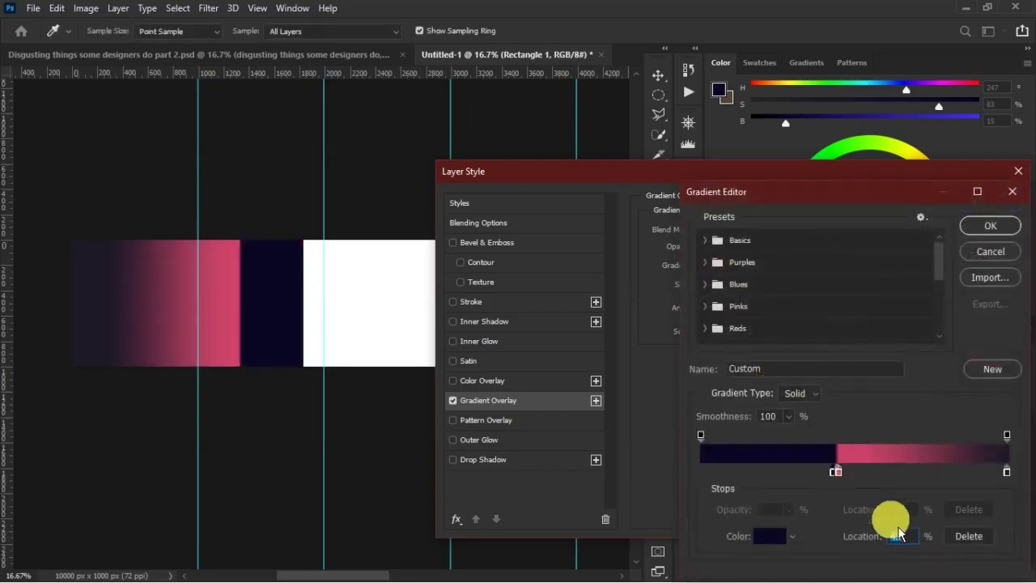
click(967, 537)
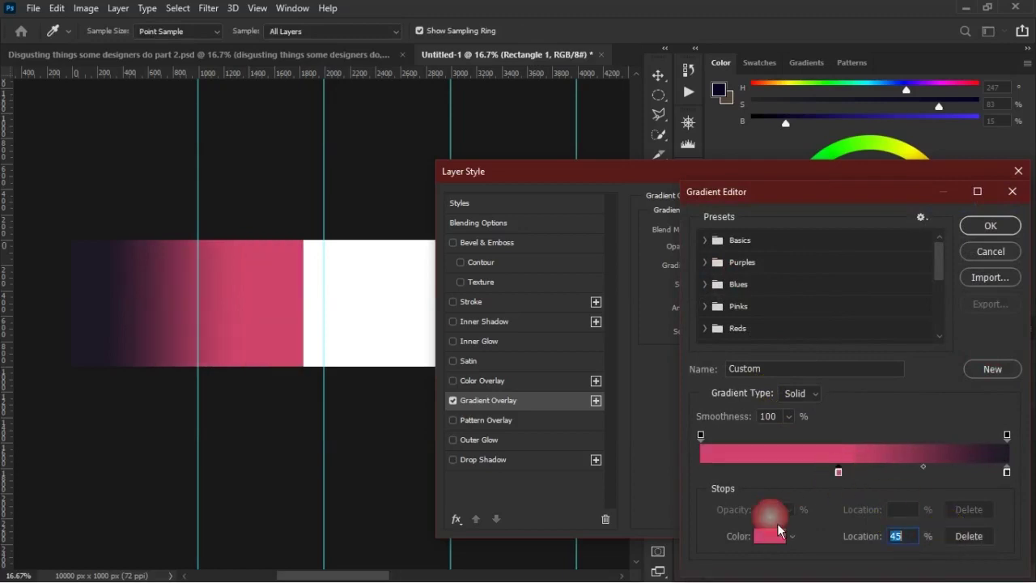
click(769, 536)
click(894, 502)
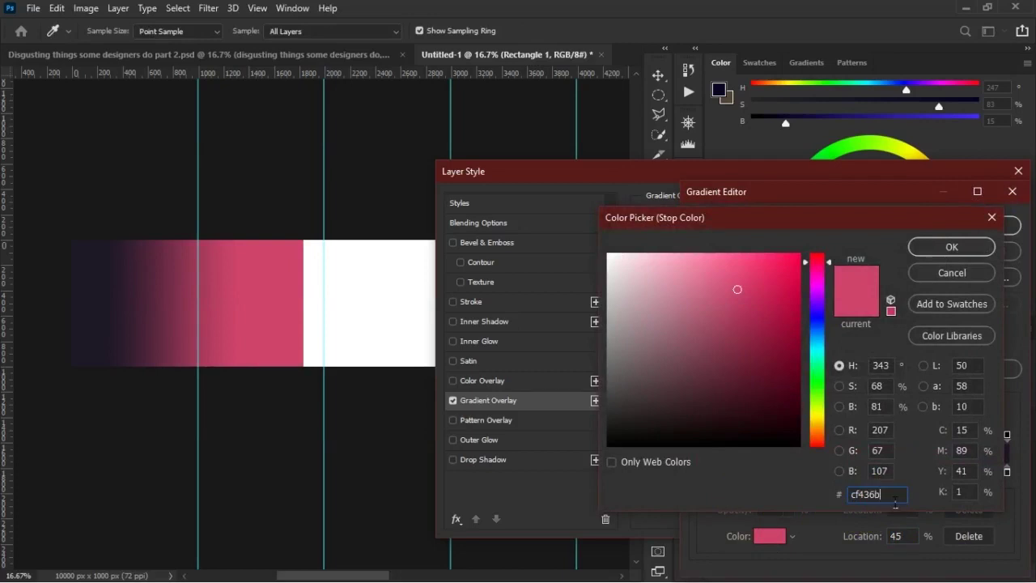
click(951, 248)
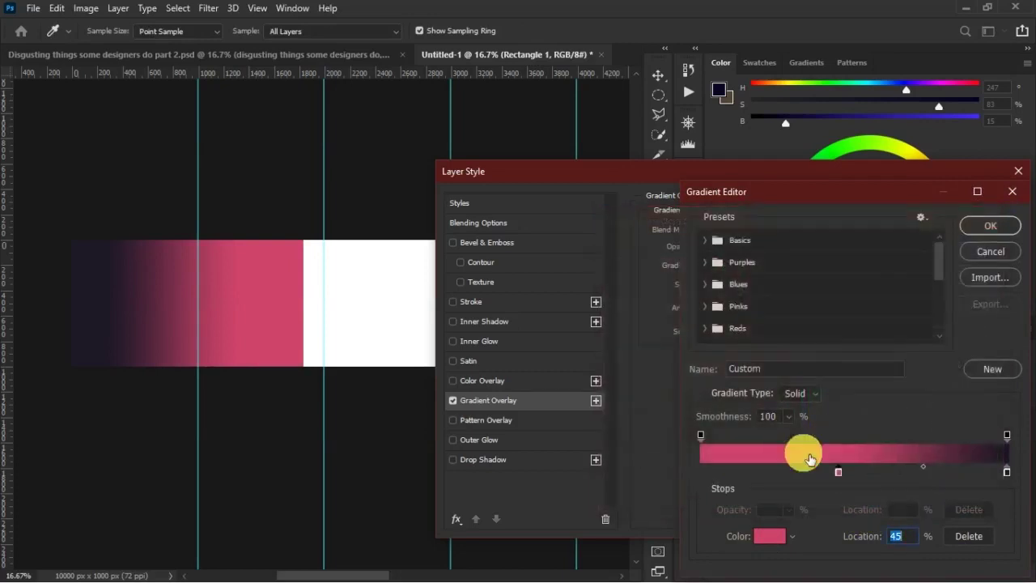
click(1007, 471)
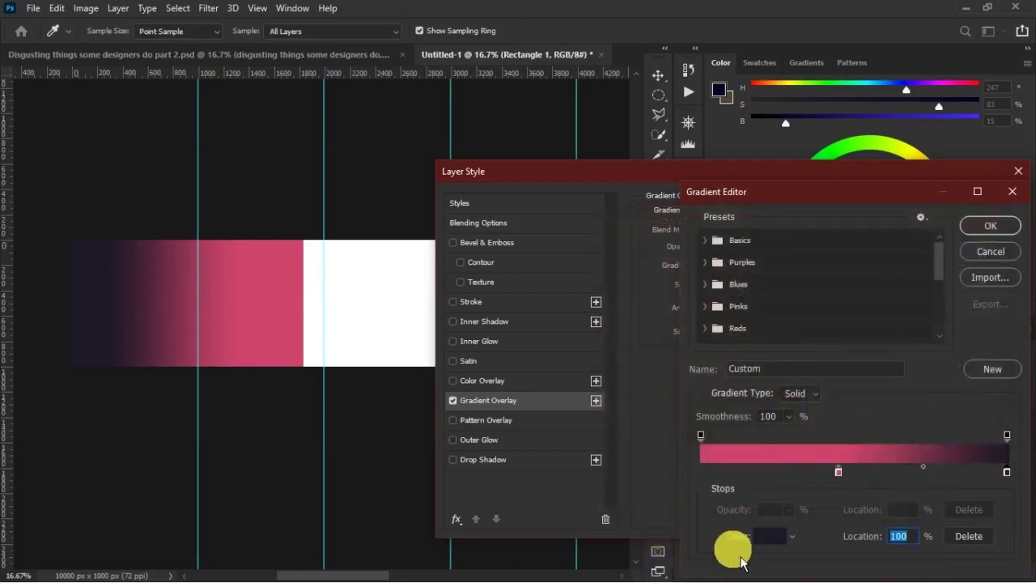
click(773, 539)
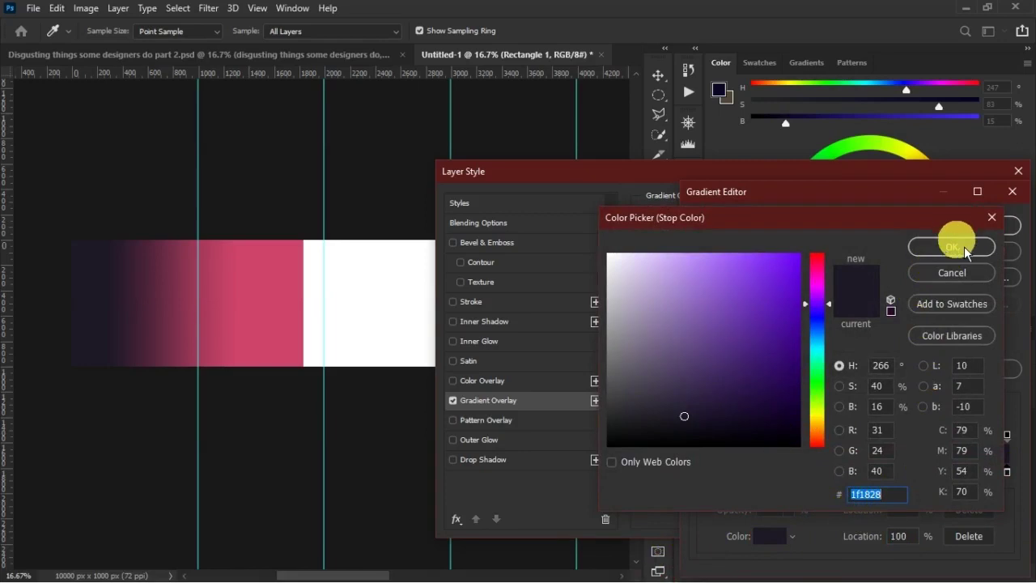
click(944, 253)
click(1012, 228)
- Rotate the gradient overlay's angle to -124° and apply the layer style to the rectangle
mouse_move(728, 312)
mouse_down()
mouse_move(738, 319)
mouse_move(716, 324)
mouse_up()
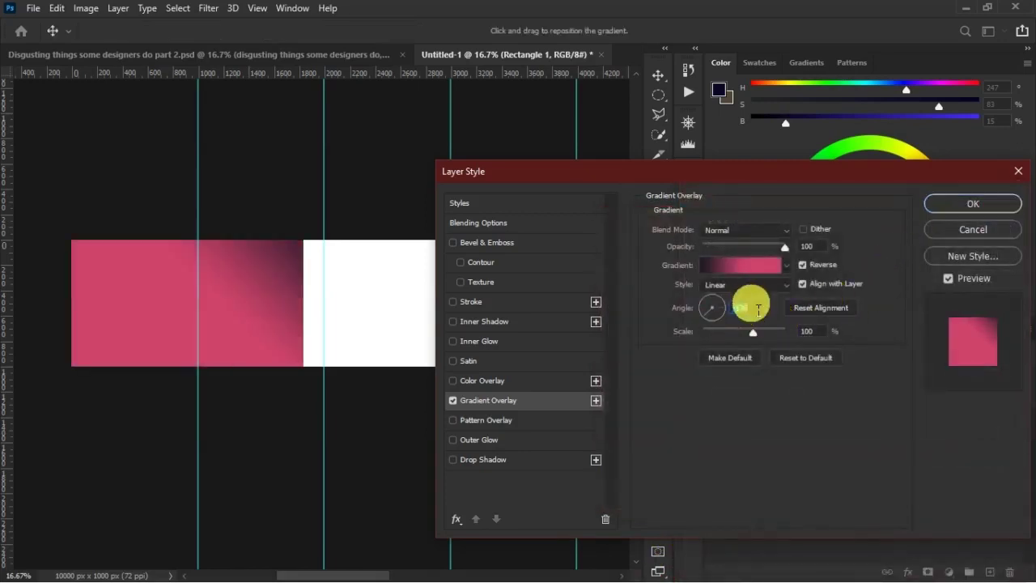
click(712, 317)
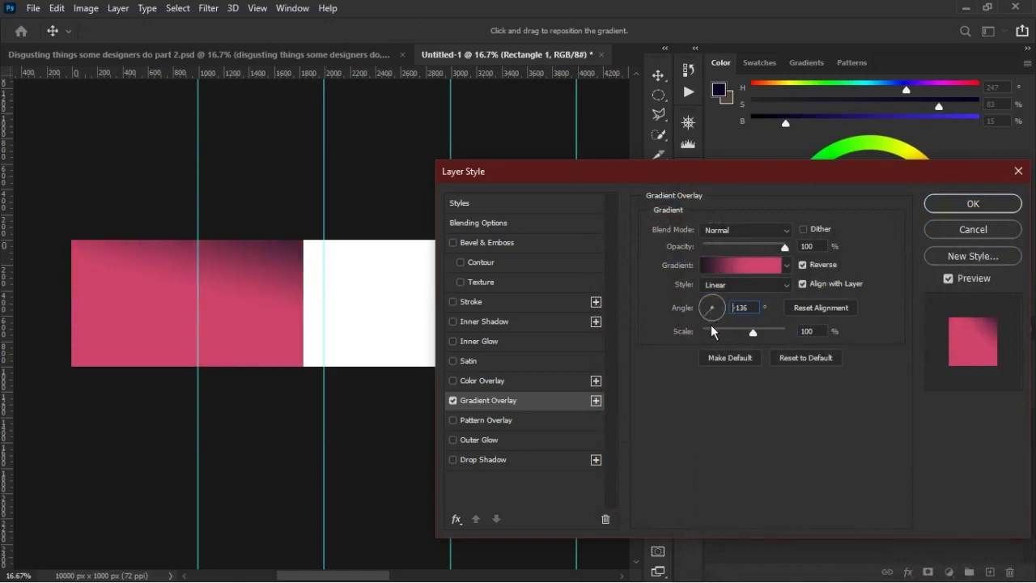
drag(707, 326, 708, 327)
click(711, 328)
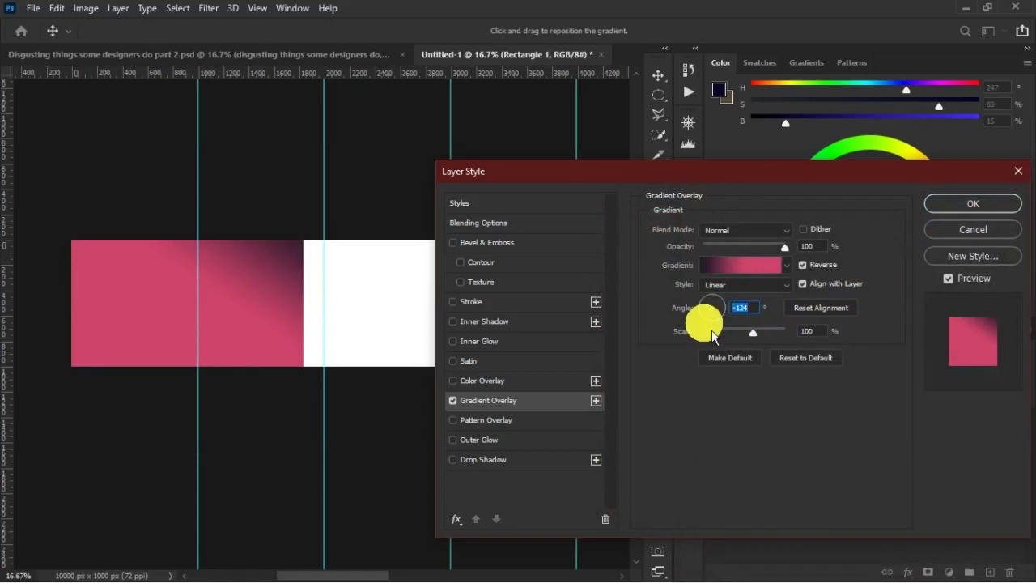
click(951, 214)
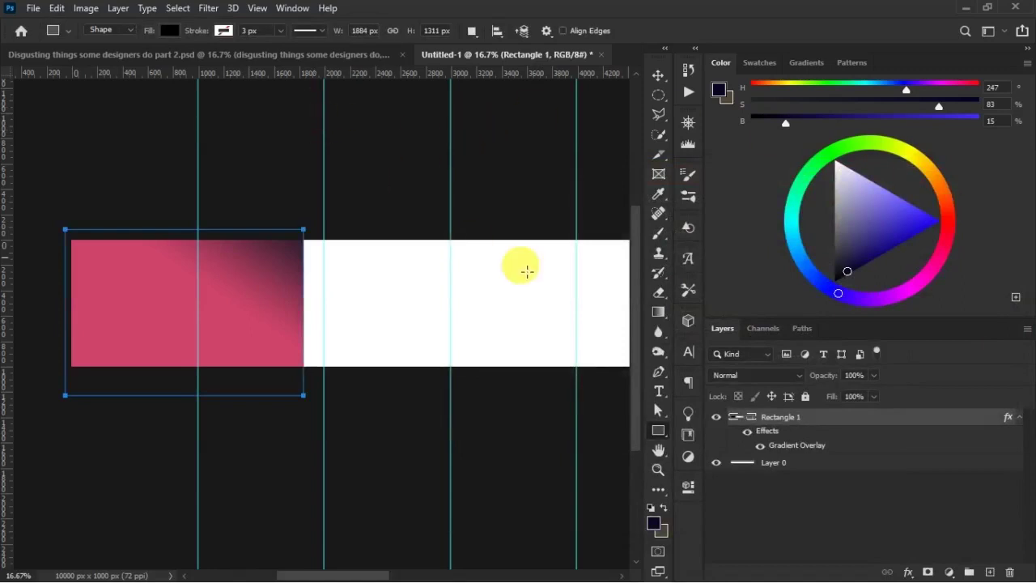
- Turn off Reverse in the rectangle's Gradient Overlay and apply the layer style
key(v)
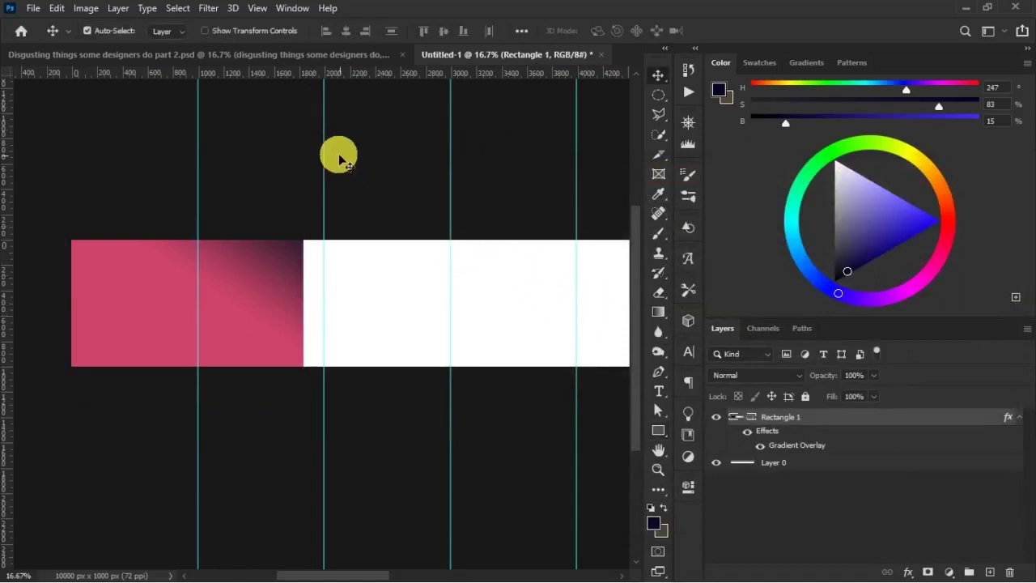
click(281, 54)
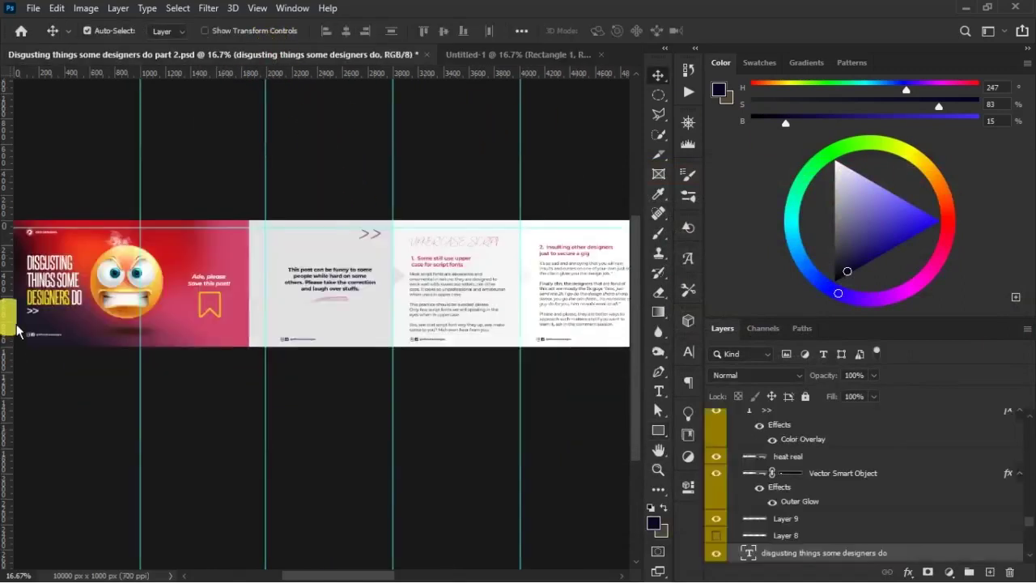
click(534, 55)
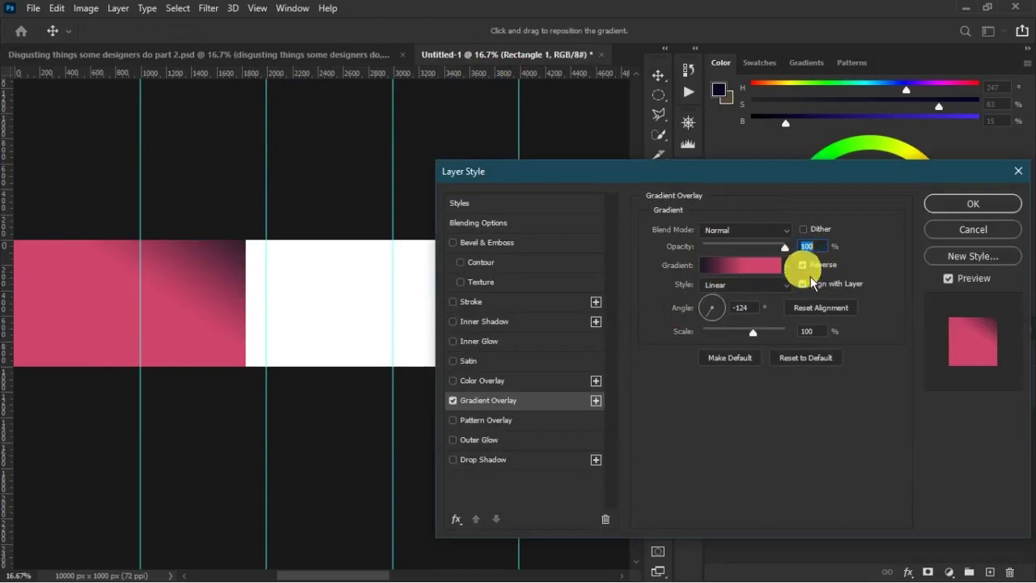
click(802, 265)
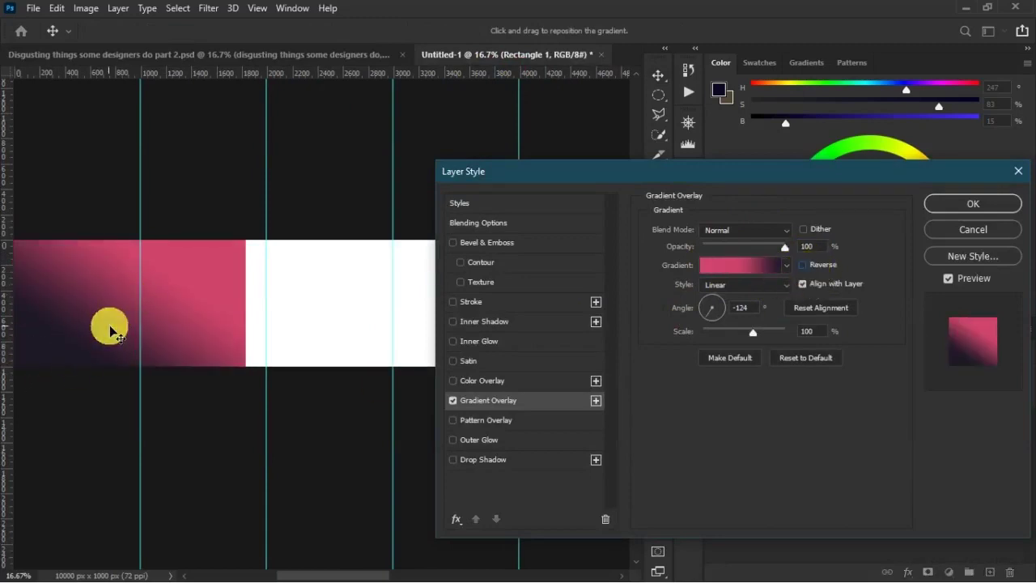
click(994, 217)
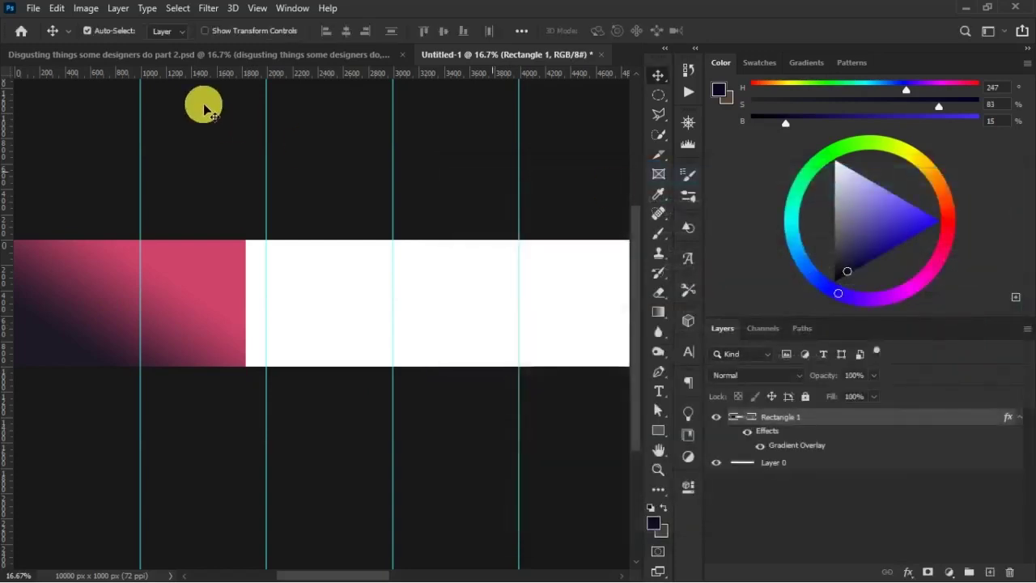
- Examine the headline and emoji layout on the first two slides of "Disgusting things some designers do part 2.psd"
click(125, 56)
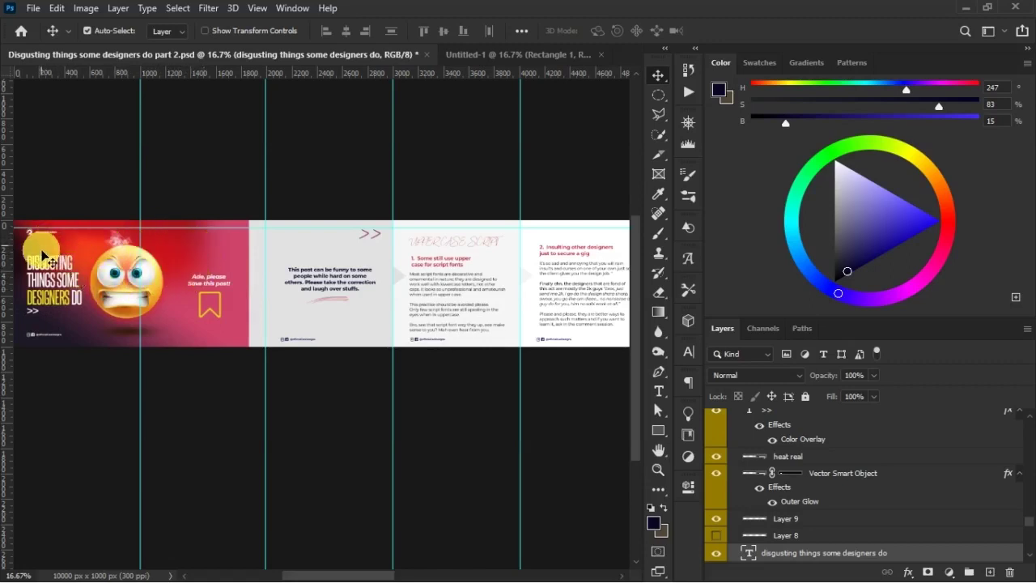
key(ctrl)
key(ctrl+plus)
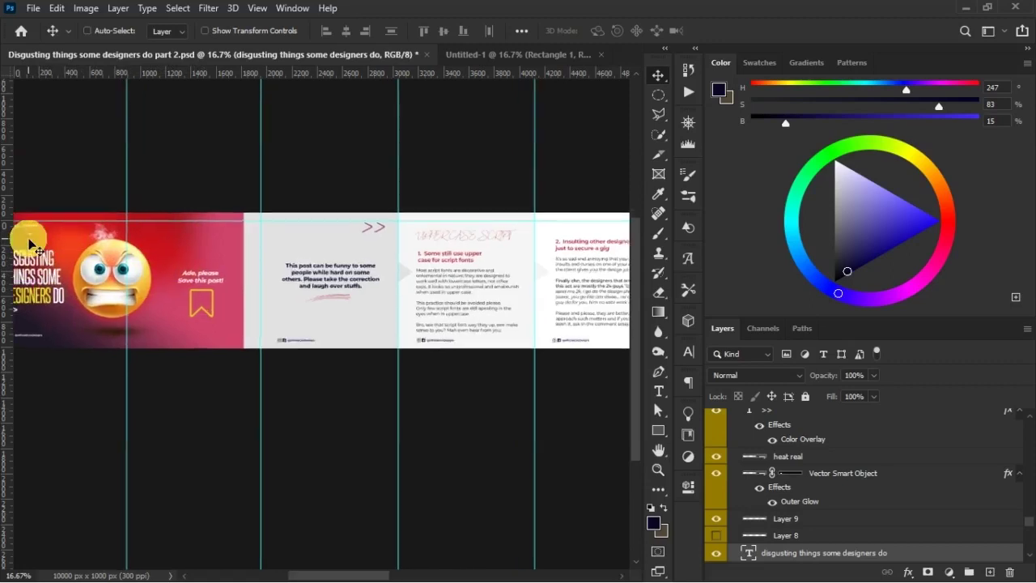
drag(27, 235, 393, 280)
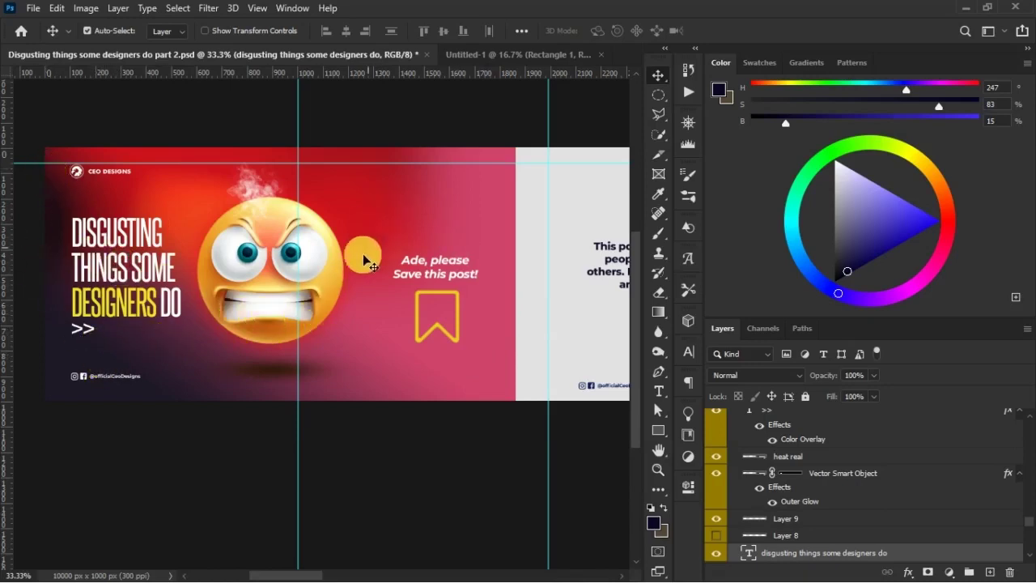
click(258, 274)
click(251, 304)
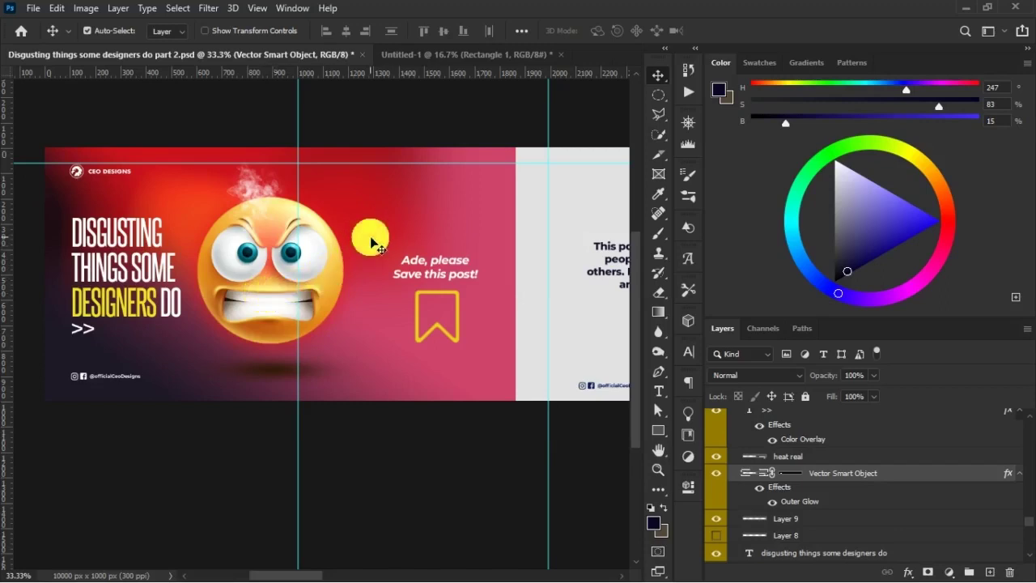
- Place the Angry-Emoji image from the Carousel Resource folder as an embedded object in the Untitled-1 document
click(405, 55)
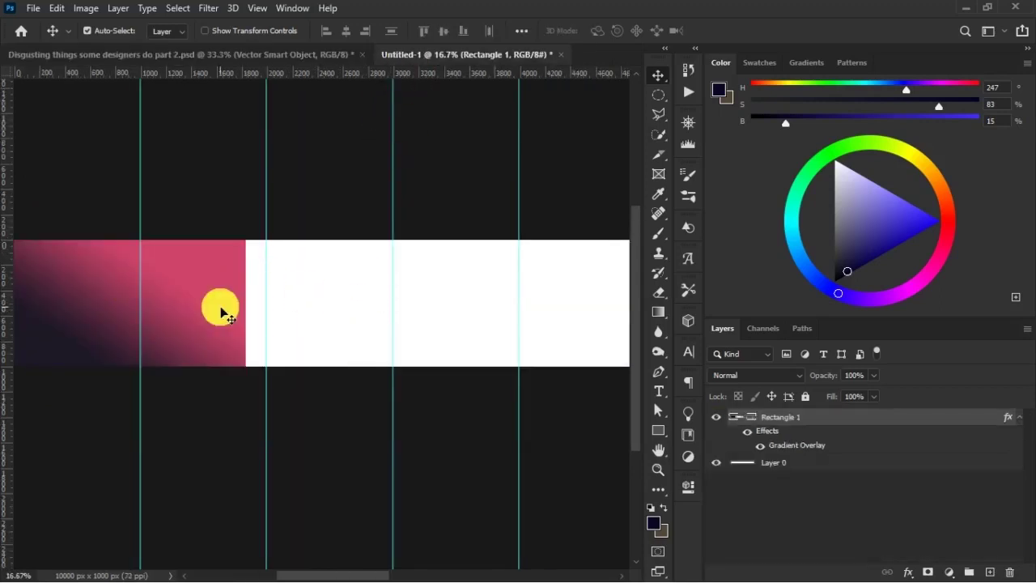
key(ctrl+plus)
click(34, 9)
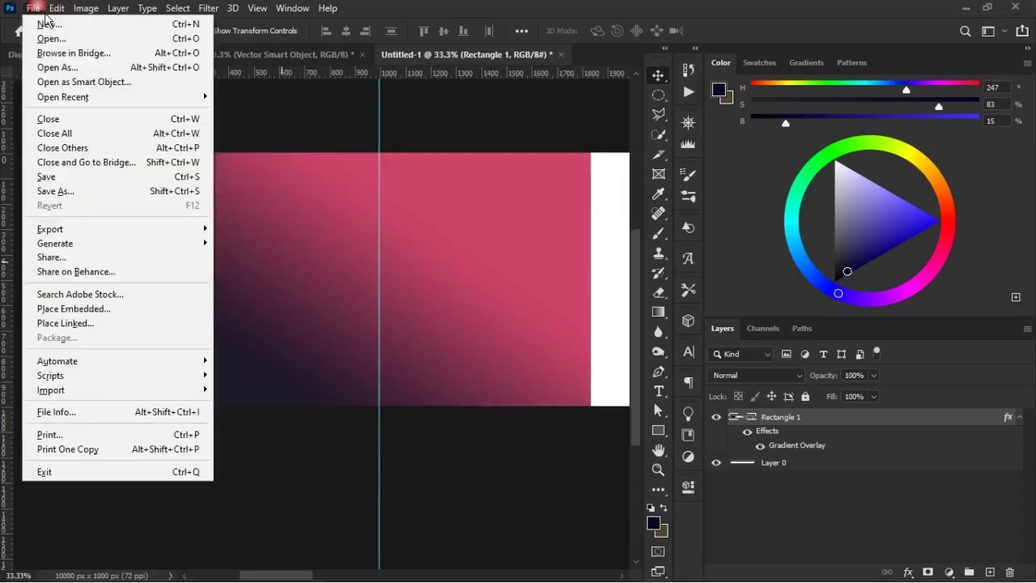
click(118, 309)
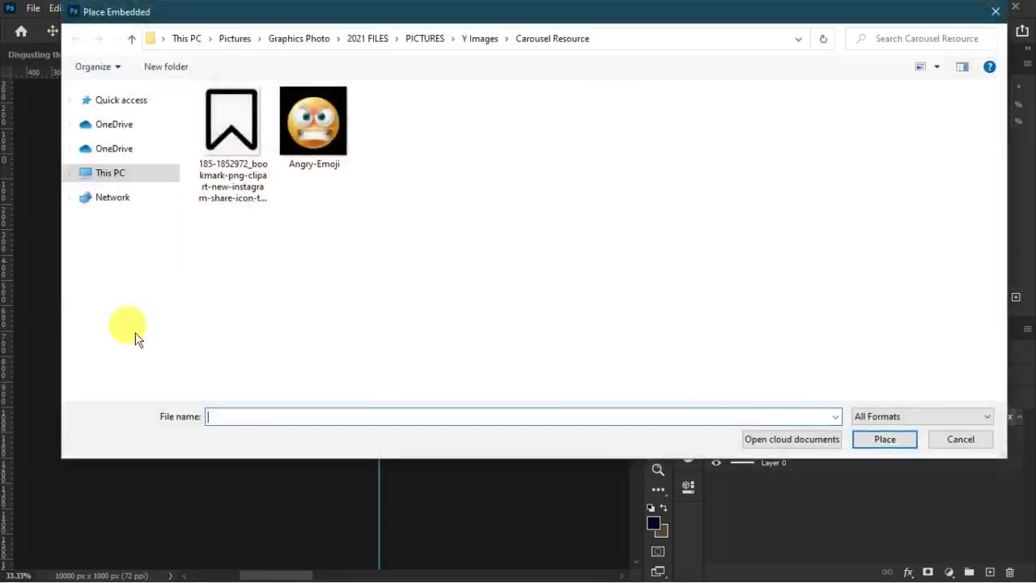
double_click(314, 139)
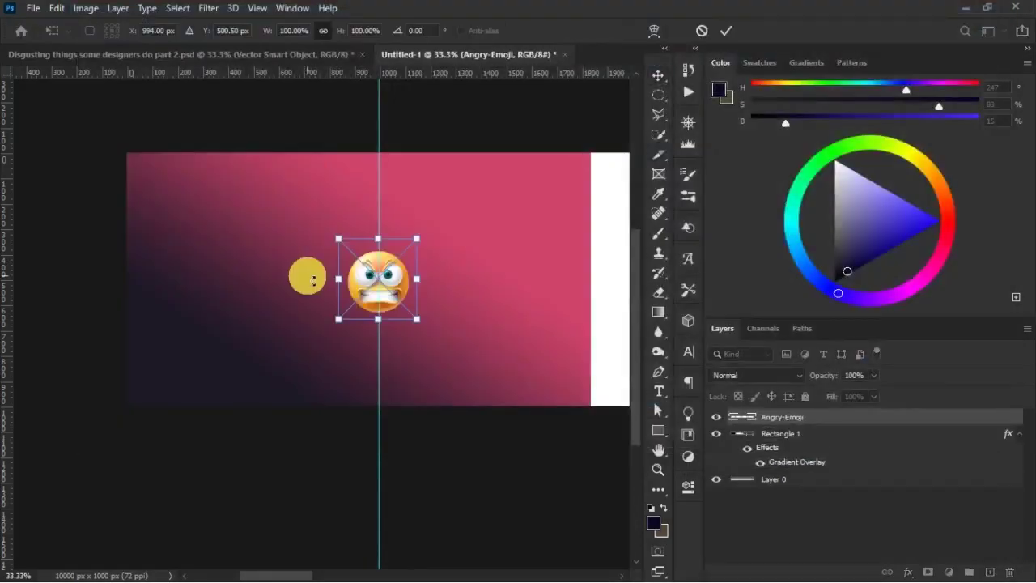
- Scale the emoji to about 262% and position it across the guide between the first and second slides
drag(342, 331, 225, 375)
drag(349, 295, 317, 293)
drag(467, 407, 421, 382)
drag(351, 297, 371, 309)
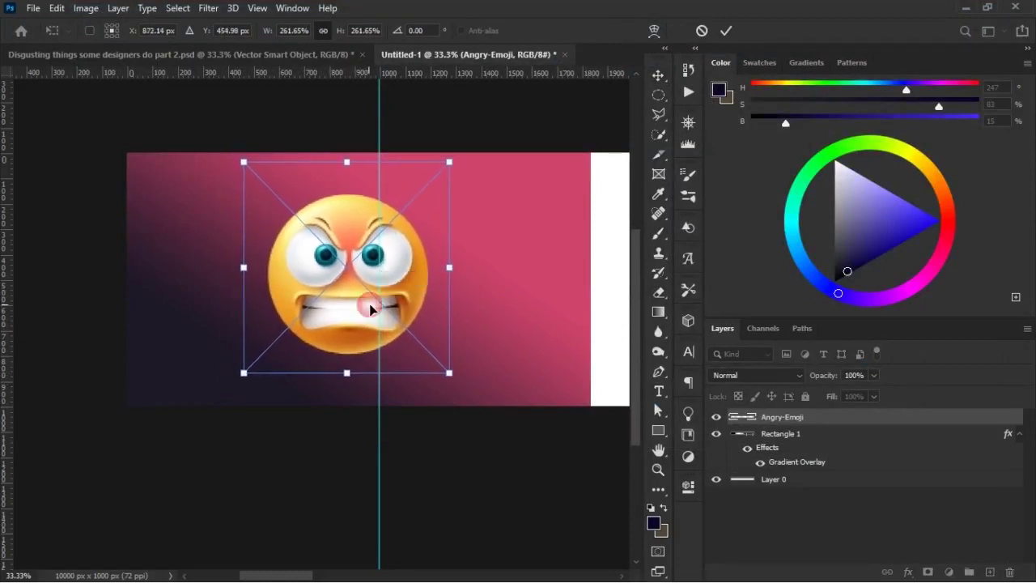
click(726, 30)
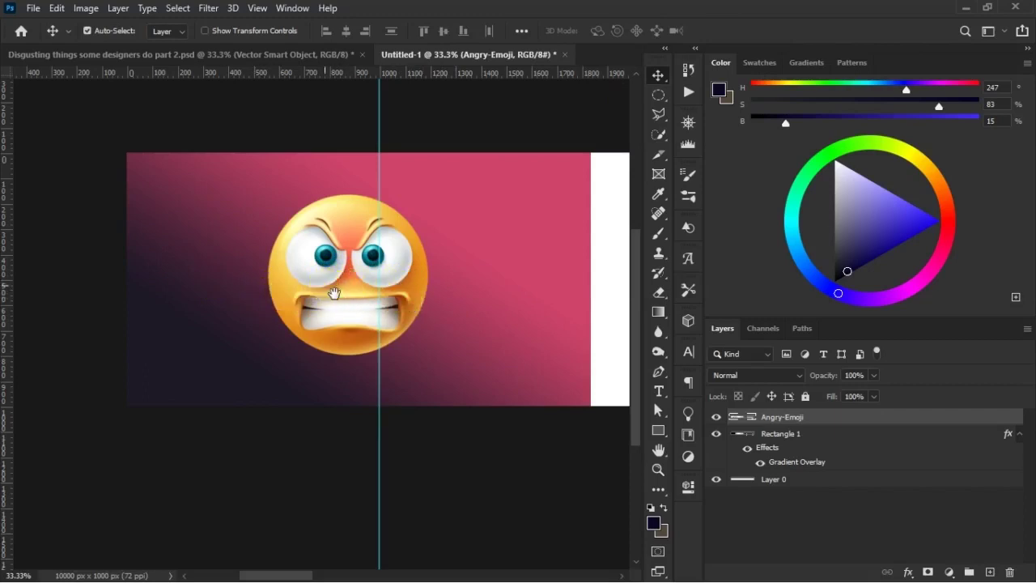
drag(325, 289, 385, 292)
scroll(385, 288, up, 1)
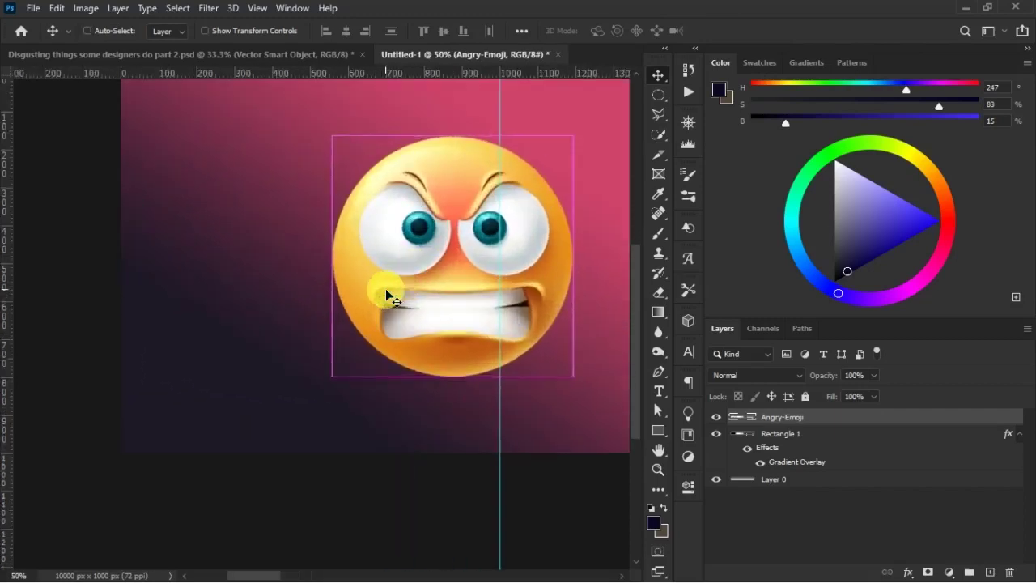
drag(199, 287, 356, 318)
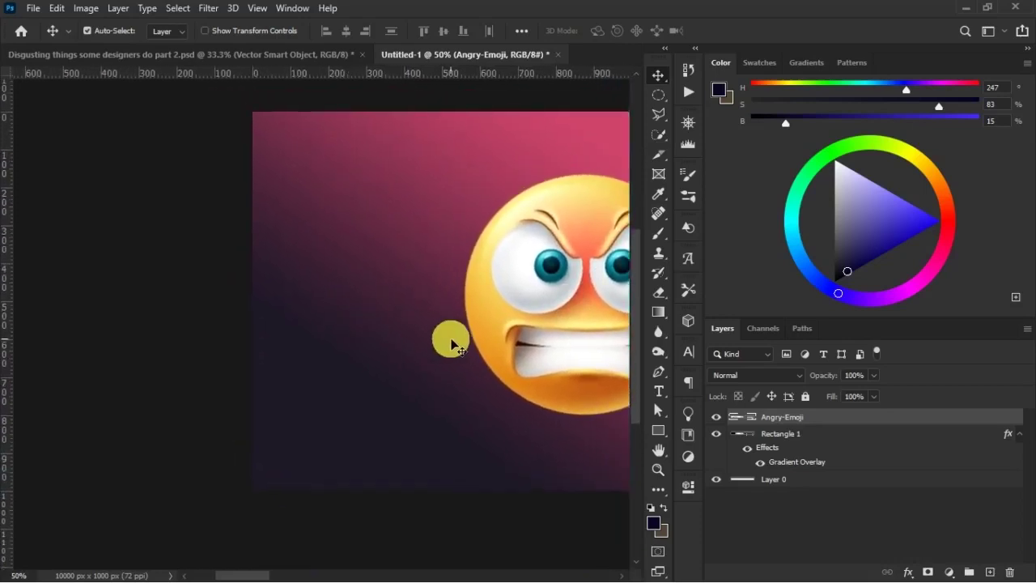
drag(418, 324, 95, 324)
drag(303, 327, 56, 377)
drag(191, 342, 427, 359)
click(427, 361)
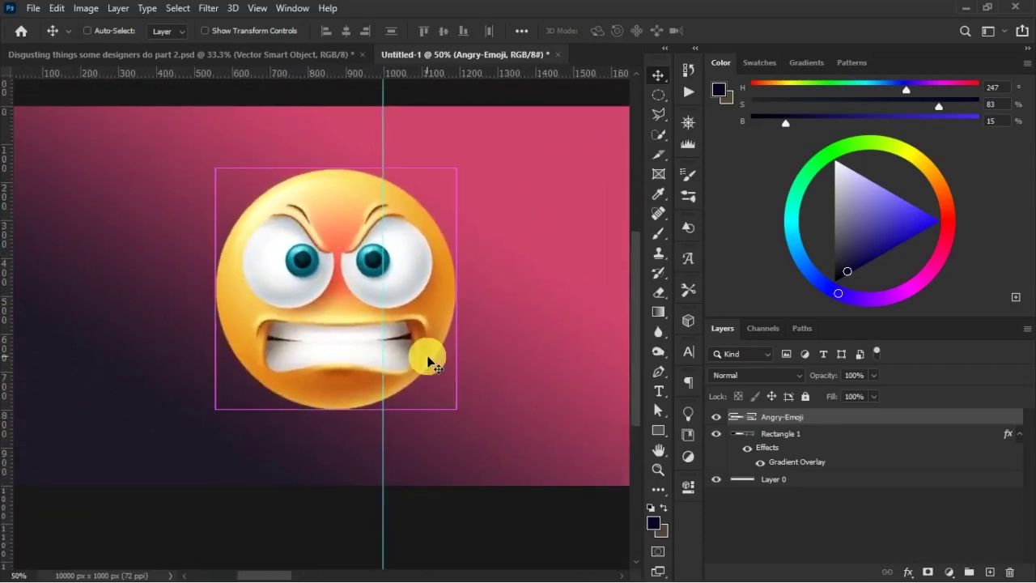
key(ctrl+minus)
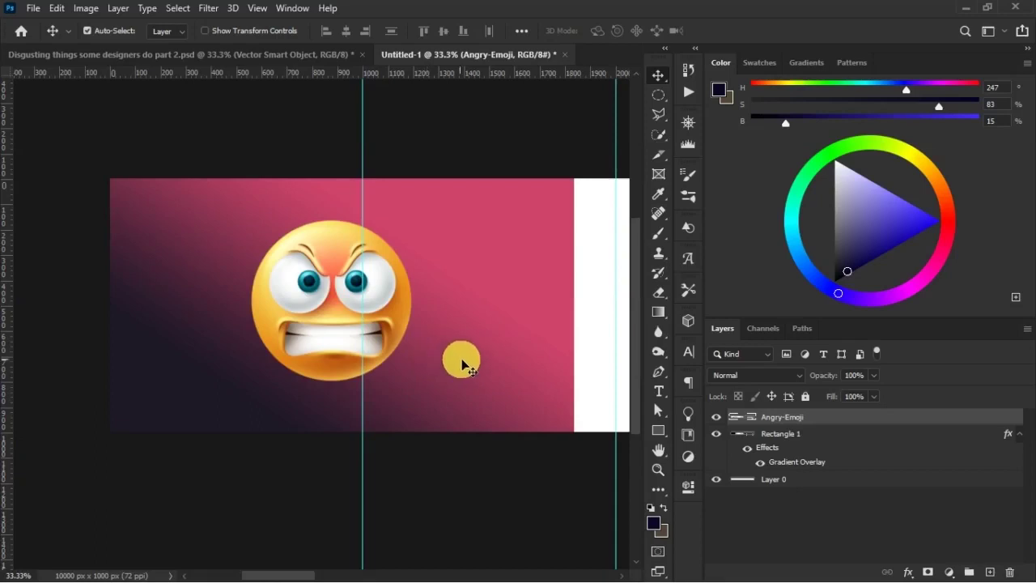
- Add a new layer above the emoji and copy the headline text from the finished carousel document for use in Untitled-1
click(994, 572)
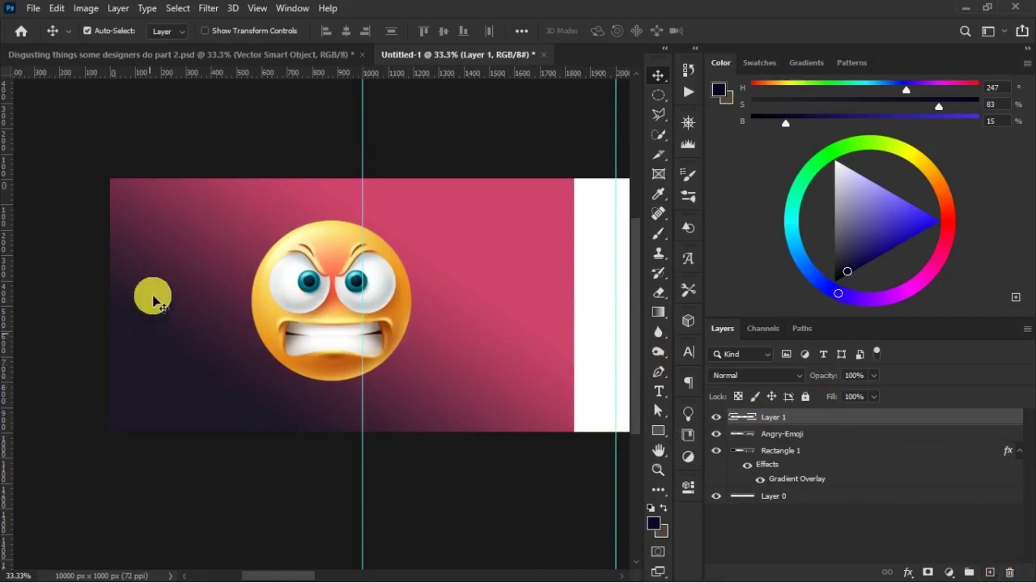
click(162, 55)
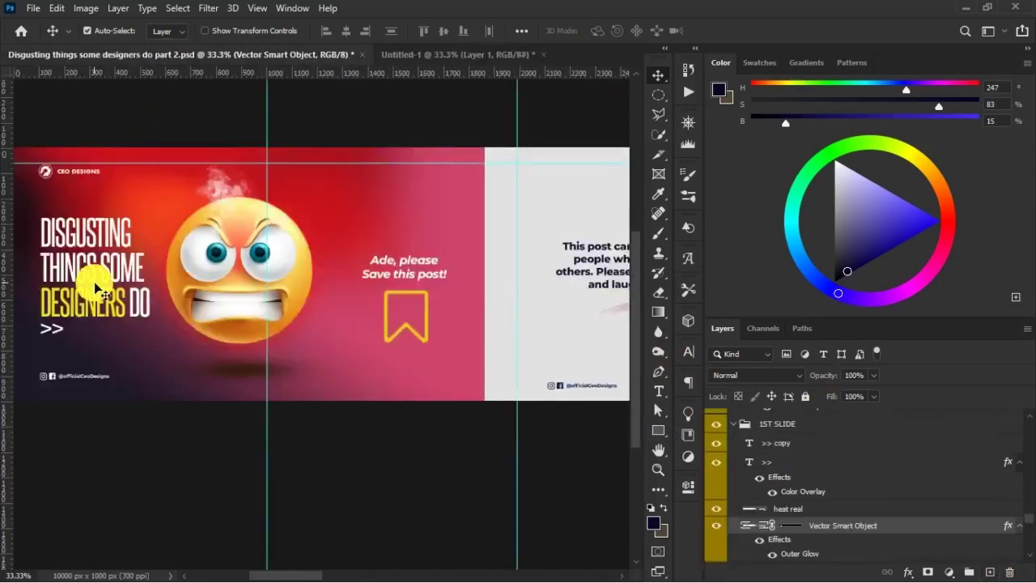
double_click(78, 297)
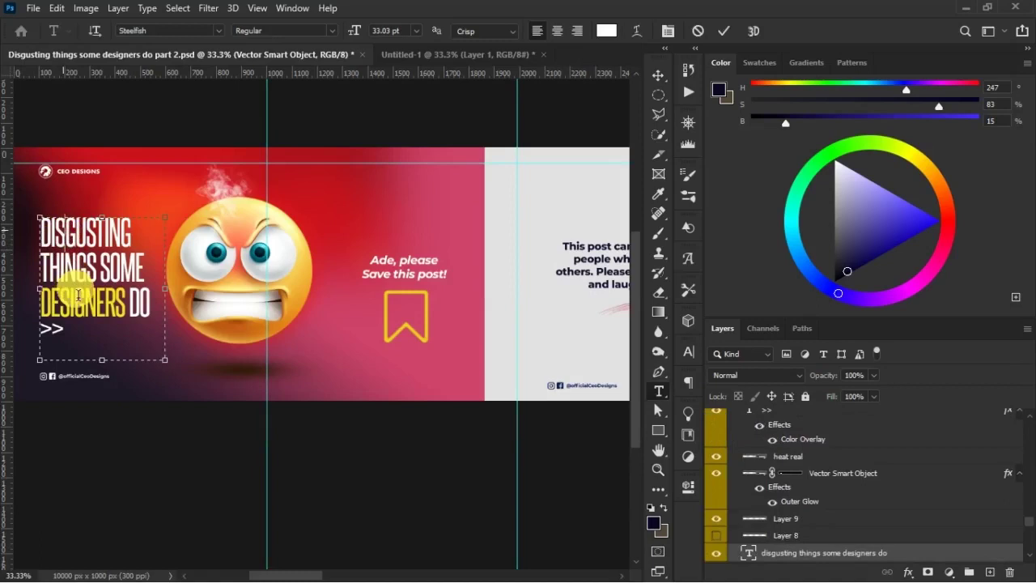
key(Escape)
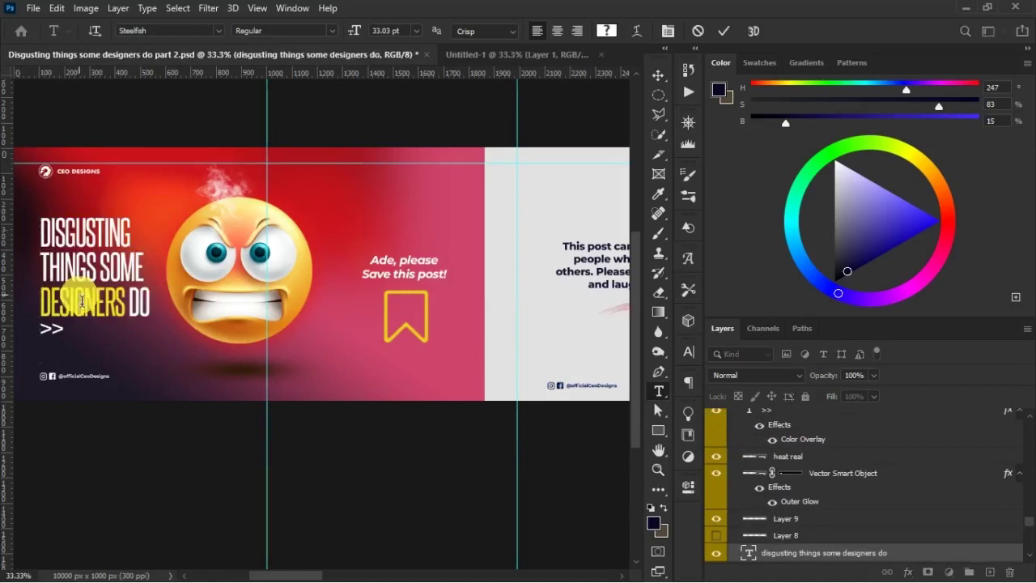
click(481, 60)
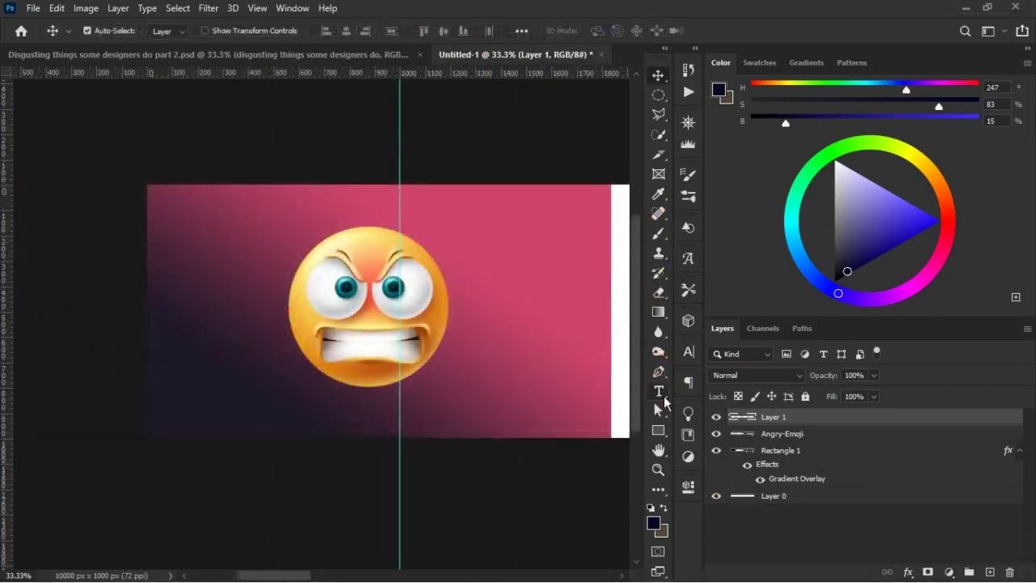
- Add the paragraph text "DISGUSTING THINGS SOME DESIGNERS DO" beside the emoji in white 141.19 pt Steelfish with DESIGNERS in yellow, fitting on three lines
click(662, 394)
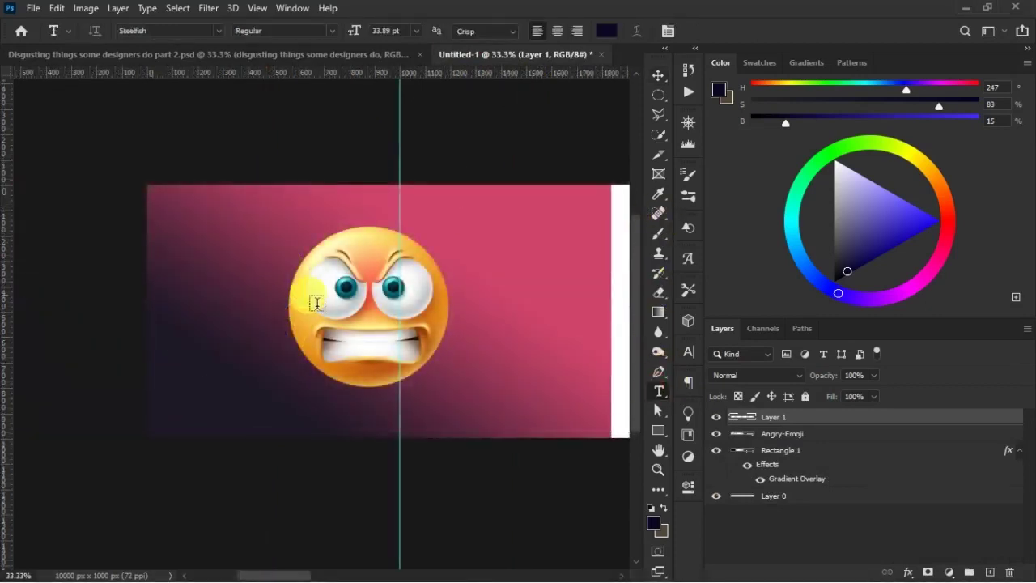
drag(191, 262, 283, 390)
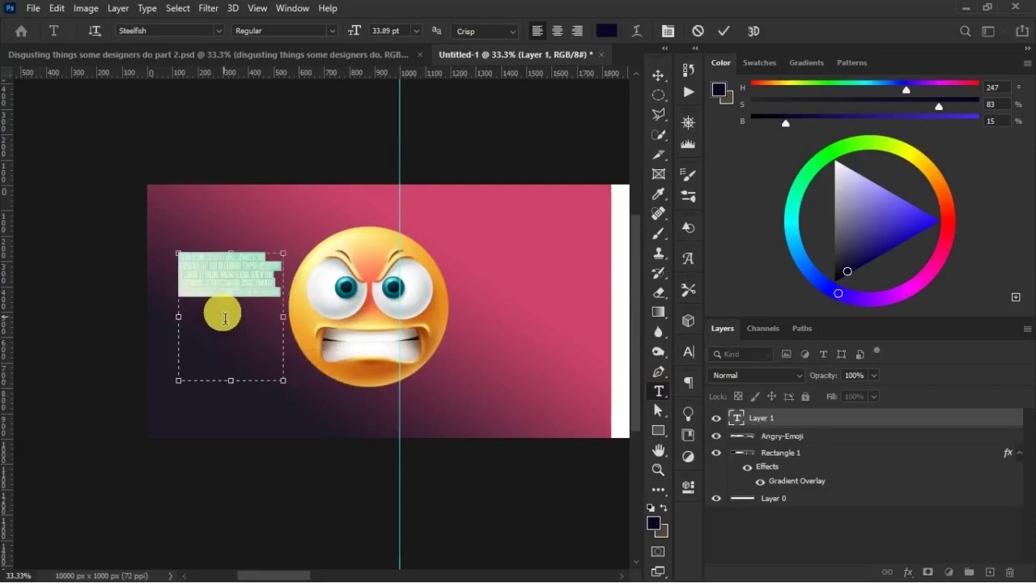
click(228, 356)
text(DISGUSTING THINGS SOME)
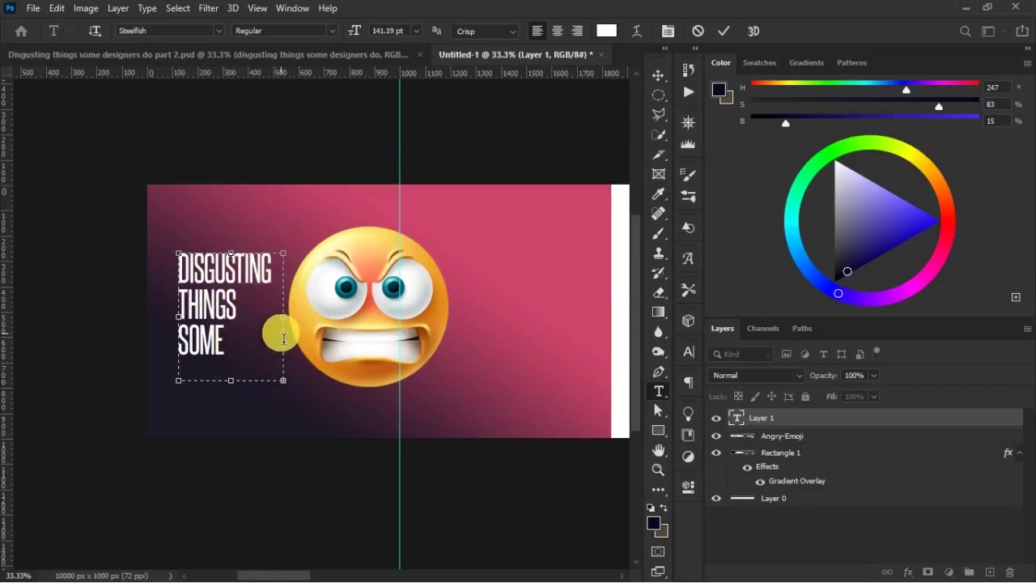
drag(289, 329, 334, 328)
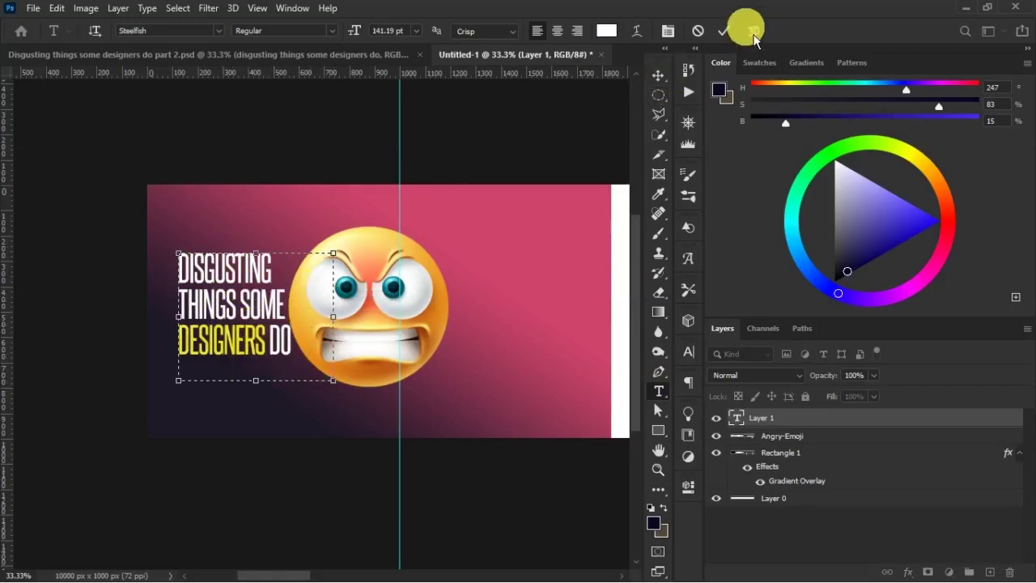
click(724, 31)
- Move the headline text slightly left, away from the emoji
key(v)
click(228, 315)
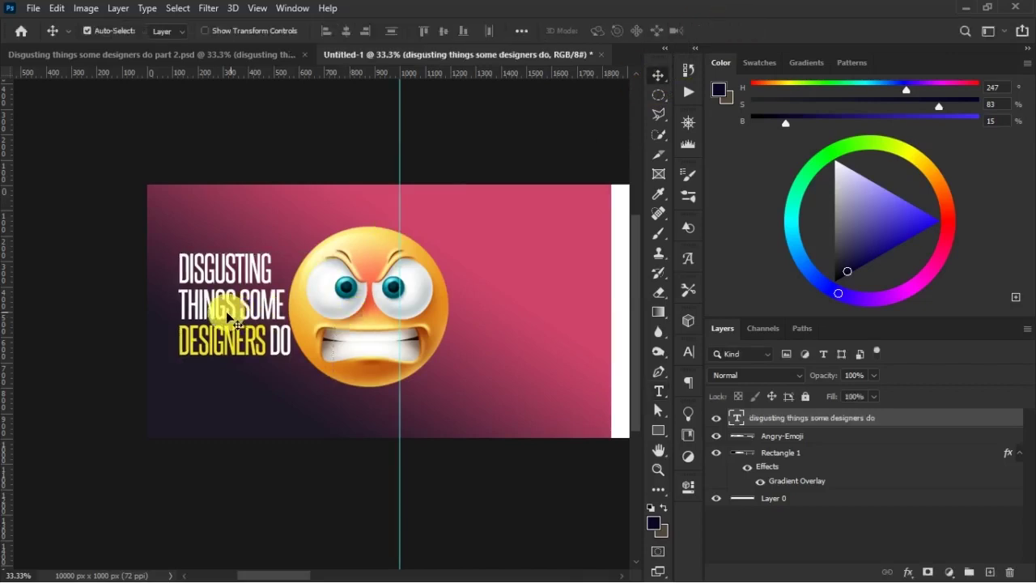
drag(228, 317, 222, 317)
- Shift the emoji slightly away from the headline and scale it down to about 241%, keeping it across the slide guide
click(356, 310)
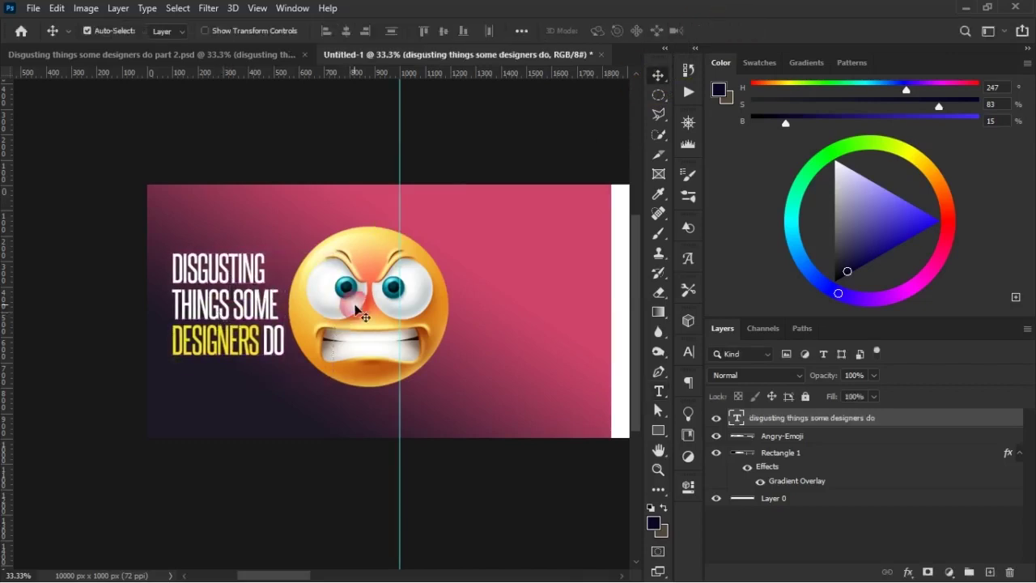
drag(355, 307, 362, 305)
key(ctrl+t)
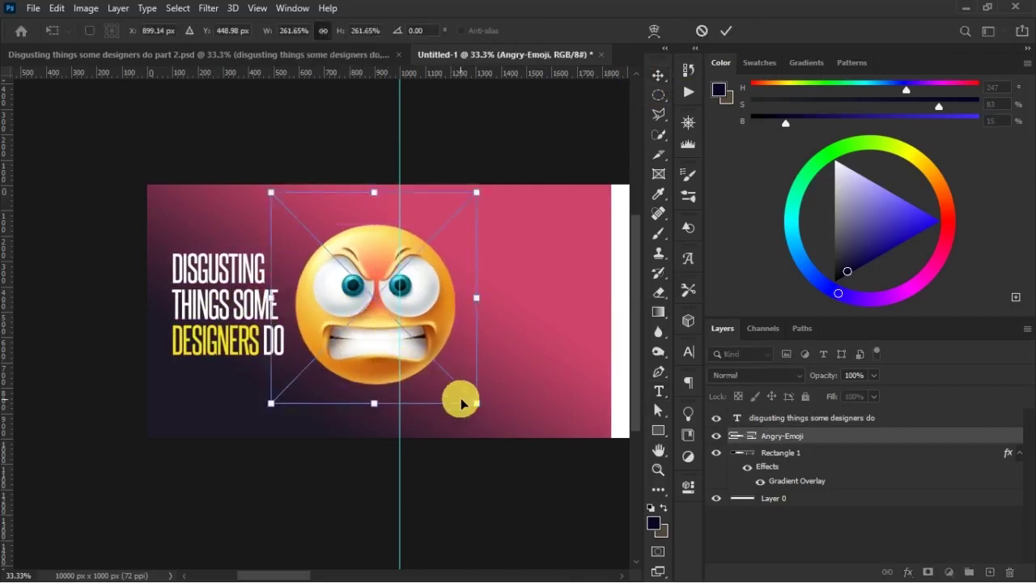
drag(477, 403, 460, 386)
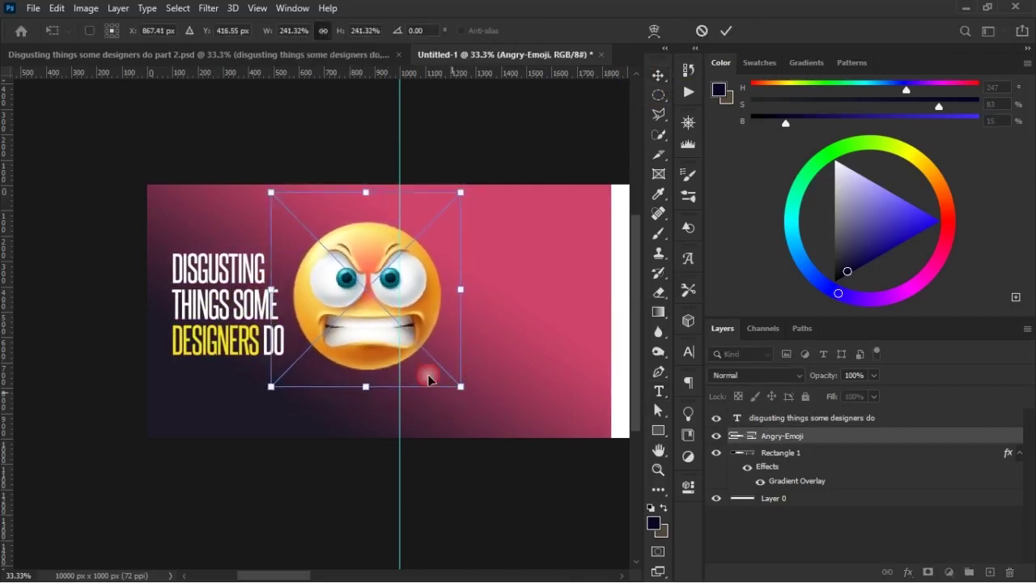
drag(396, 349, 407, 351)
key(Return)
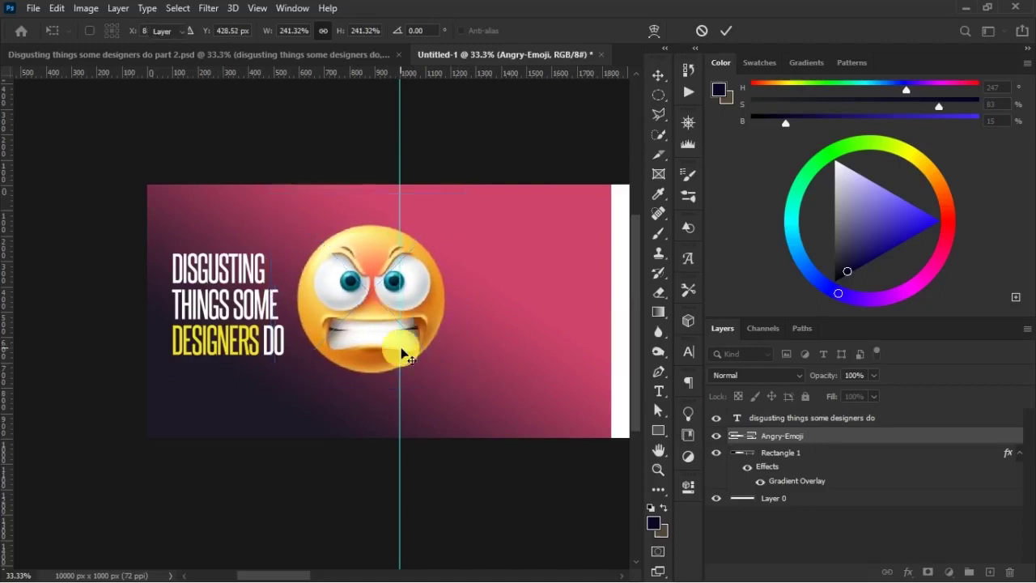
- Flip the angry emoji horizontally and move it slightly down and away from the headline, keeping it across the slide guide
key(ctrl+plus)
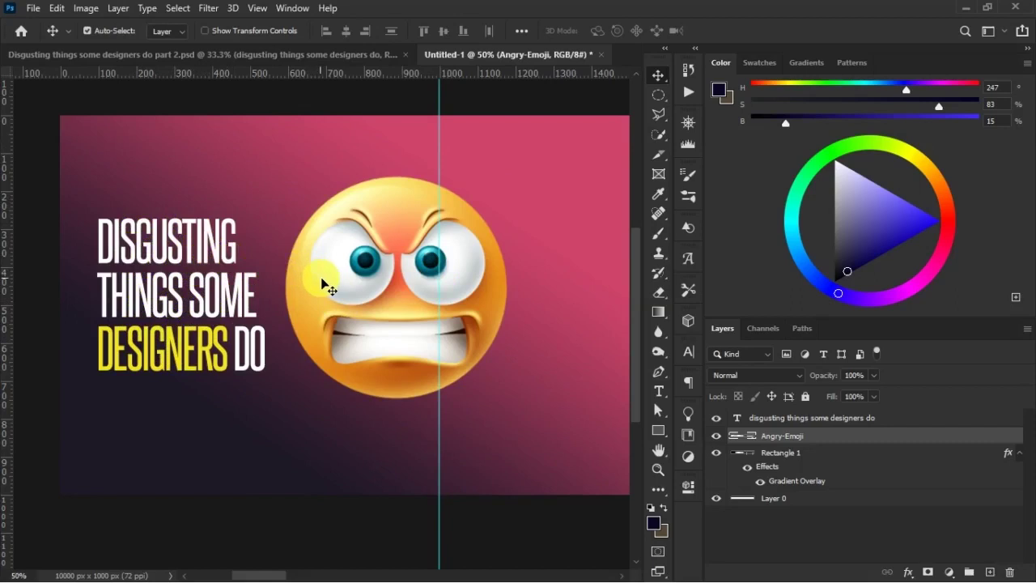
key(ctrl+t)
right_click(376, 264)
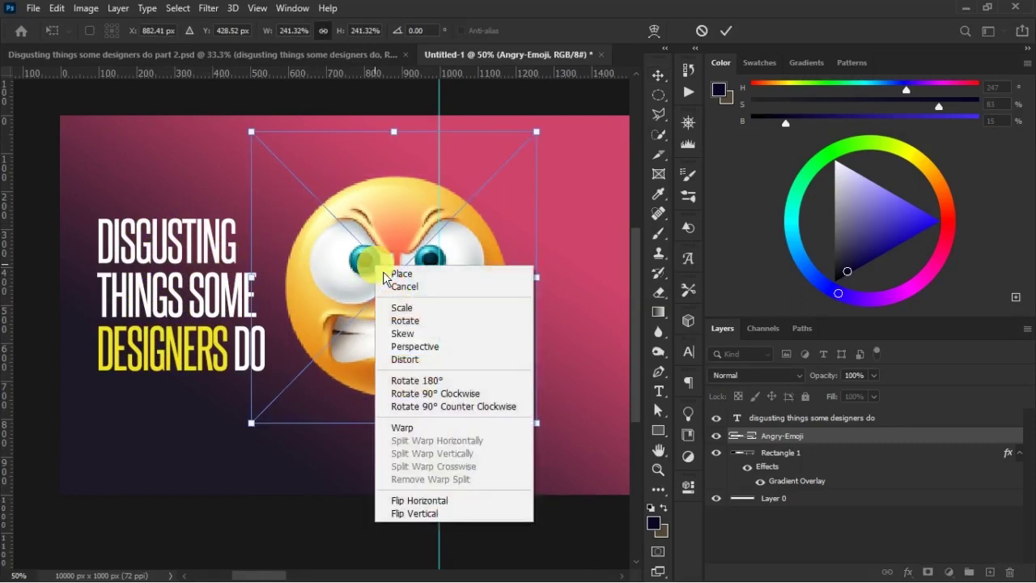
click(462, 499)
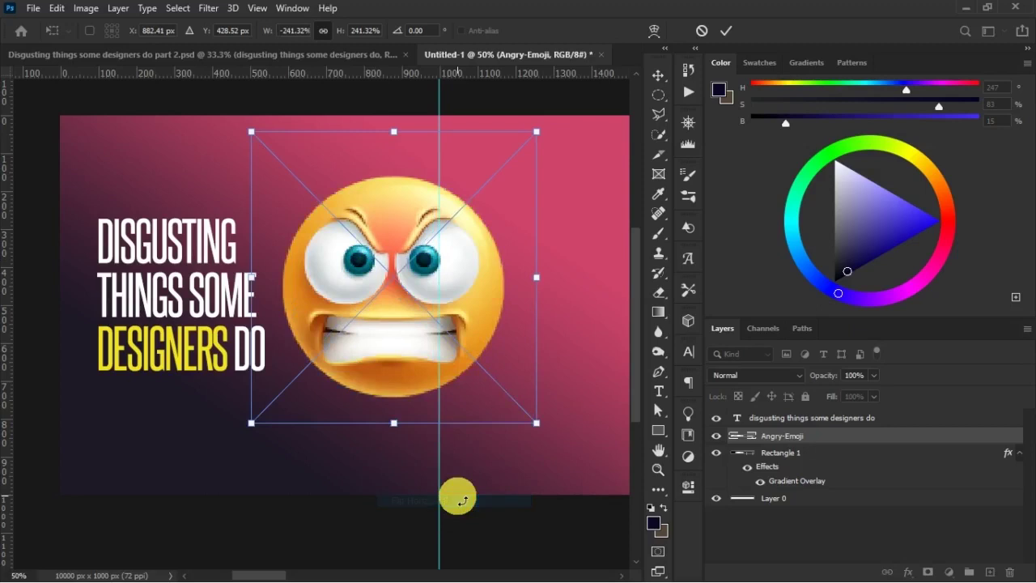
click(729, 32)
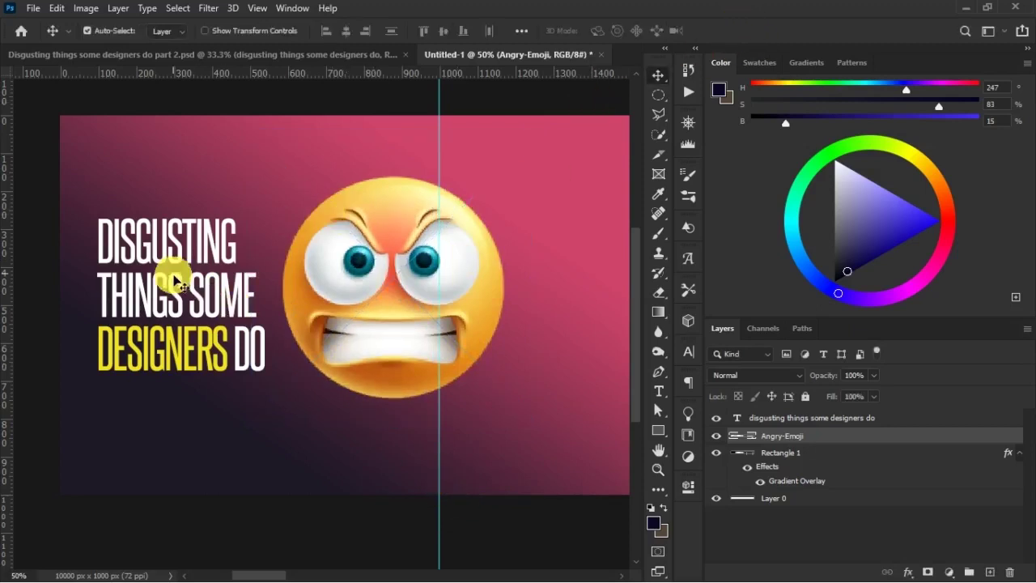
drag(368, 330, 379, 350)
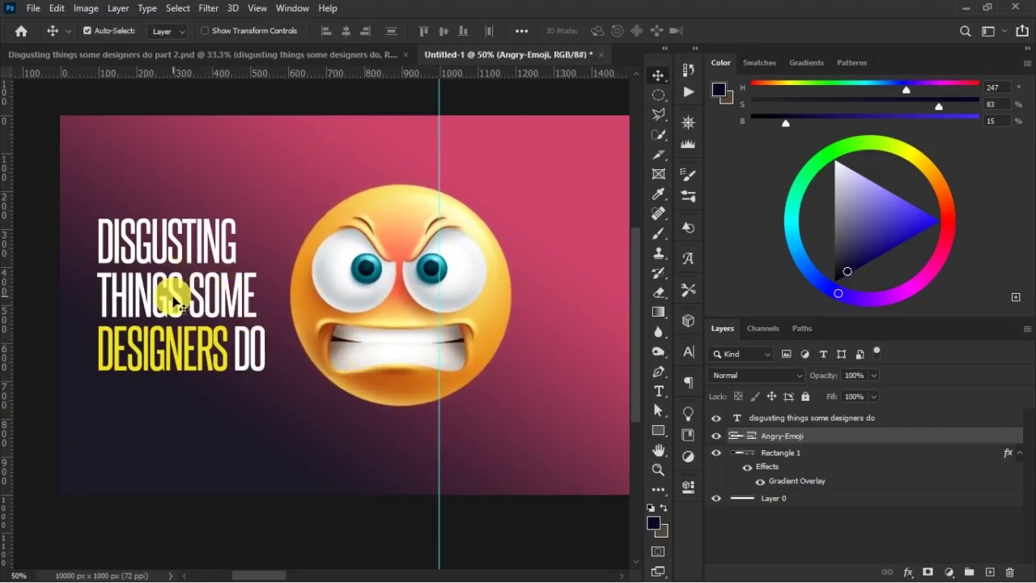
- Examine the font style and tracking options in the headline text's character settings
key(t)
click(176, 240)
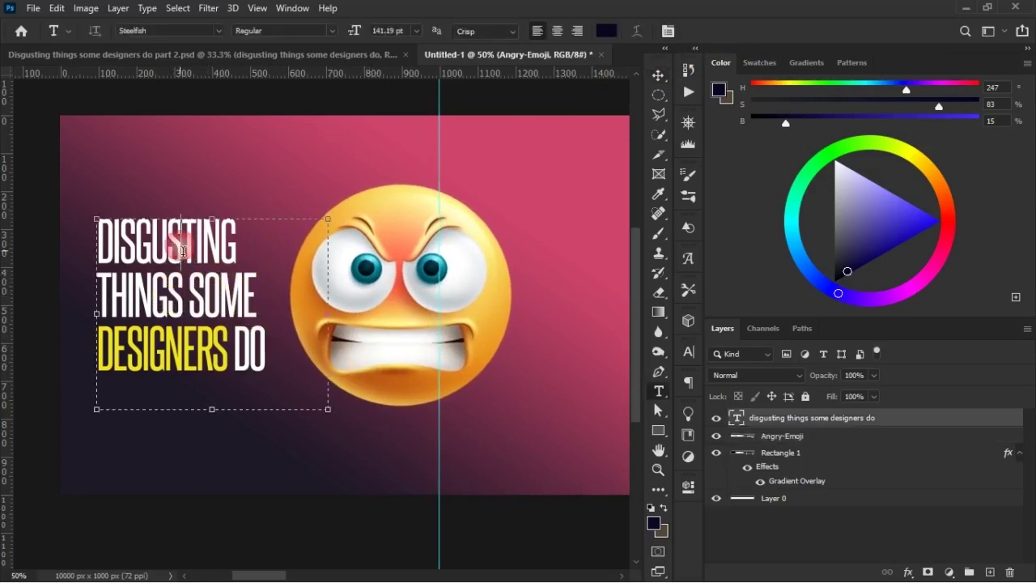
click(689, 361)
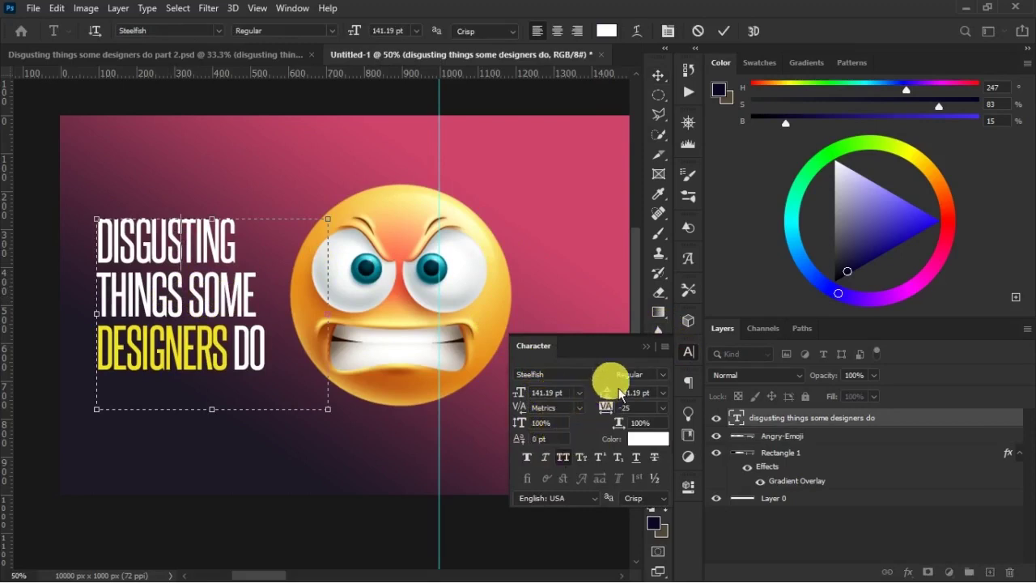
click(672, 382)
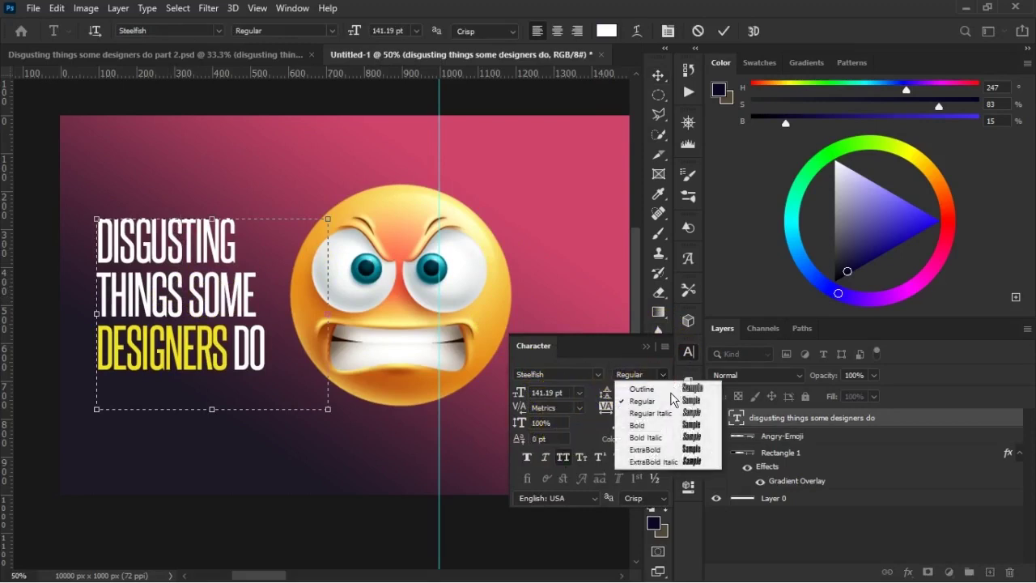
click(663, 374)
click(663, 409)
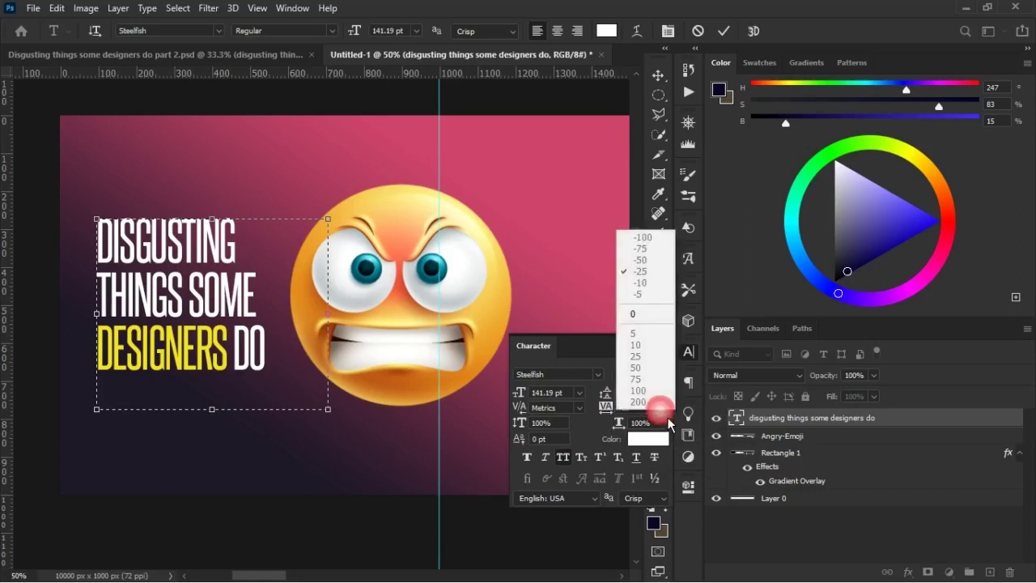
click(659, 410)
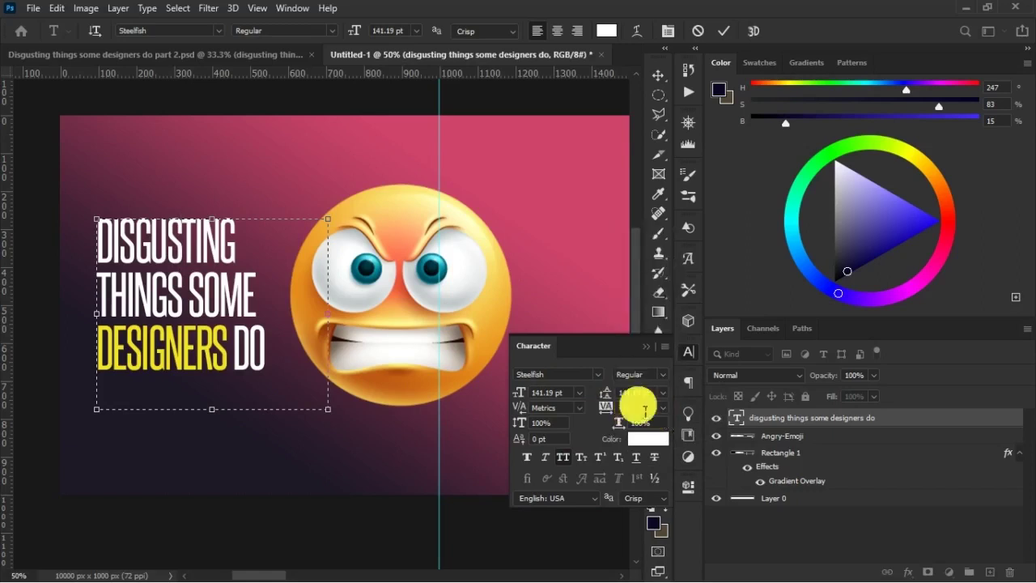
- Turn All Caps off for the entire headline text, and switch it back on
click(571, 467)
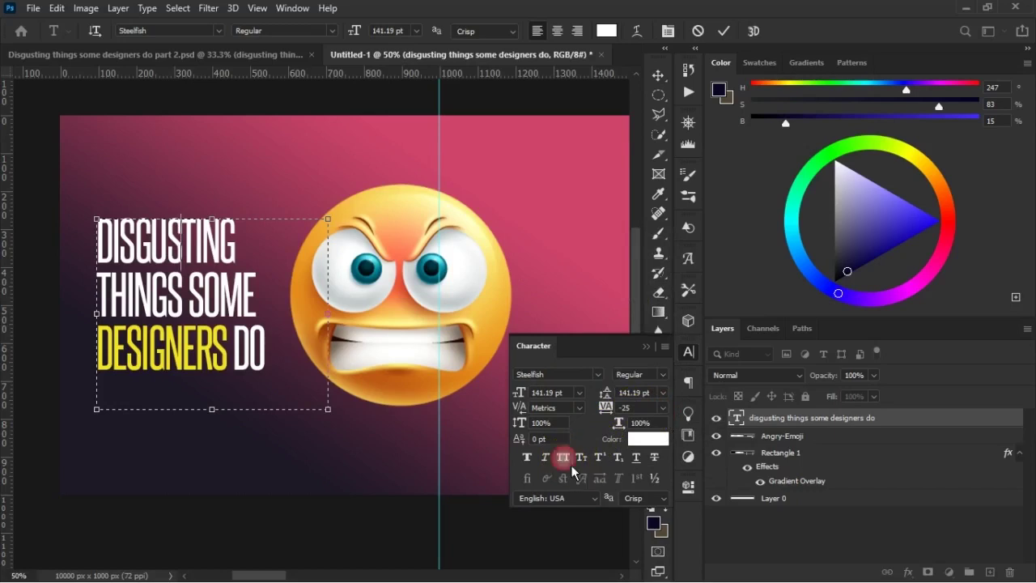
click(262, 348)
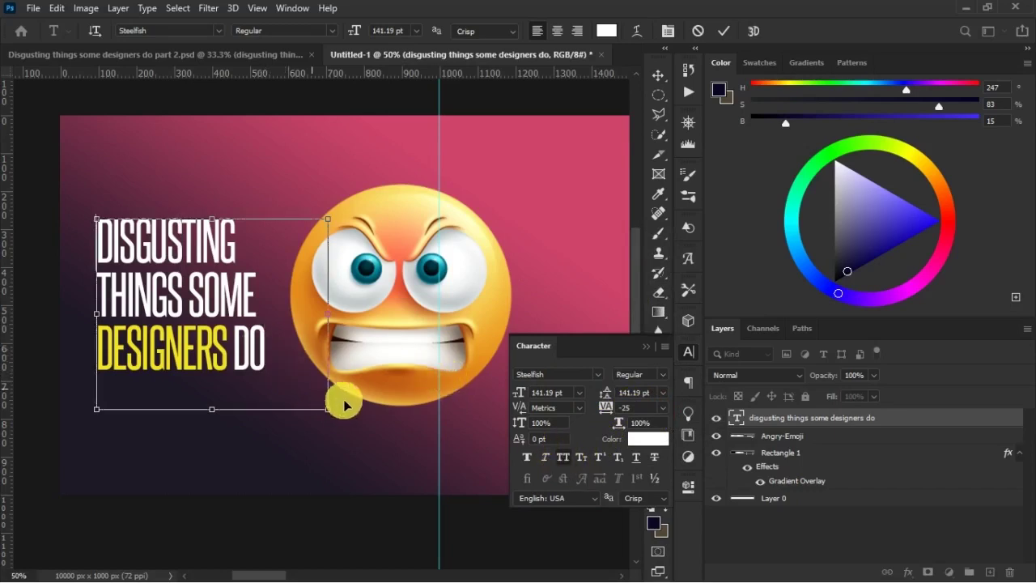
key(ctrl+a)
click(570, 468)
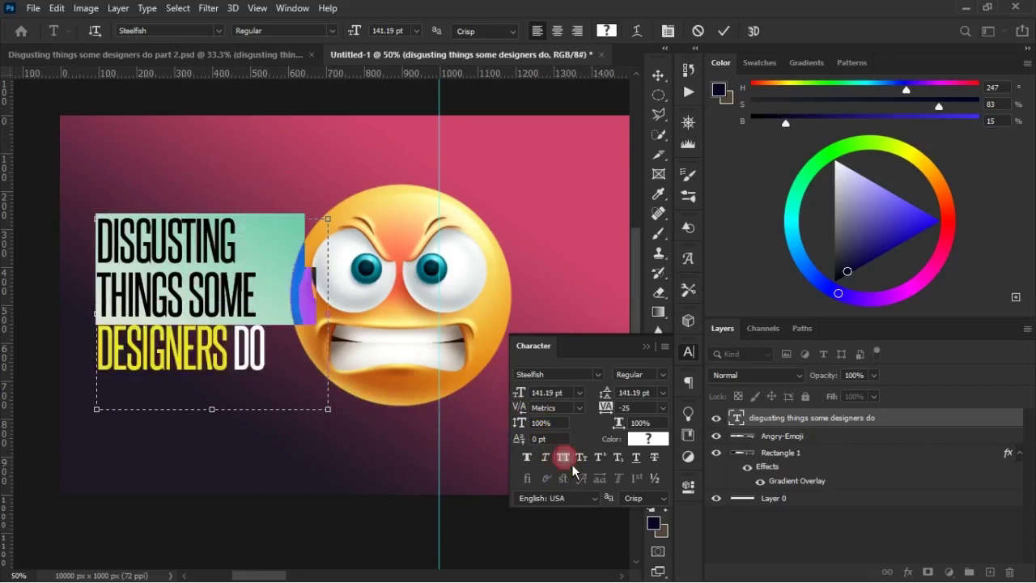
click(258, 306)
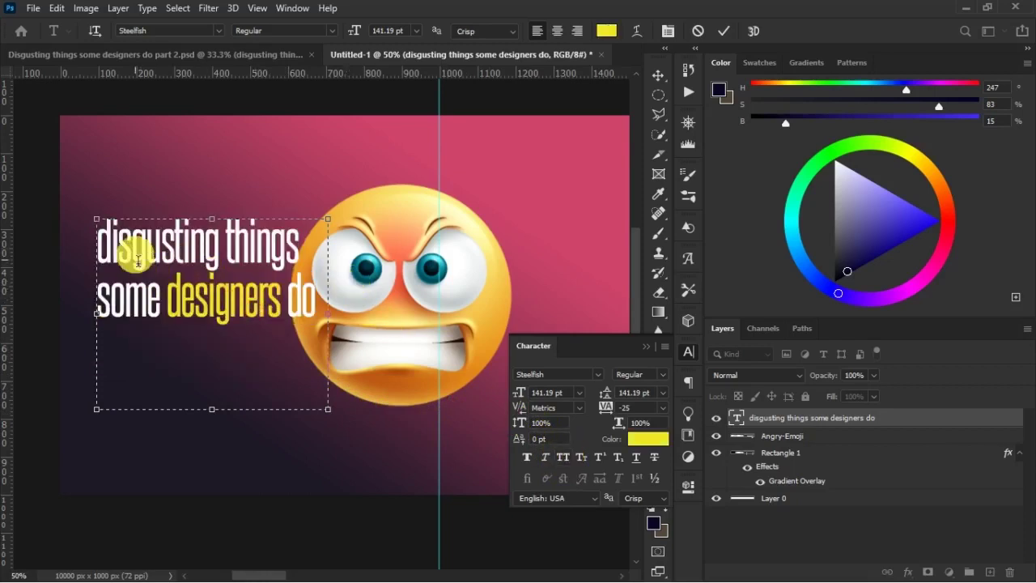
key(ctrl+a)
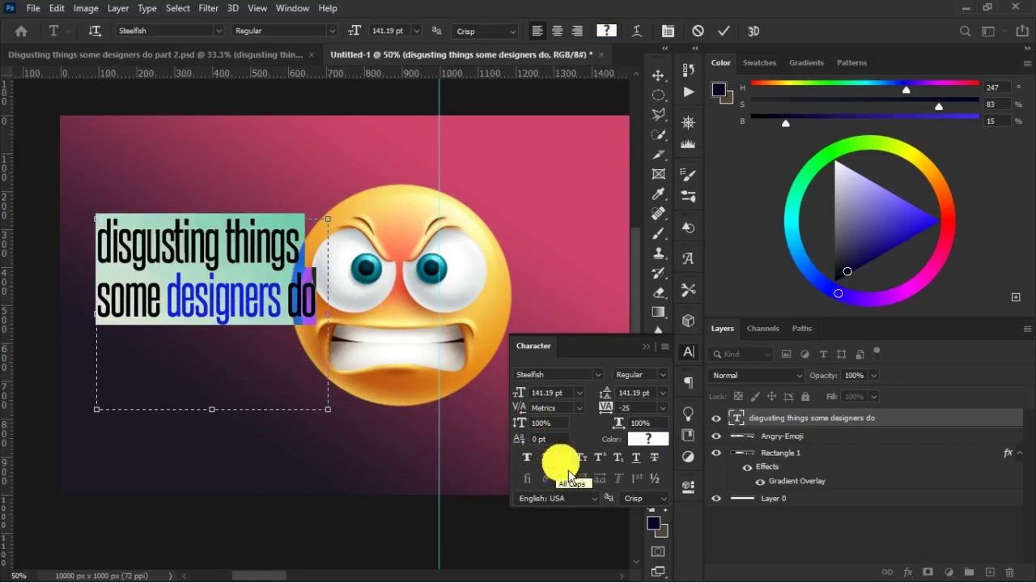
click(574, 463)
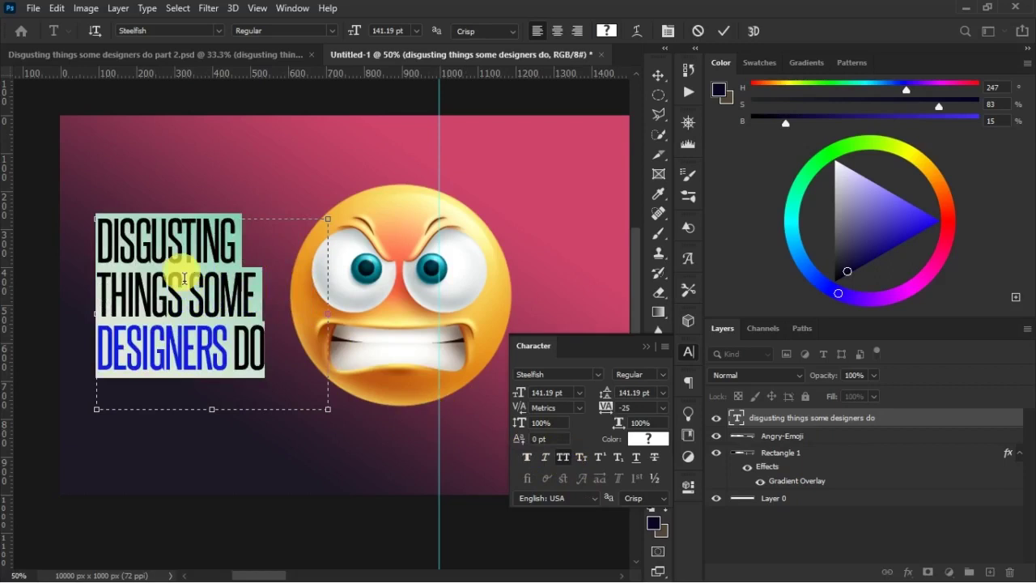
- Check the text color of DISGUSTING THINGS SOME in the color picker without changing it
click(159, 264)
drag(258, 306, 98, 234)
click(658, 440)
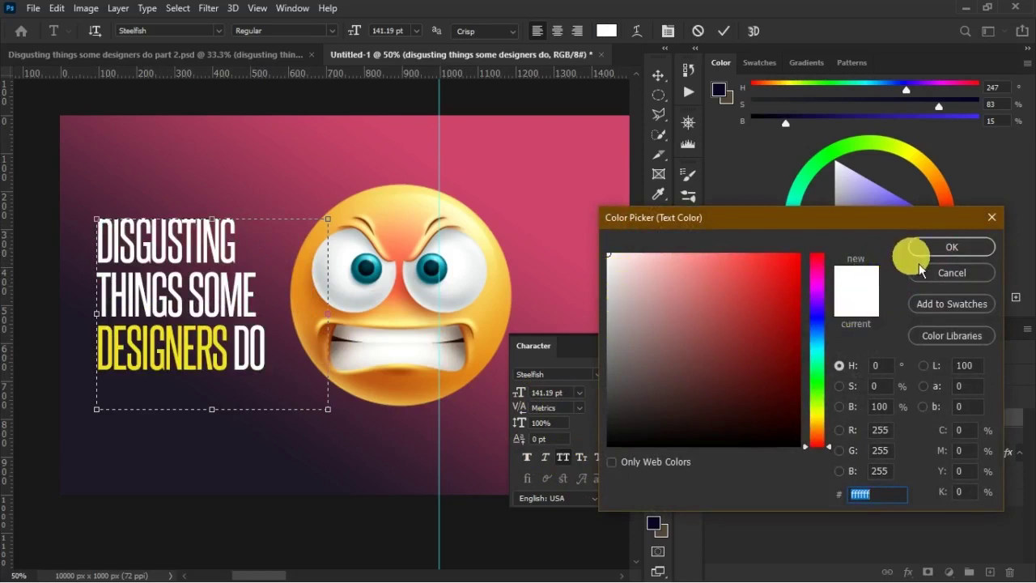
click(921, 275)
- Recolor DESIGNERS to a golden yellow around #edca28, based on a tone sampled from the emoji, and commit the headline edit
click(195, 356)
drag(171, 385, 88, 370)
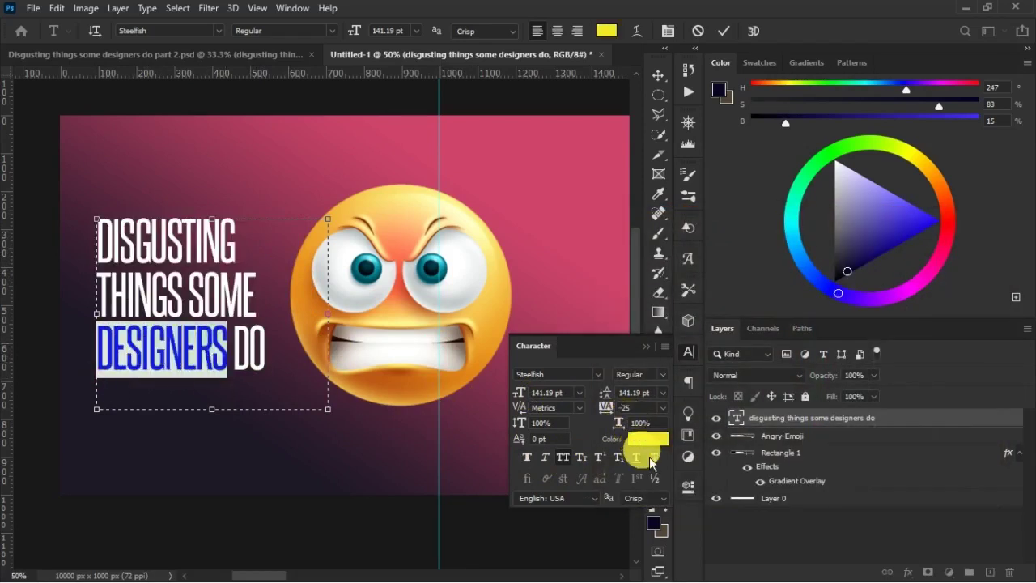
click(649, 450)
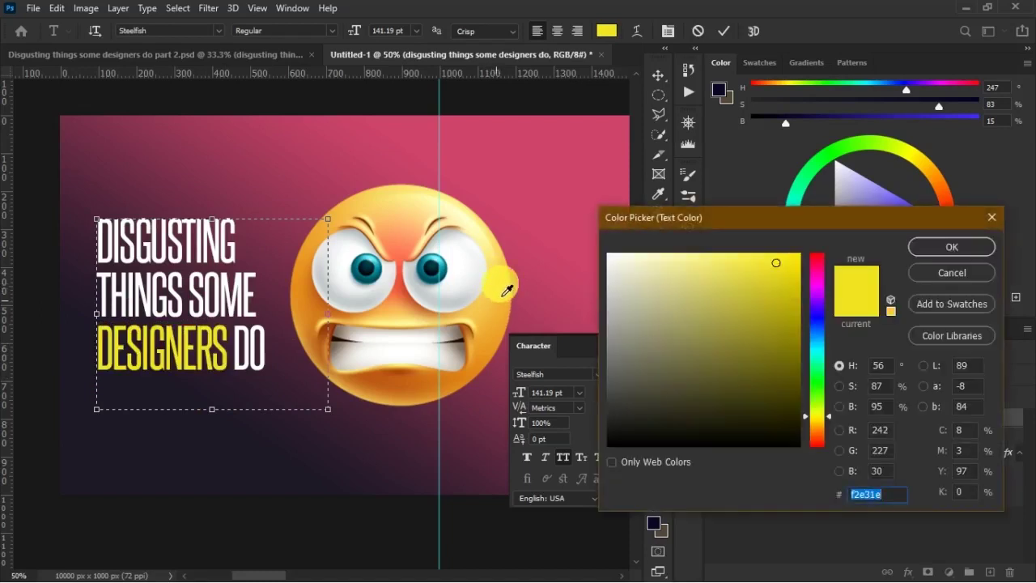
click(500, 323)
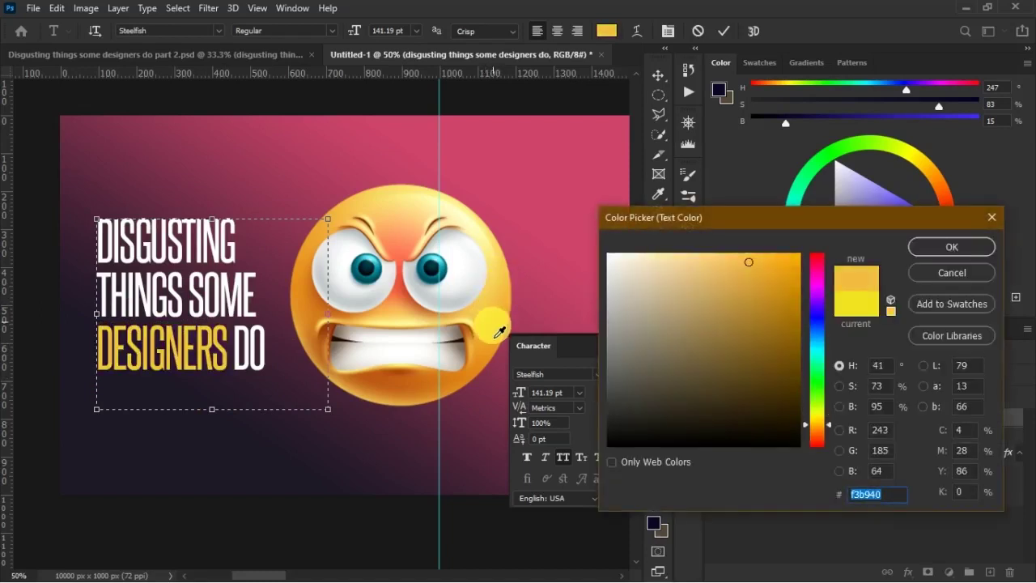
click(497, 329)
mouse_move(833, 432)
mouse_down()
mouse_move(825, 427)
mouse_move(836, 432)
mouse_up()
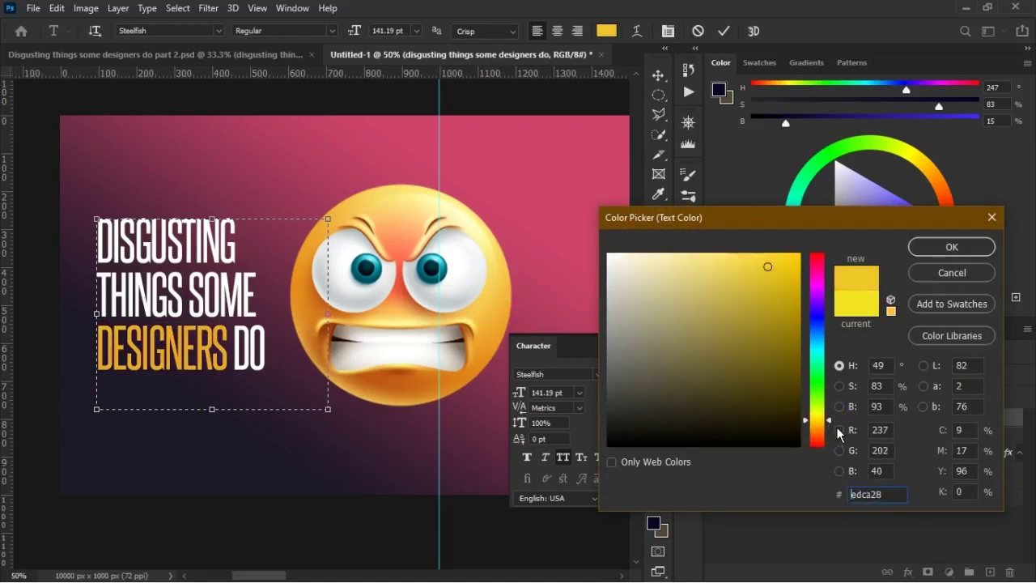
click(934, 246)
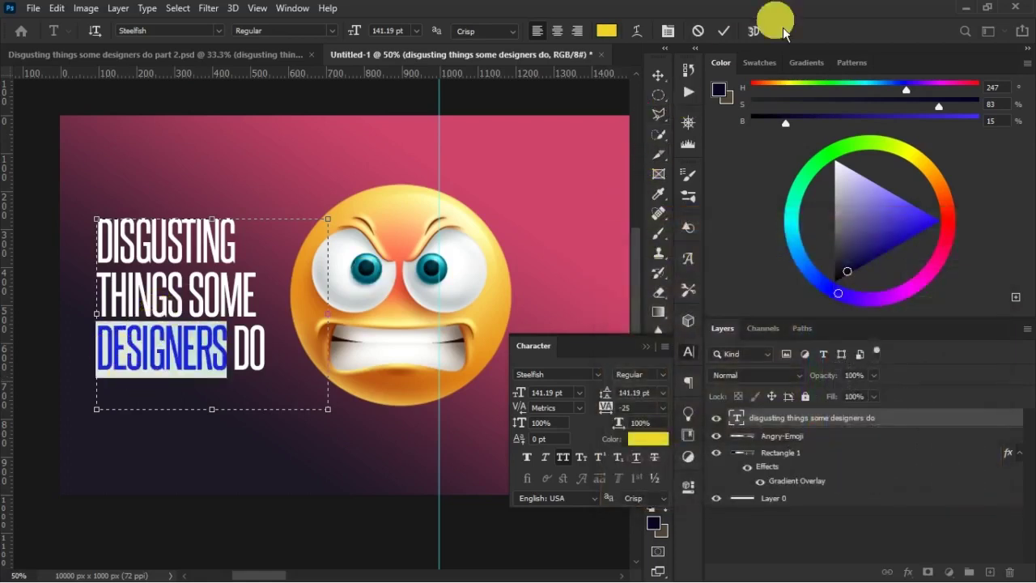
click(736, 36)
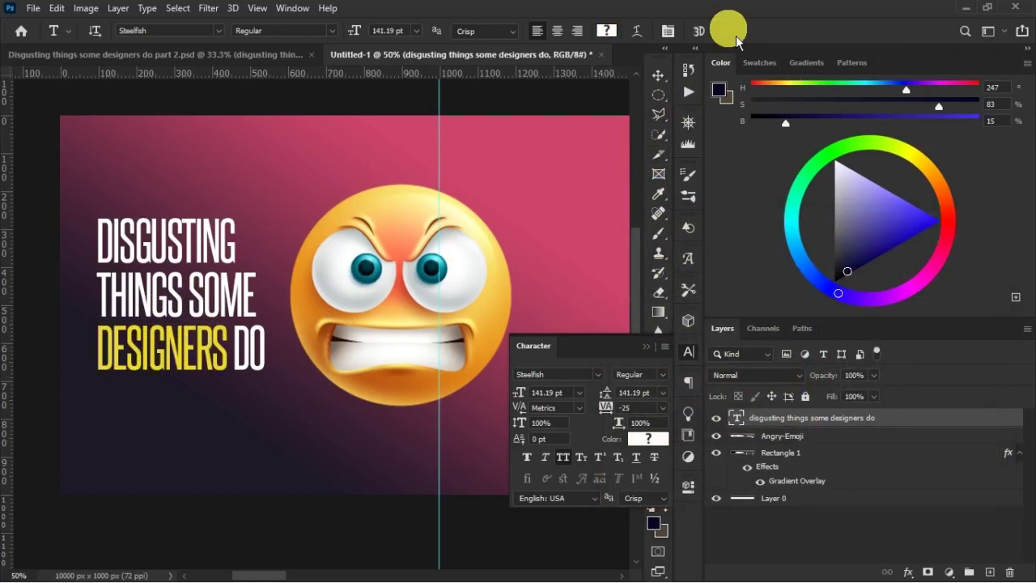
click(649, 359)
- Add a new empty layer directly above Rectangle 1, beneath the Angry-Emoji layer
key(v)
click(359, 300)
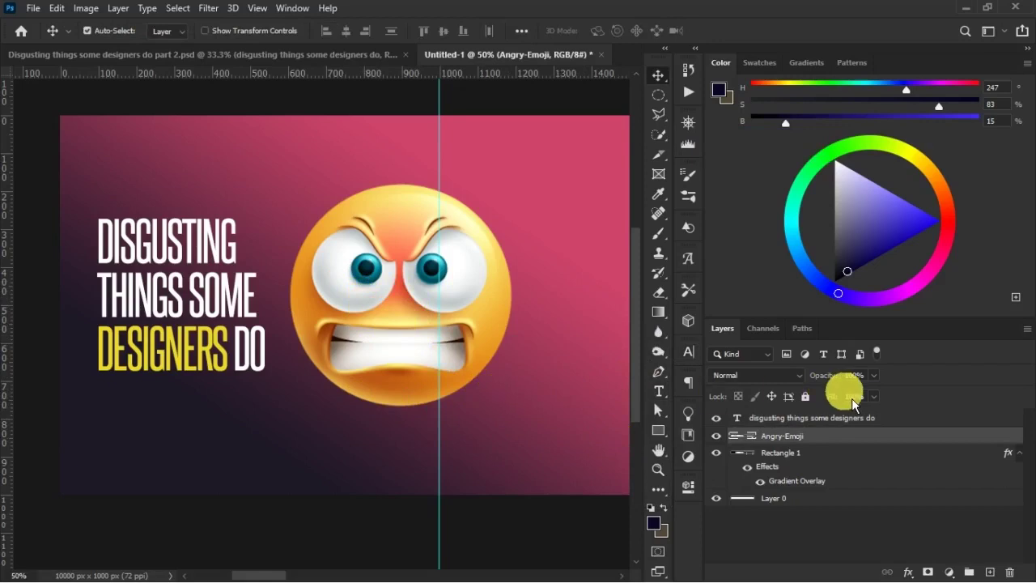
click(835, 454)
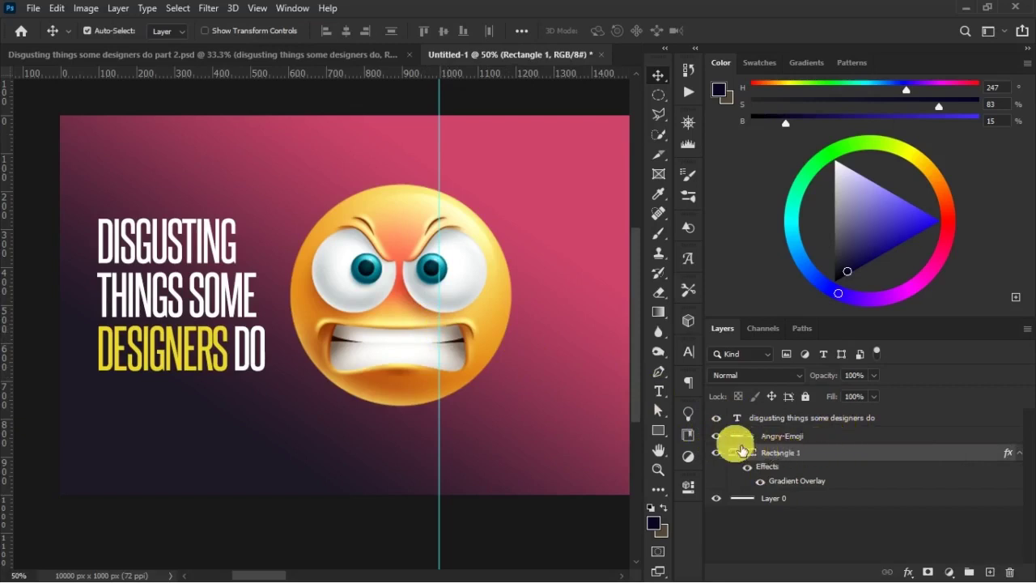
click(824, 438)
click(722, 435)
click(791, 464)
click(989, 572)
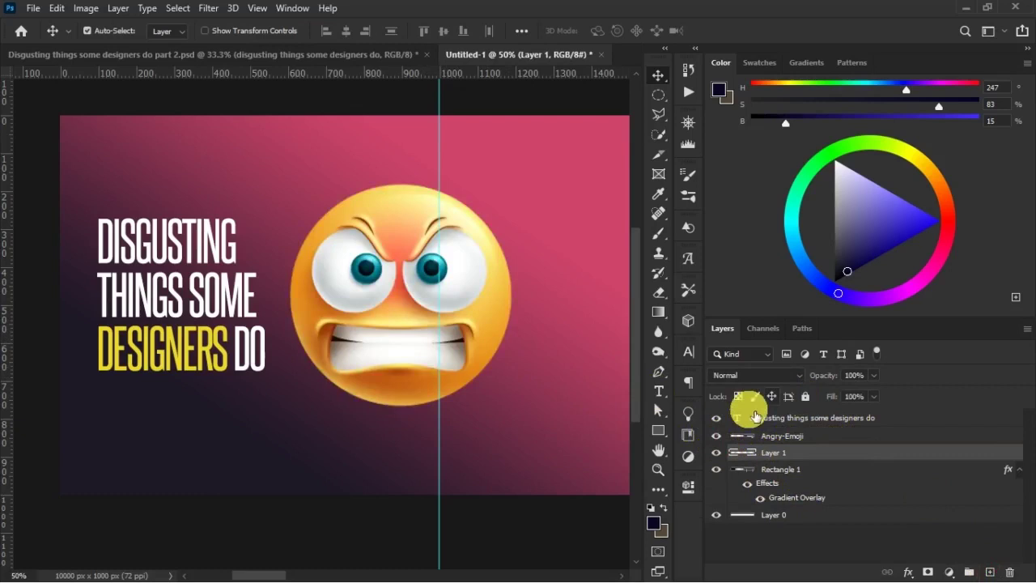
- Set up the Brush tool with a soft round tip at 0% hardness and enlarge it to 600 px
click(657, 233)
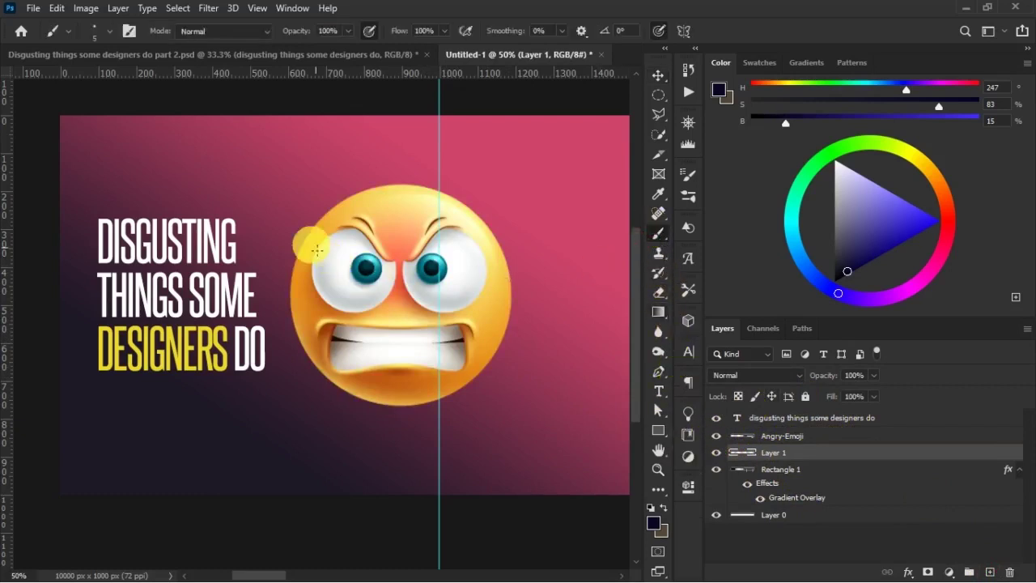
right_click(241, 260)
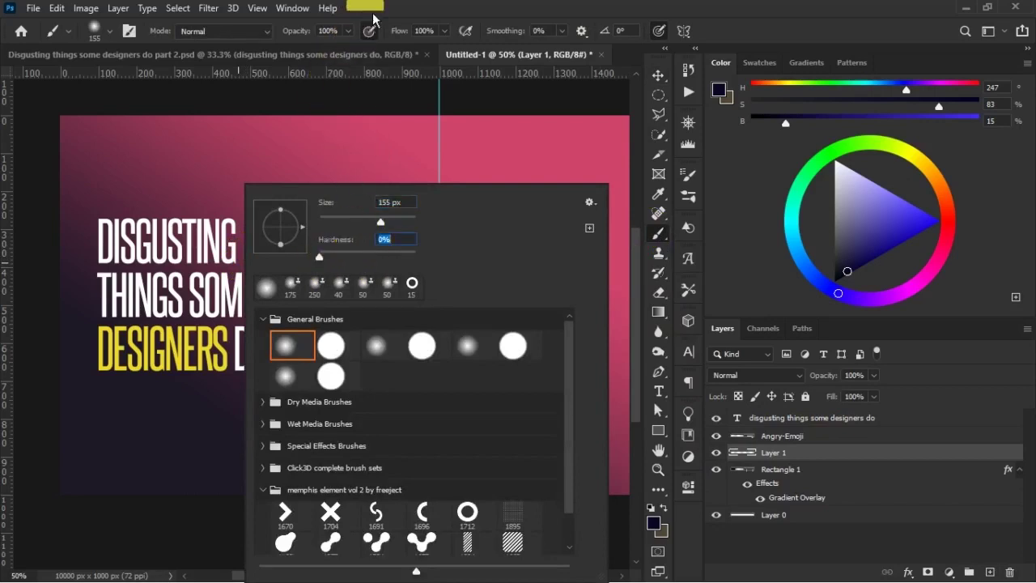
click(368, 8)
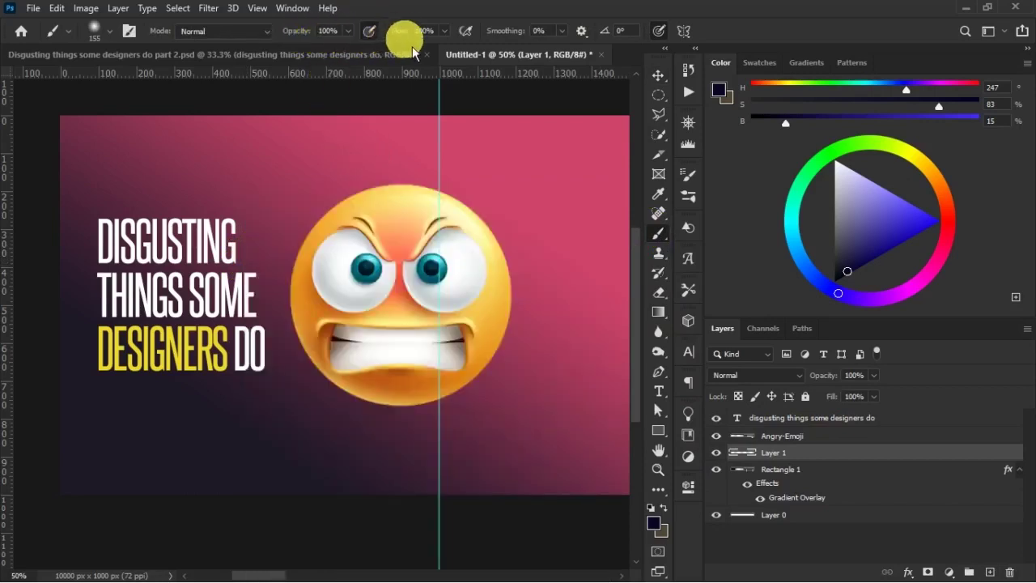
key(bracketright)
key(bracketright)
key(bracketright)
key(bracketright)
key(bracketright)
key(bracketright)
key(bracketright)
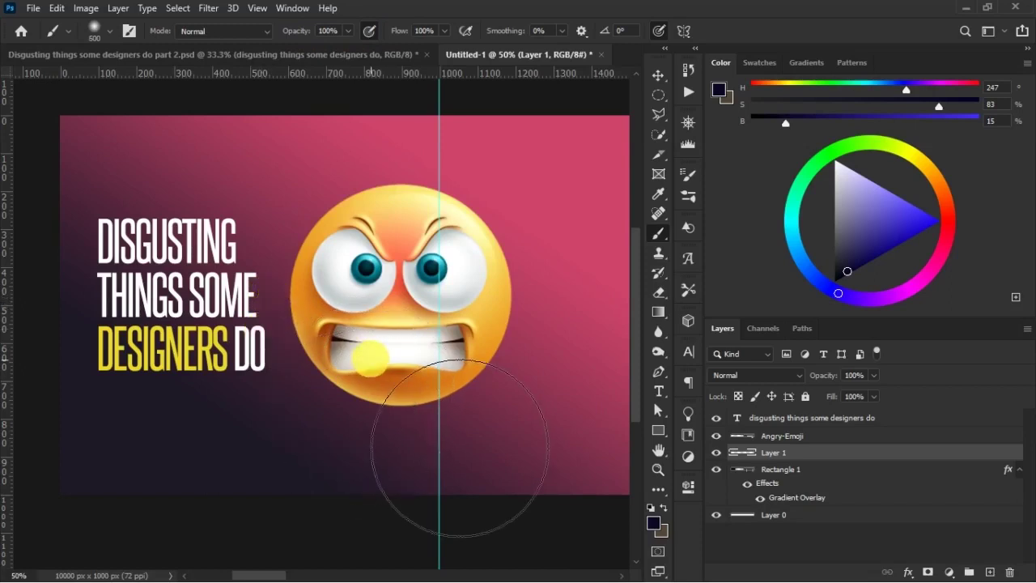
key(bracketright)
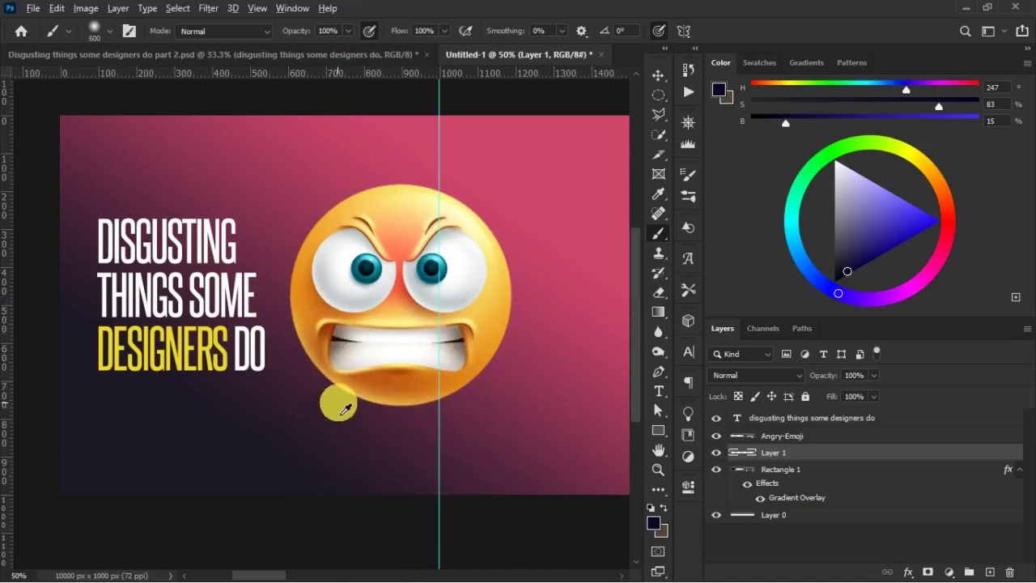
- Sample the dark background below the emoji and darken the foreground color to near-black #0e080d
alt+click(353, 433)
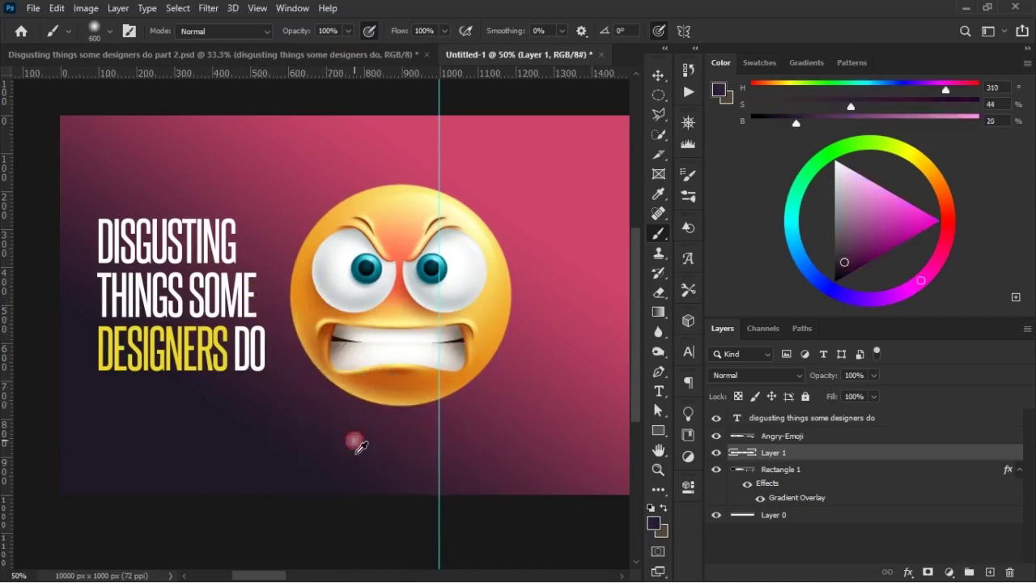
click(654, 524)
mouse_move(687, 418)
mouse_down()
mouse_move(694, 442)
mouse_move(687, 435)
mouse_up()
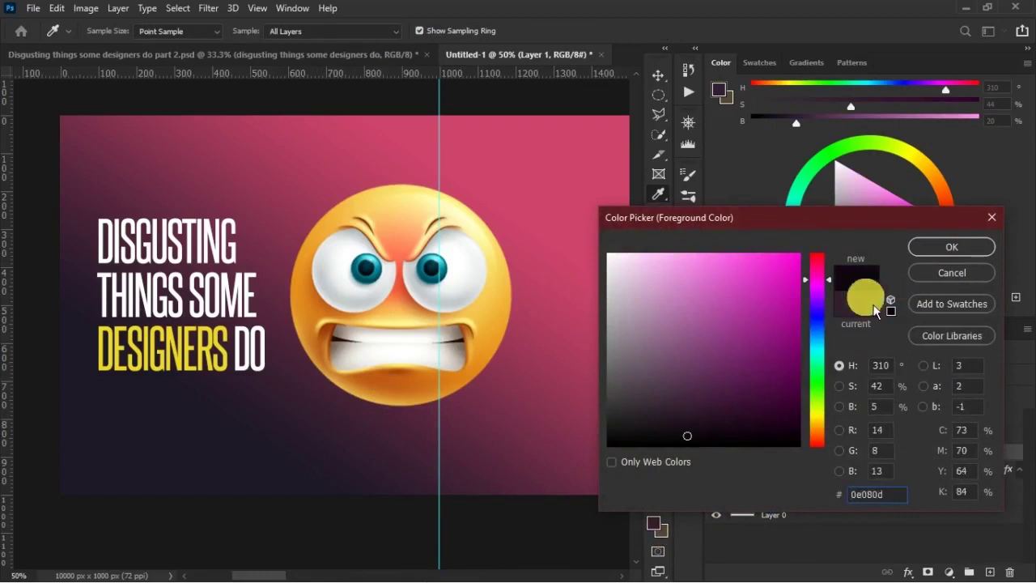
click(929, 253)
- Paint a soft dark spot beside the emoji on Layer 1 with the 600 px brush, ready for moving
key(b)
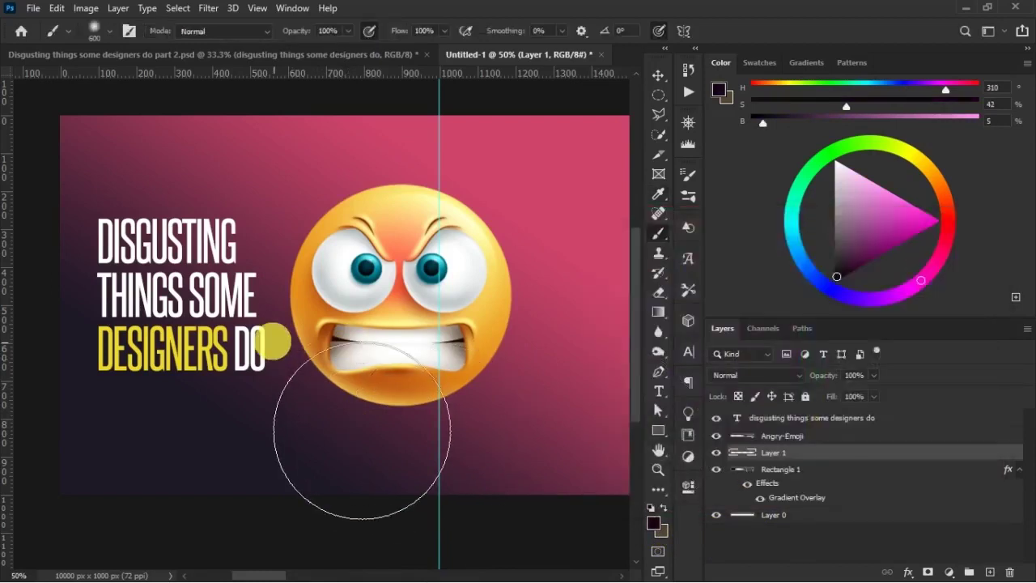
click(270, 312)
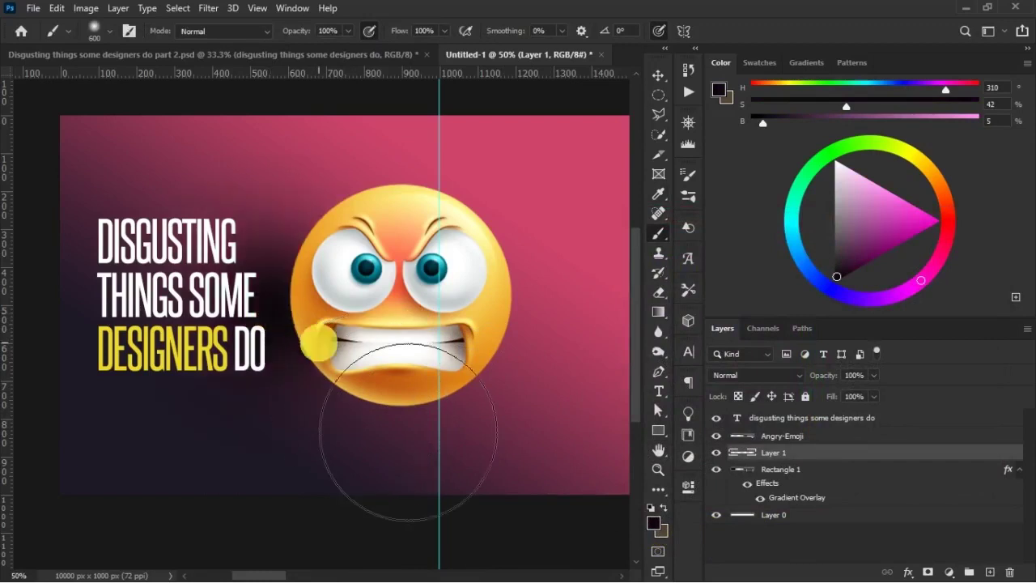
click(687, 70)
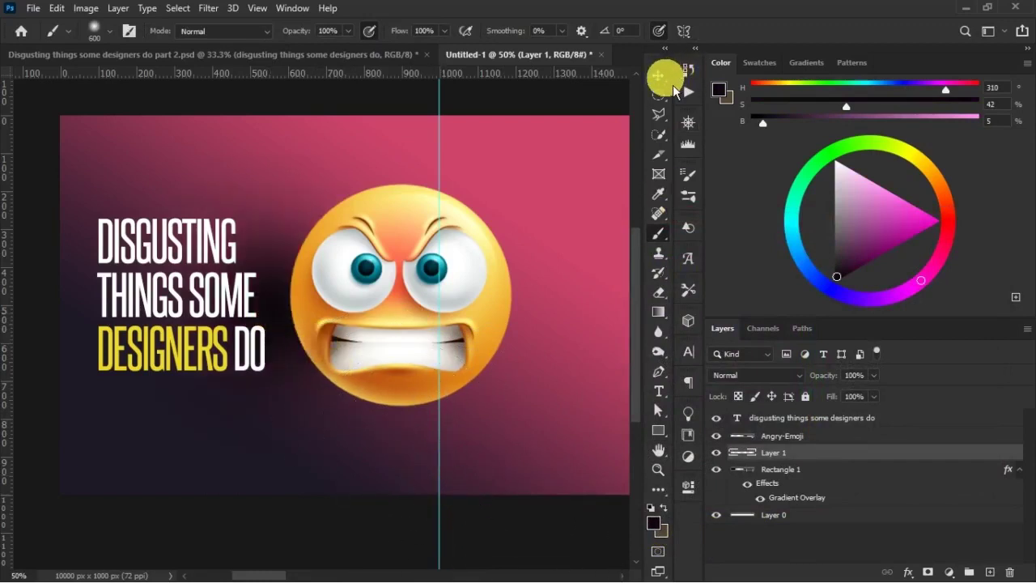
click(659, 76)
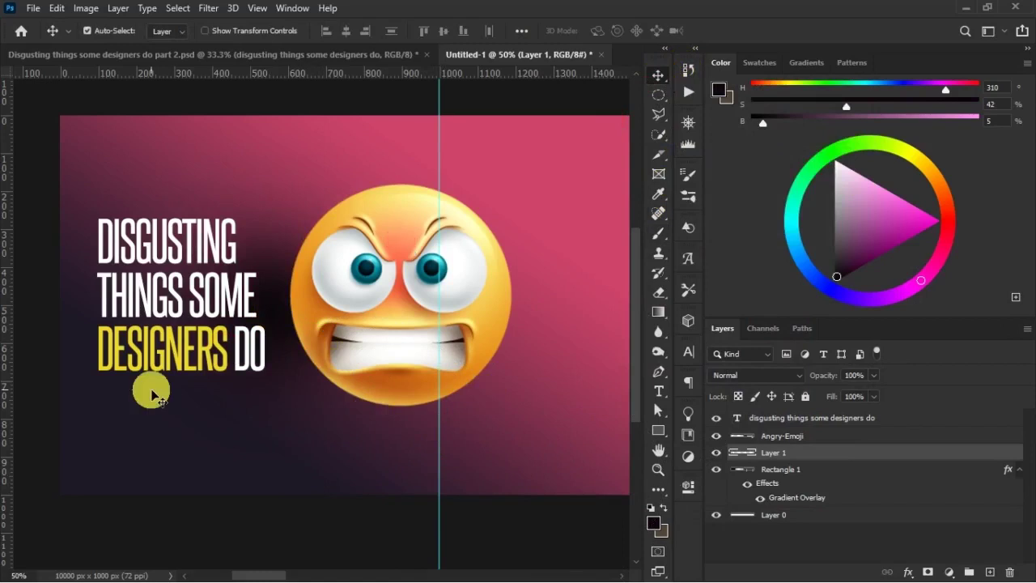
- Flatten the painted spot to about 21% height and place it just below the emoji as its ground shadow
key(ctrl+t)
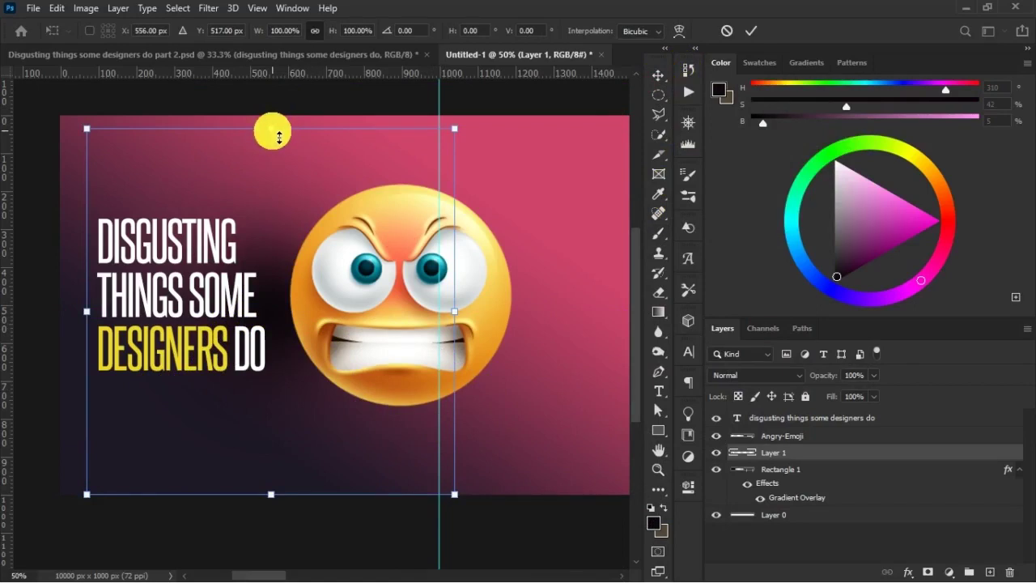
drag(278, 133, 305, 422)
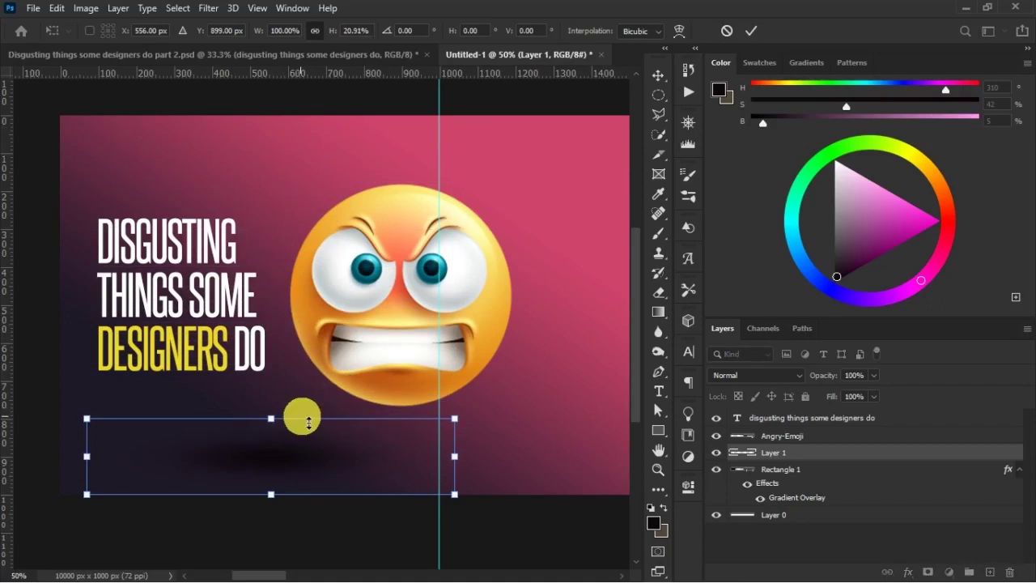
drag(308, 460, 429, 409)
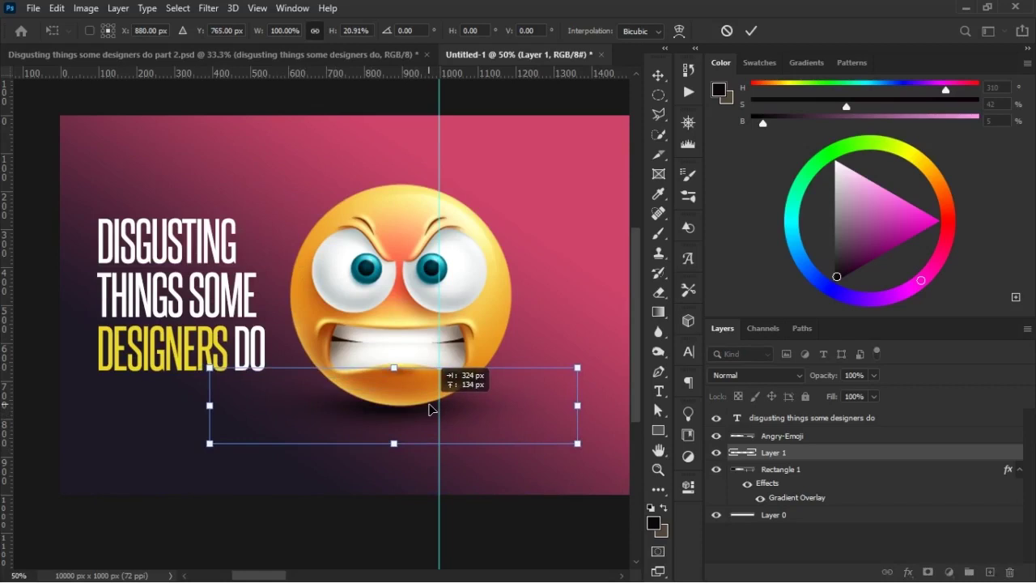
drag(429, 409, 432, 441)
key(Return)
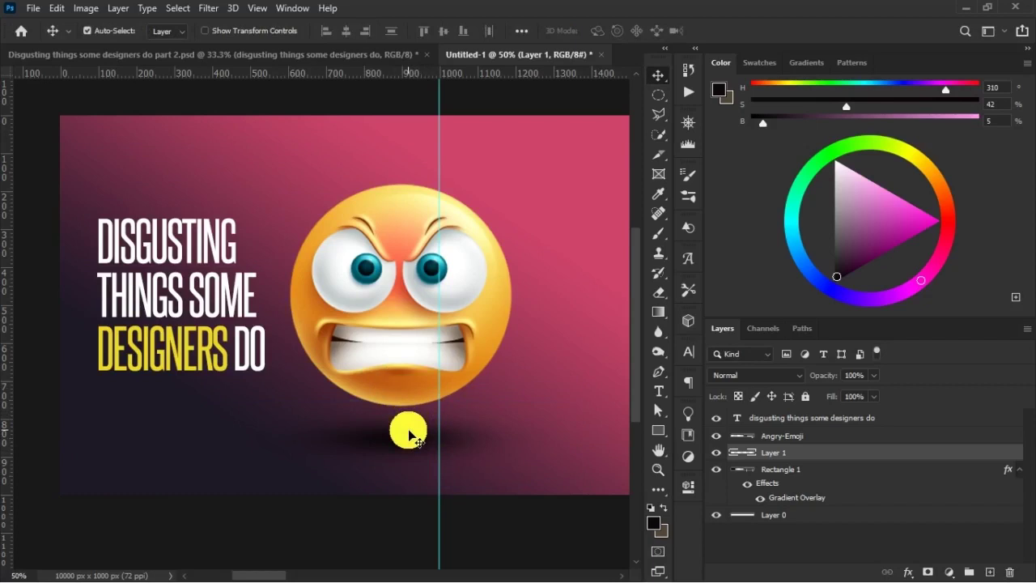
- Compare the slide's plain gradient background with the reference carousel file, and return to the new document
click(320, 160)
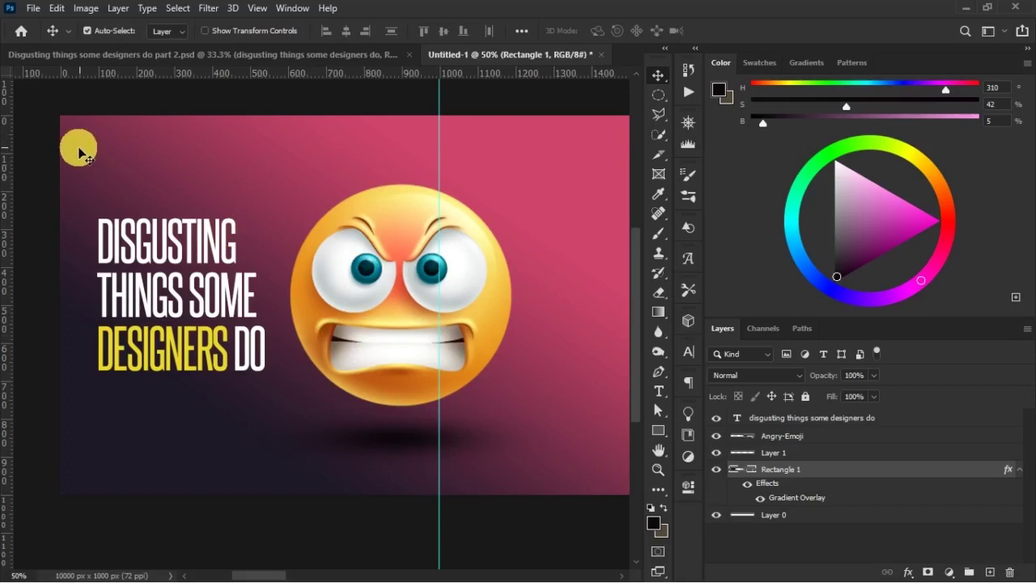
click(139, 56)
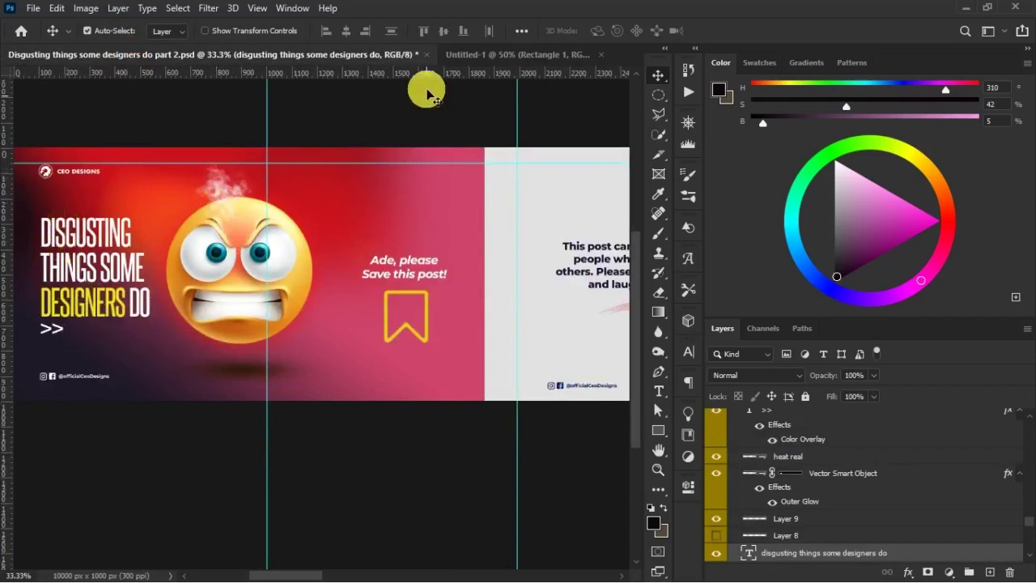
click(475, 64)
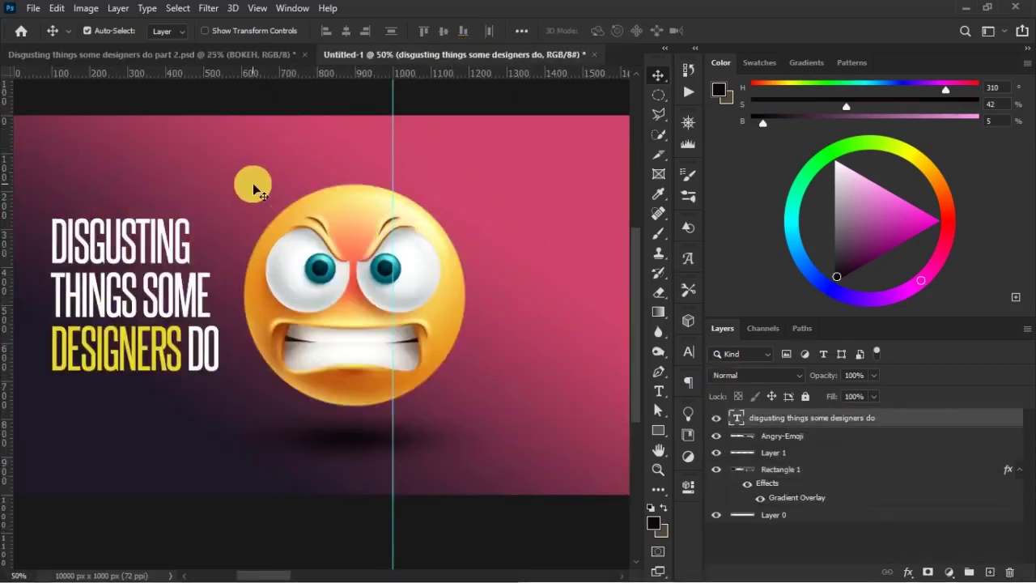
- Place the "red bg - bokeh" image as an embedded object directly above Rectangle 1
click(253, 190)
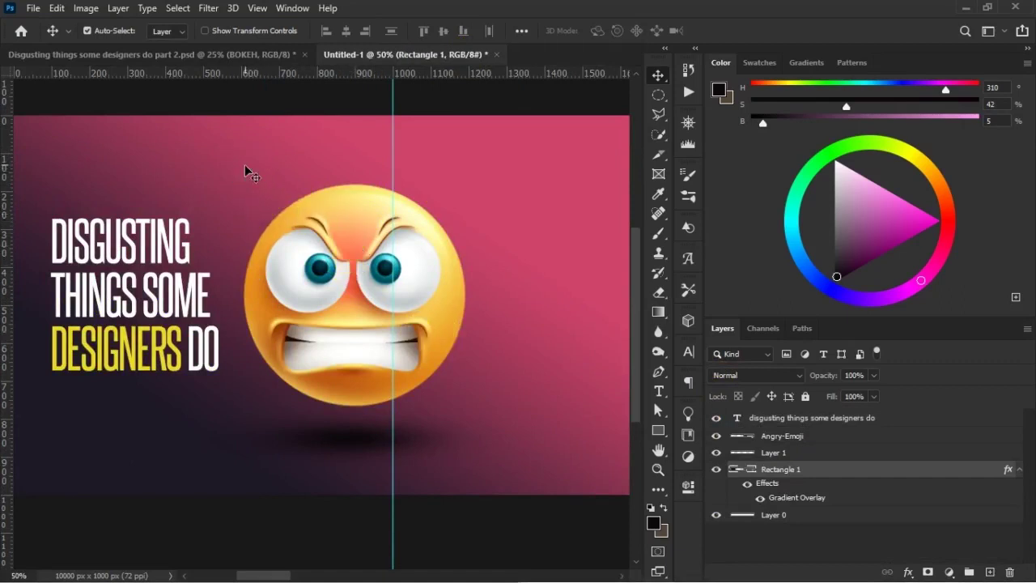
click(722, 470)
click(720, 471)
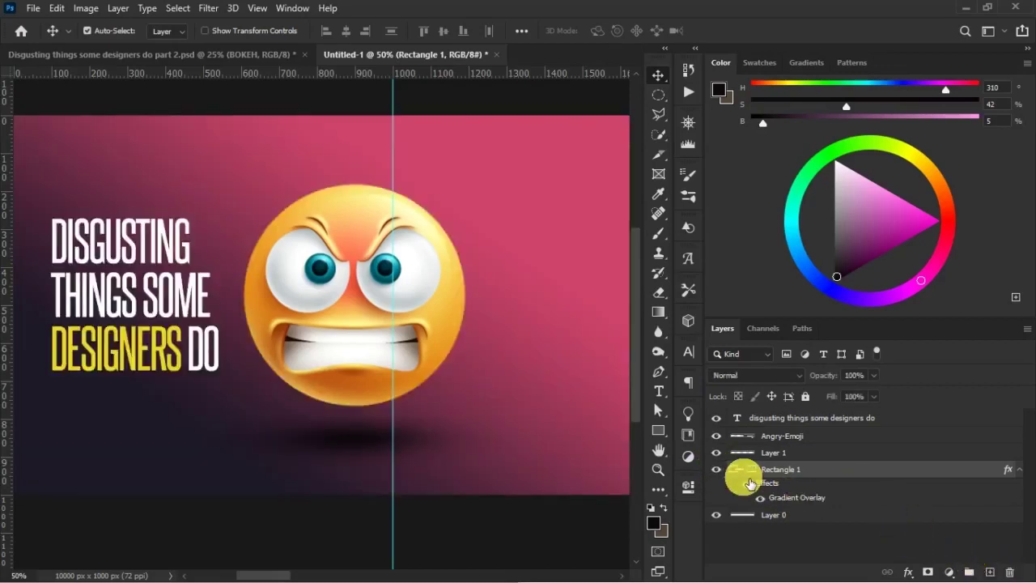
click(33, 8)
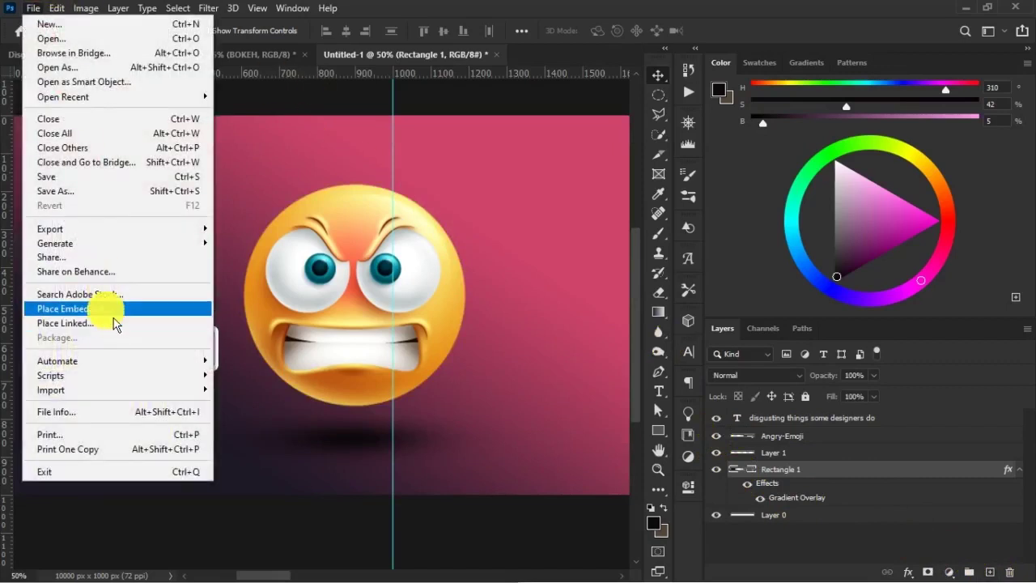
click(112, 309)
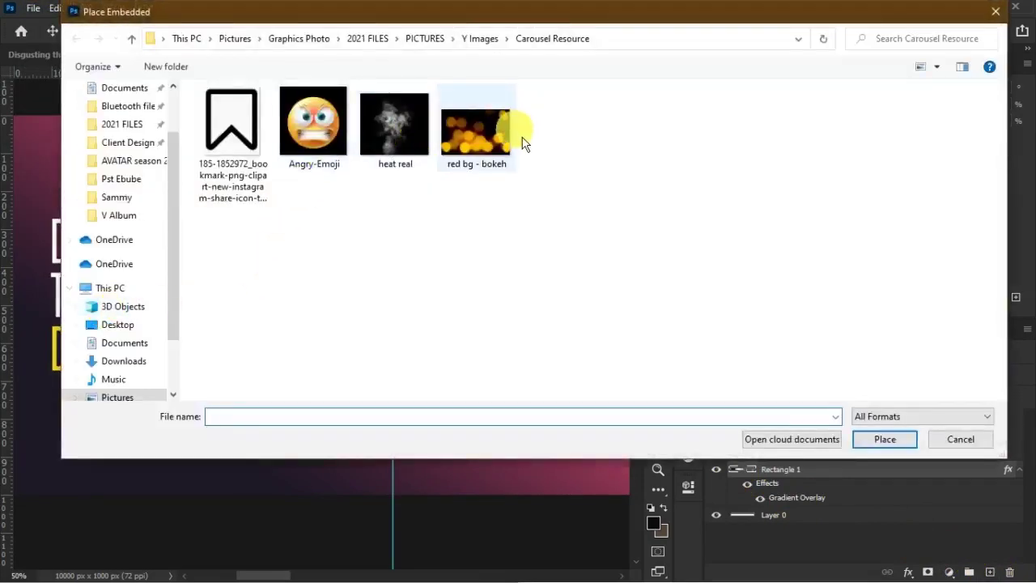
double_click(481, 150)
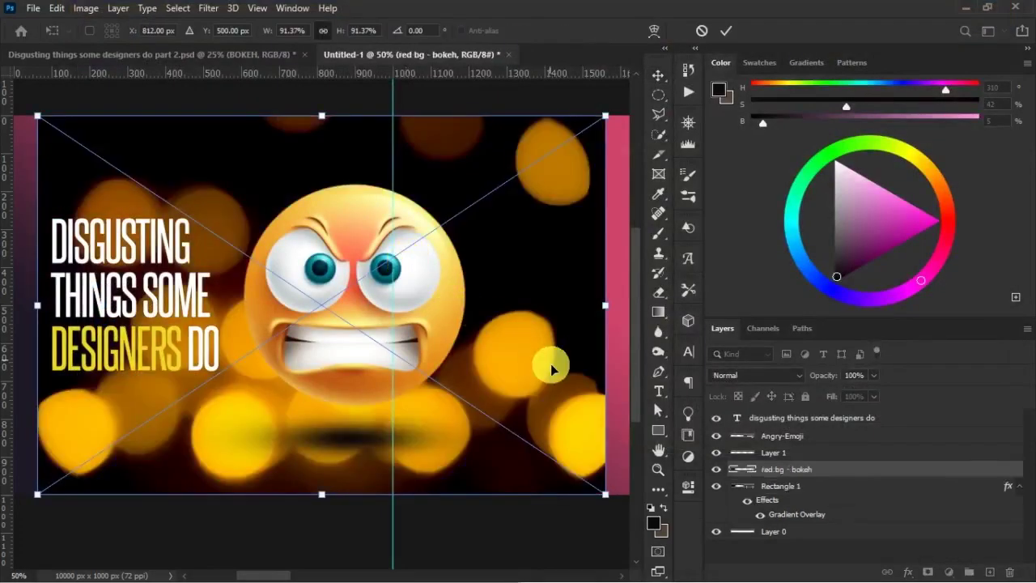
key(Return)
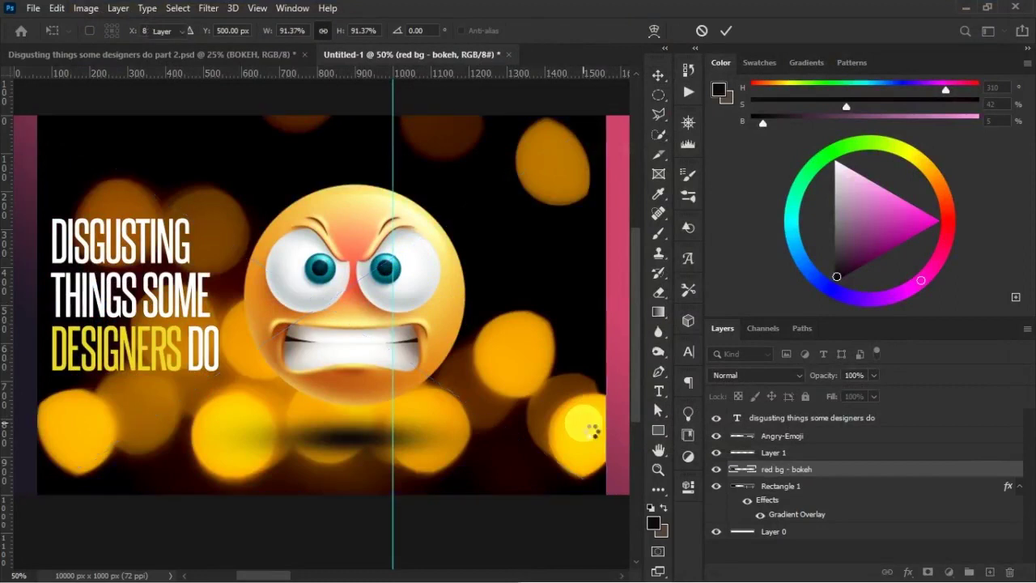
- Set the bokeh layer's blend mode to Vivid Light
click(782, 373)
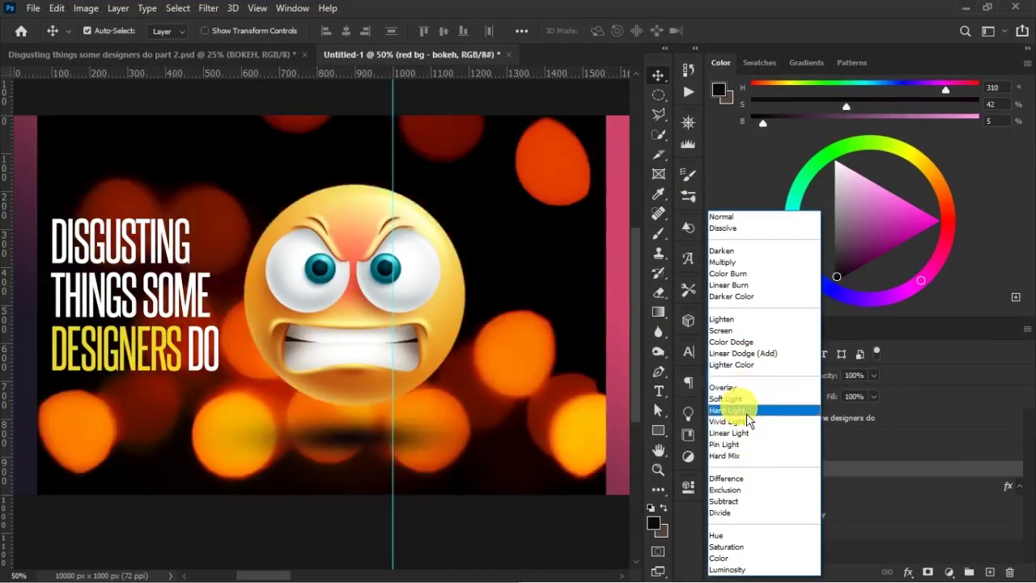
click(749, 421)
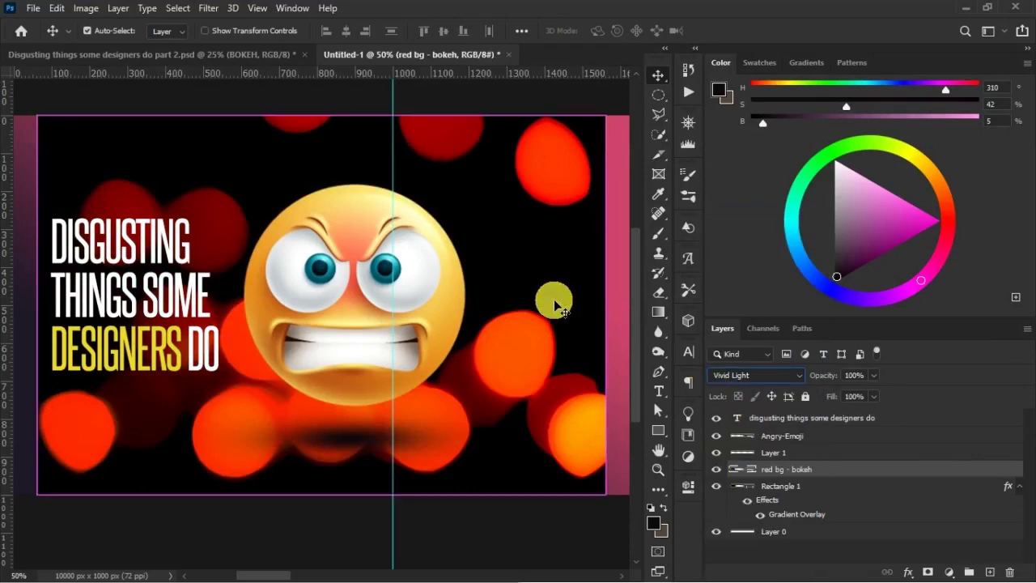
key(ctrl+minus)
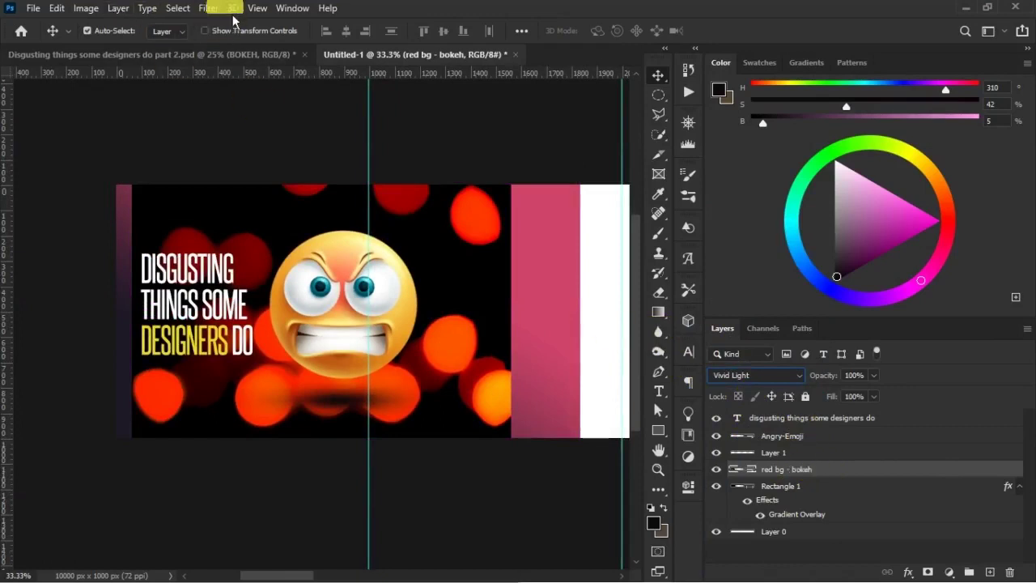
- Apply a Gaussian Blur with a 95 px radius to the bokeh layer
click(208, 8)
mouse_move(382, 182)
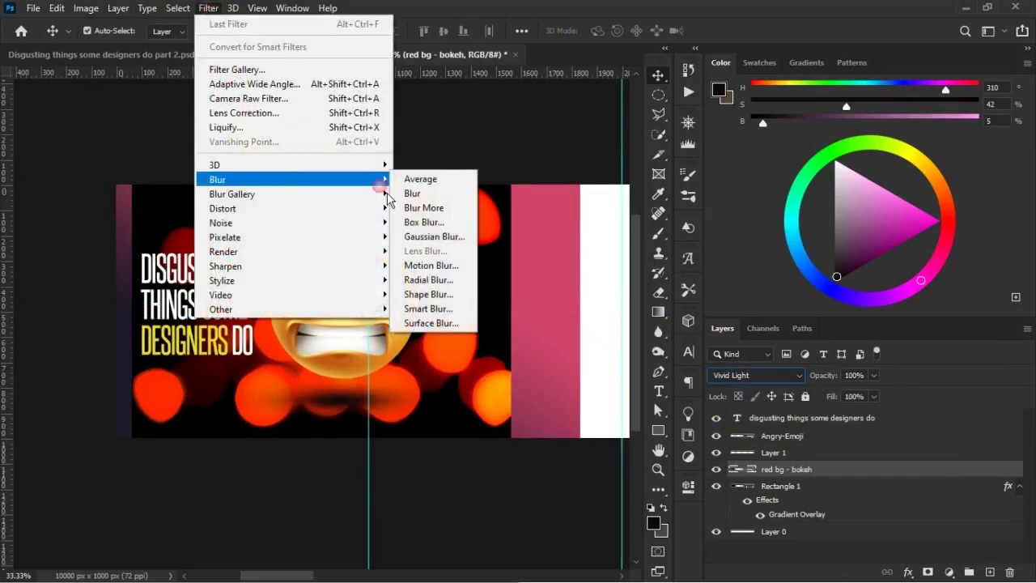
click(462, 233)
mouse_move(701, 333)
mouse_down()
mouse_move(728, 330)
mouse_move(712, 256)
mouse_move(721, 336)
mouse_up()
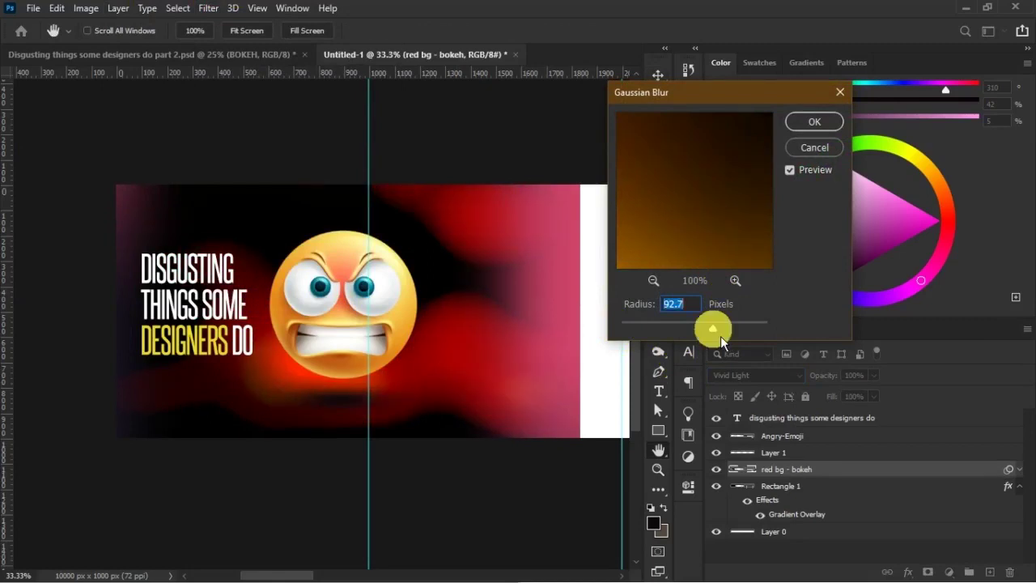
key(BackSpace)
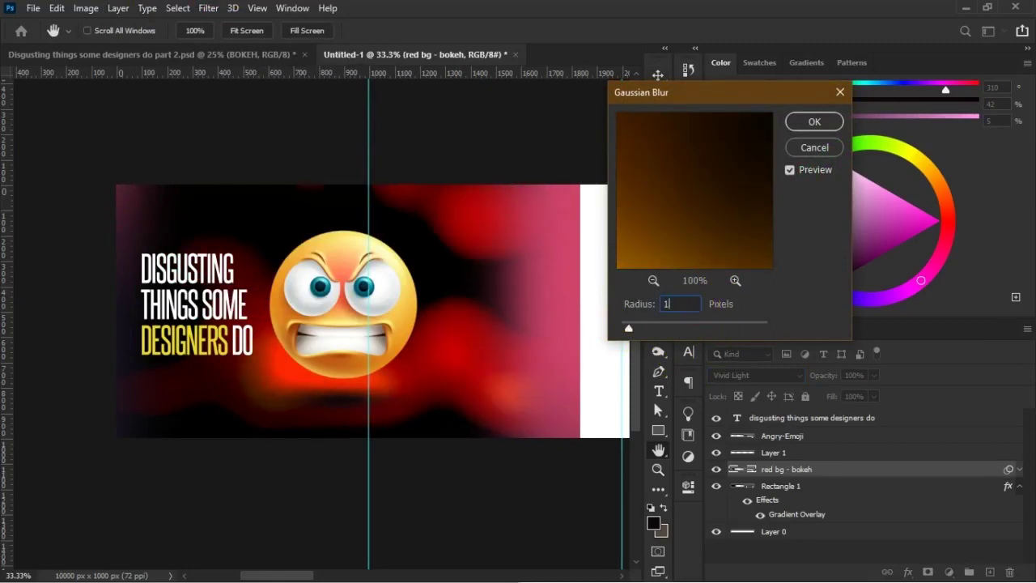
text(95)
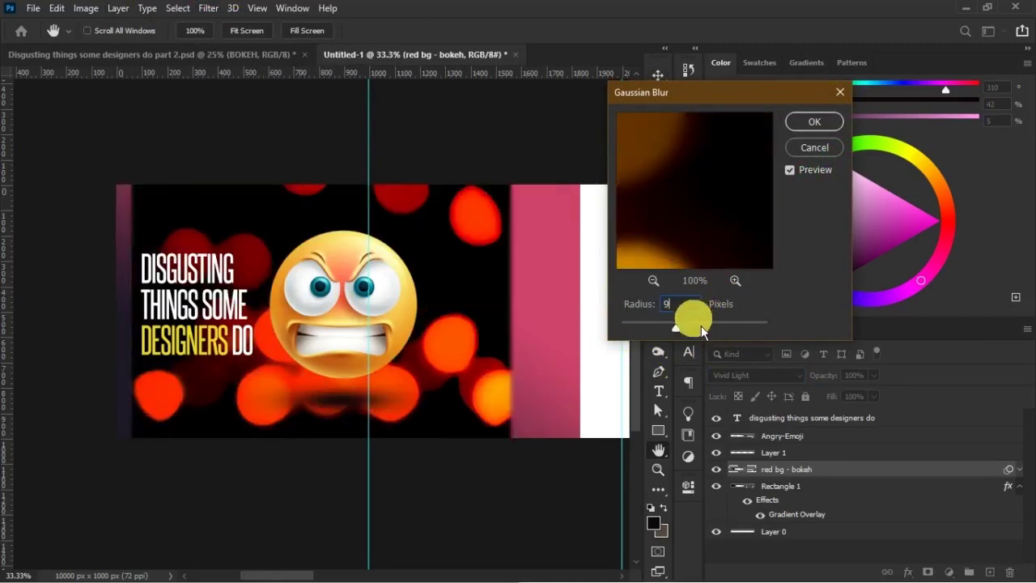
click(807, 134)
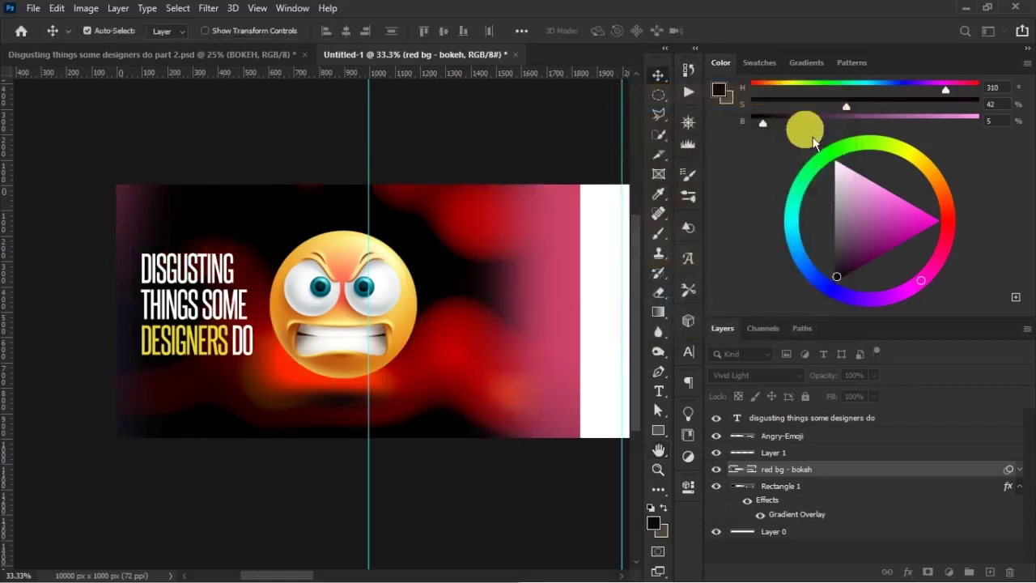
- Scale the blurred bokeh to about 91% and shift it up over the upper part of the first slide
key(ctrl+t)
drag(578, 438, 491, 426)
drag(466, 346, 444, 270)
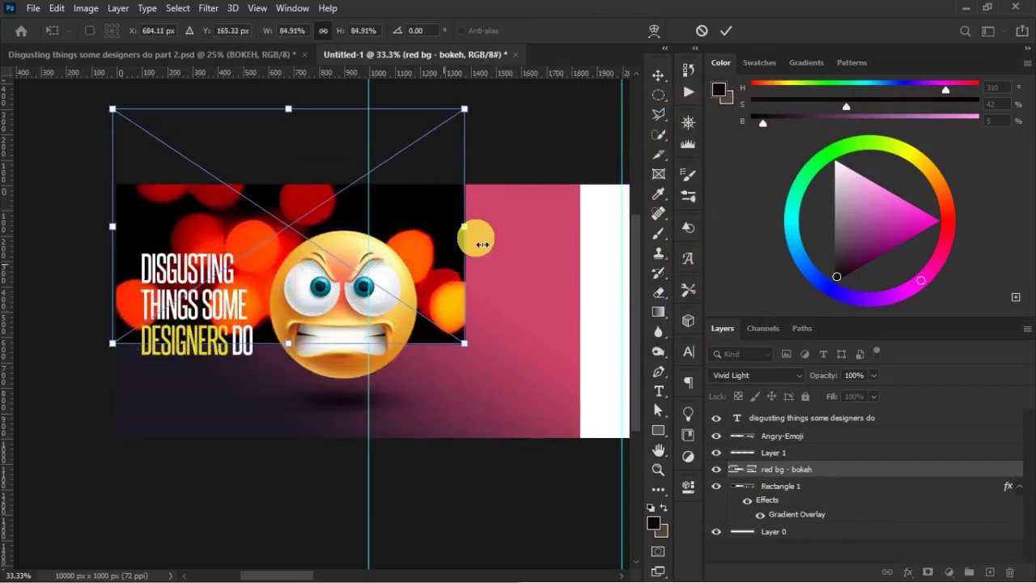
drag(472, 118, 500, 104)
drag(436, 270, 435, 259)
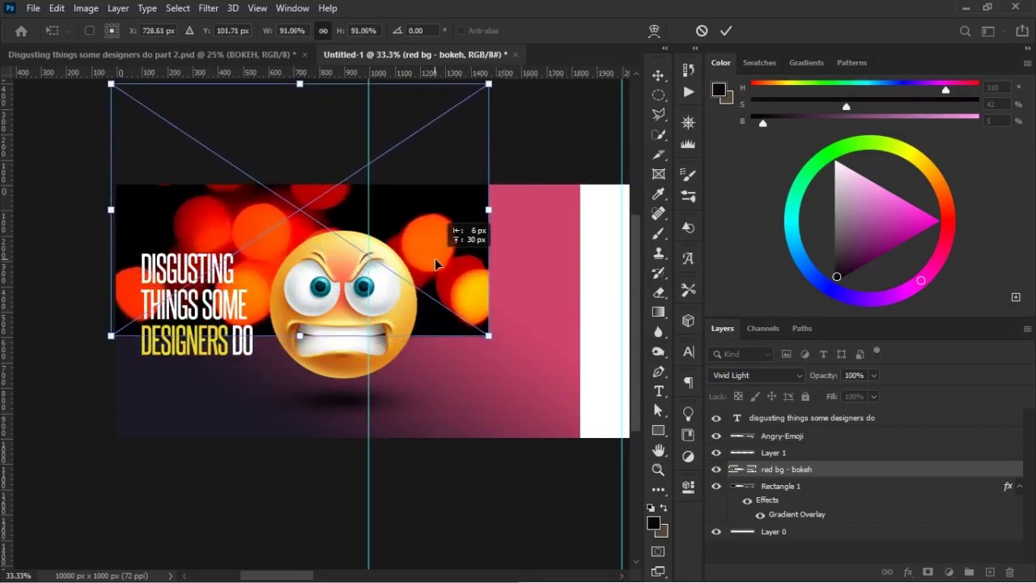
double_click(478, 332)
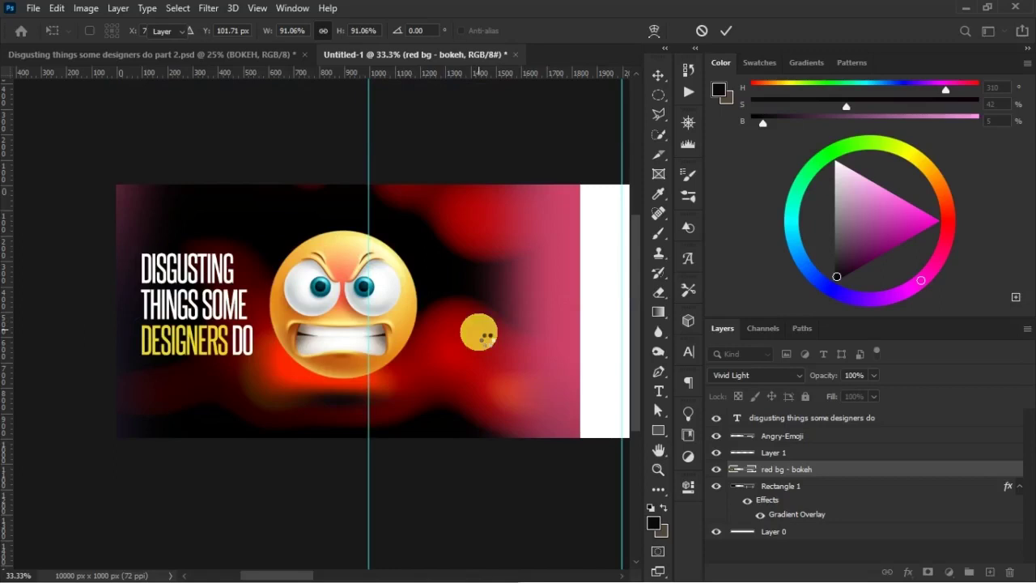
- Reduce the bokeh layer to 74% opacity and 70% fill, and toggle its visibility to check the effect
mouse_move(828, 377)
mouse_down()
mouse_move(815, 378)
mouse_move(818, 397)
mouse_move(825, 379)
mouse_move(812, 374)
mouse_move(842, 397)
mouse_up()
click(820, 398)
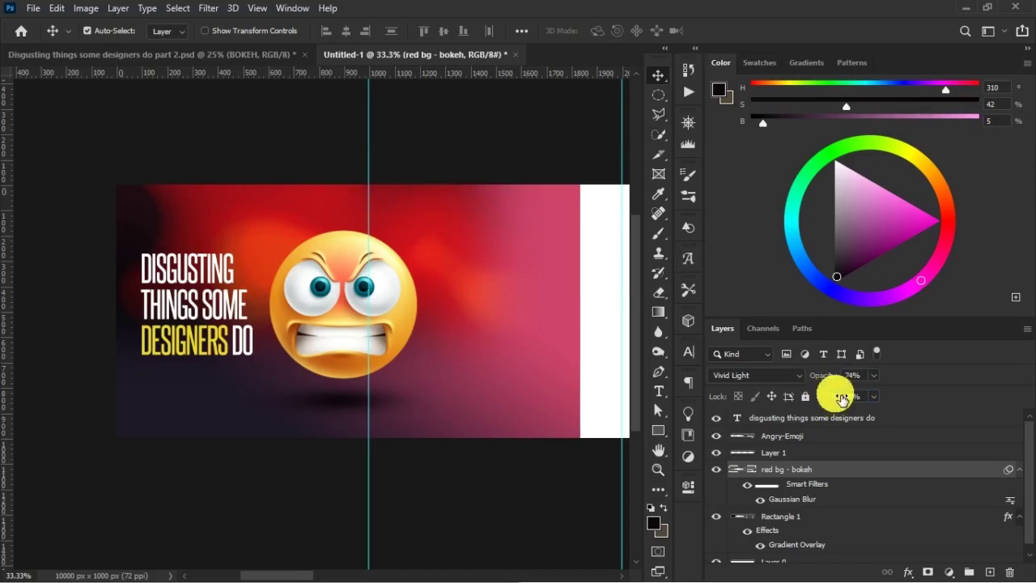
click(715, 471)
click(715, 471)
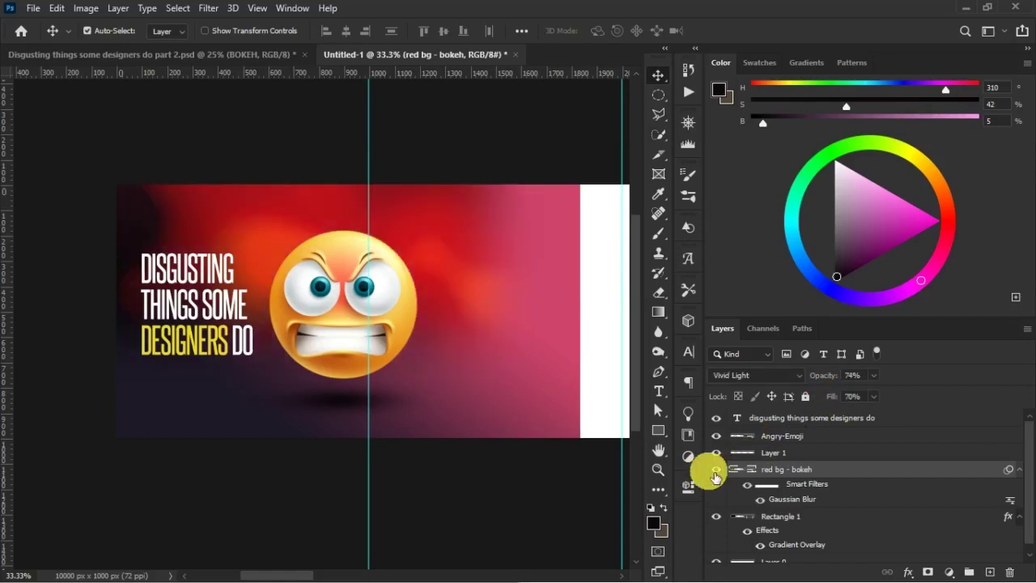
- Check the bokeh glow around the emoji in the reference carousel file, and return to the new document
click(276, 54)
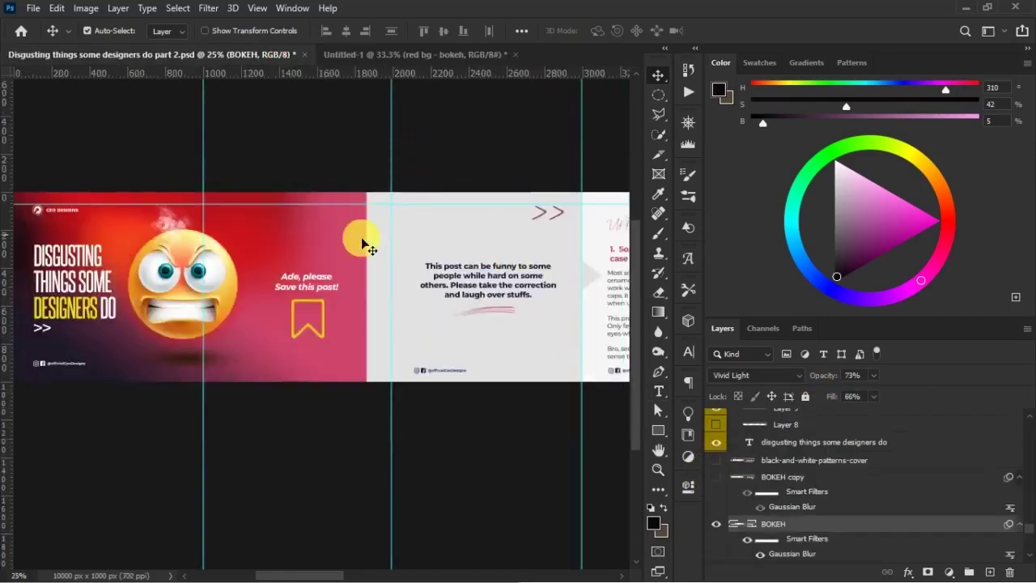
drag(306, 275, 417, 290)
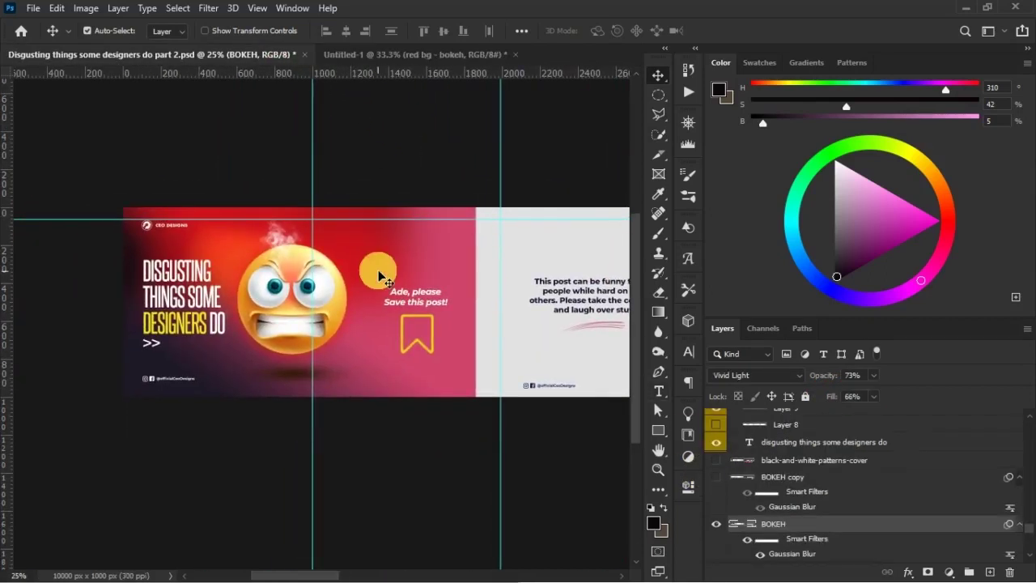
click(348, 54)
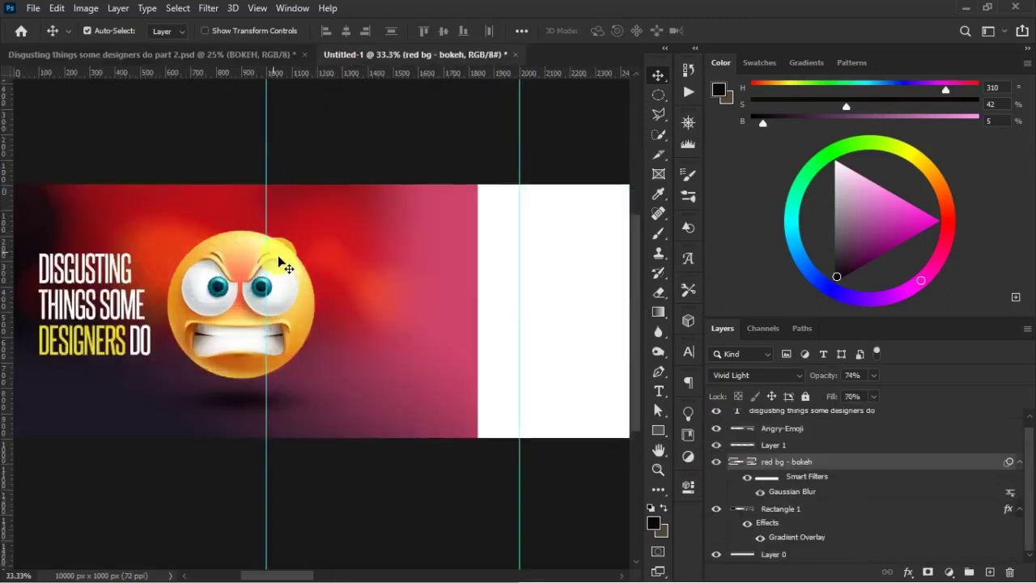
- Enlarge the bokeh layer and reposition it so its red glow spreads behind the headline and around the emoji
drag(296, 261, 446, 265)
key(ctrl+t)
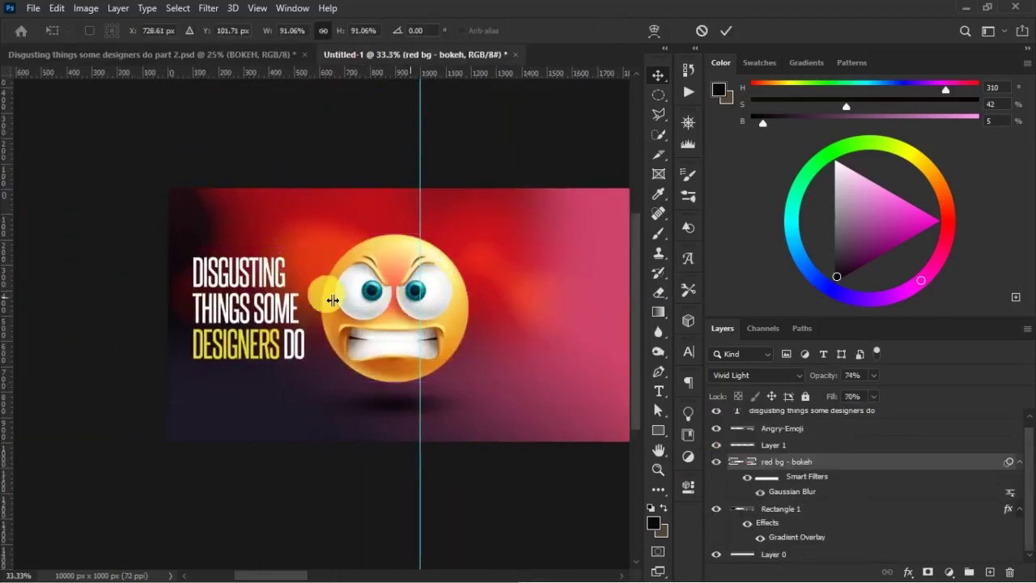
drag(165, 340, 144, 351)
drag(488, 270, 444, 272)
drag(490, 348, 539, 369)
drag(485, 316, 493, 312)
key(Return)
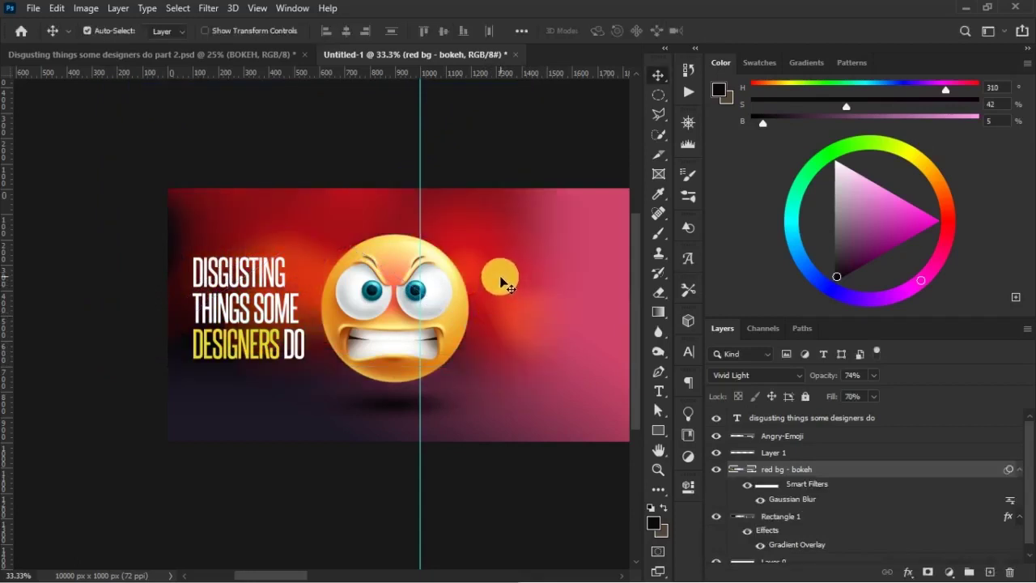
- Scale the blurred bokeh layer up to about 108% and reposition its glow behind the headline and emoji
drag(504, 294, 495, 279)
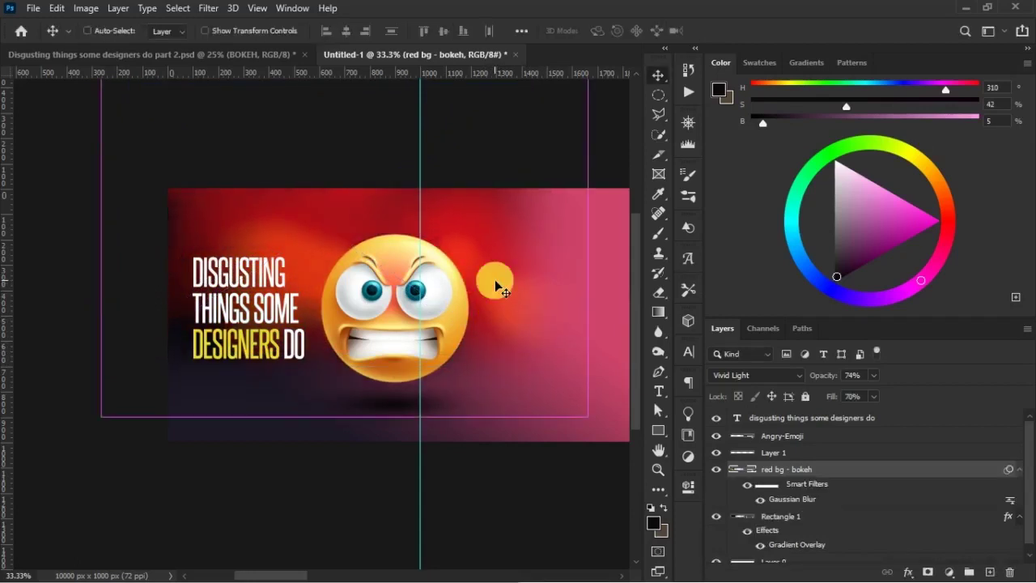
key(ctrl+t)
key(ctrl+minus)
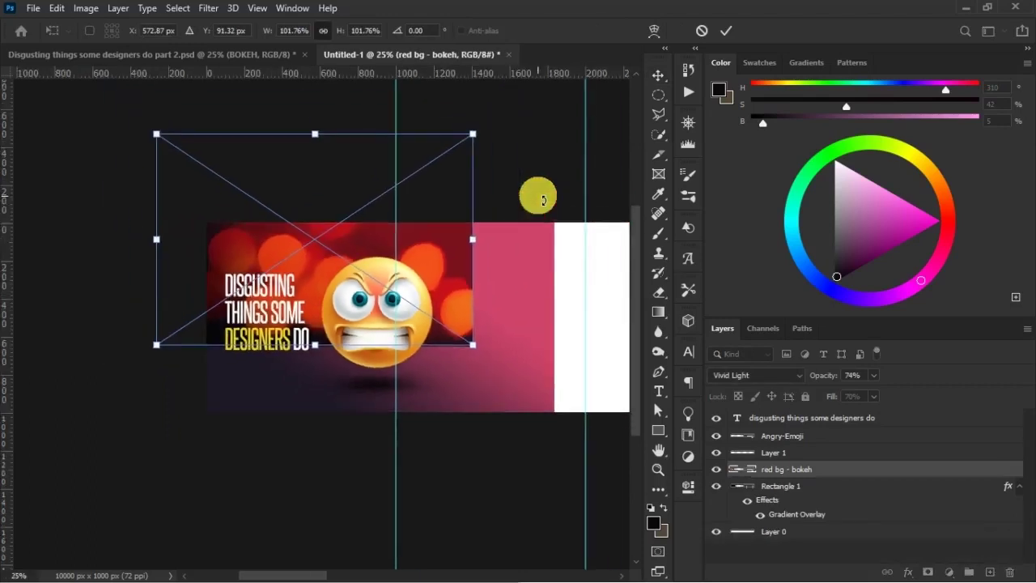
drag(475, 135, 494, 135)
key(Return)
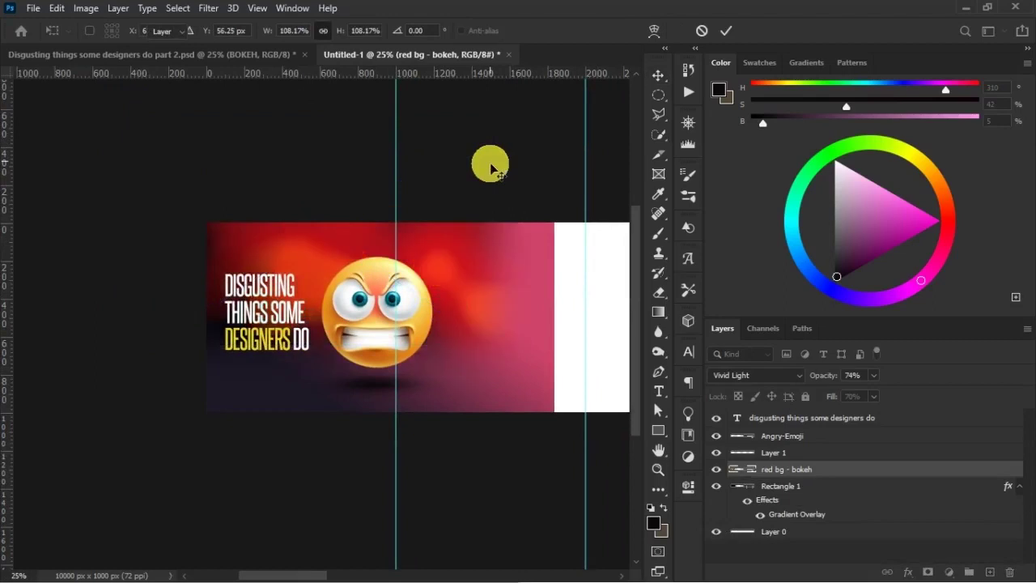
key(ctrl+plus)
drag(490, 166, 481, 225)
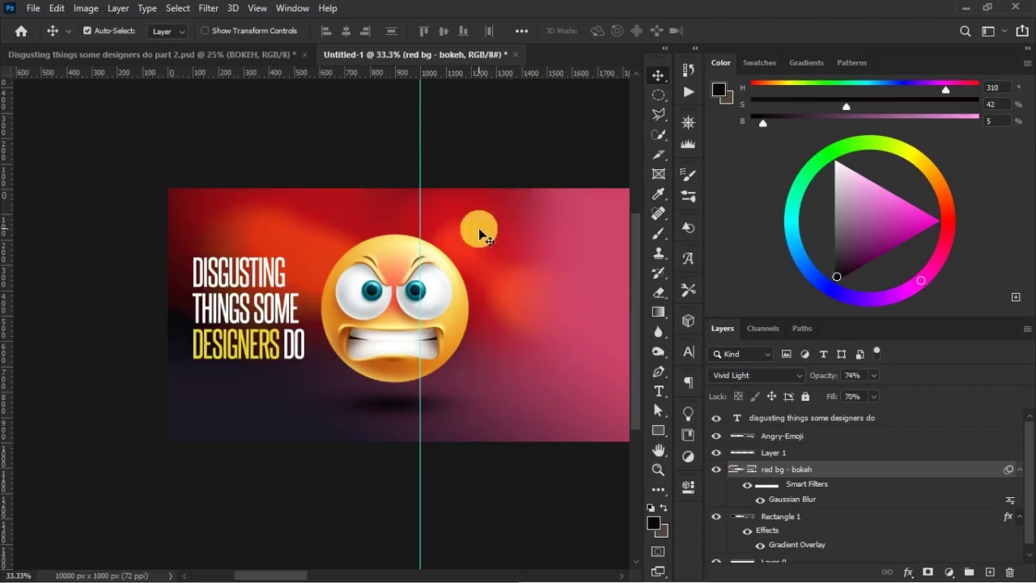
- Place the "heat real" smoke image as an embedded layer above the Angry-Emoji layer, positioned over the emoji's forehead
click(436, 274)
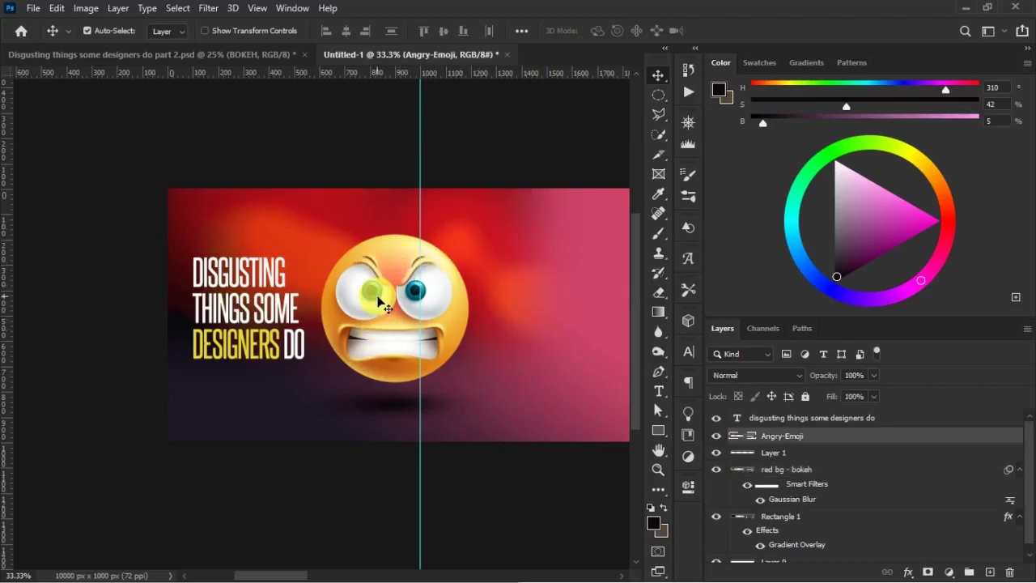
click(717, 435)
click(717, 435)
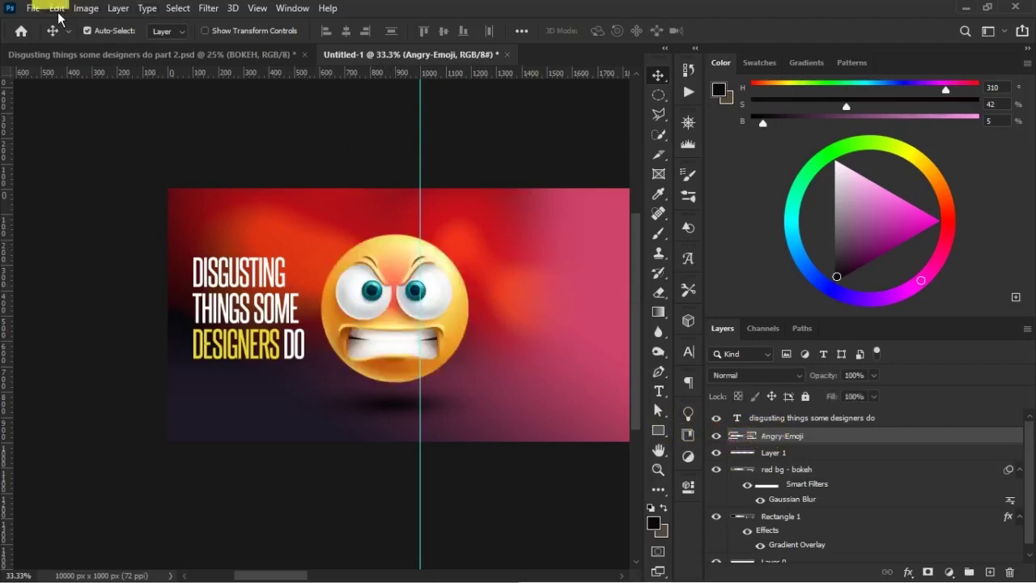
click(33, 8)
click(94, 306)
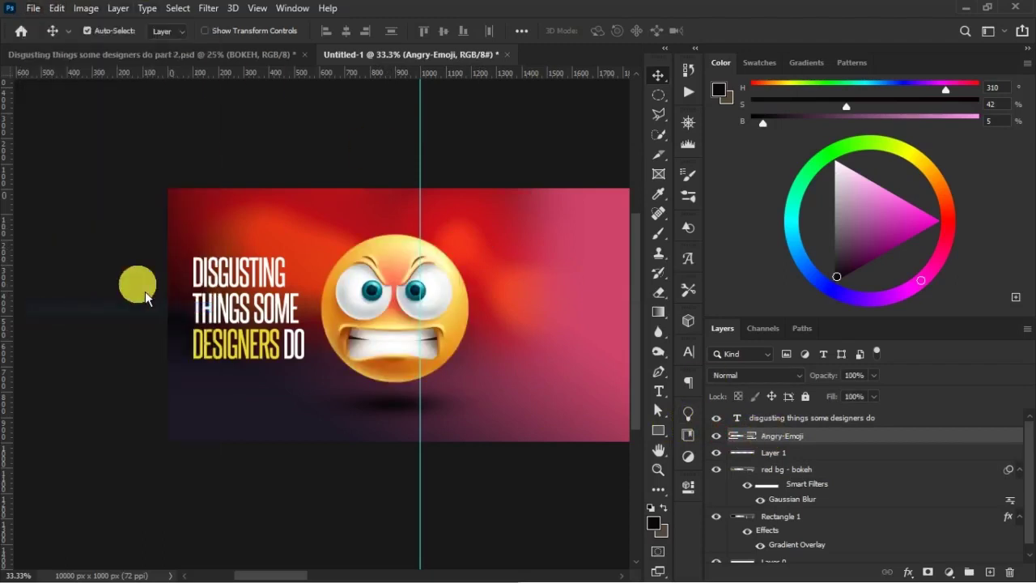
double_click(405, 151)
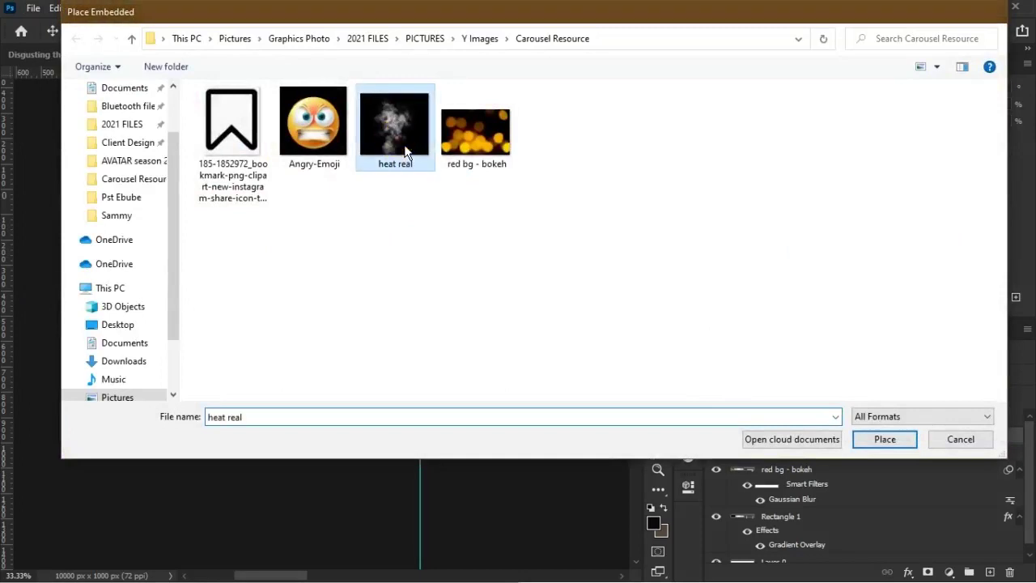
drag(441, 354, 460, 370)
drag(404, 333, 390, 269)
double_click(390, 271)
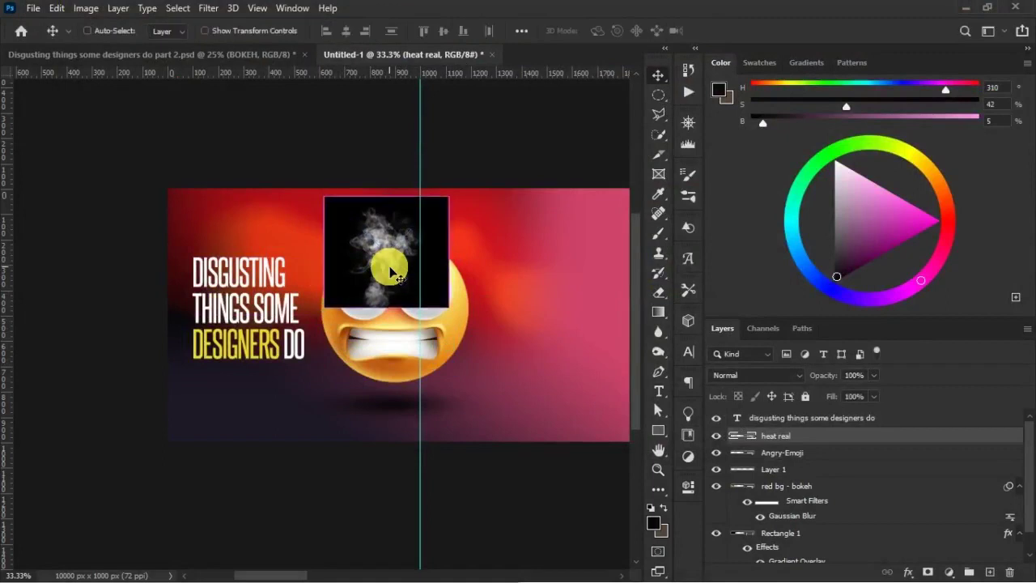
- Set the smoke layer's blend mode to Screen
key(ctrl+plus)
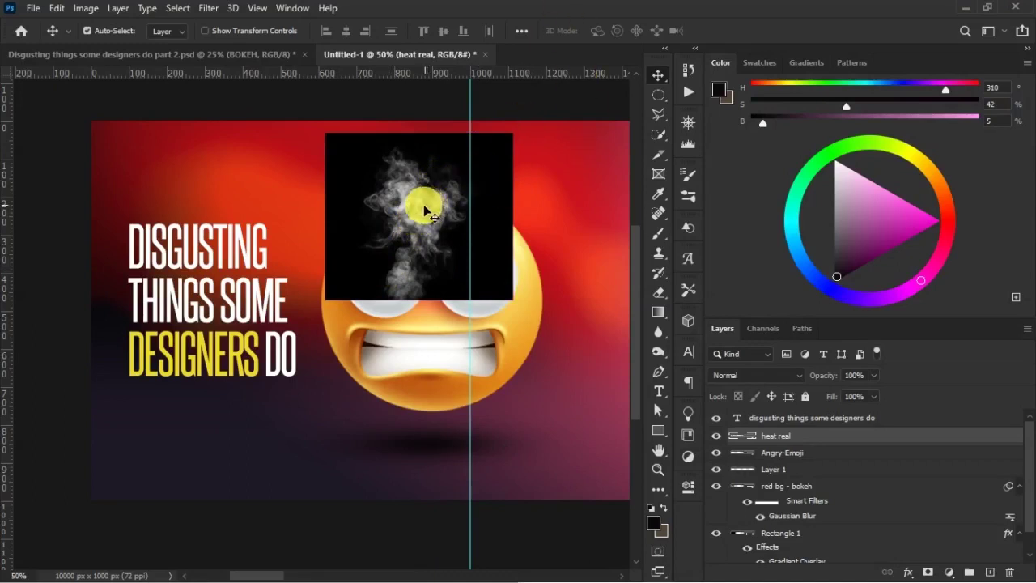
drag(435, 209, 395, 303)
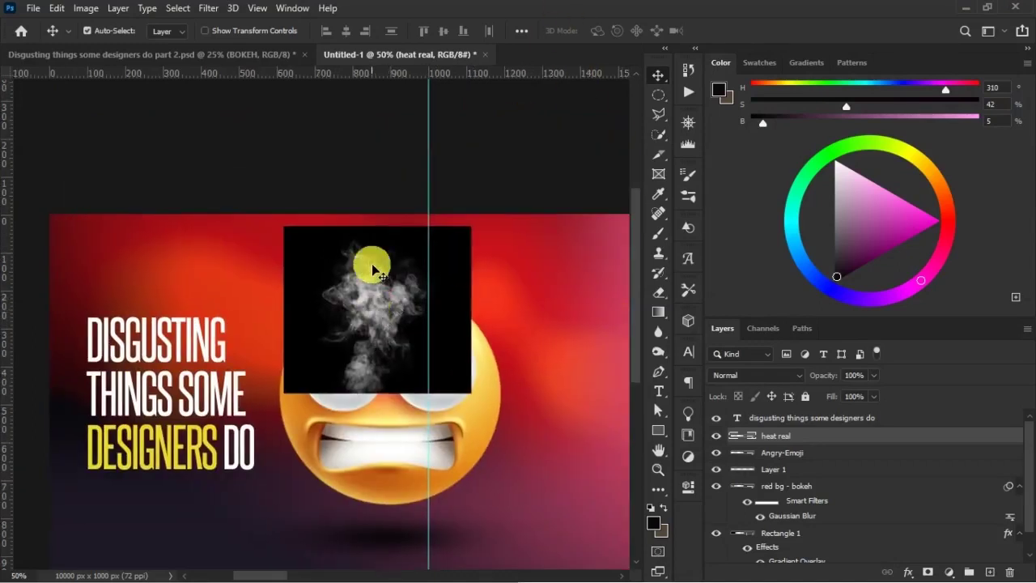
click(757, 375)
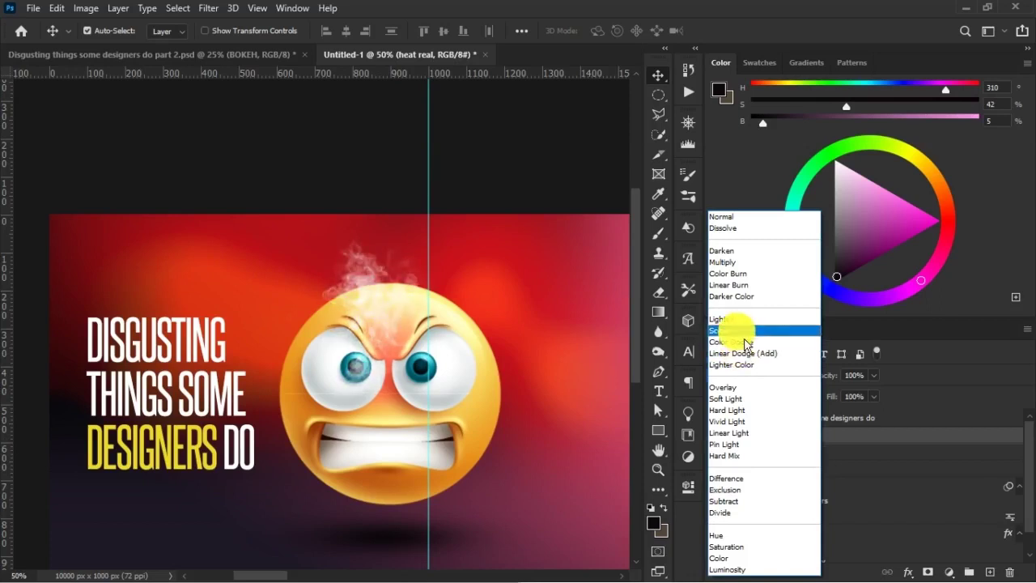
click(743, 334)
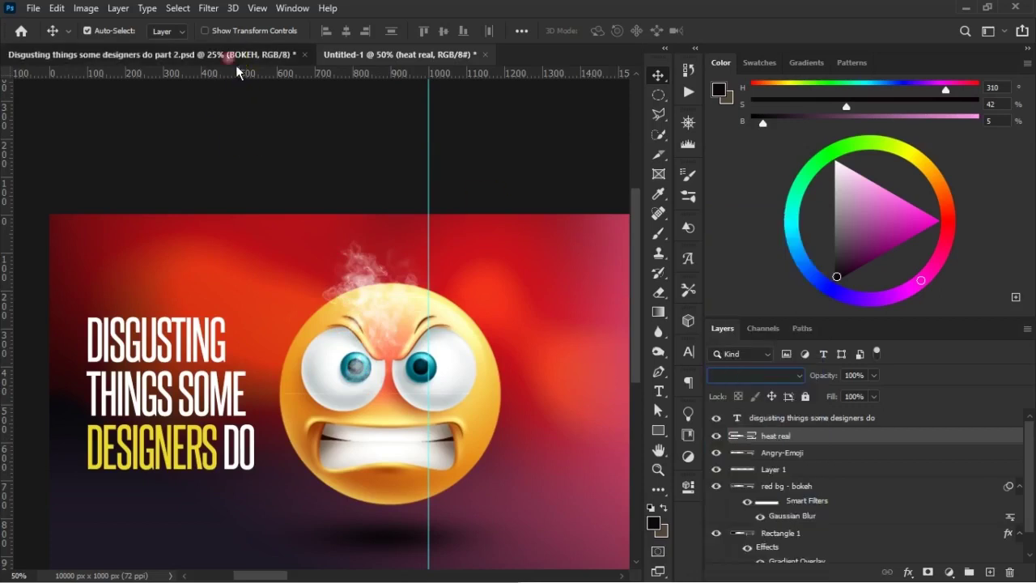
- Check how the smoke sits on the emoji in the reference carousel file, and return to the new document
click(230, 55)
click(178, 236)
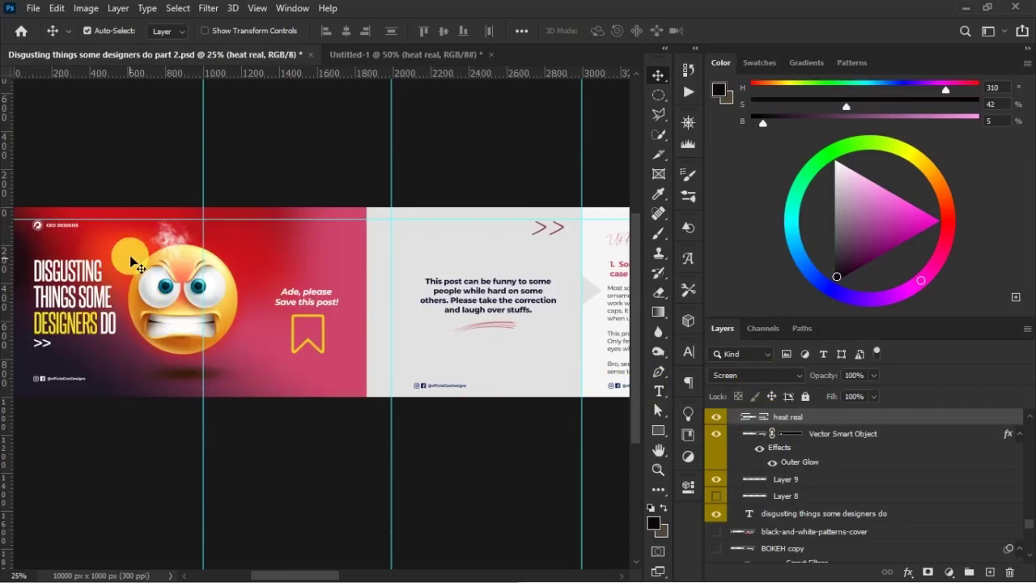
click(405, 55)
- Scale the smoke layer down to about 134% and center it over the top of the emoji's head
drag(264, 297, 327, 255)
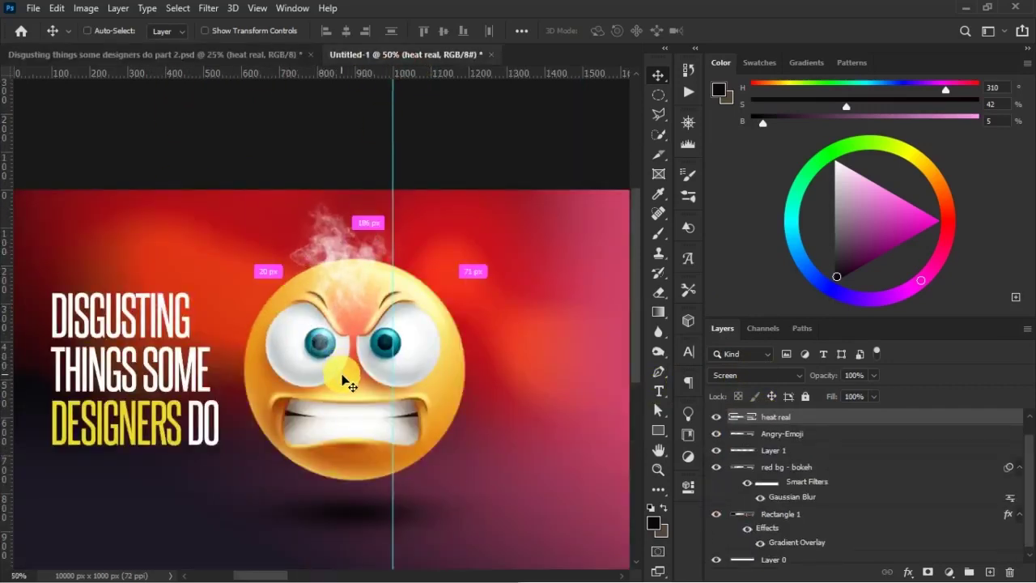
key(ctrl+t)
drag(437, 354, 416, 334)
drag(333, 295, 352, 304)
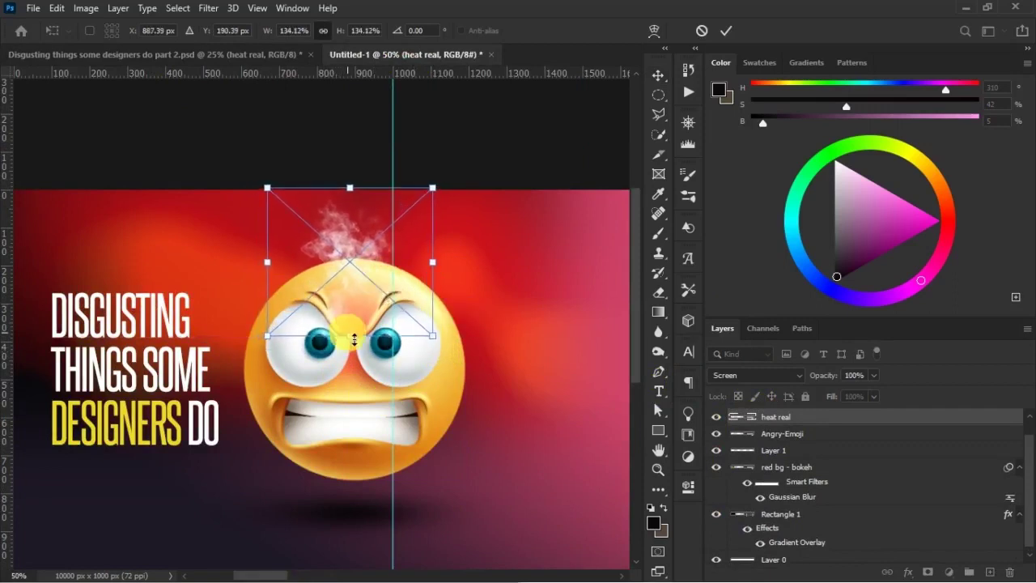
double_click(351, 305)
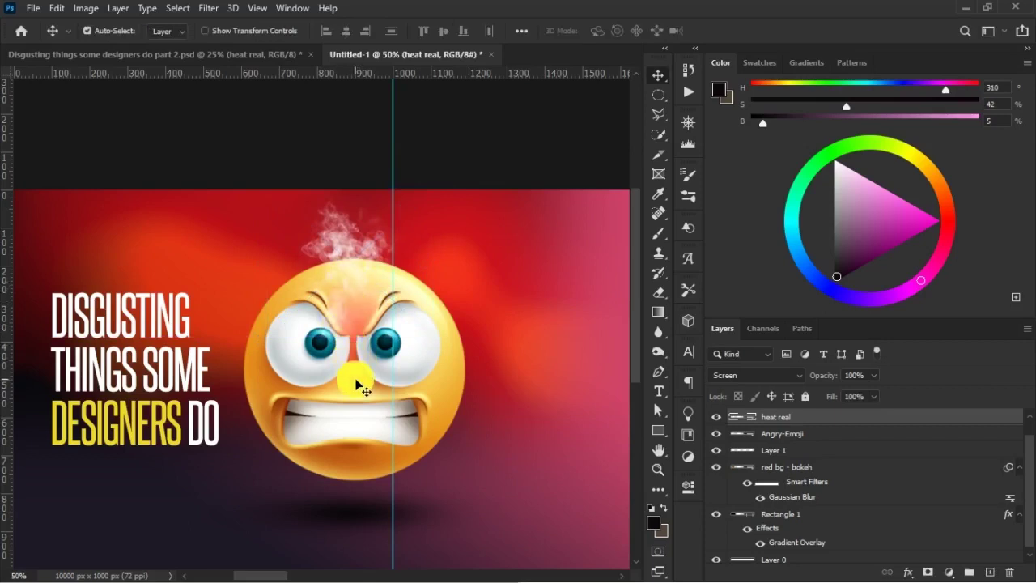
- Shift the bokeh layer slightly behind the headline and reduce it to 71% opacity and 68% fill
scroll(356, 384, down, 1)
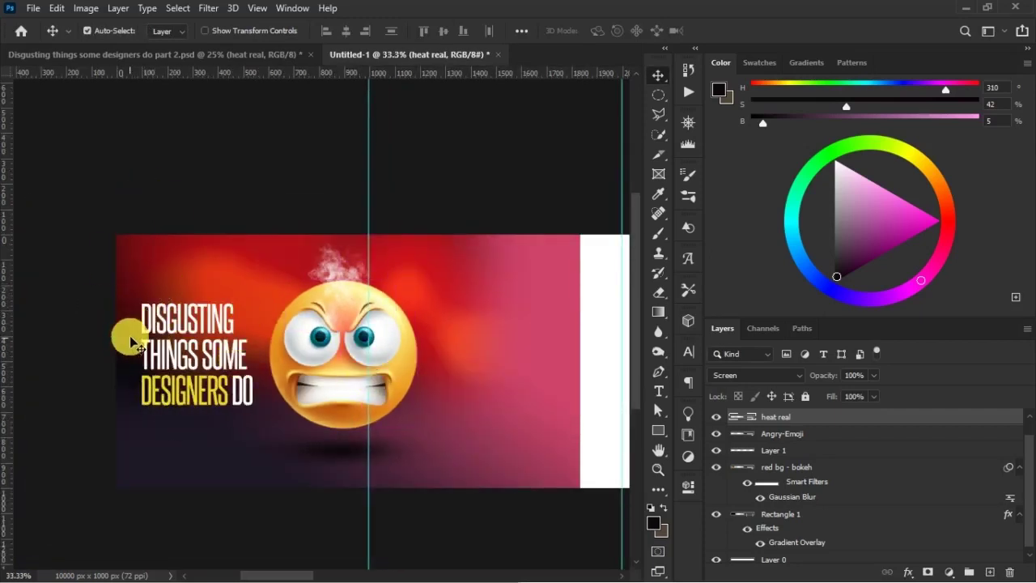
drag(191, 258, 206, 276)
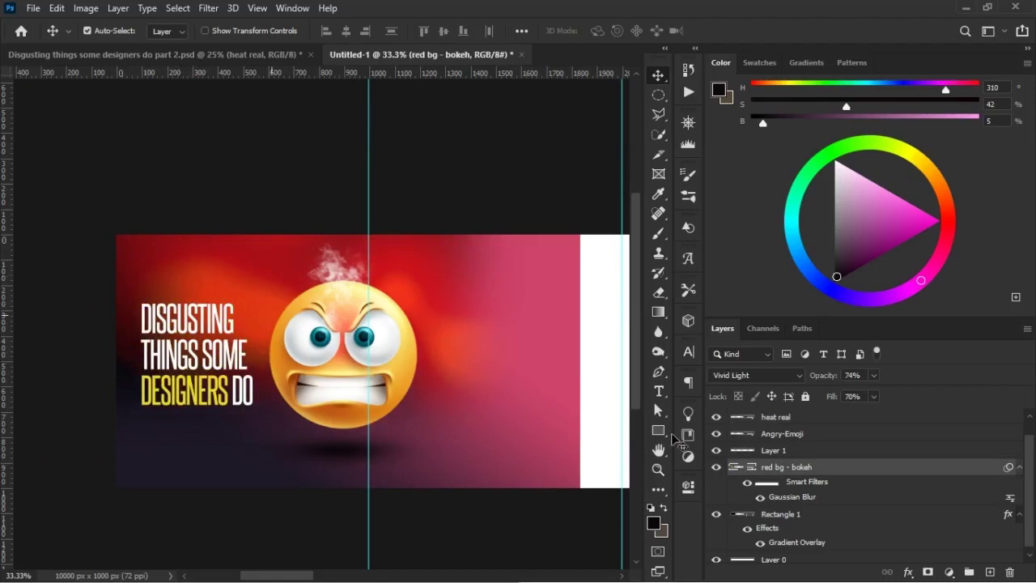
drag(830, 396, 834, 402)
click(835, 400)
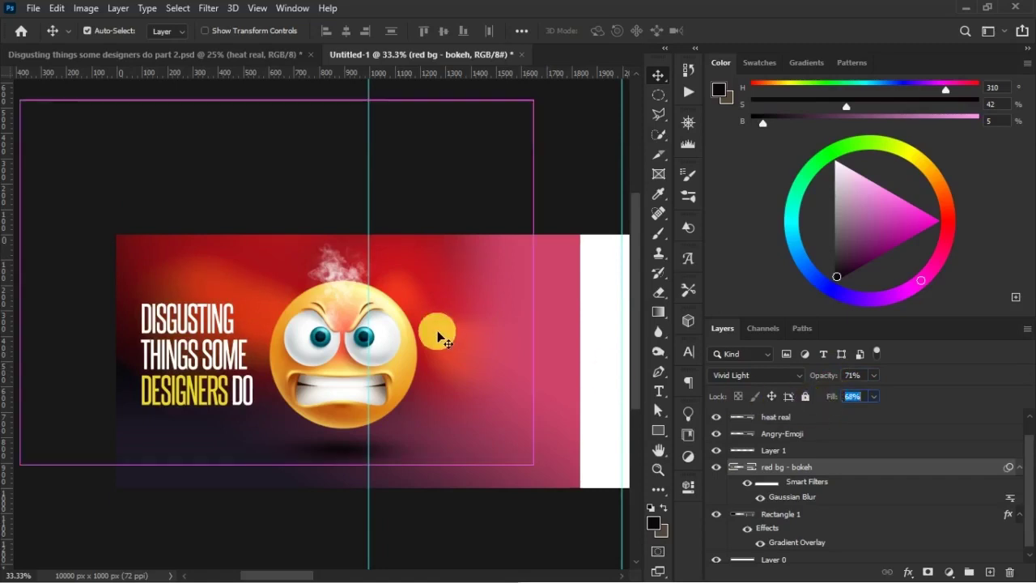
key(ctrl+plus)
key(ctrl+plus)
key(ctrl+minus)
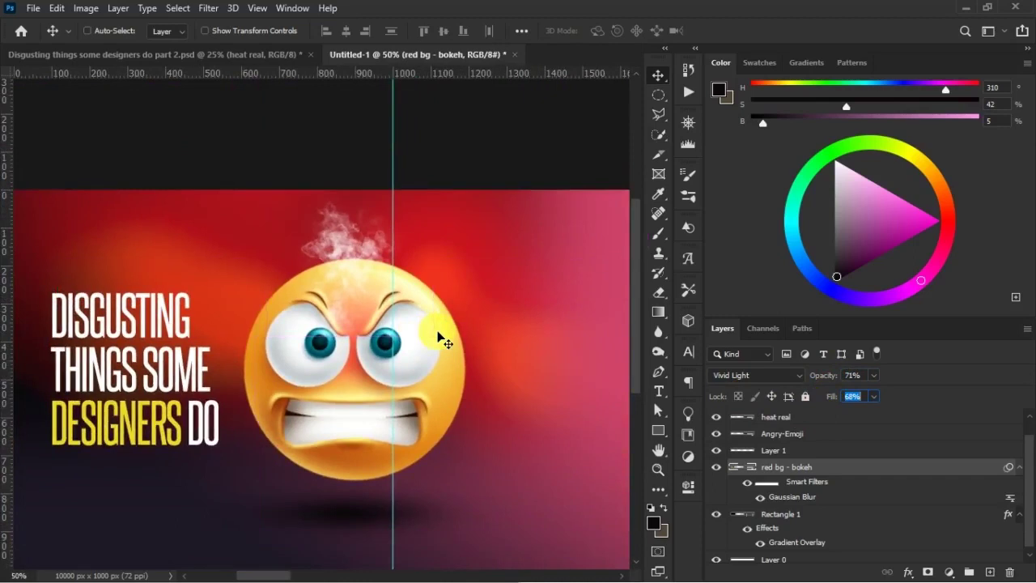
drag(250, 356, 370, 323)
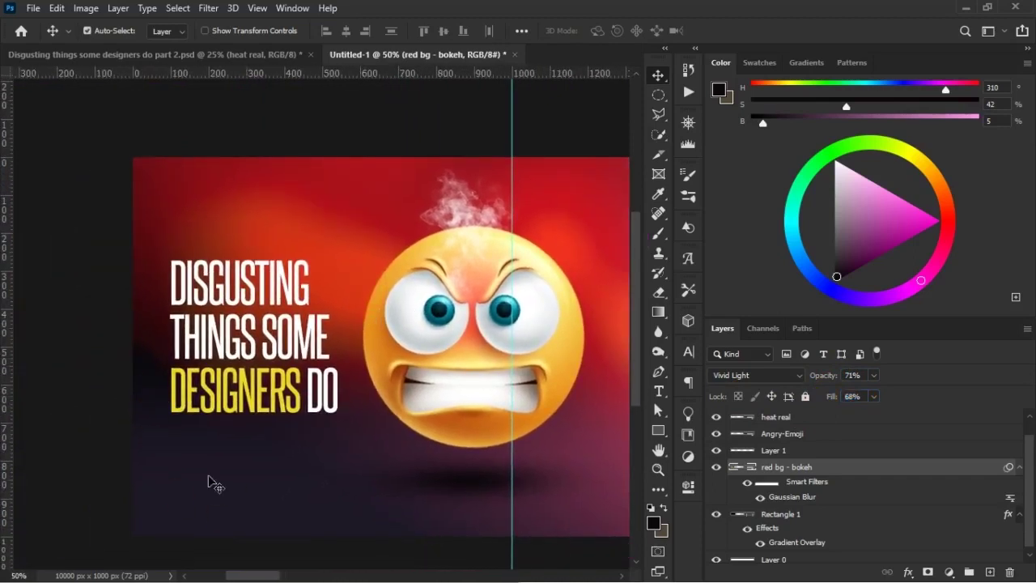
- Examine the first slide's remaining elements up close in the reference carousel file
click(185, 54)
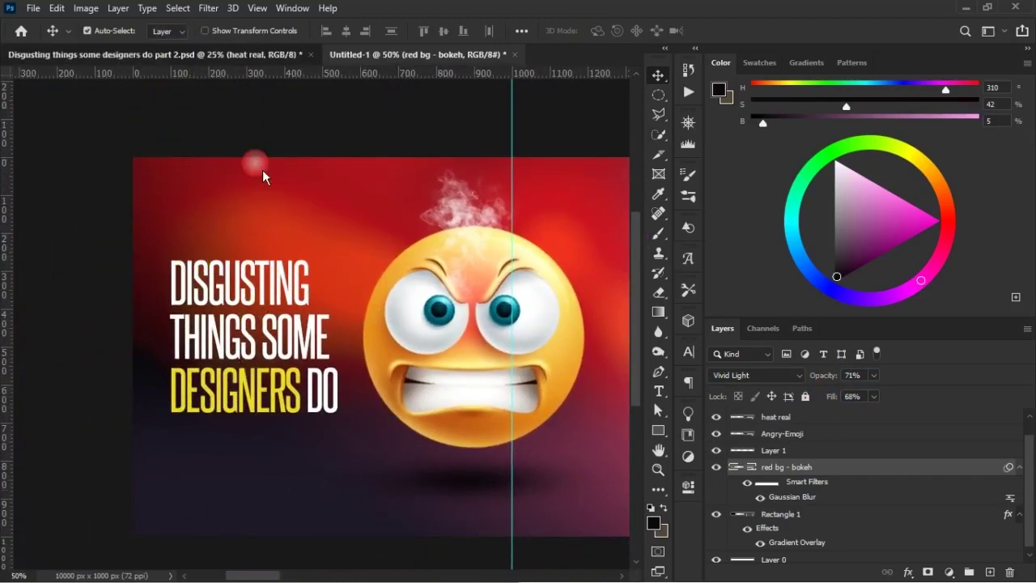
key(z)
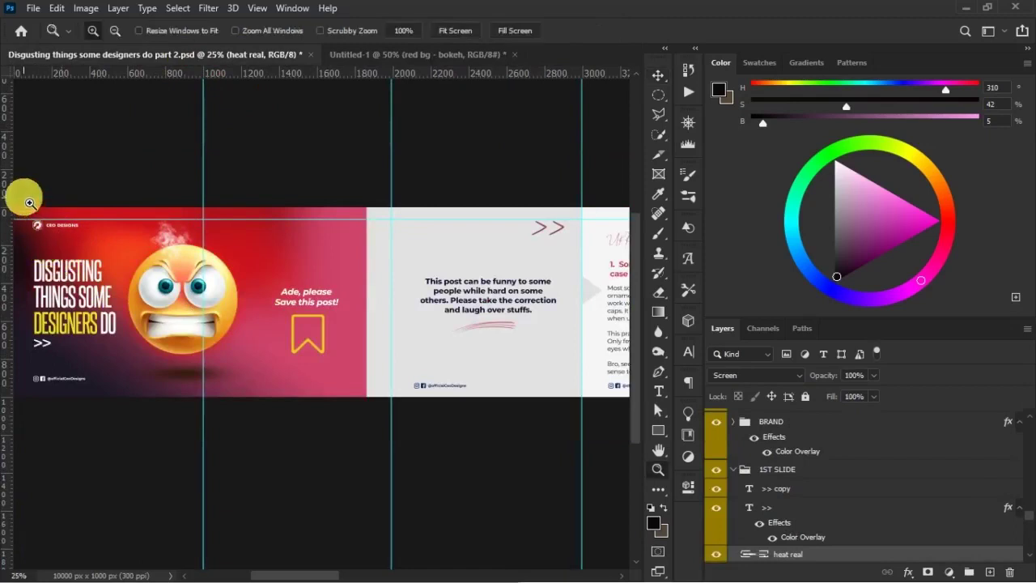
drag(25, 220, 286, 234)
drag(365, 373, 370, 159)
drag(308, 416, 303, 266)
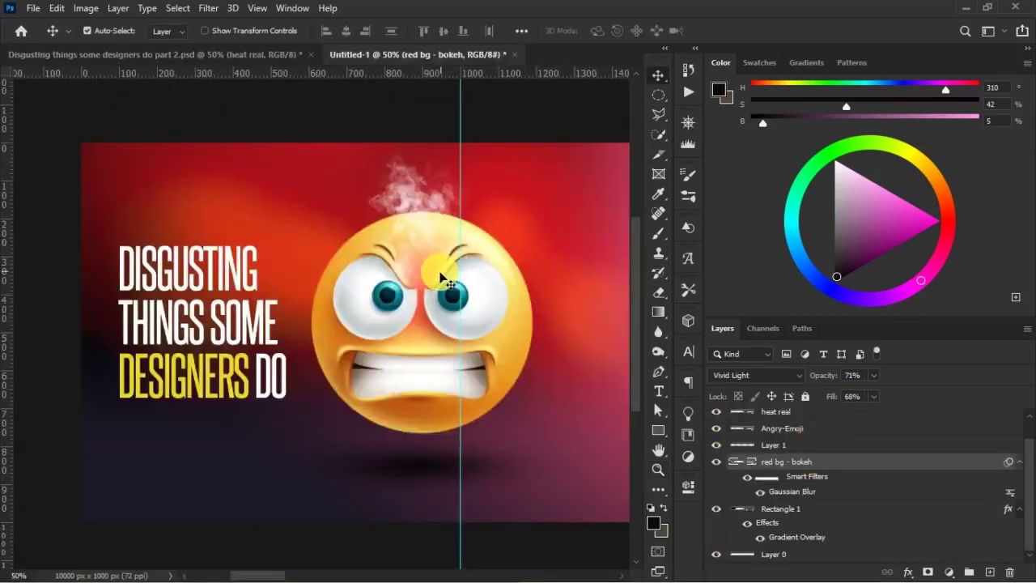
- Nudge the smoke, the emoji and the emoji's shadow down about 20 px
click(456, 262)
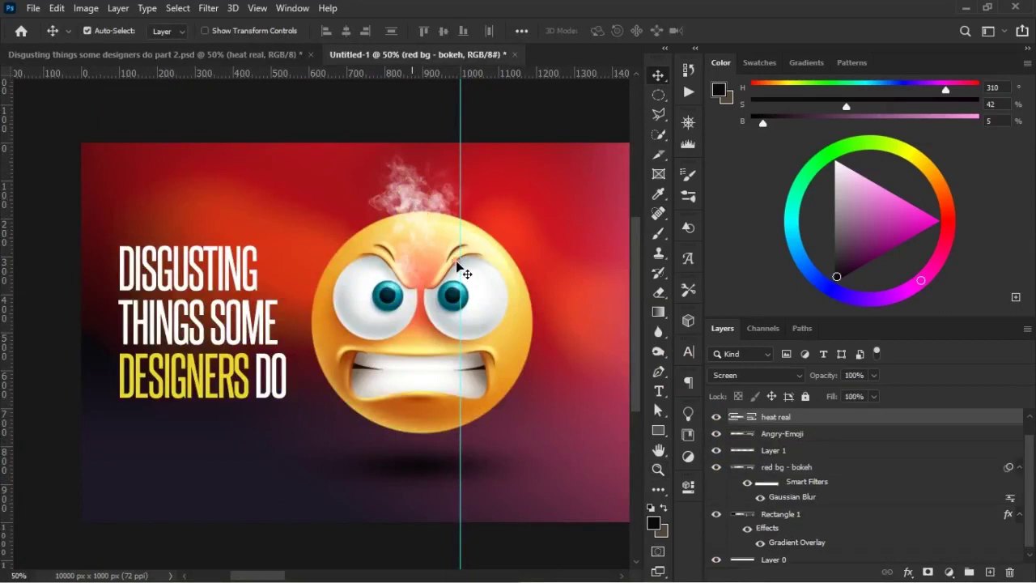
shift+click(798, 433)
key(shift+Down)
key(shift+Down)
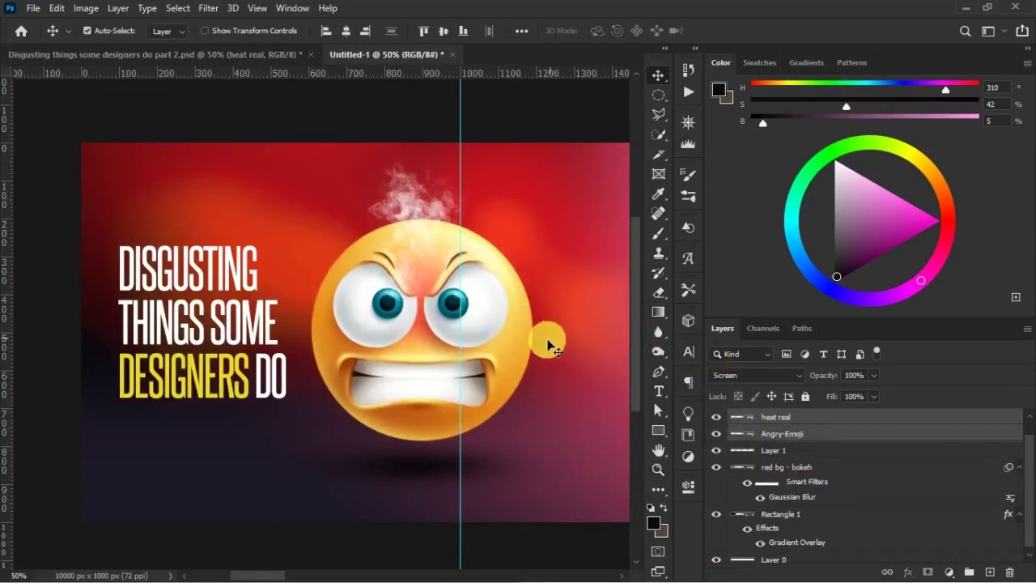
click(438, 473)
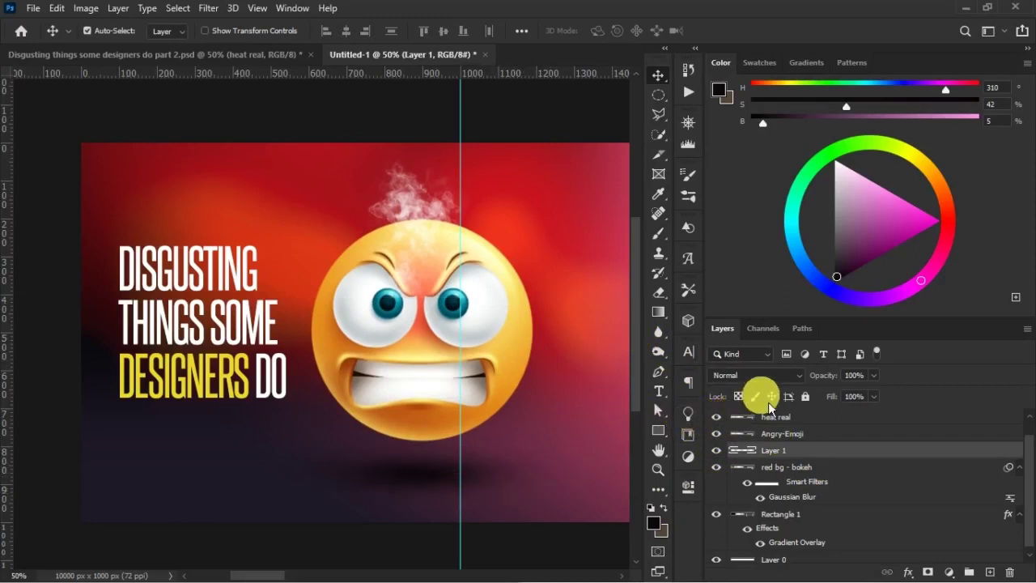
- Reduce the emoji's shadow layer to 91% opacity and 85% fill, and add a horizontal guide near the canvas's top edge
drag(837, 399, 835, 382)
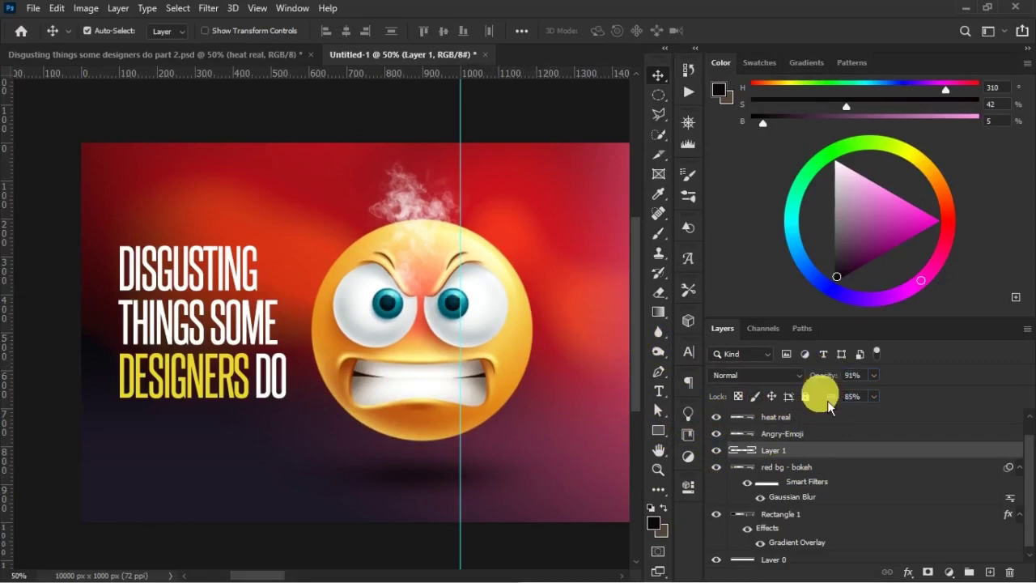
drag(361, 74, 238, 160)
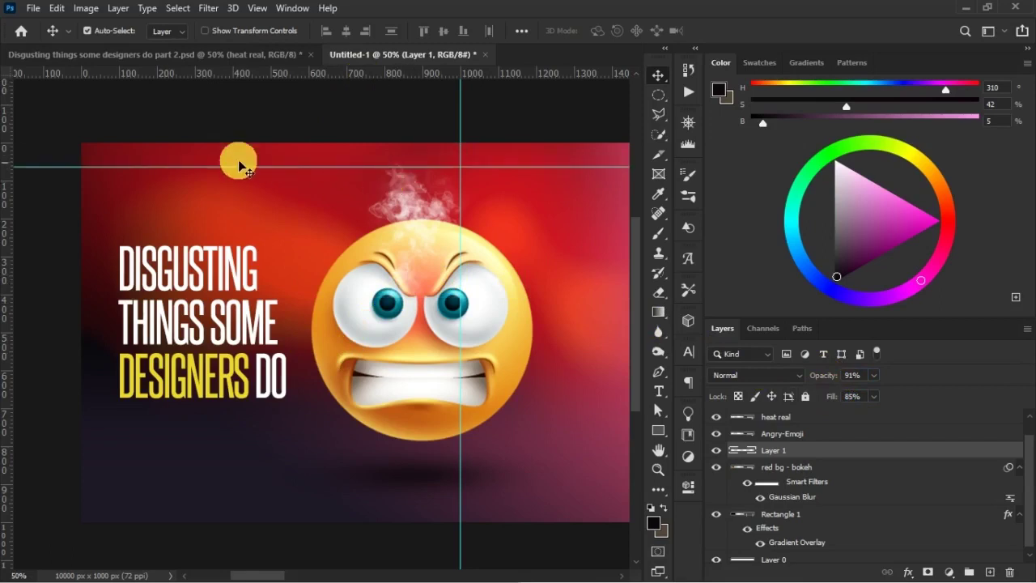
- Add a ">>" text layer in Steelfish at 141.19 pt directly below the headline, lined up with the headline's left edge
click(204, 392)
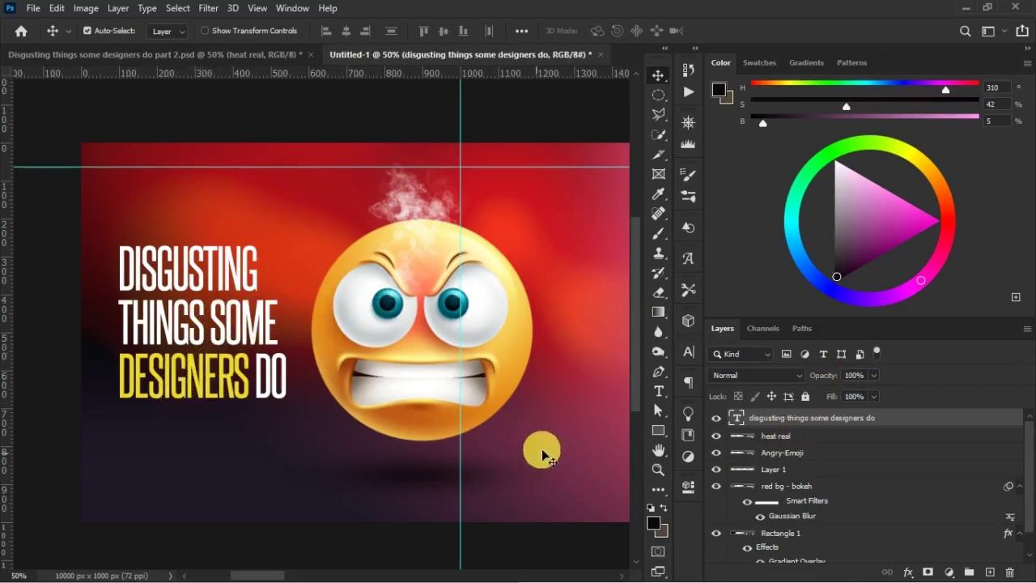
click(662, 392)
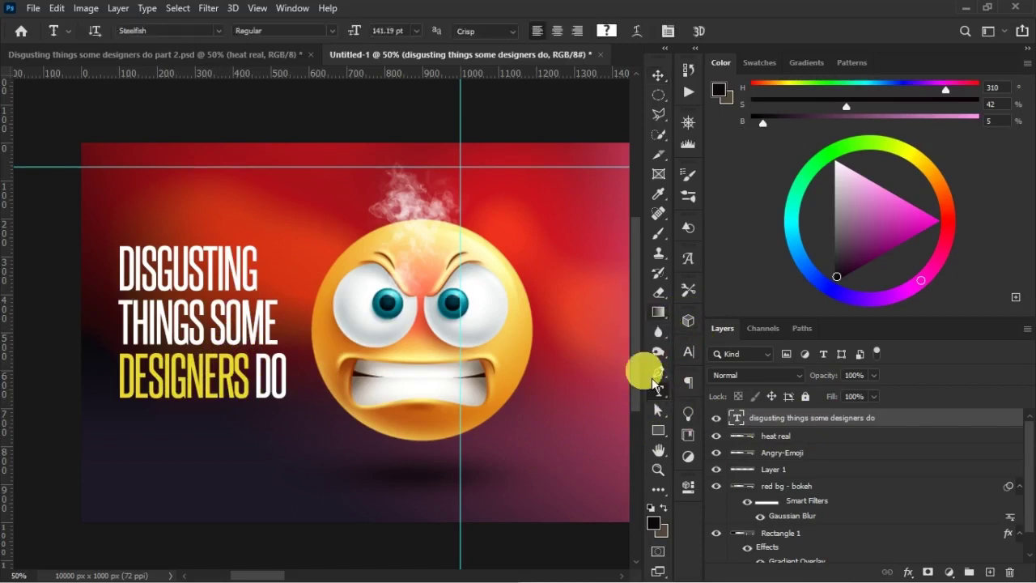
click(989, 572)
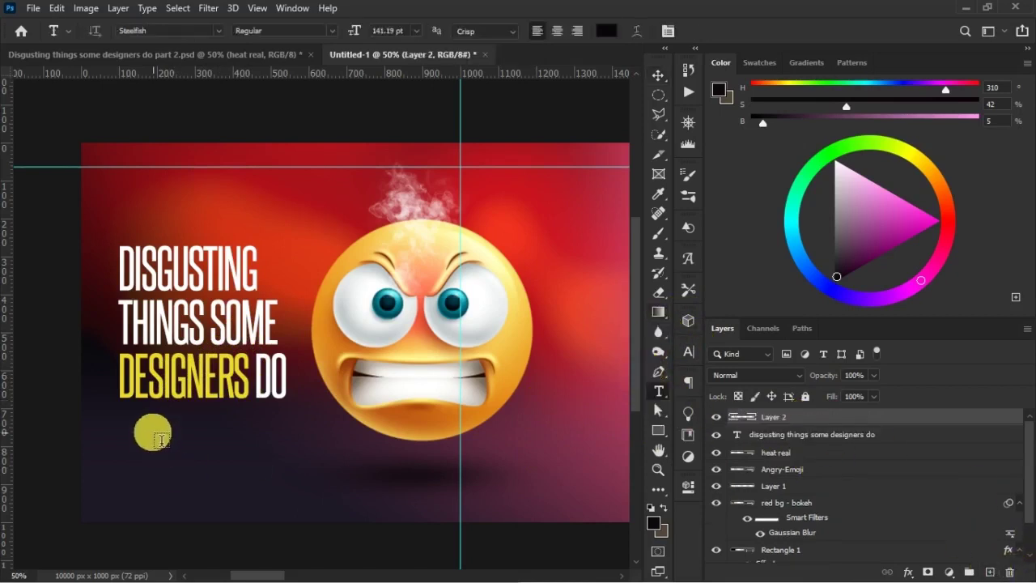
click(128, 426)
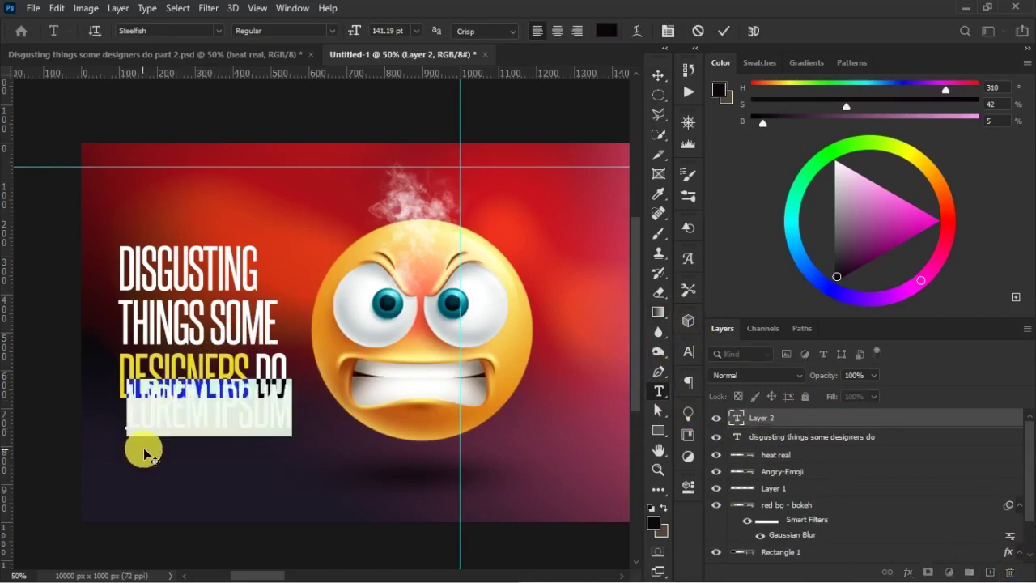
key(BackSpace)
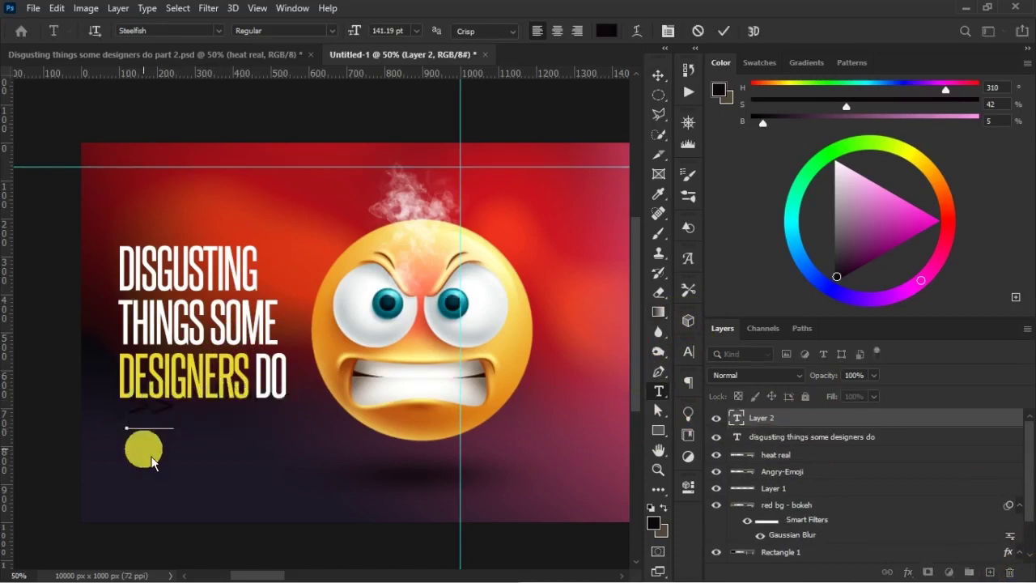
click(722, 33)
key(v)
drag(154, 416, 141, 429)
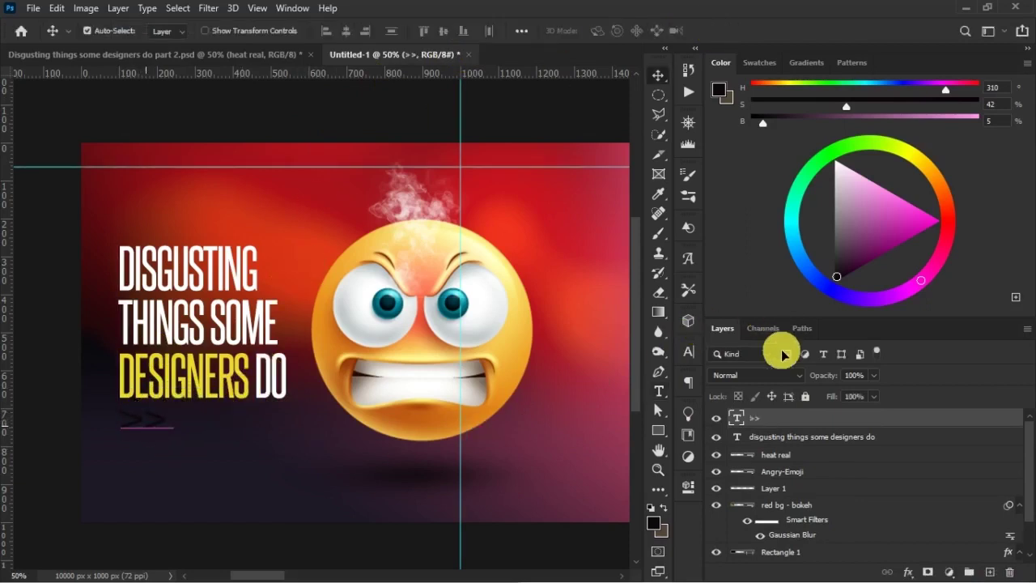
- Recolor the ">>" text white and shift it slightly down beneath the headline
click(687, 352)
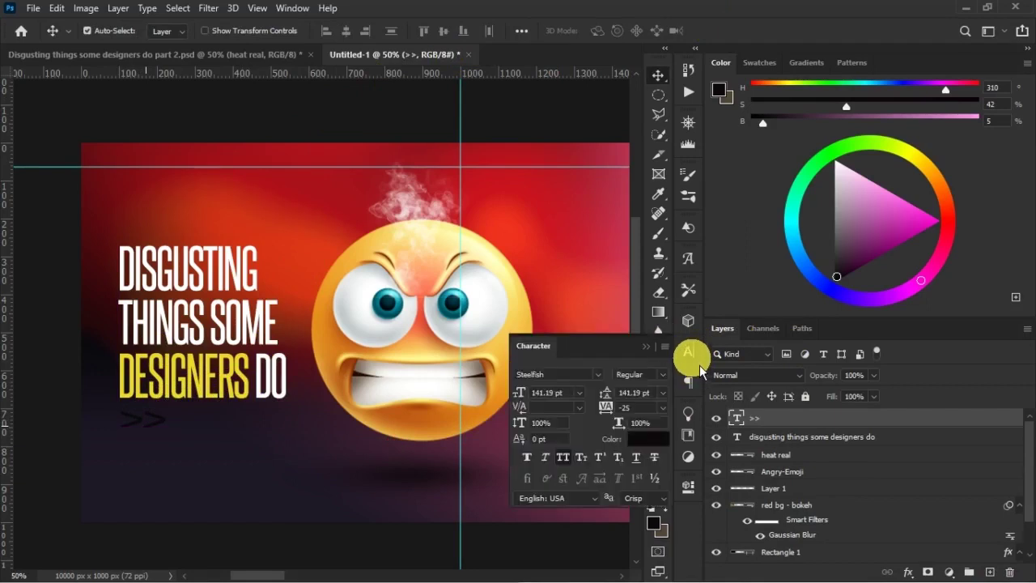
click(659, 442)
drag(641, 316, 573, 245)
key(Return)
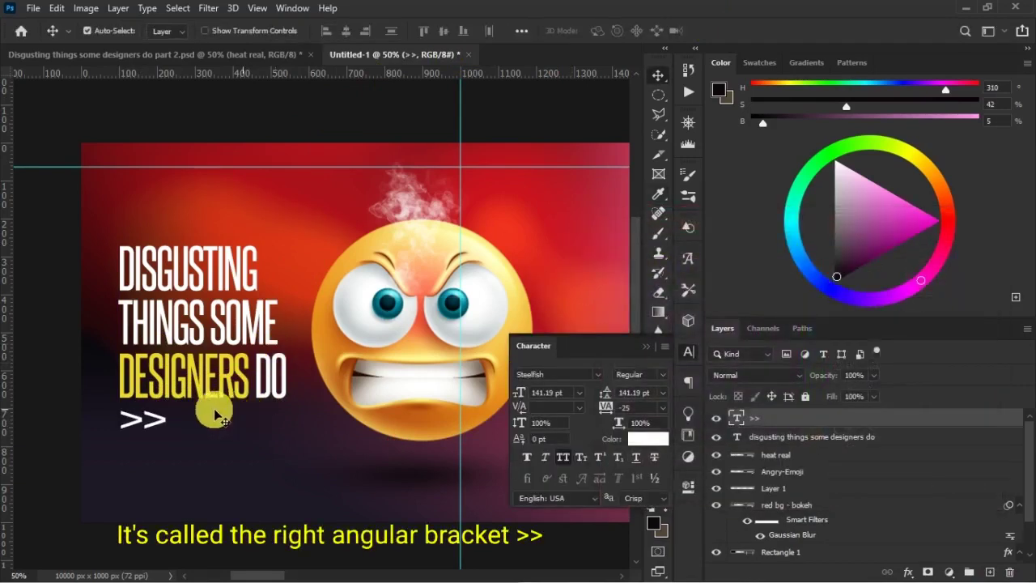
drag(167, 424, 164, 427)
key(Up)
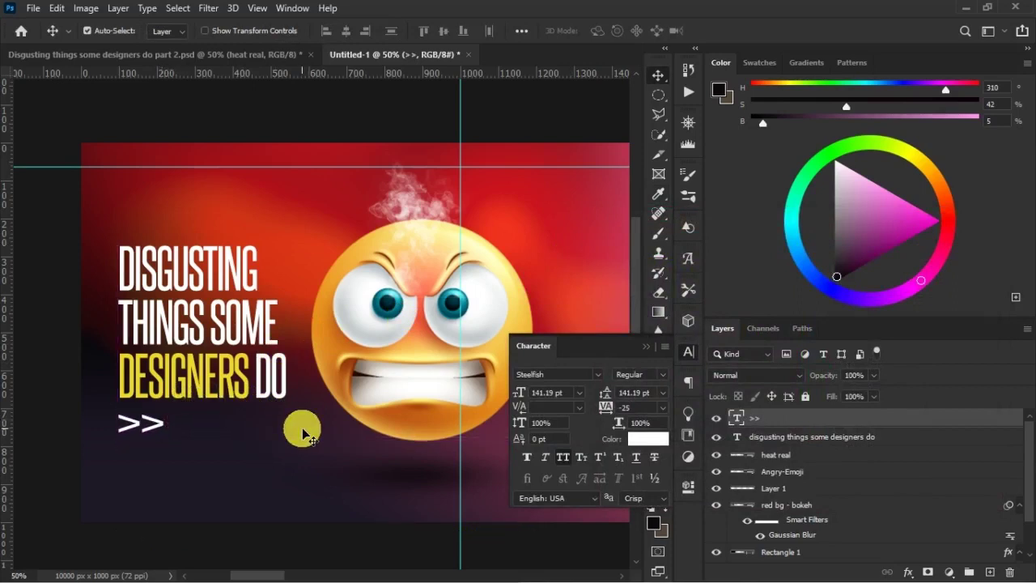
click(648, 349)
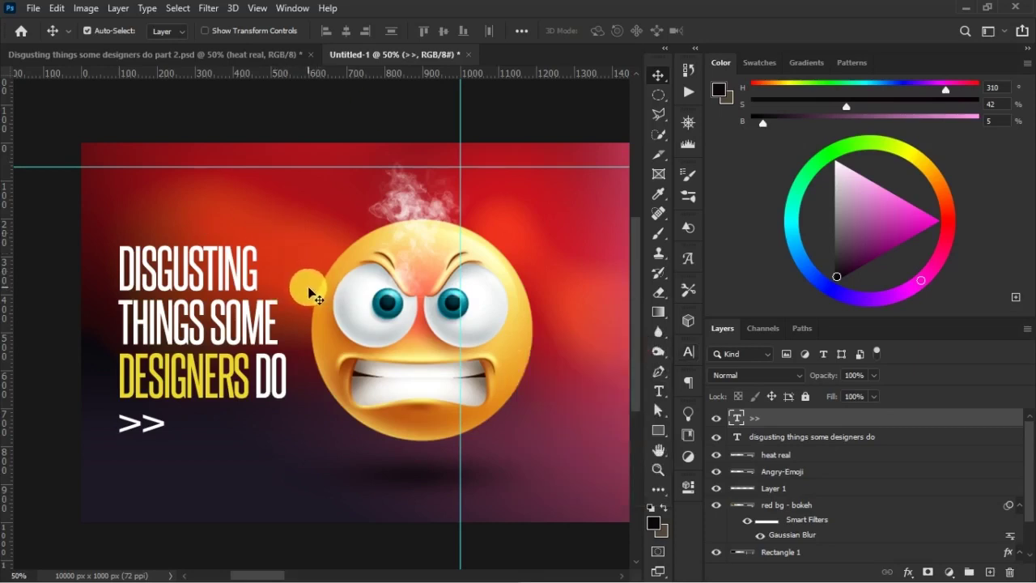
- Embed the facebook-96x96-721949 image, enlarge it to about 200 px wide and place it below the ">>" text
click(989, 572)
key(ctrl+z)
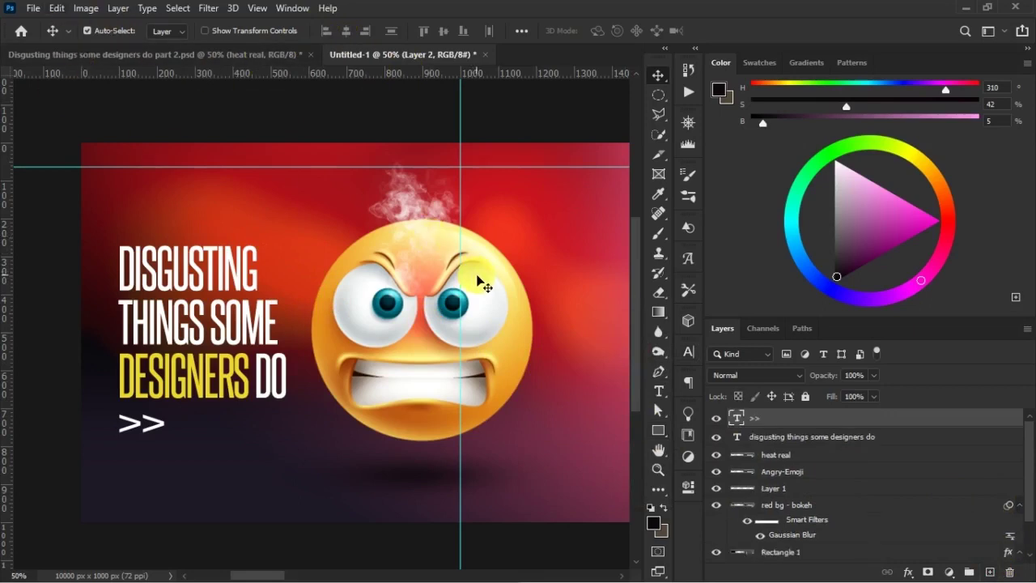
click(34, 8)
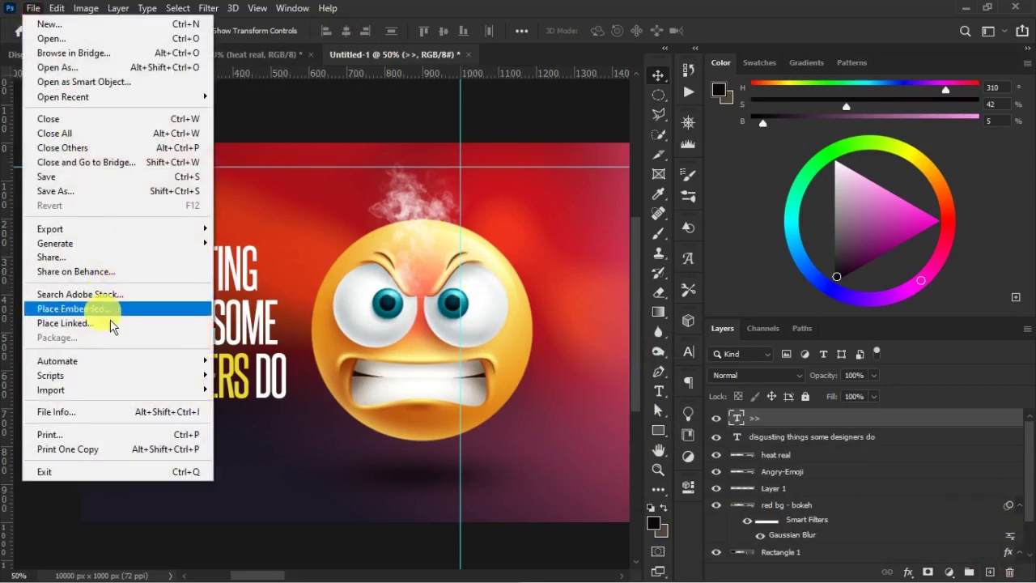
click(110, 313)
click(474, 121)
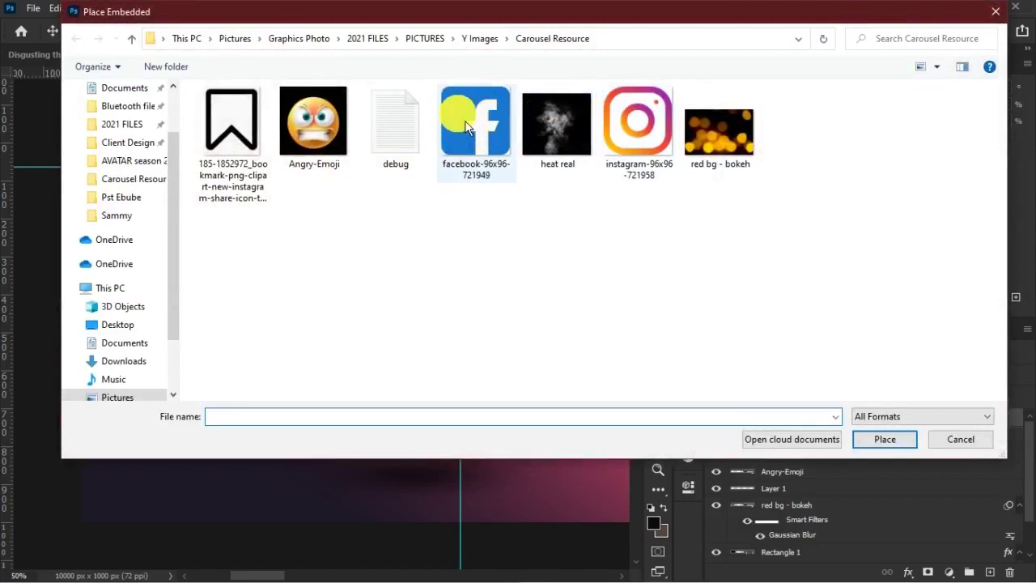
click(882, 439)
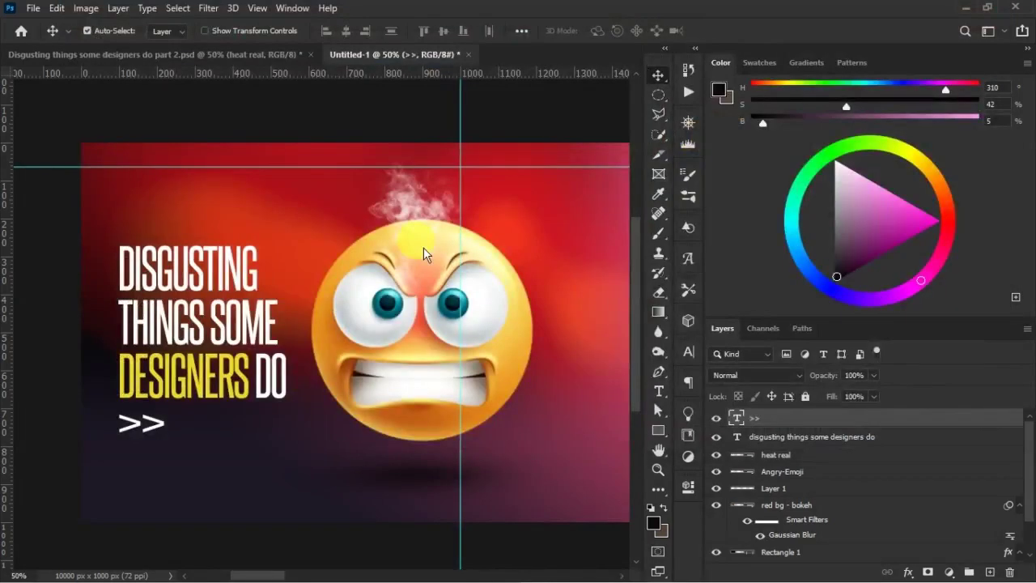
drag(389, 359, 228, 472)
key(Return)
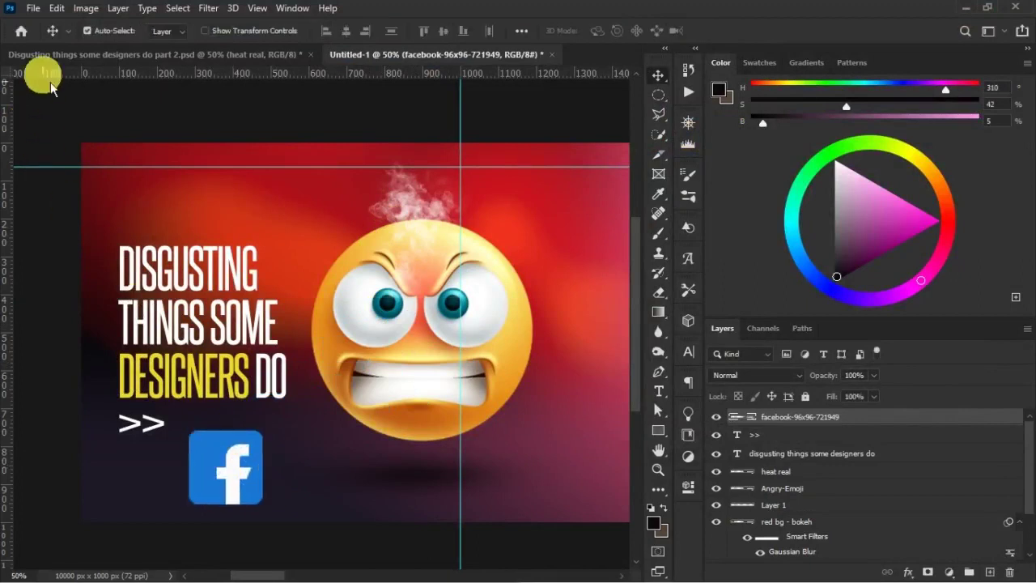
- Embed the instagram-96x96-721958 image at about 280 px wide to the right of the Facebook icon, and shift the Facebook icon slightly left
click(34, 8)
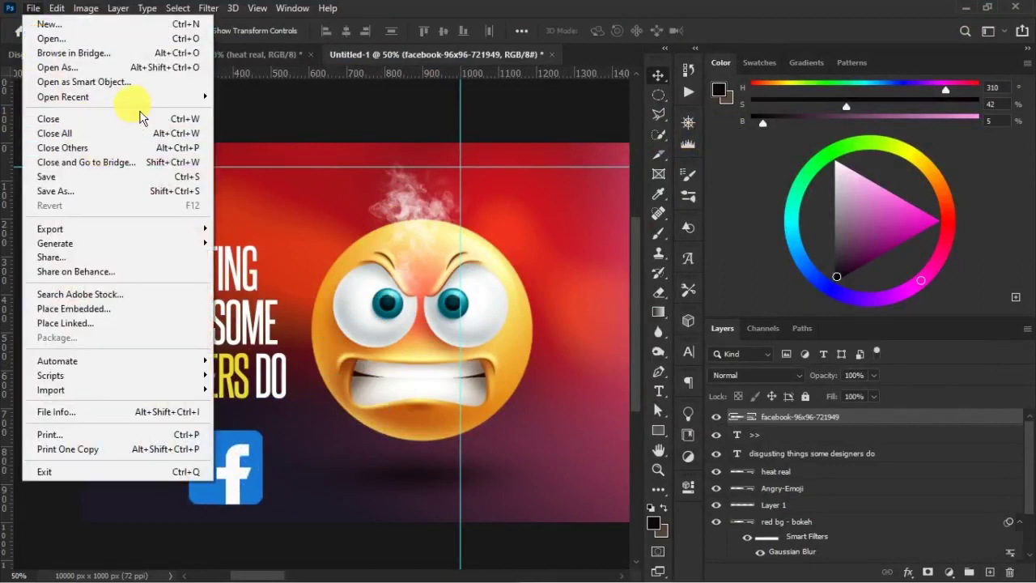
click(122, 308)
double_click(629, 138)
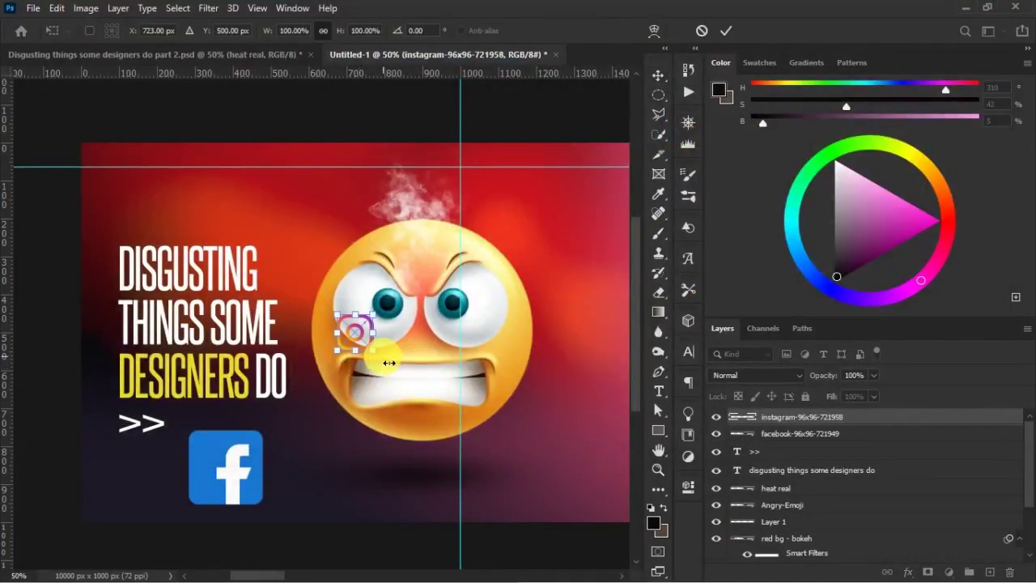
drag(382, 358, 445, 421)
drag(407, 378, 366, 473)
key(Return)
drag(255, 450, 236, 480)
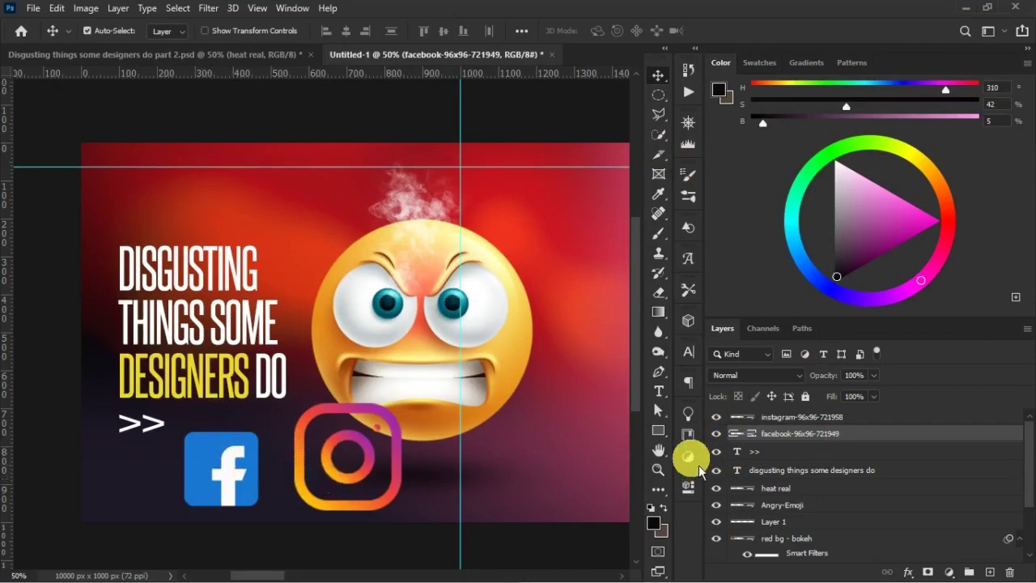
- Mask the white f out of the Facebook icon, refining its selection with 0 px feather, 18% contrast and -55% shift edge
click(659, 135)
click(728, 164)
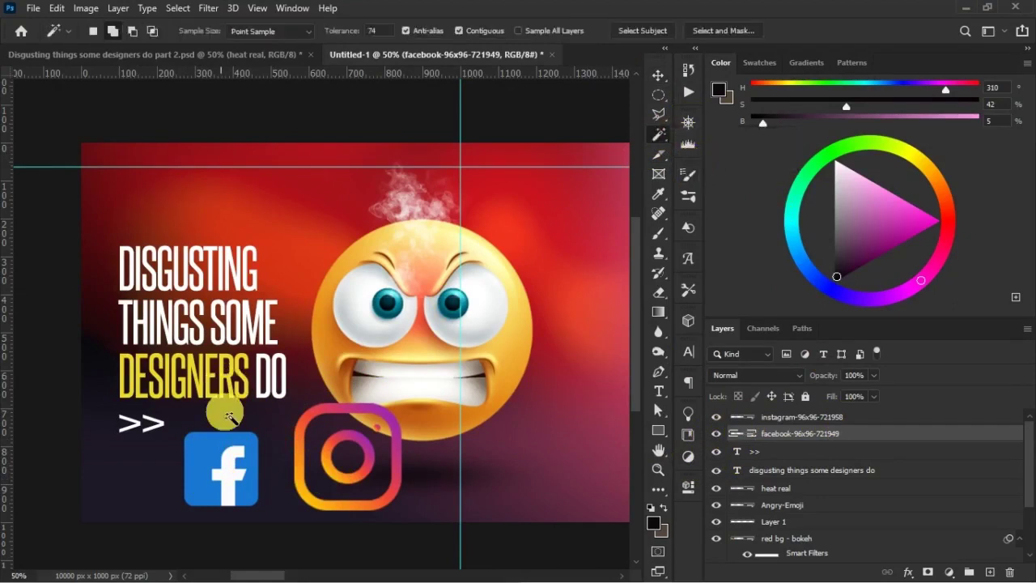
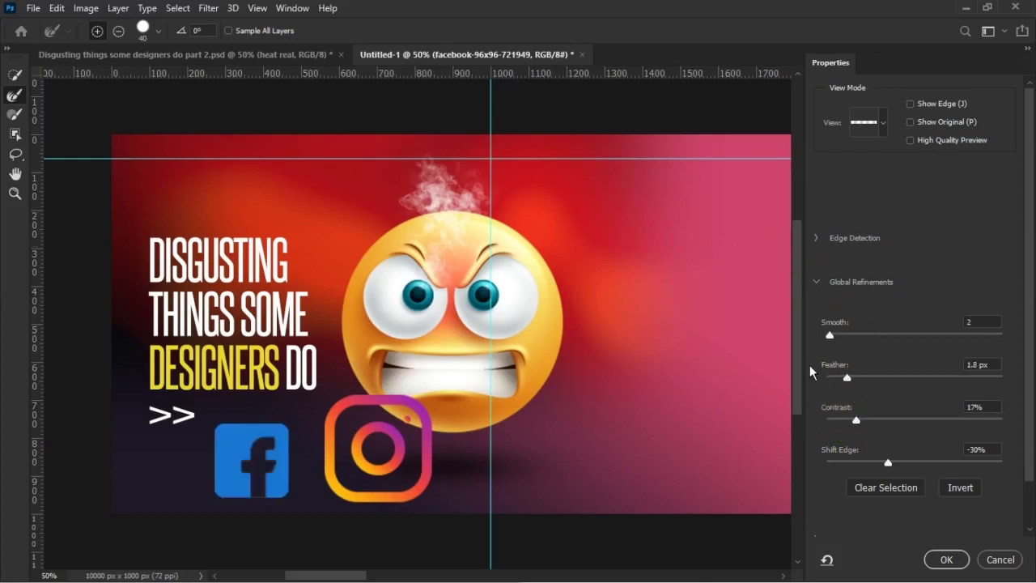
drag(811, 371, 810, 373)
click(855, 420)
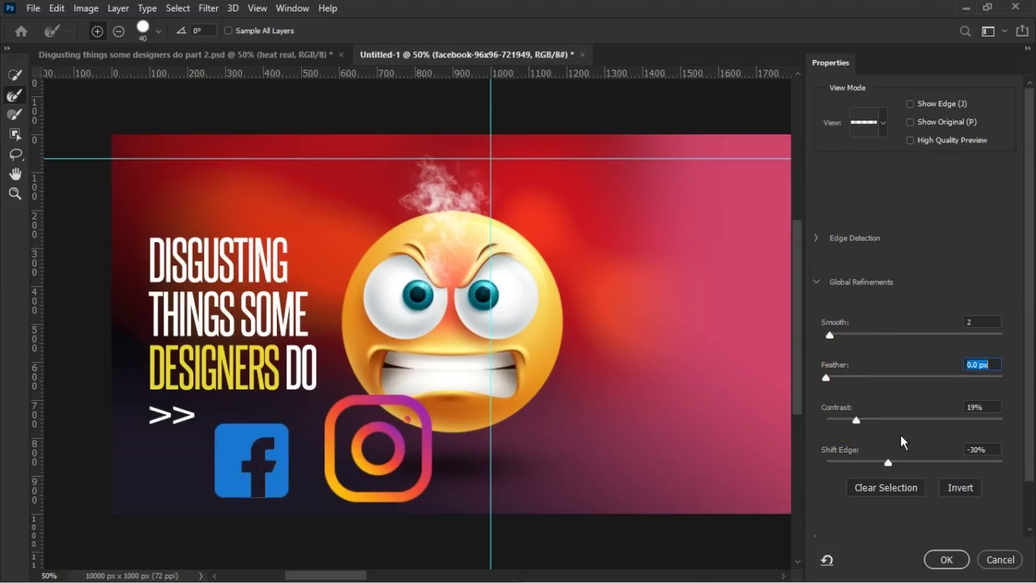
click(993, 452)
text(0)
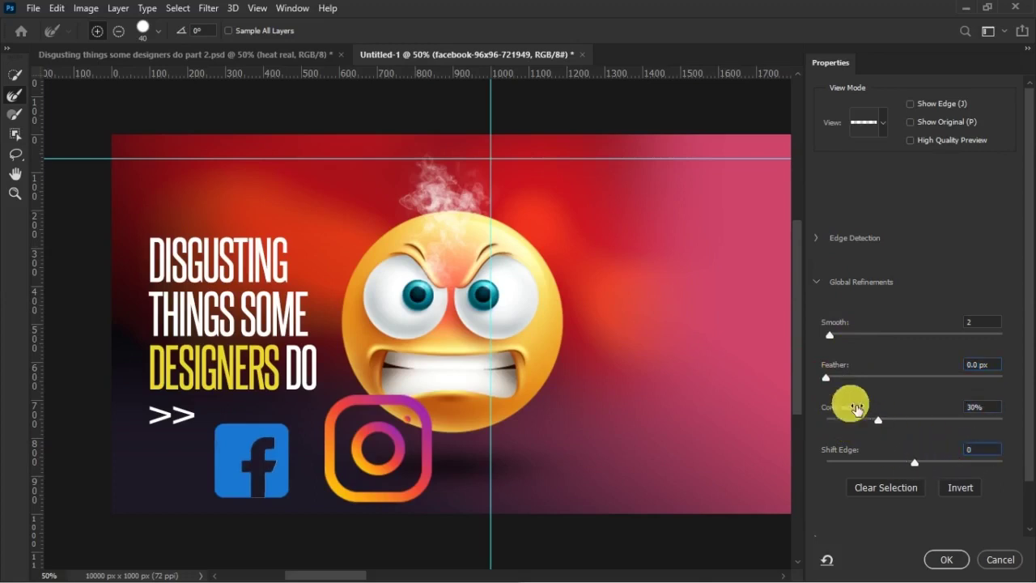
drag(877, 421, 868, 420)
drag(905, 469, 881, 476)
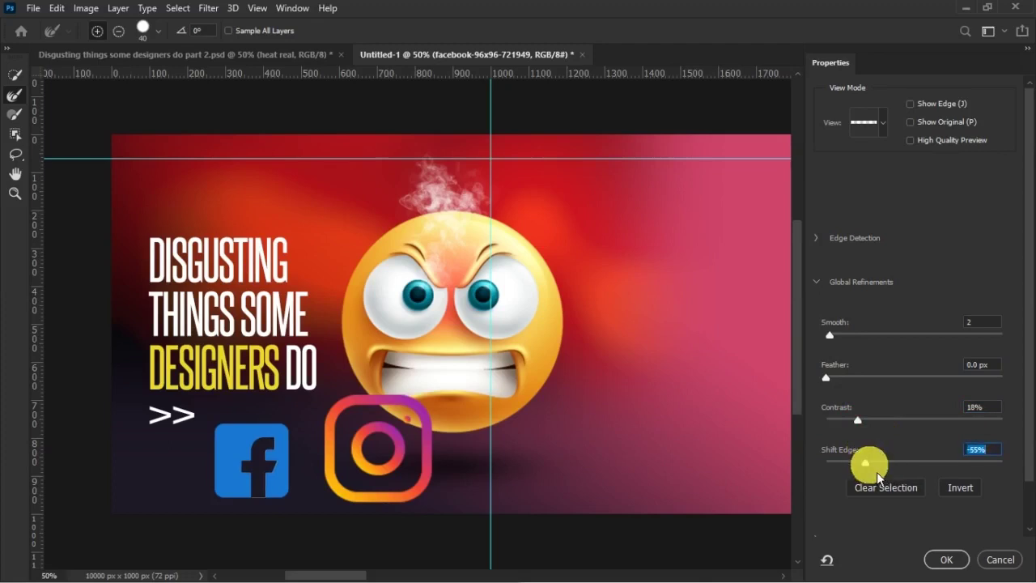
click(954, 560)
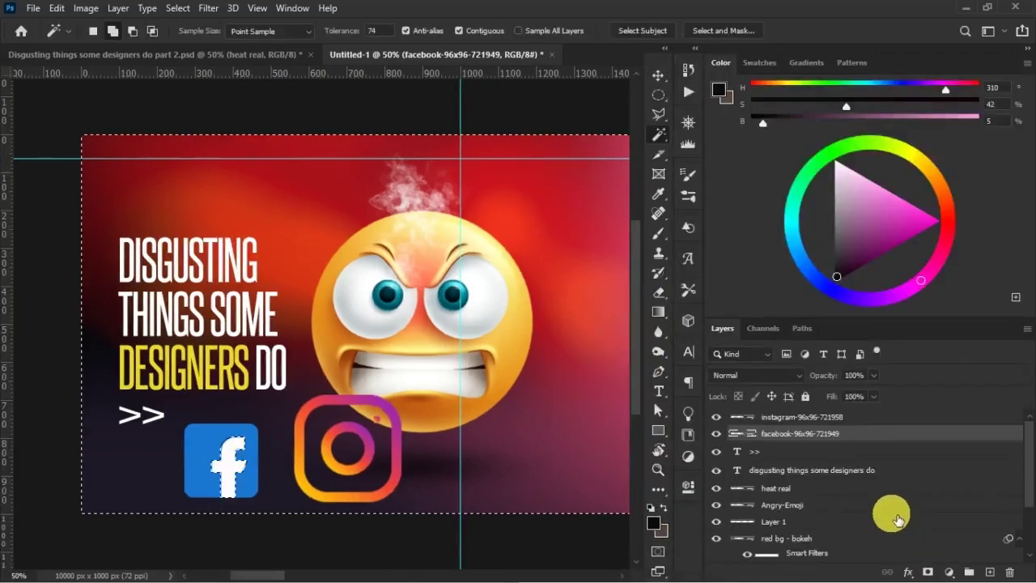
click(930, 572)
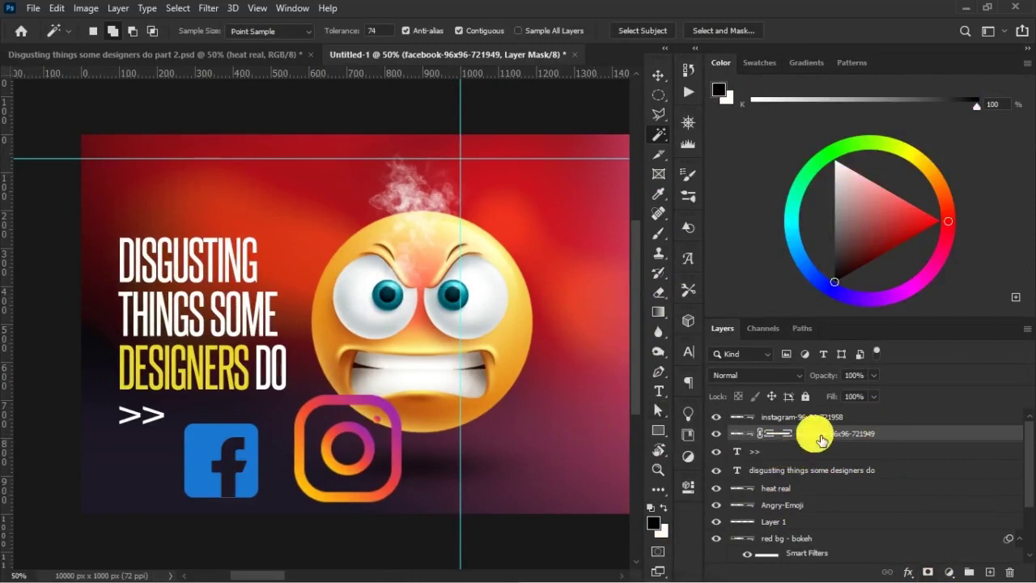
key(v)
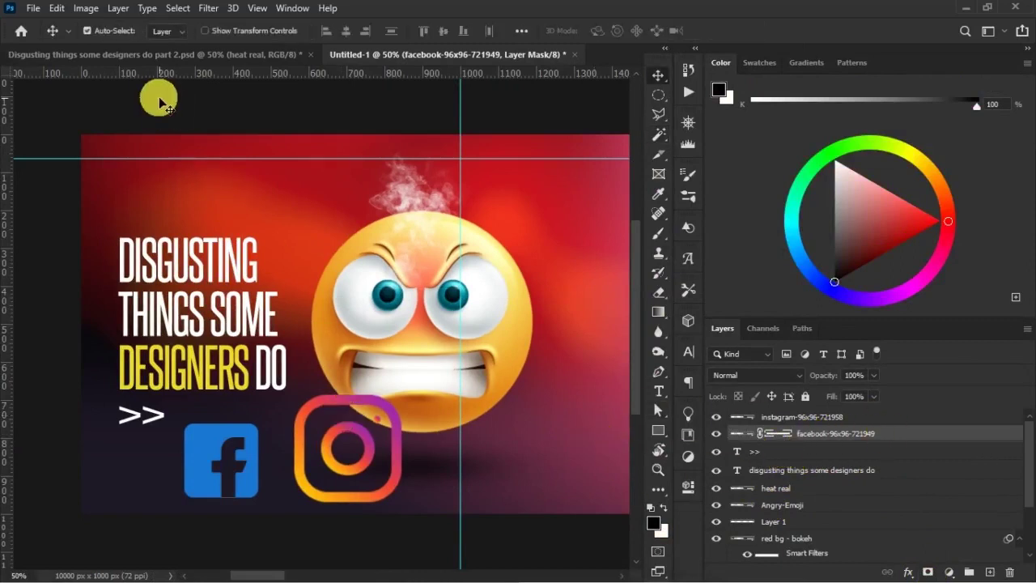
- Give the Instagram icon a white (ffffff) Color Overlay as in the reference file, and copy the effect to the Facebook icon
click(174, 58)
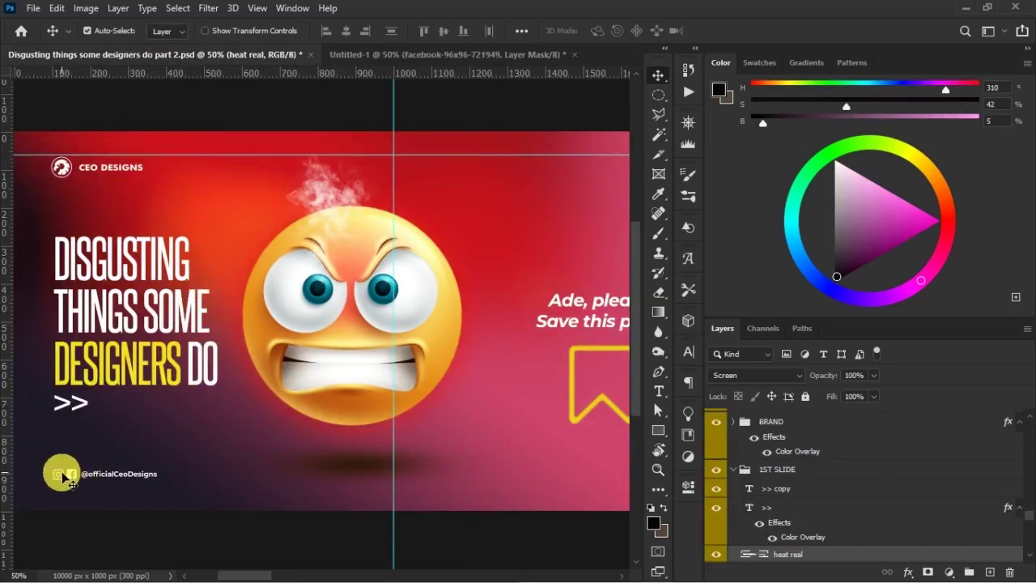
drag(425, 48, 231, 414)
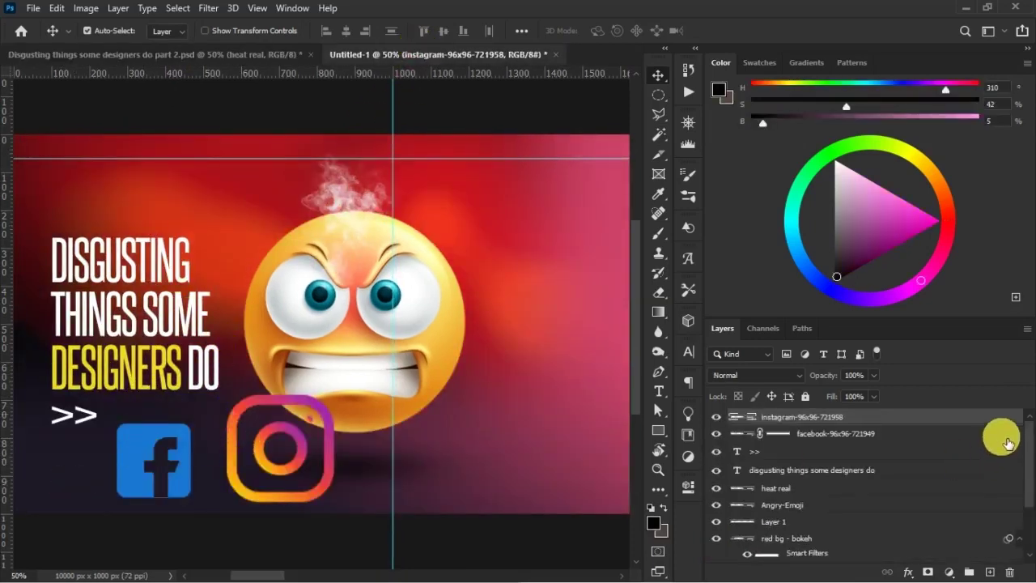
click(909, 572)
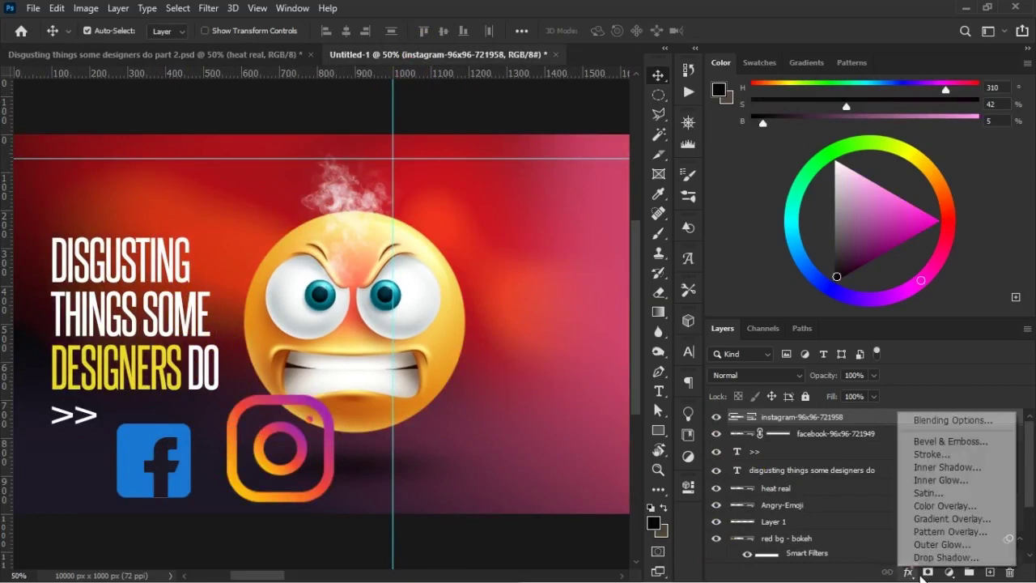
click(934, 510)
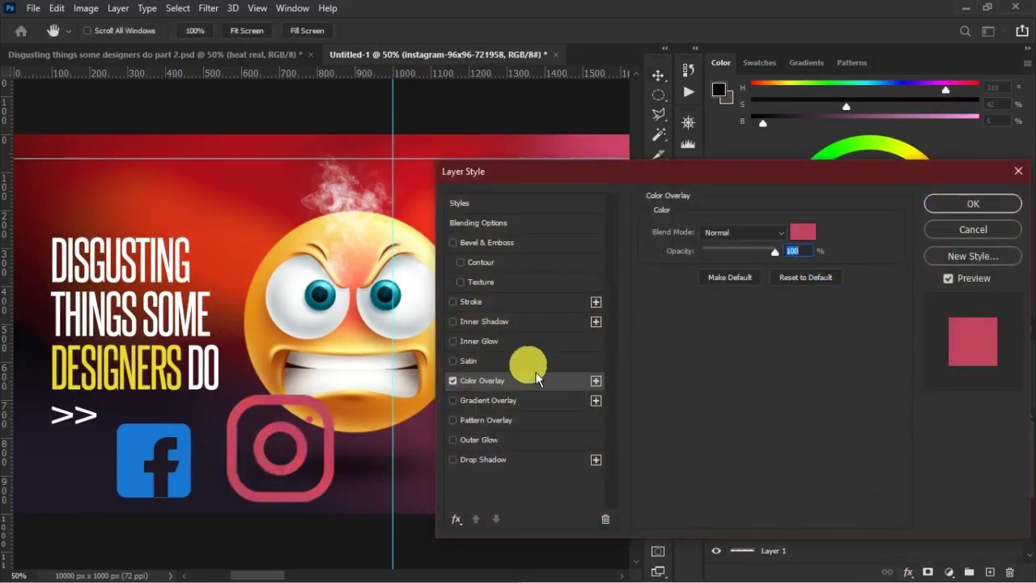
click(803, 232)
click(952, 247)
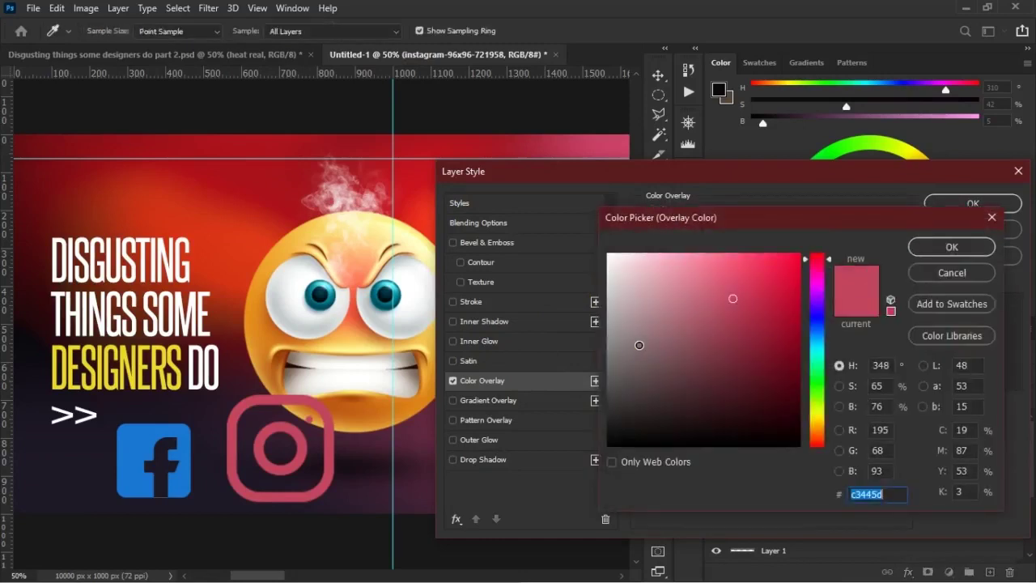
text(ffffff)
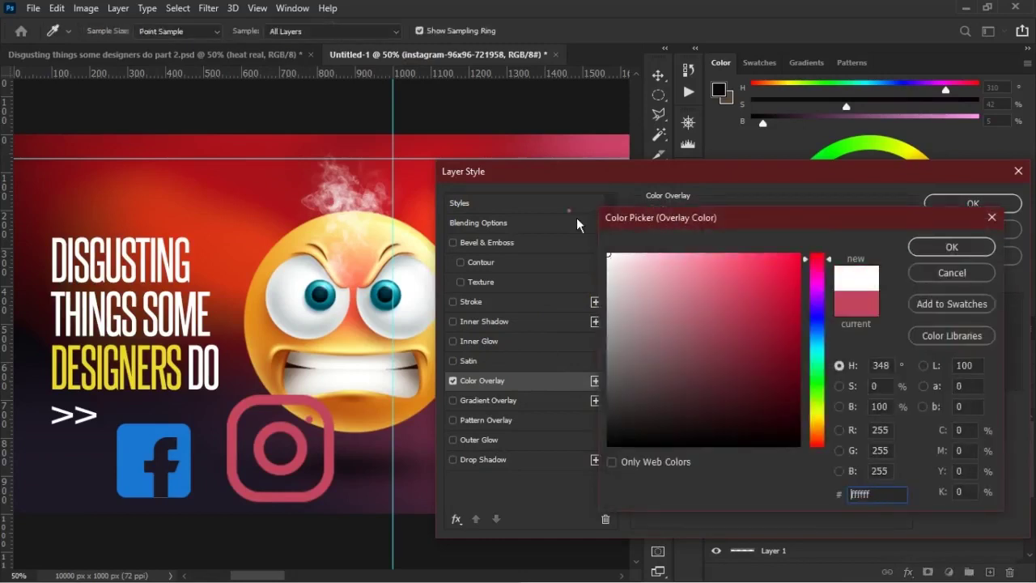
click(992, 250)
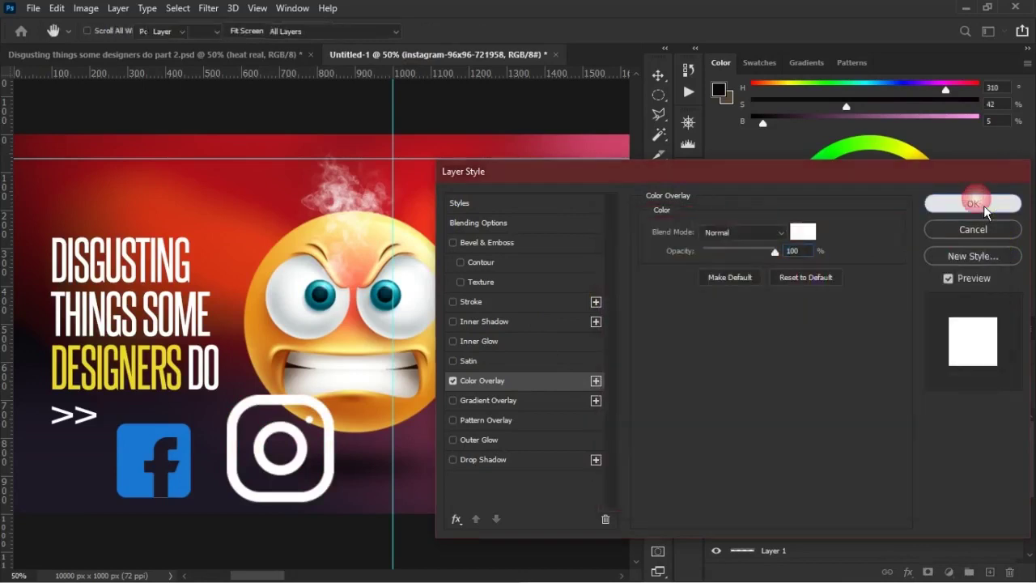
click(973, 203)
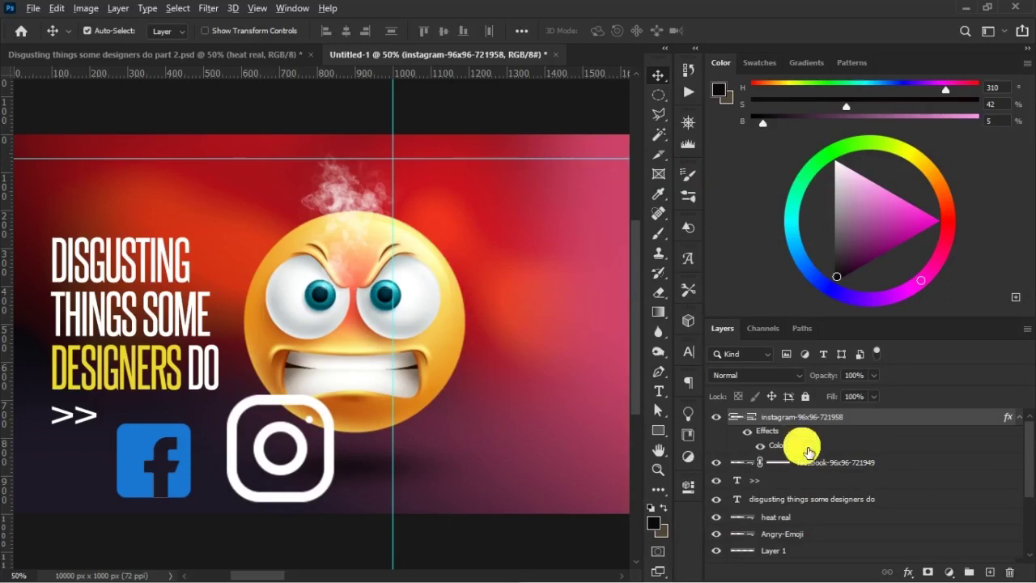
drag(812, 451, 840, 469)
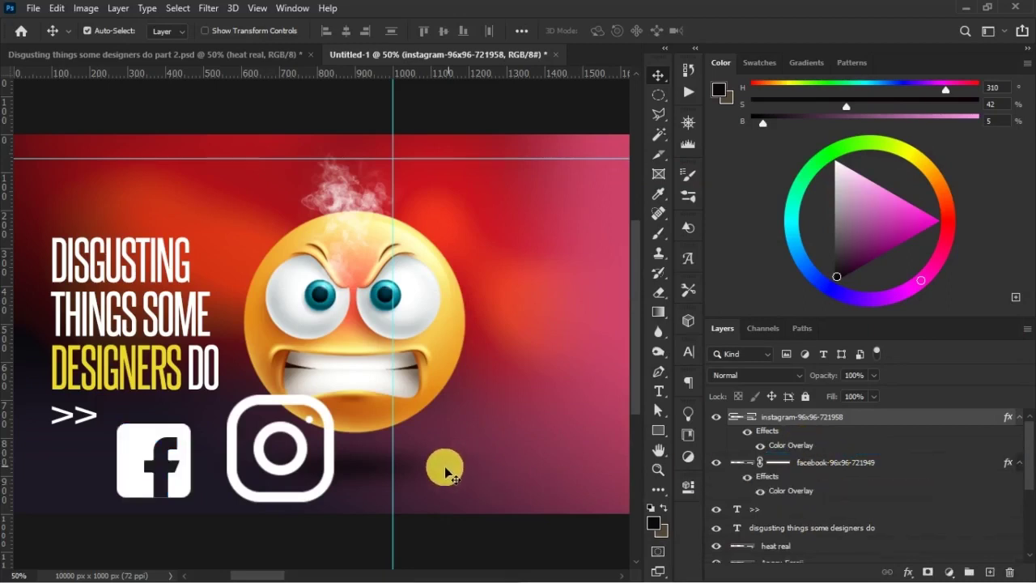
- Shrink the Instagram icon to about 51% below the ">>" text, and align a vertical guide with the headline's left edge at 100 px
drag(190, 394, 285, 390)
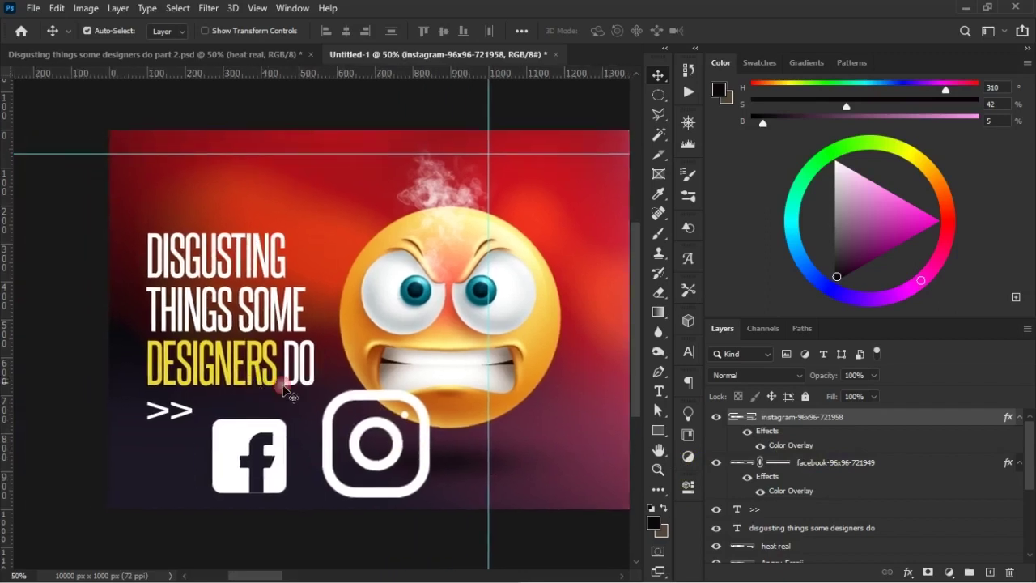
key(ctrl+t)
drag(429, 394, 333, 450)
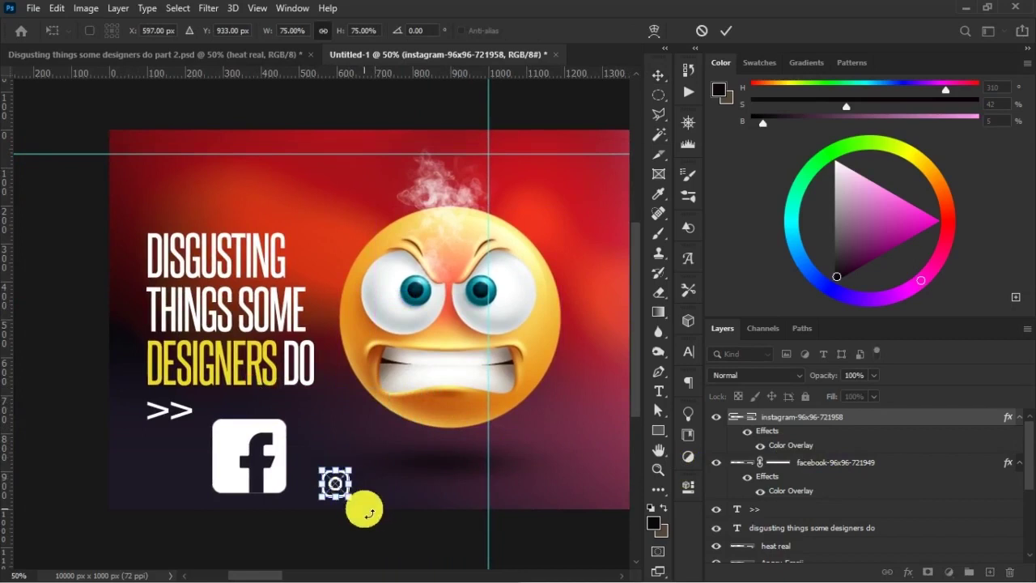
drag(337, 491, 167, 491)
key(Return)
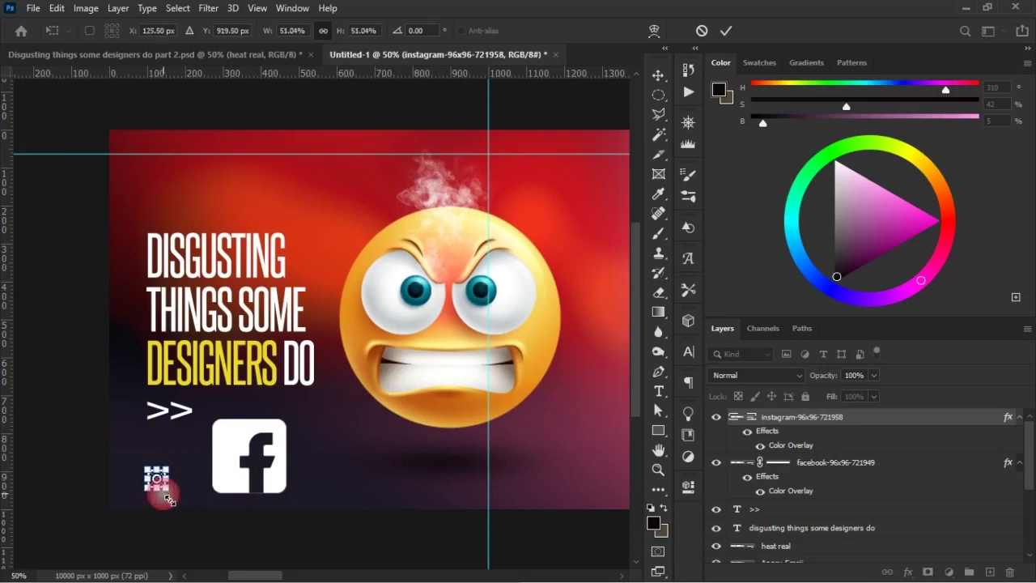
drag(14, 467, 154, 506)
- Shrink the Facebook icon to nearly the Instagram icon's size and place it just to the right of that icon
click(225, 441)
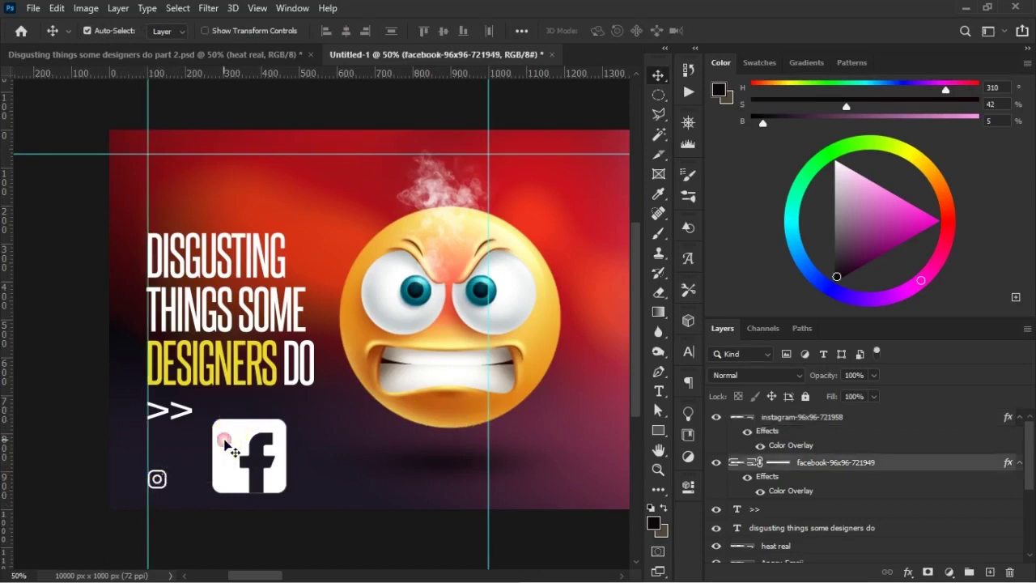
key(ctrl+t)
drag(290, 420, 179, 488)
click(289, 502)
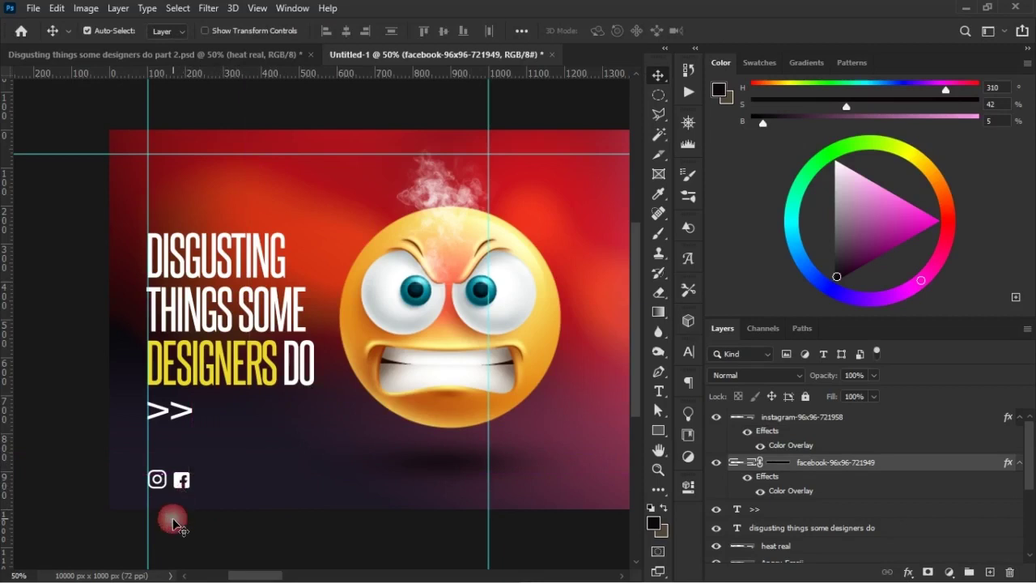
key(z)
drag(111, 397, 289, 567)
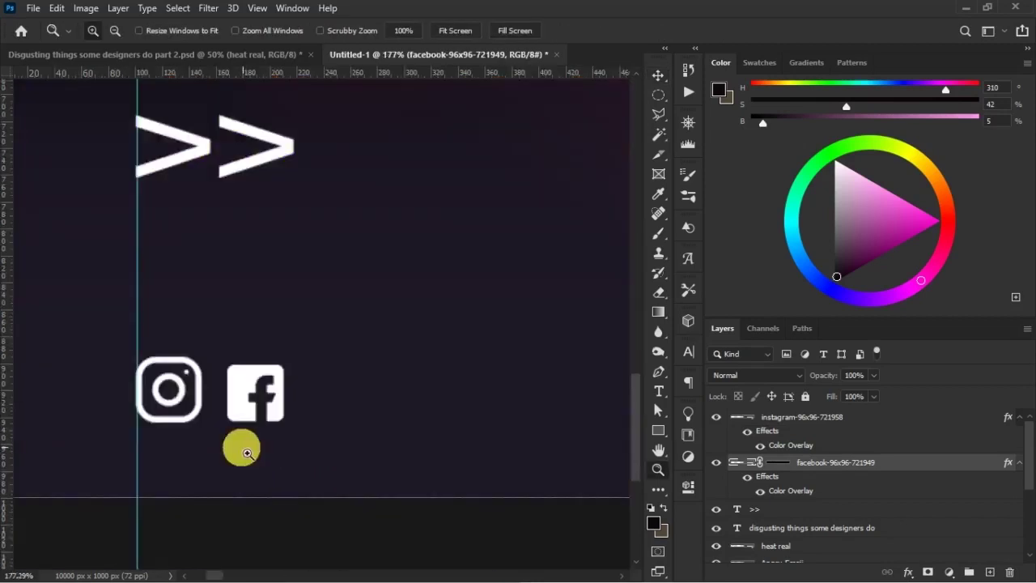
key(v)
drag(234, 382, 227, 379)
- Try enlarging the Facebook icon to about 287%, and undo the enlargement
key(ctrl+t)
drag(288, 428, 381, 363)
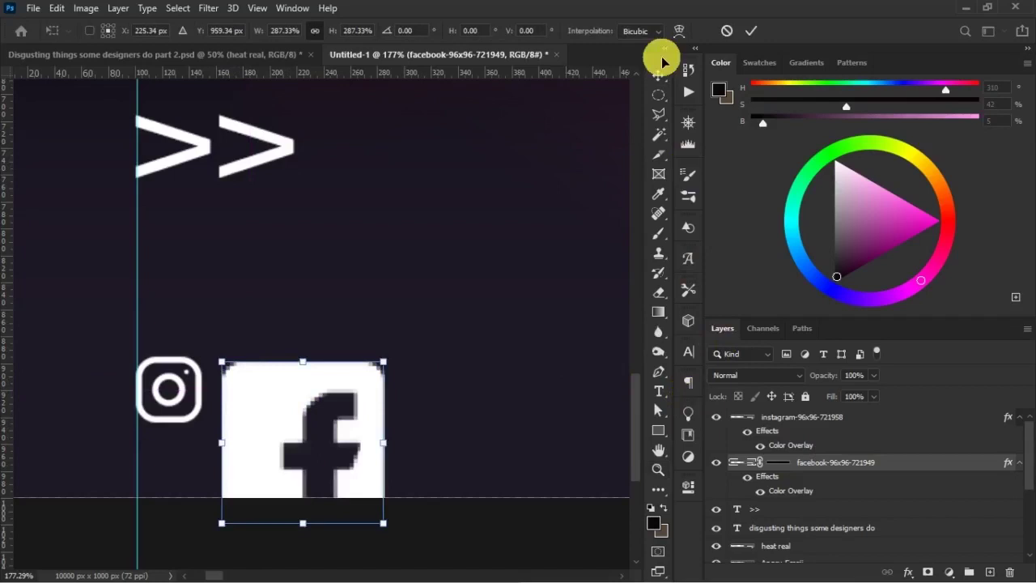
click(751, 31)
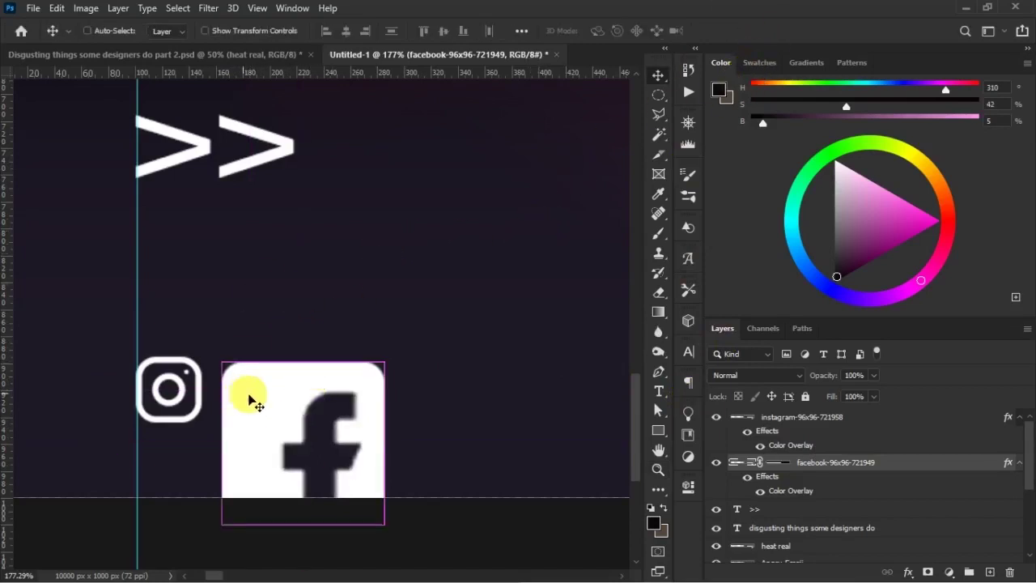
key(ctrl+z)
- Align the Facebook icon over the Instagram icon and enlarge it to about 121% so both are nearly equal in size
key(ctrl+t)
drag(250, 398, 158, 378)
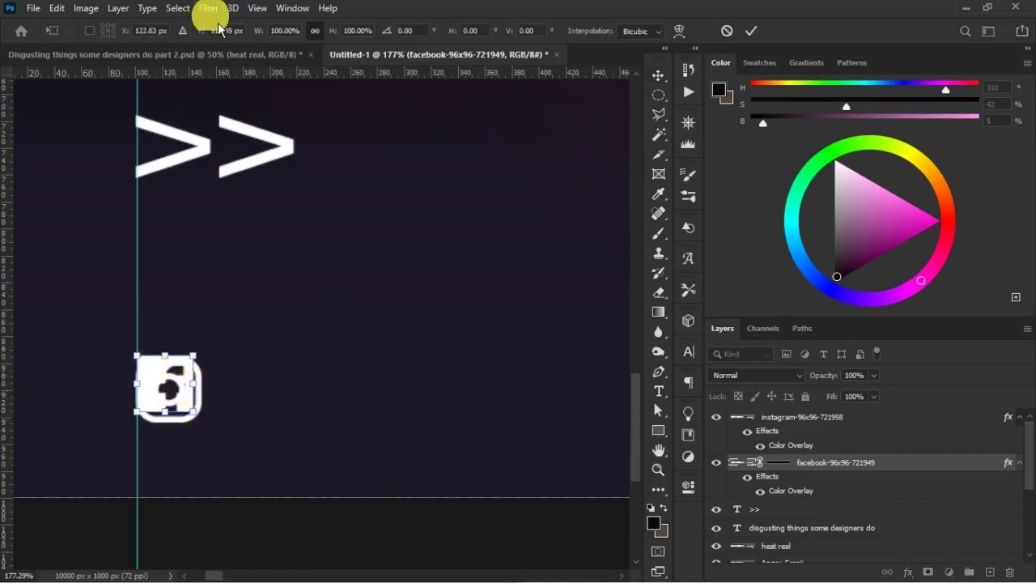
drag(193, 414, 214, 435)
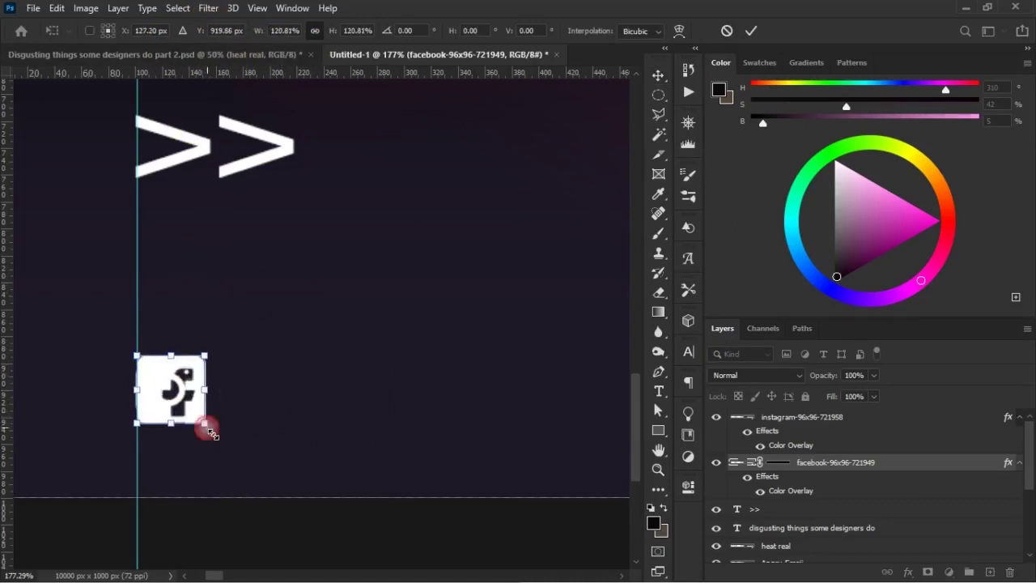
click(751, 30)
- Shift the Facebook icon right off the Instagram icon, leaving a small gap between the two
key(shift+Right)
key(shift+Right)
key(shift+Right)
key(shift+Right)
key(shift+Right)
key(shift+Right)
key(shift+Right)
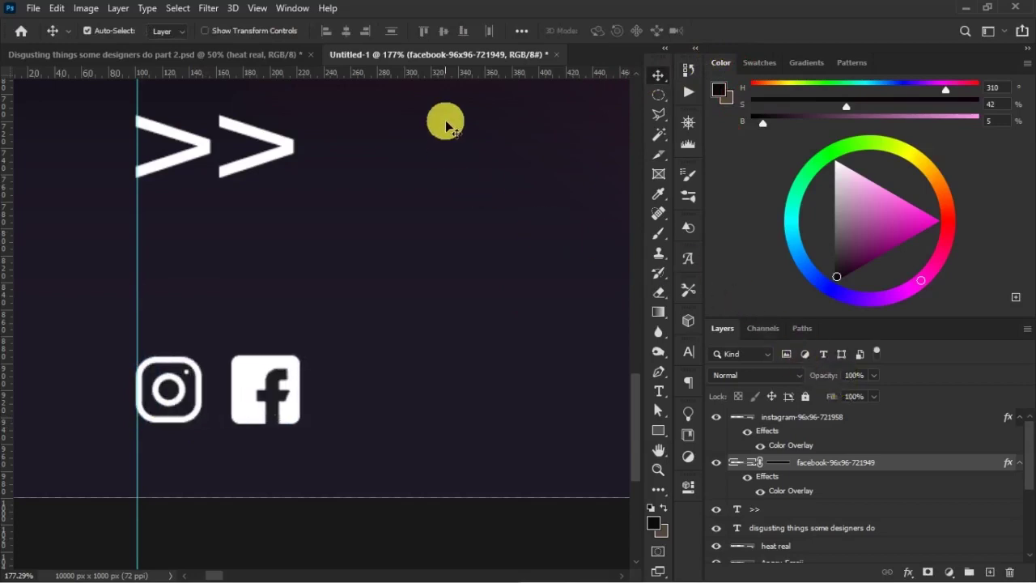
drag(411, 81, 411, 6)
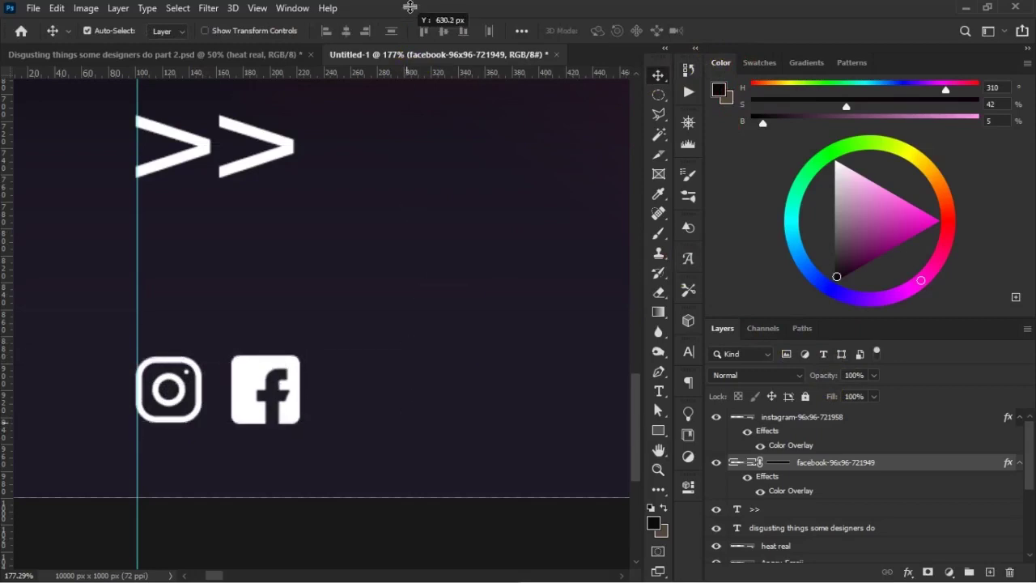
key(ctrl+minus)
key(ctrl+minus)
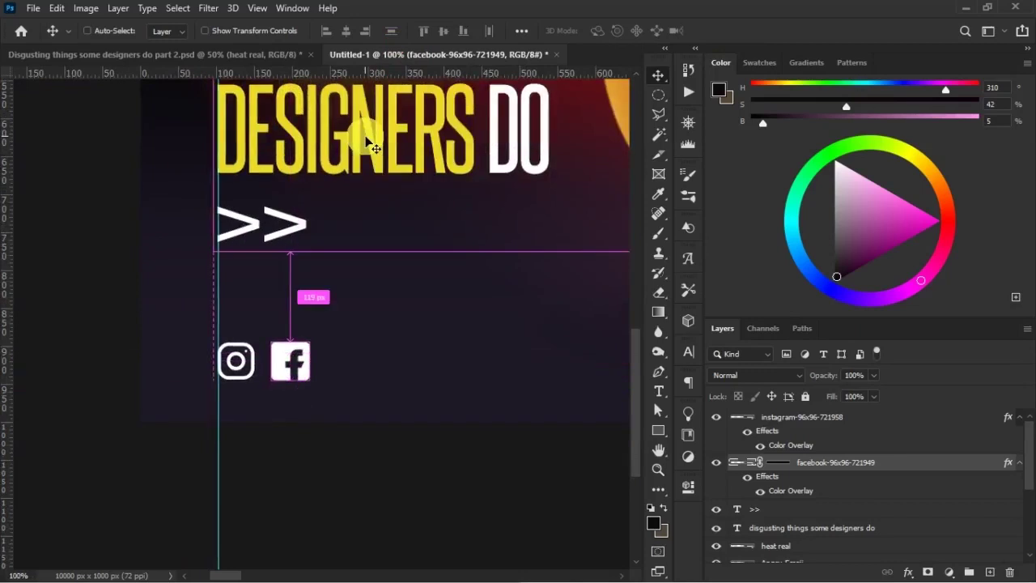
key(ctrl+minus)
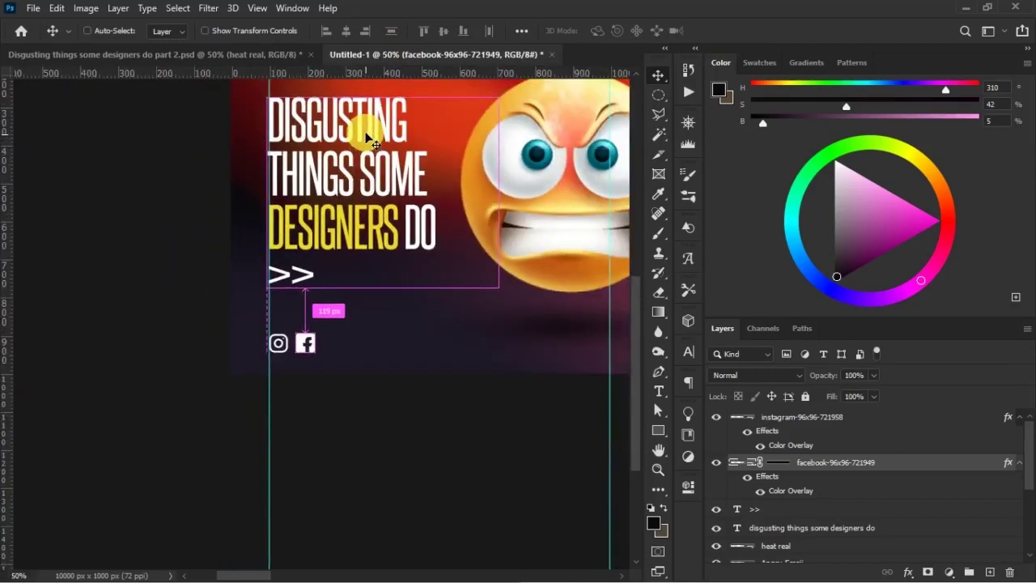
key(Left)
key(Left)
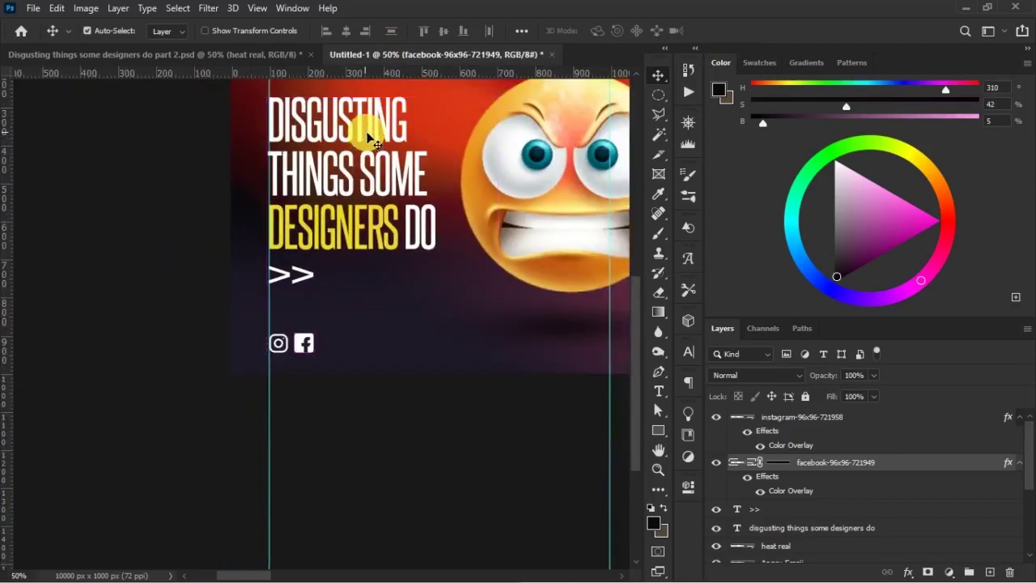
- Group the Instagram and Facebook layers as SOCIAL MEDIA and scale the group down slightly
shift+click(886, 418)
key(ctrl+g)
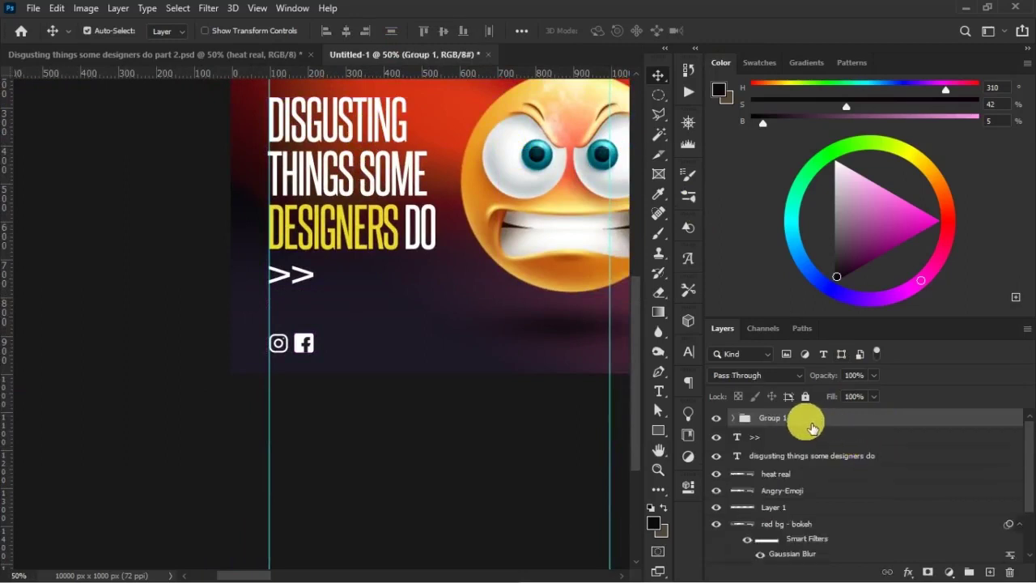
double_click(791, 422)
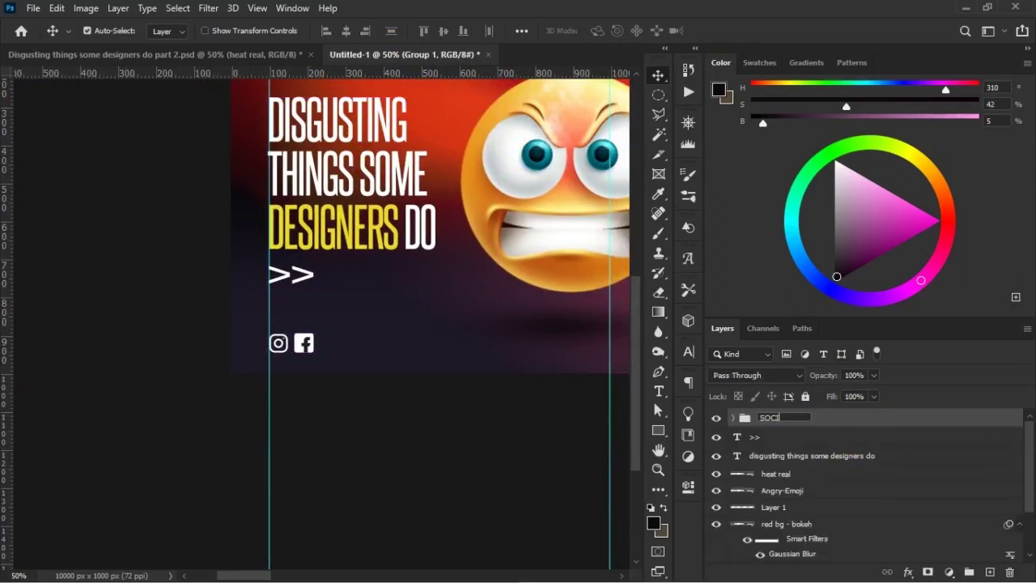
text(SOCIAL MEDIA)
key(Return)
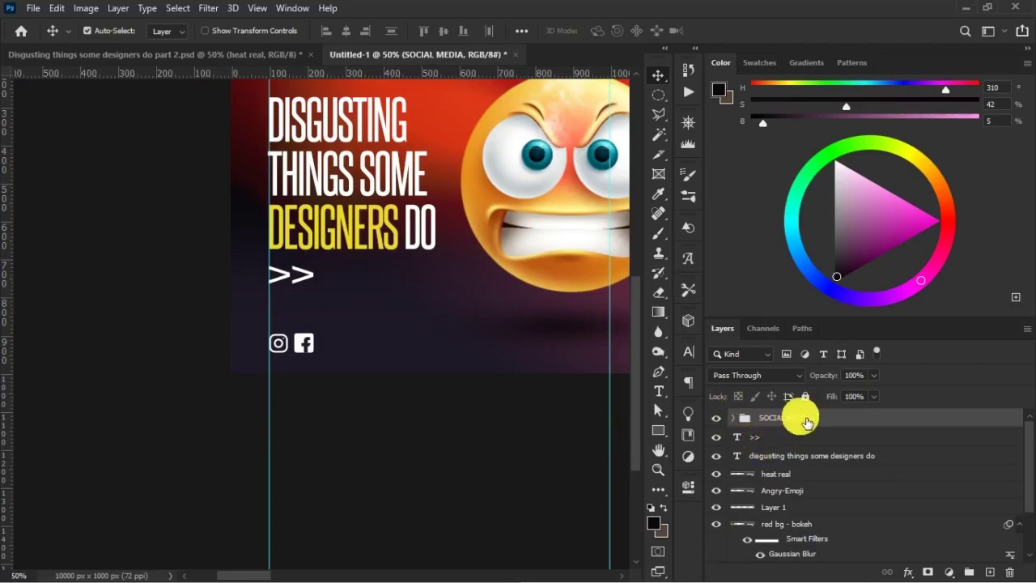
key(ctrl+t)
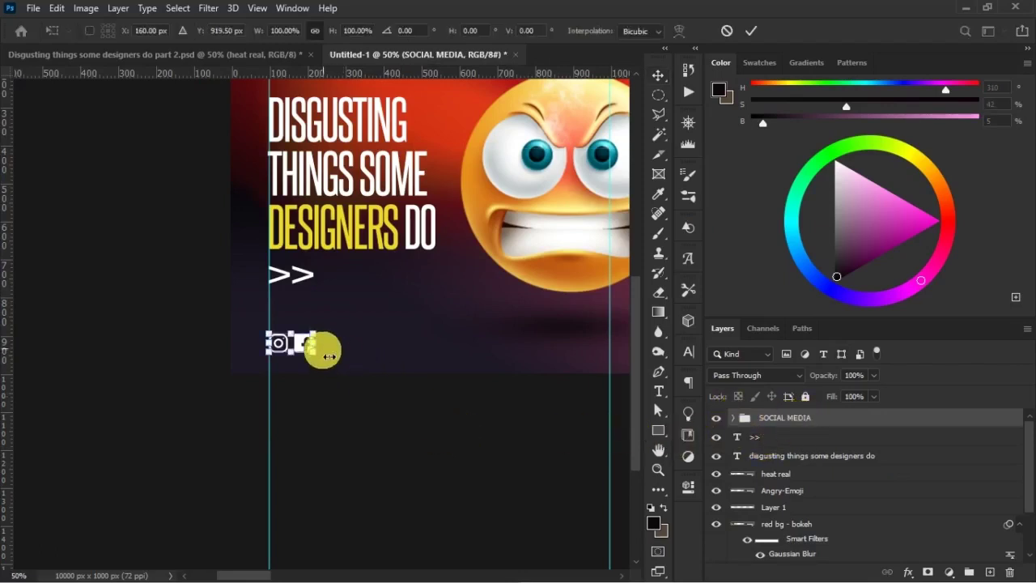
drag(317, 337, 306, 341)
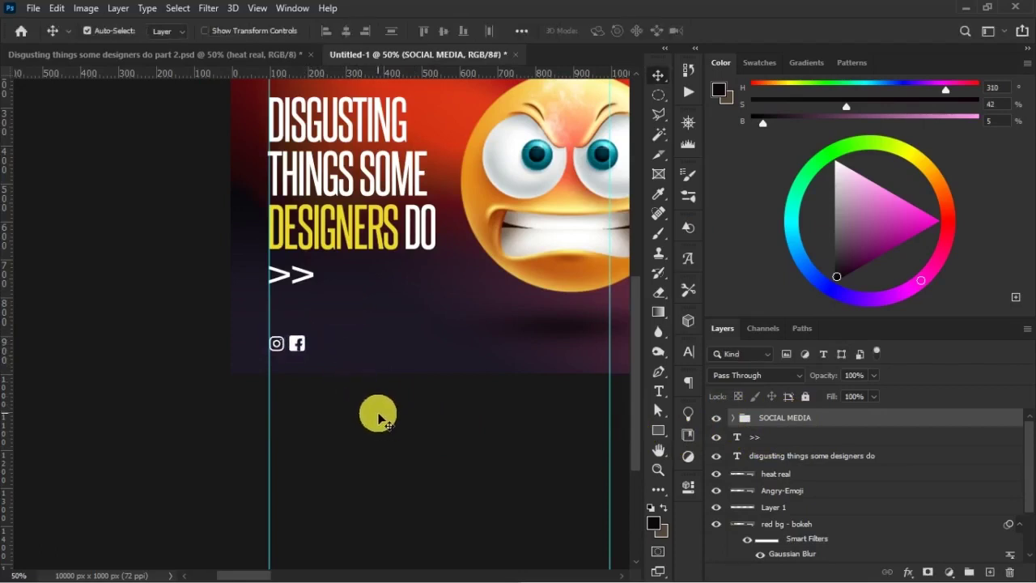
- Add a new layer in the SOCIAL MEDIA group and draw a text box about 340 px wide right of the Facebook icon
click(732, 418)
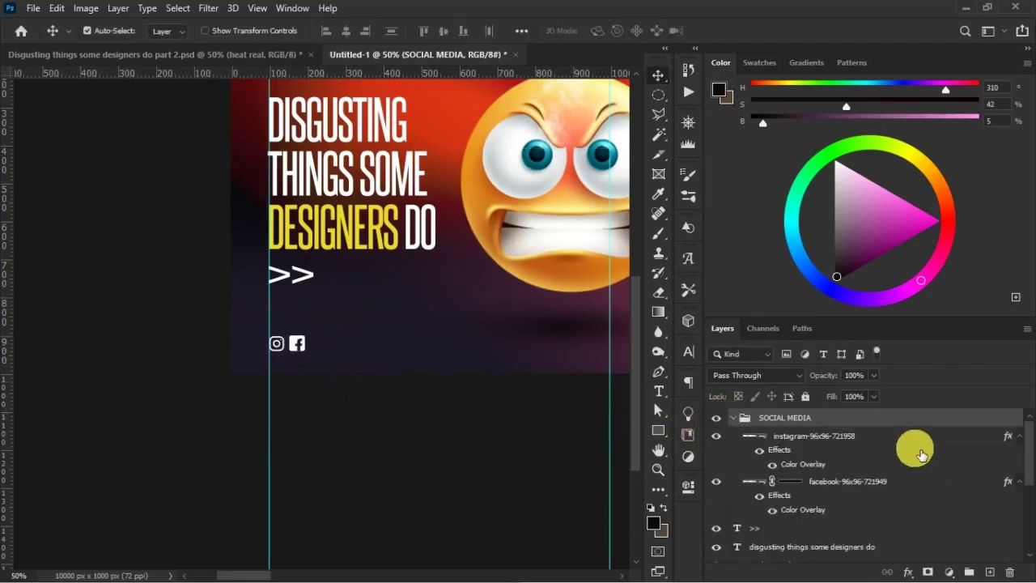
click(989, 572)
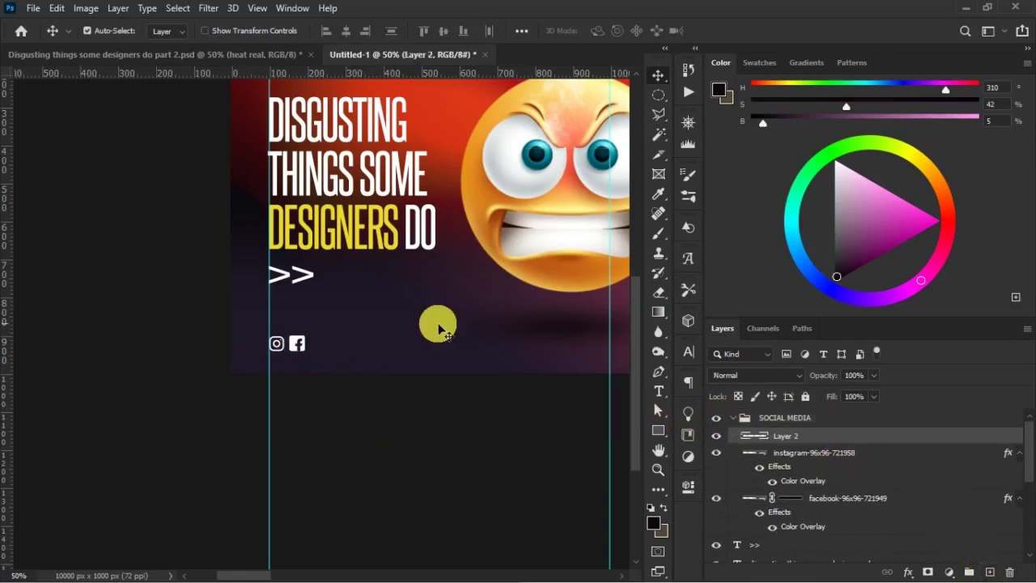
key(z)
drag(267, 300, 457, 438)
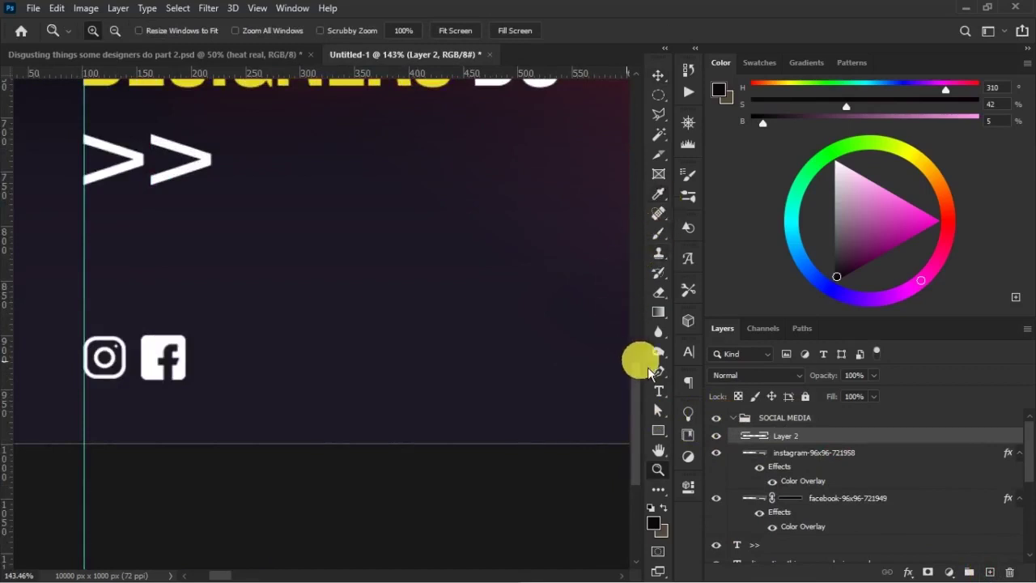
click(658, 393)
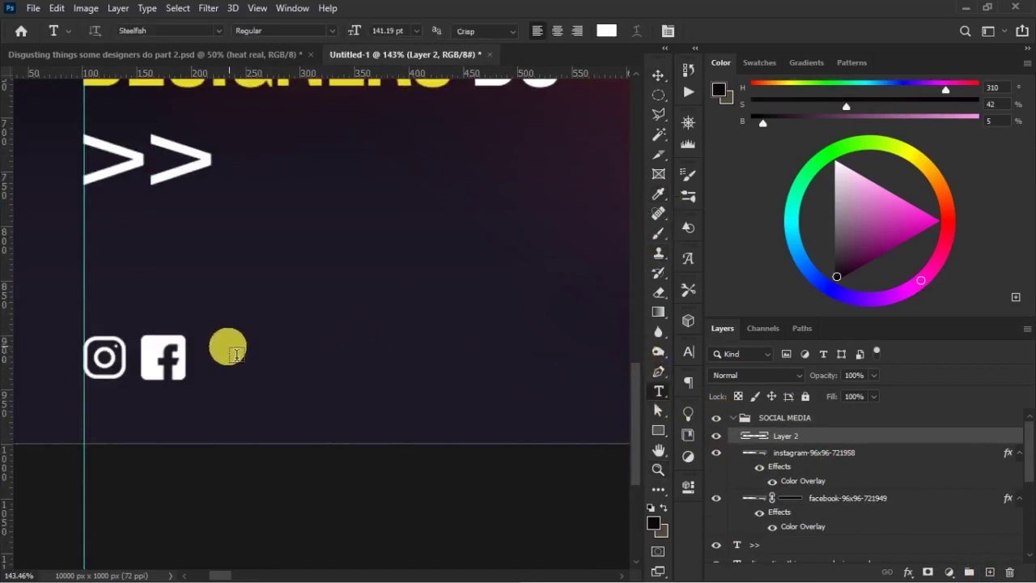
drag(227, 357, 593, 394)
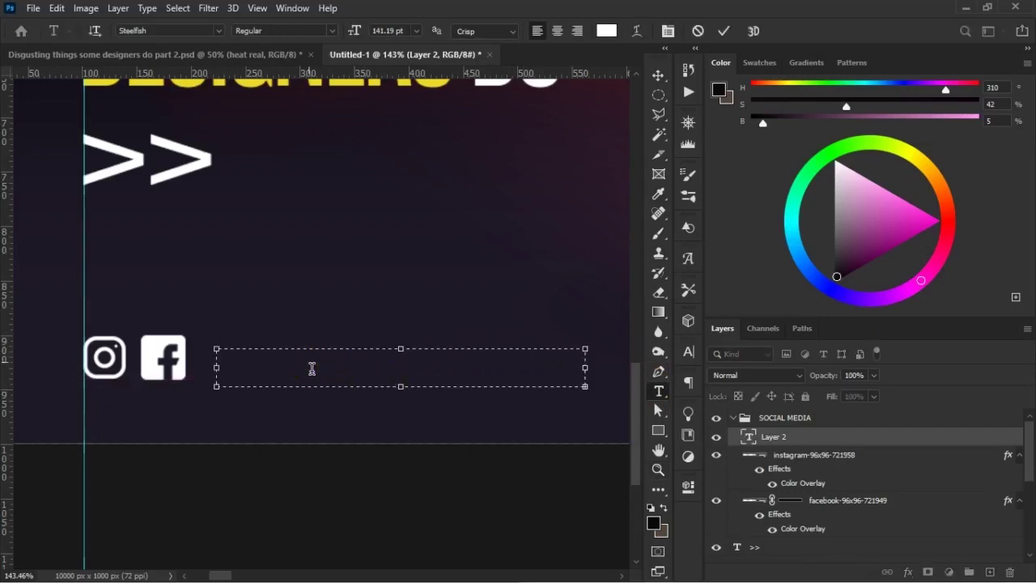
- Try the Montserrat font for the text box, and set the text size to 12 pt
click(225, 36)
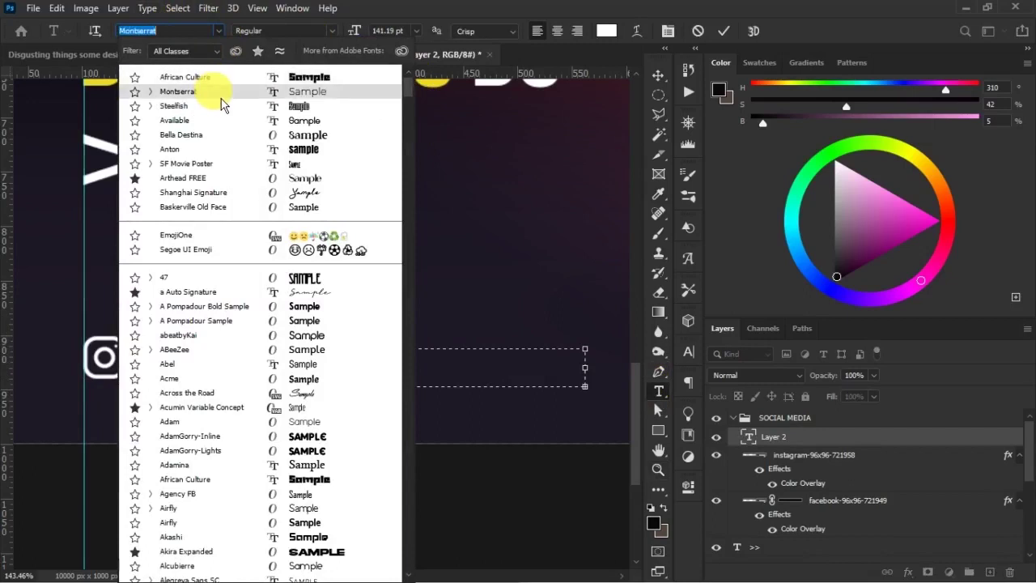
click(218, 92)
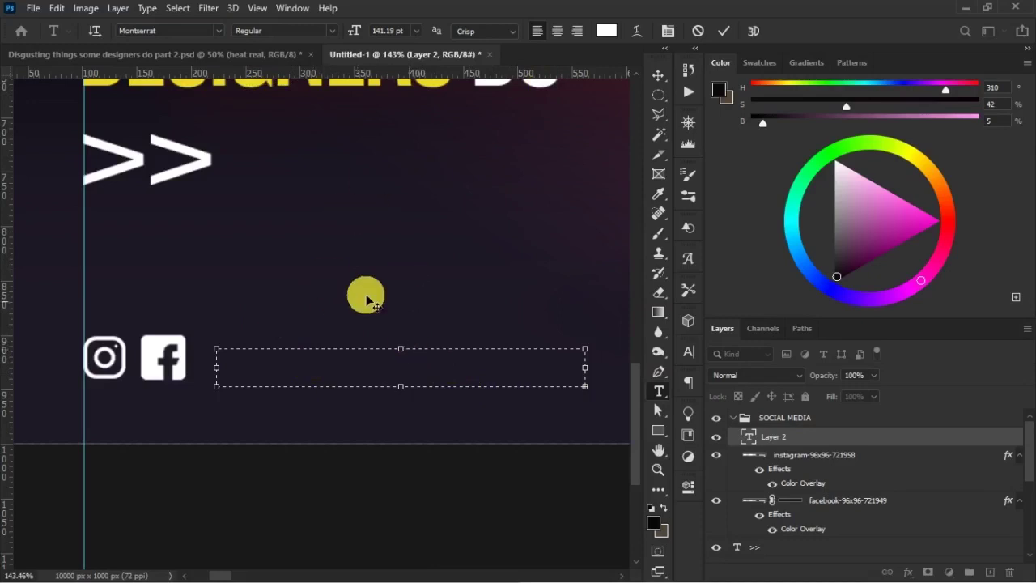
click(416, 31)
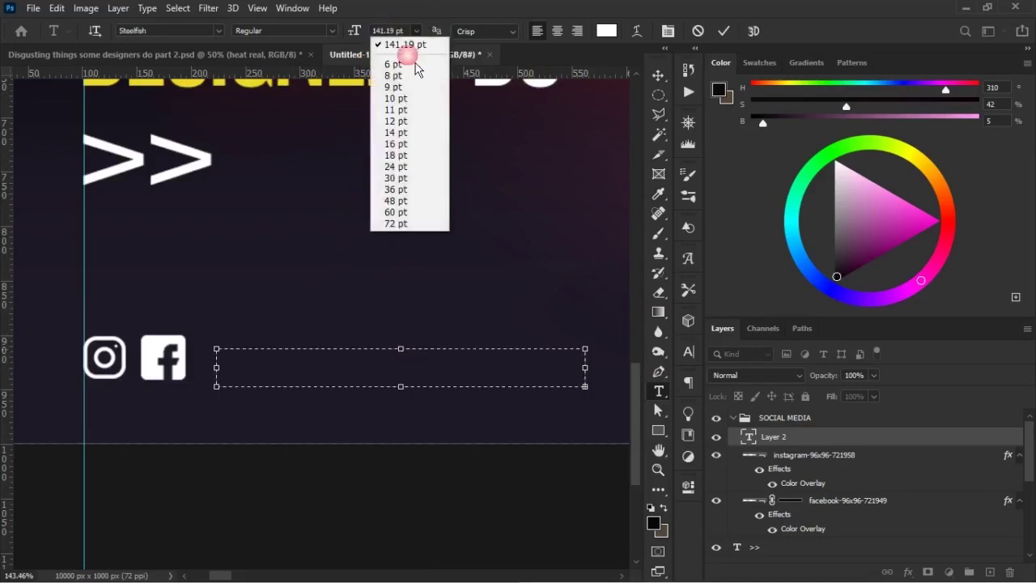
click(396, 120)
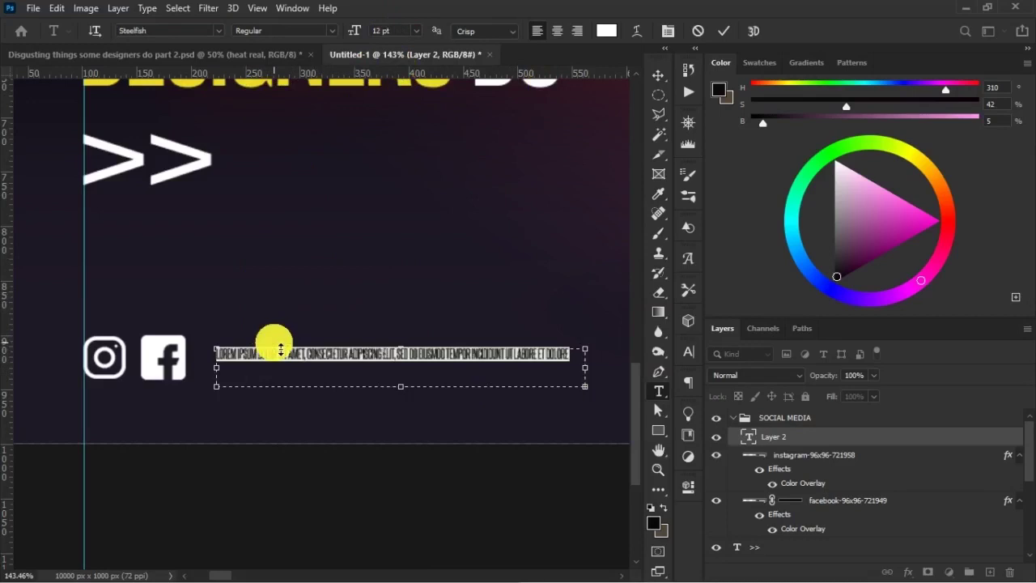
- Replace the placeholder text in the box with "officialCeoDesigns"
click(281, 349)
text(OFFIC)
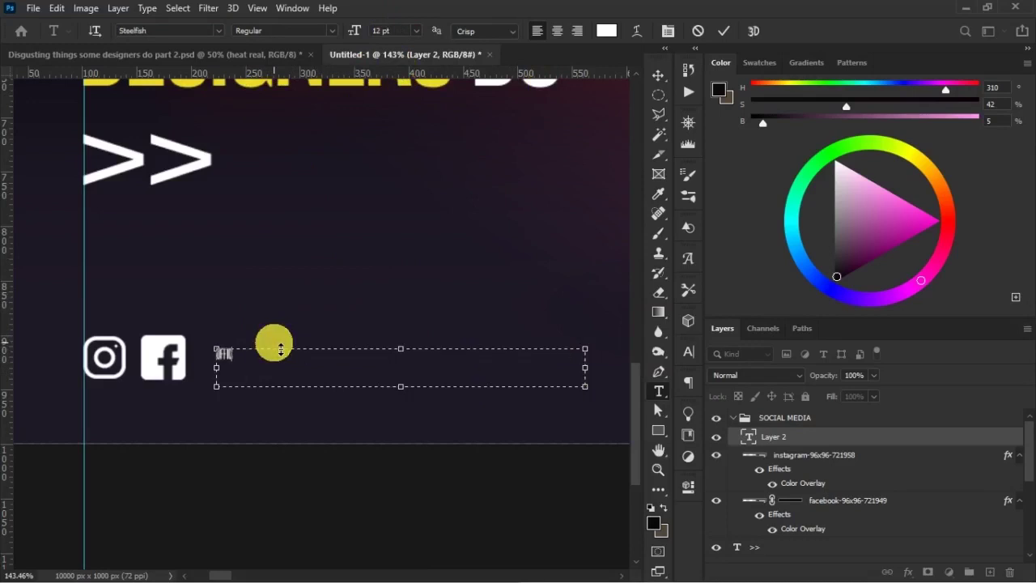
text(IALCEOD)
key(ctrl+Return)
key(v)
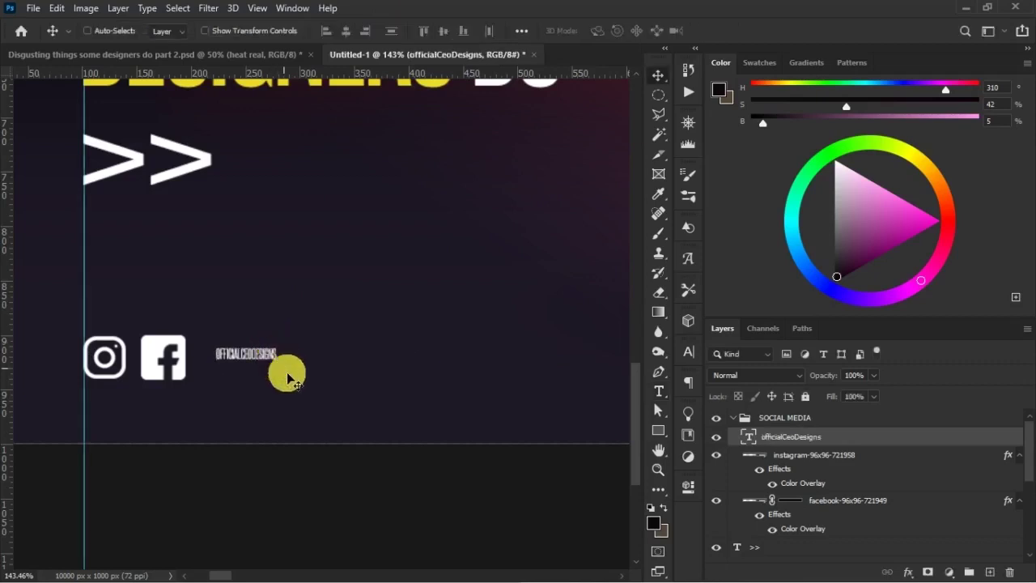
- Delete the officialCeoDesigns text layer from the SOCIAL MEDIA group
key(ctrl+t)
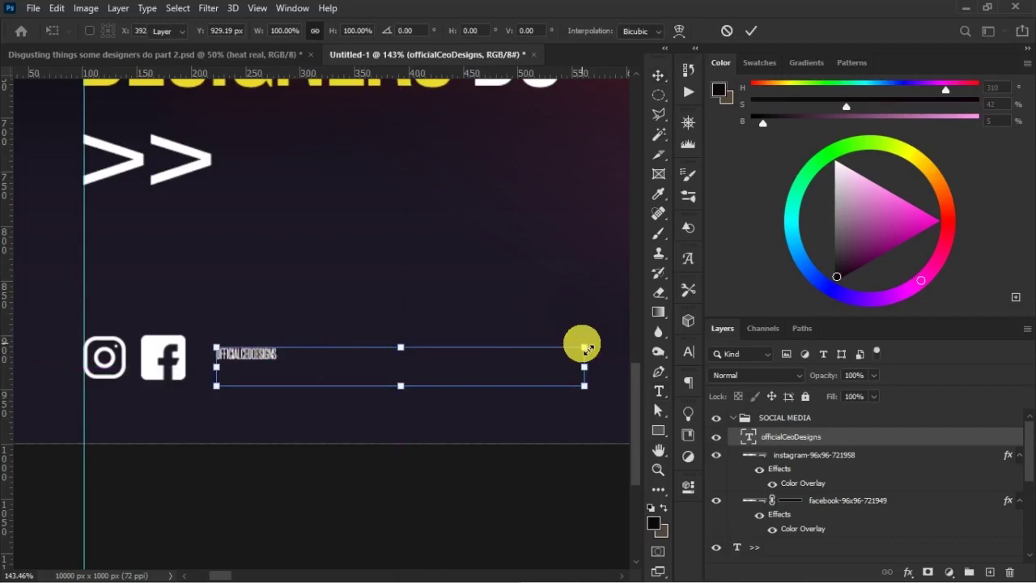
key(Return)
key(Delete)
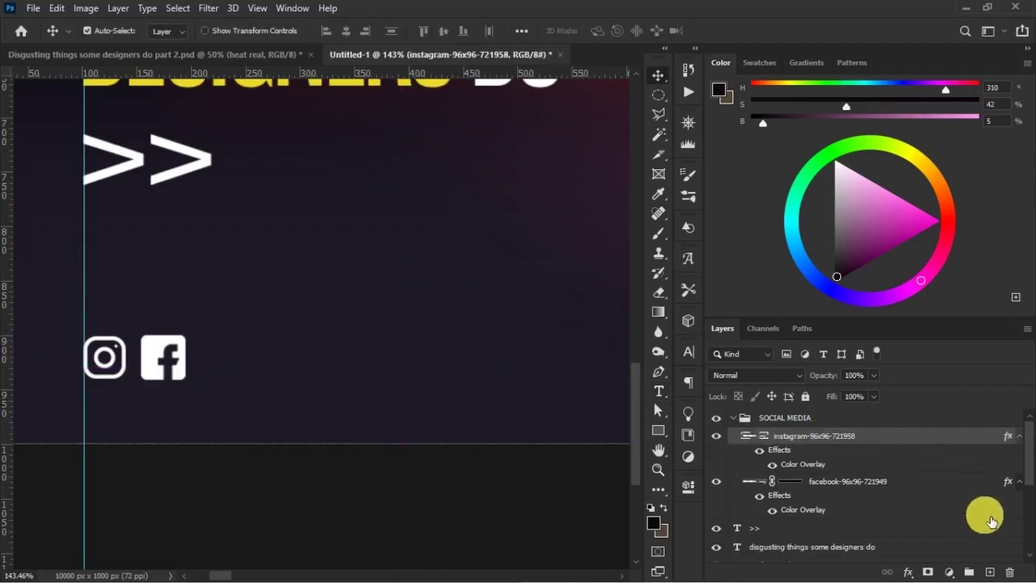
- Add a new layer in the SOCIAL MEDIA group and write "officialCeoDesigns" to the right of the Facebook icon
click(991, 571)
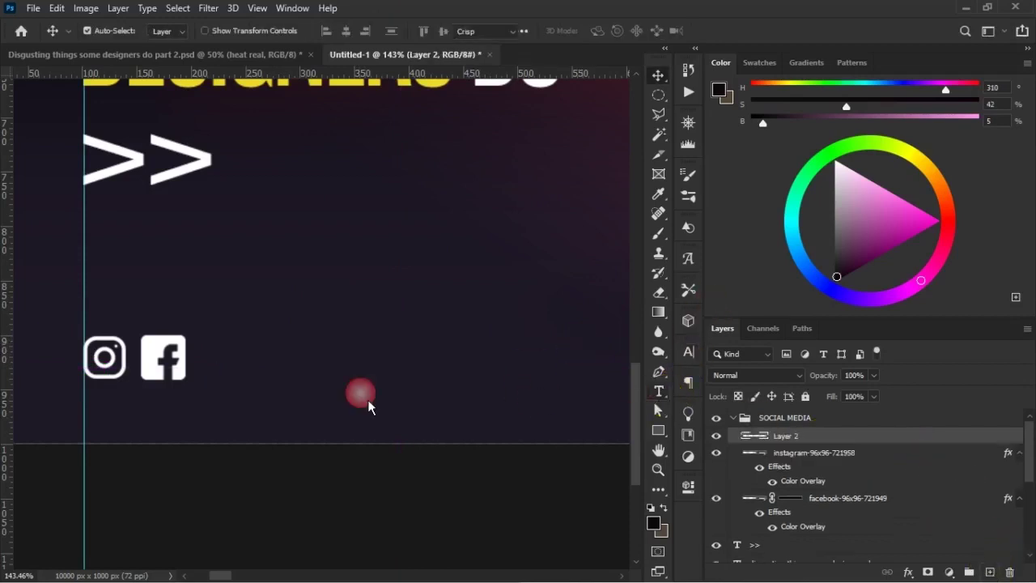
key(t)
click(206, 363)
click(215, 387)
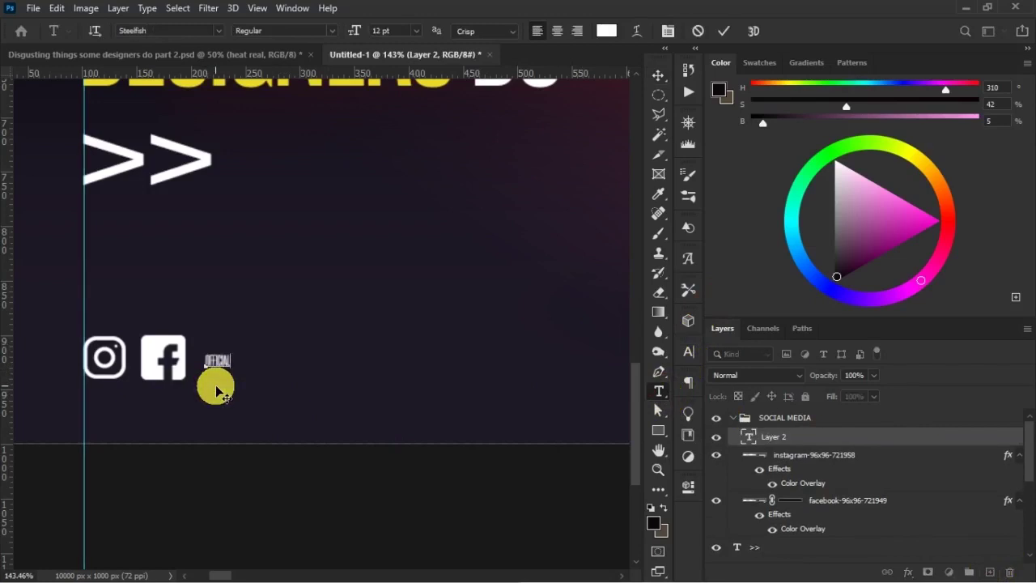
text(OFFICIALCEODESIGNs)
key(ctrl+Return)
key(v)
- Turn off All Caps for the officialCeoDesigns text and format it in Montserrat at 16 pt
click(688, 351)
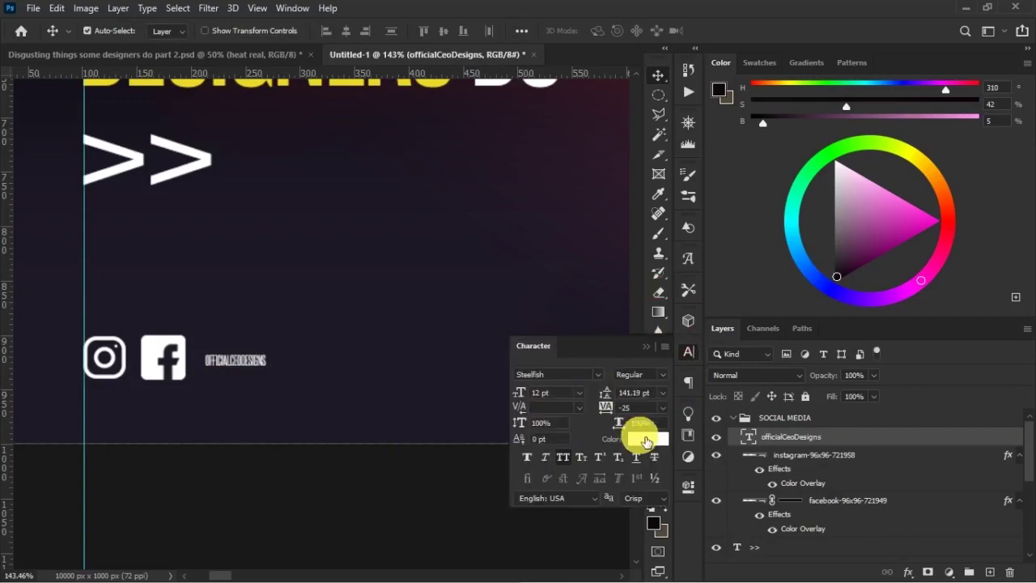
click(563, 456)
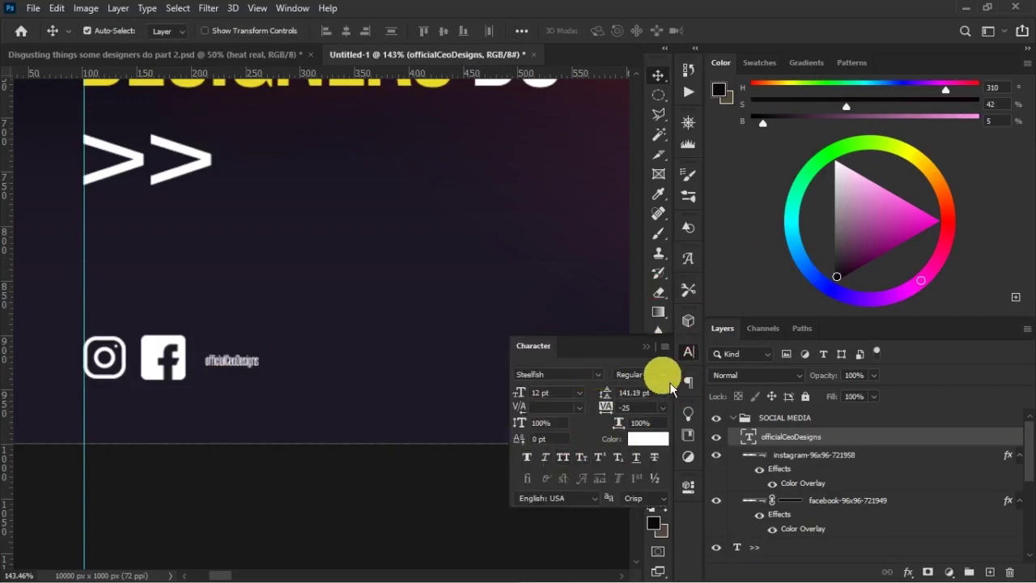
click(603, 382)
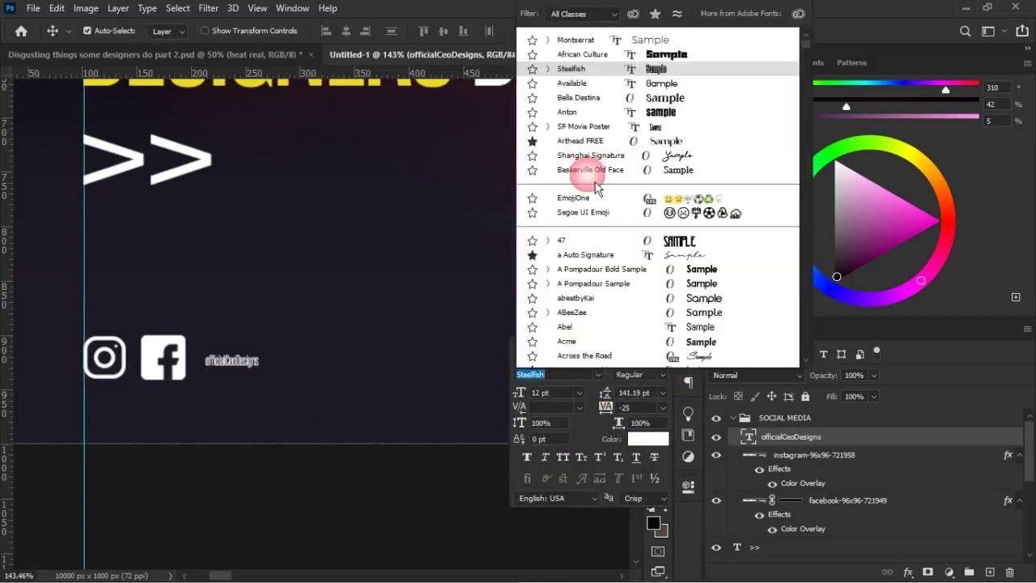
click(593, 38)
click(578, 391)
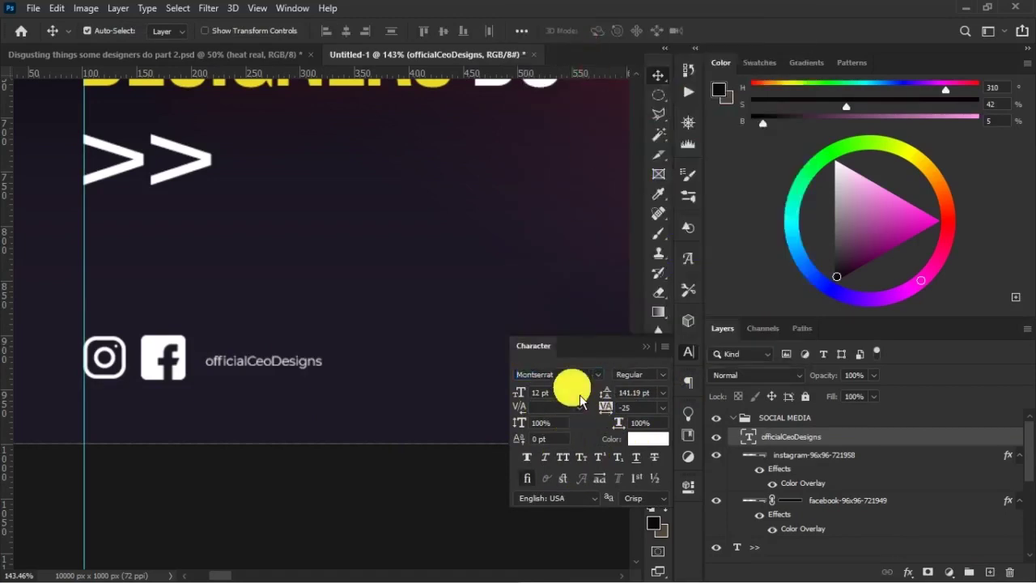
click(564, 306)
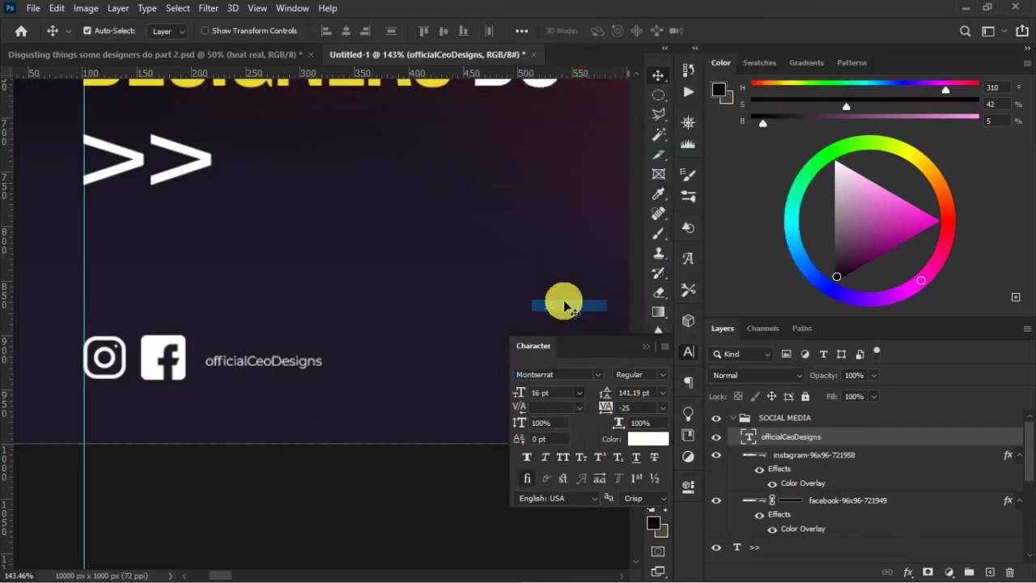
- Compare the handle text with the finished reference document and set its tracking to 0
click(198, 59)
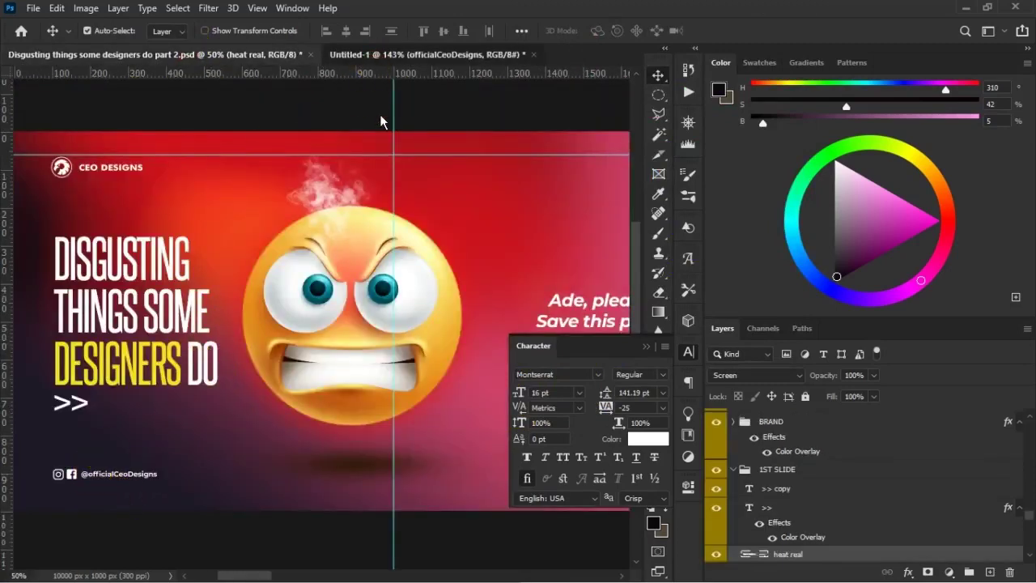
click(382, 55)
click(662, 407)
click(649, 321)
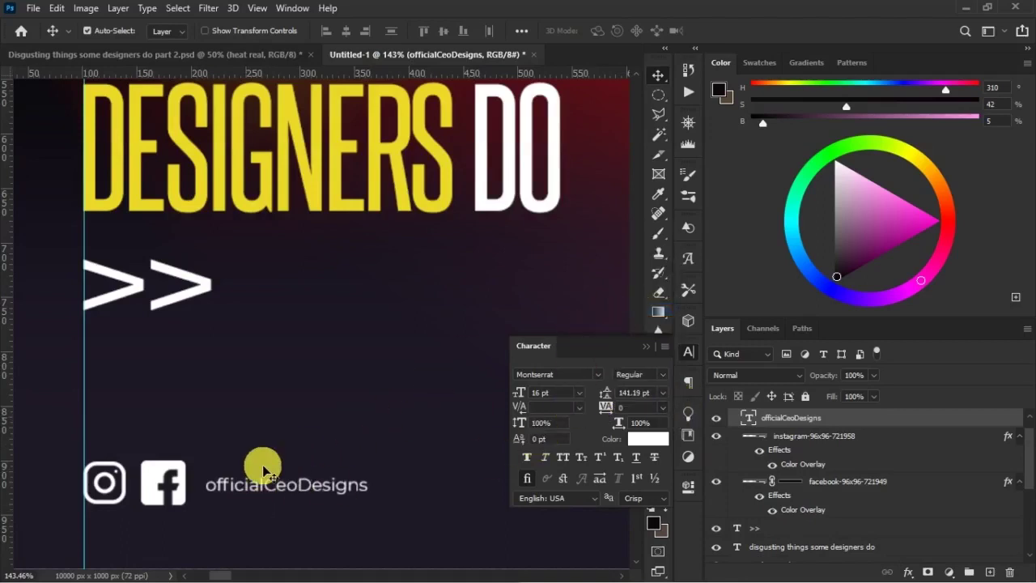
- Move the handle text slightly closer to the Facebook icon and scale it up to about 20.73 pt
drag(251, 495, 245, 495)
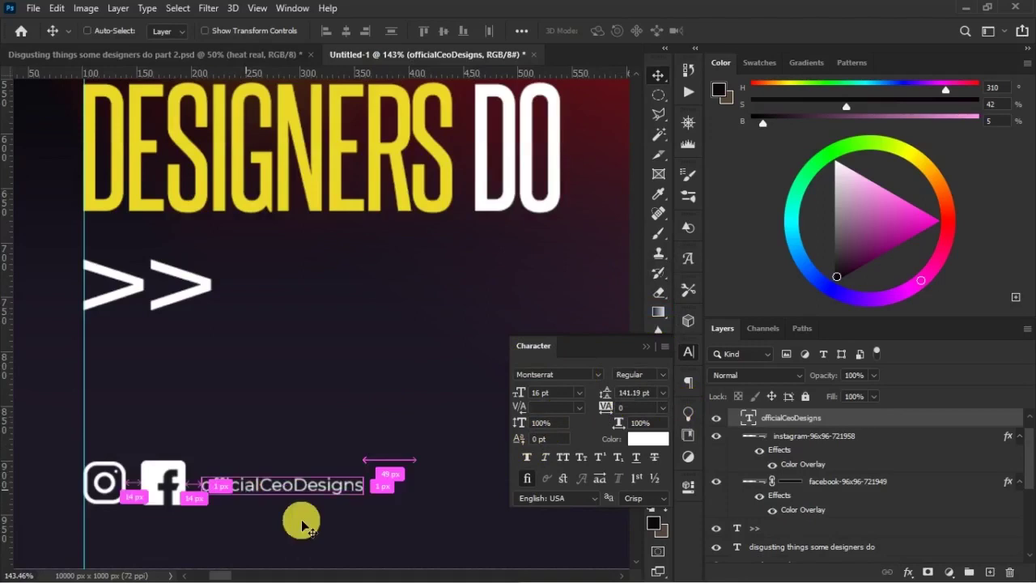
key(ctrl+t)
drag(366, 476, 415, 473)
key(Return)
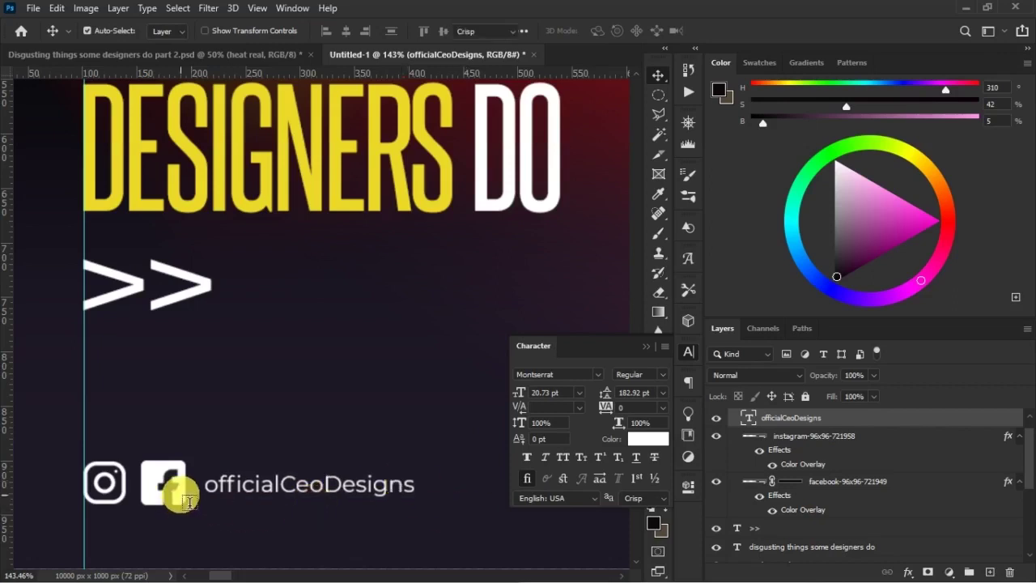
- Add "@" in front of the handle text and set its font style to Semi Bold
double_click(207, 486)
click(218, 491)
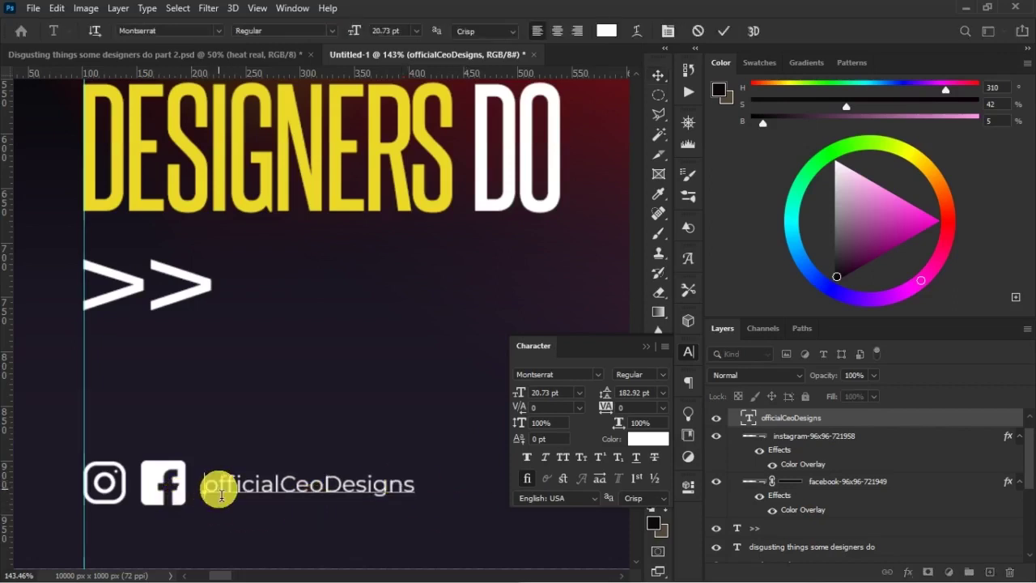
text(@)
key(ctrl+Return)
key(v)
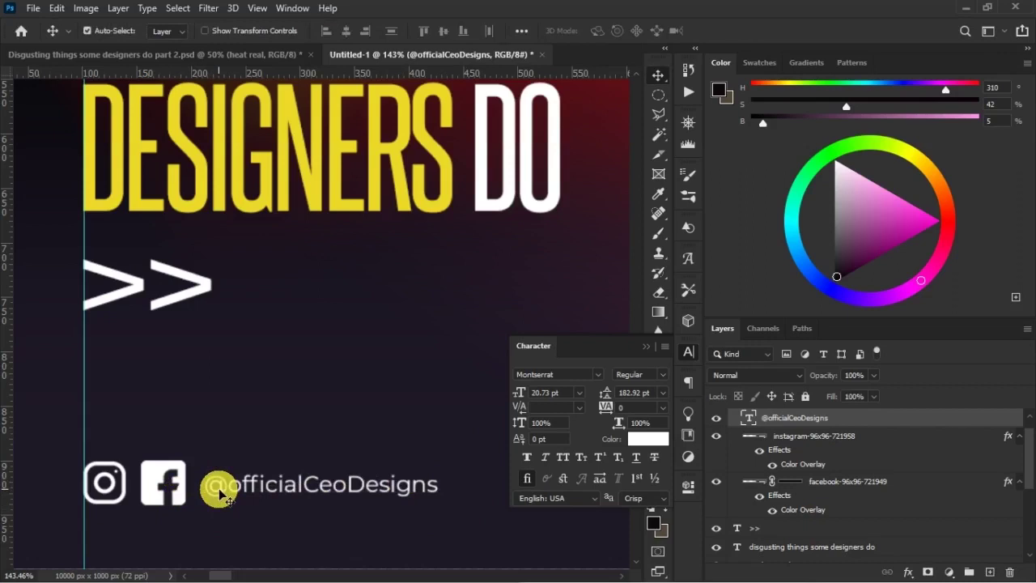
click(664, 377)
click(663, 279)
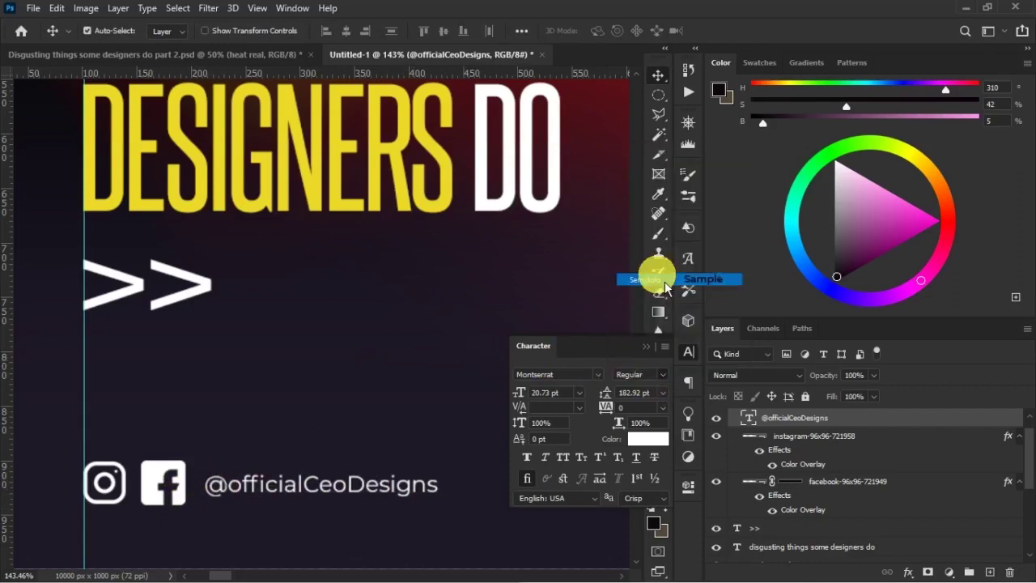
click(655, 341)
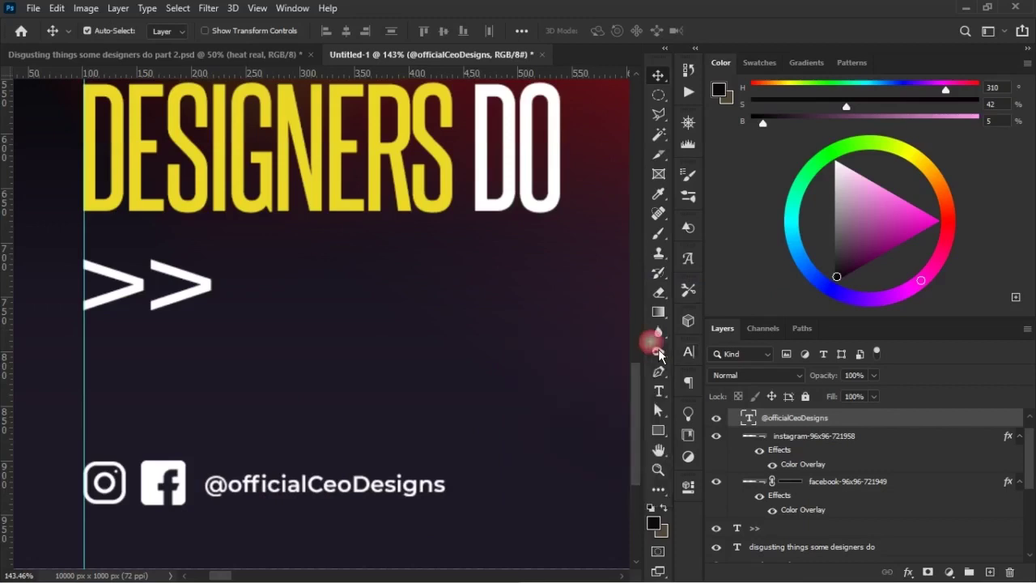
- Add an Outer Glow layer style to the Angry-Emoji layer
scroll(590, 379, down, 4)
scroll(590, 380, down, 2)
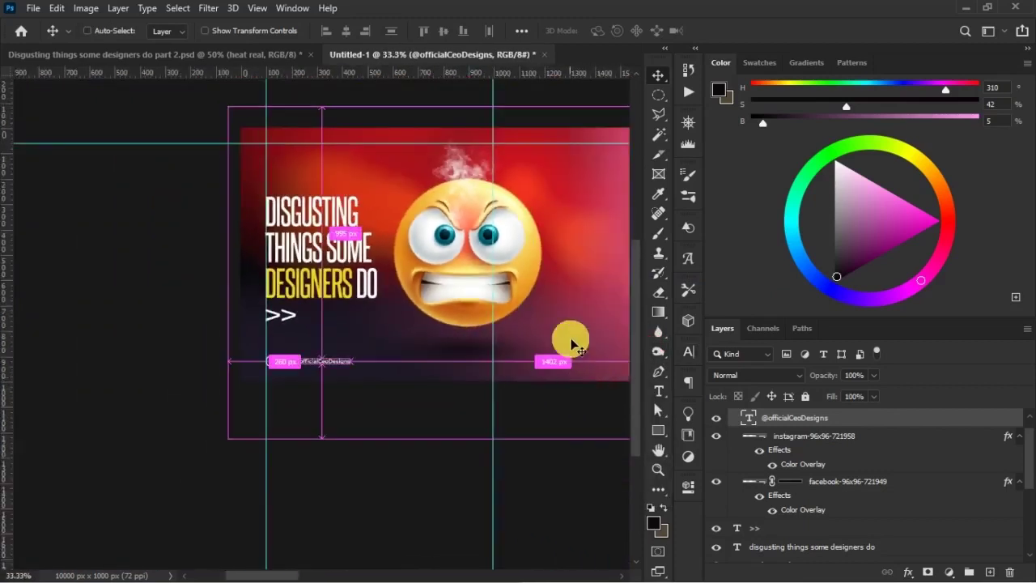
scroll(333, 263, up, 2)
scroll(334, 265, up, 1)
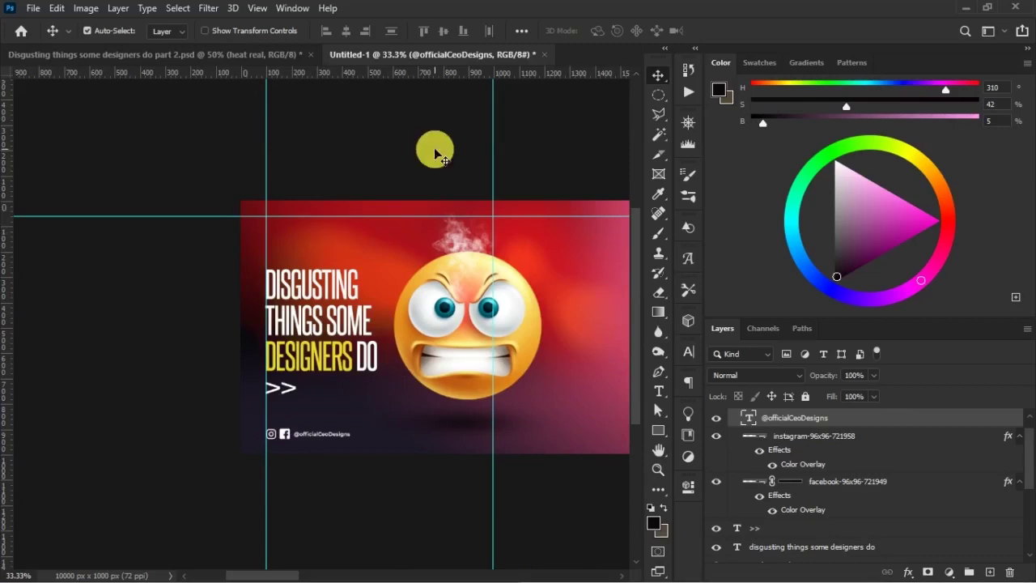
key(ctrl+plus)
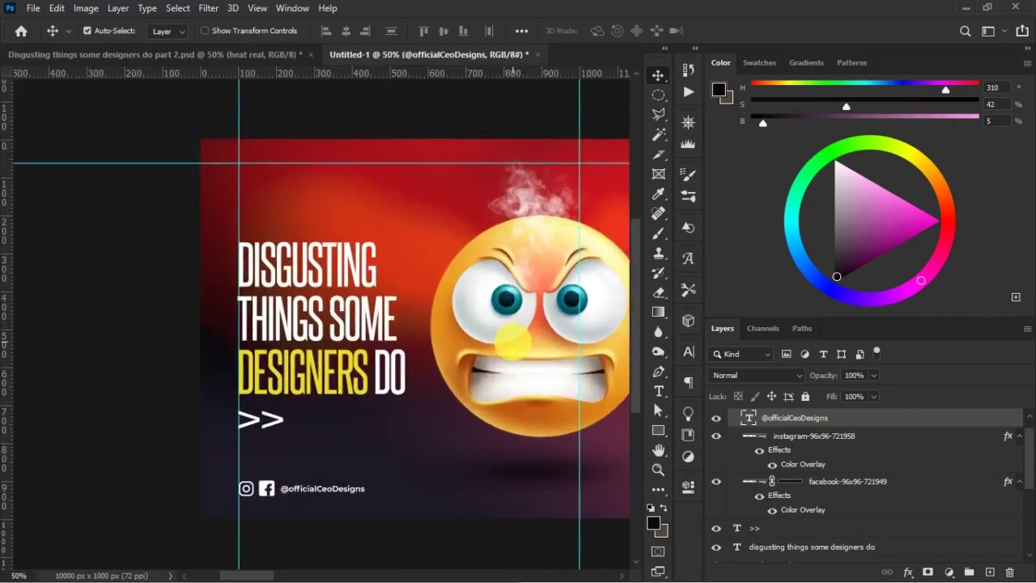
click(508, 346)
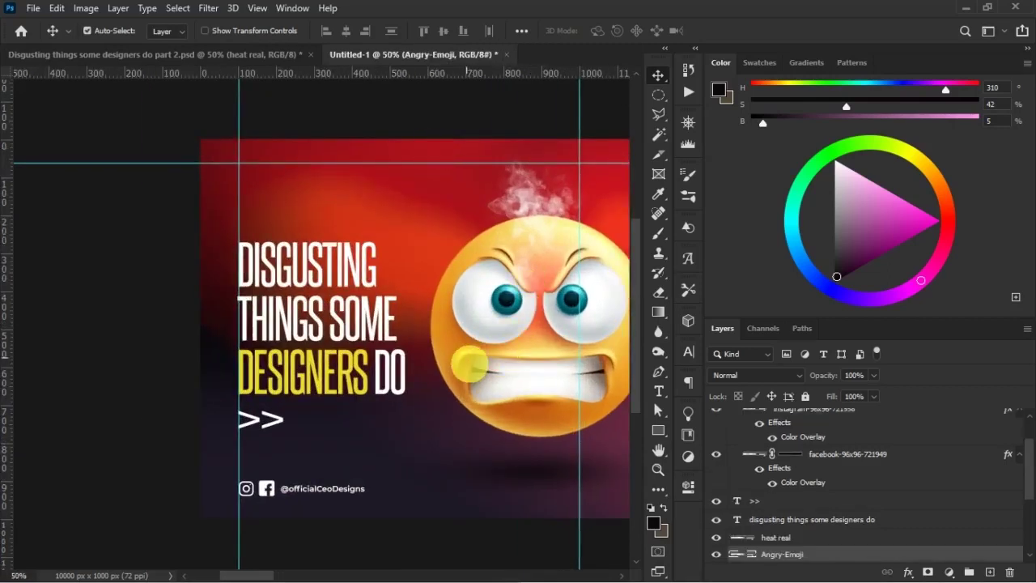
scroll(958, 544, down, 1)
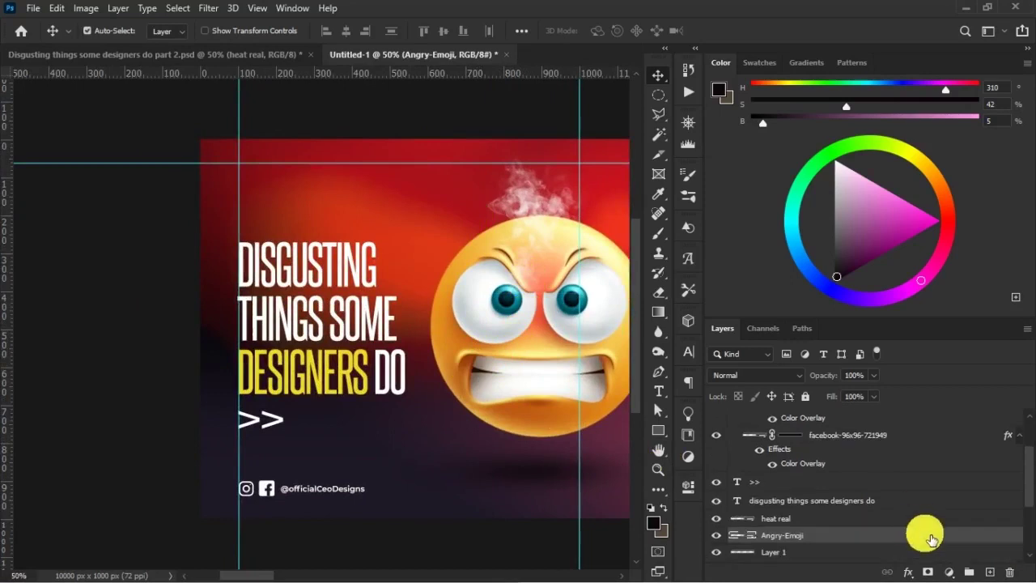
double_click(931, 539)
drag(644, 162, 773, 121)
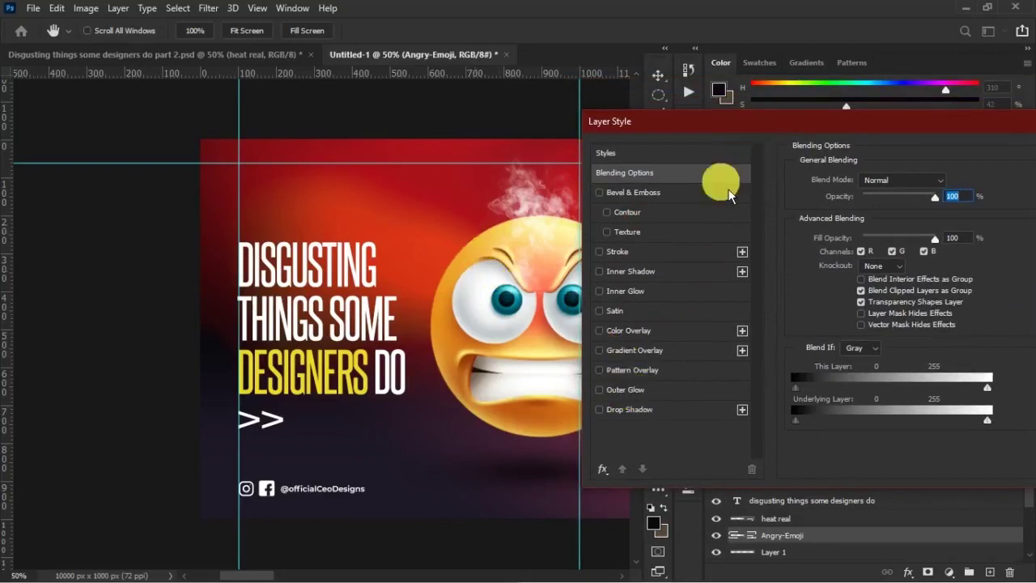
click(627, 389)
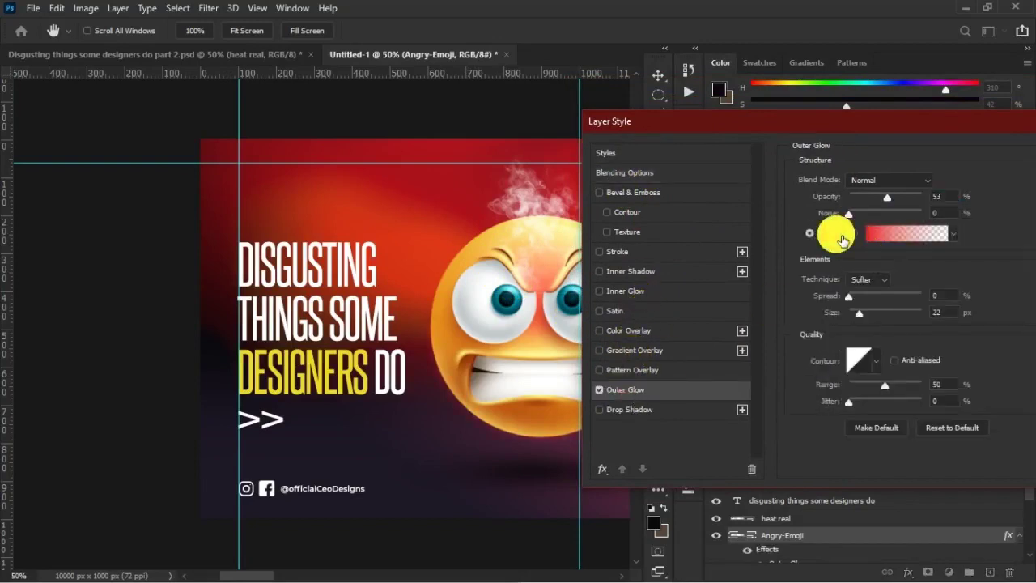
- Set the outer glow's color to a darker red near #c81610, starting from a color sampled off the background
click(839, 236)
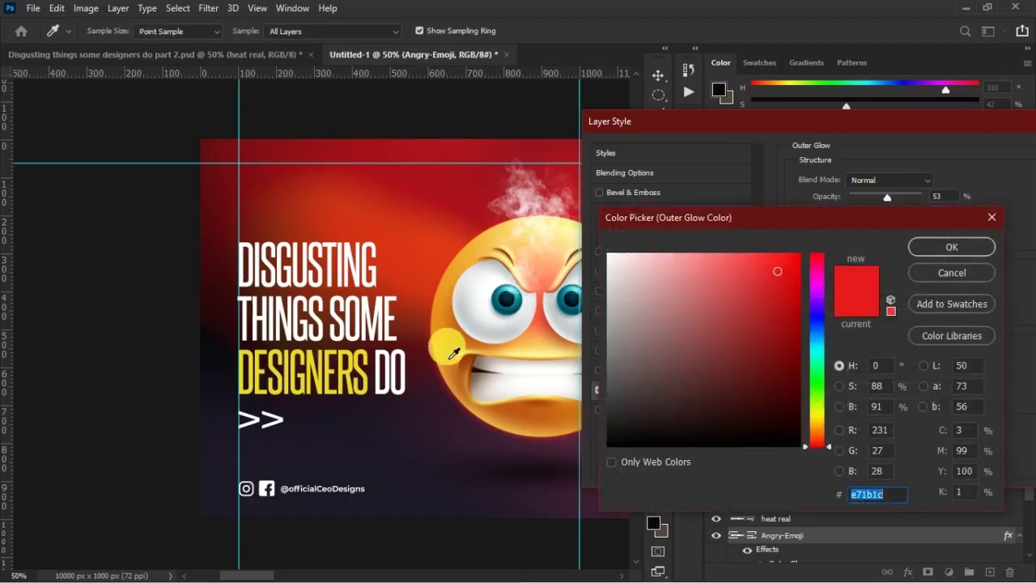
click(446, 230)
mouse_move(784, 306)
mouse_down()
mouse_move(777, 280)
mouse_move(776, 299)
mouse_move(761, 287)
mouse_move(801, 302)
mouse_move(793, 298)
mouse_up()
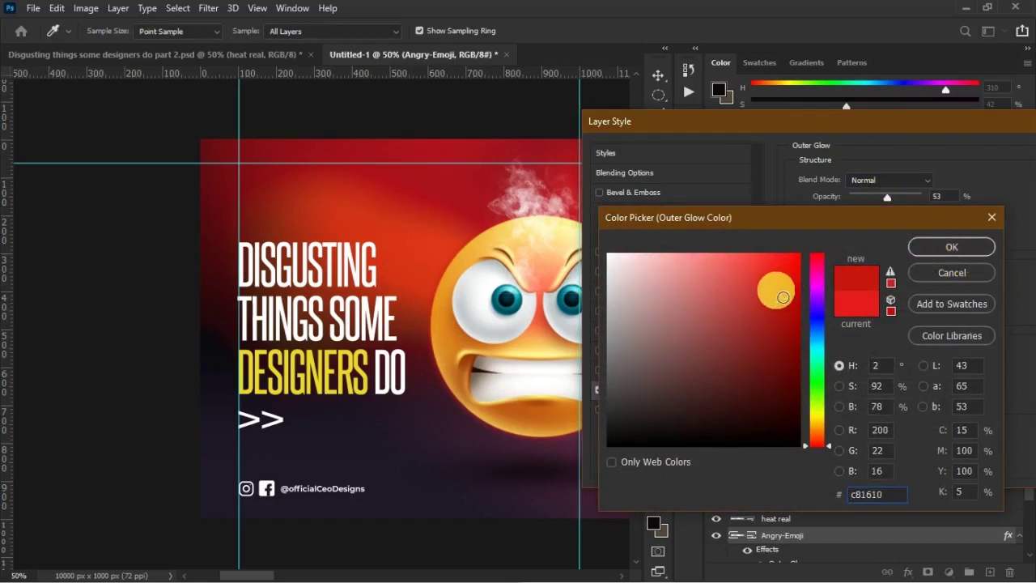
click(952, 247)
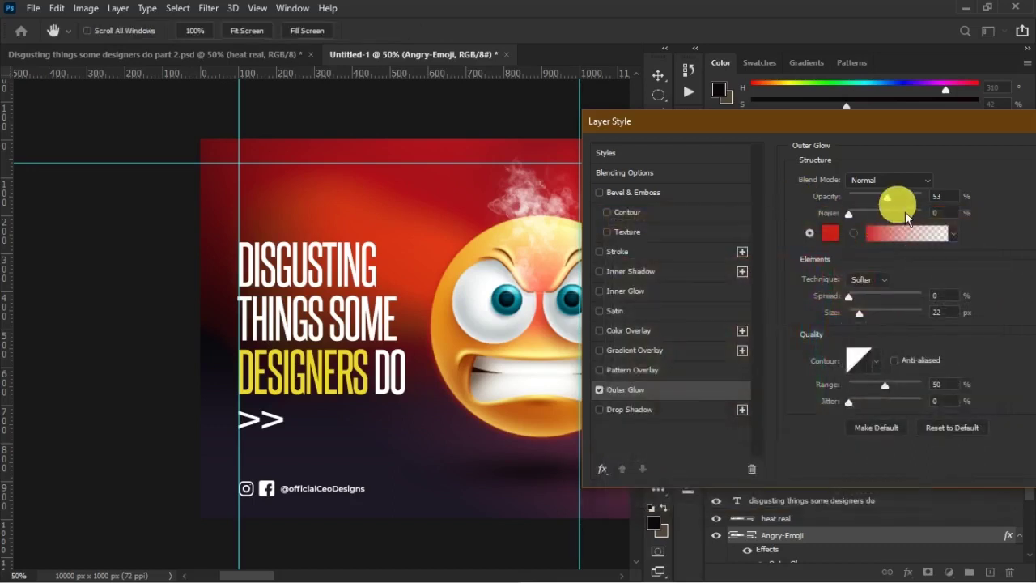
- Set the outer glow's opacity to 45% and its size to about 35 px, and apply the layer style
click(860, 312)
drag(870, 320, 871, 320)
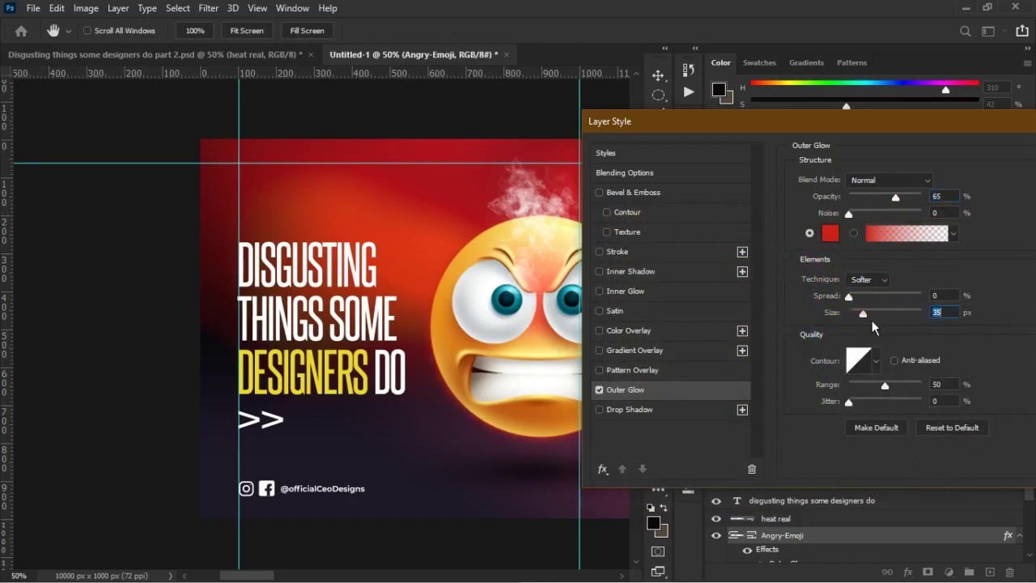
drag(895, 202, 881, 202)
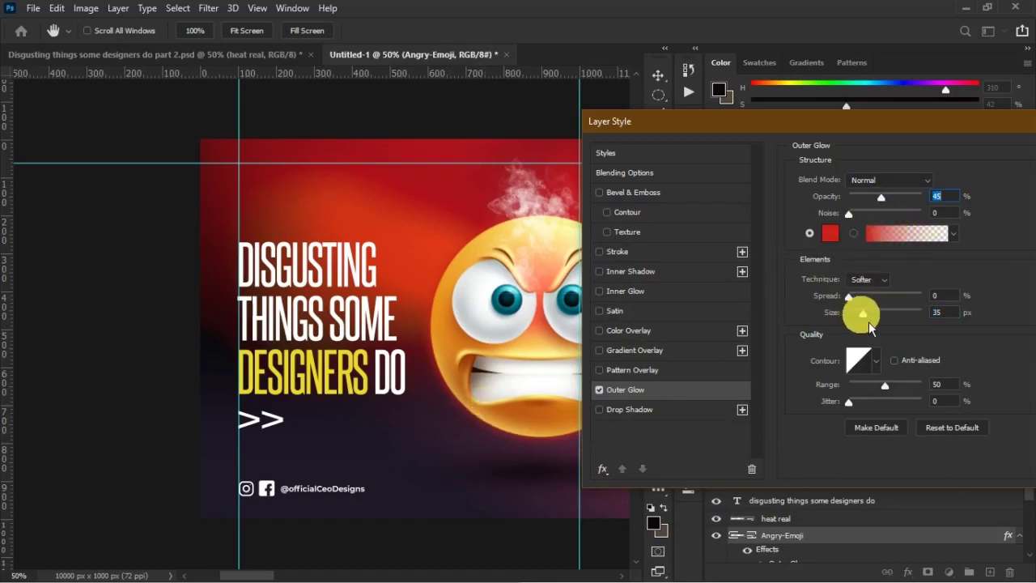
drag(876, 322, 872, 324)
key(Return)
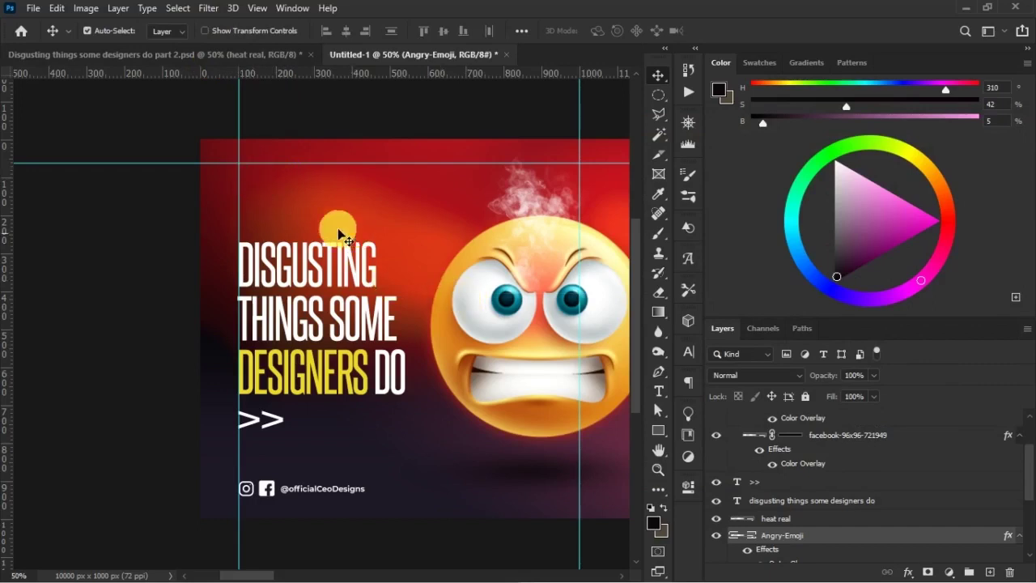
- Copy the BRAND group from the "Disgusting things some designers do part 2.psd" document and paste it above the SOCIAL MEDIA group in Untitled-1
click(200, 58)
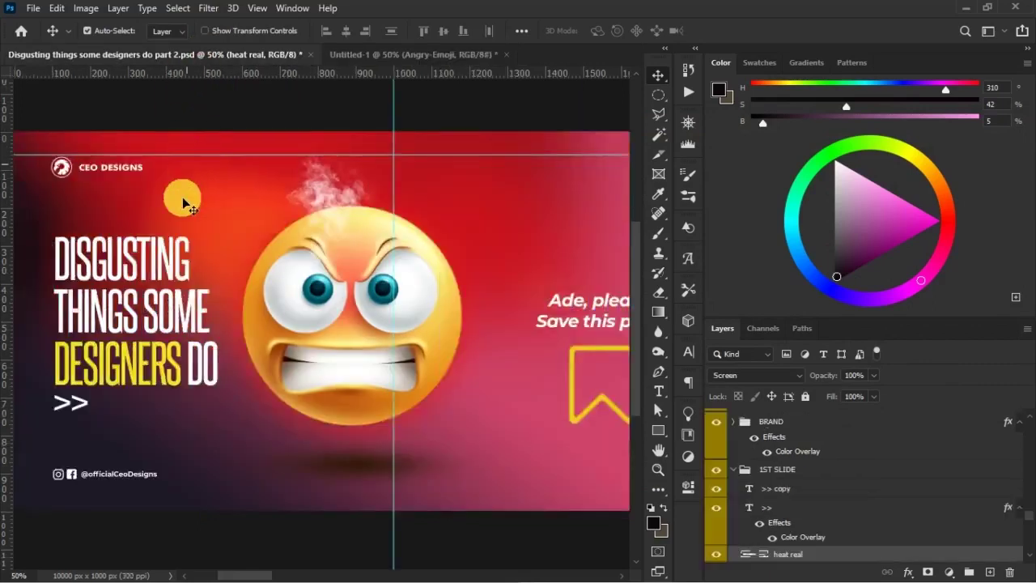
click(69, 170)
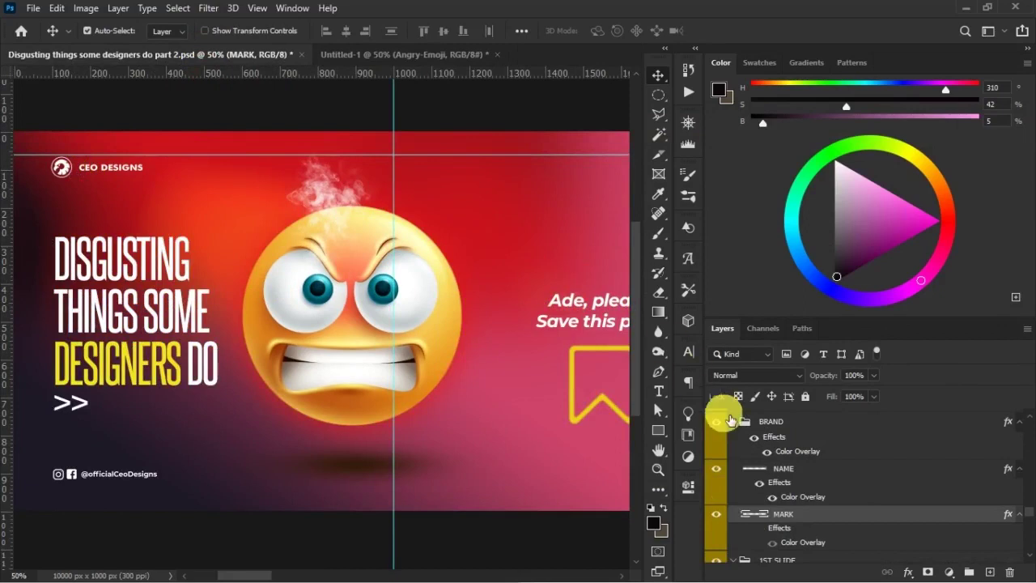
click(744, 424)
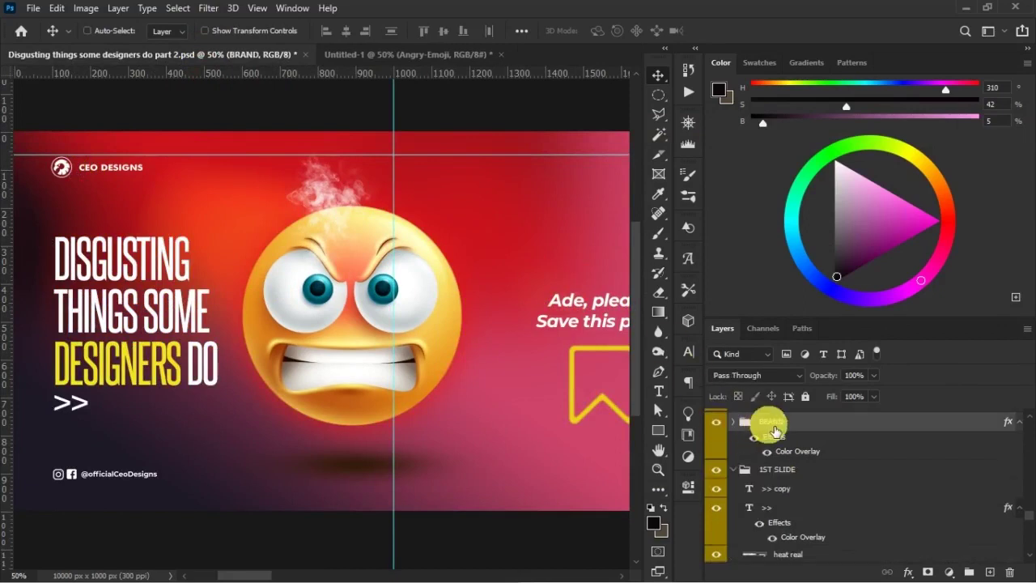
click(415, 55)
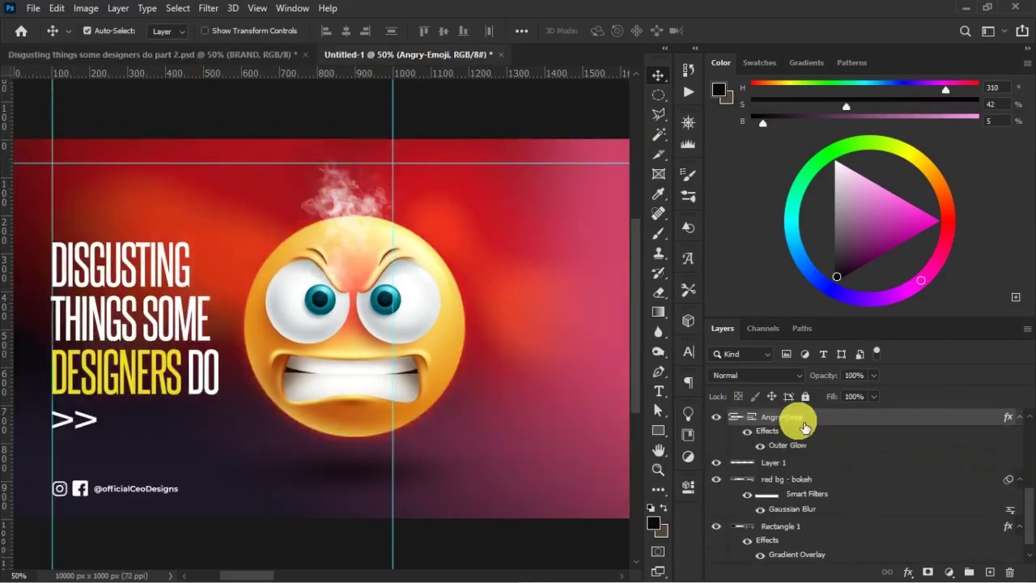
scroll(813, 427, up, 5)
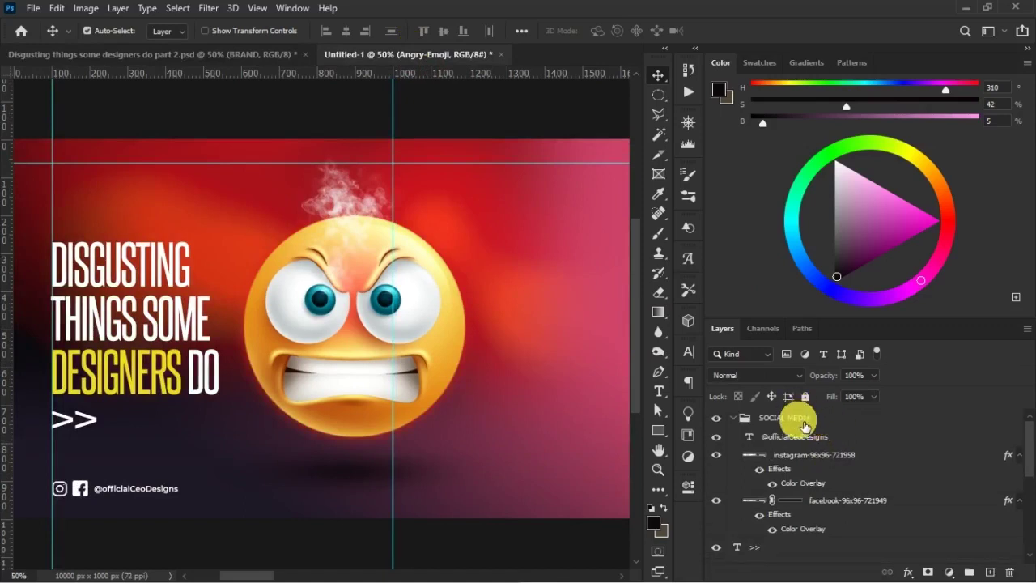
click(744, 417)
click(734, 418)
key(ctrl+v)
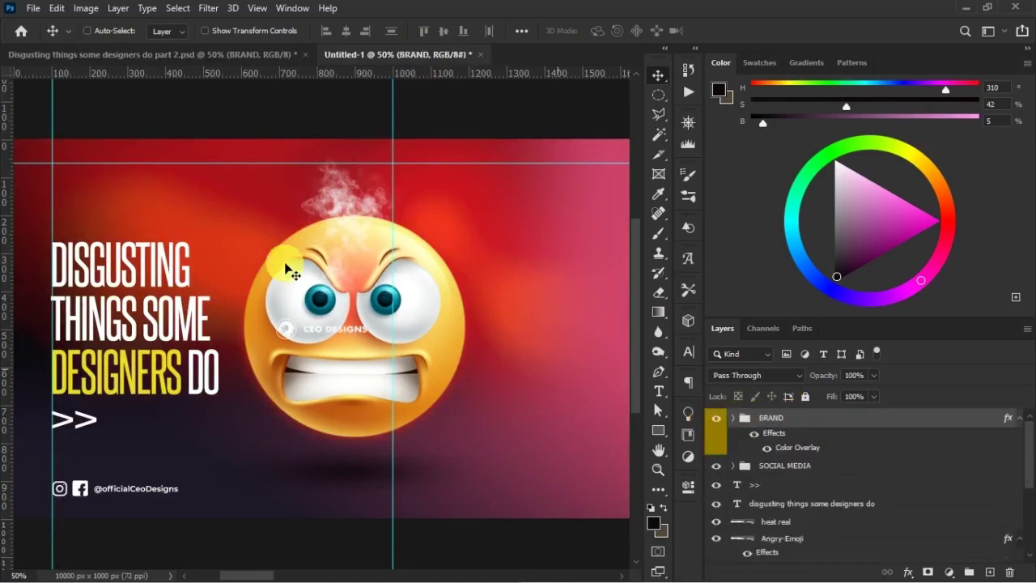
- Move the pasted BRAND logo above the headline, to the corner where the left and top margin guides cross
key(ctrl+t)
drag(320, 330, 121, 188)
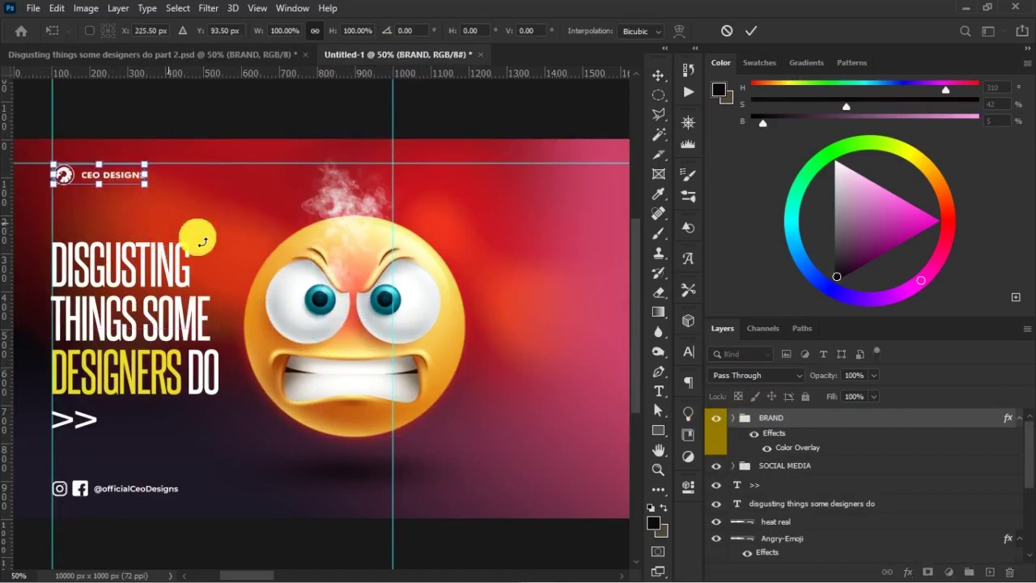
- Commit the CEO DESIGNS logo transform and nudge the headline and the >> text slightly upward
key(Return)
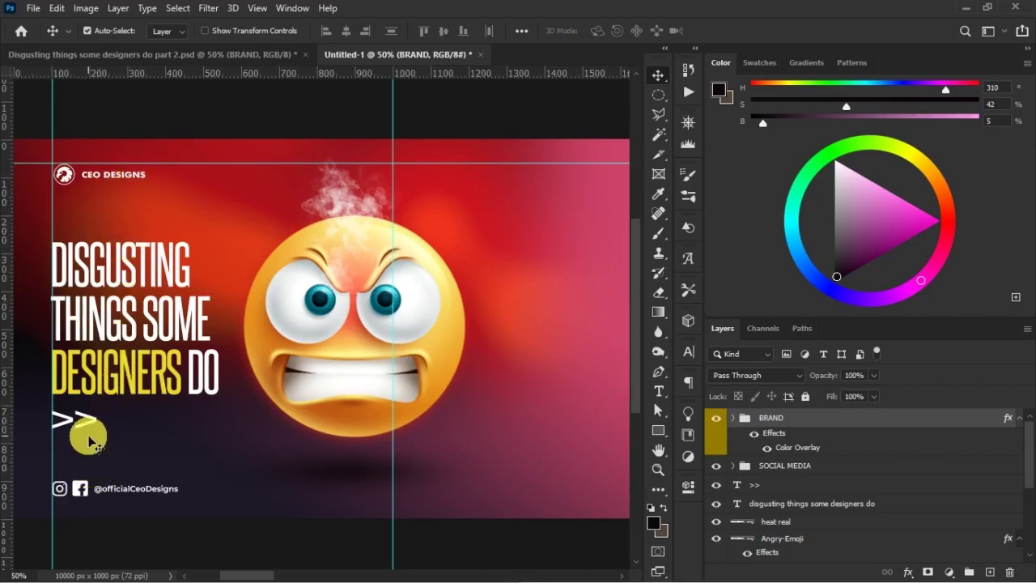
click(98, 328)
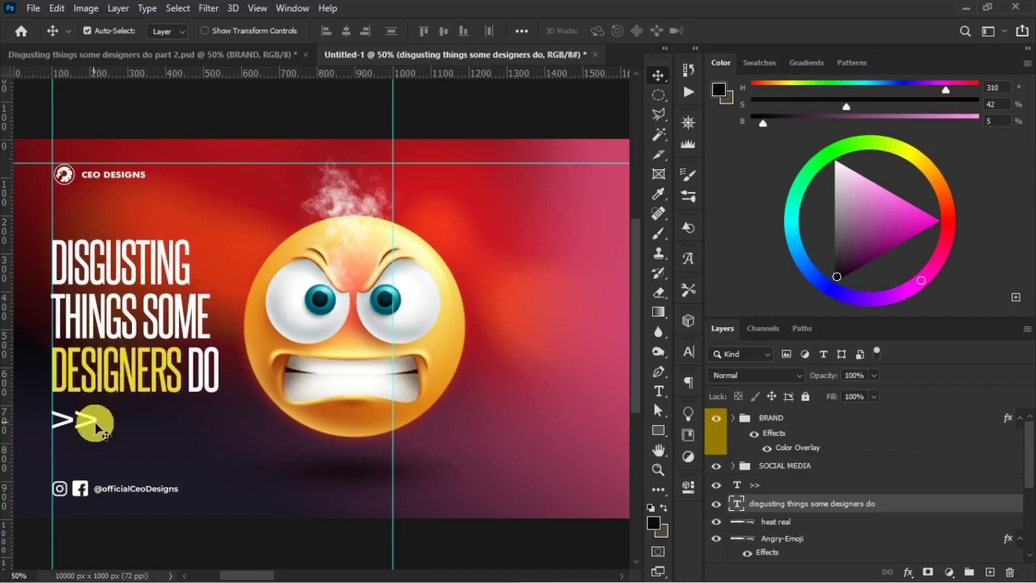
click(97, 424)
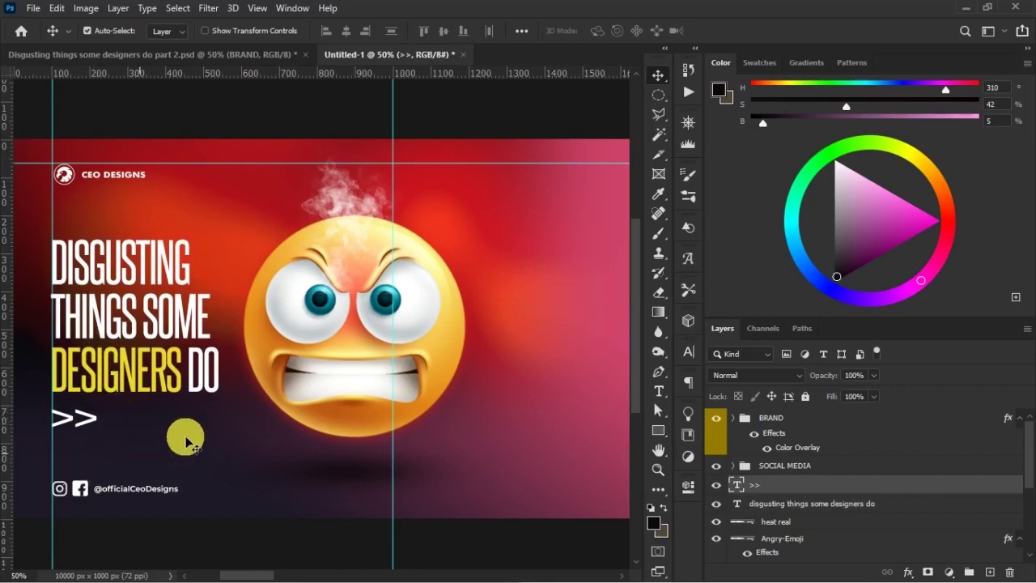
click(138, 391)
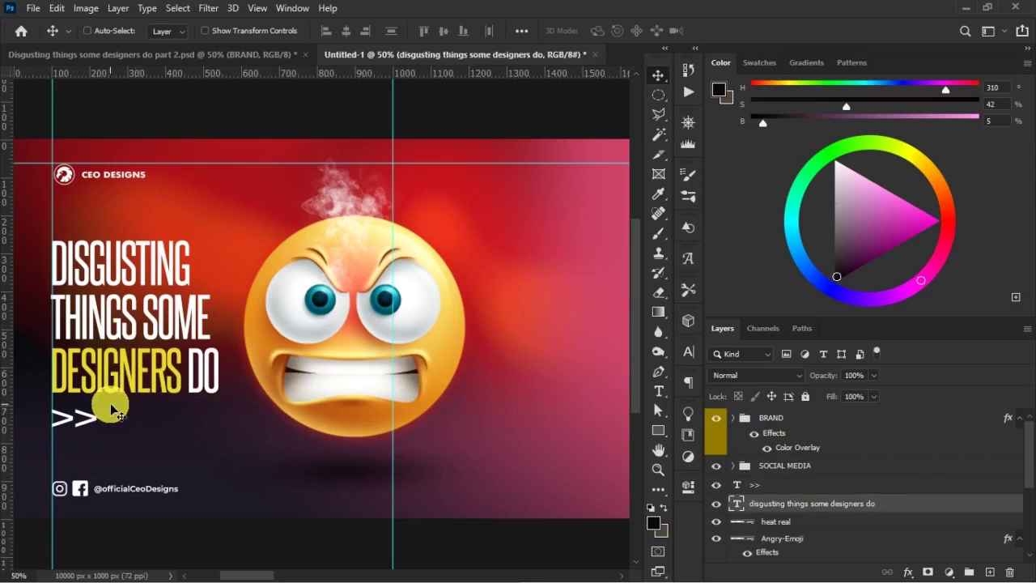
- Compare the layout and layers with the finished design in Disgusting things some designers do part 2.psd
key(ctrl+minus)
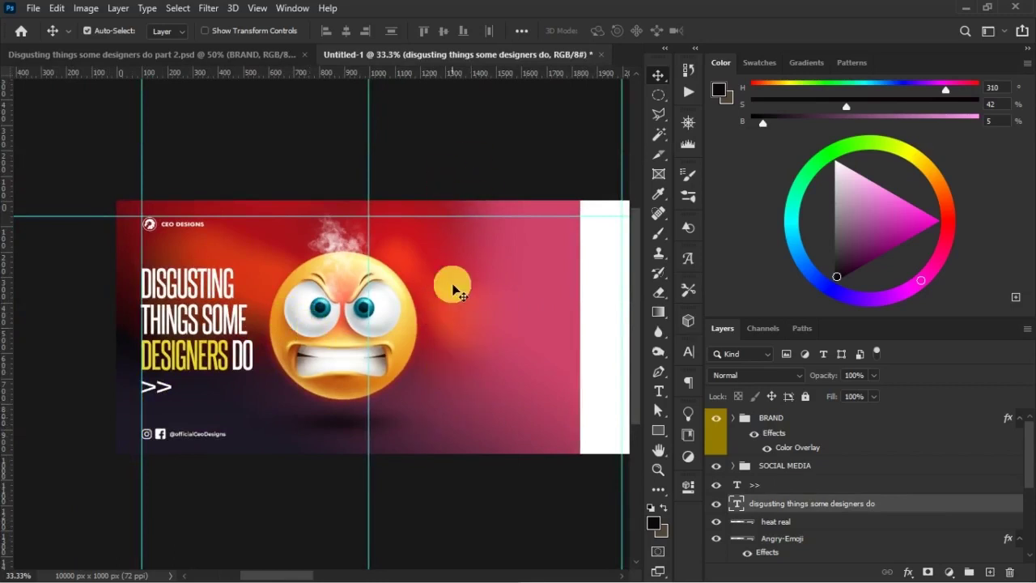
click(143, 55)
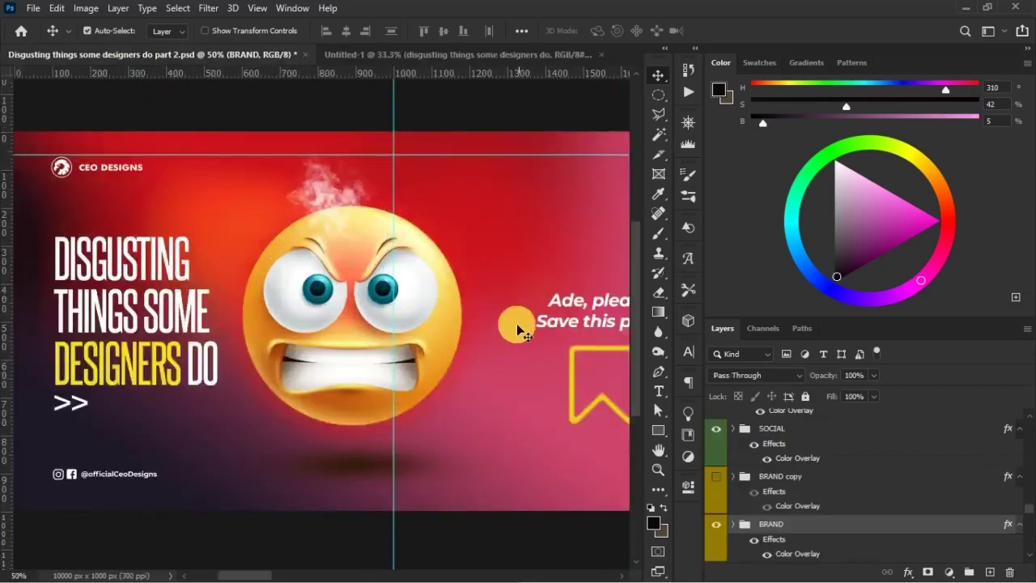
drag(536, 355, 277, 302)
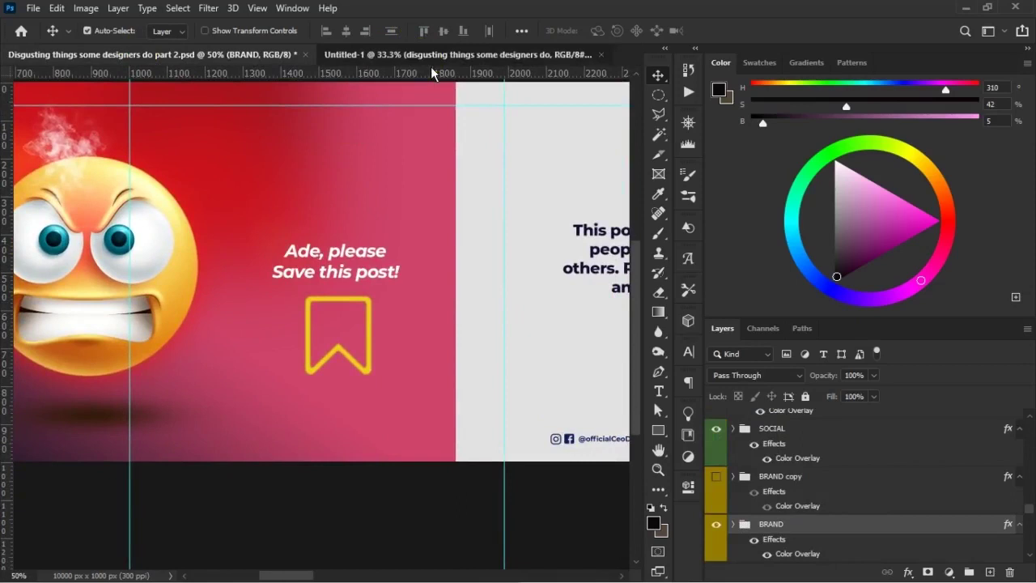
click(429, 54)
click(343, 259)
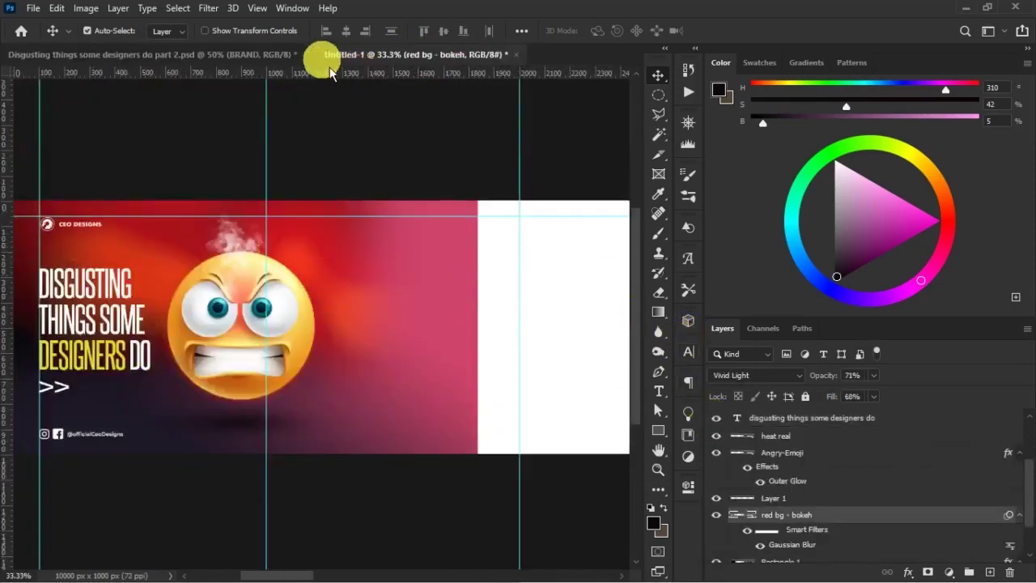
click(254, 58)
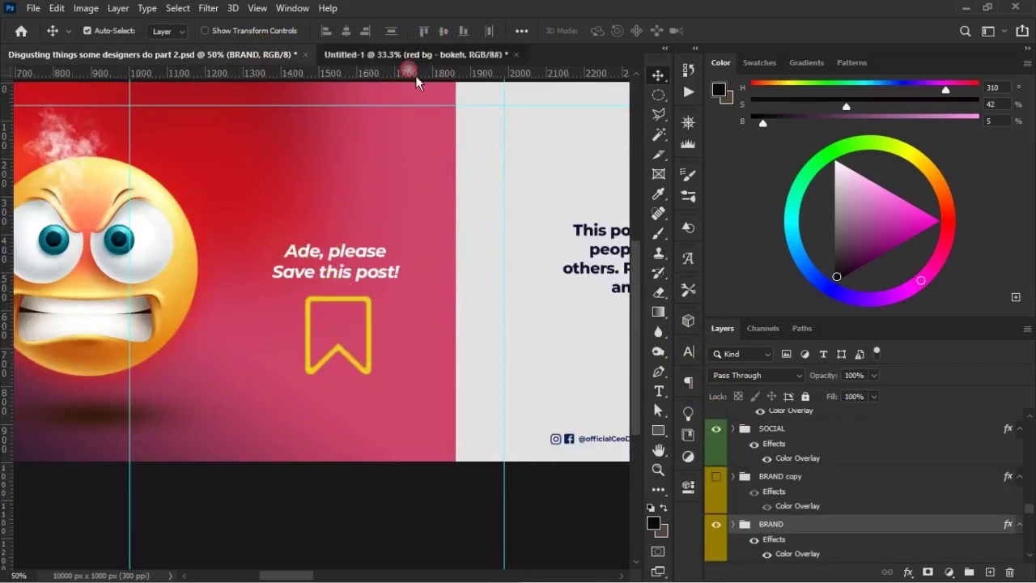
click(413, 55)
scroll(833, 468, up, 3)
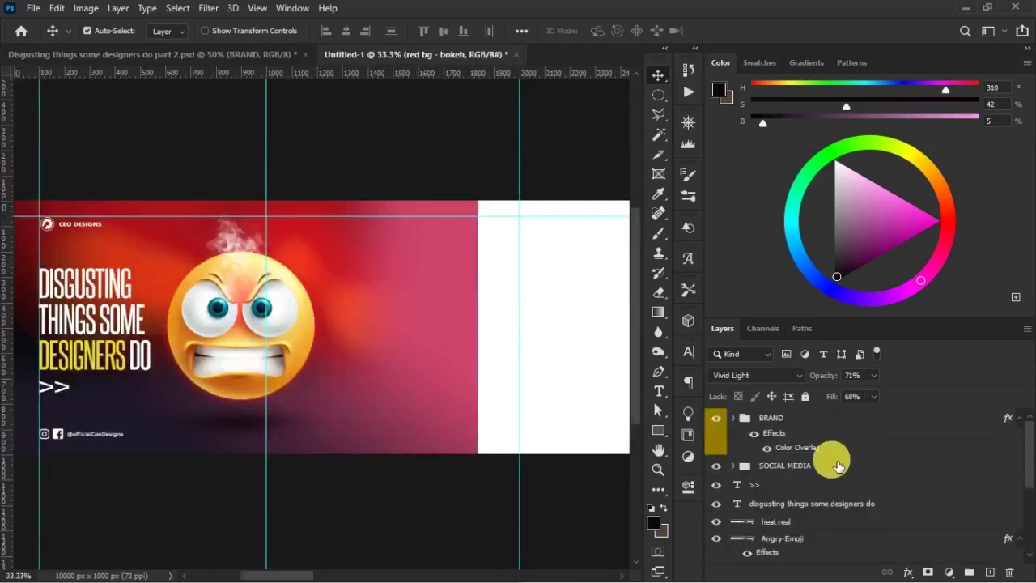
scroll(745, 514, down, 5)
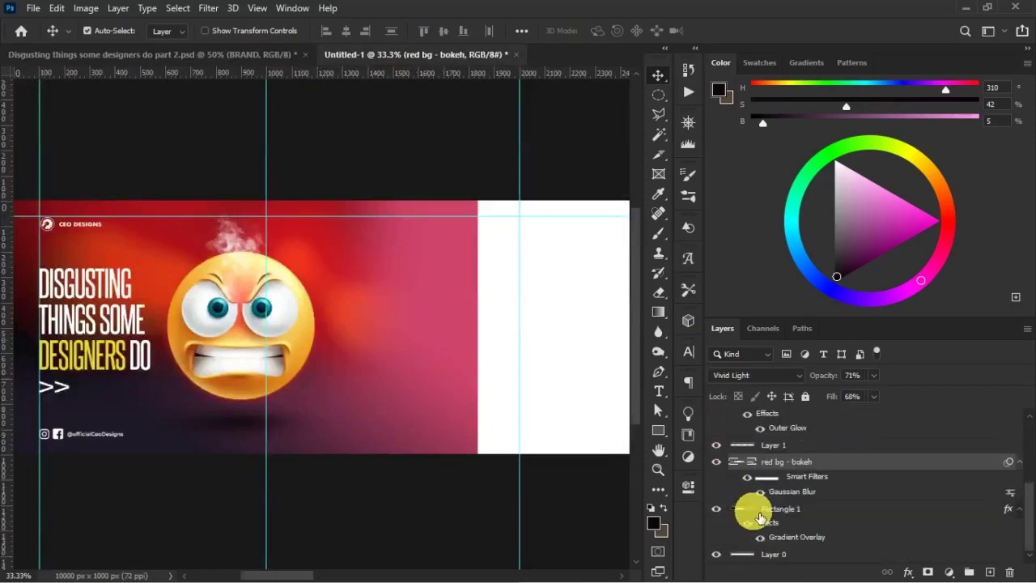
- Group the headline text layer and the >> text layer together
click(147, 372)
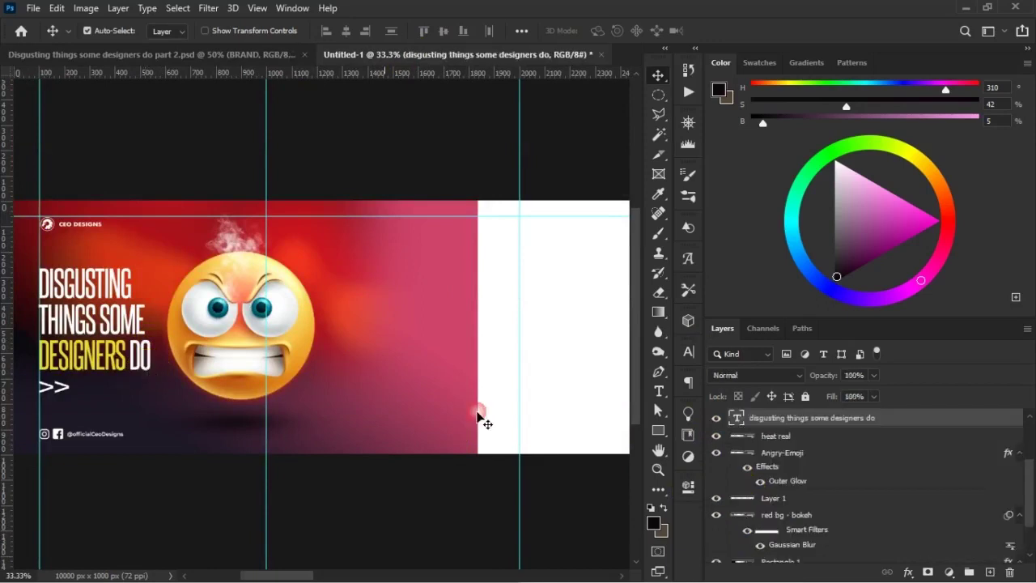
click(715, 418)
click(715, 418)
scroll(798, 485, up, 3)
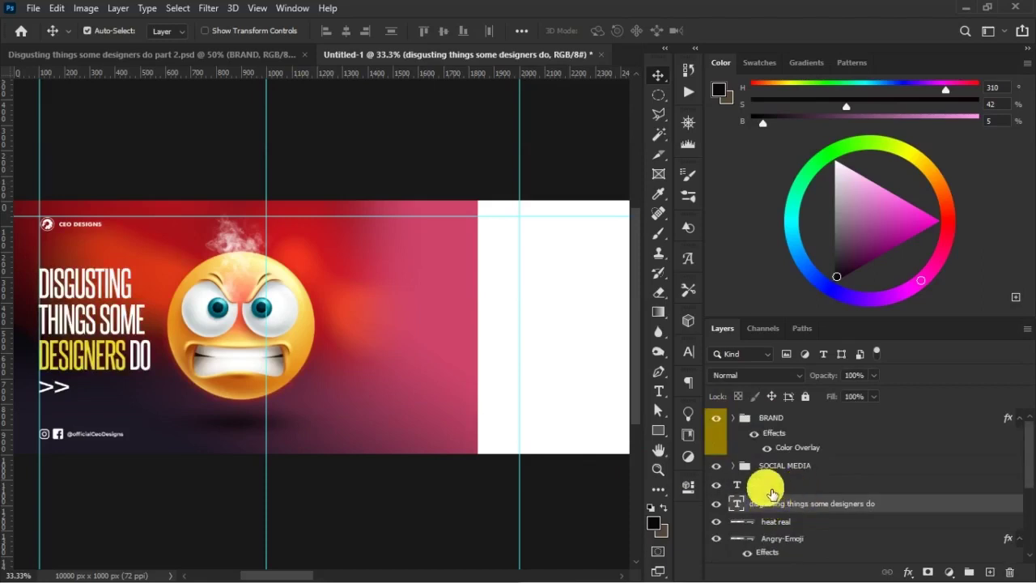
shift+click(771, 489)
key(ctrl+g)
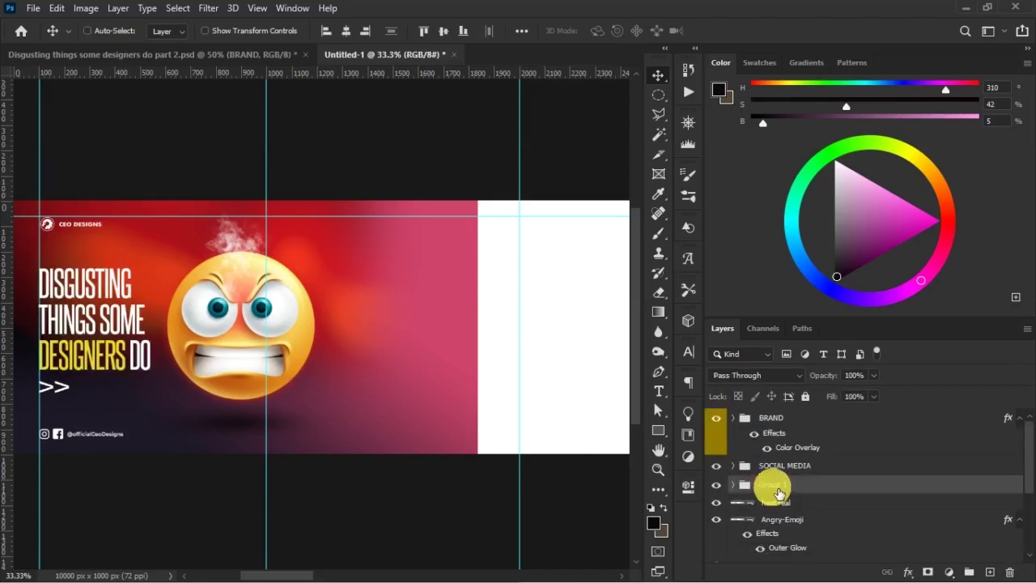
- Name the new text group THEME and check which content it holds by toggling its visibility
double_click(777, 488)
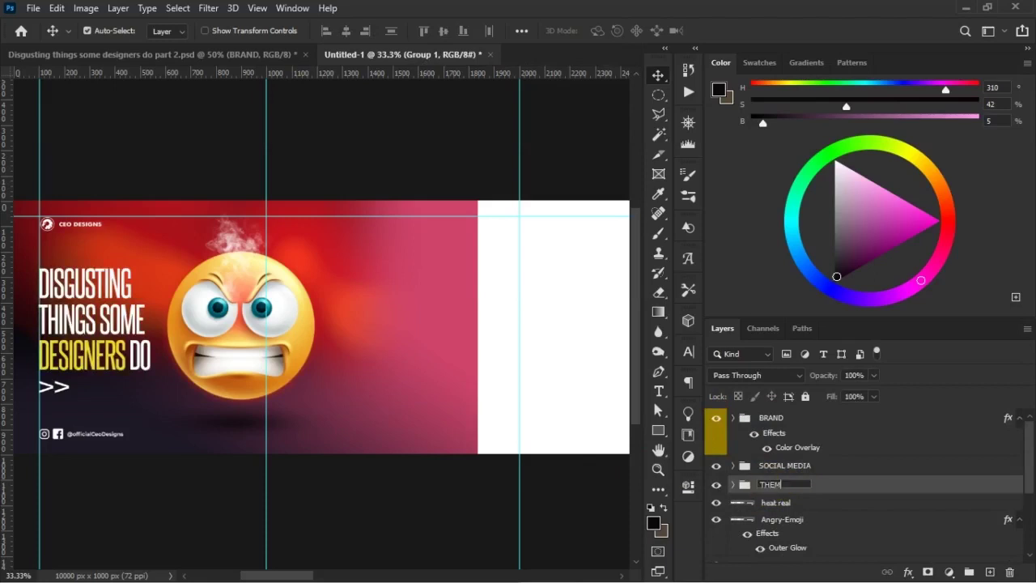
text(THEME)
key(Return)
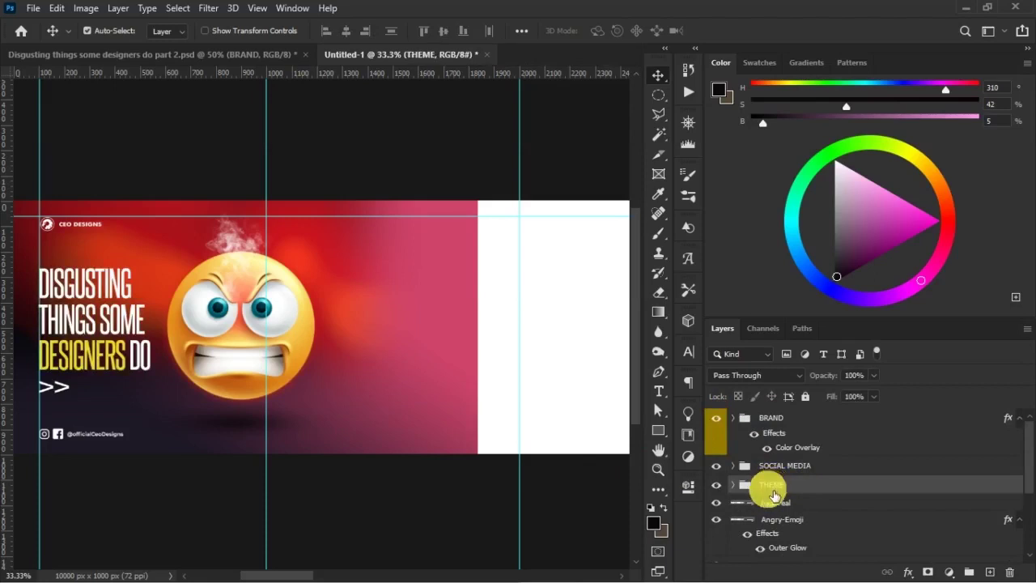
click(715, 484)
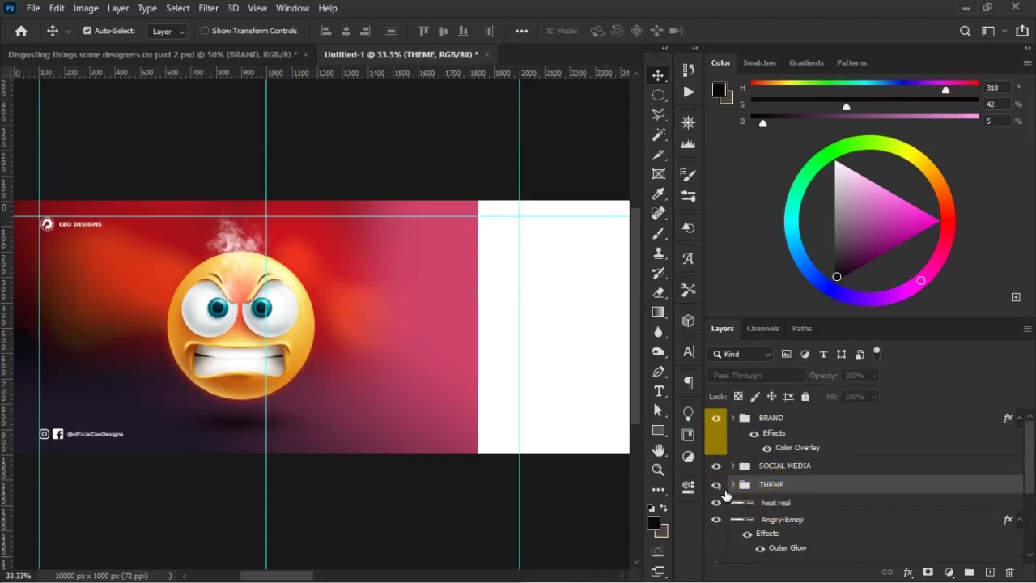
click(716, 484)
click(715, 466)
- Group the heat real, Angry-Emoji and Layer 1 layers and name the group EMOJI
click(792, 505)
scroll(823, 534, down, 1)
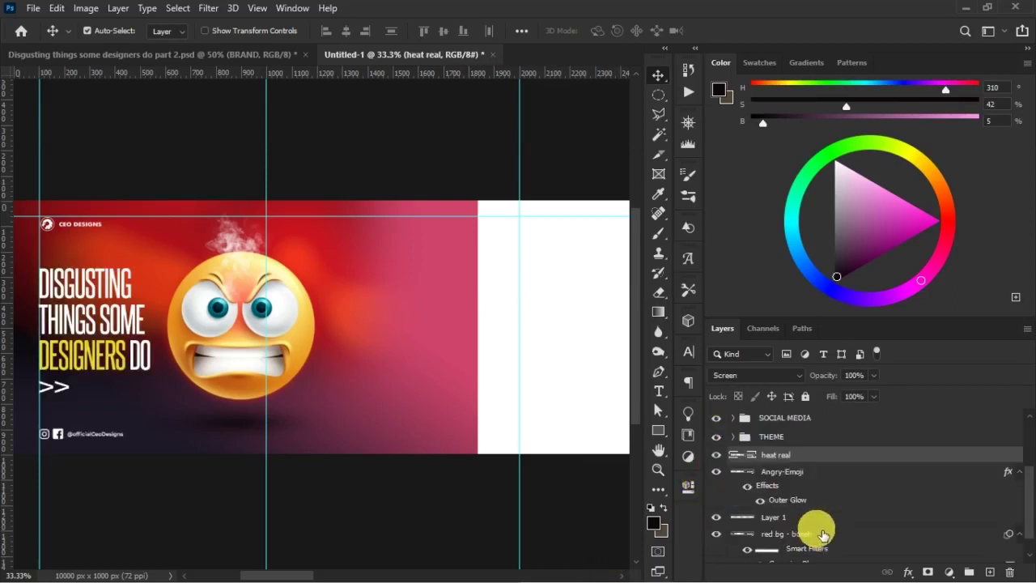
scroll(823, 534, down, 1)
scroll(782, 479, up, 1)
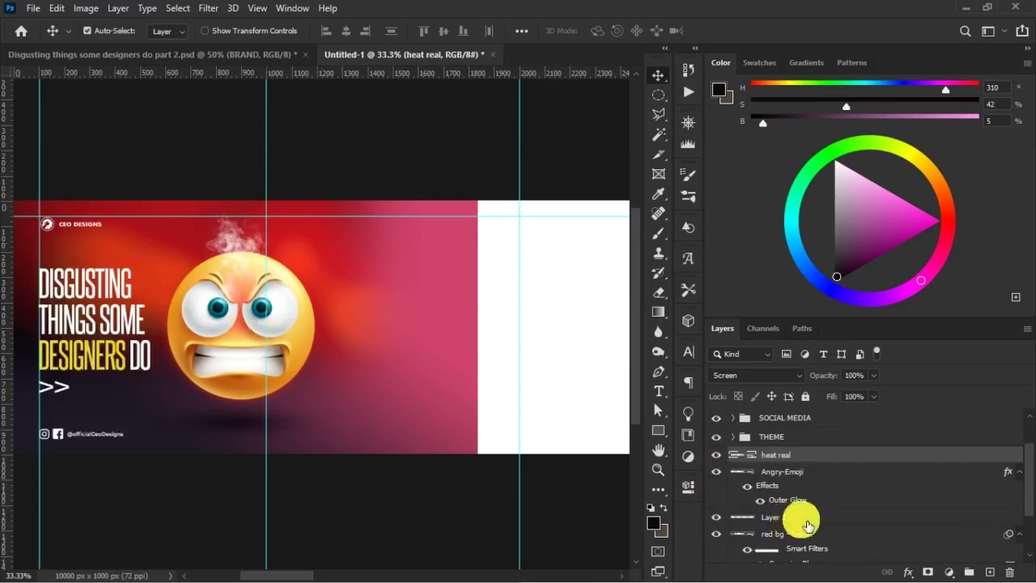
shift+click(807, 522)
key(ctrl+g)
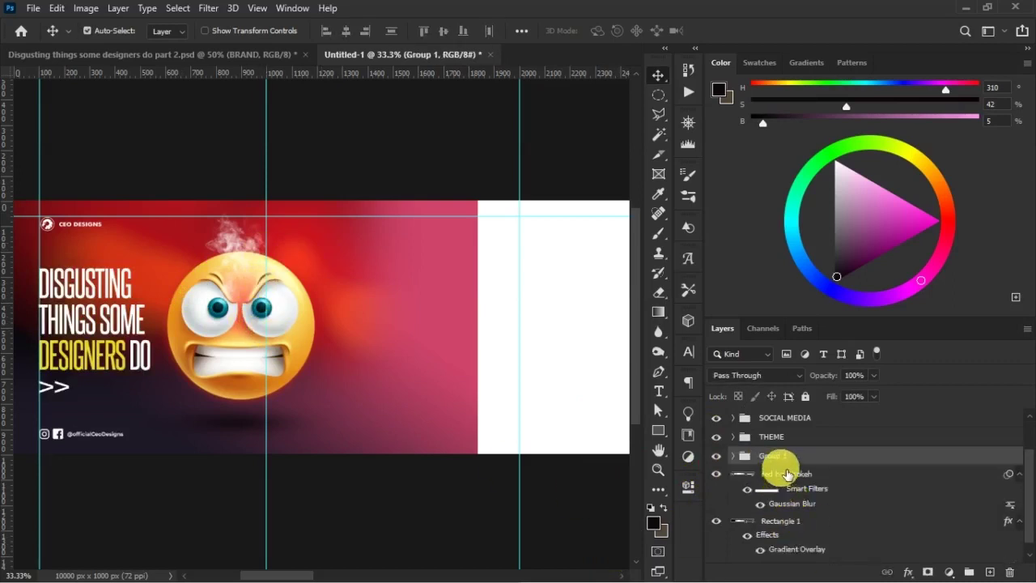
double_click(780, 458)
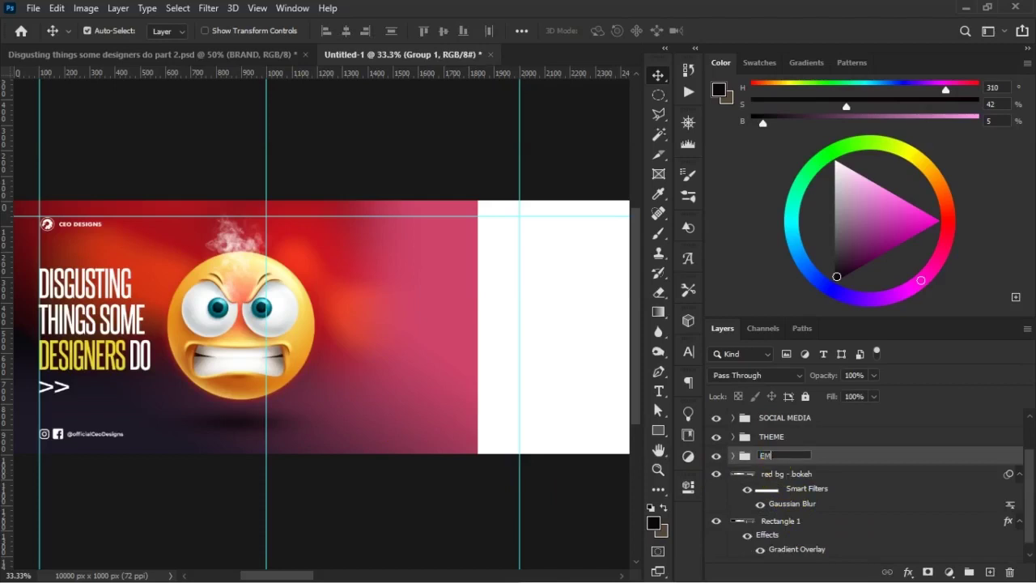
- Colour-label the layer groups: EMOJI yellow, THEME red and SOCIAL MEDIA blue
right_click(783, 459)
click(808, 559)
right_click(785, 436)
click(816, 535)
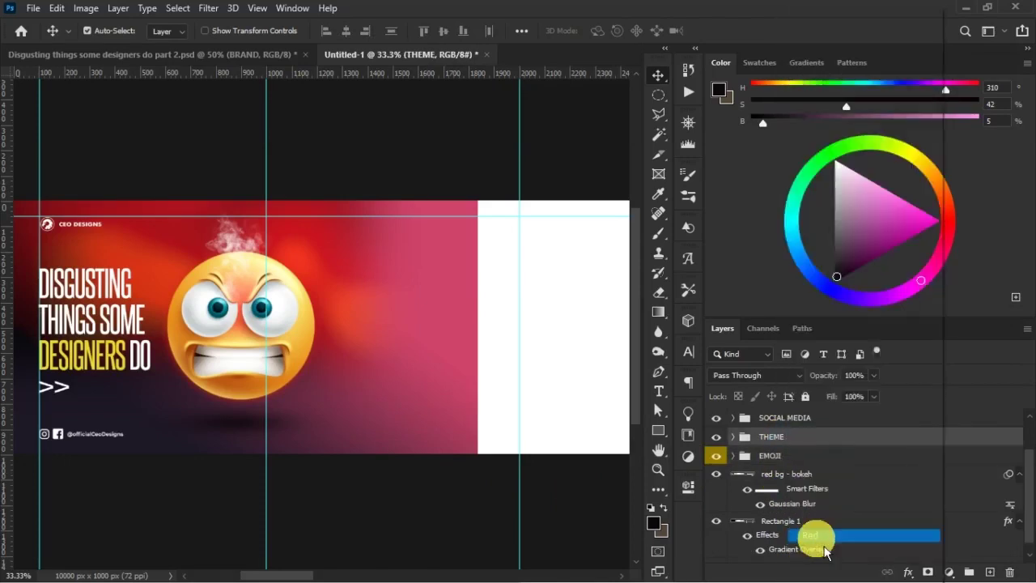
right_click(785, 417)
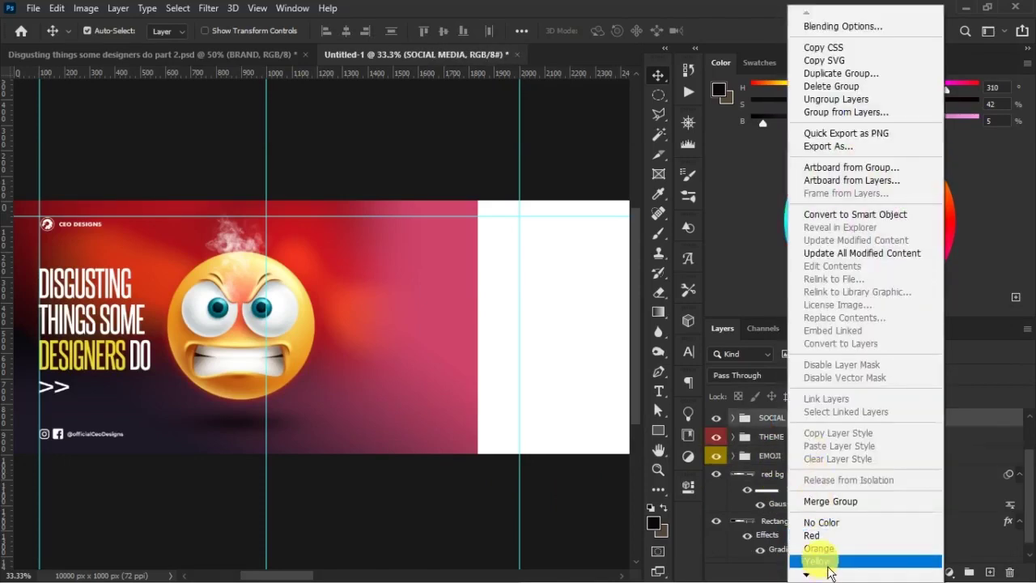
click(827, 530)
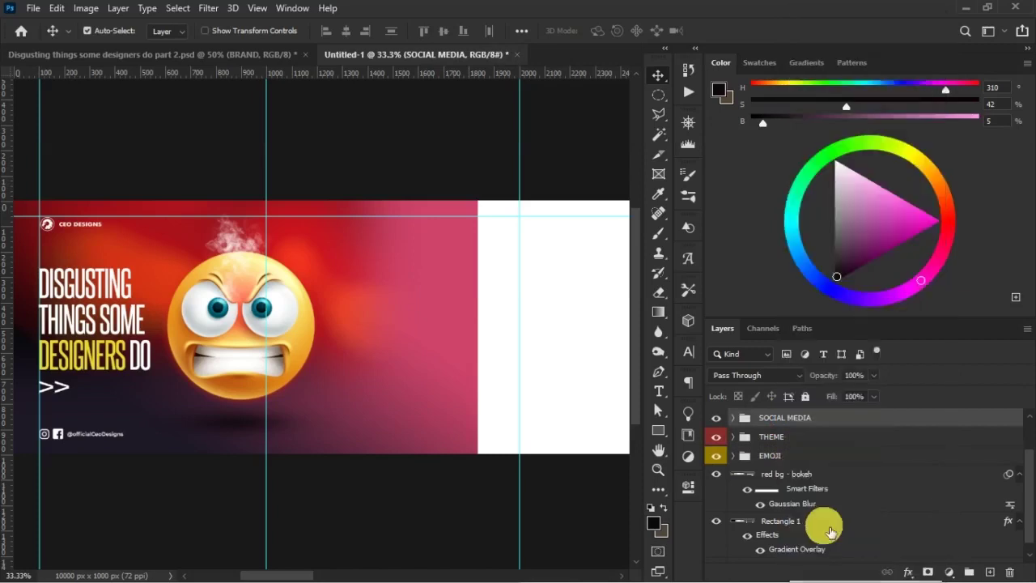
click(809, 475)
scroll(802, 494, down, 1)
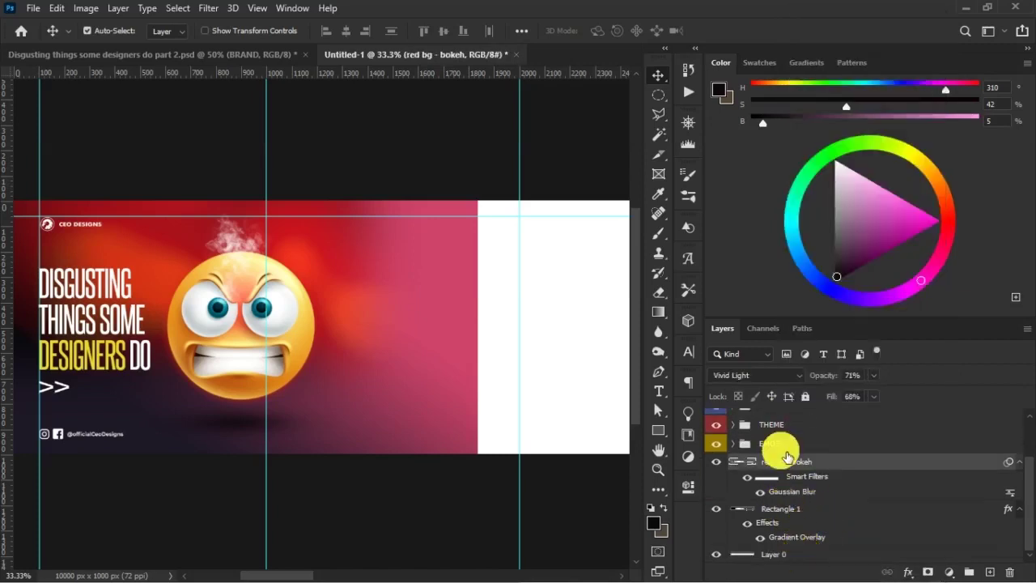
scroll(810, 453, up, 3)
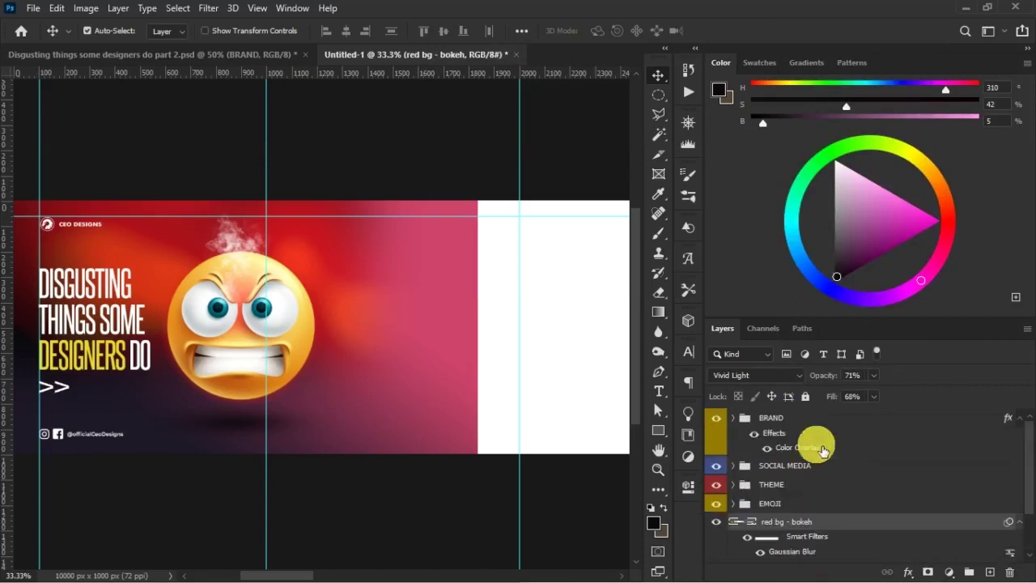
click(432, 328)
scroll(834, 484, up, 2)
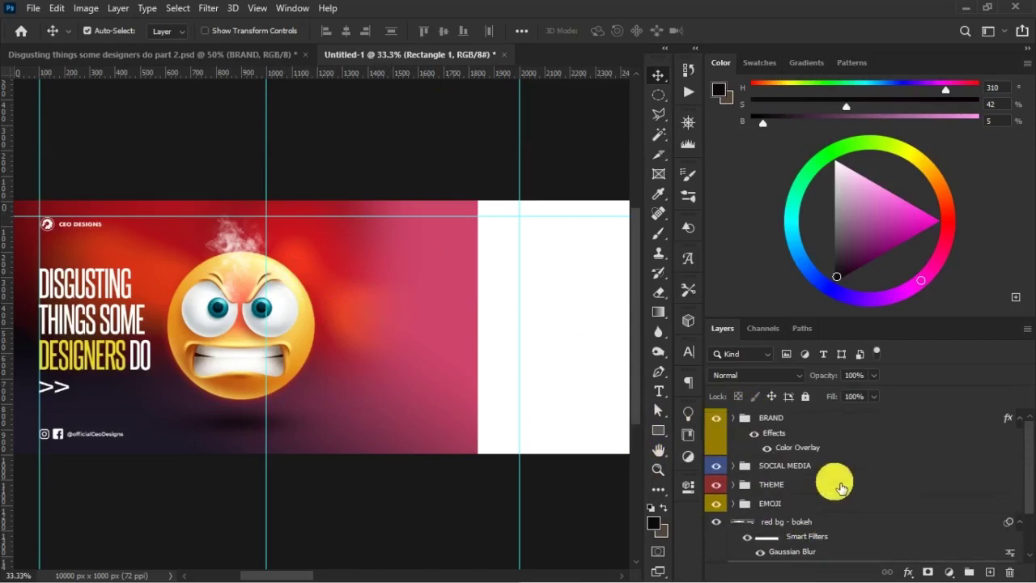
- Place the embedded bookmark image above the BRAND group, scaled down in the pink area beside the emoji
click(791, 419)
click(33, 8)
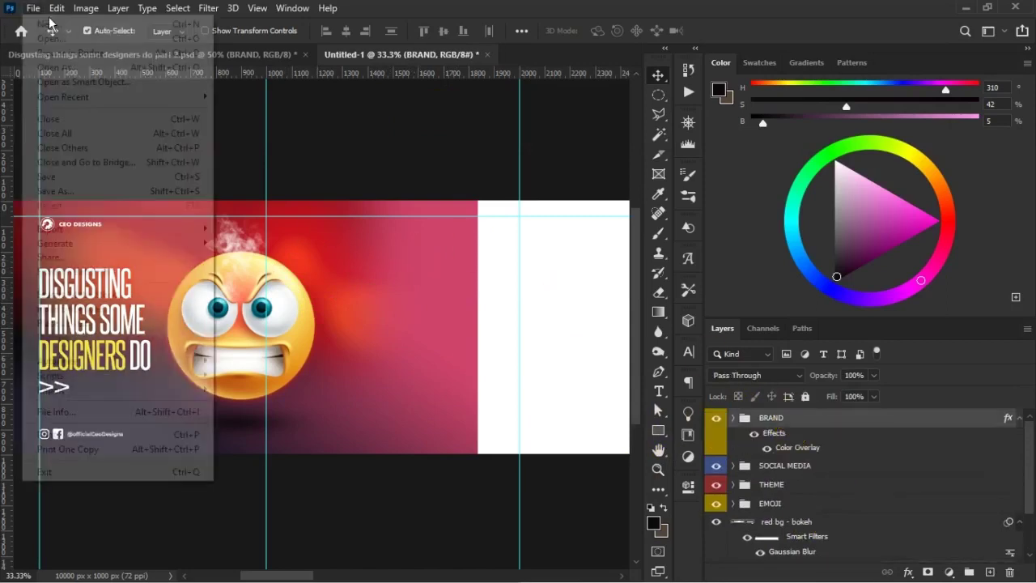
click(81, 322)
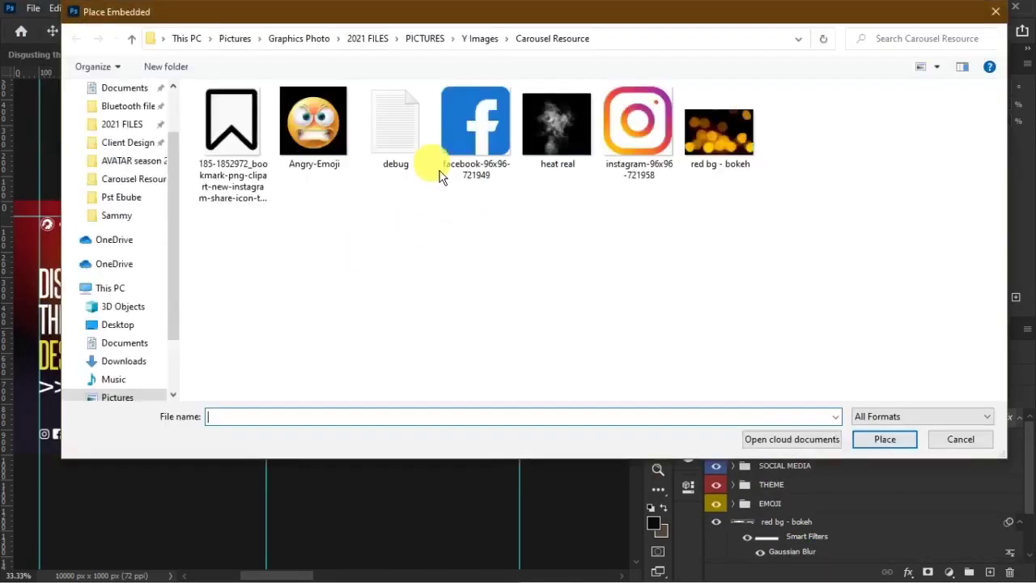
double_click(231, 129)
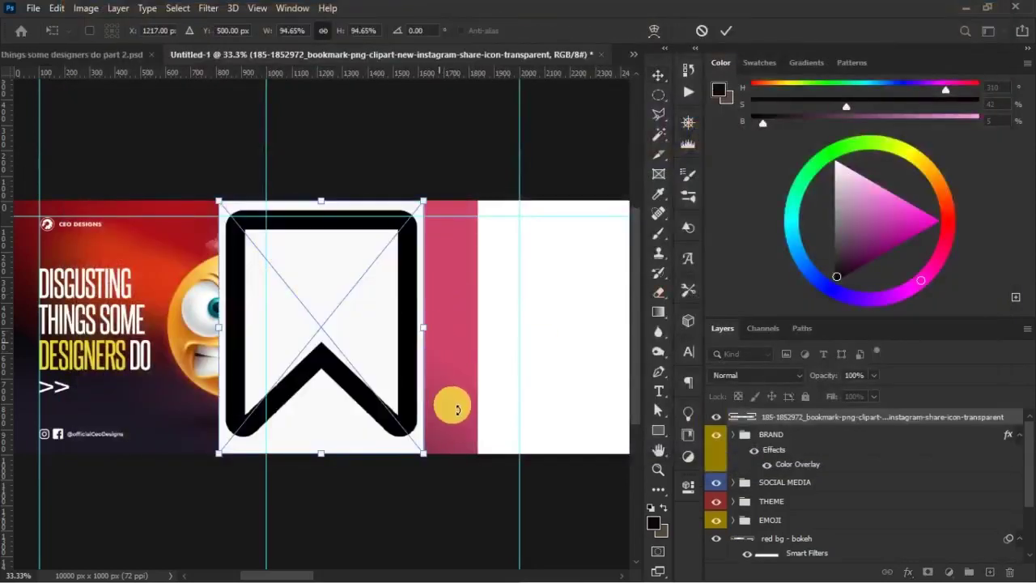
drag(432, 458, 463, 347)
drag(478, 242, 442, 283)
key(Return)
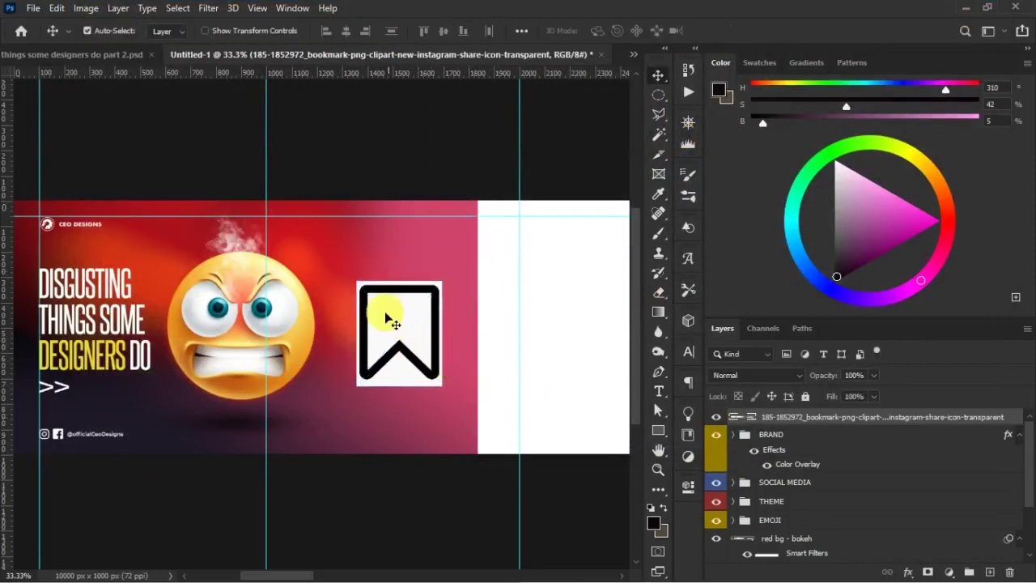
- Rename the placed bookmark layer to SAVE IG
double_click(786, 417)
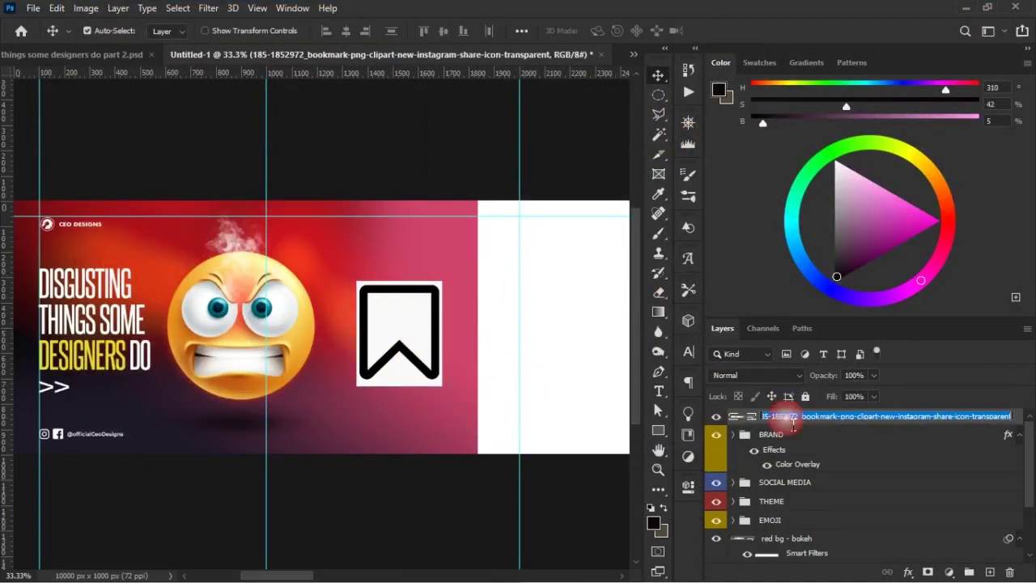
text(SAVE ICO)
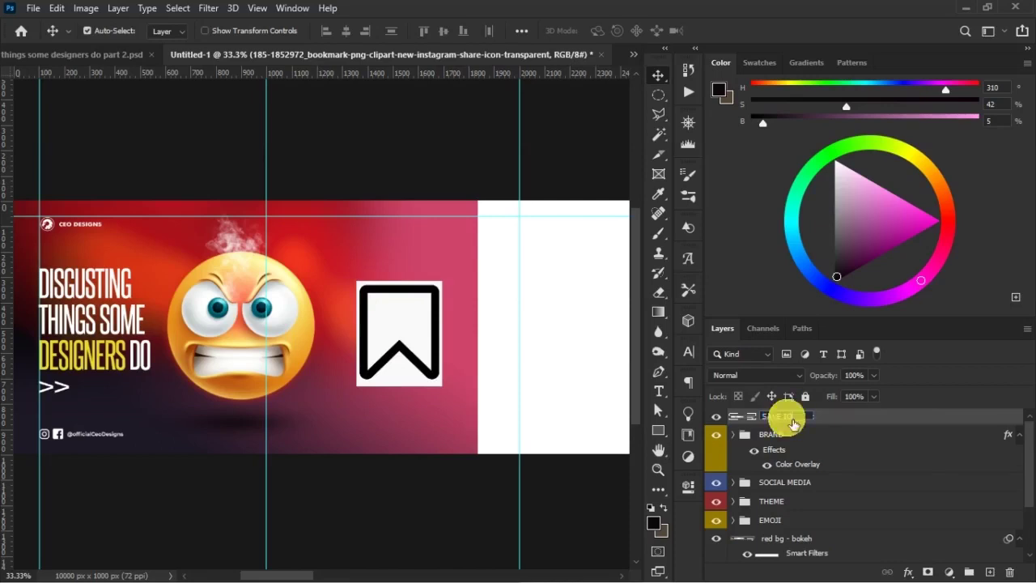
key(Return)
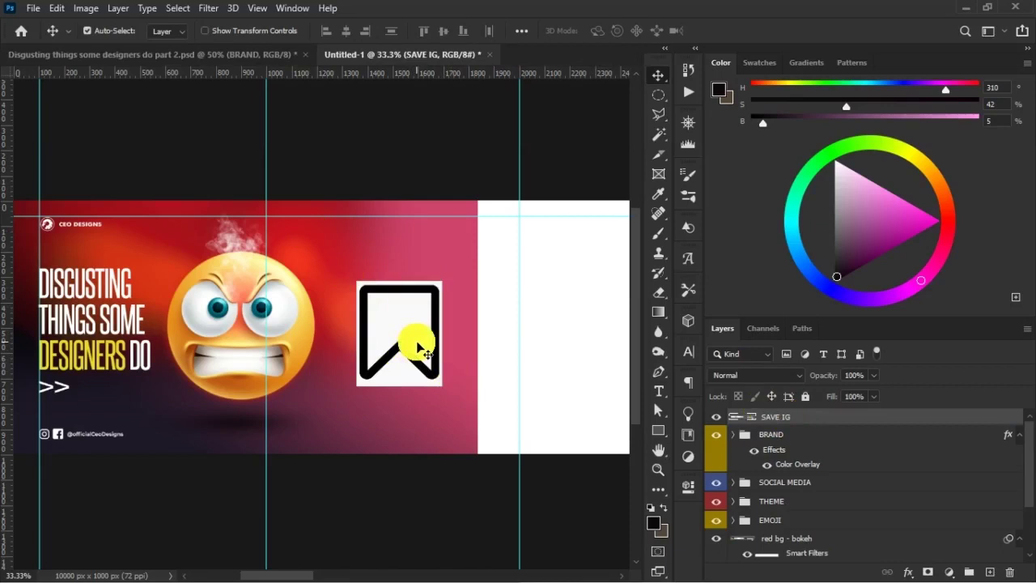
click(659, 134)
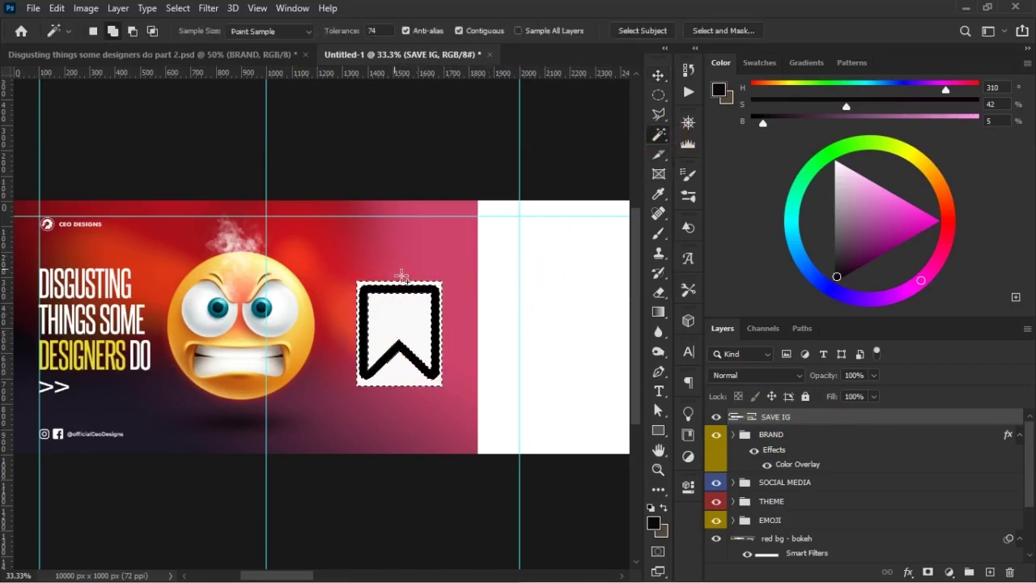
click(417, 285)
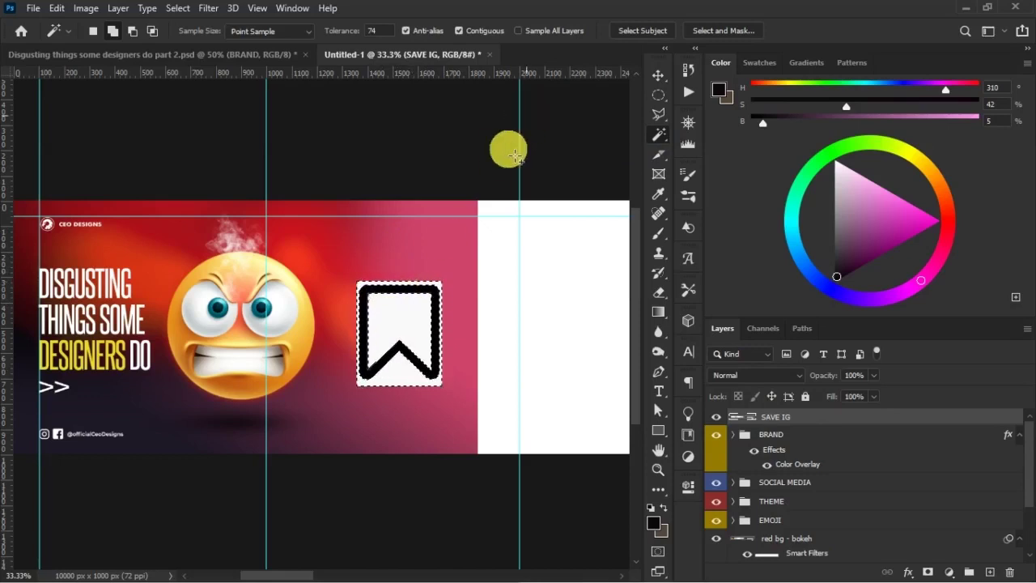
key(m)
key(ctrl+d)
drag(402, 268, 654, 150)
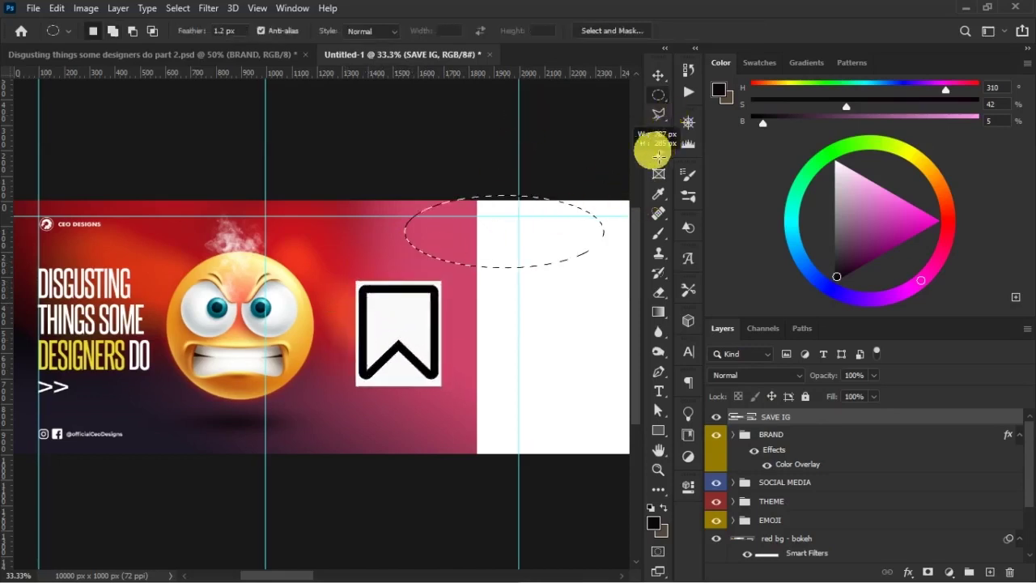
click(458, 352)
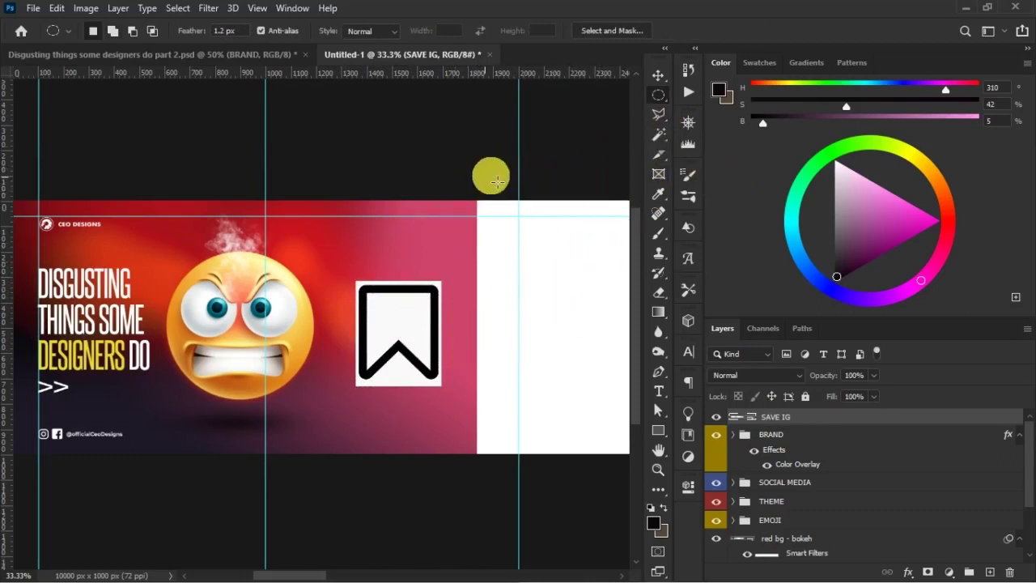
- Select the light background around and inside the bookmark shape with the Magic Wand at tolerance 74
click(659, 134)
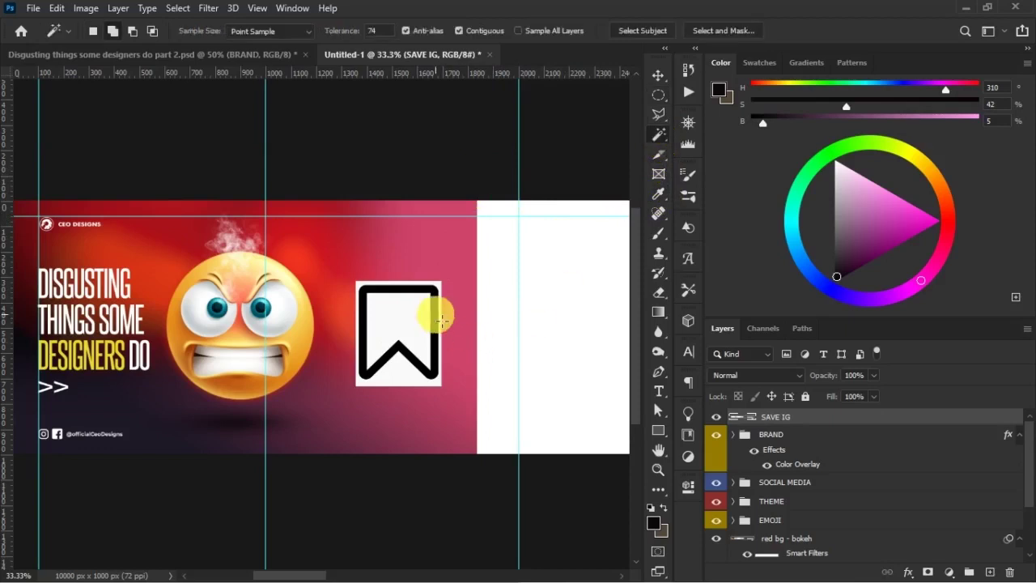
click(93, 35)
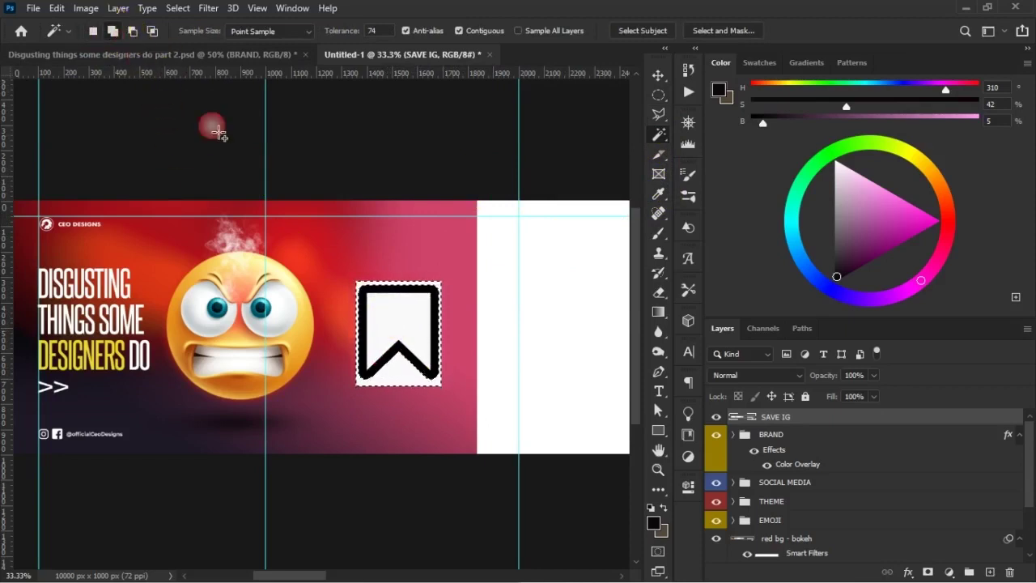
click(412, 330)
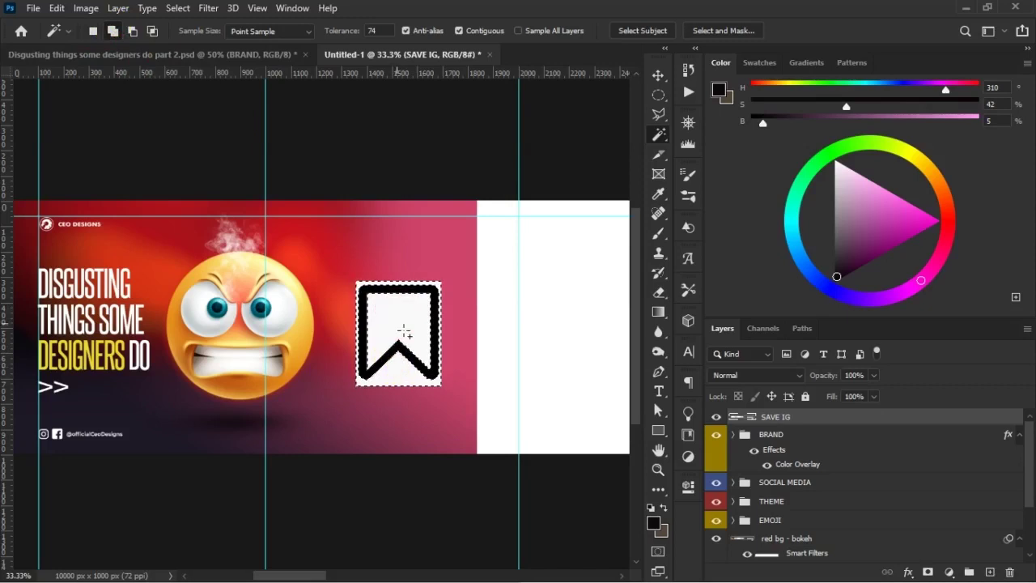
- Refine the inverted selection in Select and Mask with a more negative edge shift and apply it as a mask on SAVE IG
click(720, 35)
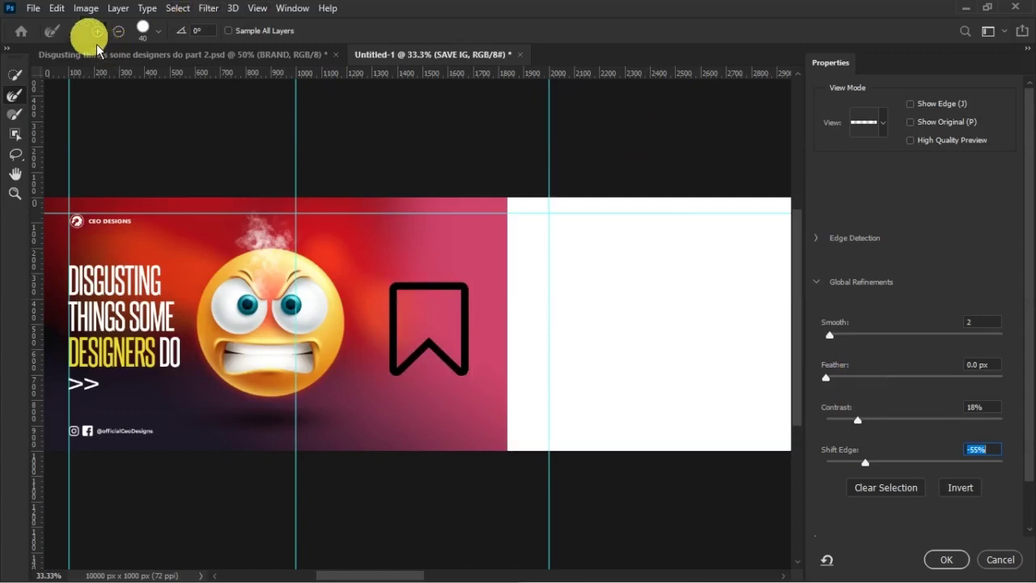
click(178, 8)
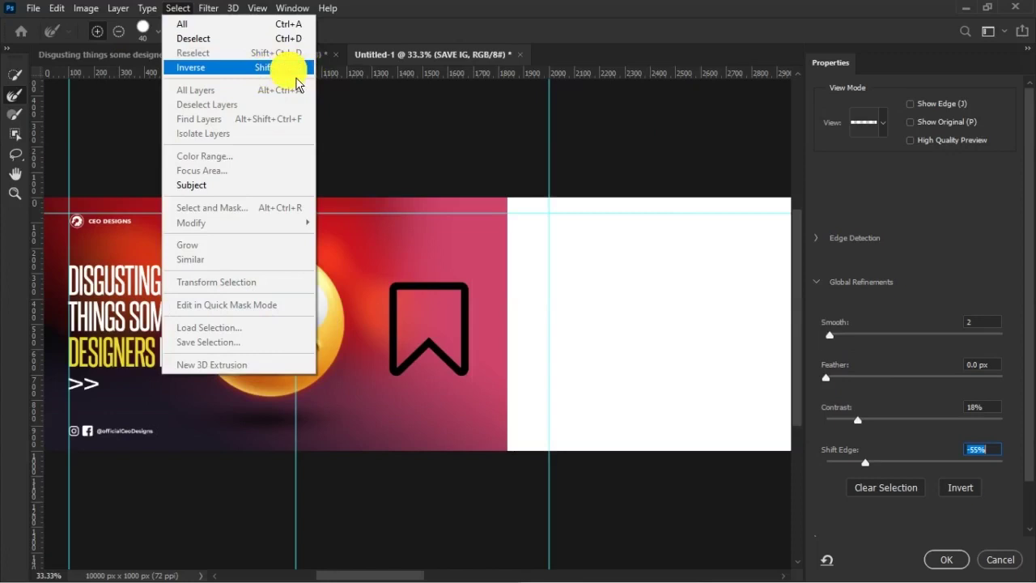
click(510, 27)
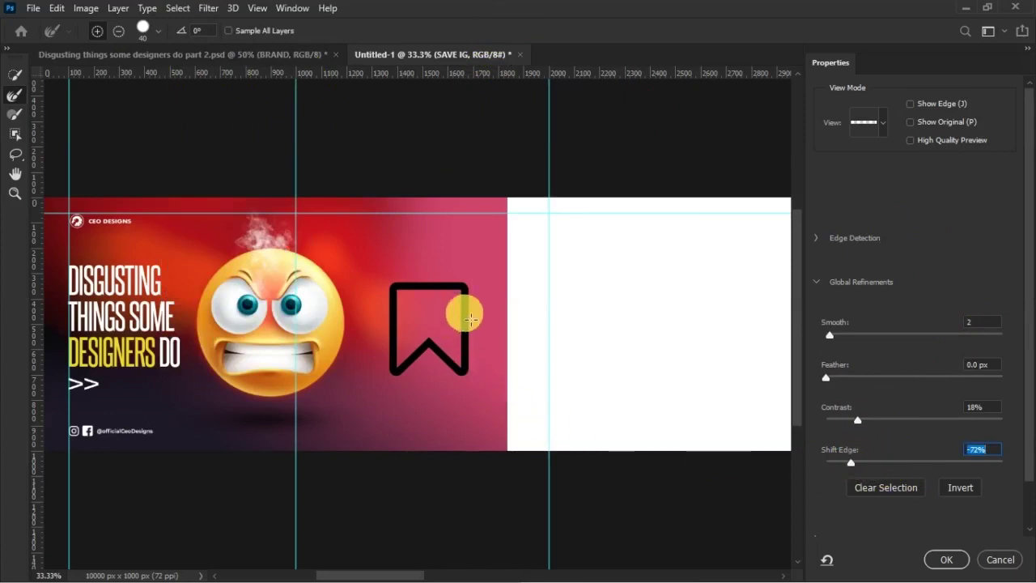
drag(851, 463, 838, 463)
click(949, 563)
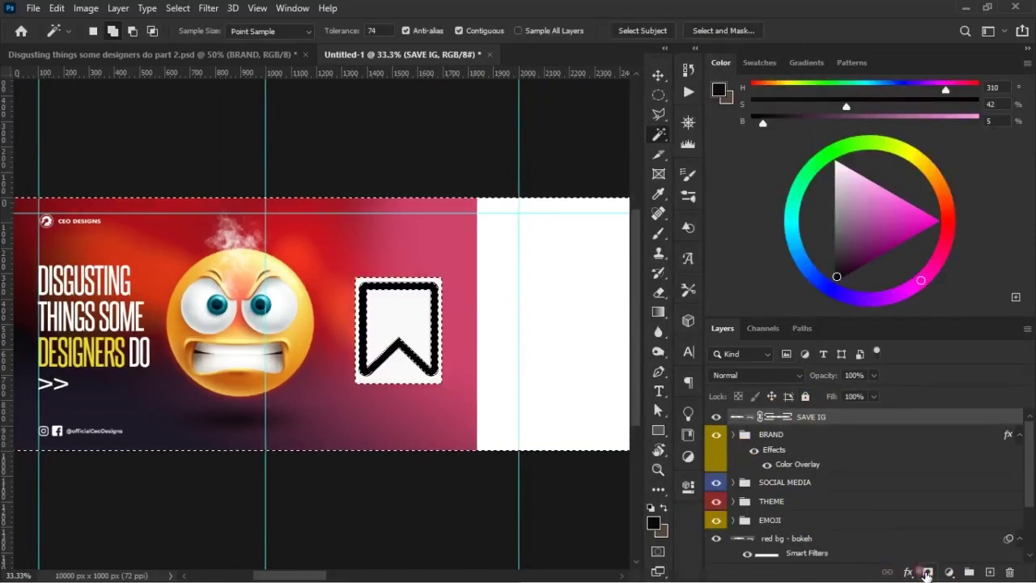
click(927, 571)
key(v)
- Check the bookmark's look in the part 2 reference document, and add a Color Overlay effect to the SAVE IG layer
click(267, 61)
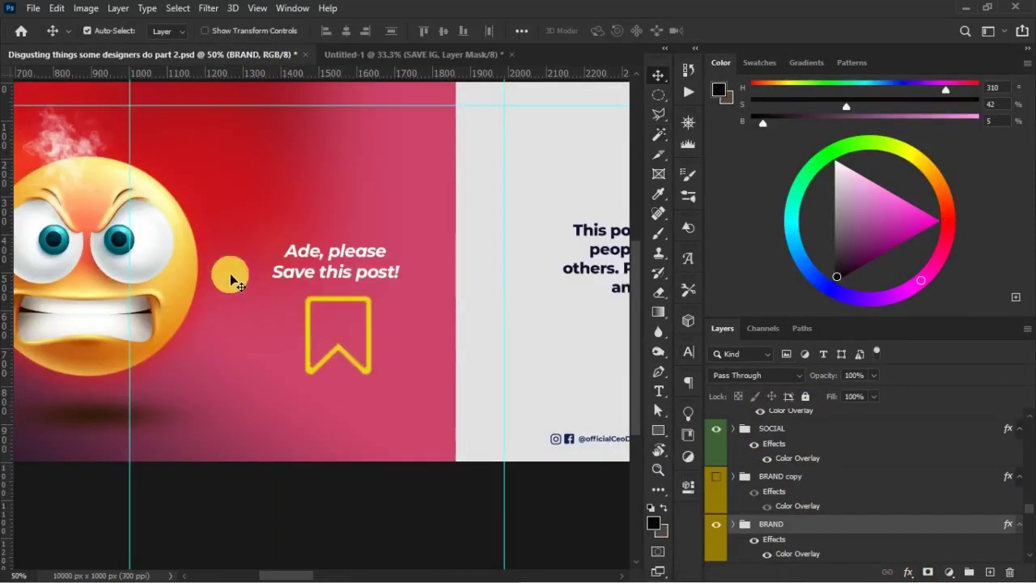
click(362, 55)
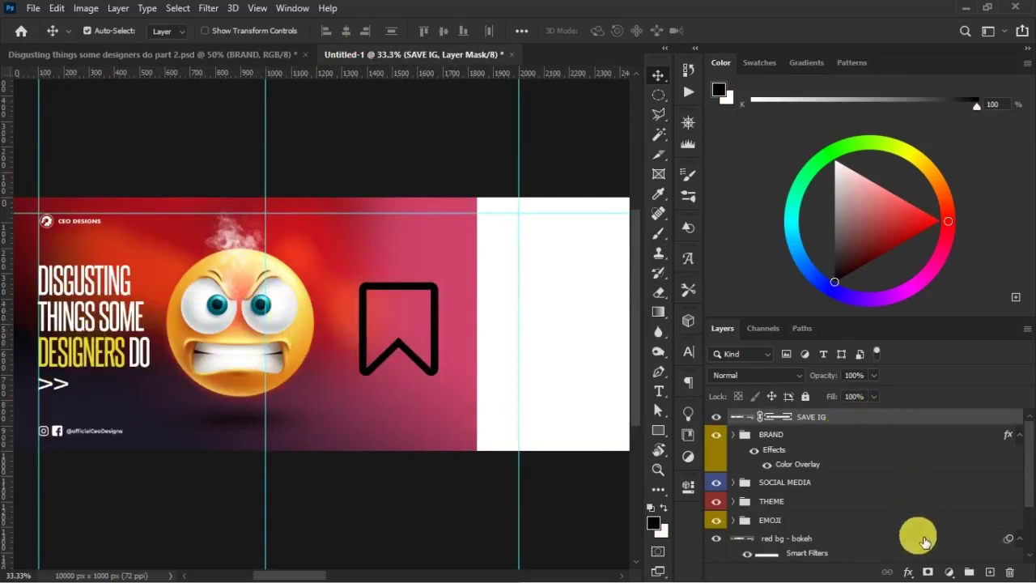
click(907, 571)
click(943, 525)
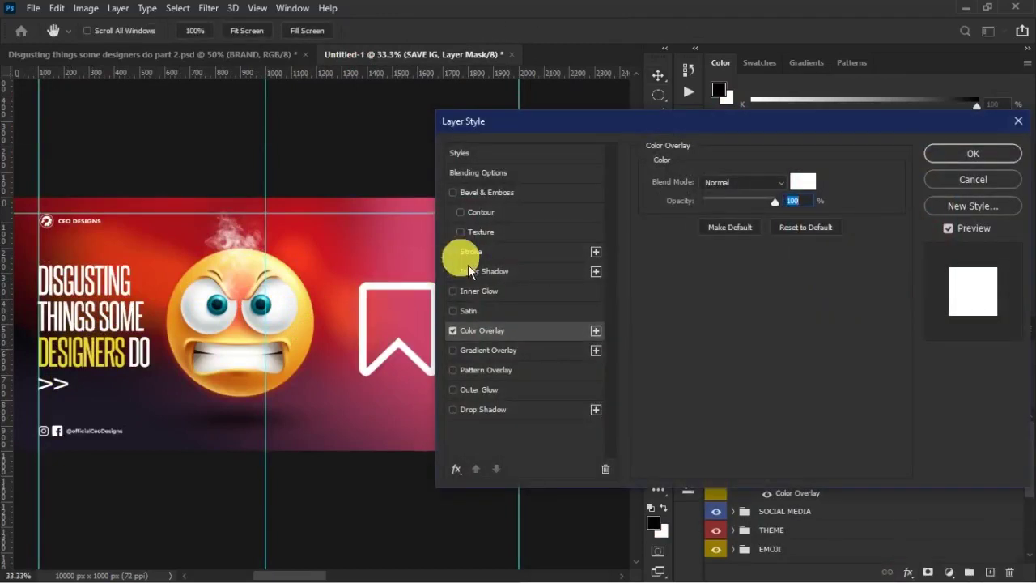
- Set the bookmark's overlay color to golden yellow #e8ac2d and apply the layer style
click(805, 185)
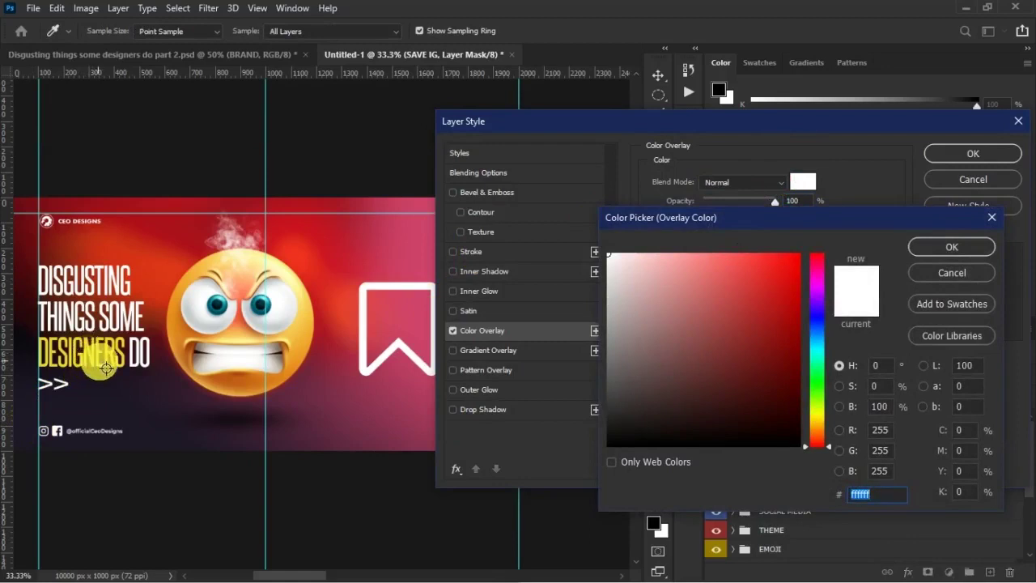
click(95, 361)
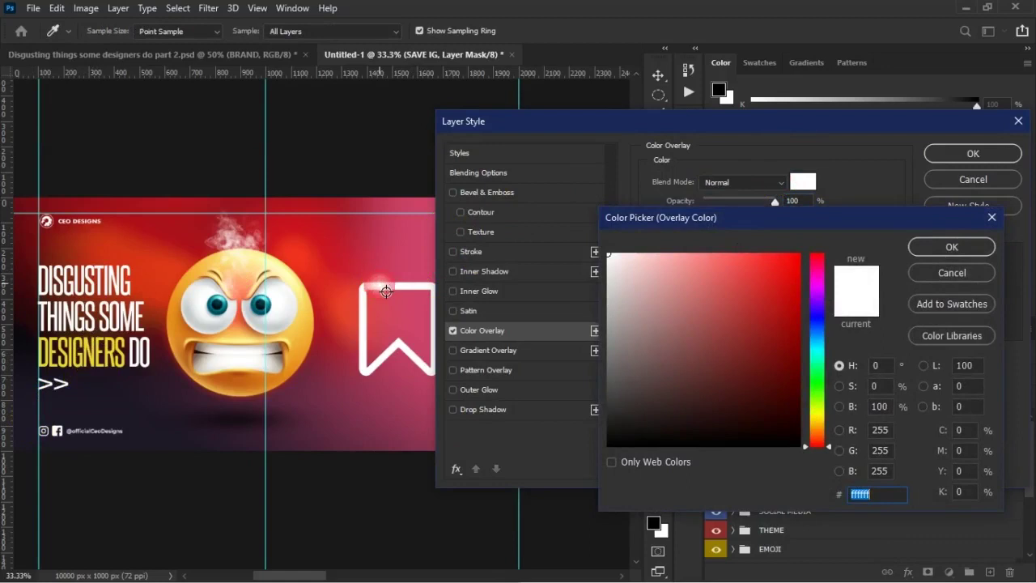
click(738, 291)
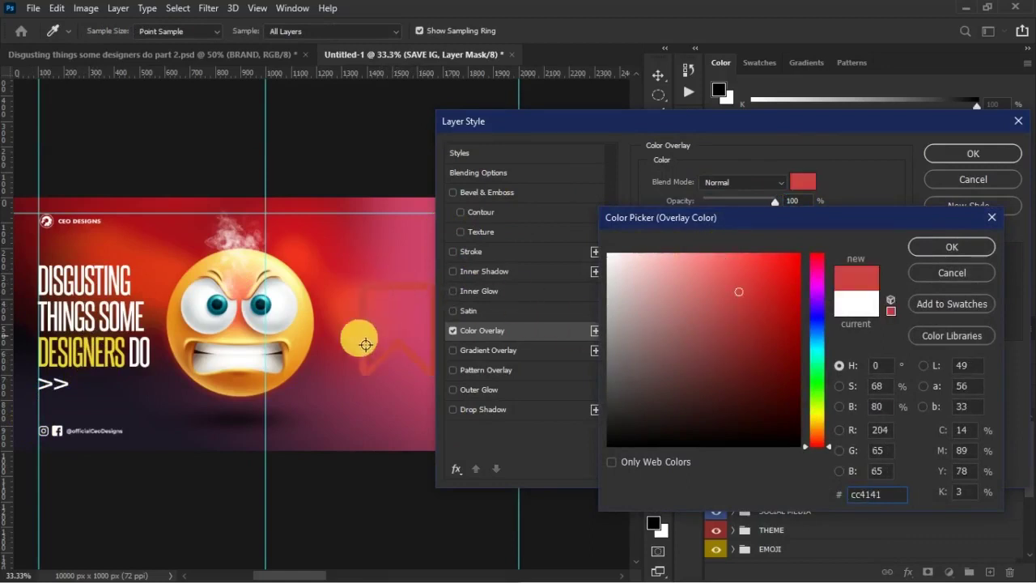
click(302, 359)
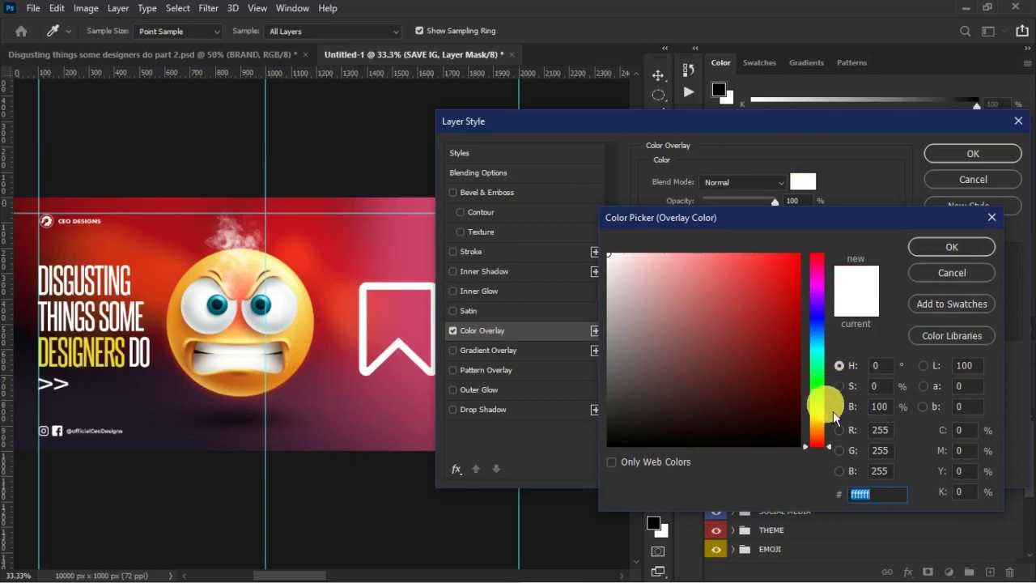
drag(819, 438, 819, 424)
mouse_move(780, 359)
mouse_down()
mouse_move(766, 273)
mouse_move(754, 266)
mouse_move(770, 278)
mouse_up()
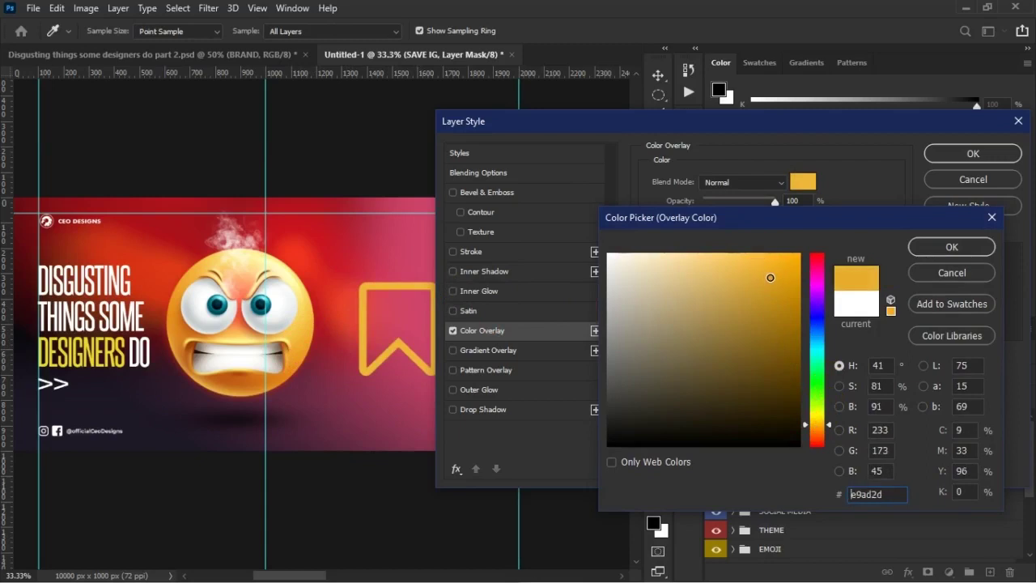
click(936, 254)
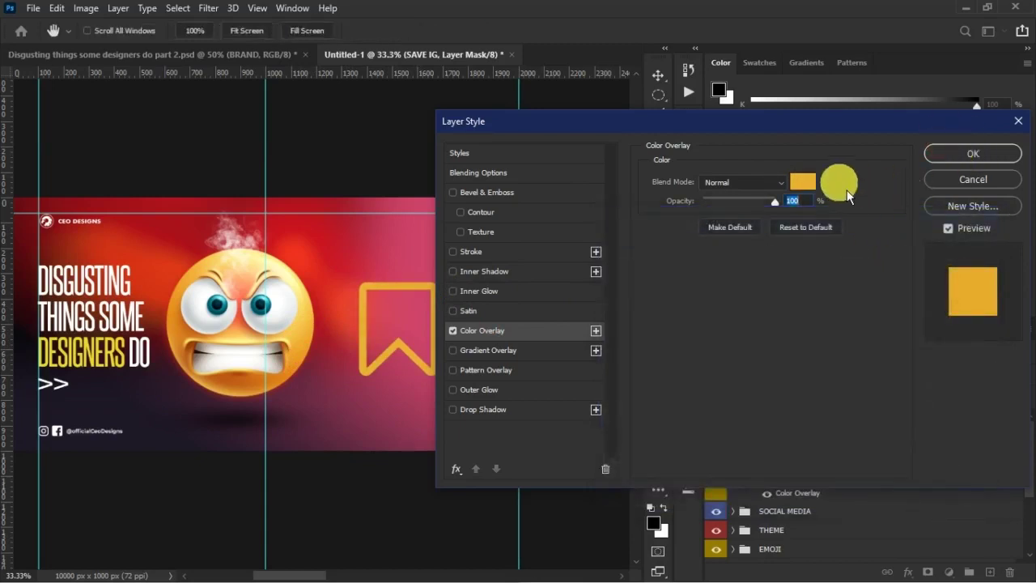
click(810, 183)
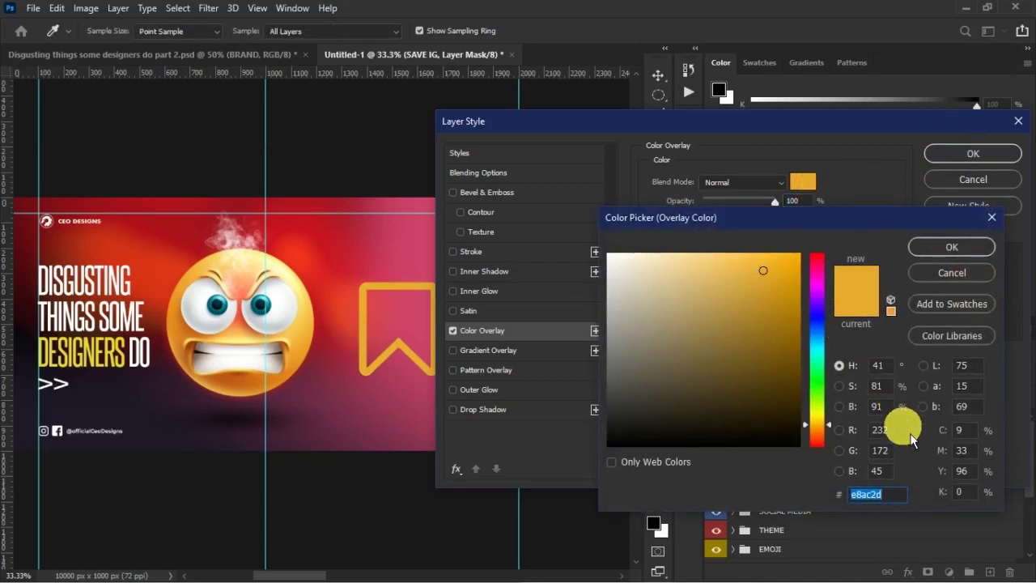
click(890, 494)
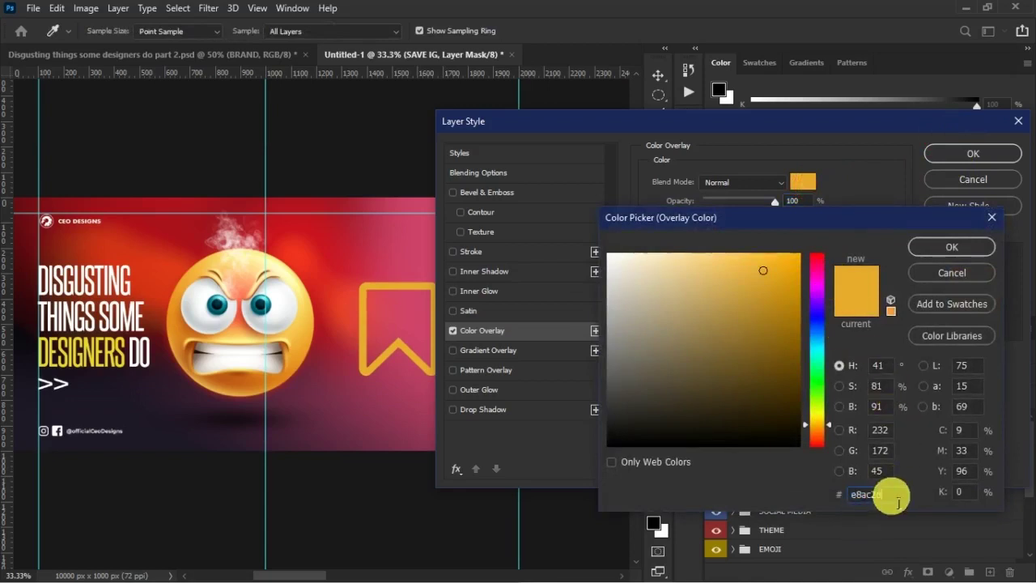
click(949, 248)
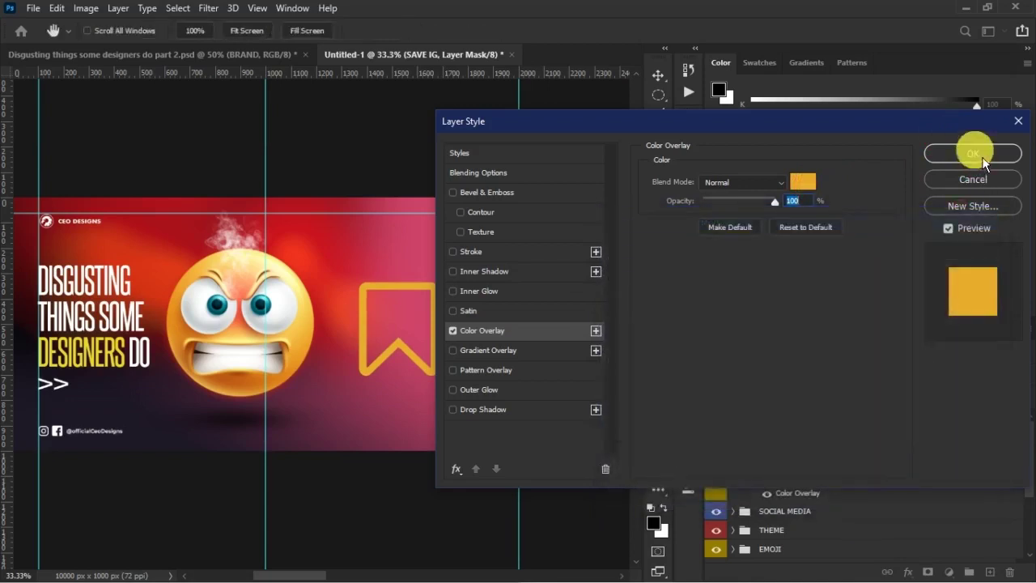
click(976, 155)
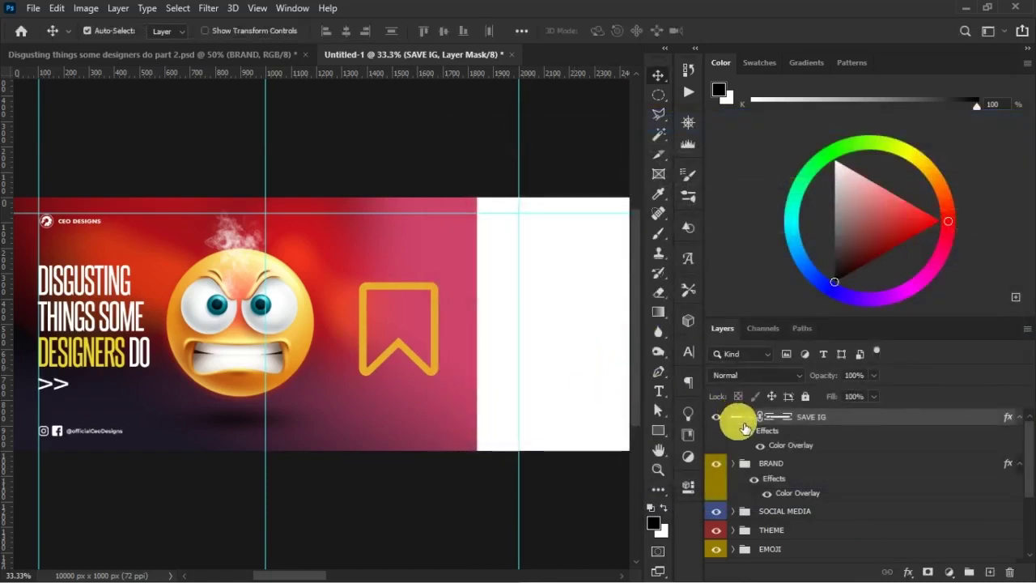
- Scale the bookmark icon down to less than half its size, keep it low in the pink area, and compare it with the reference design
key(ctrl+t)
drag(447, 285, 403, 394)
key(Return)
click(144, 55)
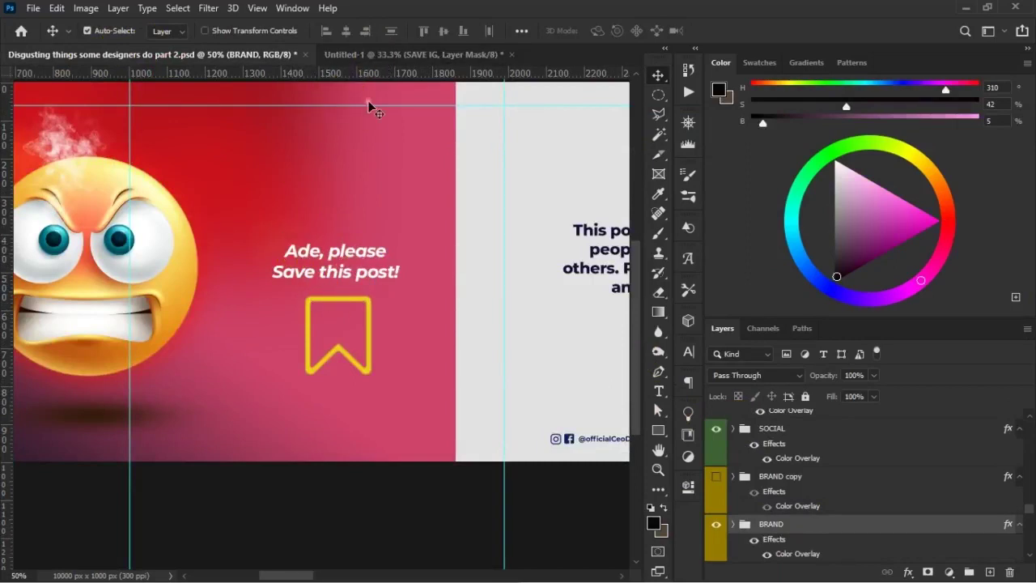
click(403, 58)
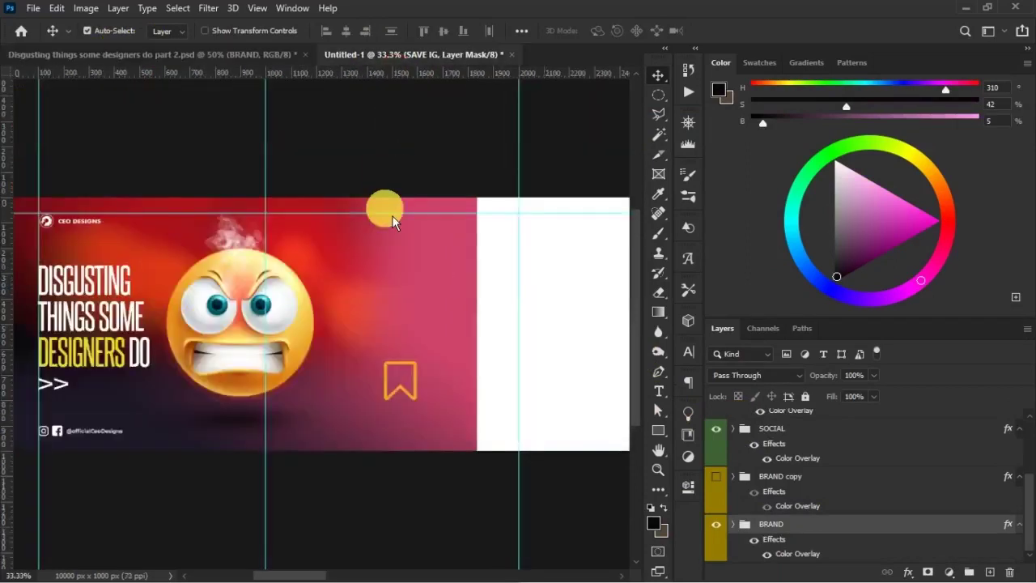
- Target the SAVE IG layer mask with the Brush tool, close up on the thin leftover lines above and below the bookmark
key(z)
drag(286, 254, 539, 457)
key(v)
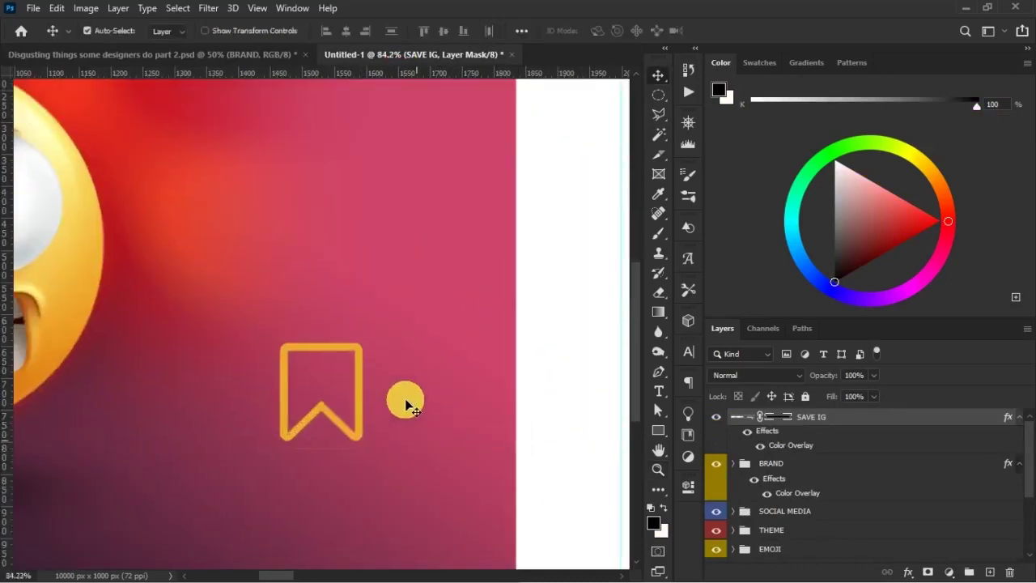
key(z)
drag(243, 280, 425, 493)
key(v)
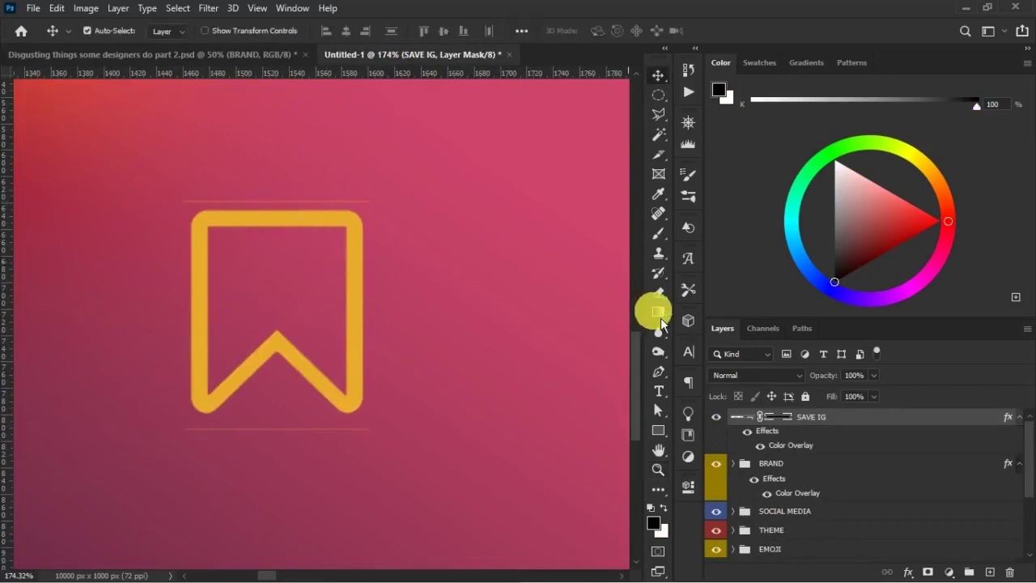
click(785, 418)
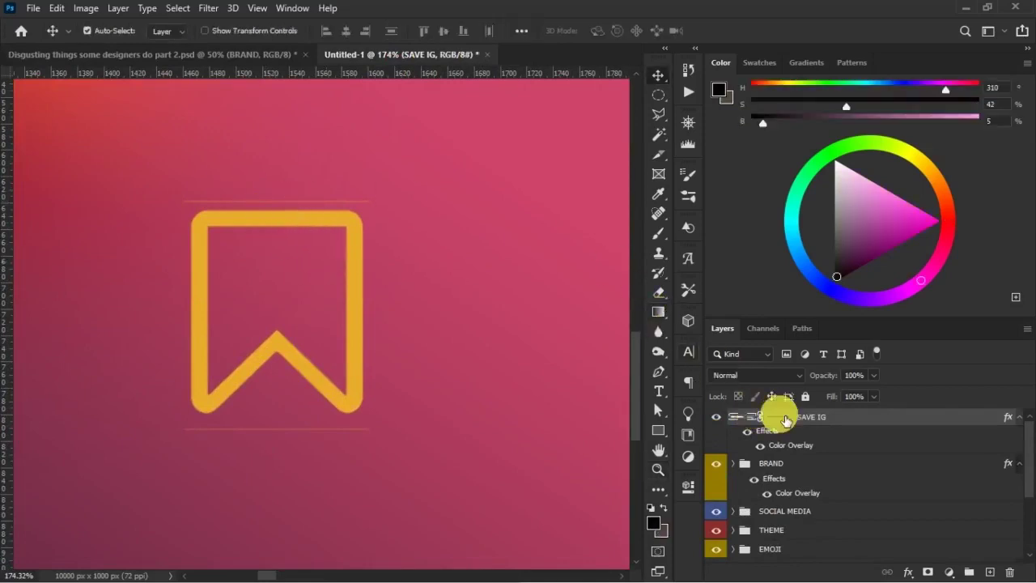
click(658, 233)
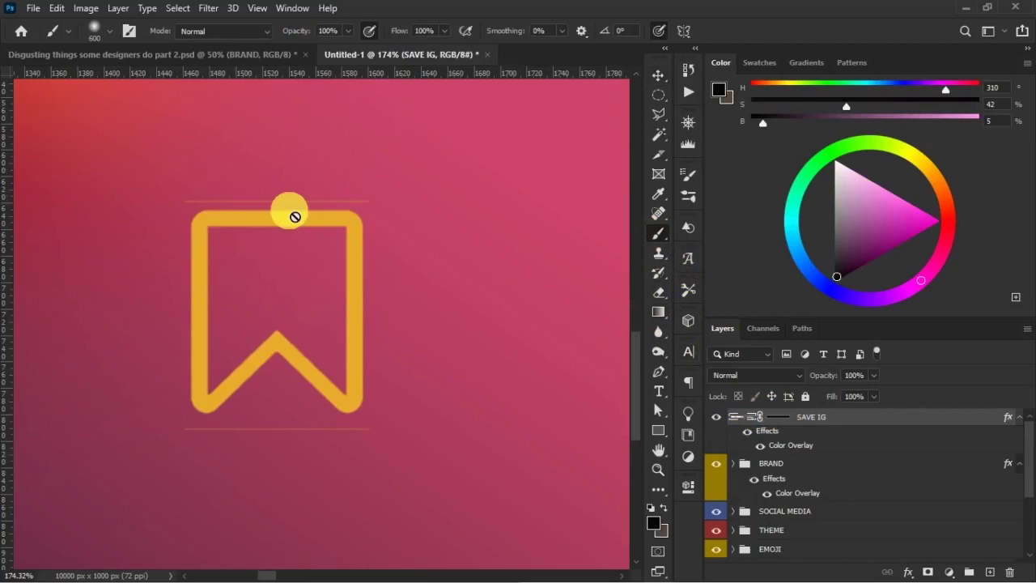
click(781, 418)
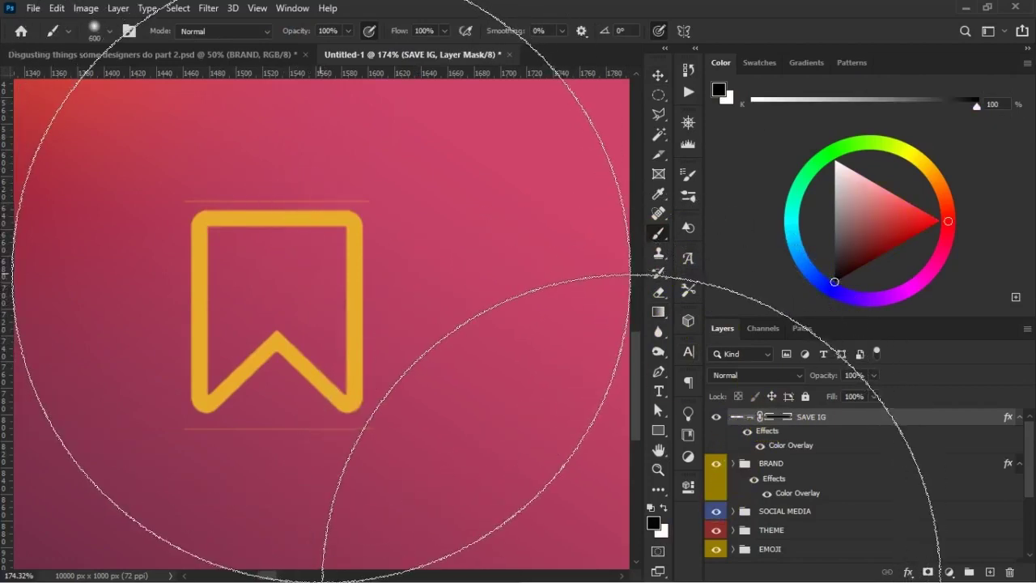
- Set the brush to a size of 32 px and a hardness of 100%
right_click(321, 274)
drag(490, 224, 468, 225)
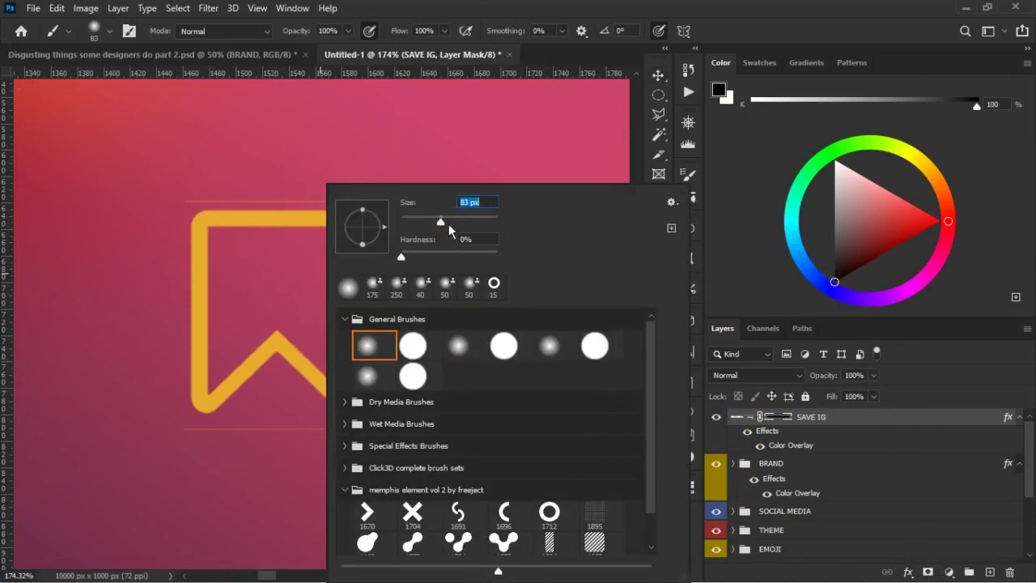
click(366, 8)
right_click(391, 252)
click(470, 277)
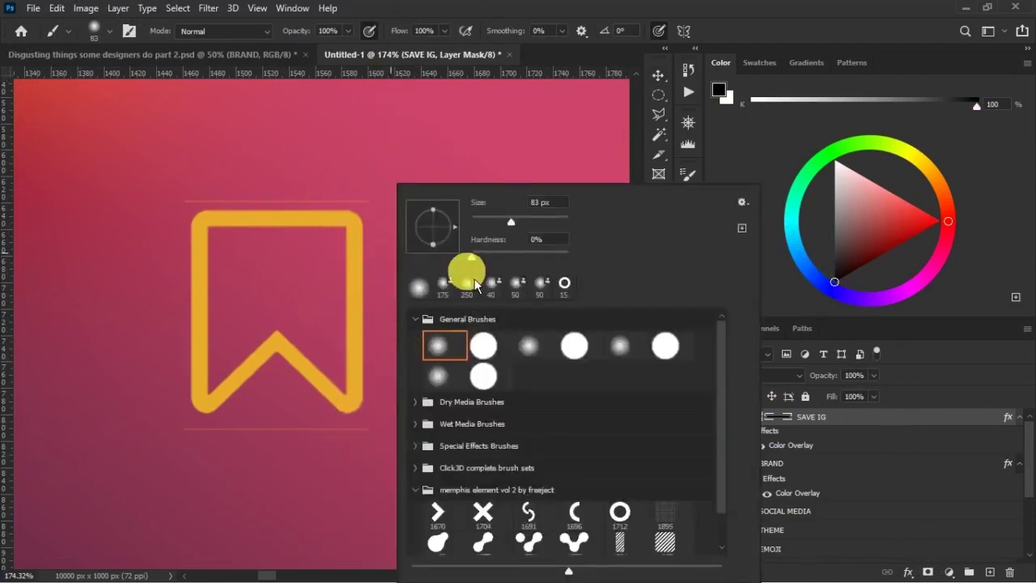
drag(530, 232, 496, 235)
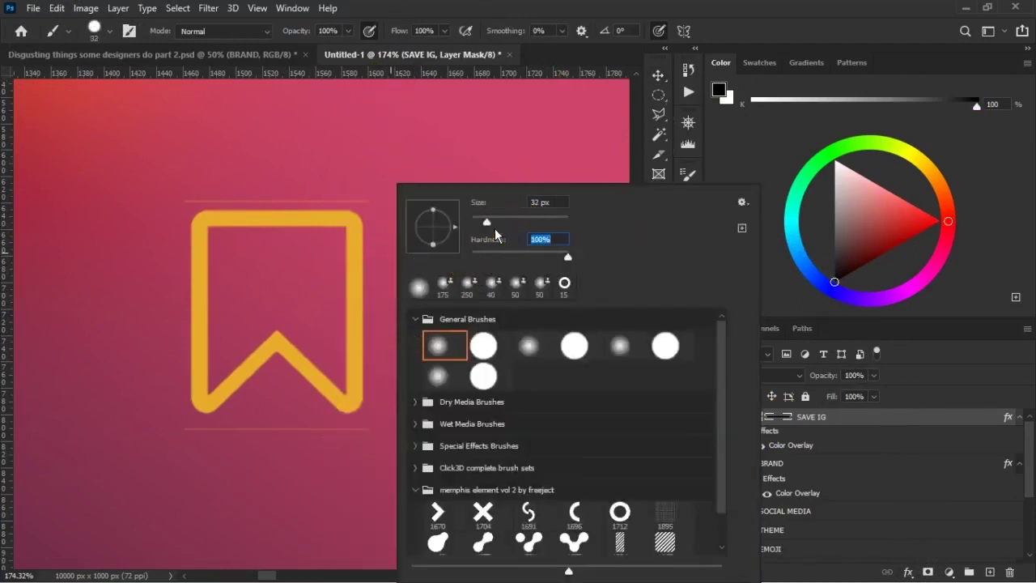
double_click(511, 14)
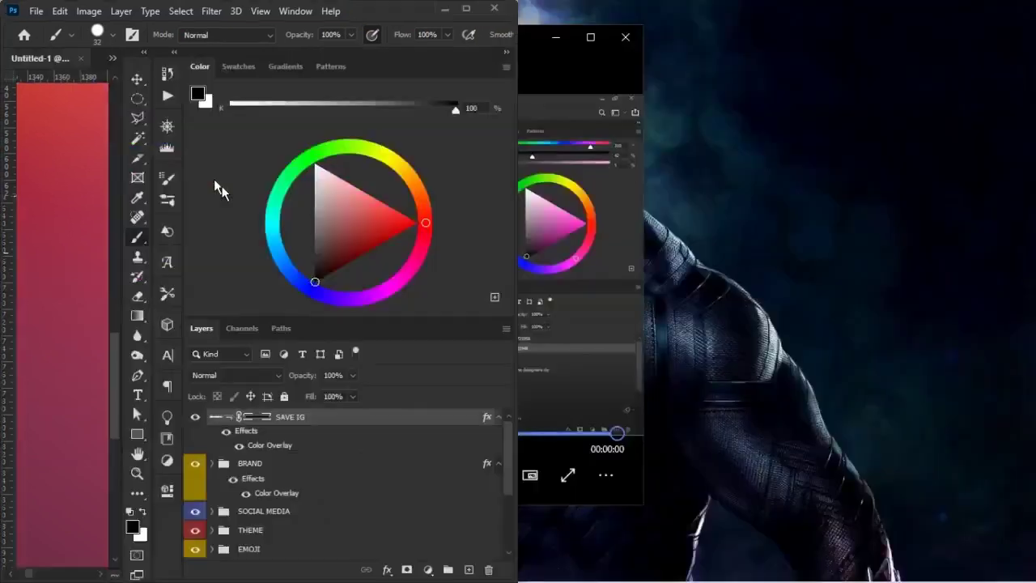
- Paint black on the SAVE IG layer mask with a 9 px brush to hide the thin lines above and below the bookmark
click(470, 10)
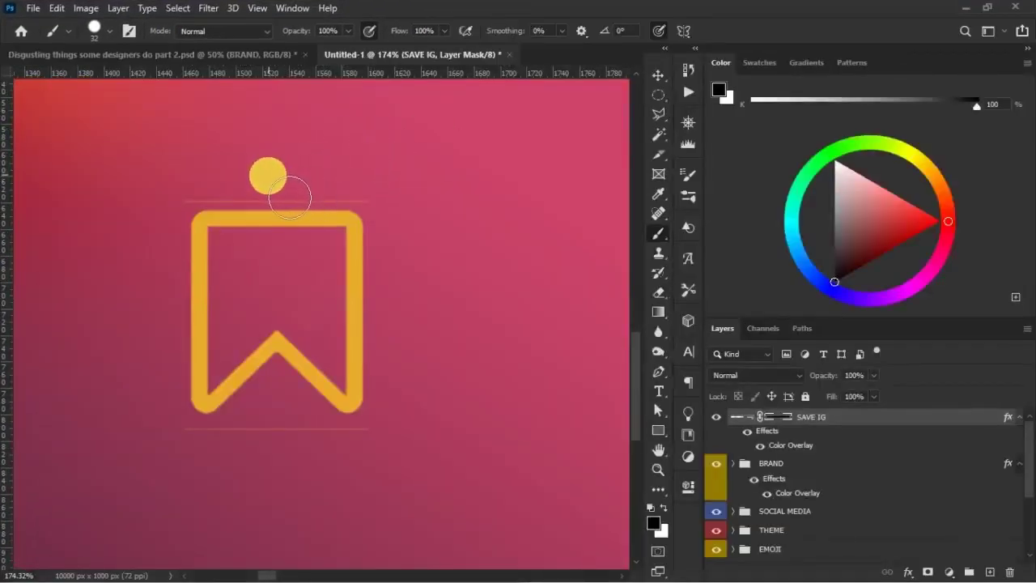
key(bracketleft)
key(bracketleft)
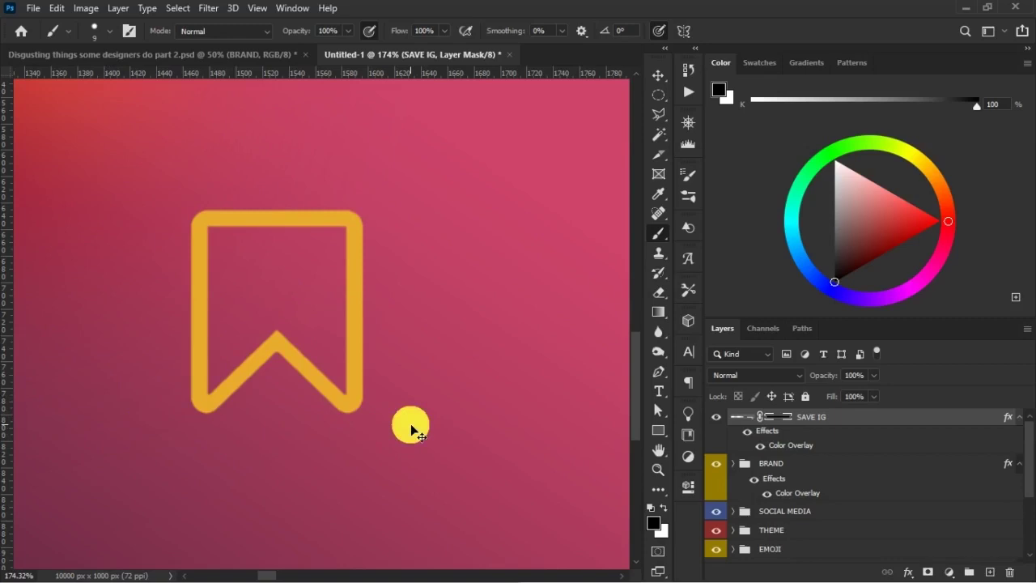
key(ctrl+minus)
key(ctrl+minus)
key(ctrl+minus)
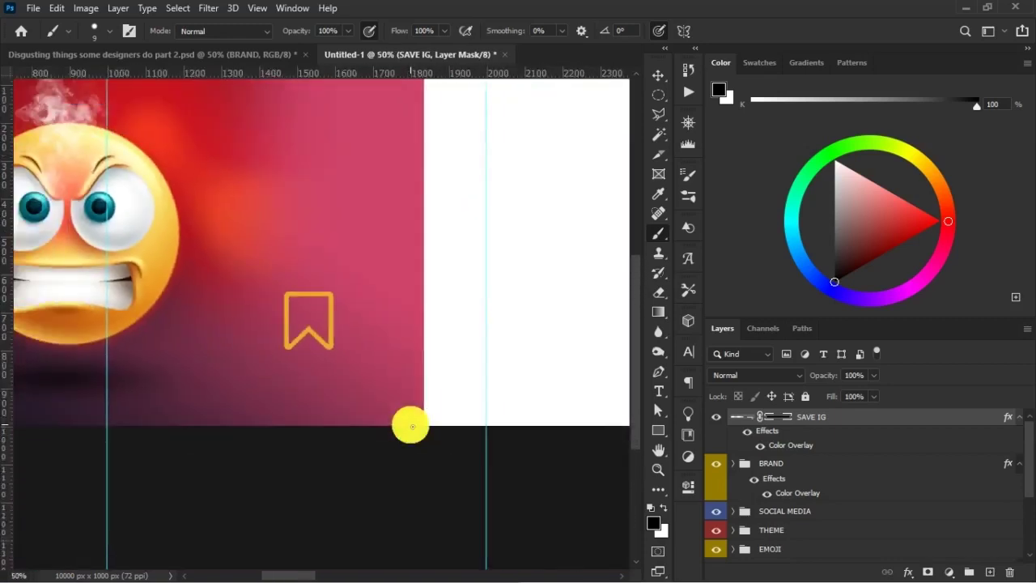
key(v)
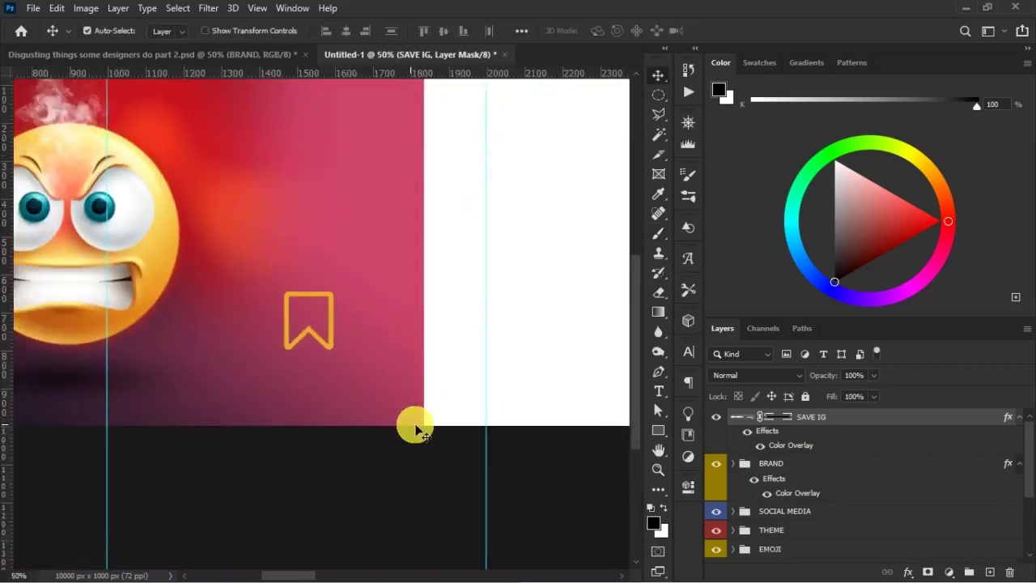
- Shorten the "Ade, please Save this post!" text box in the reference design so it ends just below its text
click(191, 54)
click(321, 257)
ctrl+click(328, 261)
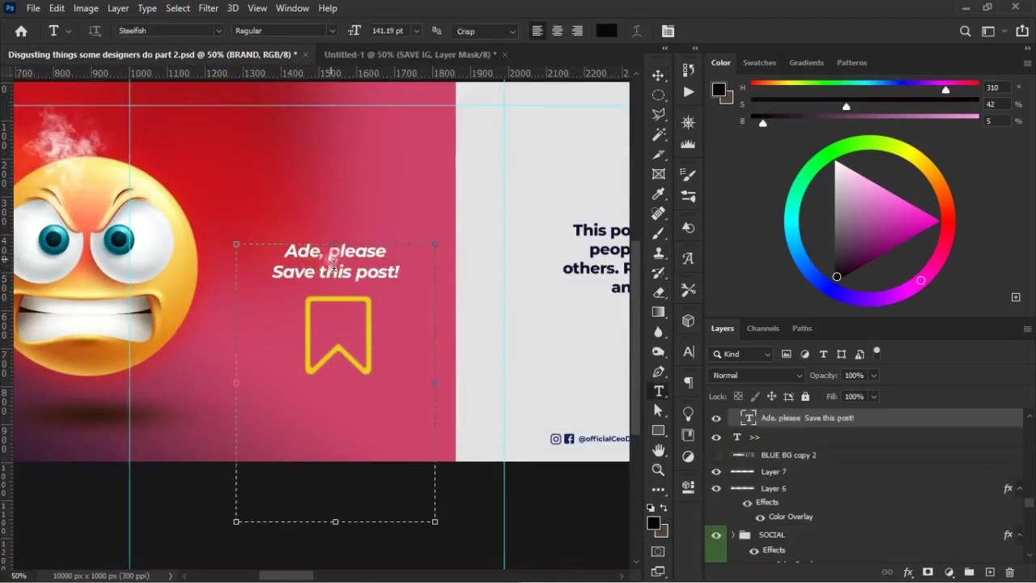
double_click(334, 264)
key(Escape)
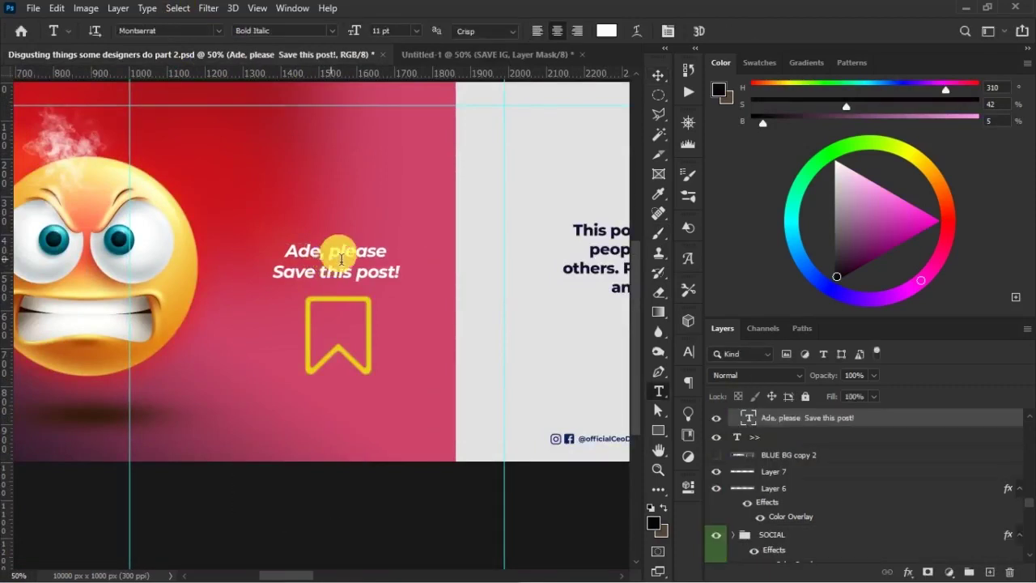
click(340, 486)
drag(340, 521, 343, 312)
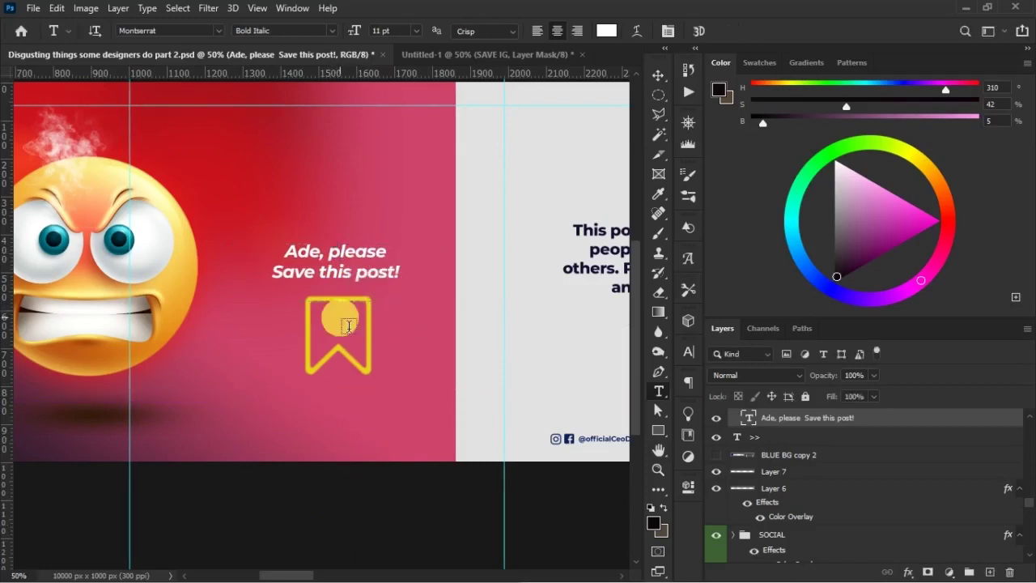
key(ctrl+Return)
- Copy the "Ade, please Save this post!" text layer into Untitled-1 and place it just above the bookmark icon
key(v)
click(464, 54)
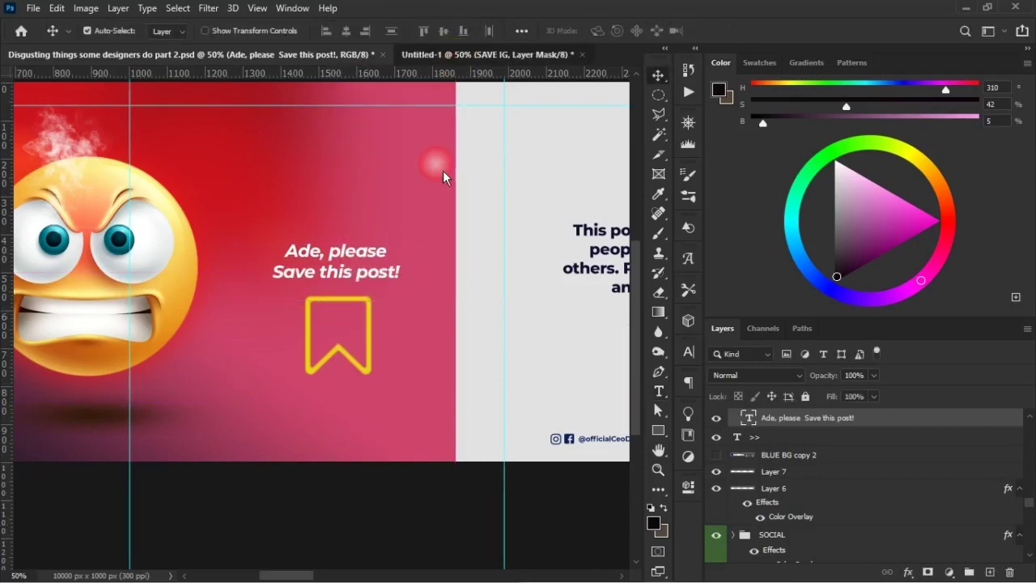
drag(343, 338, 364, 342)
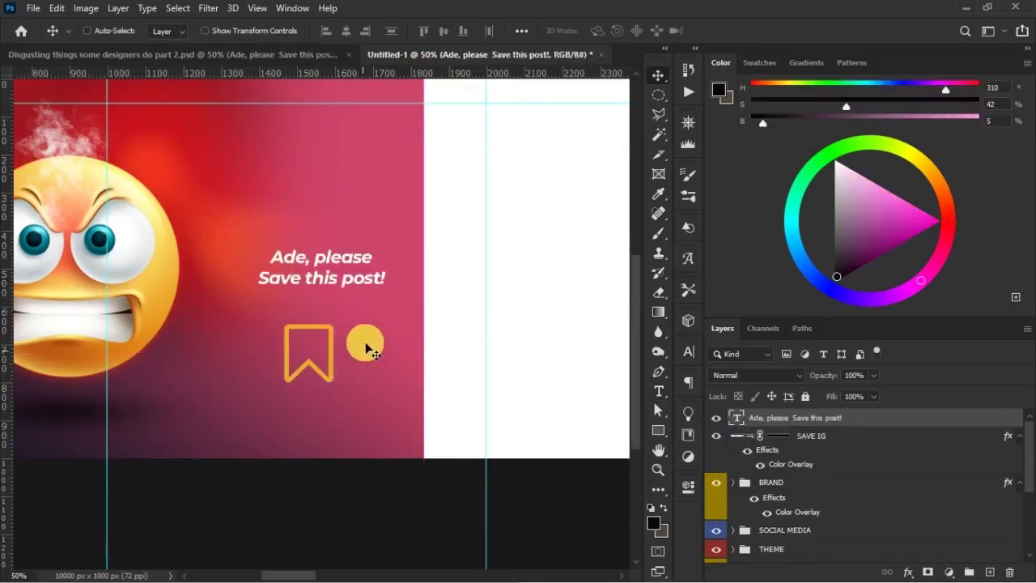
drag(344, 287, 331, 311)
click(473, 382)
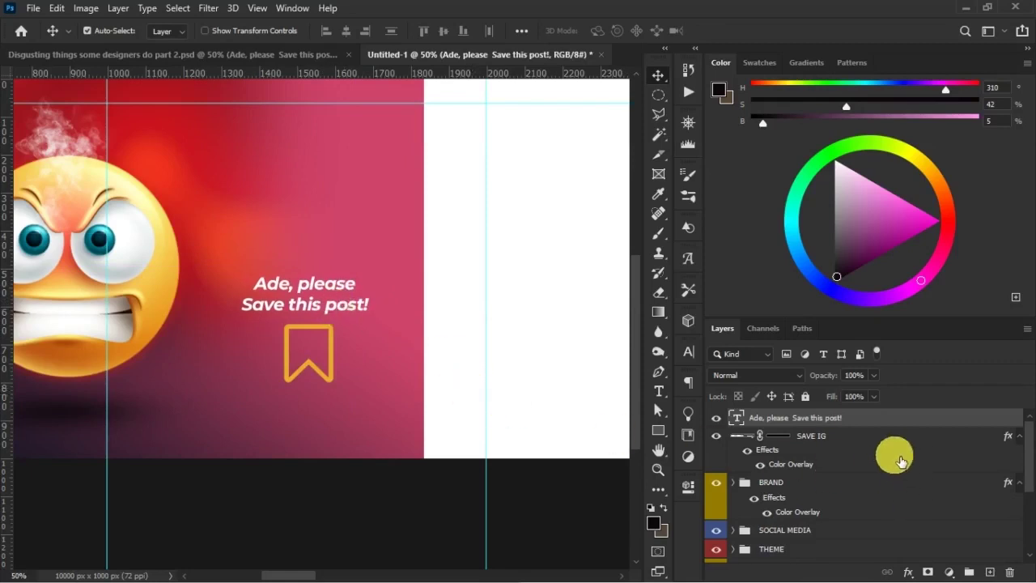
- Align the "Ade, please Save this post!" text and the SAVE IG bookmark on their horizontal centers
shift+click(875, 451)
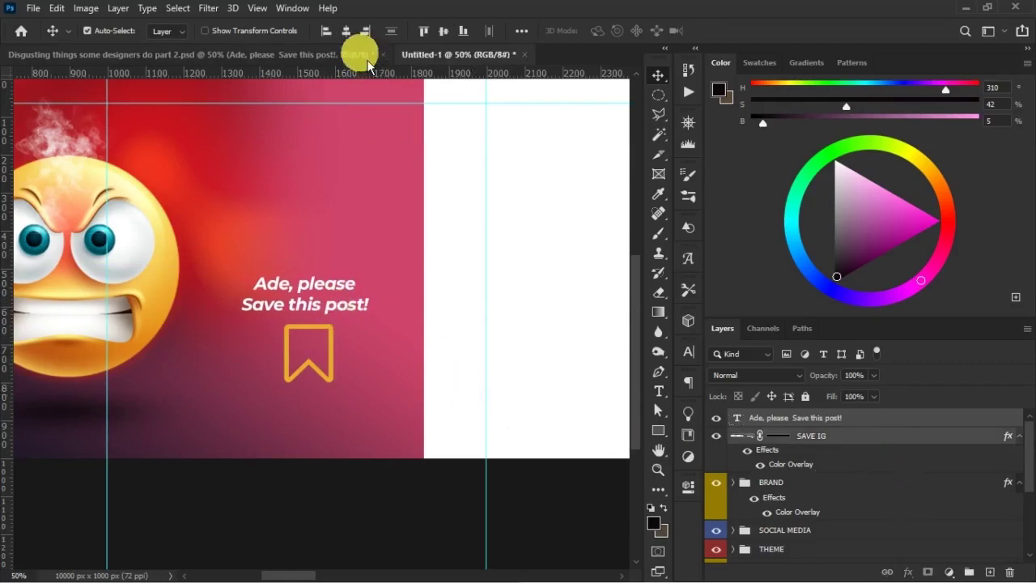
click(348, 32)
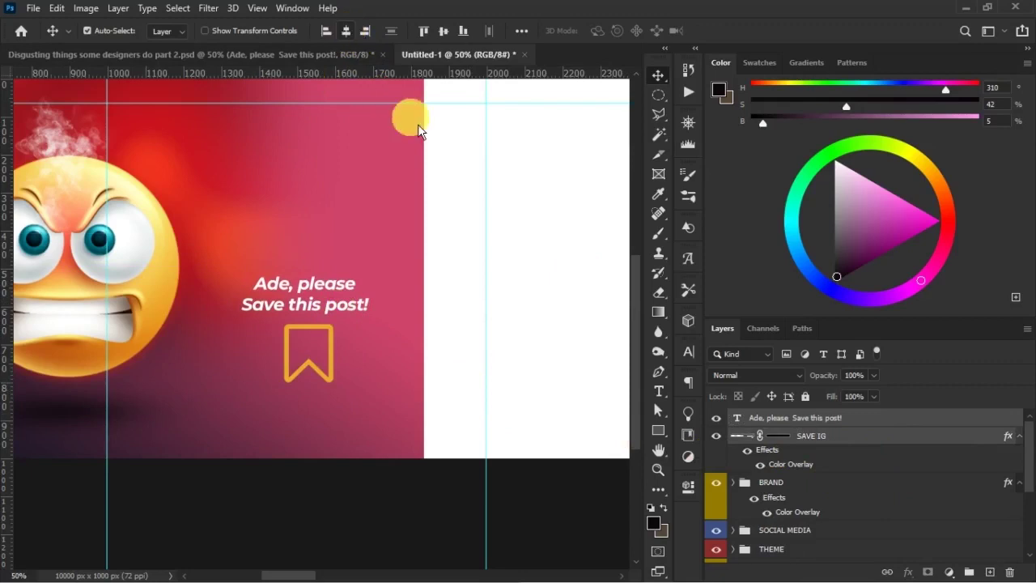
key(ctrl+minus)
key(ctrl+minus)
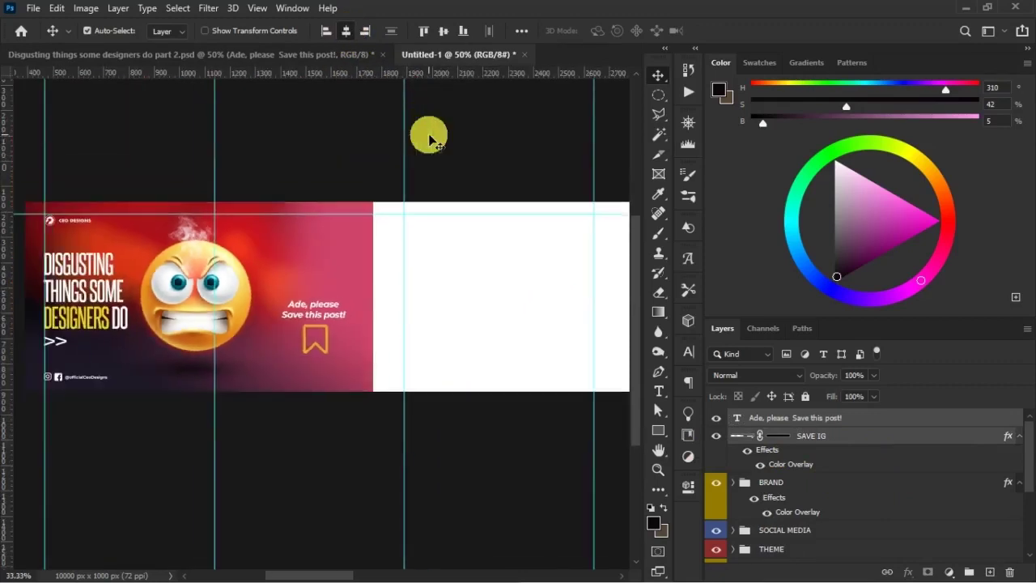
drag(331, 288, 401, 310)
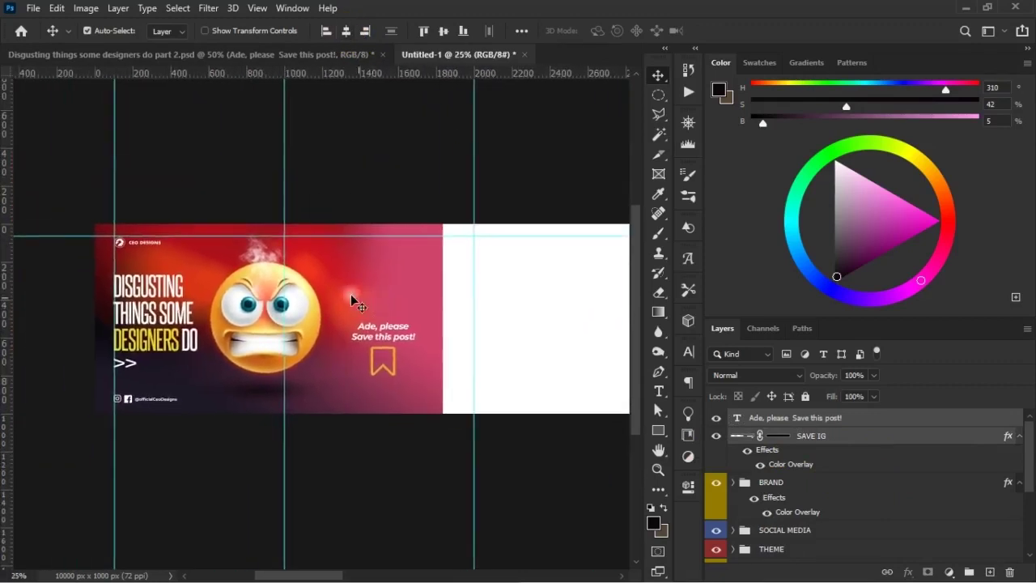
- Scale the Angry-Emoji layer down slightly to 235.70%, keeping its right edge in place
click(247, 320)
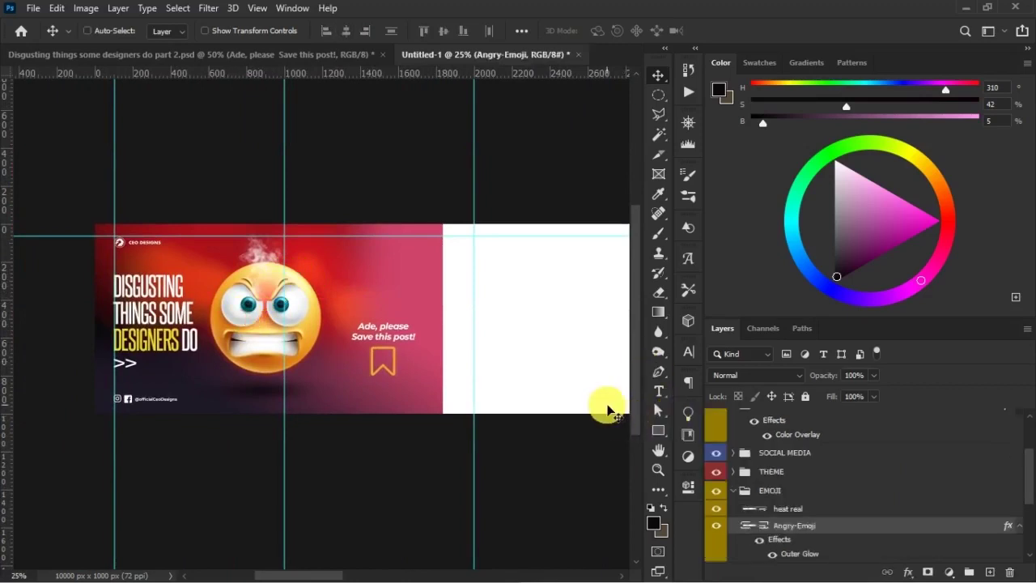
key(ctrl+t)
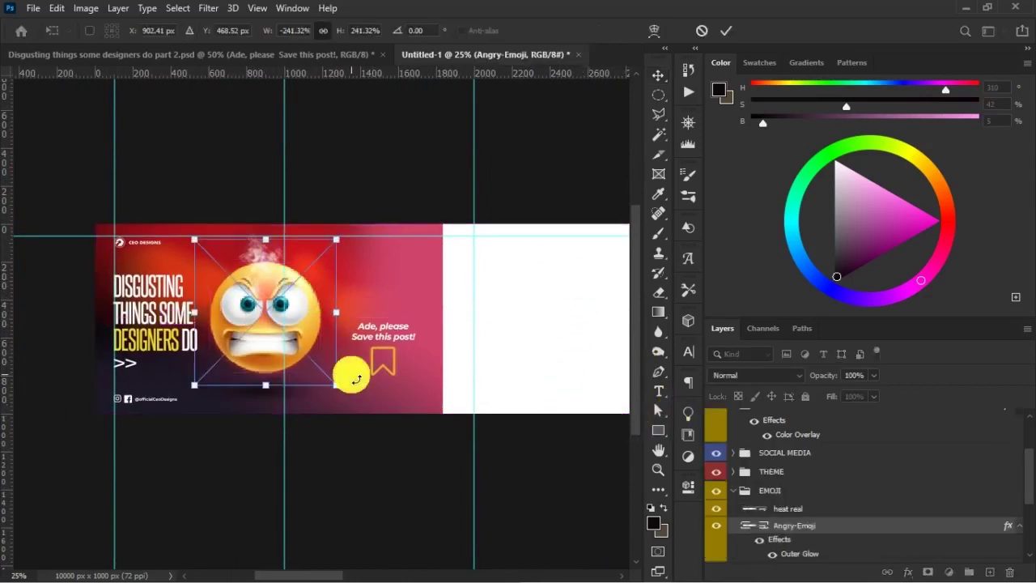
key(ctrl+plus)
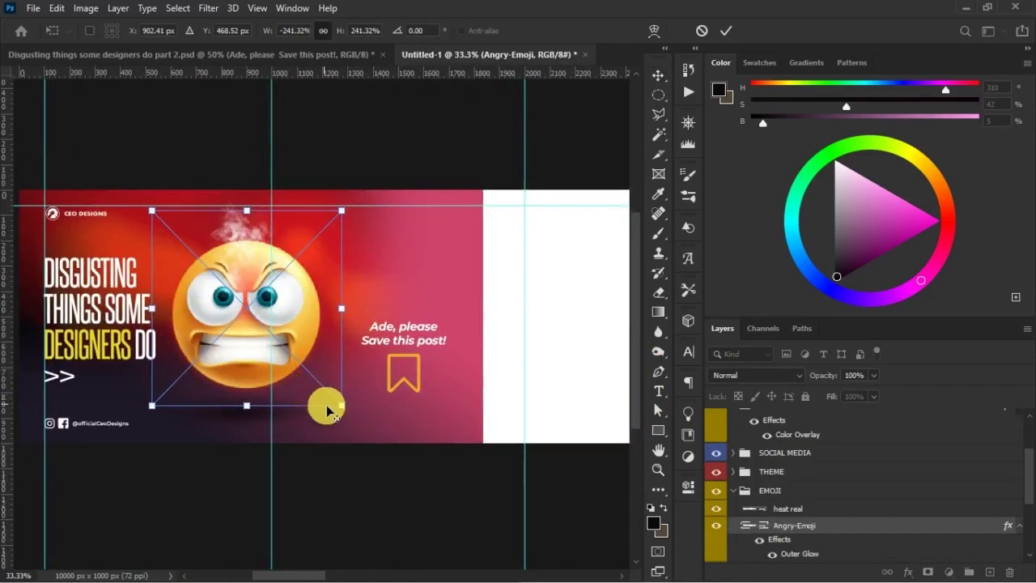
drag(346, 415, 341, 416)
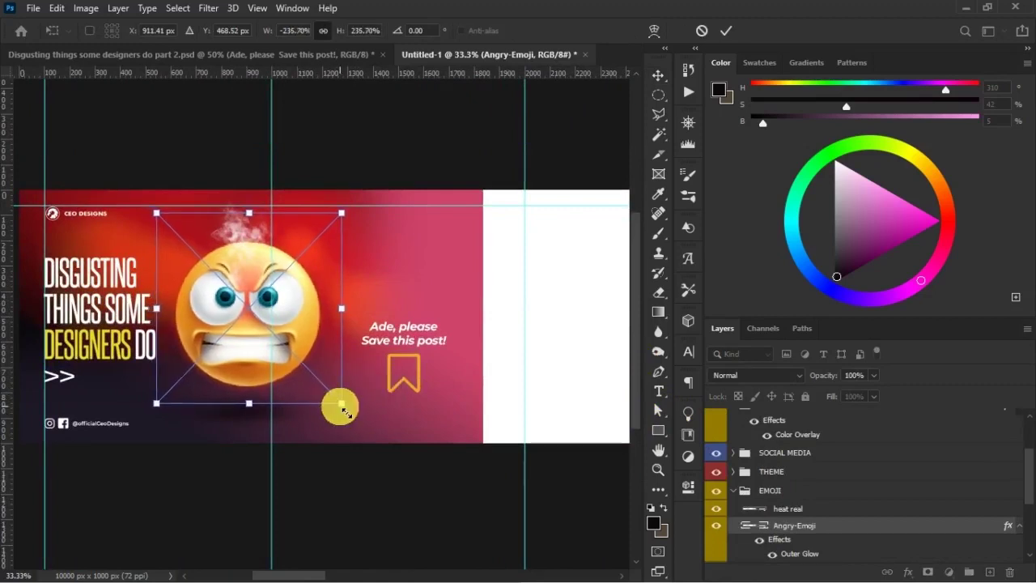
key(Return)
- Select the shadow layer beneath the emoji and check its spacing relative to the emoji
click(330, 411)
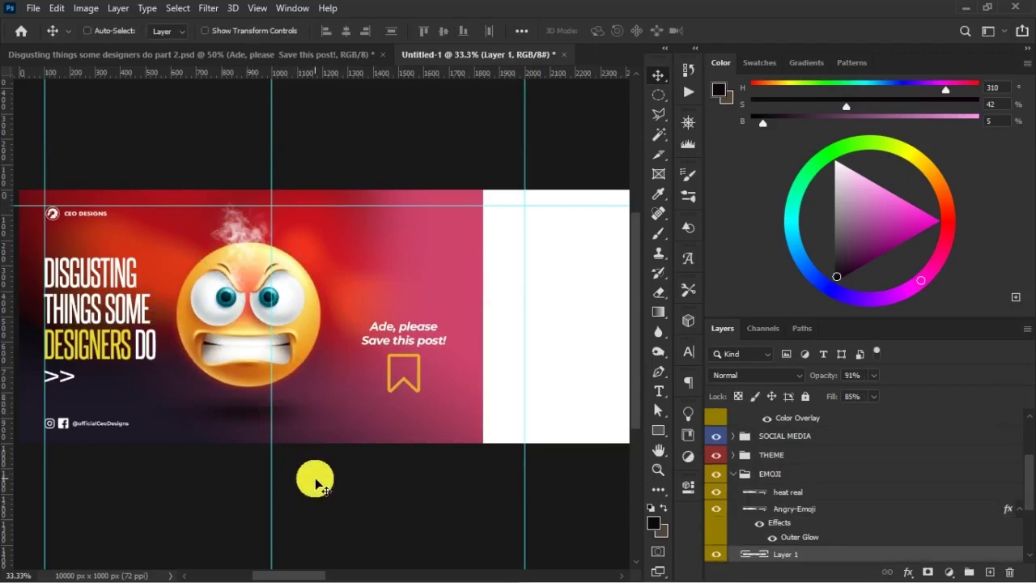
key(ctrl+minus)
key(ctrl+plus)
drag(215, 363, 309, 364)
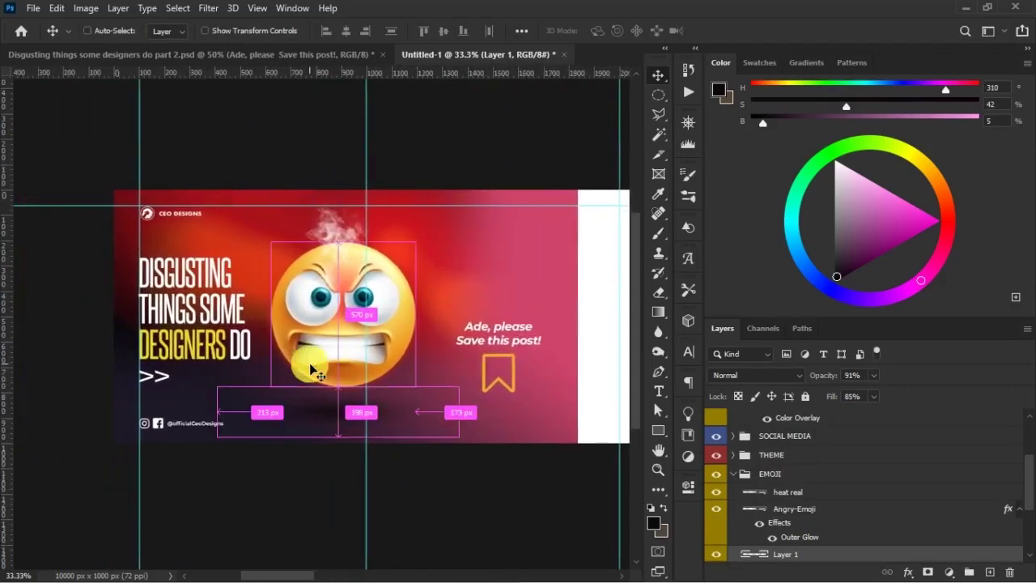
key(ctrl+plus)
key(ctrl+minus)
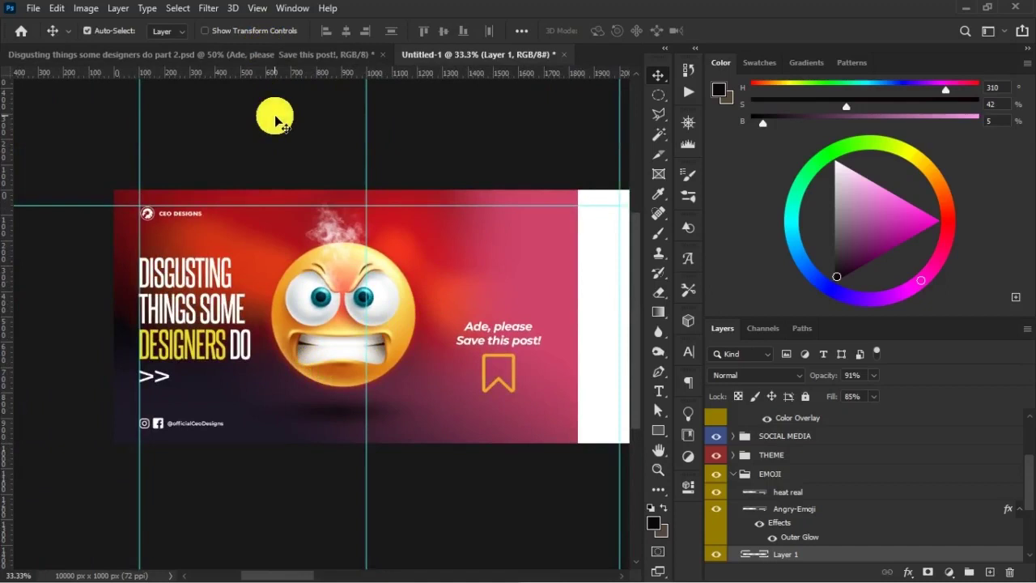
- Examine the reference design from the first slide through to the THANK YOU! slide, noting the social media handle on each one
click(269, 56)
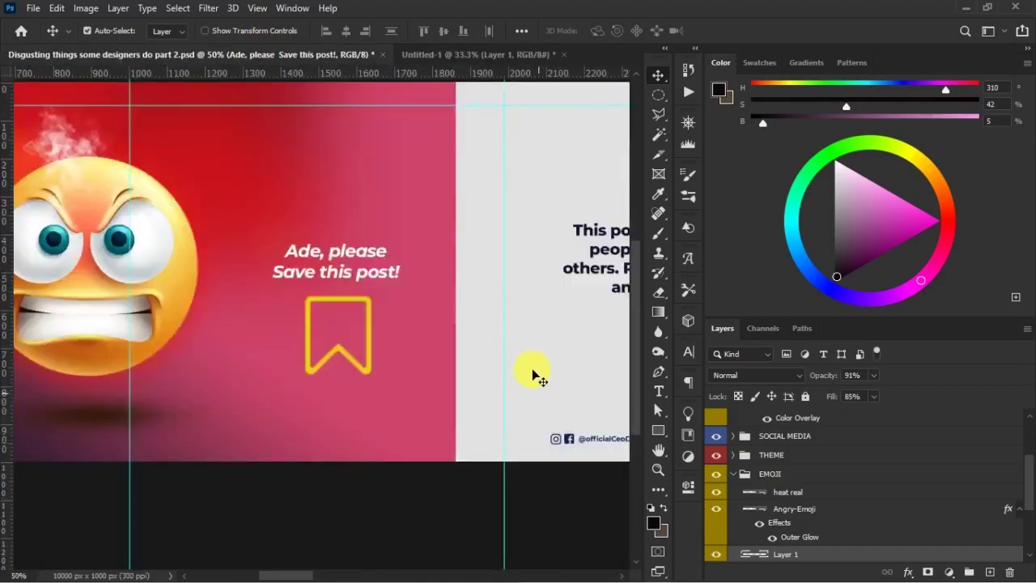
drag(570, 310, 458, 329)
drag(121, 364, 457, 318)
drag(252, 344, 408, 246)
drag(188, 304, 224, 281)
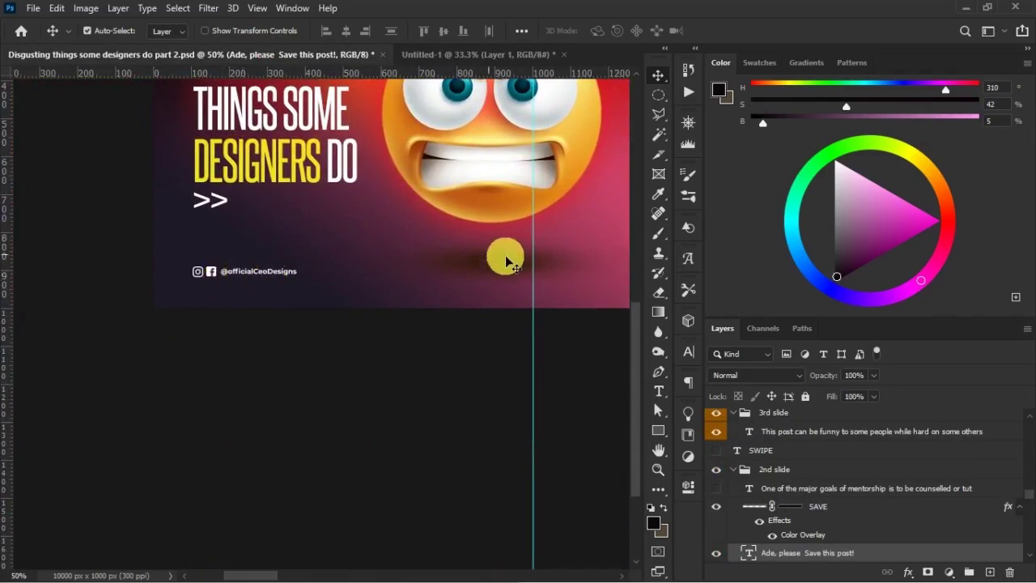
drag(587, 255, 303, 315)
drag(535, 282, 341, 293)
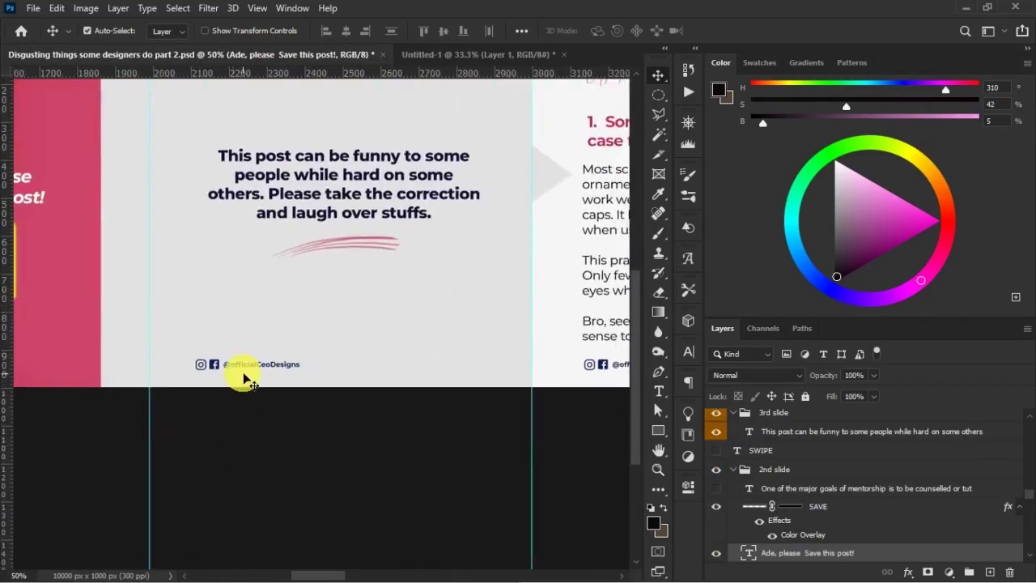
drag(414, 326, 313, 286)
drag(518, 340, 456, 301)
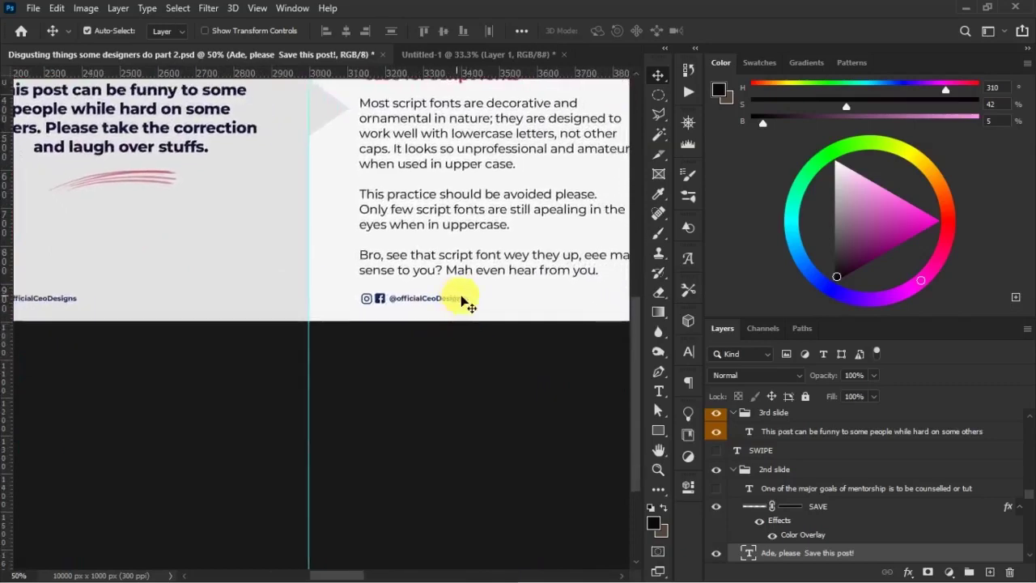
drag(544, 246, 109, 313)
drag(544, 297, 227, 328)
drag(538, 309, 205, 284)
drag(543, 313, 232, 305)
drag(408, 306, 122, 325)
drag(526, 262, 424, 297)
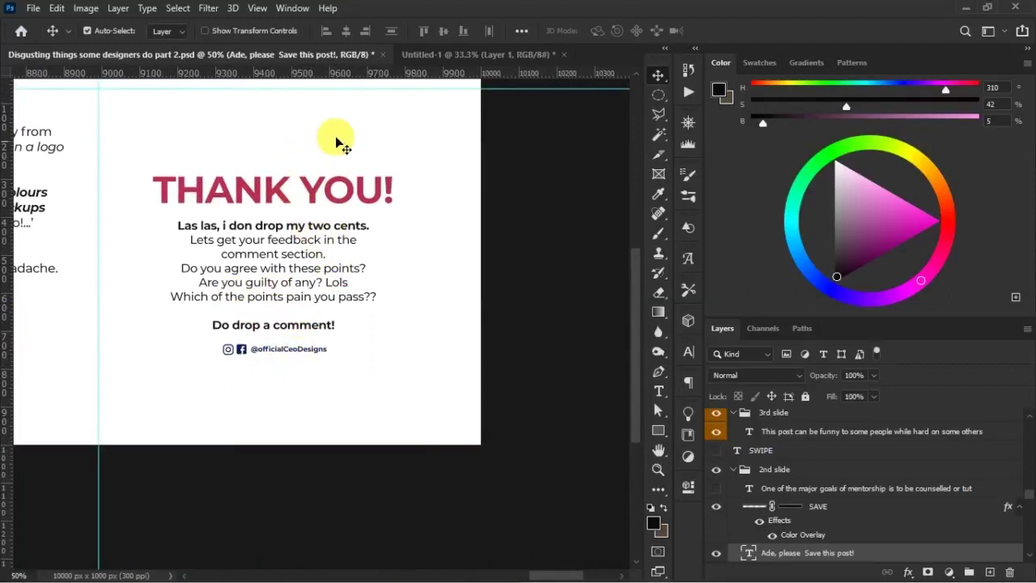
- Duplicate the SOCIAL MEDIA group in Untitled-1 and move the copy level across onto the white second slide, past the guide near 2000 px
click(437, 54)
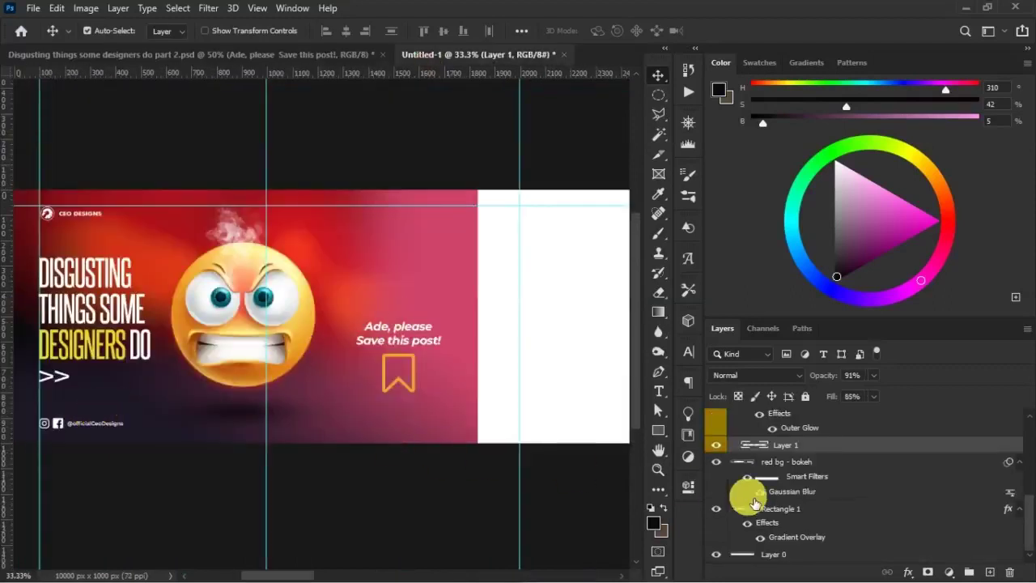
scroll(754, 501, up, 6)
click(775, 482)
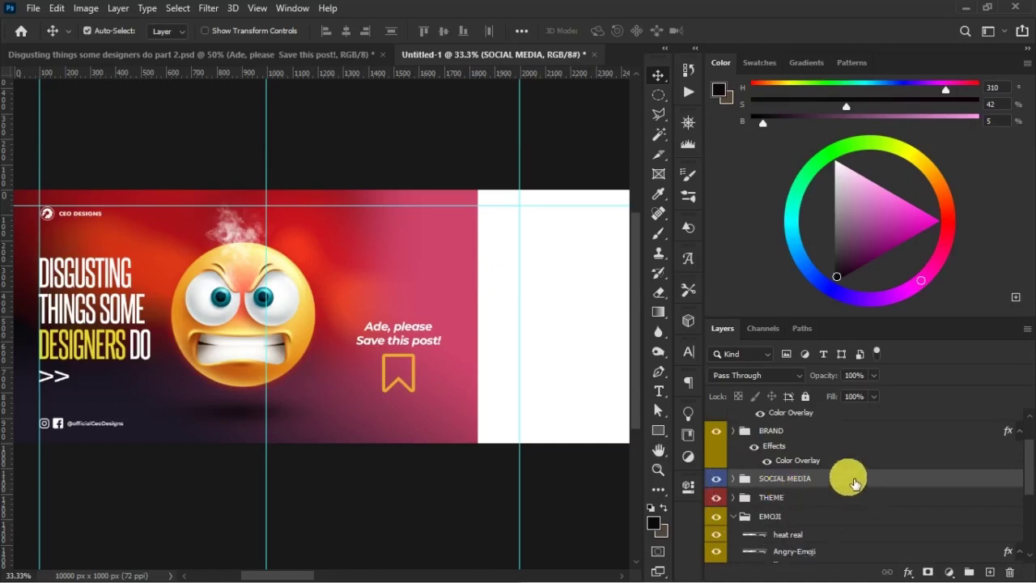
right_click(845, 475)
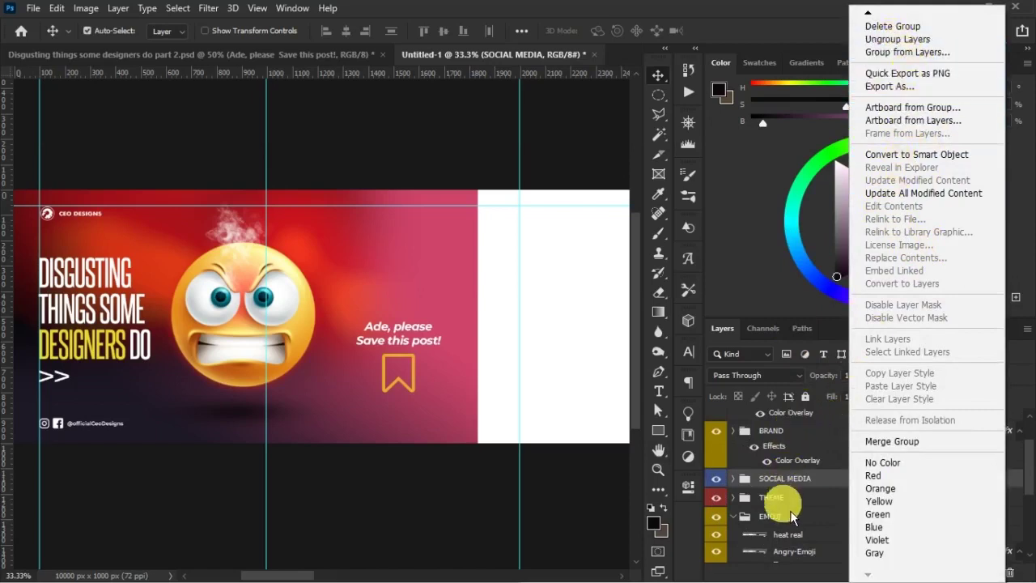
click(814, 482)
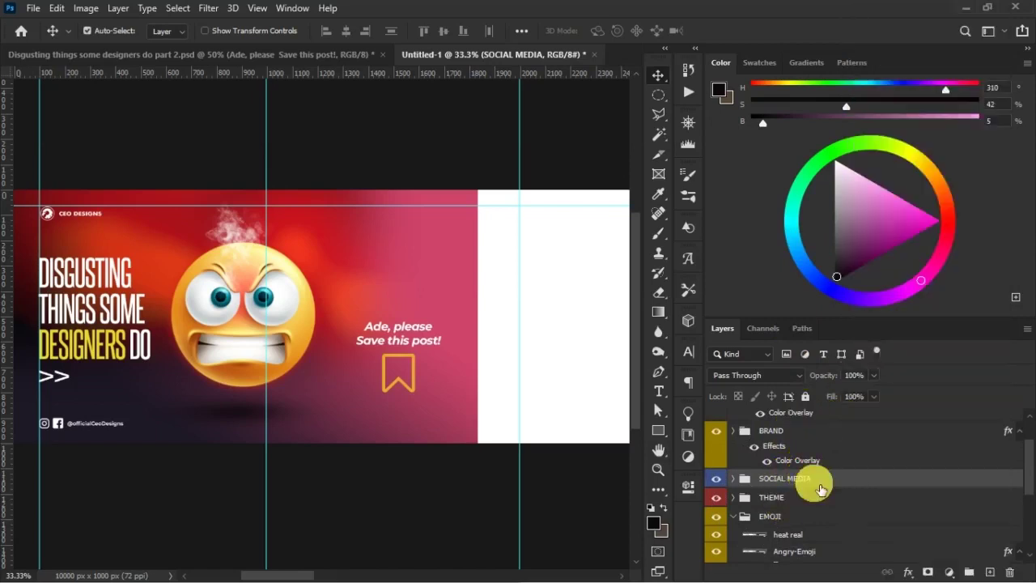
key(ctrl+j)
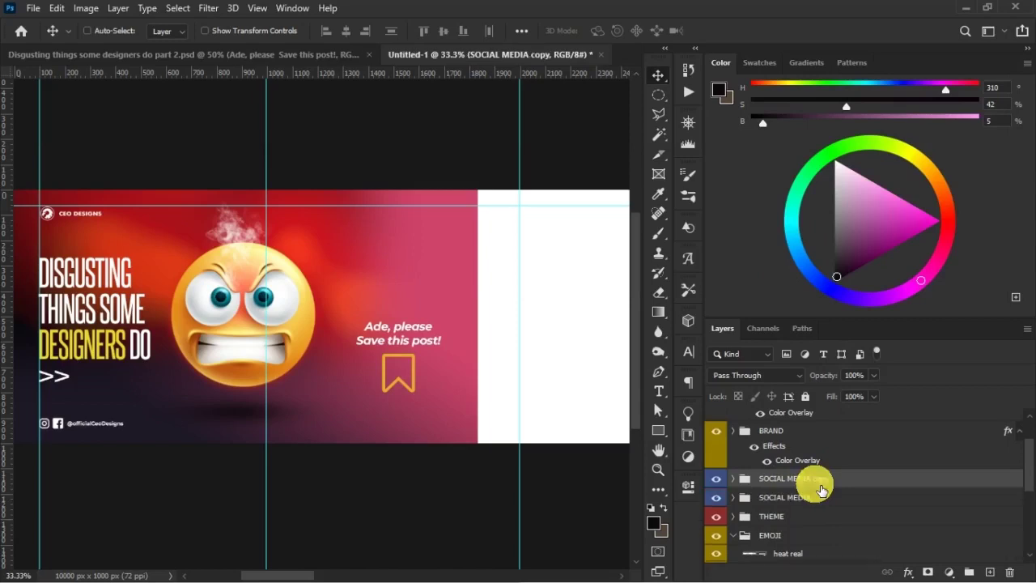
key(ctrl+t)
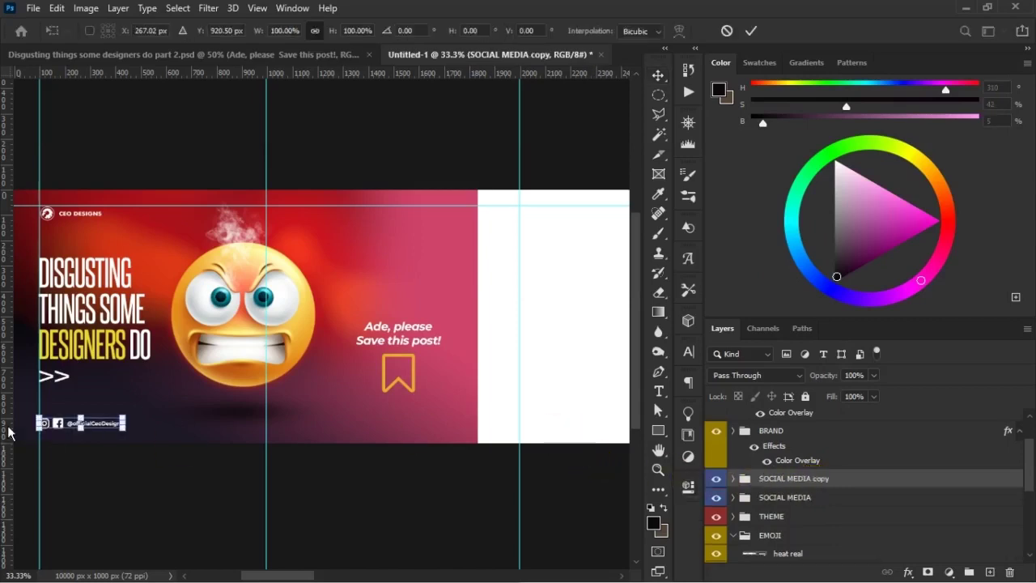
drag(101, 427, 589, 422)
key(Return)
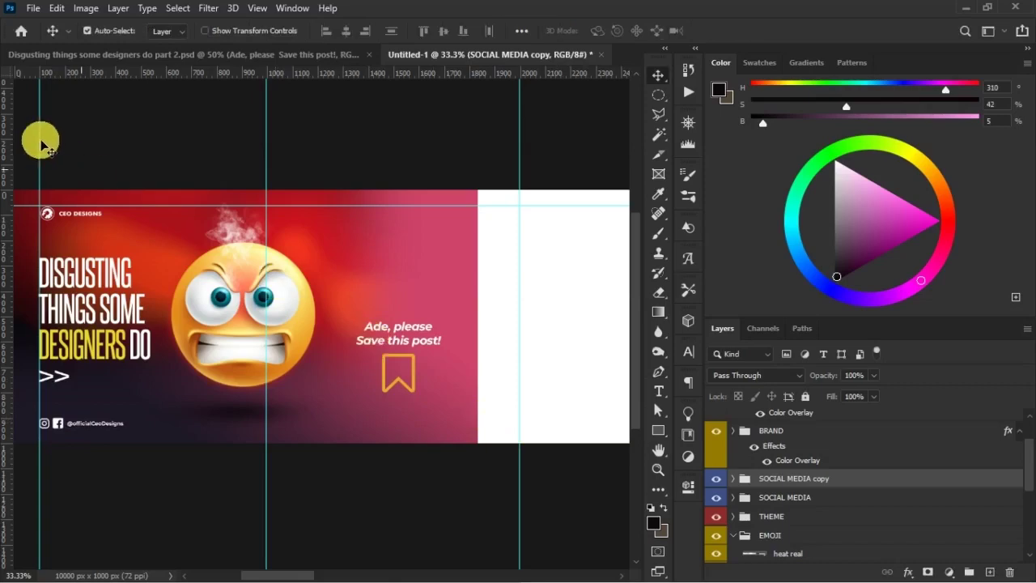
- Check the placement and color of the social media handle on the reference design's second slide
click(101, 57)
drag(162, 341, 354, 294)
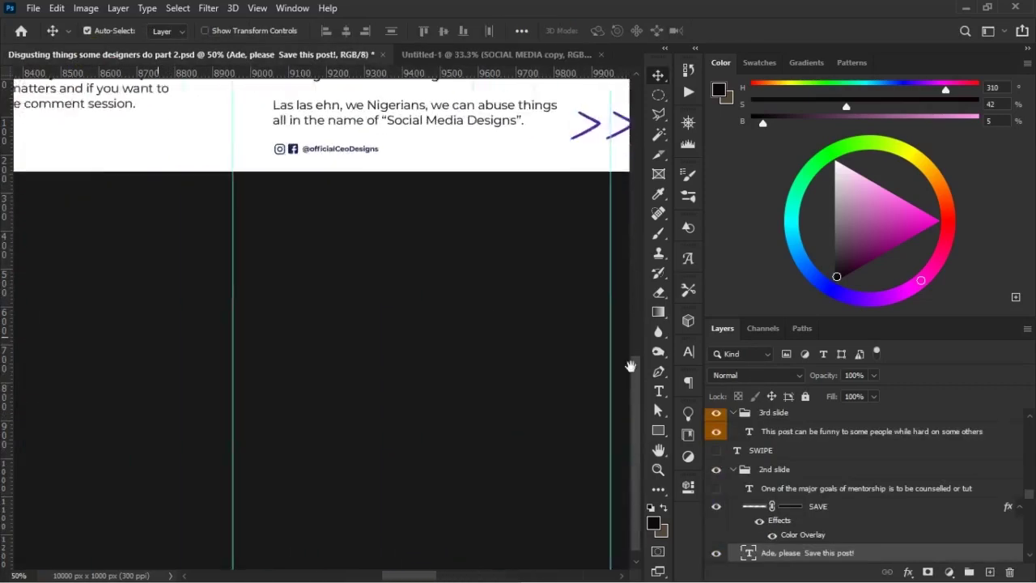
drag(319, 248, 448, 344)
drag(289, 344, 457, 329)
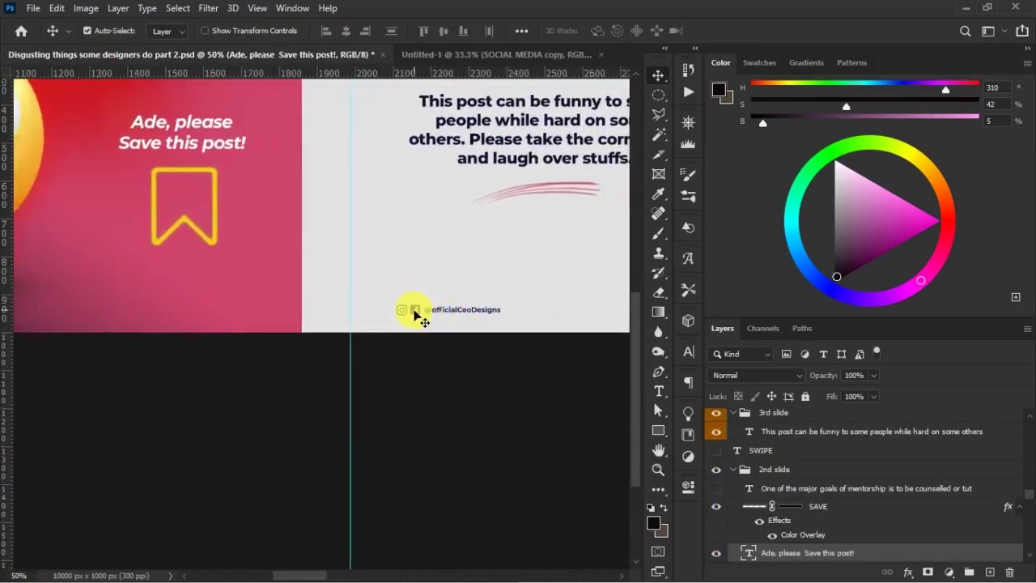
- Check the Color Overlay settings of the Facebook icon and its group on the reference design's second slide
click(415, 312)
double_click(816, 445)
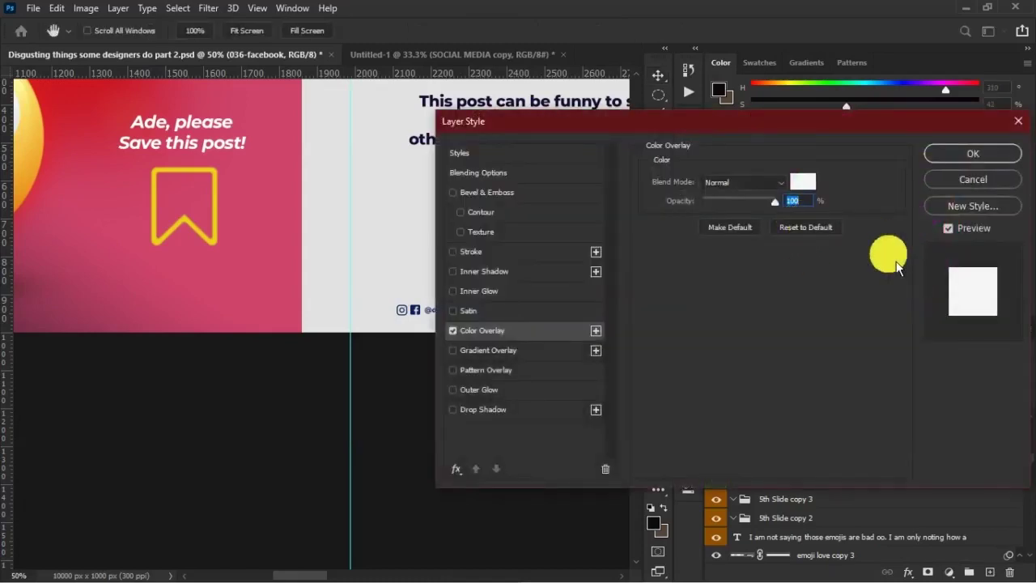
click(942, 179)
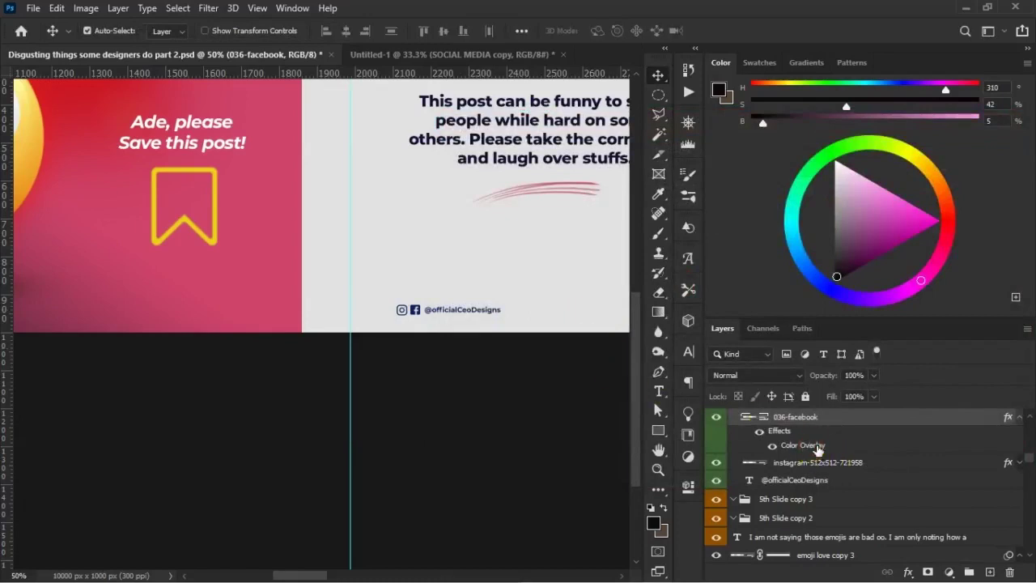
double_click(800, 419)
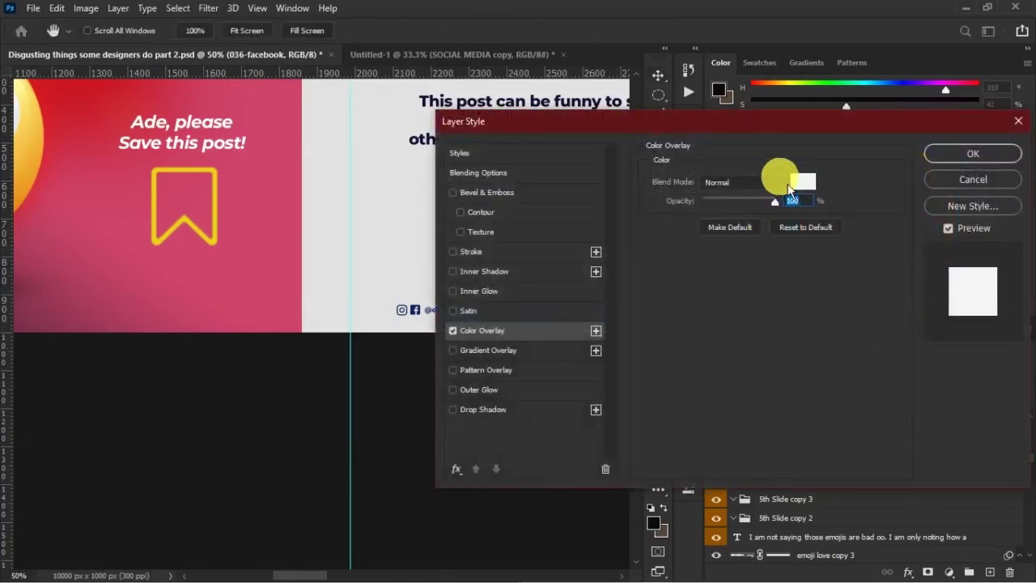
click(932, 188)
- Check the character settings and color of the social media handle text in the reference design
key(t)
click(459, 317)
key(Escape)
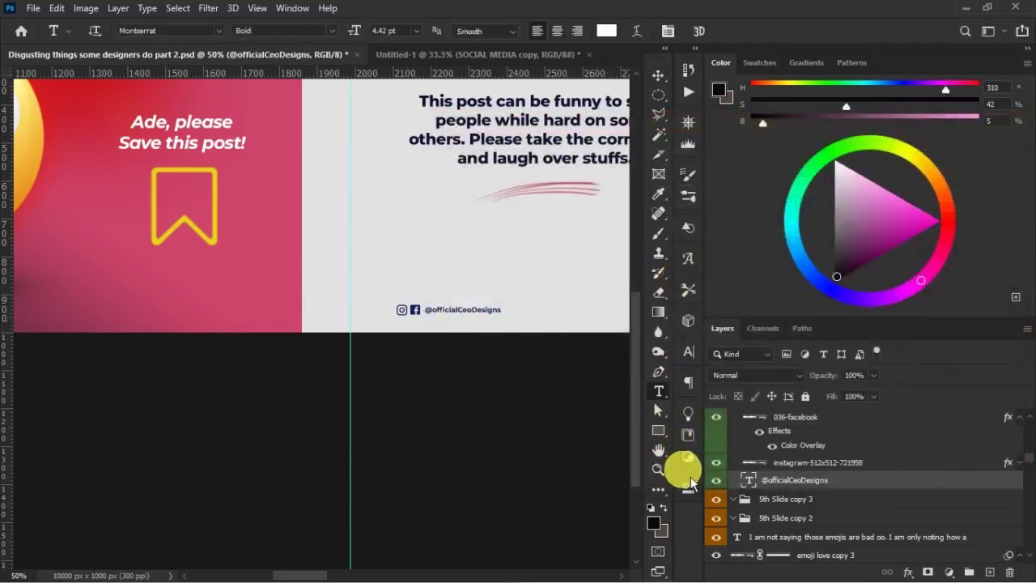
click(687, 351)
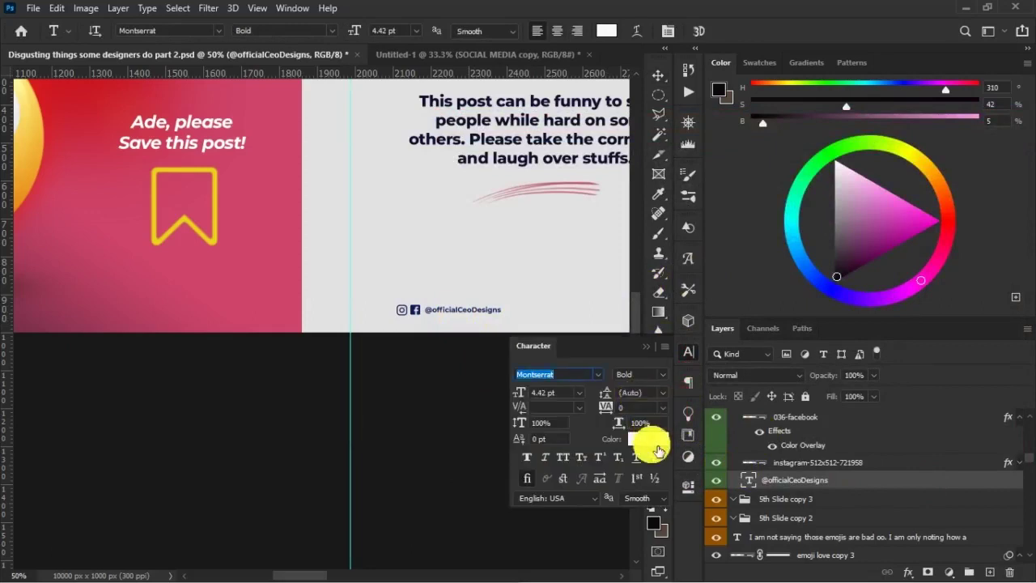
click(656, 349)
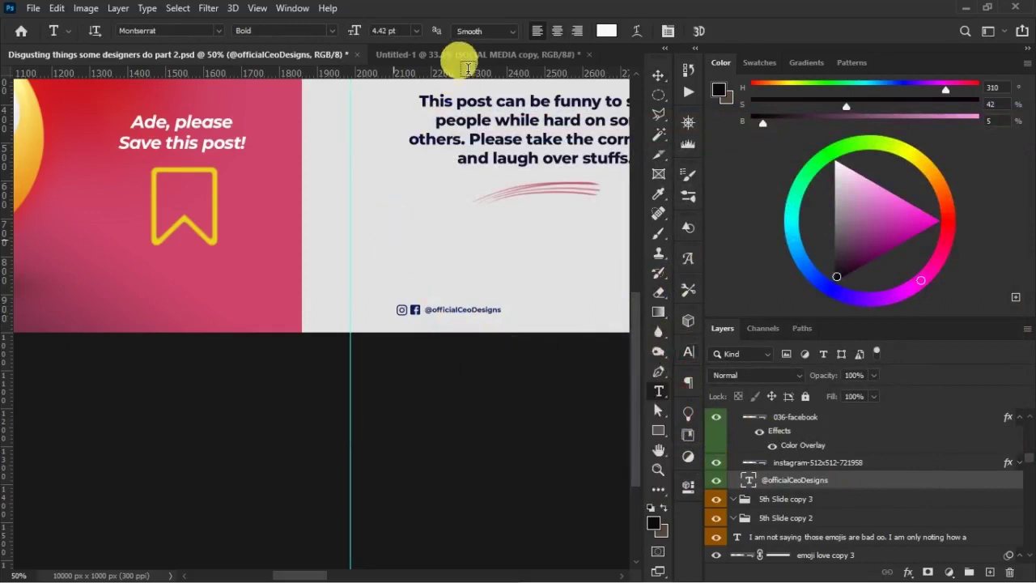
key(v)
- In Untitled-1, apply a dark blue #1d2267 Color Overlay to the SOCIAL MEDIA copy group at 100% opacity
click(466, 55)
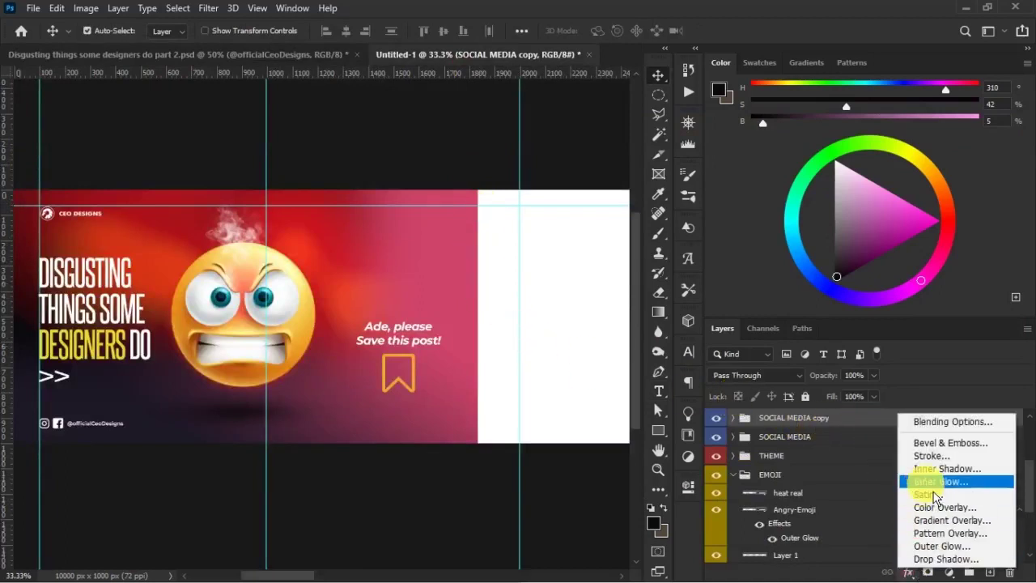
click(939, 510)
drag(638, 123, 829, 56)
click(1004, 109)
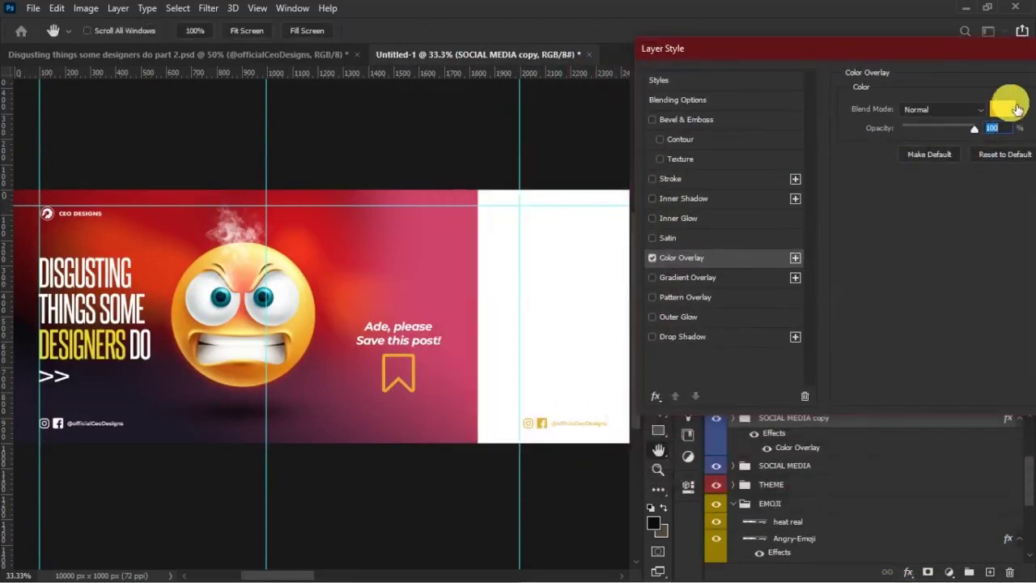
click(111, 421)
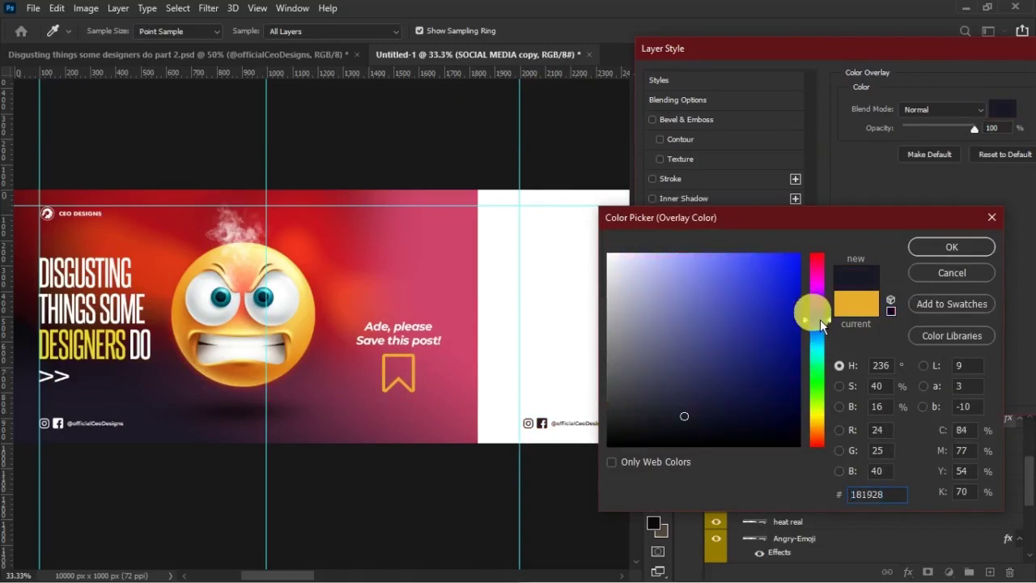
click(770, 317)
click(735, 382)
click(757, 366)
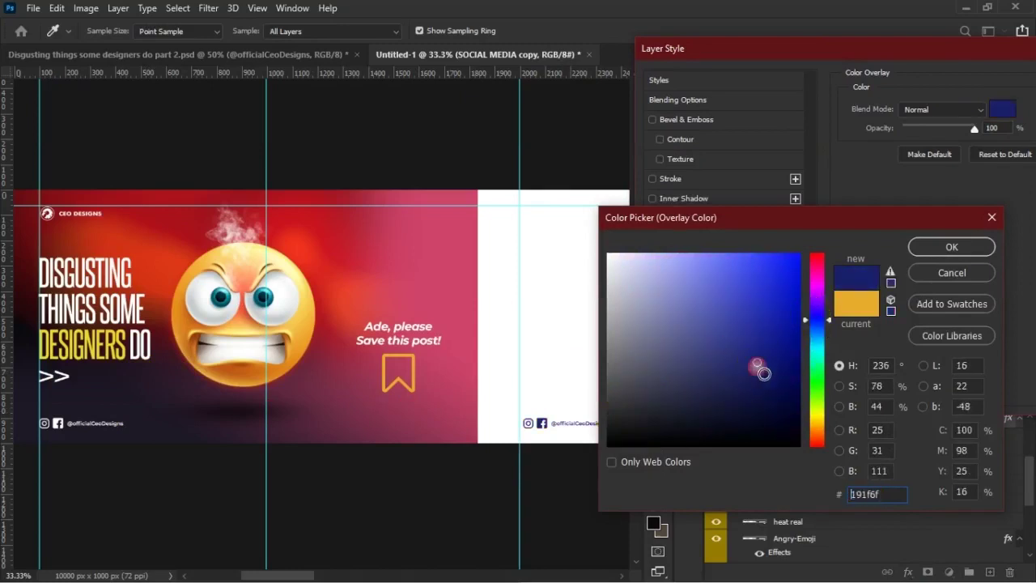
click(753, 378)
click(753, 373)
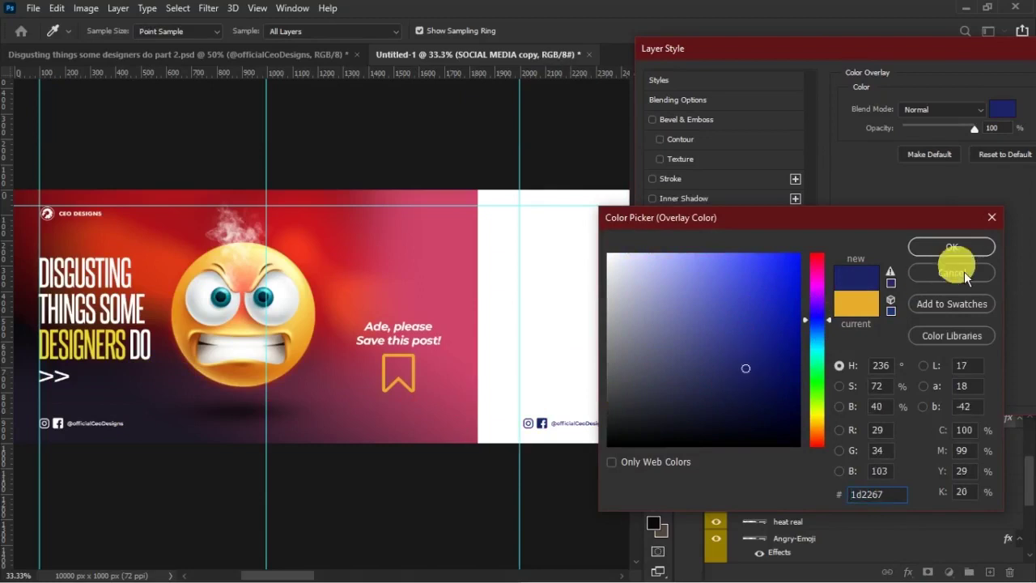
click(952, 247)
key(Return)
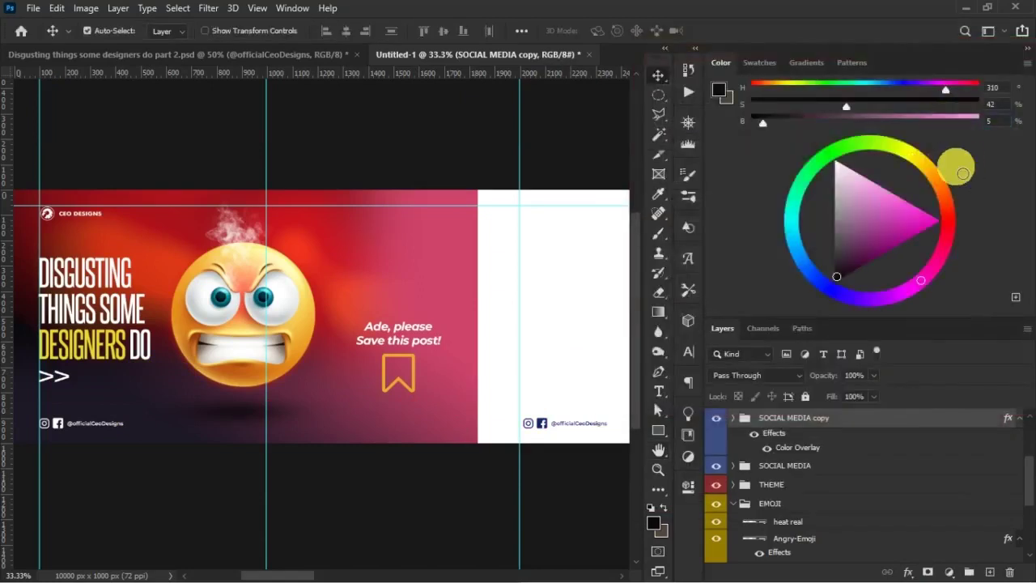
- Duplicate the dark blue social media group and move the copy 1086 px level across onto the third slide
drag(560, 302, 222, 245)
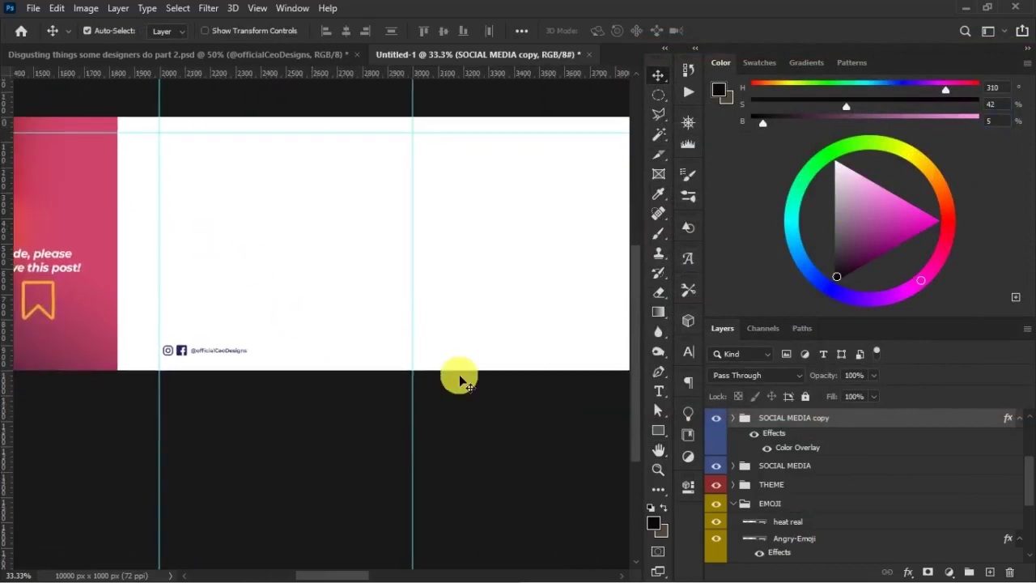
drag(556, 315, 532, 306)
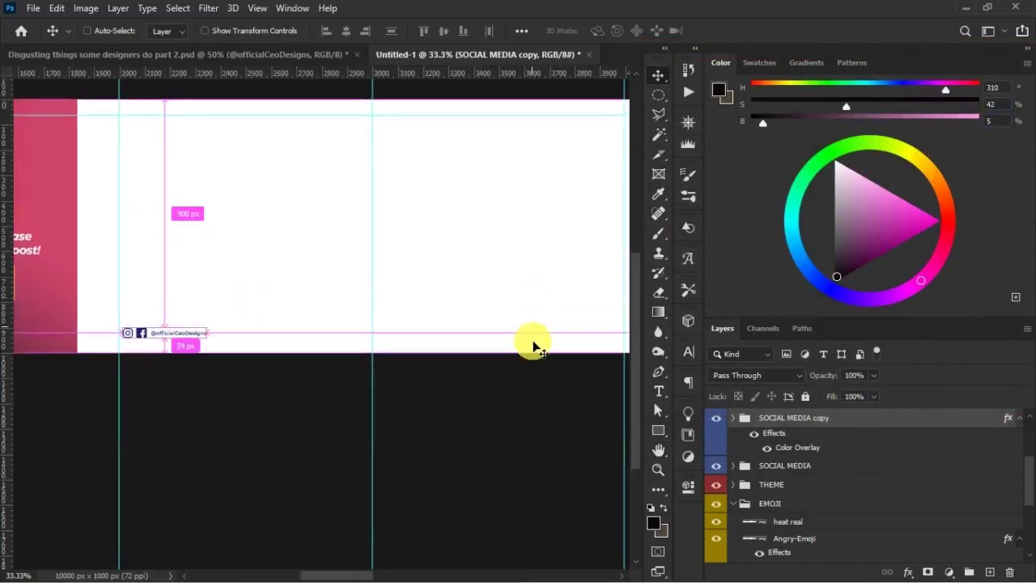
key(ctrl+j)
key(ctrl+t)
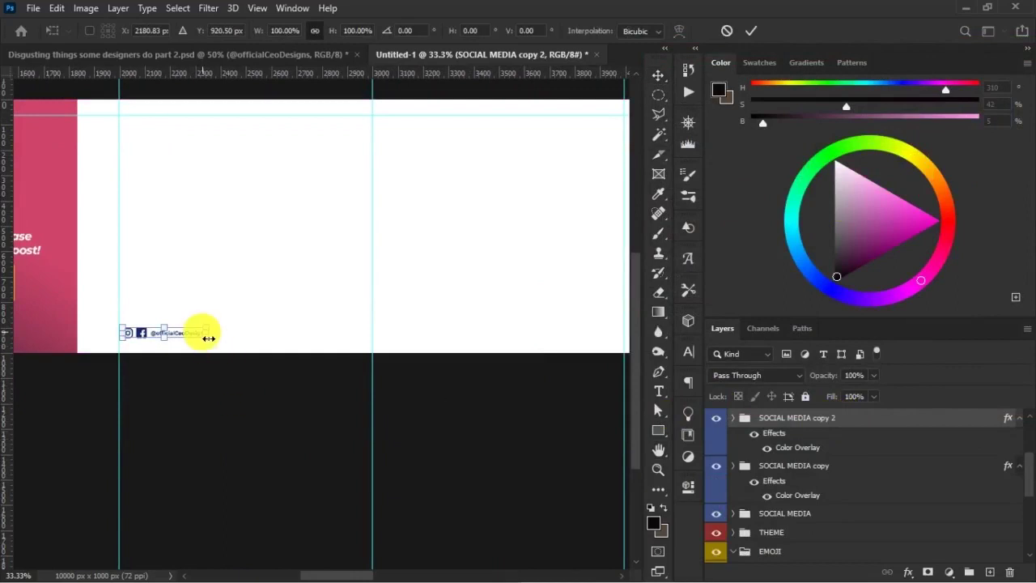
drag(191, 333, 466, 357)
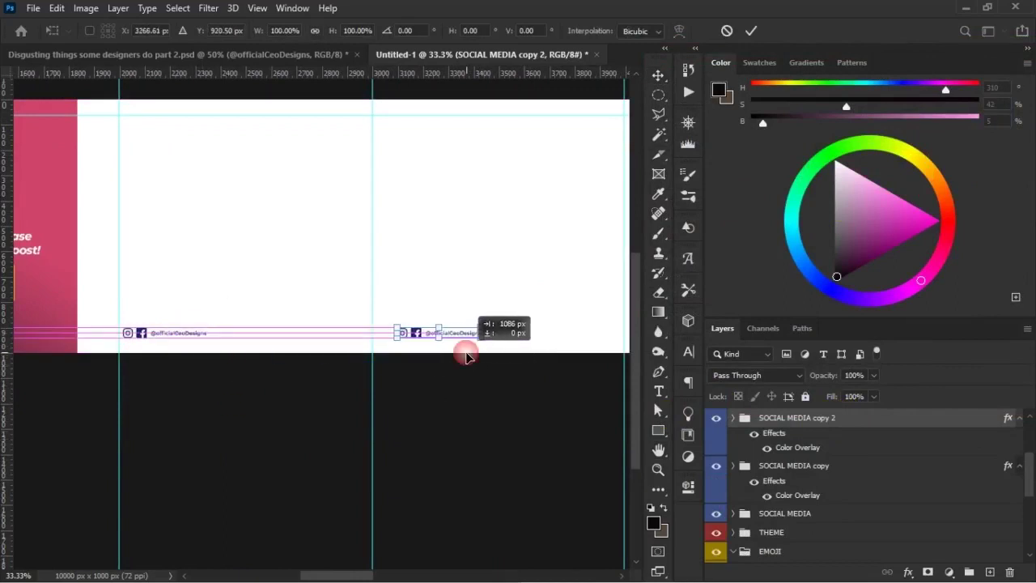
key(Return)
- Shift the second slide's SOCIAL MEDIA copy group further inward from the 2000 px guide to match the margin on the other slides
drag(254, 294, 458, 282)
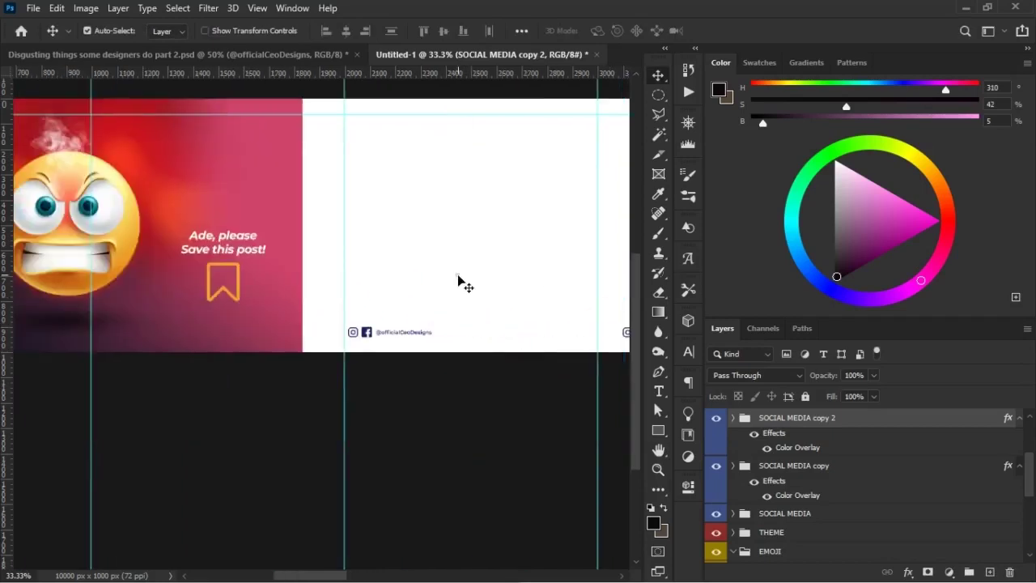
drag(271, 248, 506, 292)
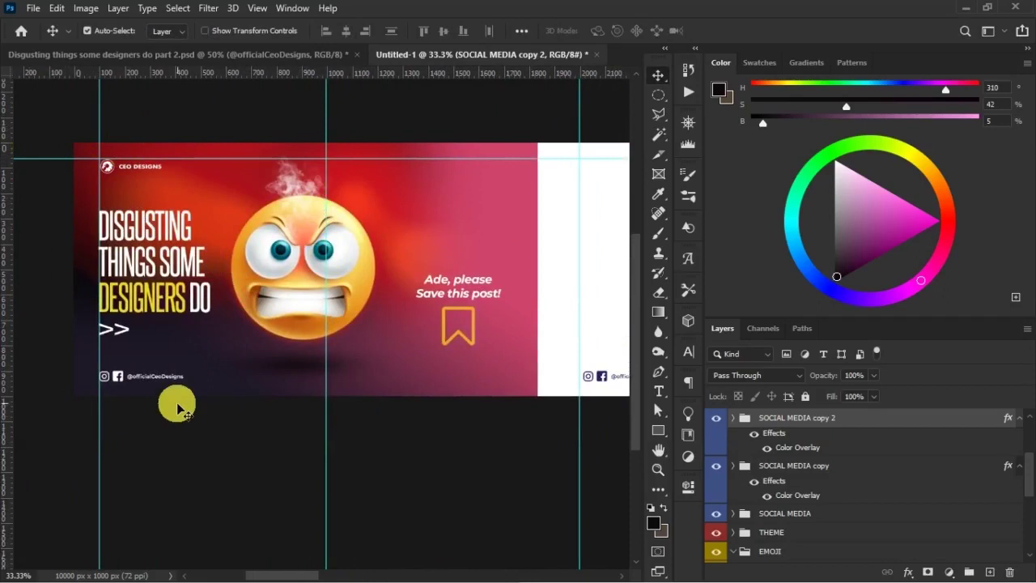
drag(564, 269, 445, 252)
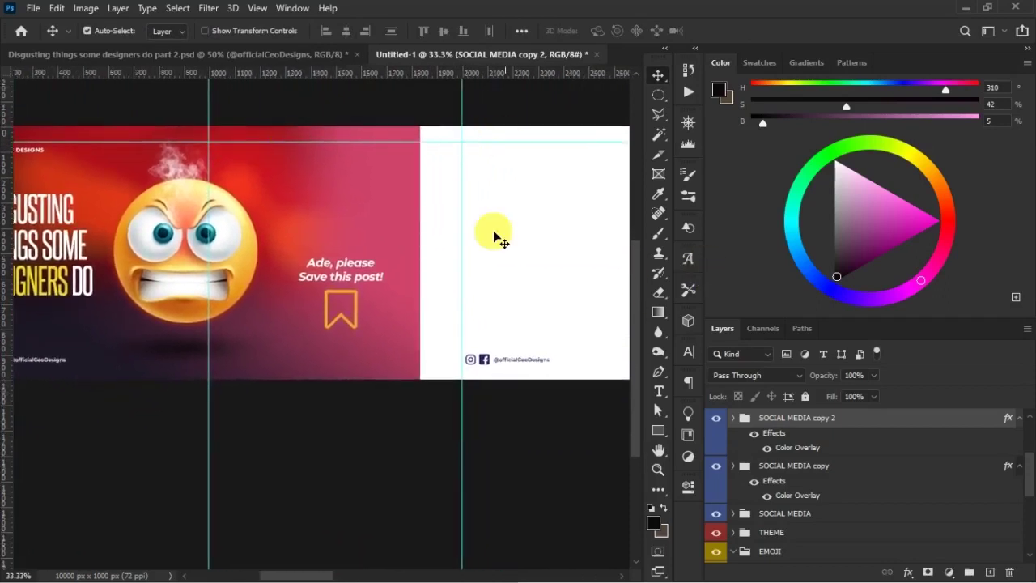
drag(509, 268, 271, 317)
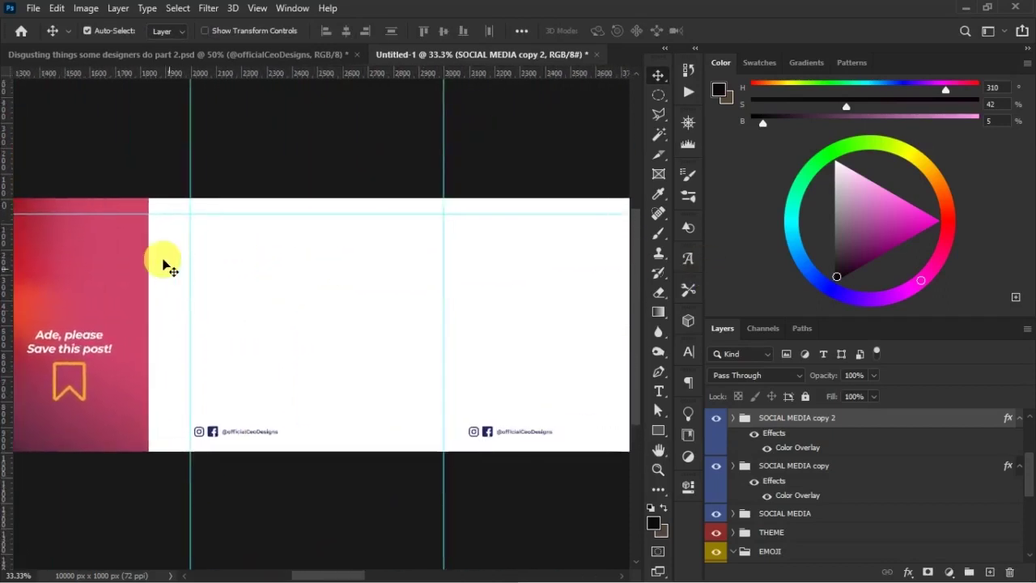
drag(181, 241, 342, 235)
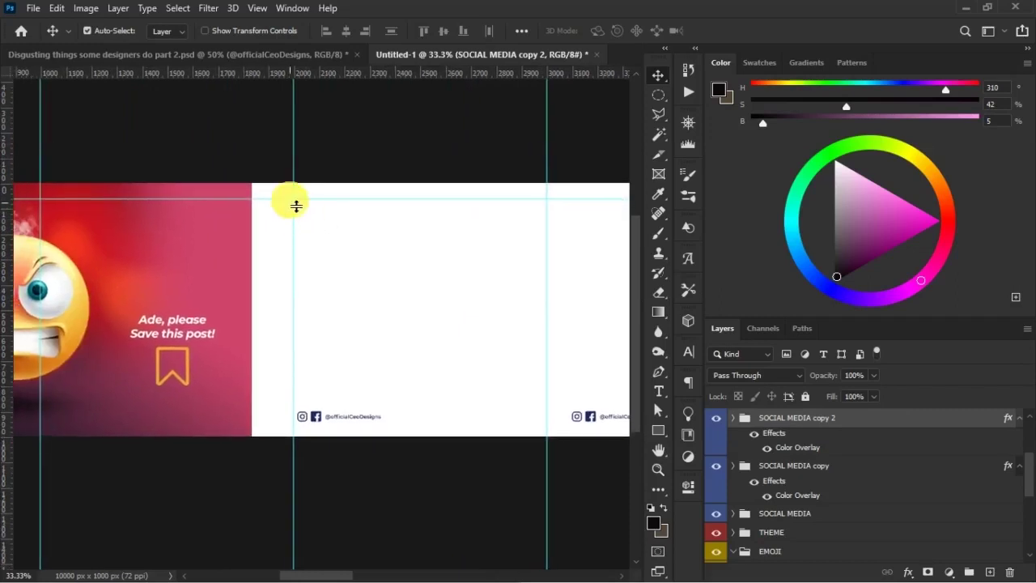
click(313, 416)
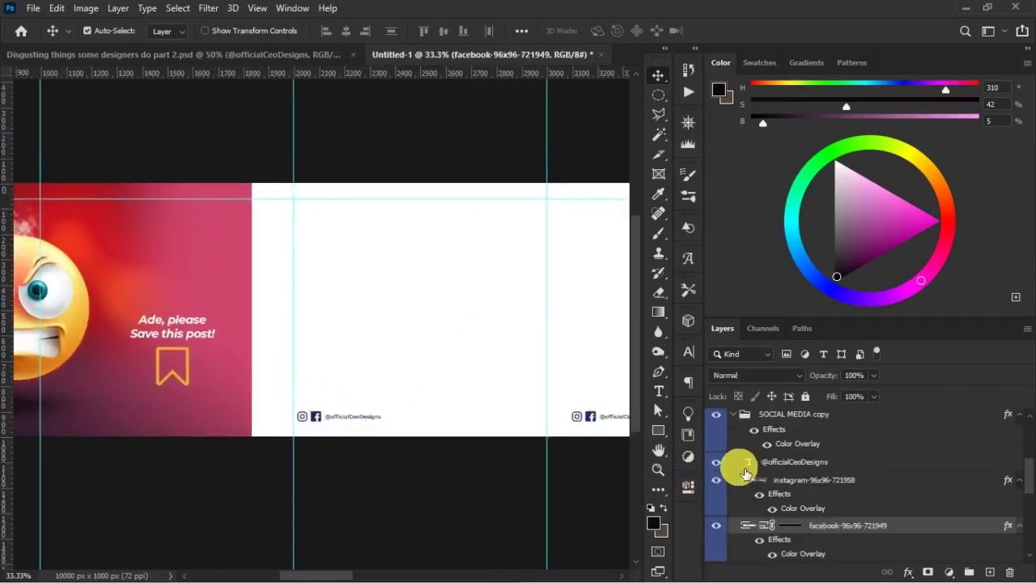
drag(741, 421, 1008, 571)
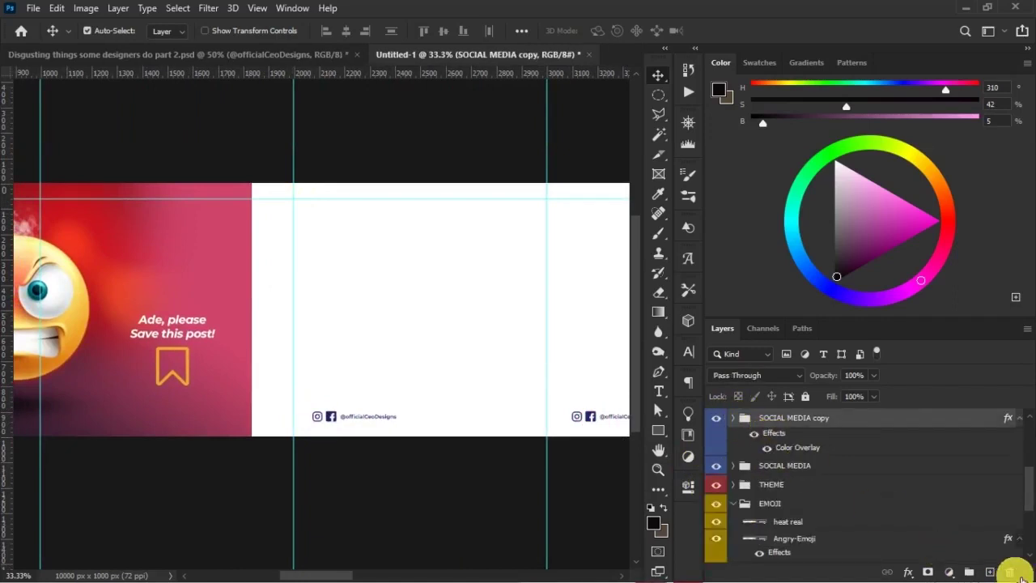
drag(8, 408, 12, 367)
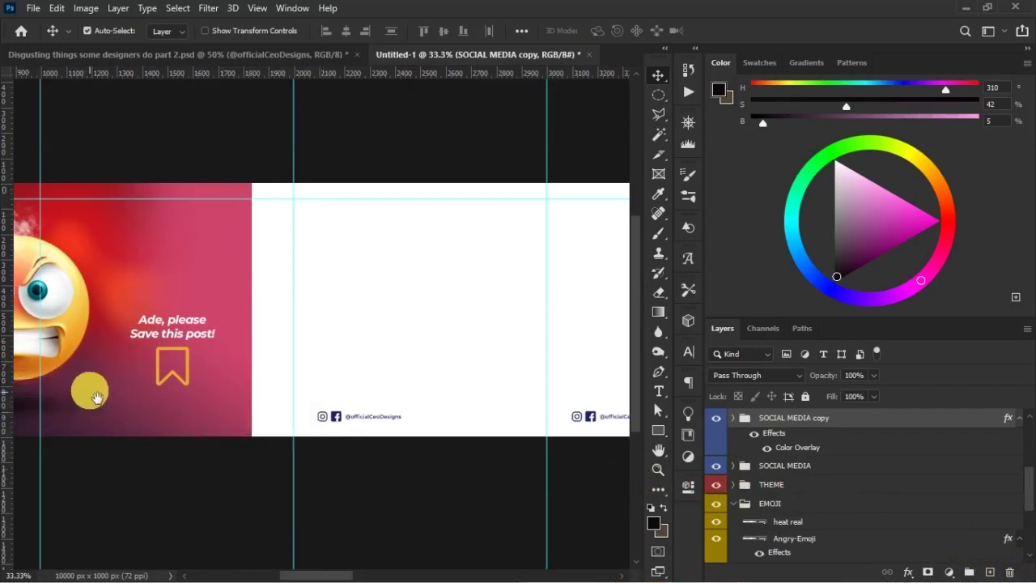
- Compare the social media handle's spacing from the guides on the first, second and third slides
drag(96, 396, 474, 388)
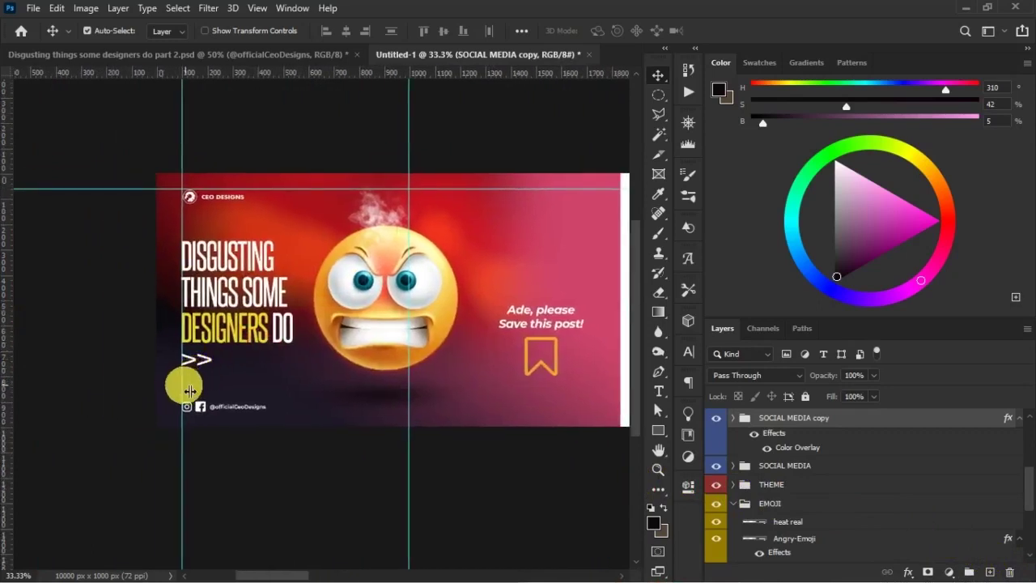
drag(186, 393, 8, 381)
drag(600, 355, 321, 337)
drag(526, 341, 386, 319)
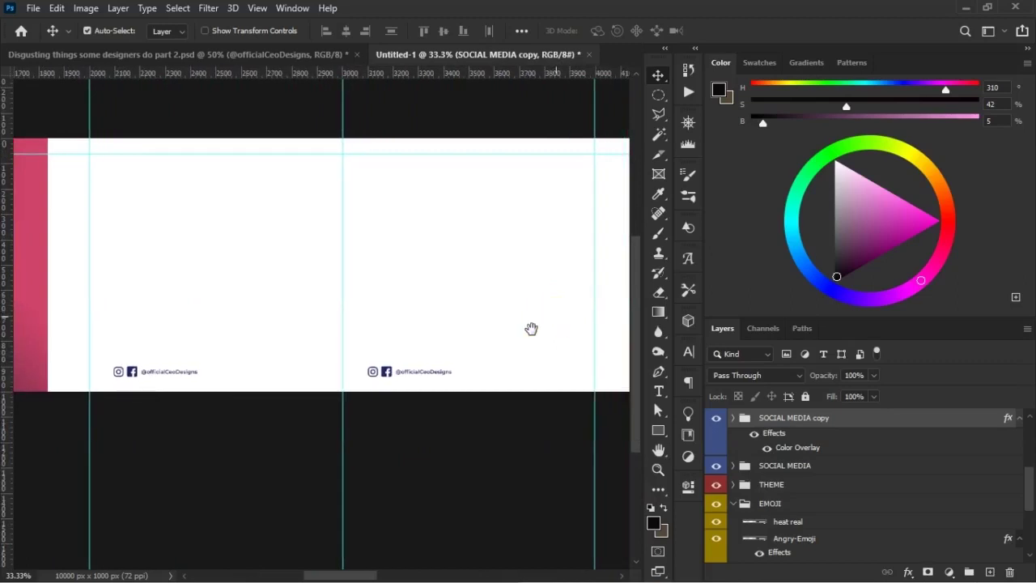
drag(321, 329, 250, 330)
drag(359, 317, 481, 321)
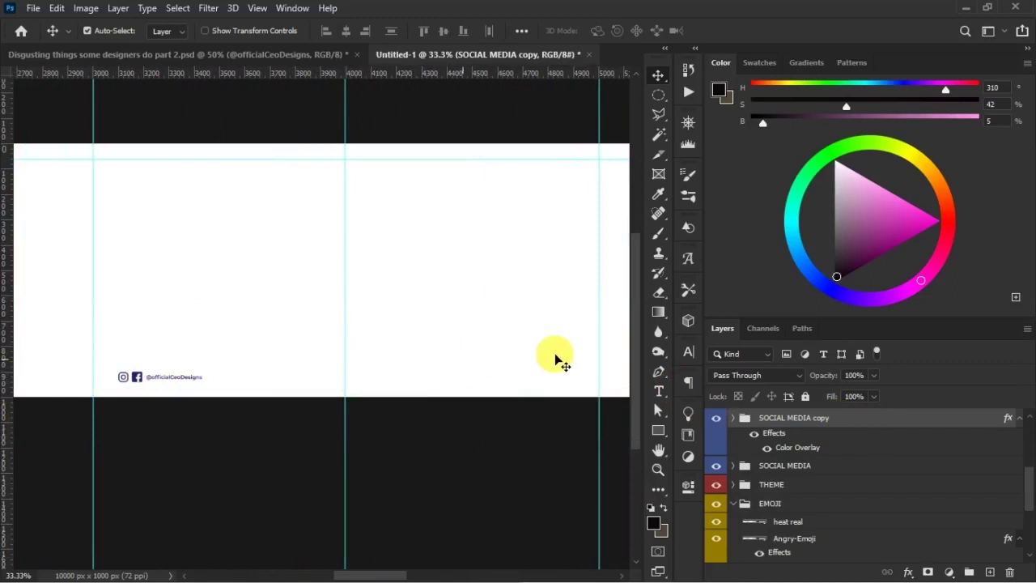
mouse_move(140, 299)
mouse_down()
mouse_move(316, 287)
mouse_move(500, 303)
mouse_move(403, 308)
mouse_move(194, 414)
mouse_move(291, 342)
mouse_move(380, 342)
mouse_up()
- Examine the background shades, content and social media handles from the second to the fourth slide in the reference design
click(109, 54)
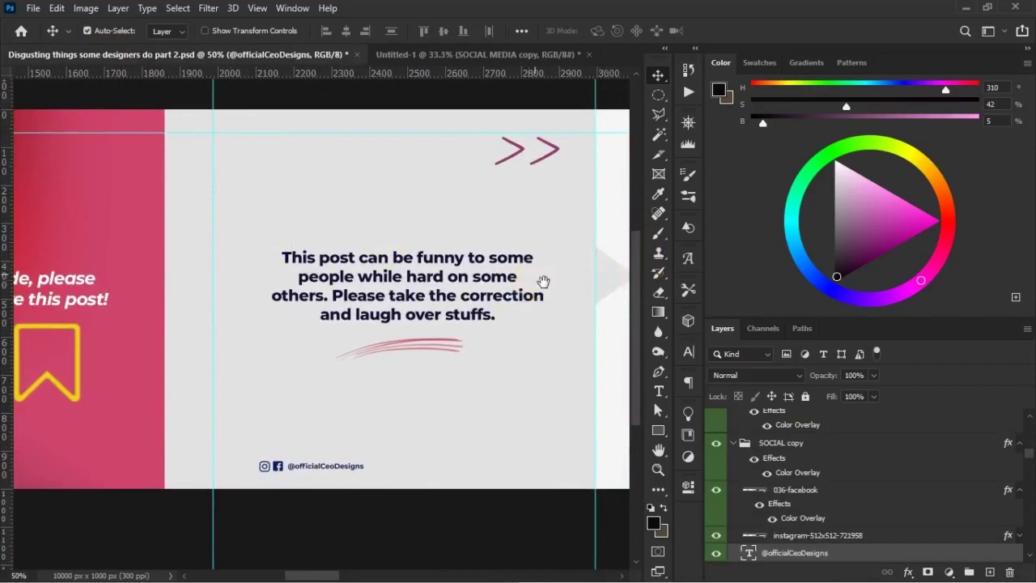
drag(543, 281, 138, 323)
drag(401, 355, 242, 332)
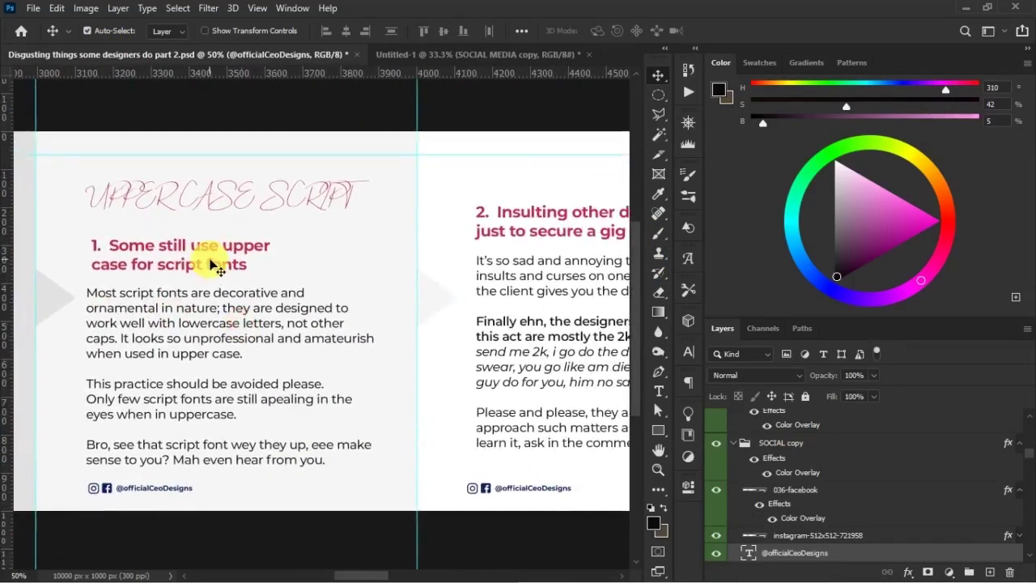
drag(210, 265, 310, 256)
drag(607, 297, 358, 294)
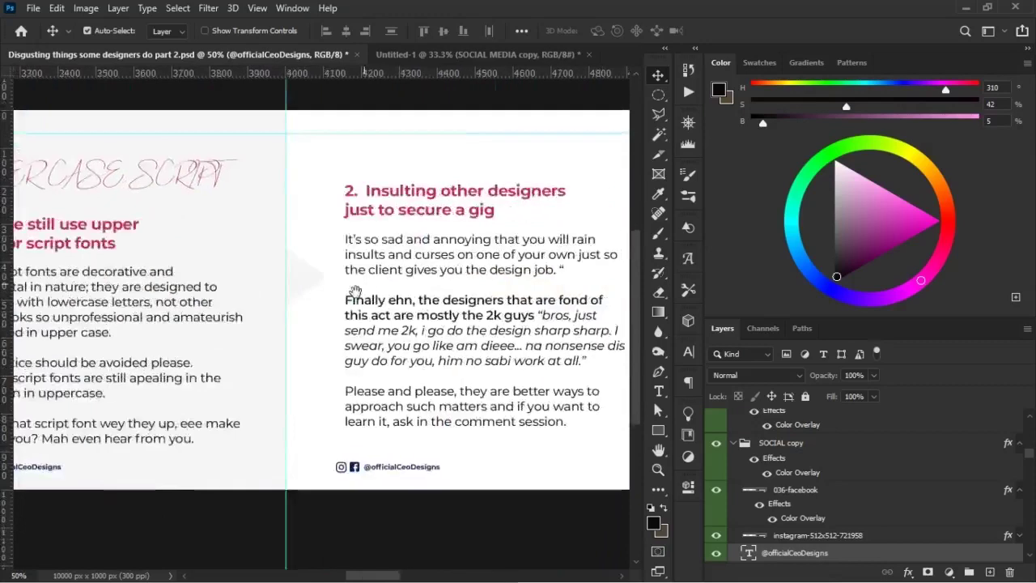
- Select Layer 0 in Untitled-1 and toggle its visibility to check which slides it provides the white background for
click(503, 54)
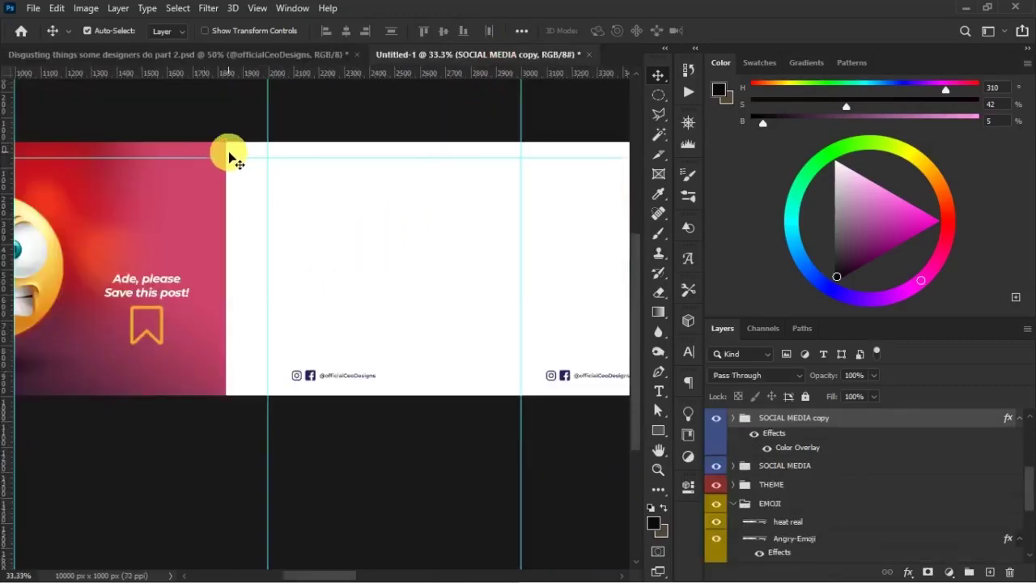
click(424, 354)
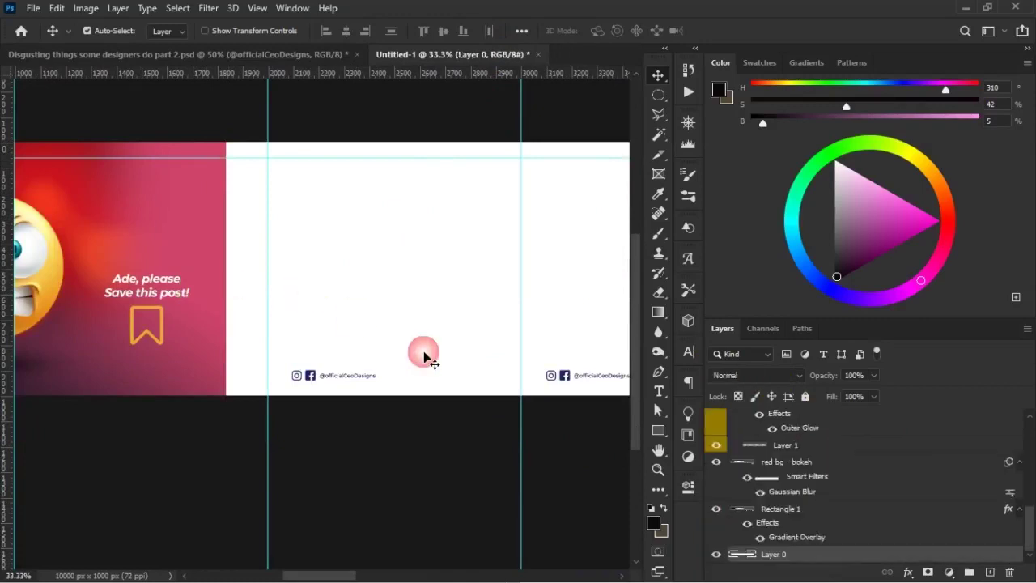
click(716, 555)
click(716, 555)
click(717, 556)
click(716, 555)
- Draw a rectangle about 1175 × 1169 px covering the third slide up to the 3000 px guide, filled with light gray e9e9e9
click(658, 430)
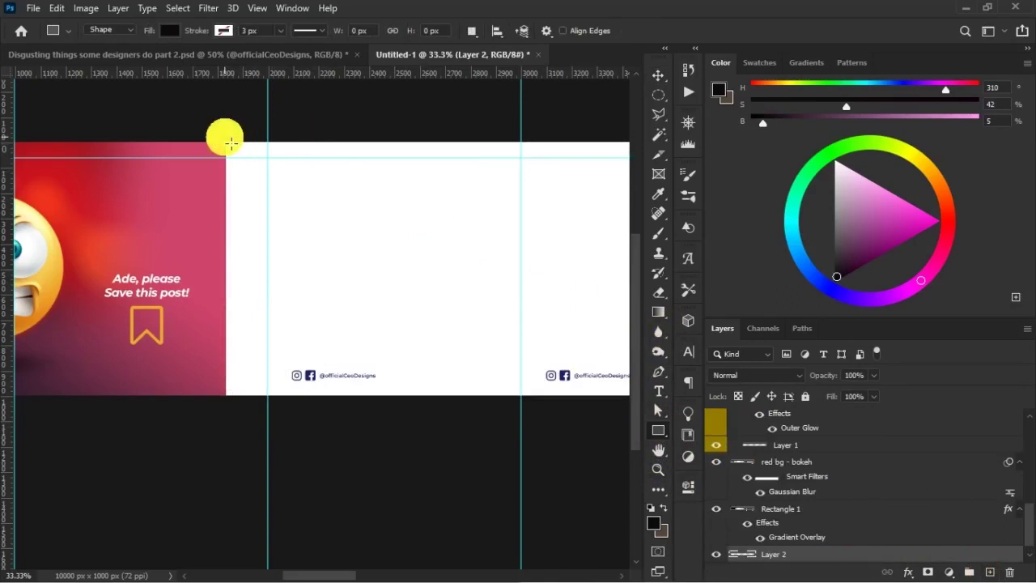
drag(225, 135, 523, 433)
click(477, 407)
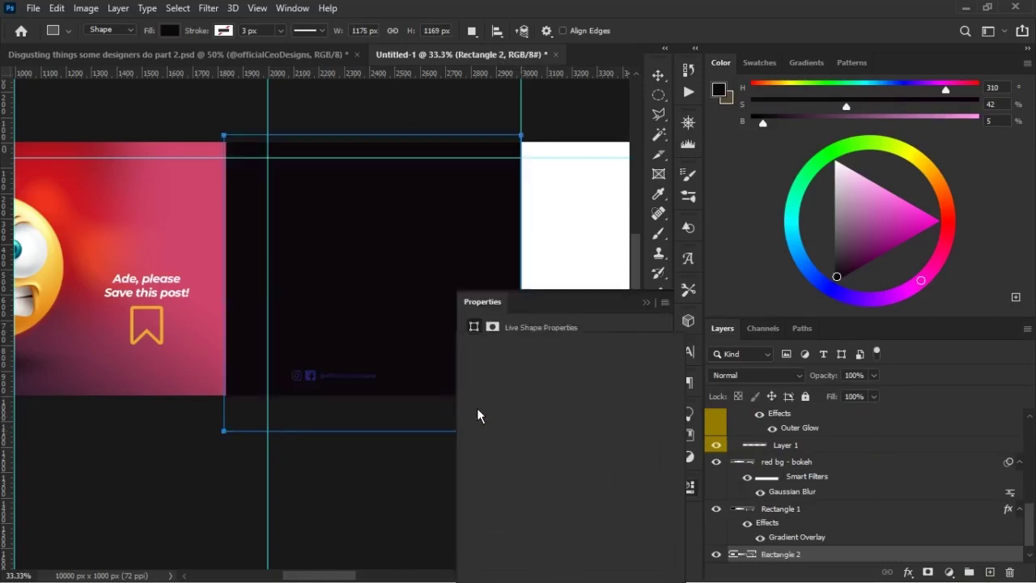
click(667, 354)
drag(684, 257, 592, 273)
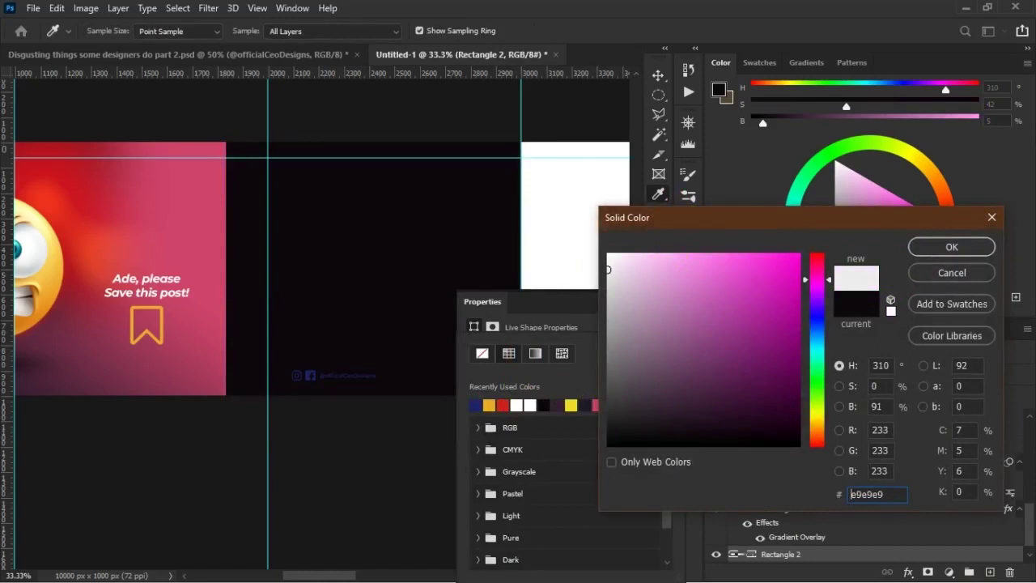
click(969, 247)
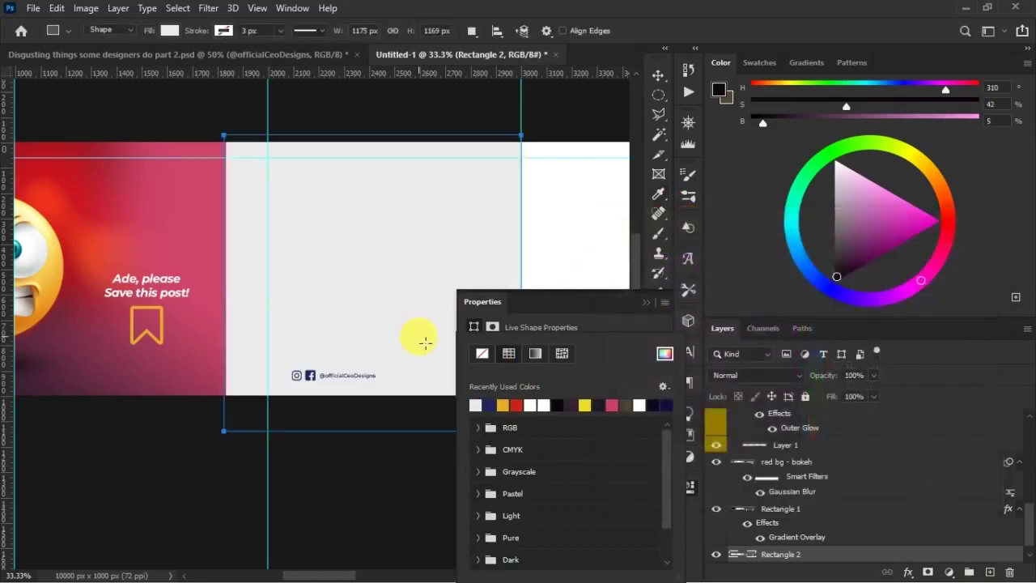
click(648, 310)
click(646, 302)
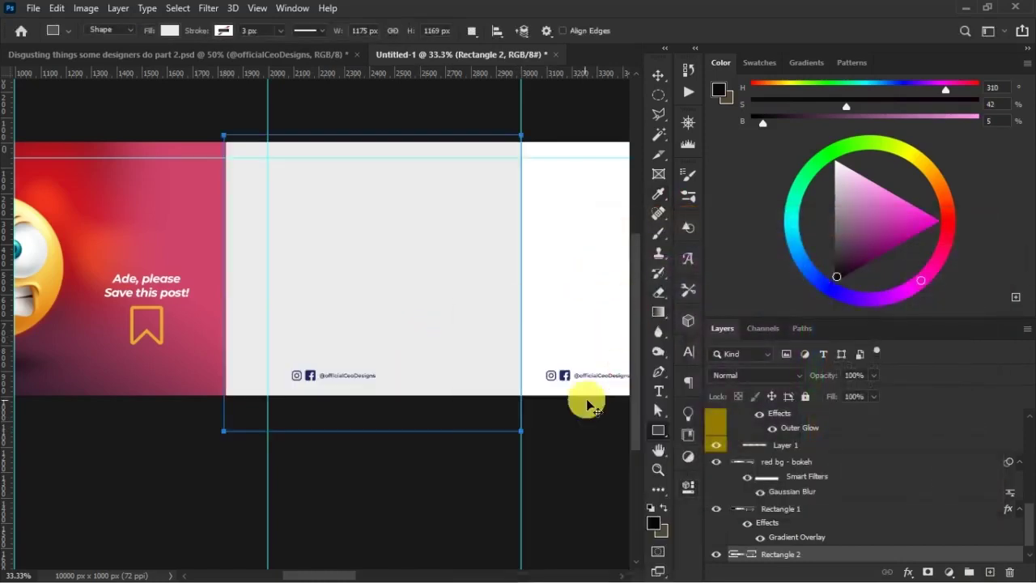
- Create a three-sided polygon 100 × 100 px on a new layer over the gray third slide
key(v)
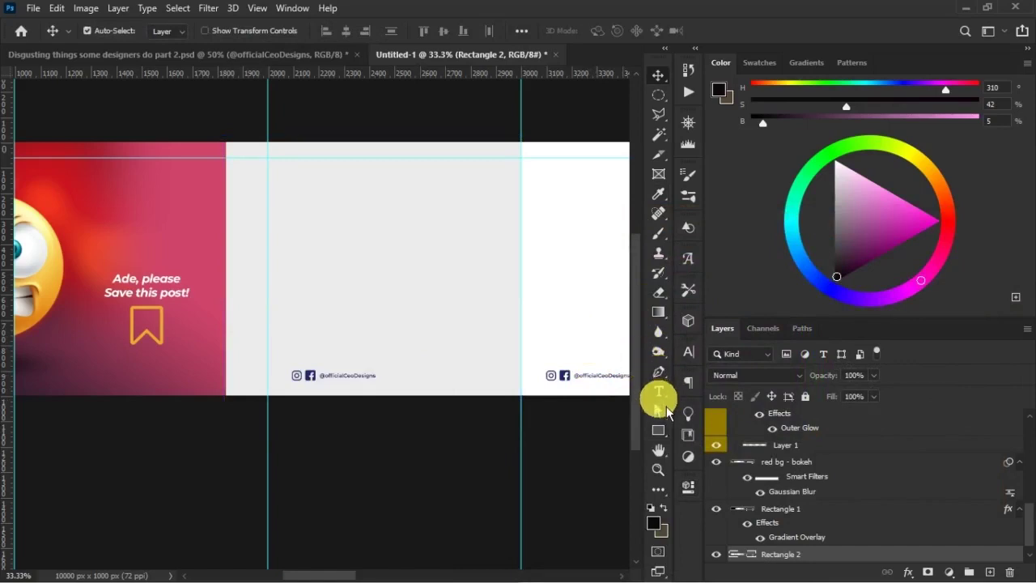
drag(661, 439, 729, 484)
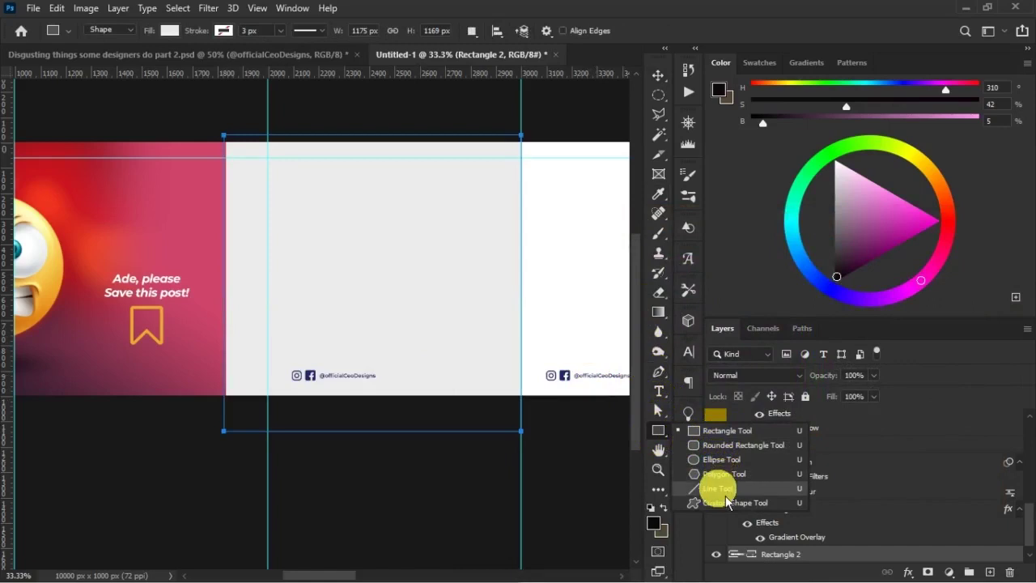
click(732, 485)
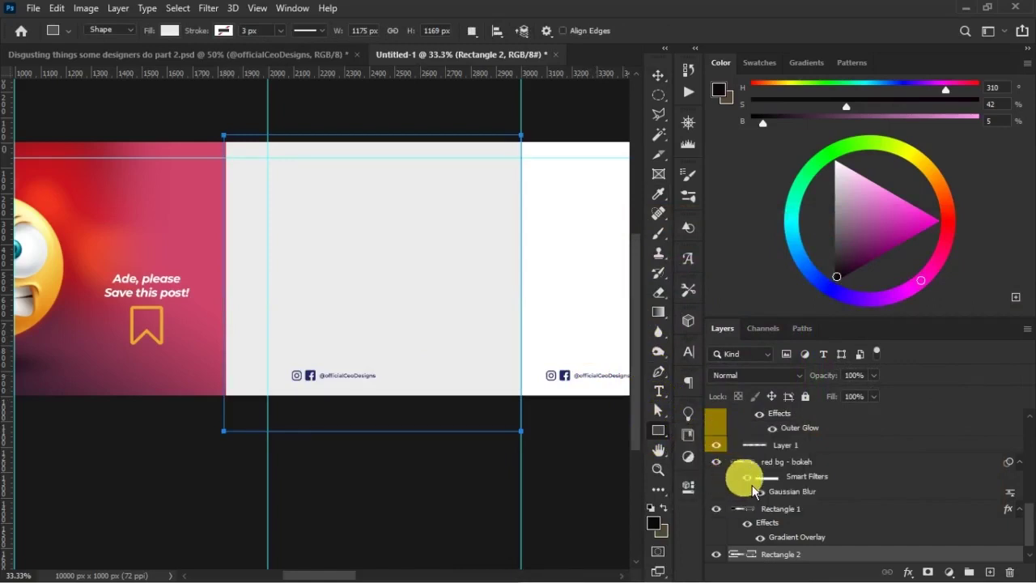
click(989, 572)
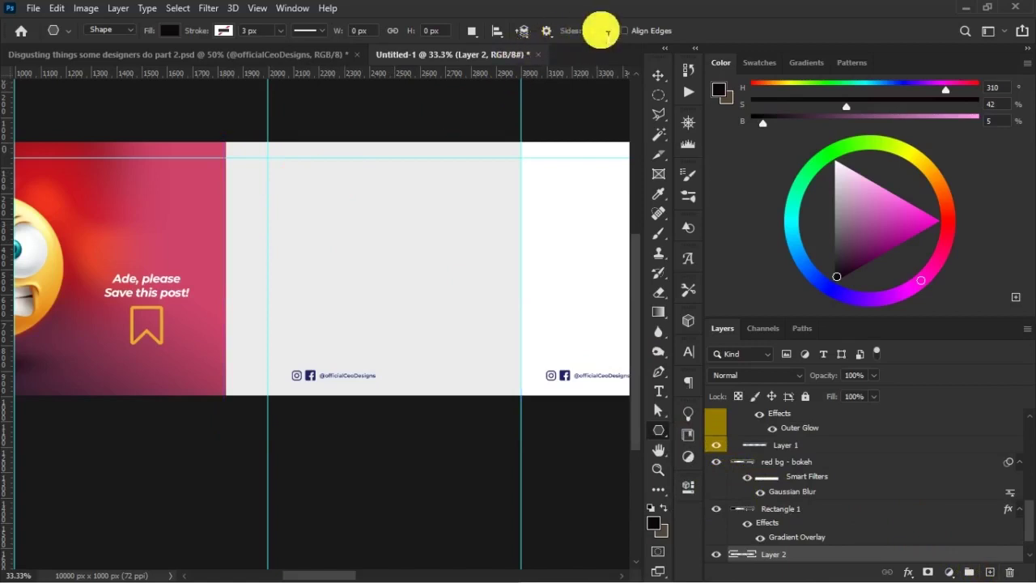
key(Return)
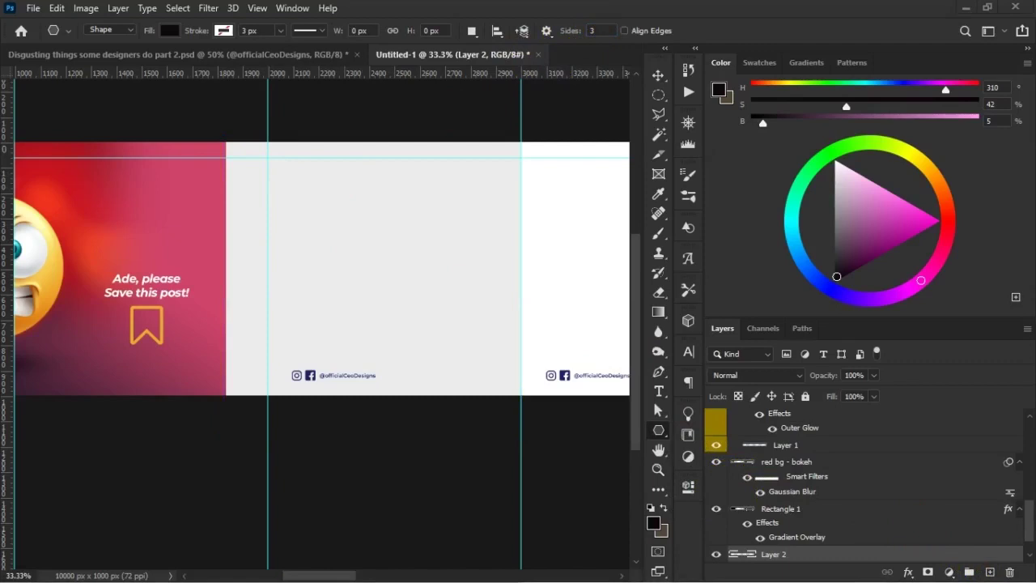
click(427, 241)
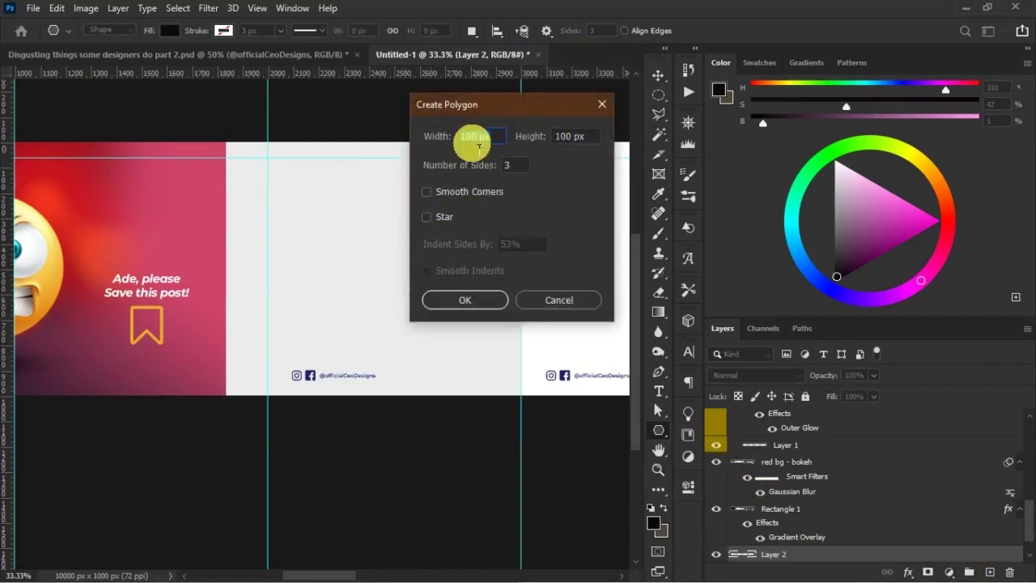
click(463, 306)
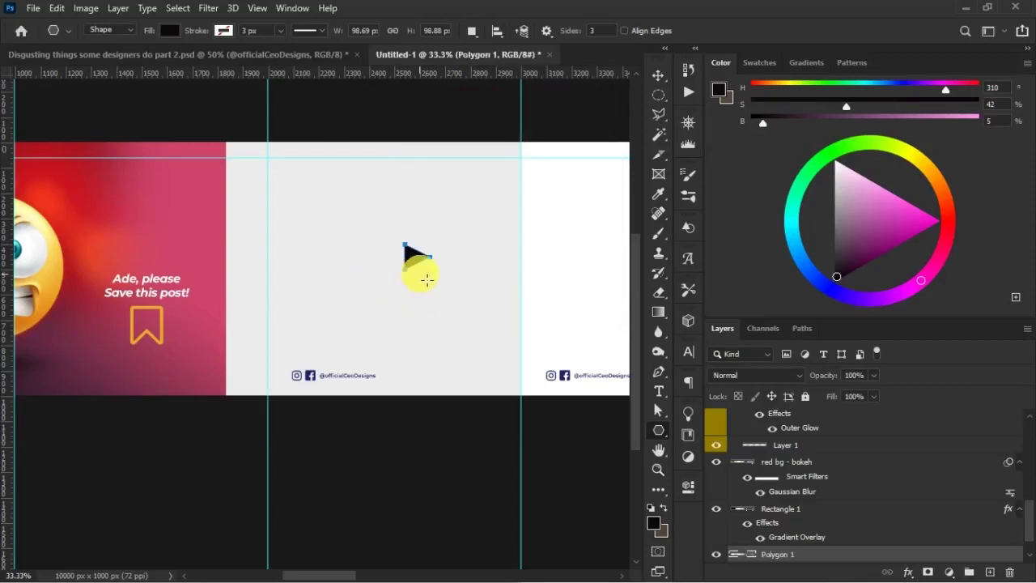
- Fill the triangle with the recently used light gray and move it against the 3000 px guide, pointing into the fourth slide
key(v)
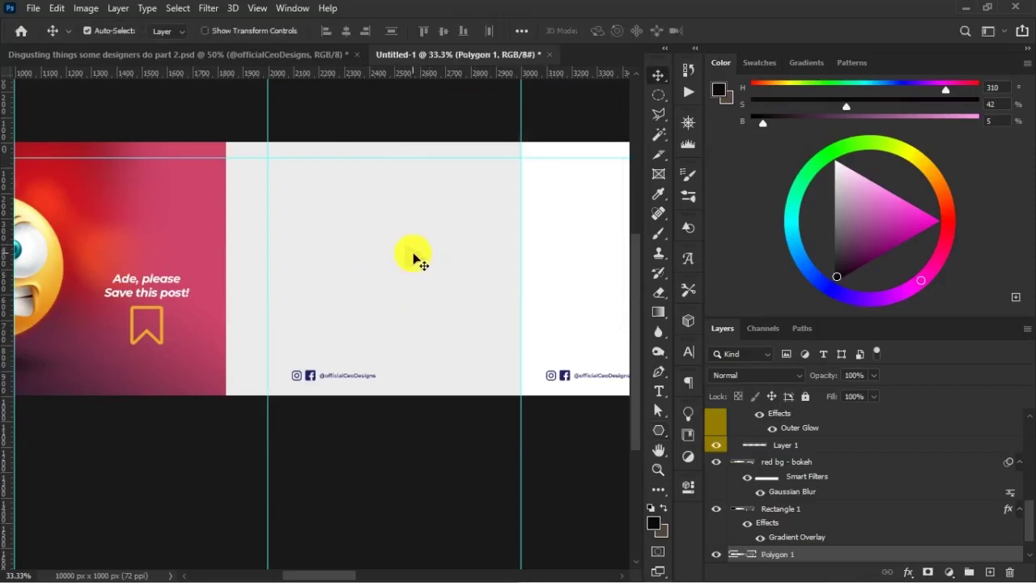
key(u)
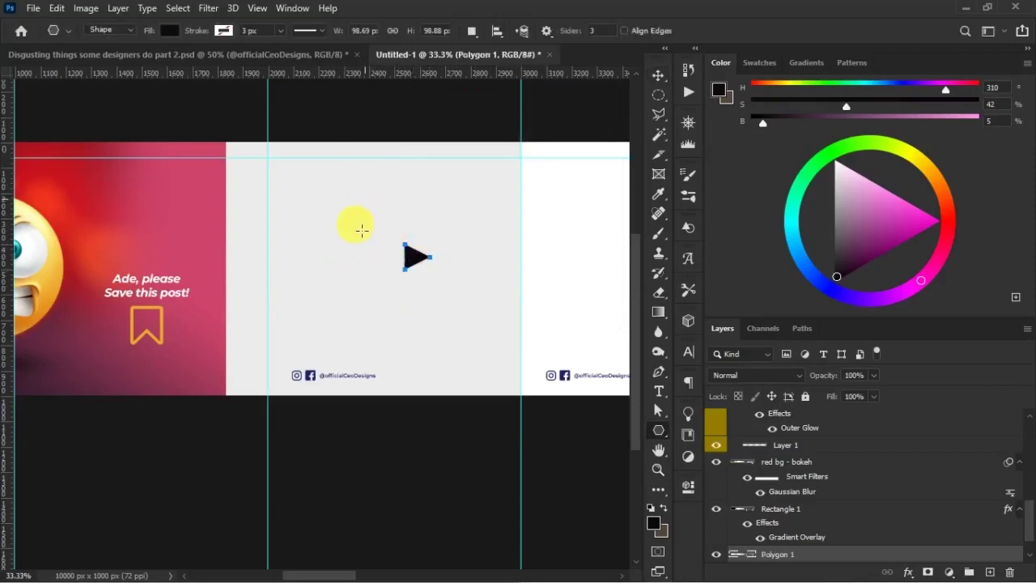
click(169, 30)
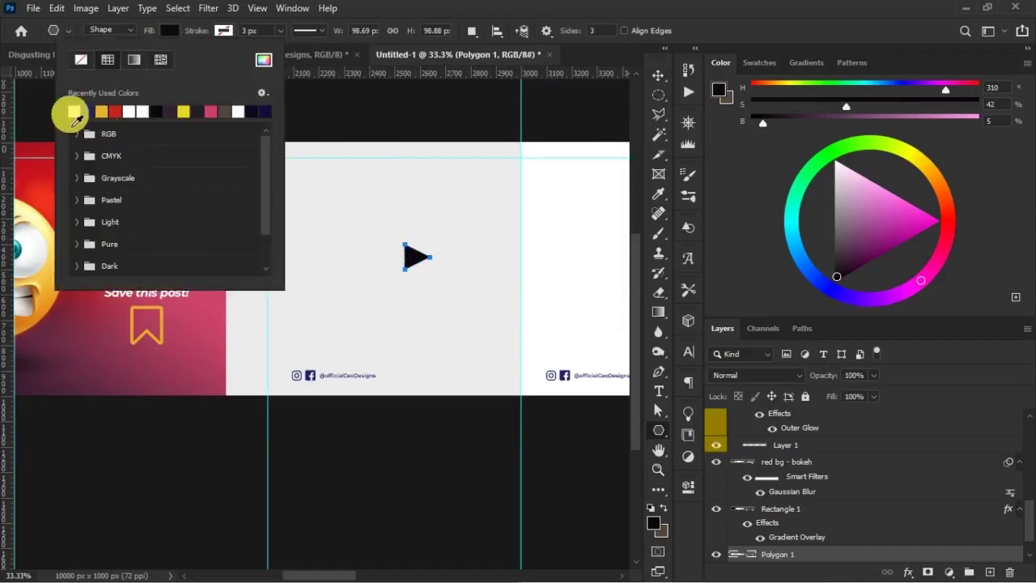
click(72, 113)
key(v)
drag(429, 263, 540, 268)
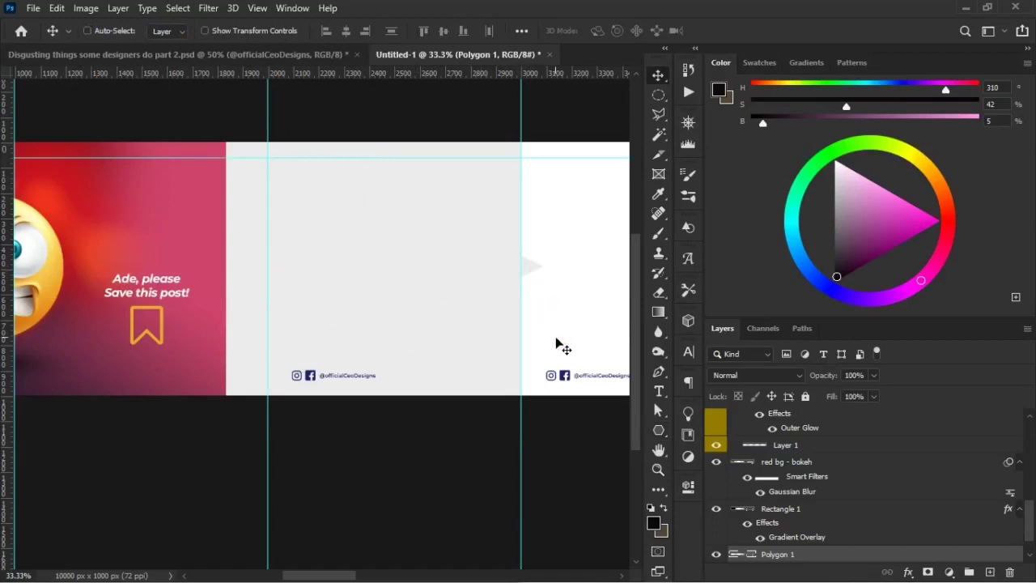
- Scale up the light gray triangle at the 3000 px guide
key(ctrl+t)
drag(552, 285, 370, 331)
key(Return)
click(348, 332)
click(187, 314)
click(512, 397)
click(299, 332)
drag(299, 332, 213, 314)
- Duplicate the third slide's gray rectangle, stack the copy beneath Rectangle 2, and move Rectangle 2 over the fourth slide
drag(478, 374, 245, 296)
scroll(923, 494, down, 2)
drag(894, 520, 873, 565)
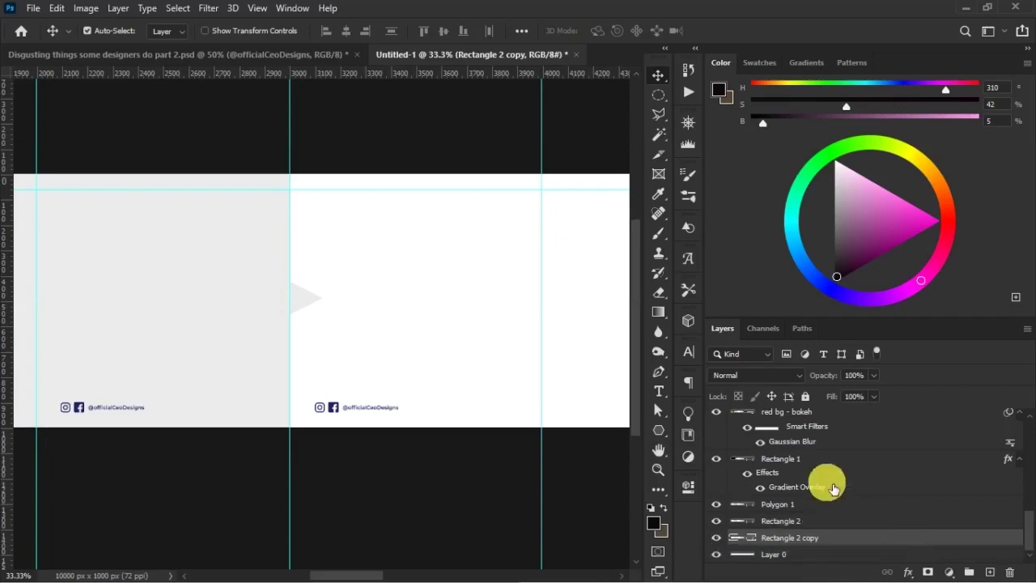
drag(146, 300, 412, 320)
- Adjust the fourth slide's gray rectangle horizontally so that it extends slightly past the 4000 px guide
click(485, 317)
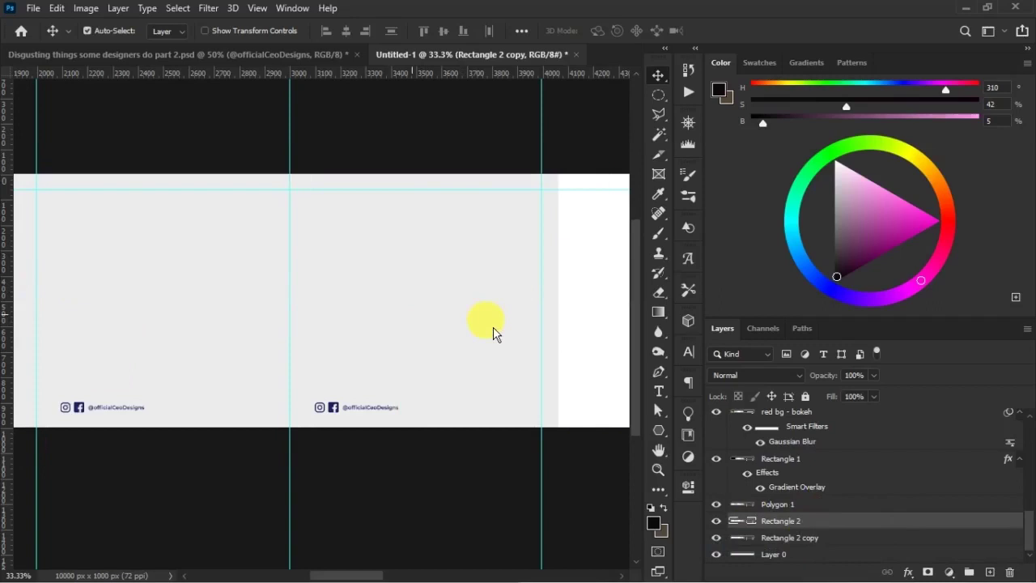
key(ctrl+t)
key(Return)
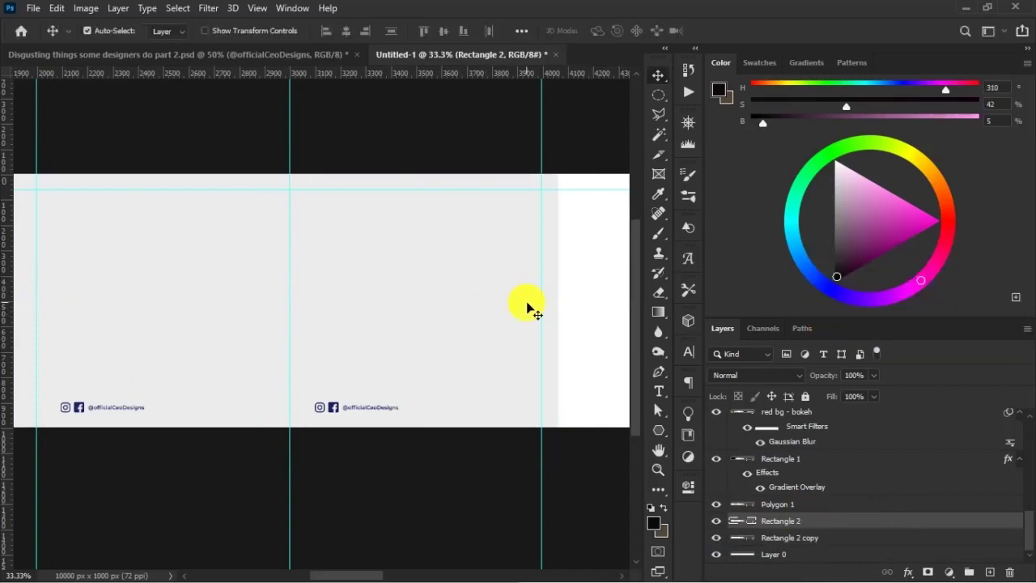
drag(537, 197, 545, 225)
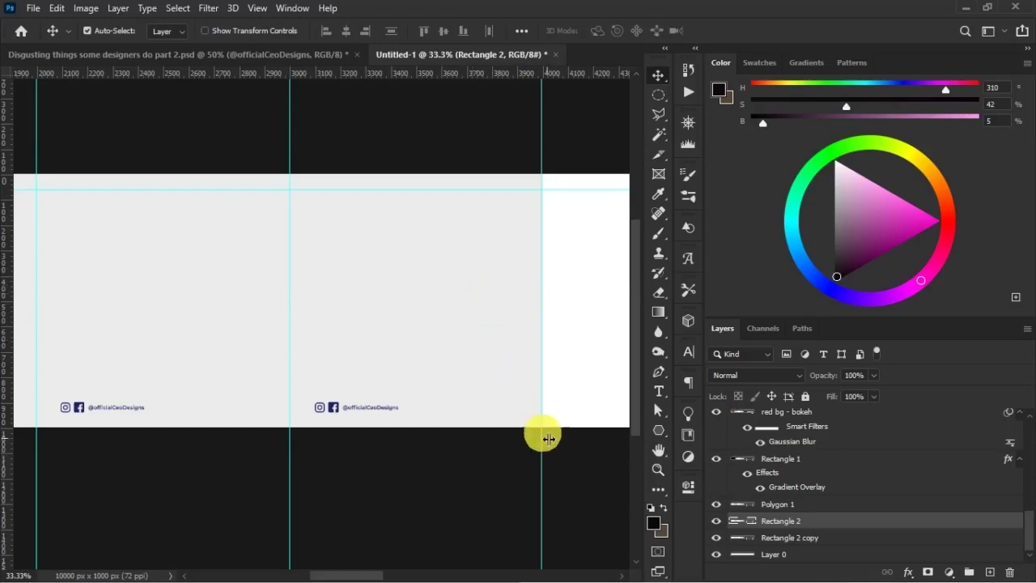
key(shift+Right)
key(shift+Right)
key(shift+Right)
key(shift+Right)
key(shift+Right)
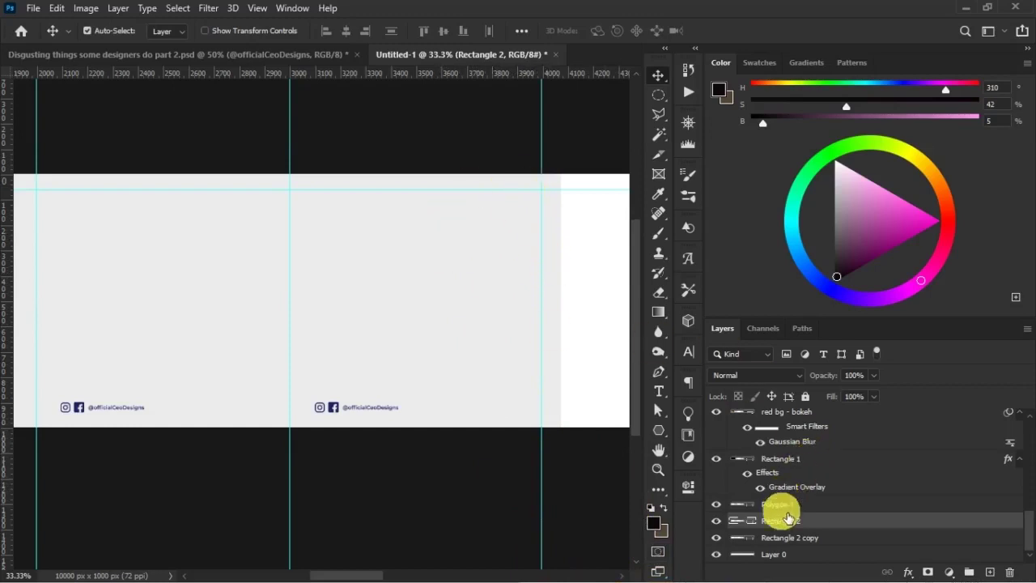
- Change the fourth slide's rectangle fill to the lighter gray f4f4f4
double_click(746, 522)
drag(675, 300, 607, 267)
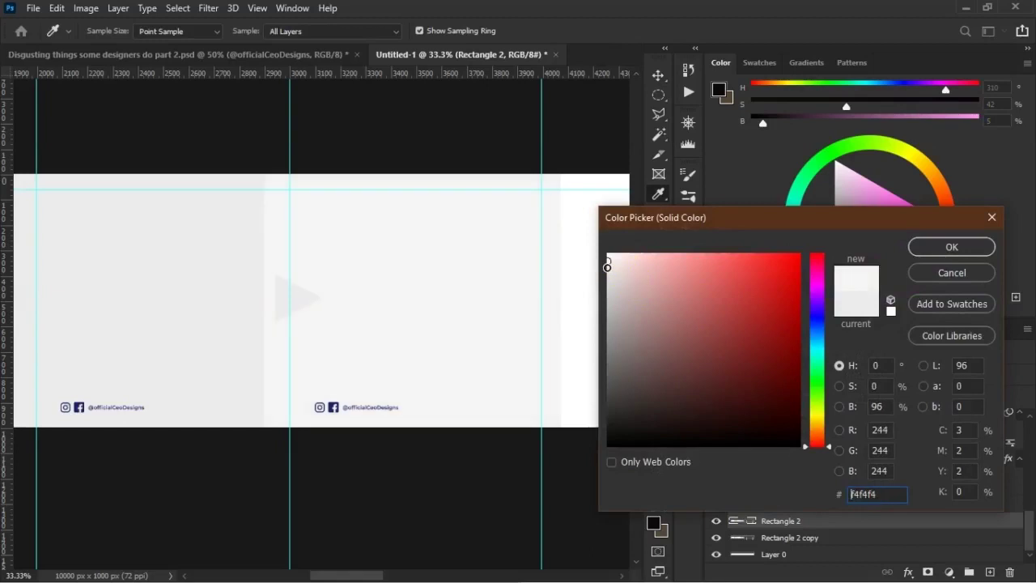
click(930, 252)
- Stack the fourth slide's rectangle below the third slide's and reposition the triangle so it points out from the 3000 px guide
click(301, 306)
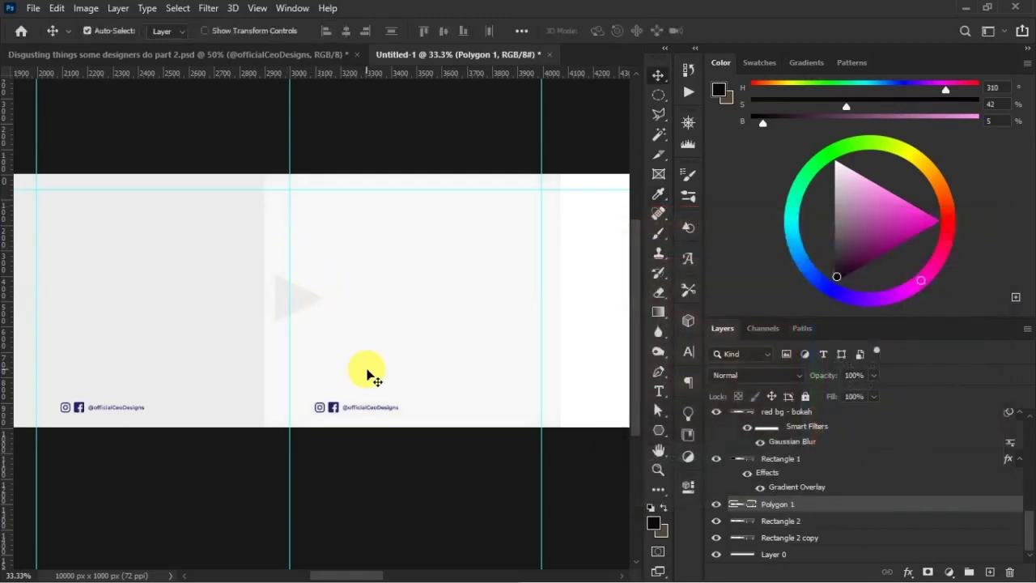
key(shift+Left)
key(shift+Left)
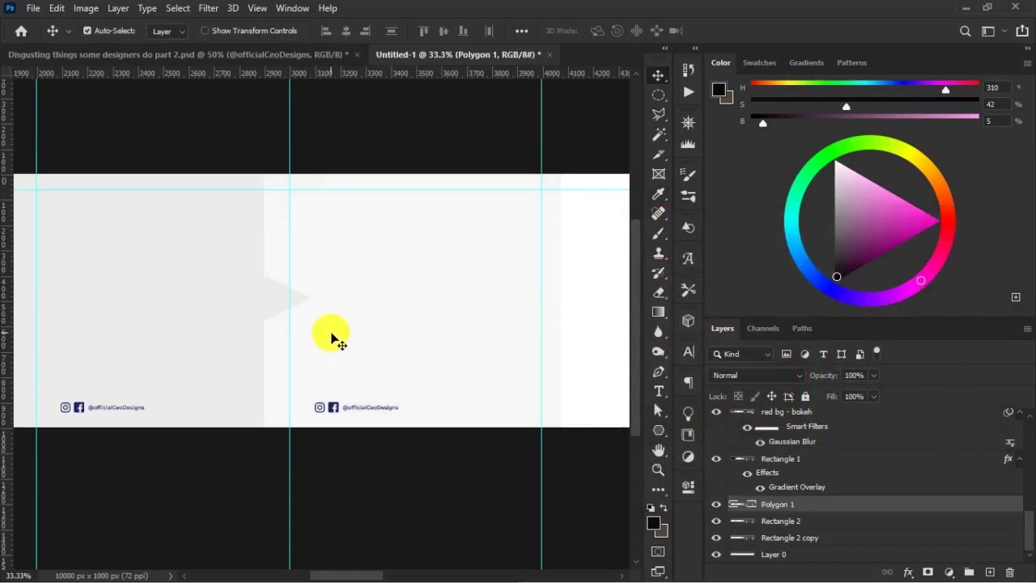
click(368, 328)
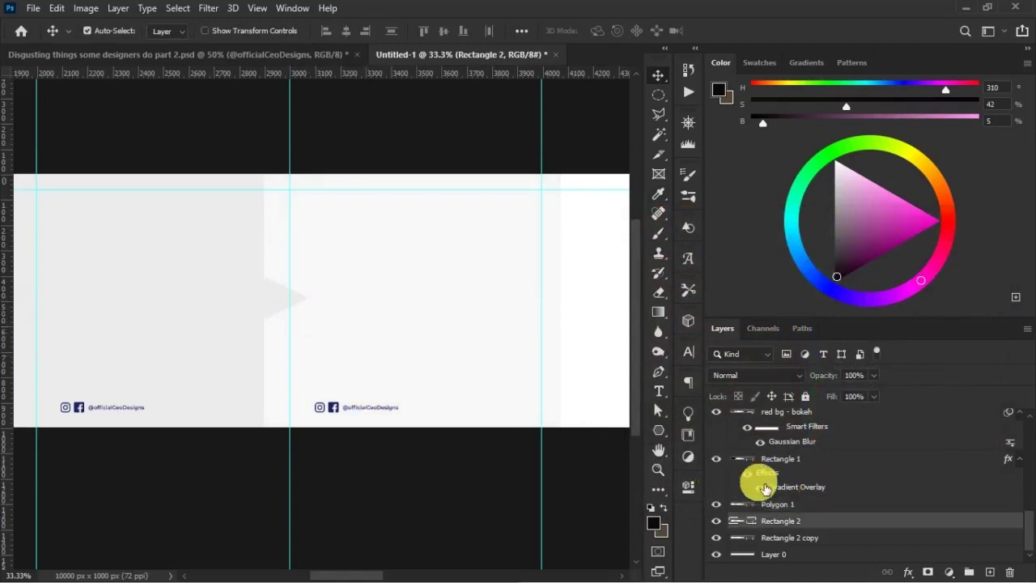
drag(851, 522, 850, 544)
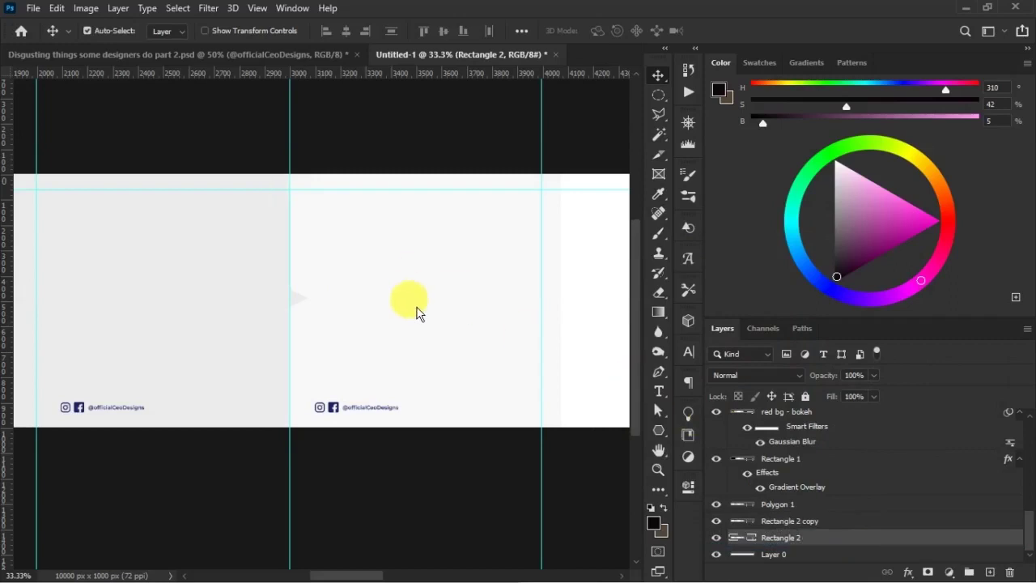
click(393, 409)
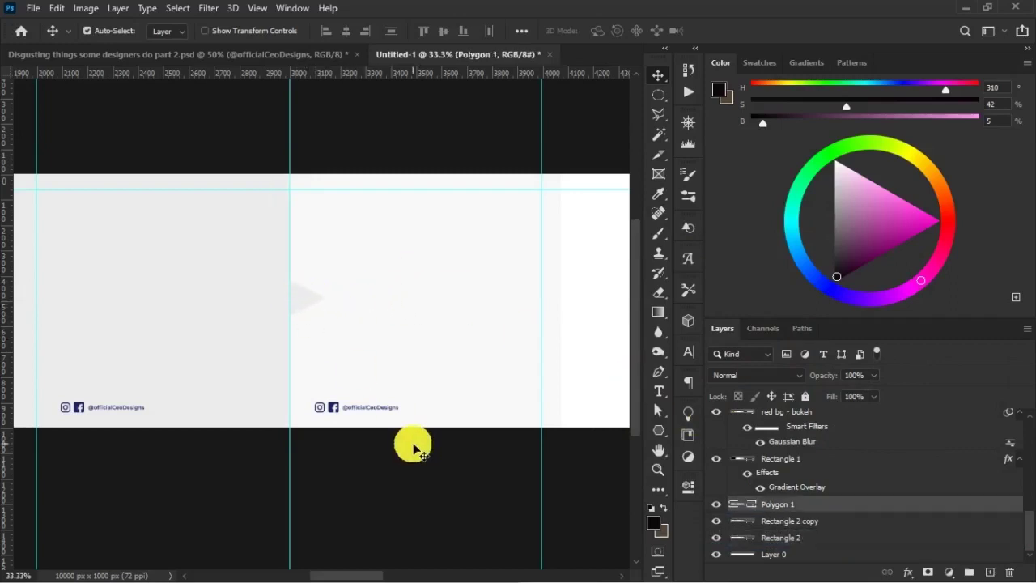
scroll(345, 236, left, 5)
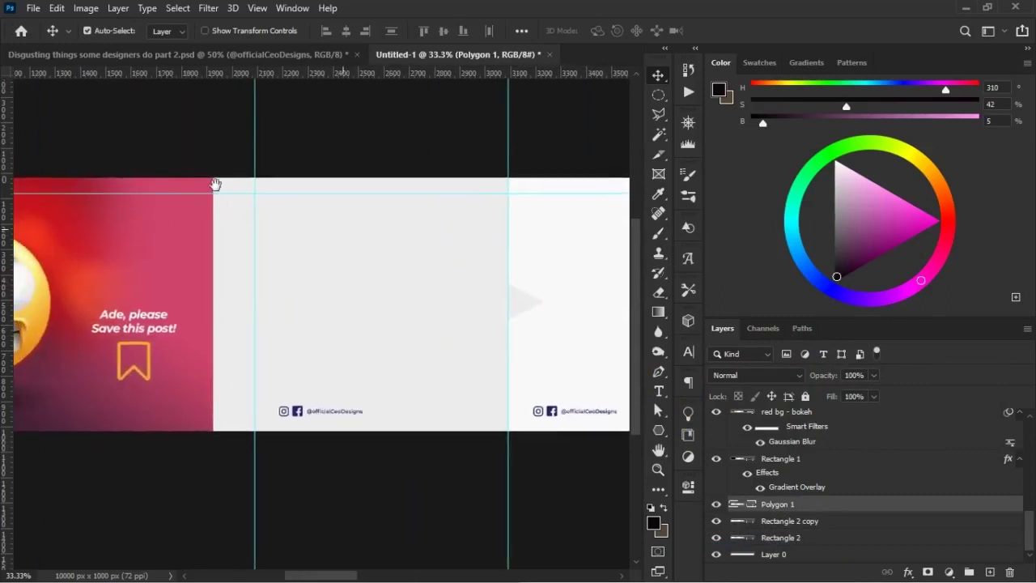
- Switch to the reference design and inspect the font, weight and size of the third slide's paragraph text
click(248, 57)
scroll(207, 274, left, 15)
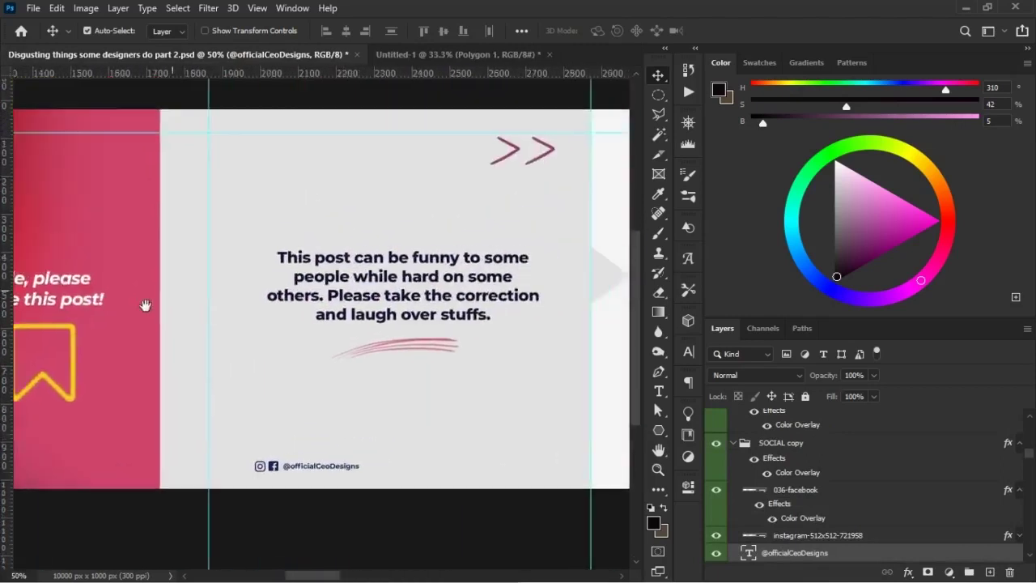
scroll(144, 305, right, 2)
click(267, 301)
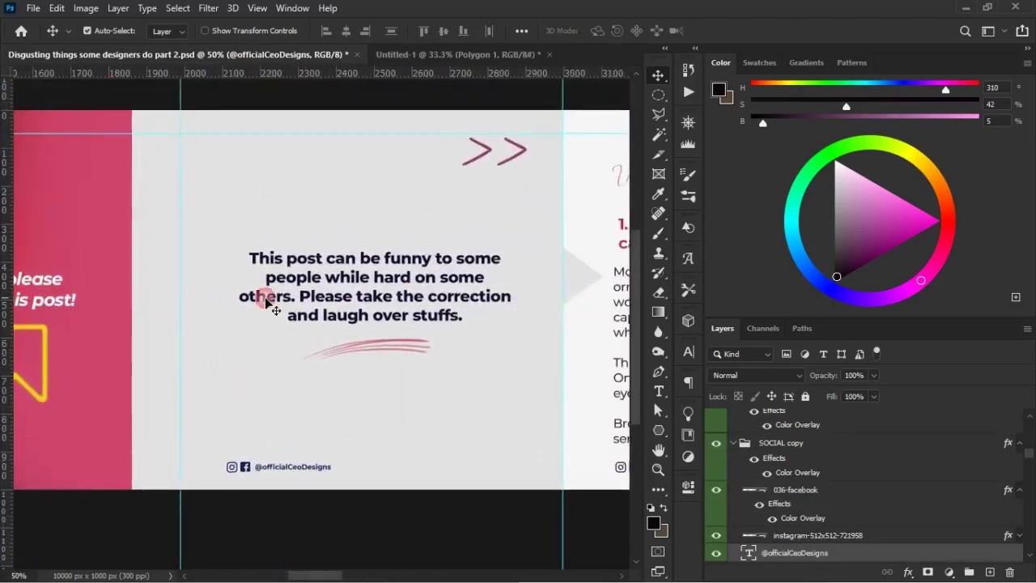
click(306, 279)
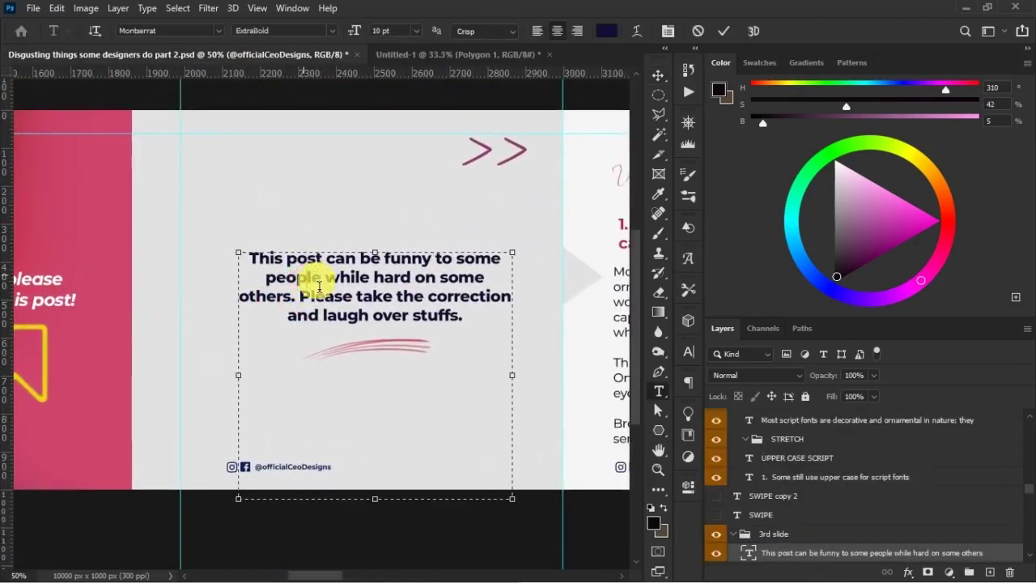
click(345, 314)
key(v)
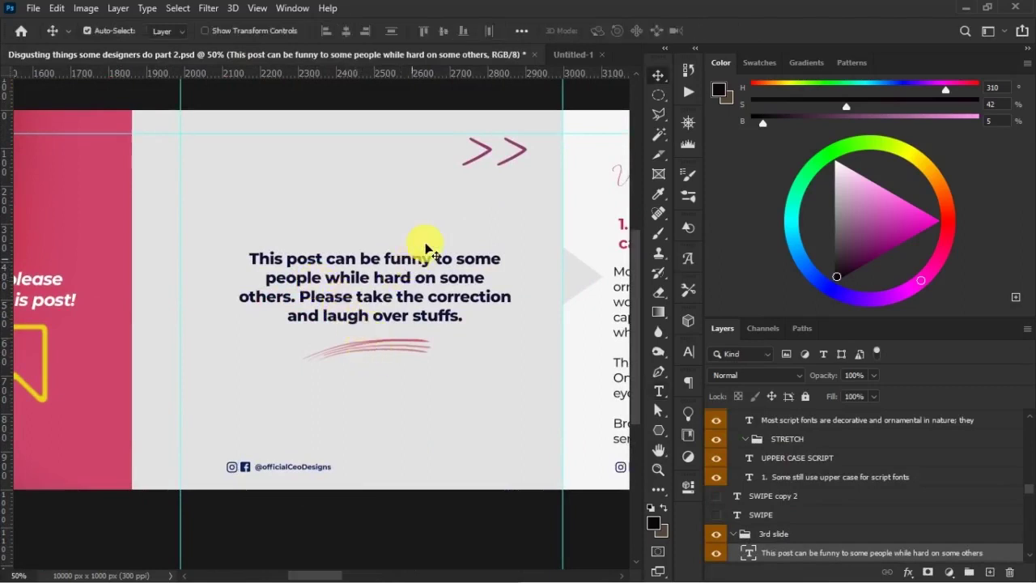
- Compare the double-arrow text on the reference design's third slide with the arrows under the first slide's headline
click(489, 156)
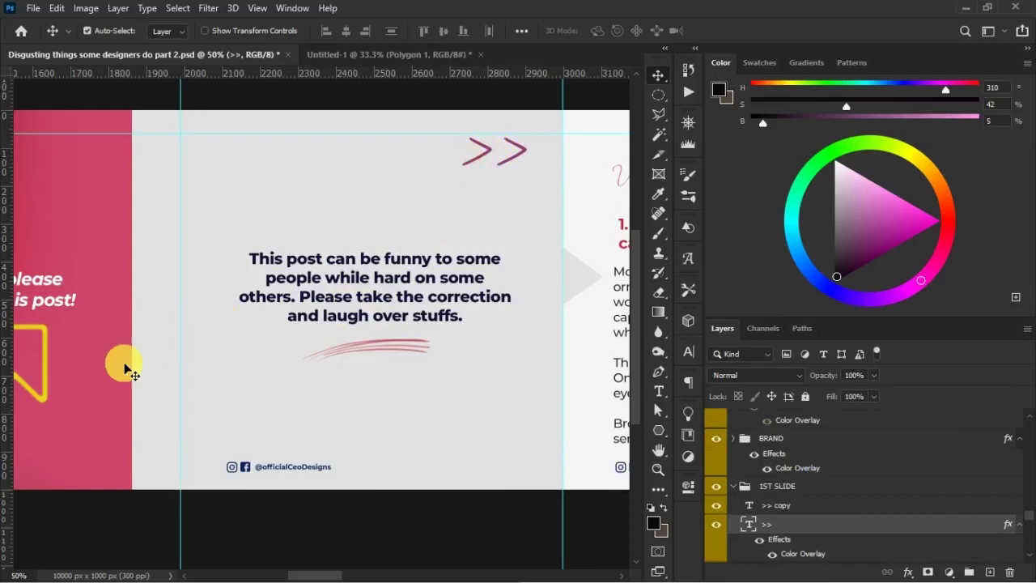
drag(118, 353, 303, 308)
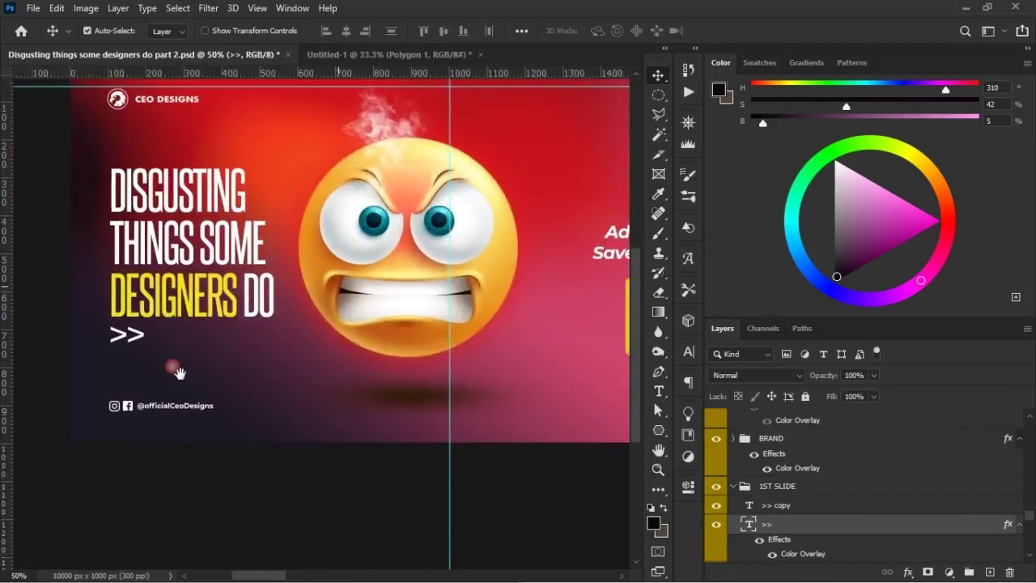
click(138, 333)
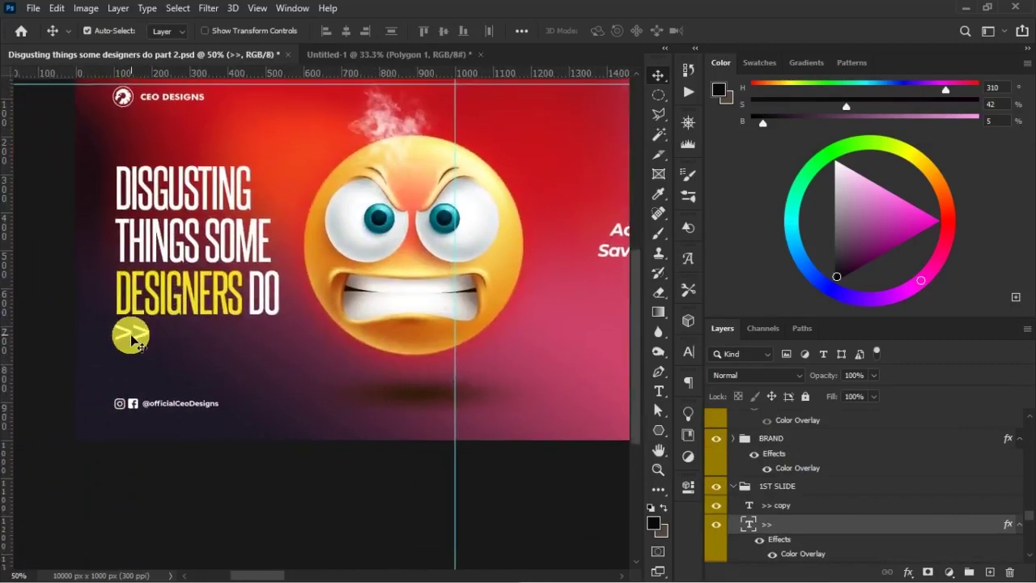
- Inspect the character settings of the double-arrow text on the reference design's third slide
drag(562, 277, 22, 381)
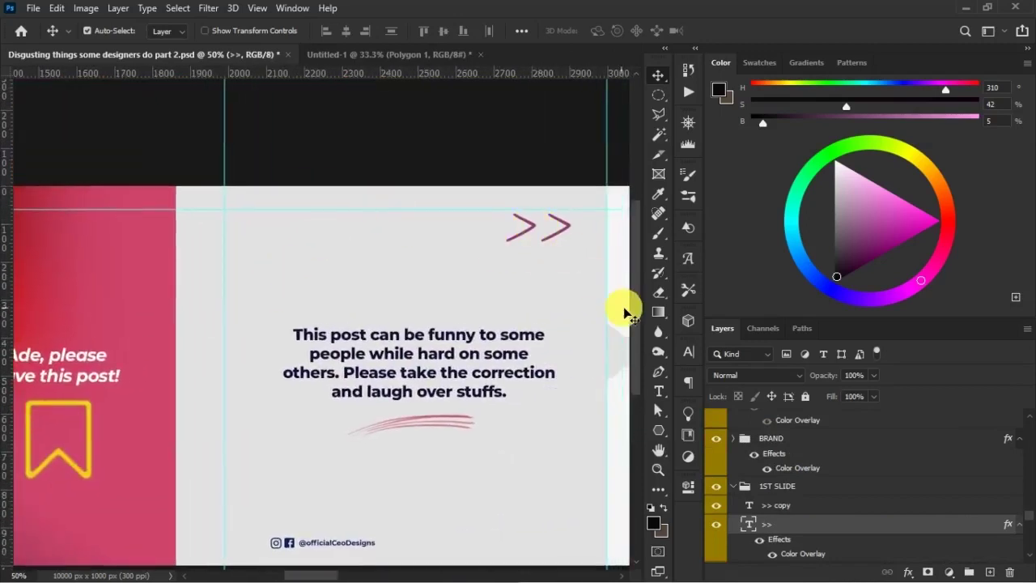
click(664, 392)
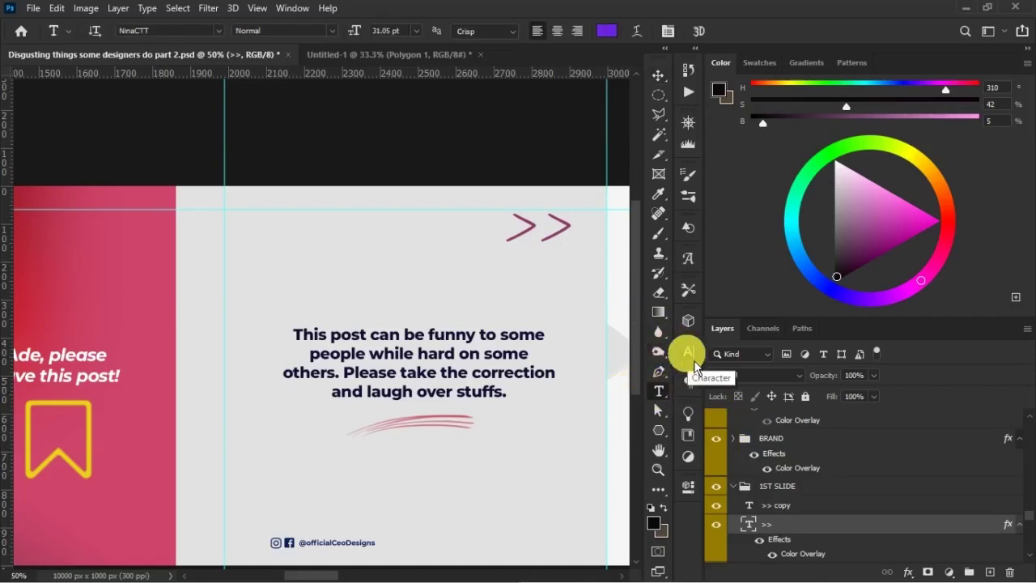
click(693, 360)
click(540, 374)
click(559, 234)
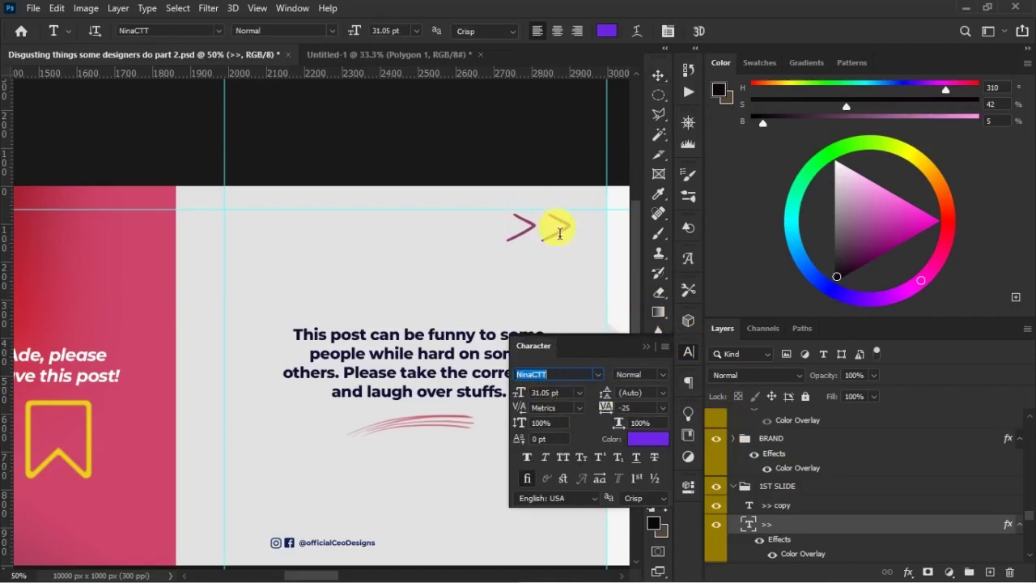
click(539, 227)
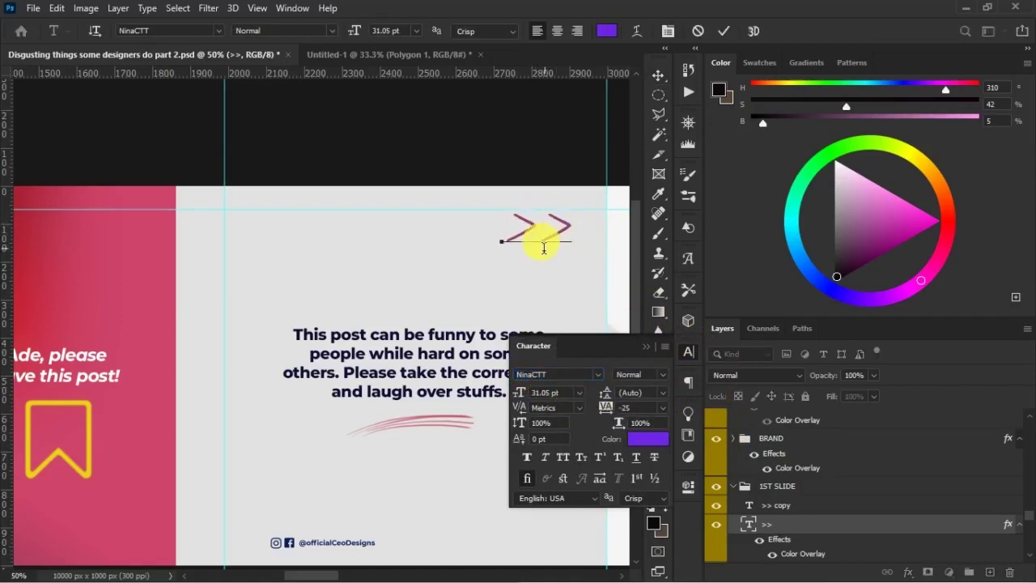
click(644, 346)
- Add a layer above the arrow copy and set up the Brush with the second slide's pink, airbrush build-up and 88% flow
click(854, 512)
key(v)
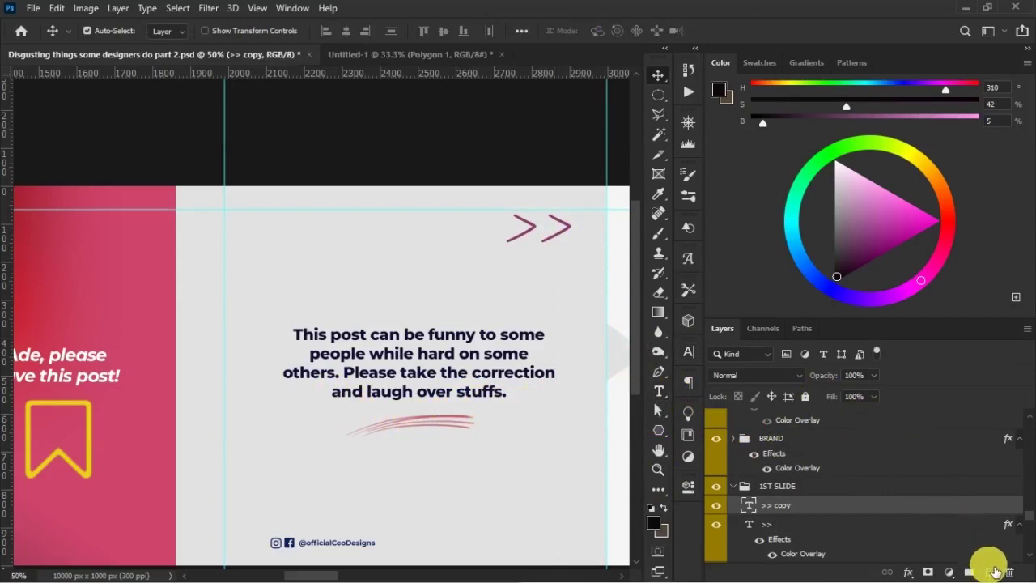
key(ctrl+v)
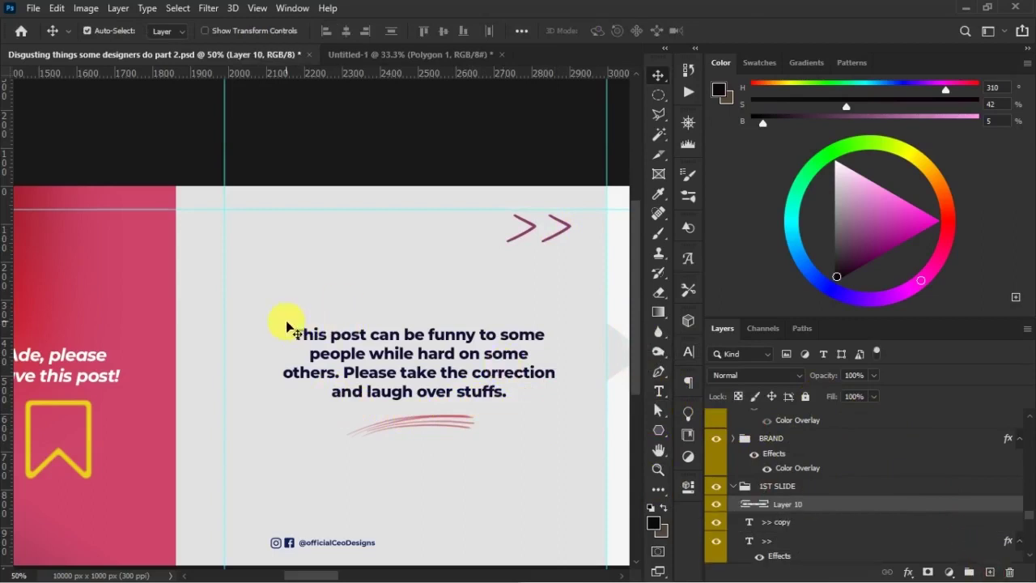
key(b)
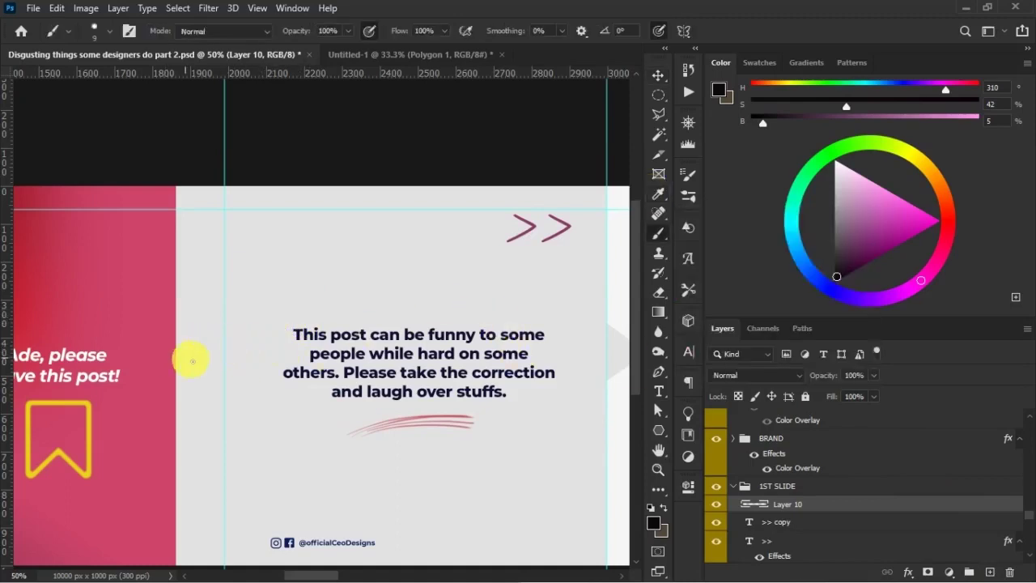
alt+click(66, 274)
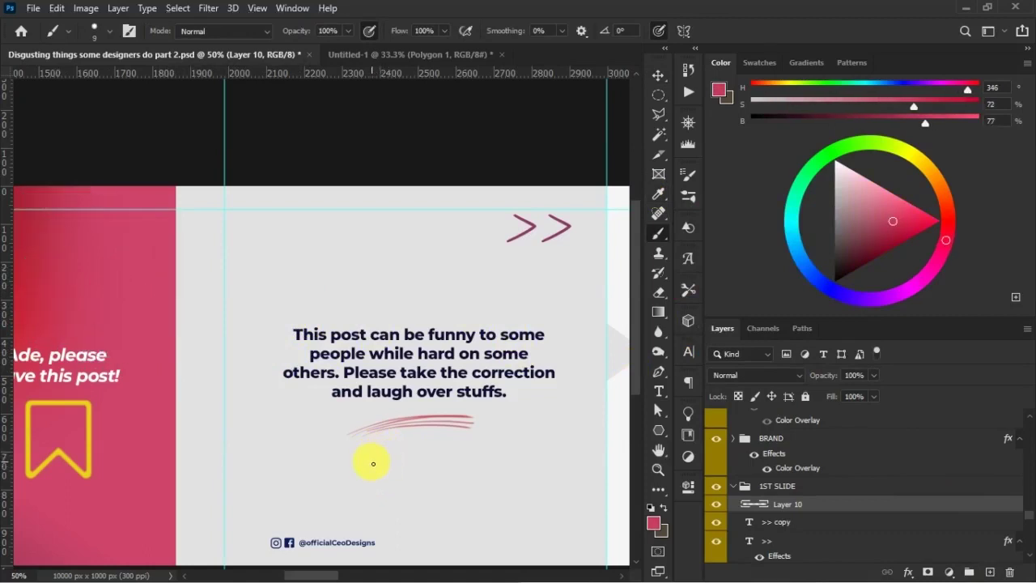
drag(362, 474, 468, 441)
key(ctrl+z)
click(466, 31)
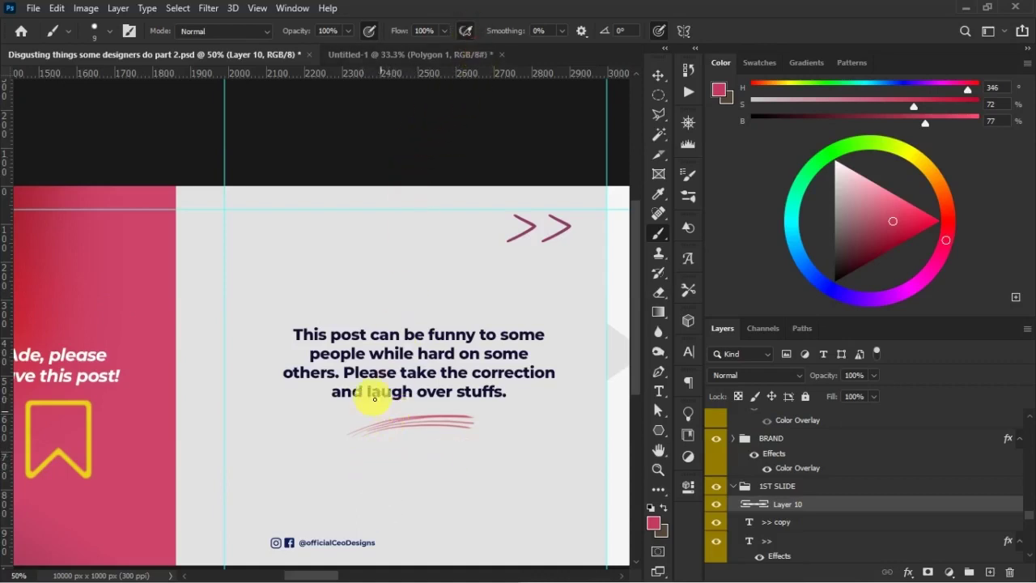
drag(403, 31, 401, 34)
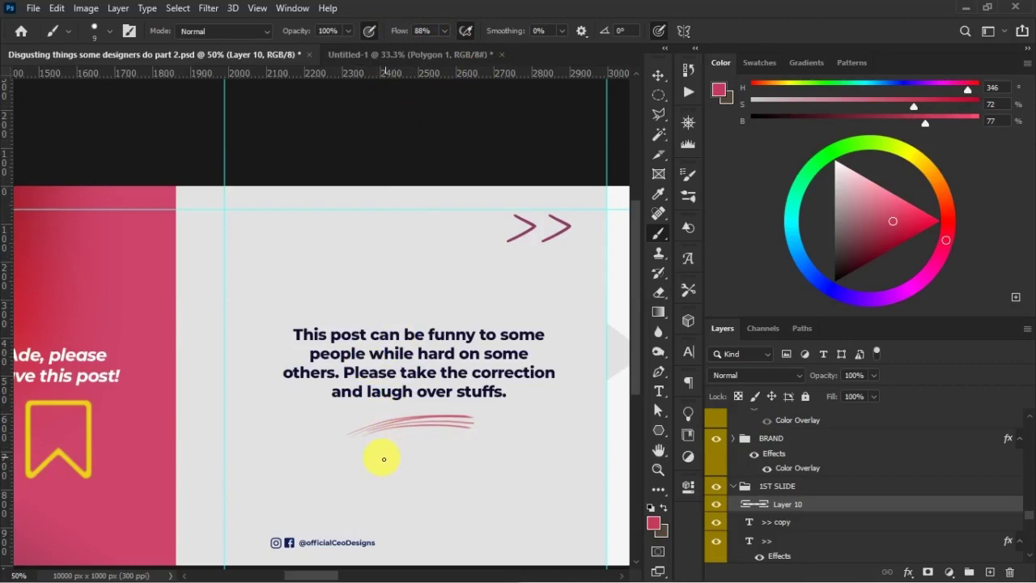
- Brush sample flourishes around the reference paragraph: curved underlines, hatching, a zigzag and a looping signature-style squiggle
drag(371, 472, 528, 461)
drag(371, 475, 523, 465)
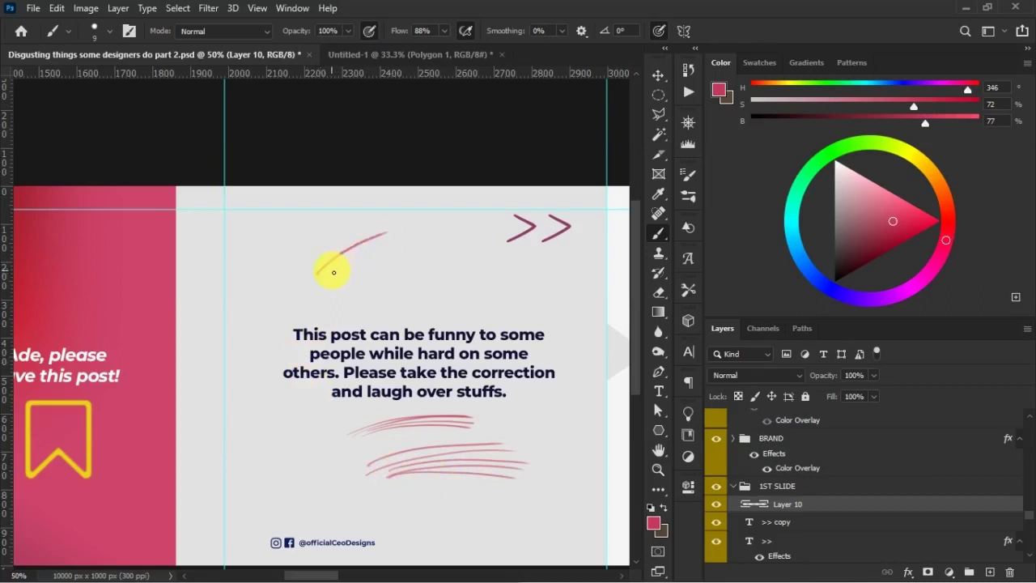
drag(338, 276, 411, 254)
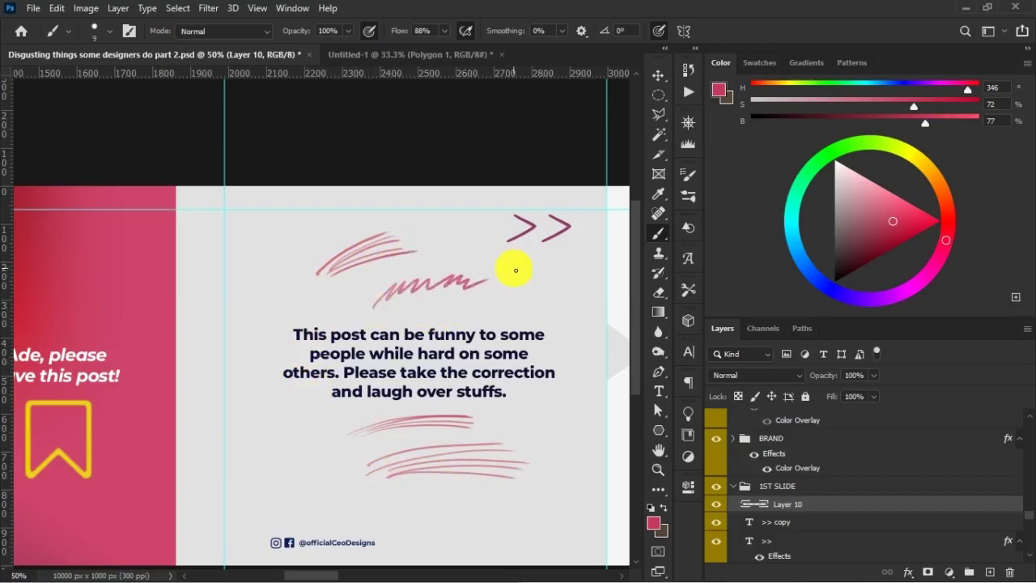
drag(278, 432, 284, 431)
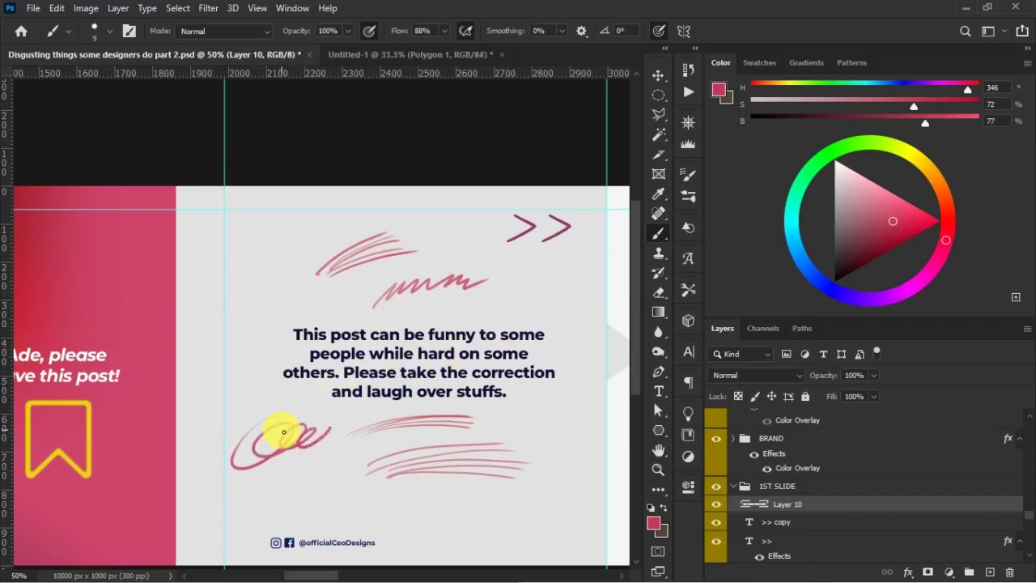
- Copy the third slide's "This post can be funny" paragraph layer from the reference design
click(428, 57)
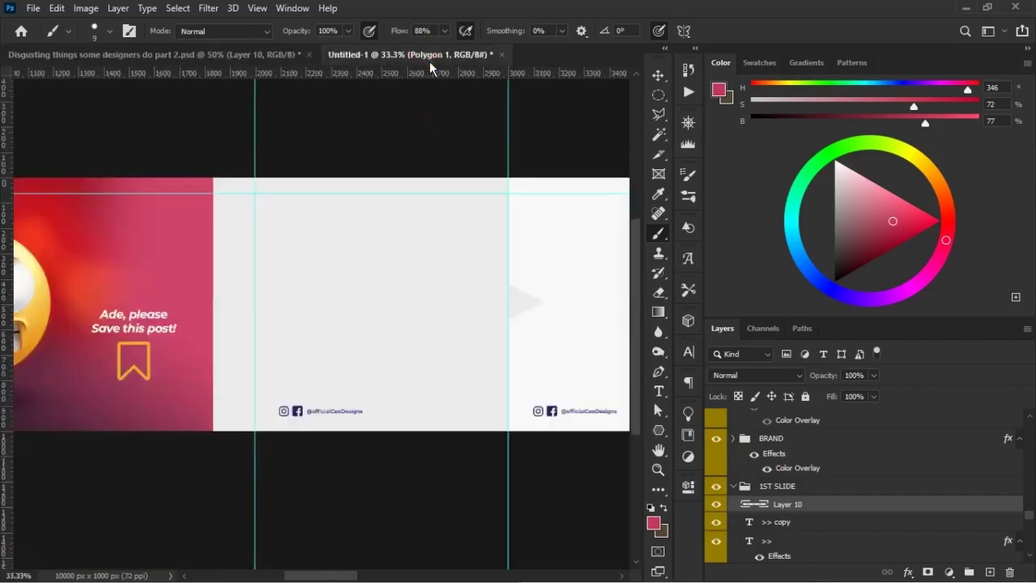
key(v)
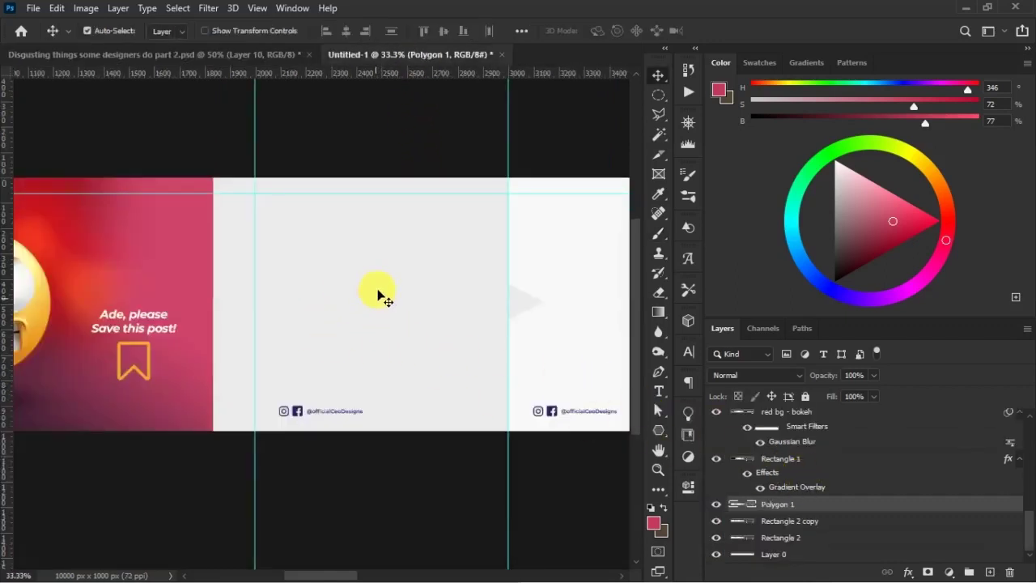
click(377, 293)
click(212, 56)
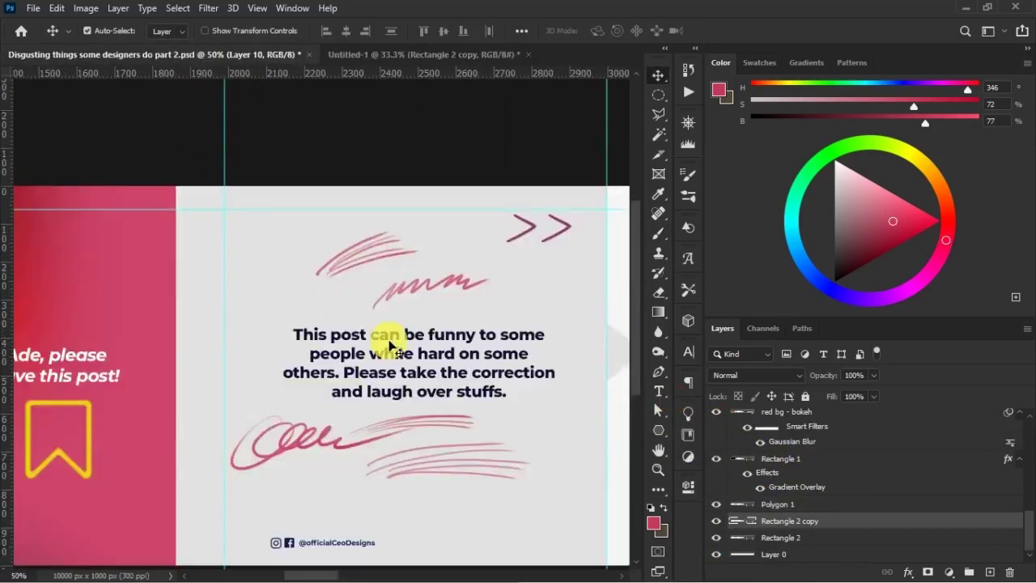
double_click(388, 344)
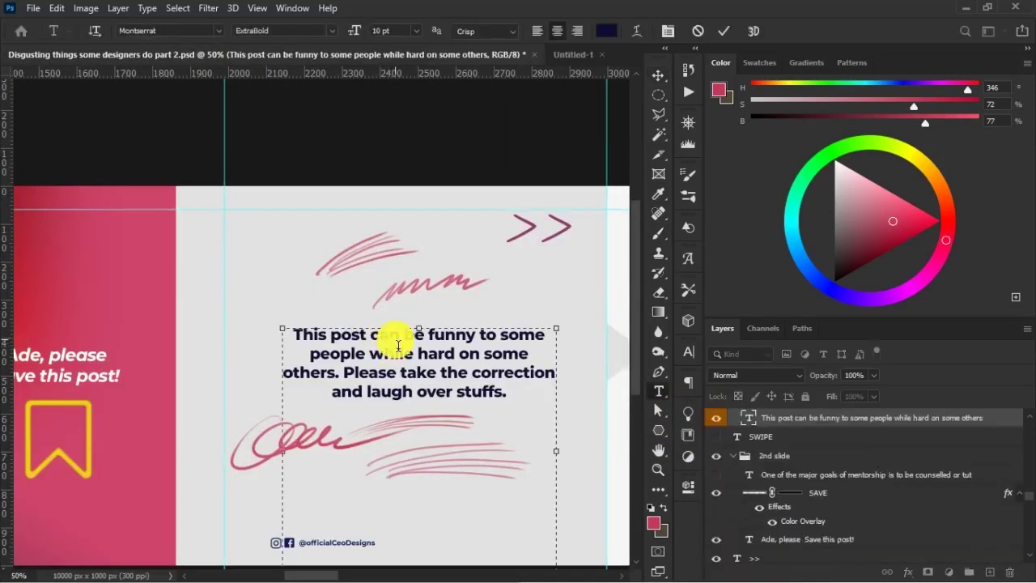
key(Escape)
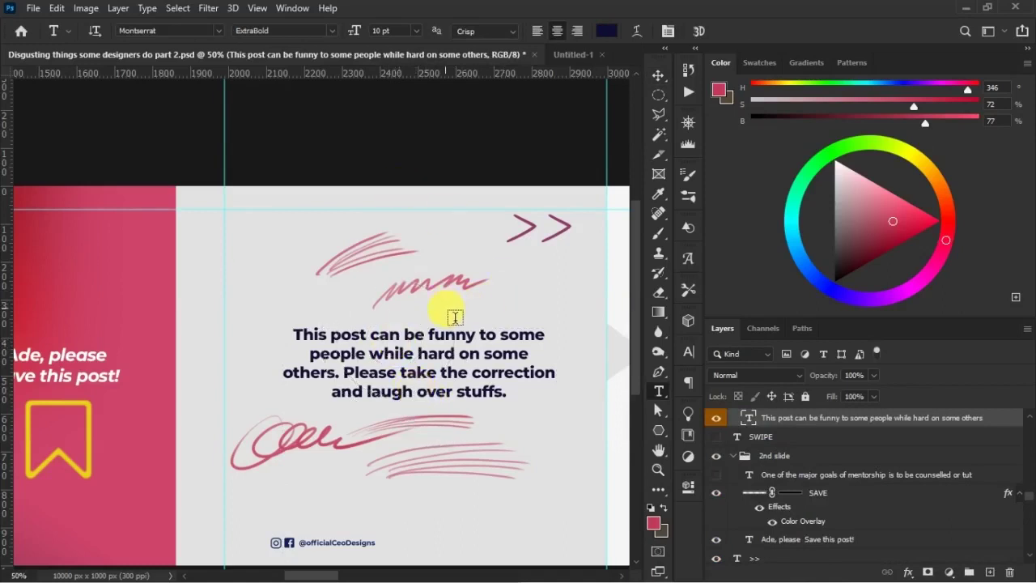
key(v)
- Paste the paragraph into Untitled-1 above the "Ade, please Save this post!" text and place it in the middle of the third slide
click(576, 54)
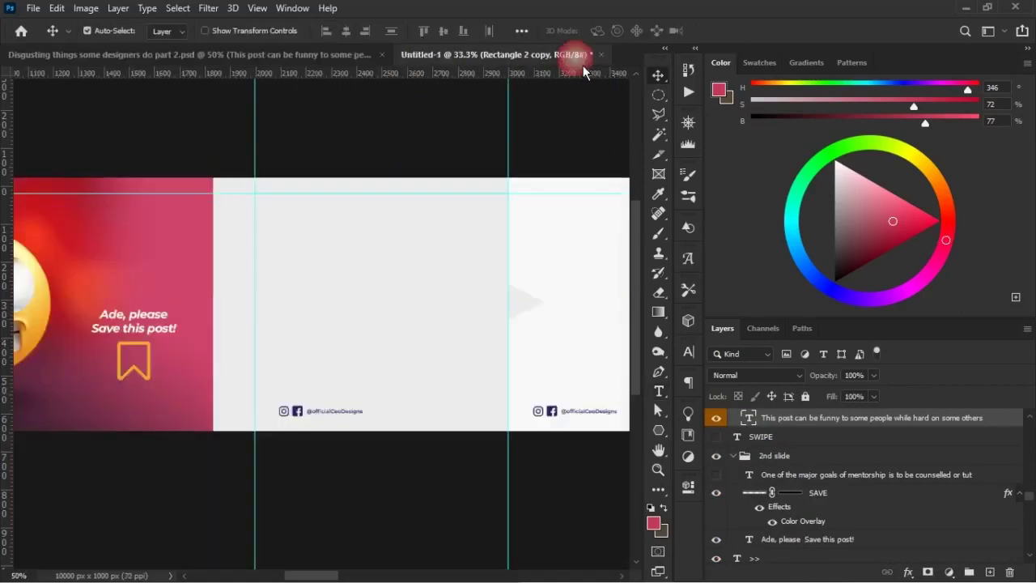
drag(1029, 535, 1029, 441)
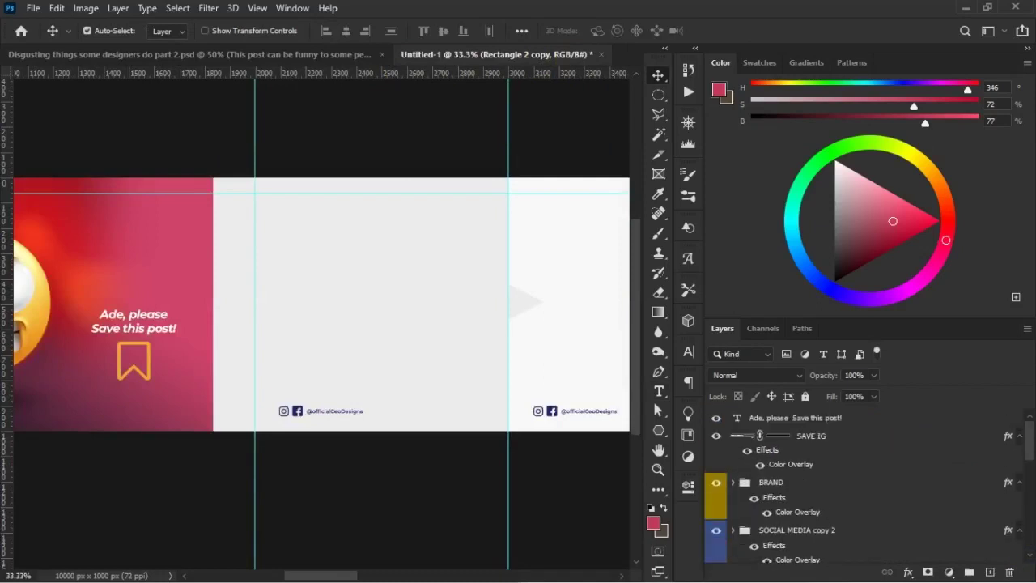
click(861, 417)
key(ctrl+v)
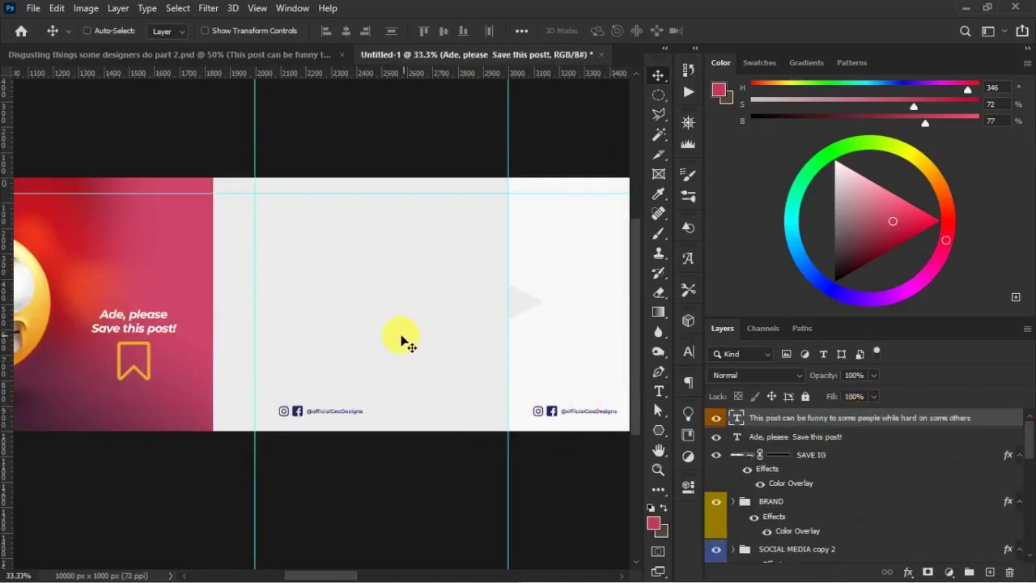
drag(360, 304, 408, 295)
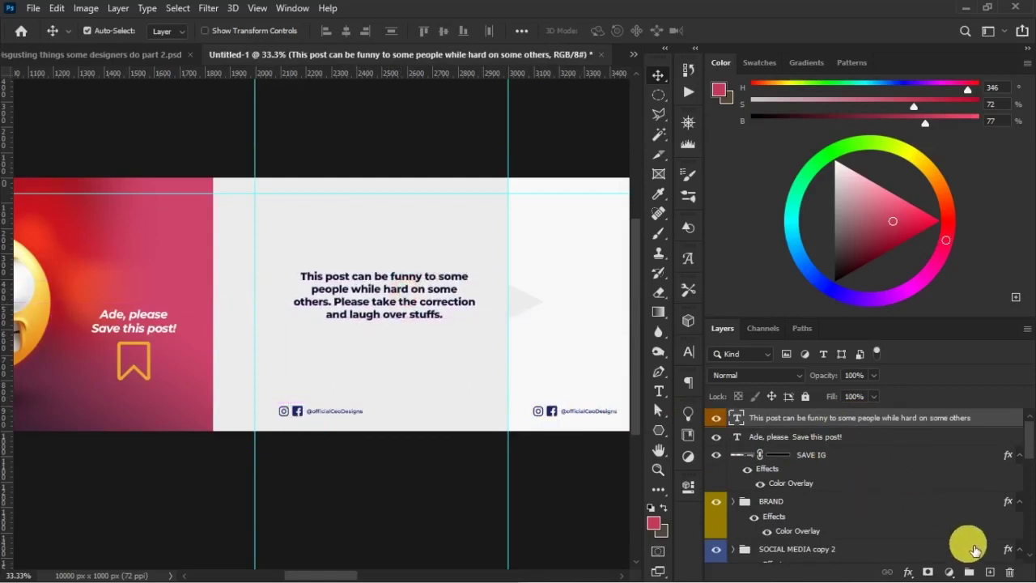
- Add a layer above the paragraph and brush a pink looping signature-style flourish beneath the text with a 6 px brush
click(991, 572)
click(660, 234)
click(315, 350)
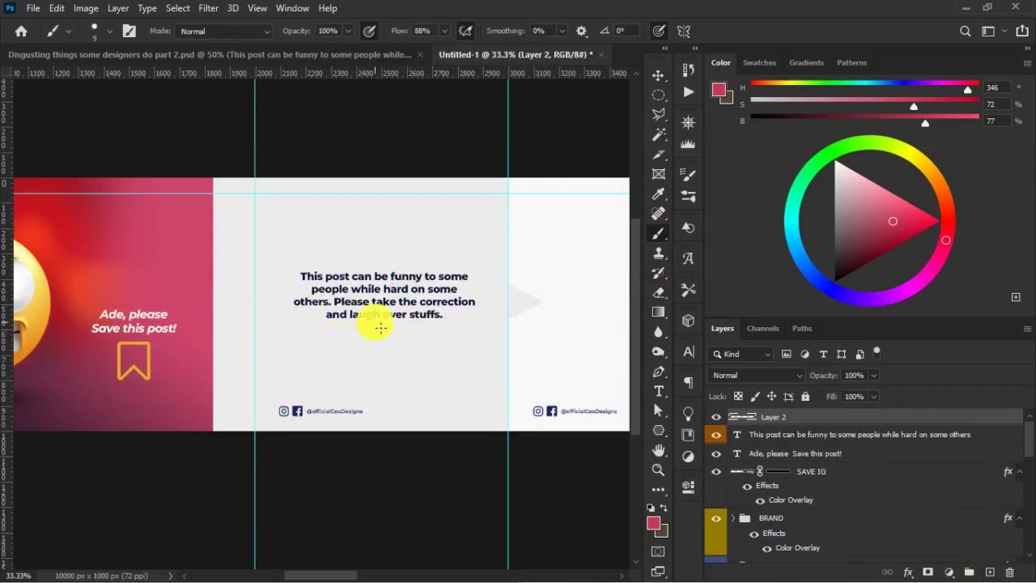
key(ctrl+plus)
key(ctrl+plus)
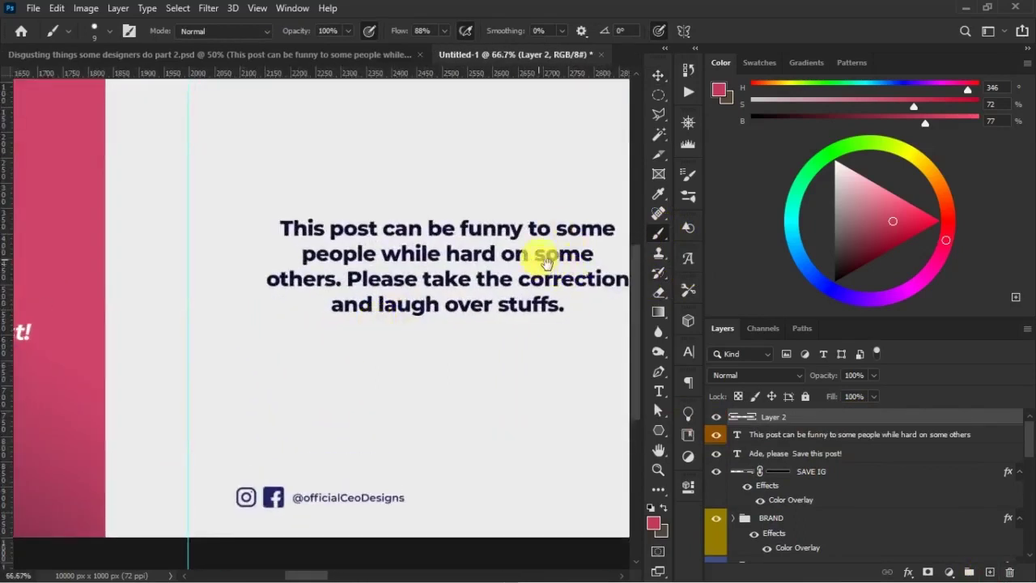
drag(518, 277, 423, 250)
click(289, 317)
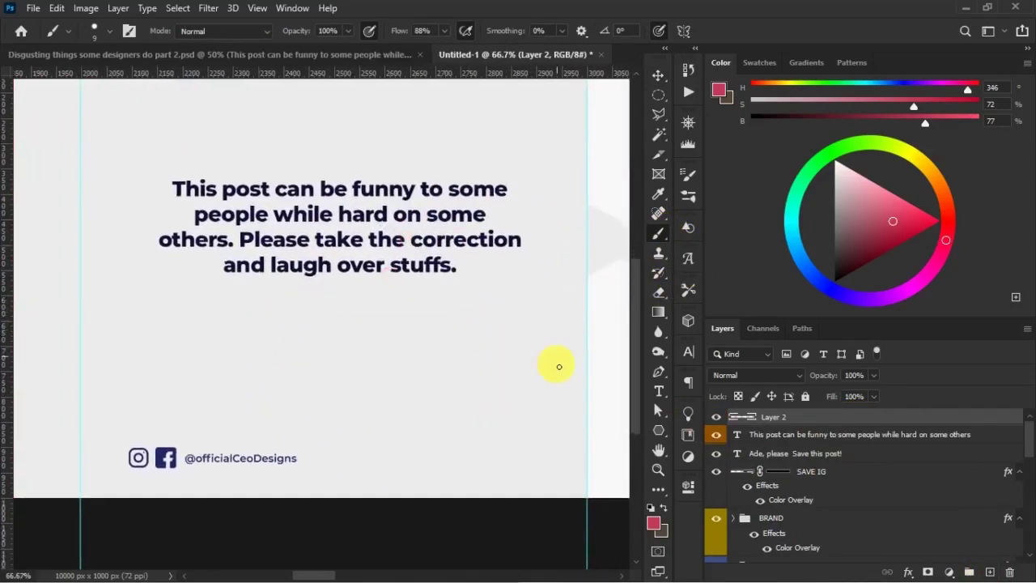
drag(290, 308, 345, 296)
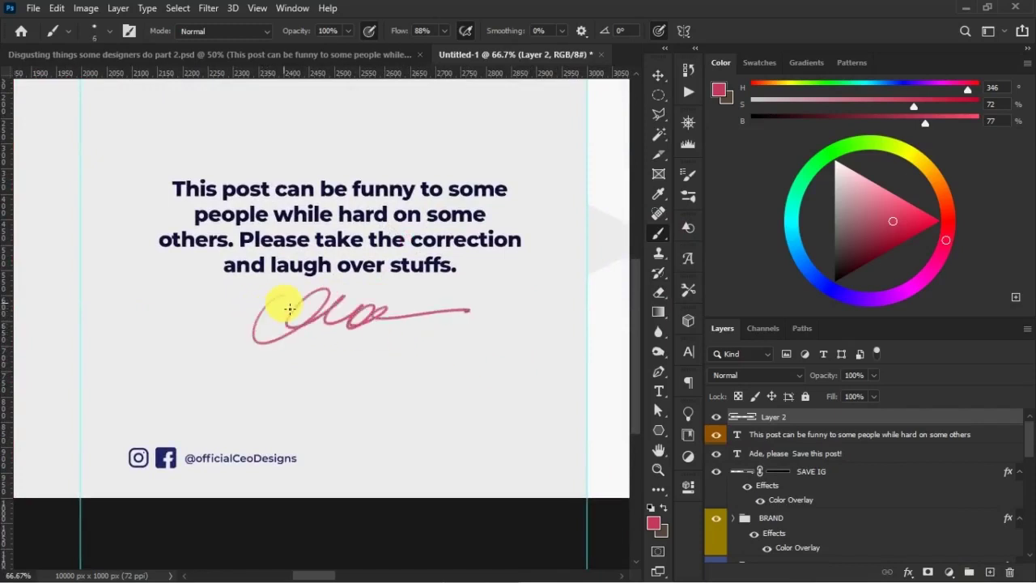
- Hide each previous flourish and brush alternatives on new layers: a zigzag underline, and wavy strokes above and below the paragraph
click(716, 416)
click(989, 572)
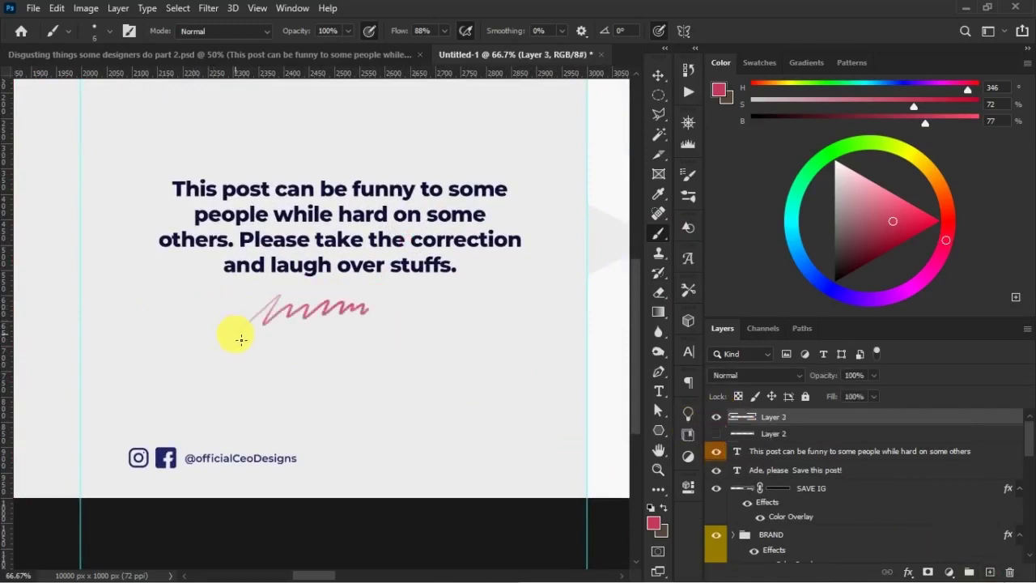
click(716, 416)
click(987, 572)
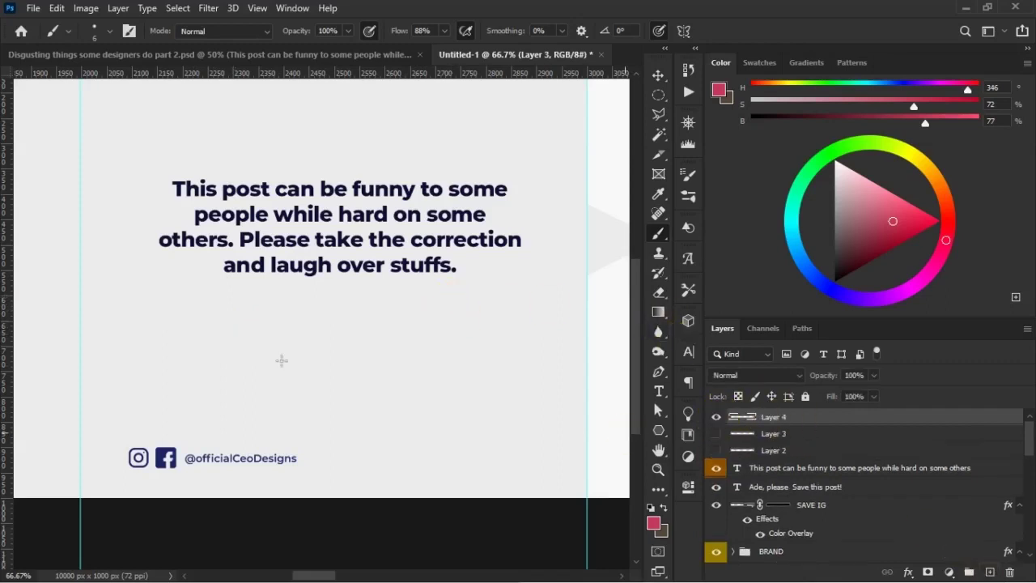
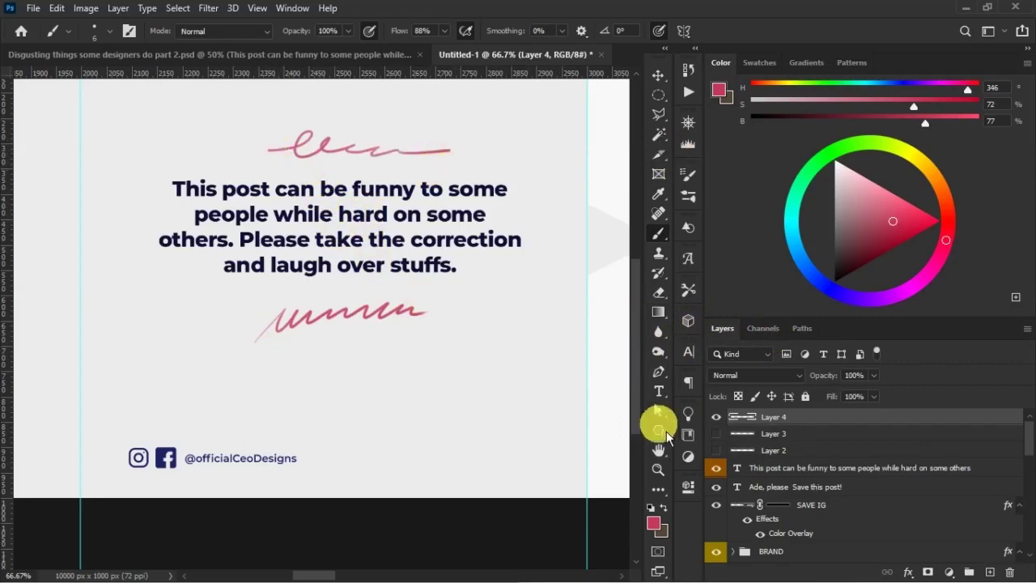
- Hide the wavy strokes, brush a diagonal hatched underline on a new layer beneath the paragraph, and hide that layer too
click(716, 416)
click(989, 572)
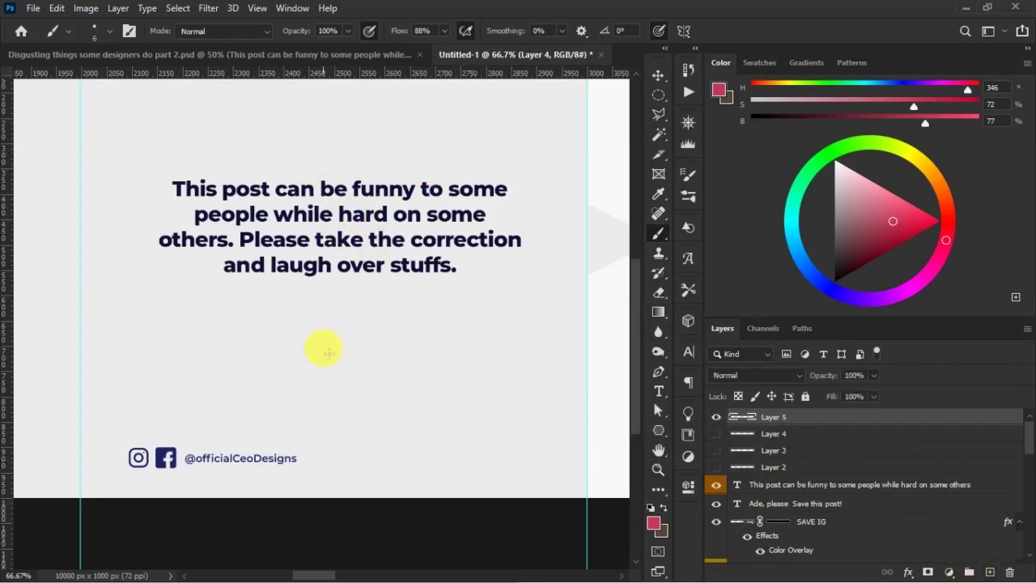
mouse_move(272, 337)
mouse_down()
mouse_move(335, 340)
mouse_move(413, 316)
mouse_up()
click(716, 416)
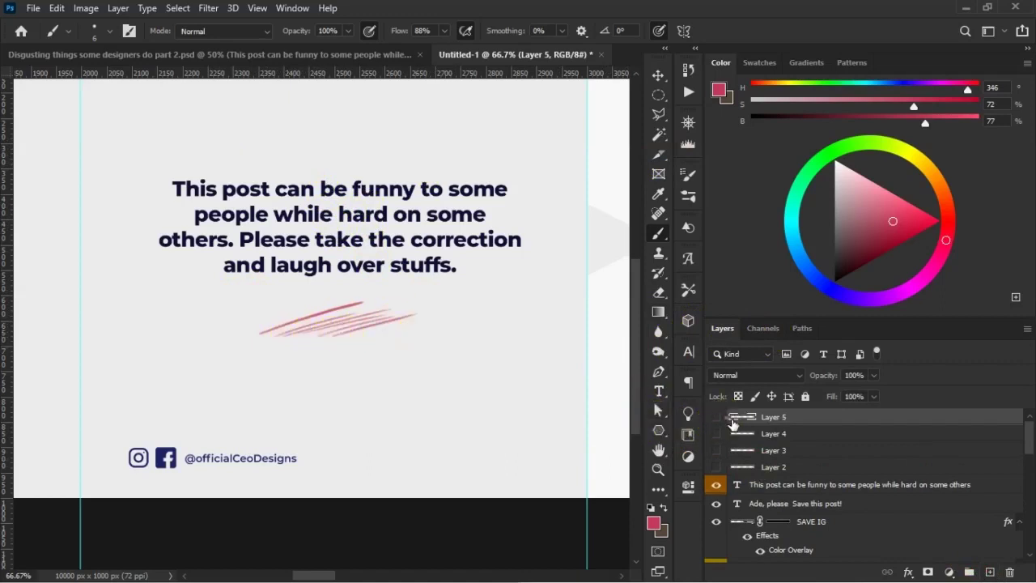
click(989, 572)
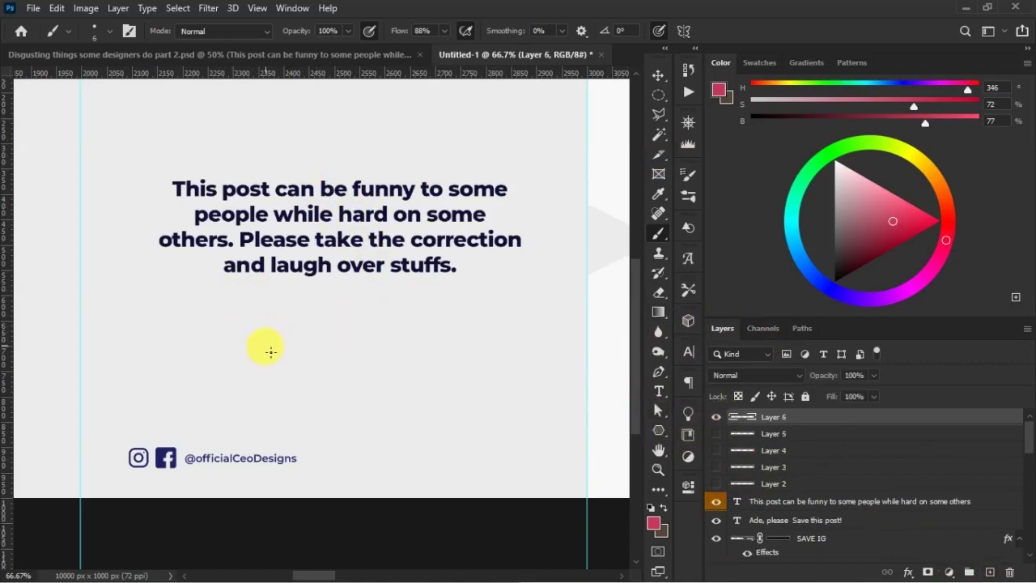
mouse_move(244, 366)
mouse_down()
mouse_move(268, 340)
mouse_move(348, 315)
mouse_move(388, 316)
mouse_move(418, 300)
mouse_move(407, 303)
mouse_move(419, 312)
mouse_move(518, 300)
mouse_up()
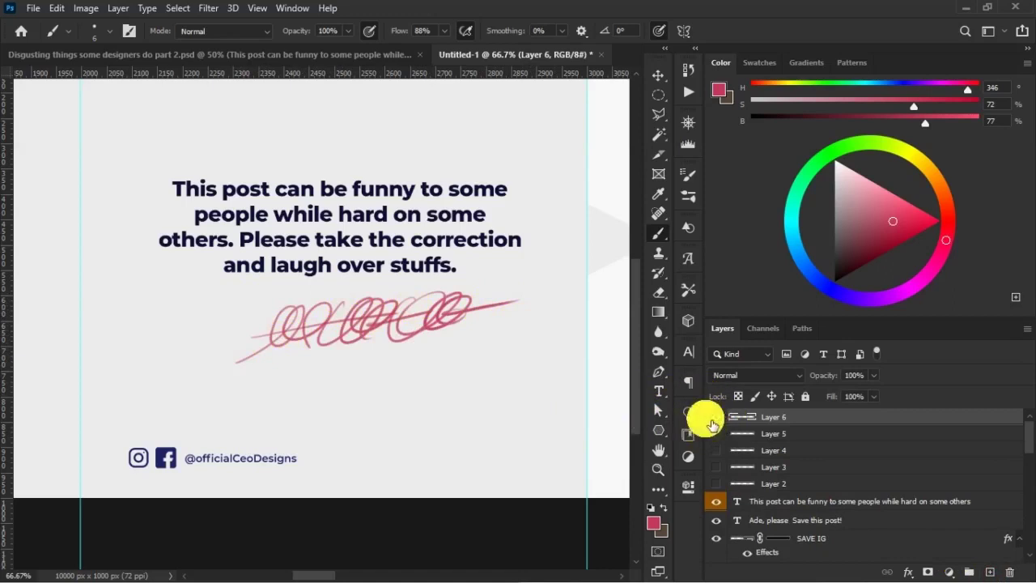
key(Delete)
- Add a layer and brush straight pink lines with small circles at both ends, one above and one below the paragraph
click(991, 572)
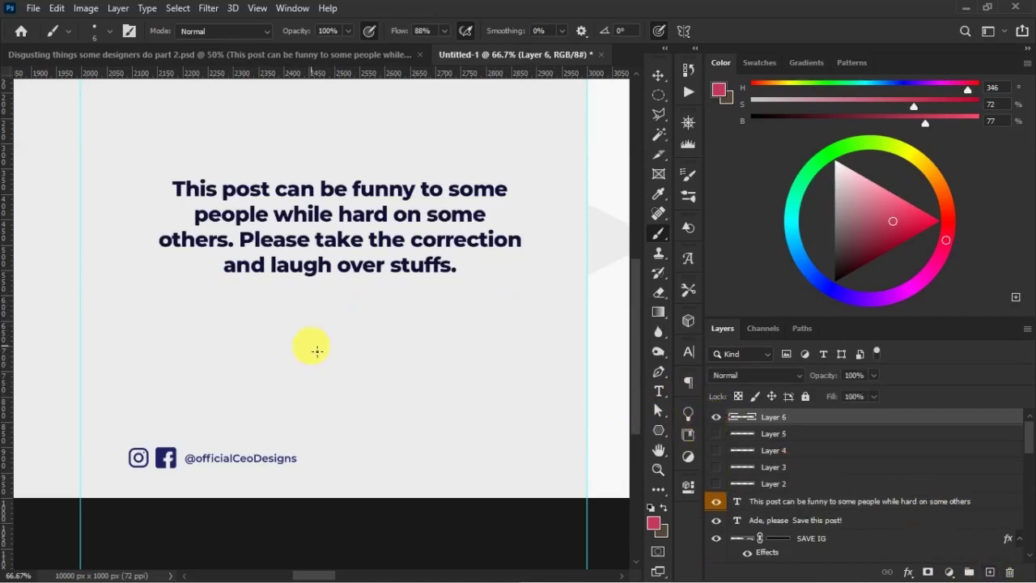
drag(232, 319, 433, 322)
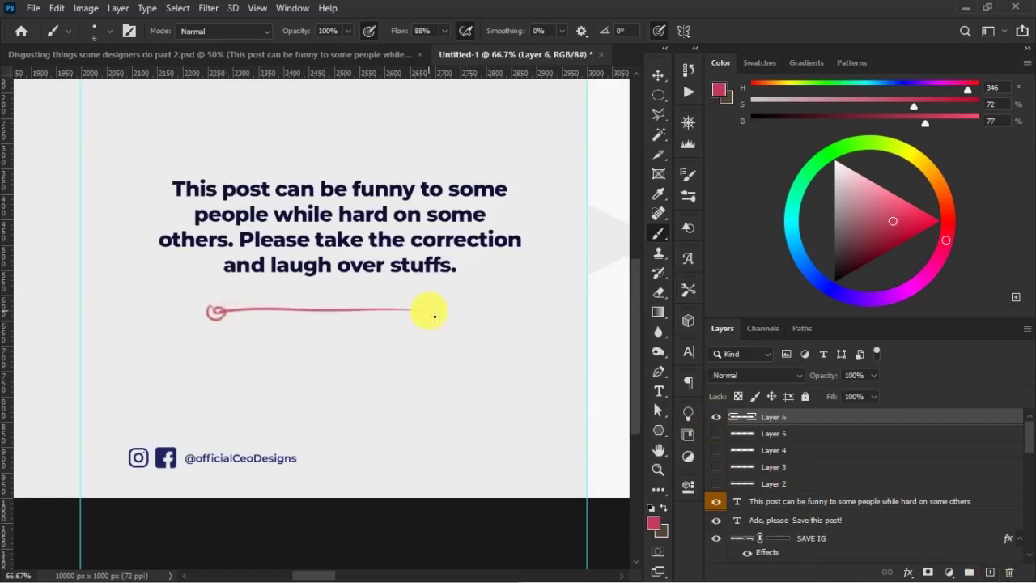
mouse_move(261, 153)
mouse_down()
mouse_move(406, 155)
mouse_move(400, 148)
mouse_up()
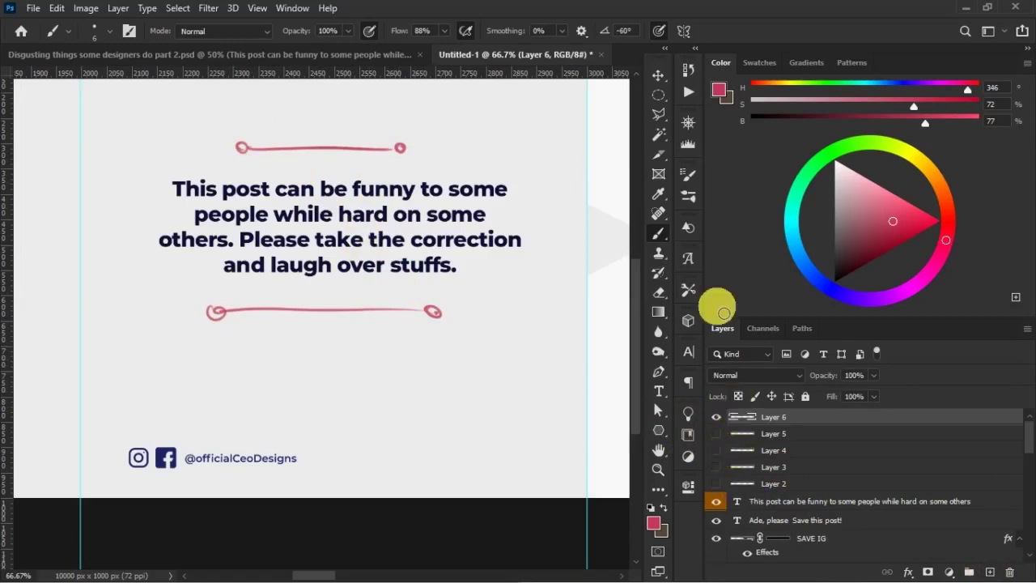
- Move the circle-ended lines about 50 px right and slightly up so they frame the paragraph evenly
click(658, 74)
key(shift+Right)
key(shift+Right)
key(shift+Right)
key(shift+Right)
key(shift+Right)
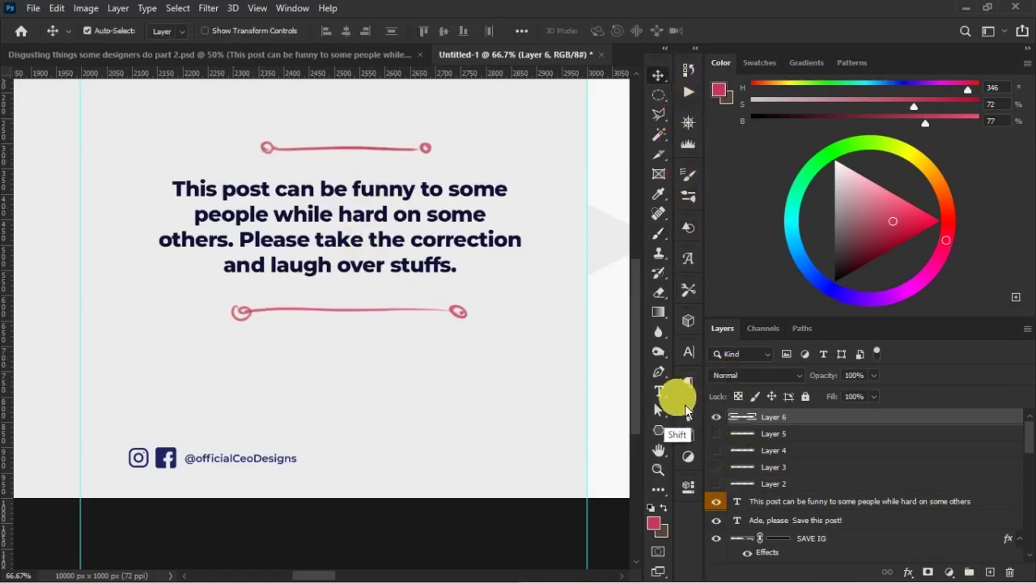
key(Left)
key(Left)
key(Up)
key(Up)
key(Up)
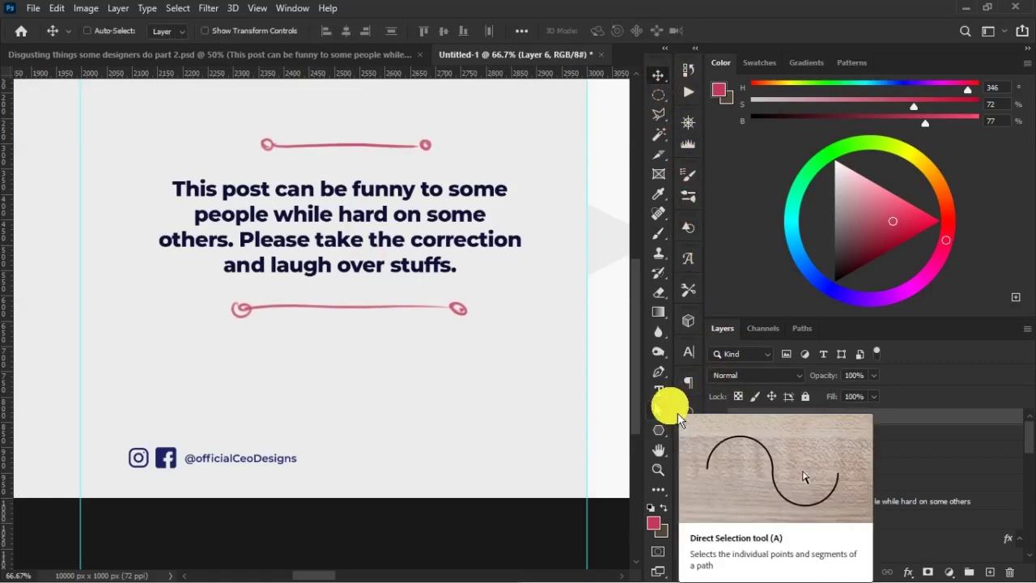
key(ctrl+minus)
drag(636, 276, 636, 243)
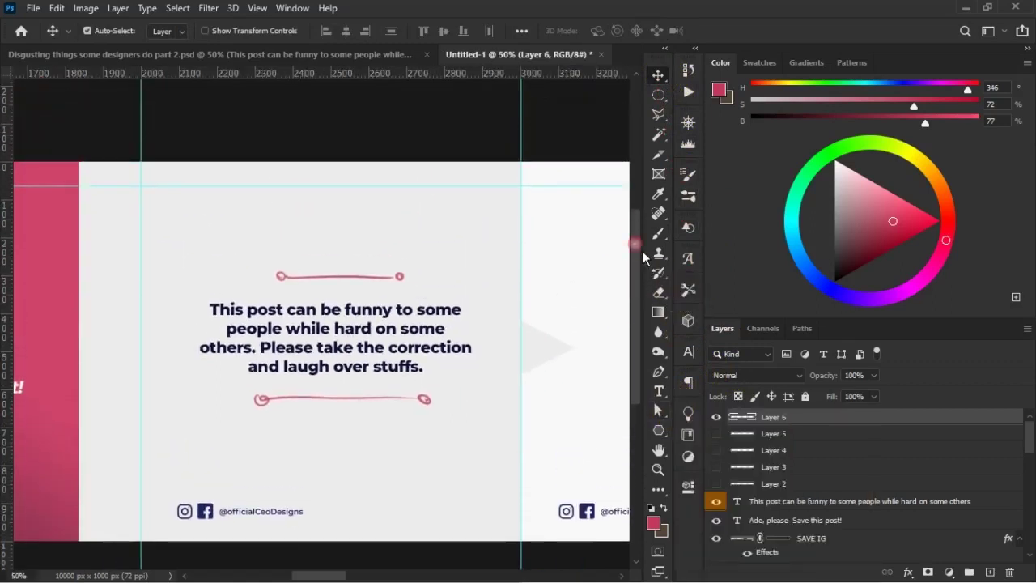
- Hide the circle-ended lines and preview the brush drawings on Layers 5 to 2 one at a time, leaving each hidden
click(716, 417)
click(717, 434)
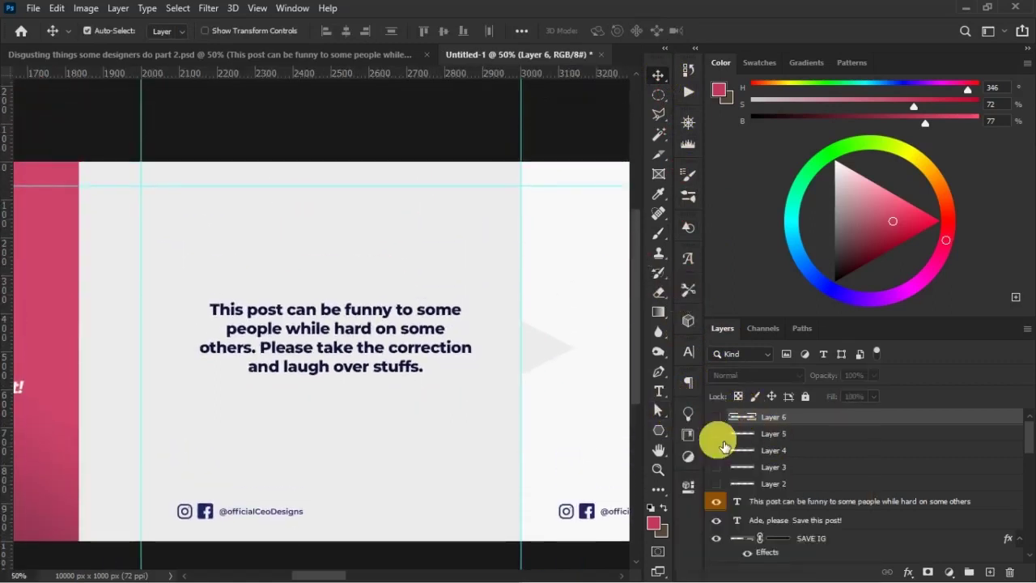
click(717, 436)
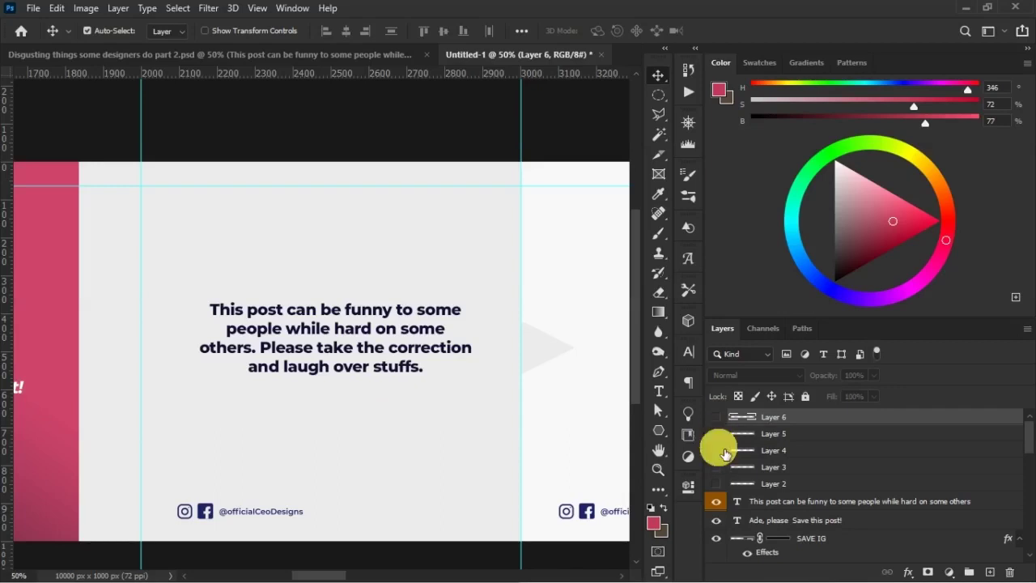
click(717, 451)
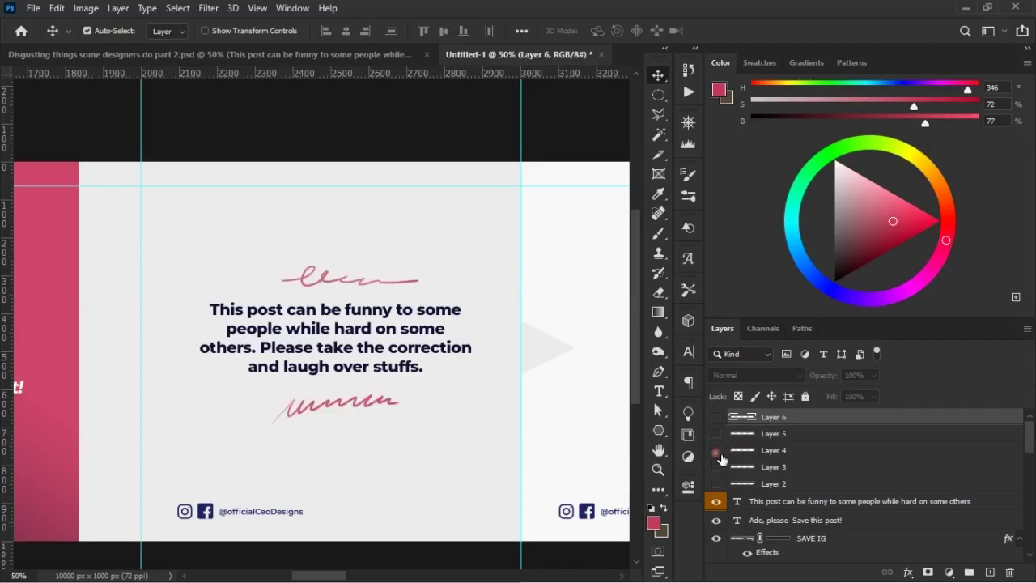
click(717, 451)
click(717, 467)
click(716, 467)
click(717, 484)
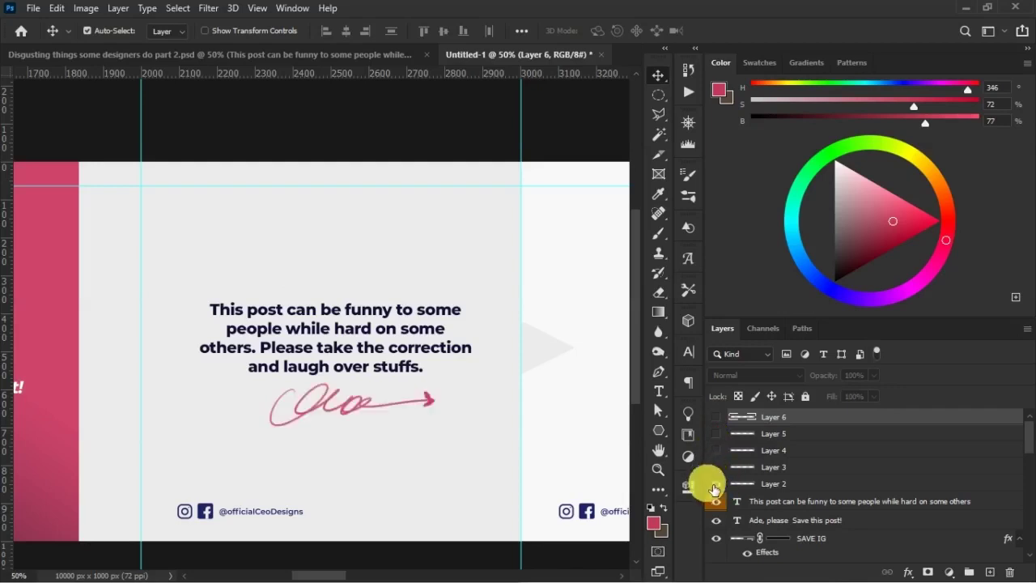
click(716, 484)
- Add a layer, brush three pink stick figures around the paragraph, and hide that layer
click(989, 571)
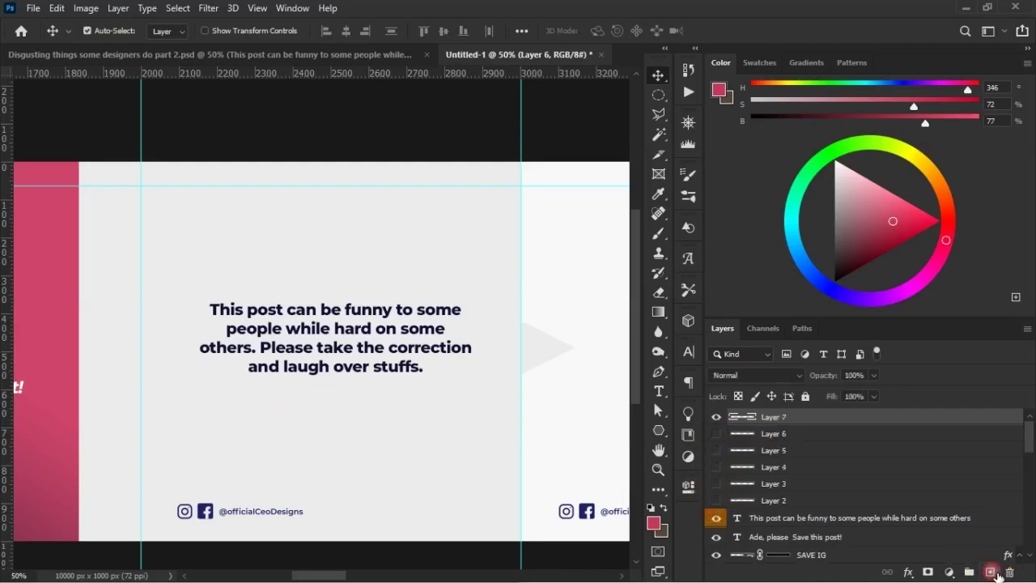
key(b)
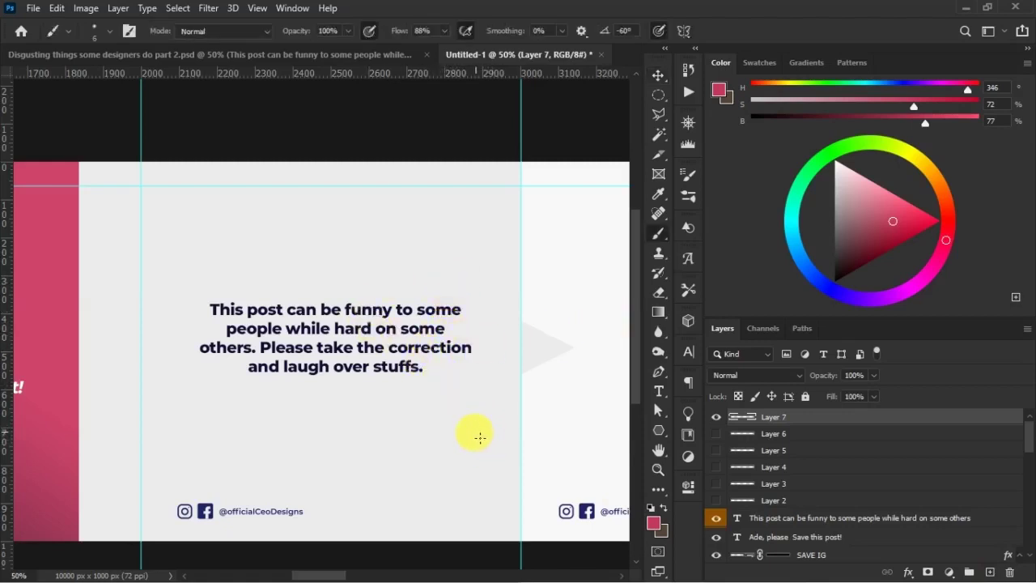
drag(500, 478, 482, 479)
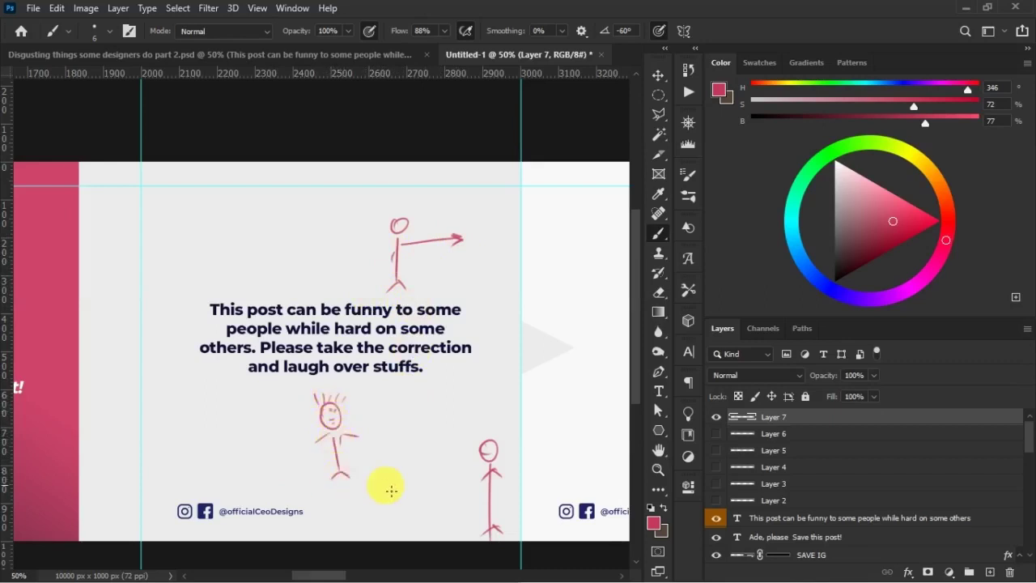
click(716, 417)
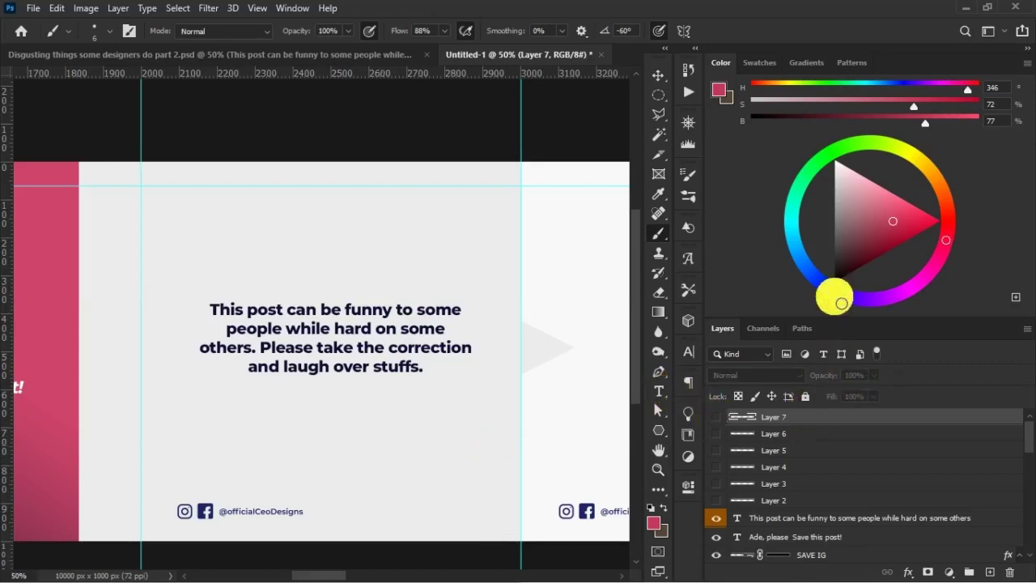
- Switch to Disgusting things some designers do part 2.psd and examine the slides from the third through the emoji slides
key(ctrl+minus)
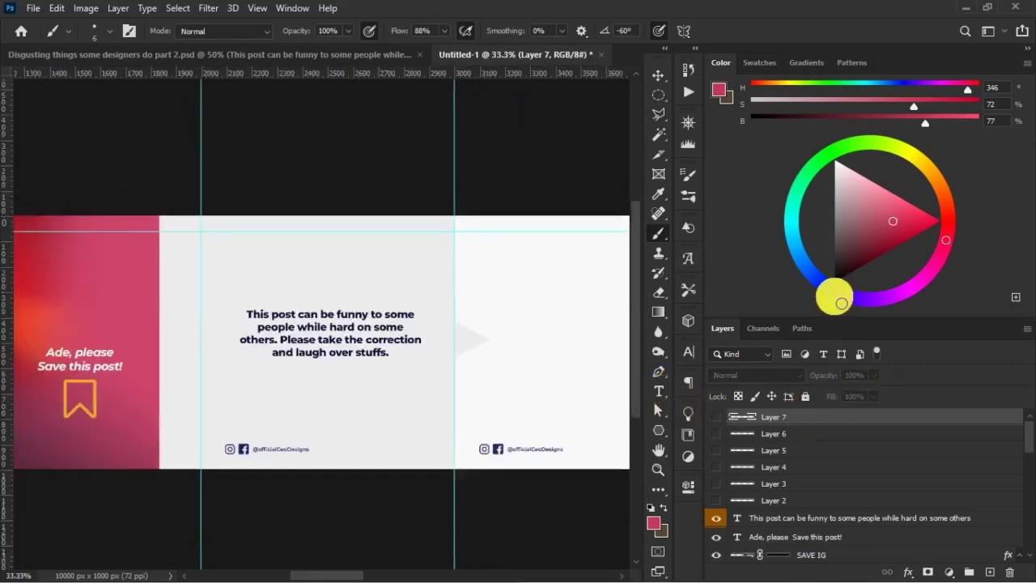
key(v)
click(234, 55)
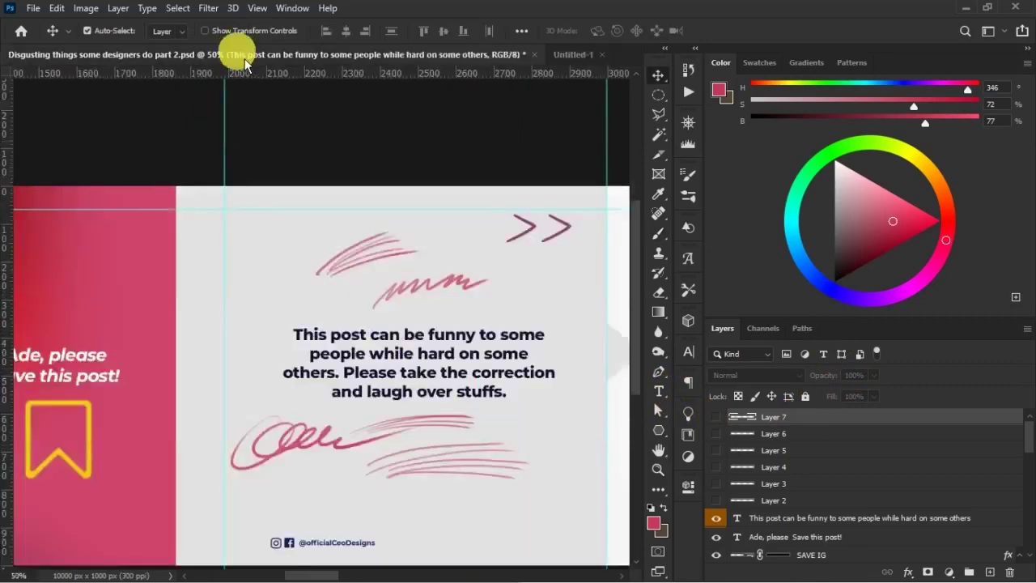
drag(530, 360, 223, 331)
drag(509, 277, 368, 280)
drag(486, 279, 157, 292)
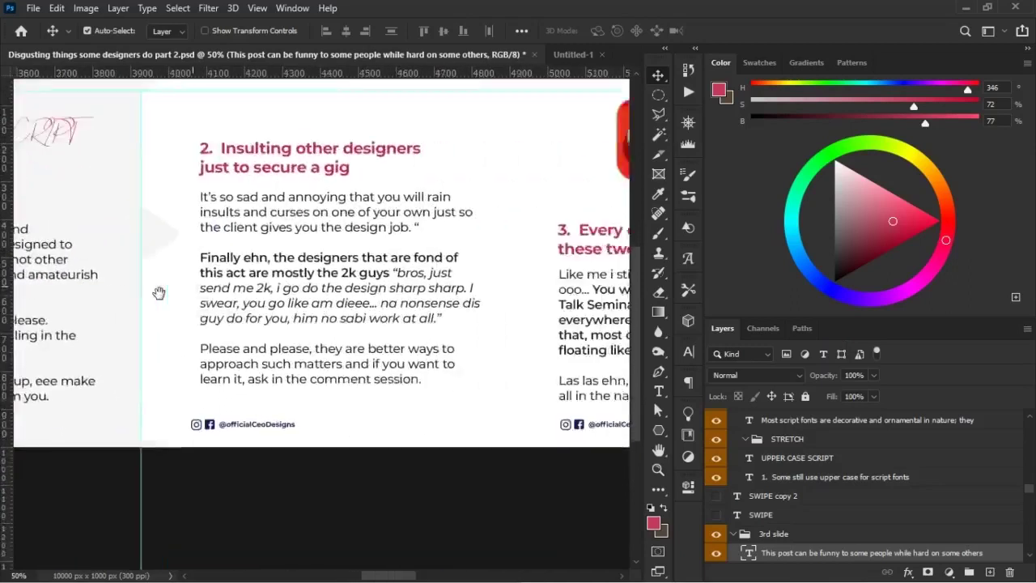
drag(495, 245, 249, 284)
drag(403, 246, 174, 285)
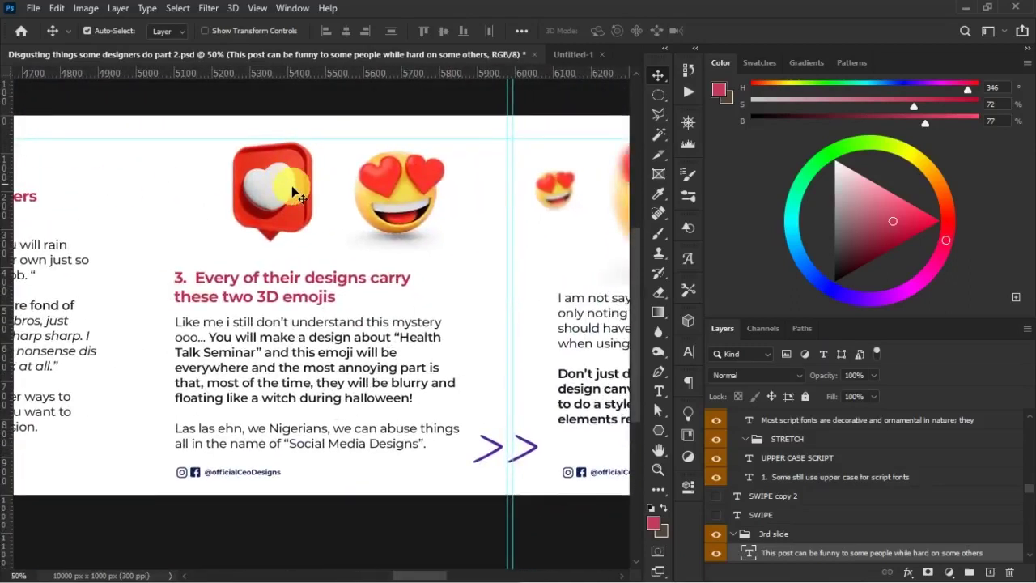
drag(154, 279, 135, 274)
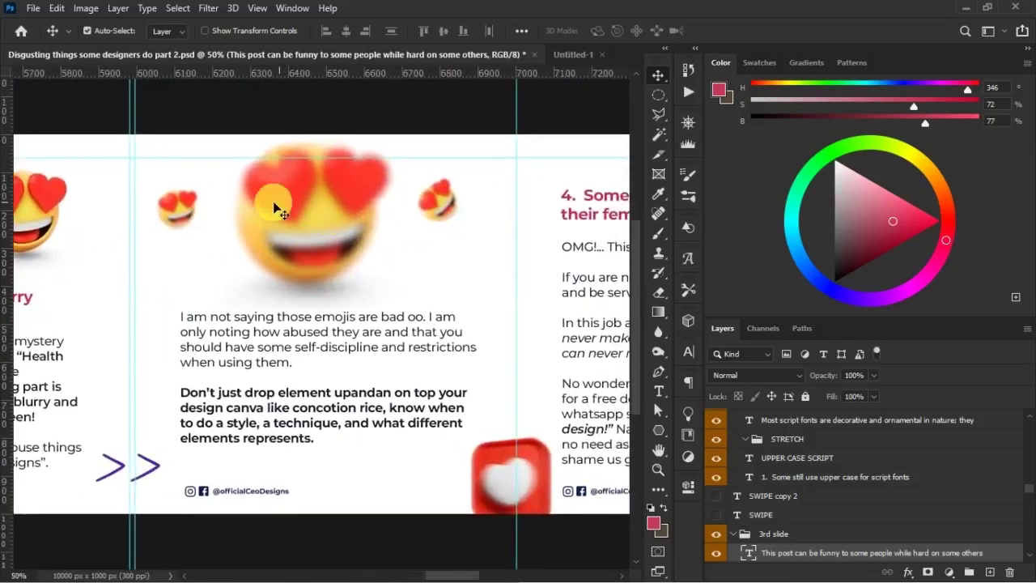
- Inspect the Gaussian Blur on the large heart-eyes emoji and the Motion Blur on the like button without changing their settings
click(273, 204)
double_click(791, 450)
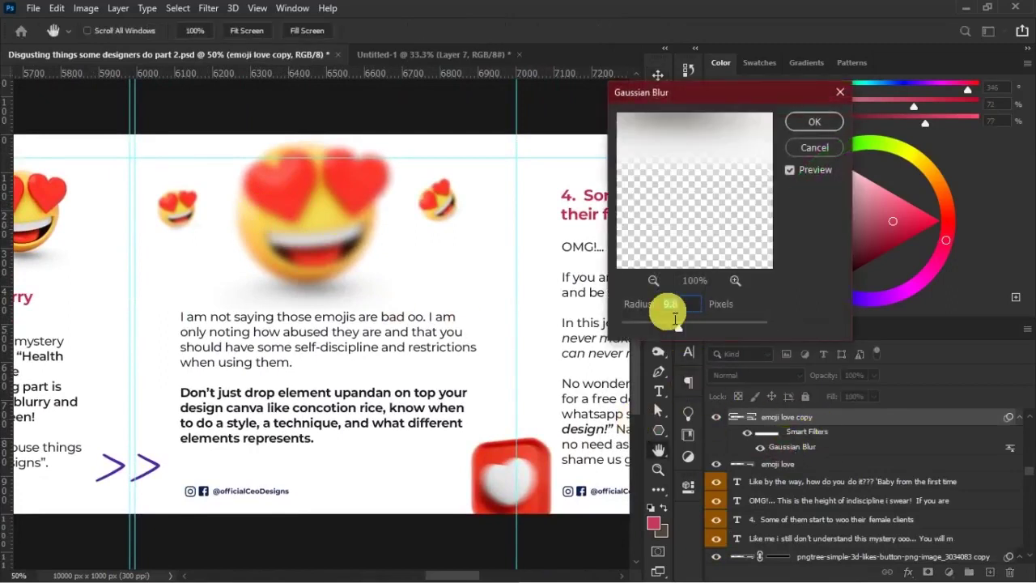
click(828, 154)
drag(595, 396, 577, 376)
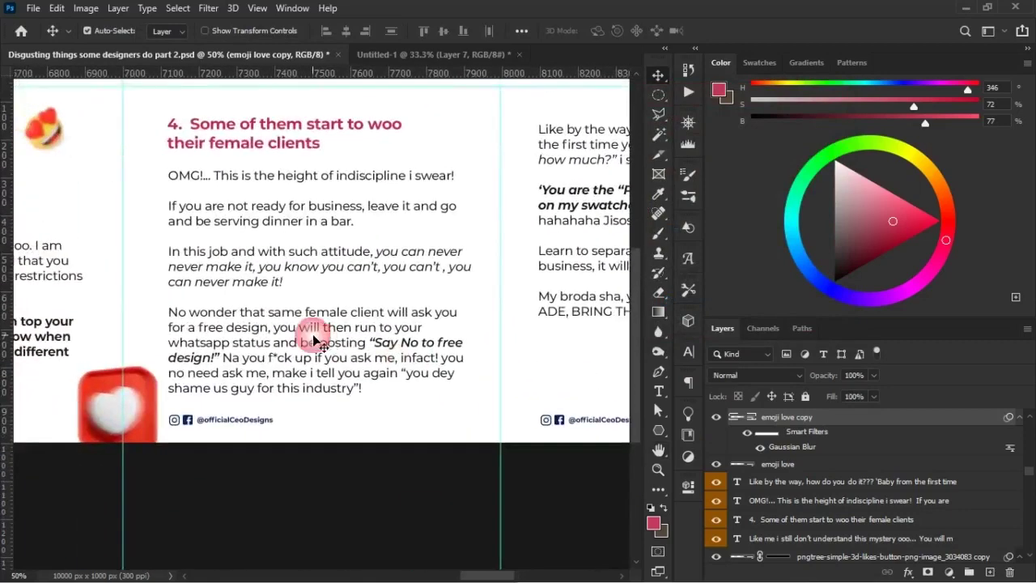
click(301, 426)
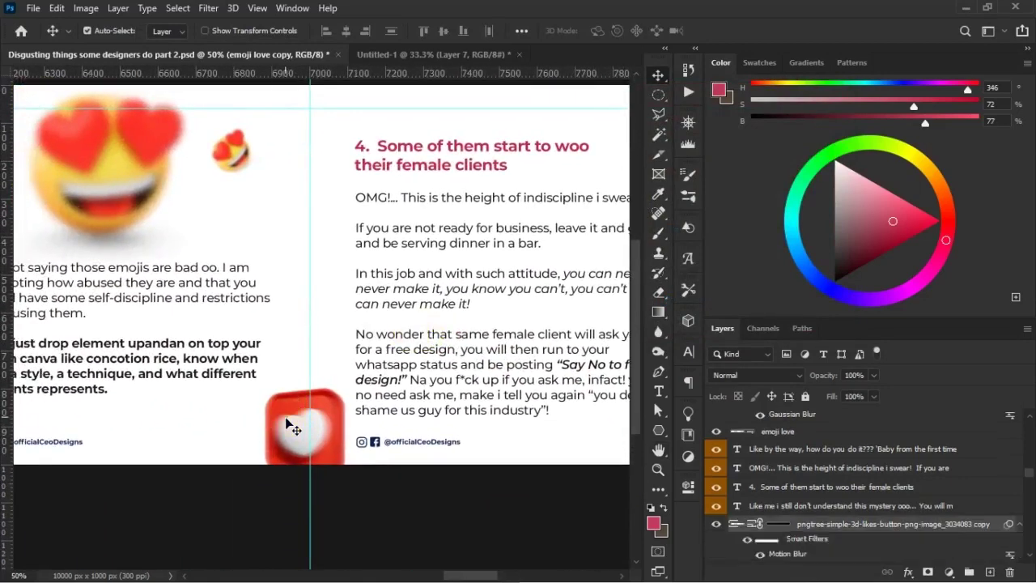
double_click(789, 556)
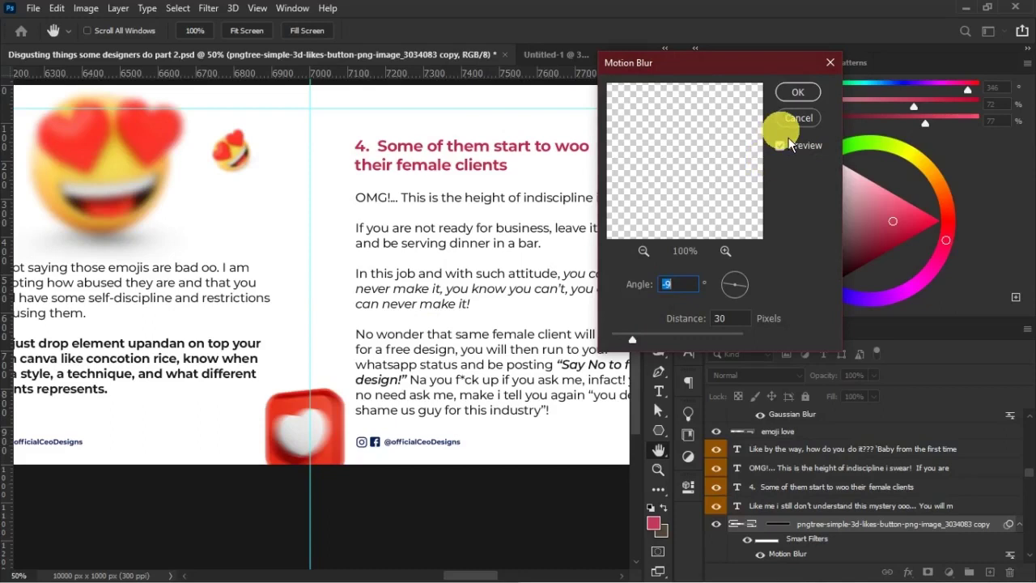
click(797, 91)
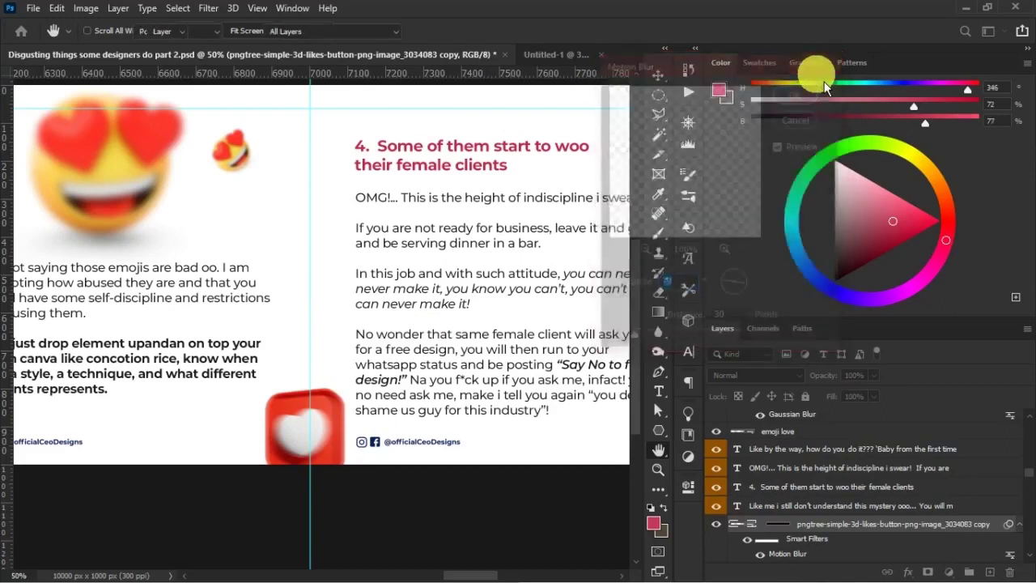
- Examine the remaining slides, from the fourth point's text to the closing THANK YOU! slide
scroll(273, 296, right, 10)
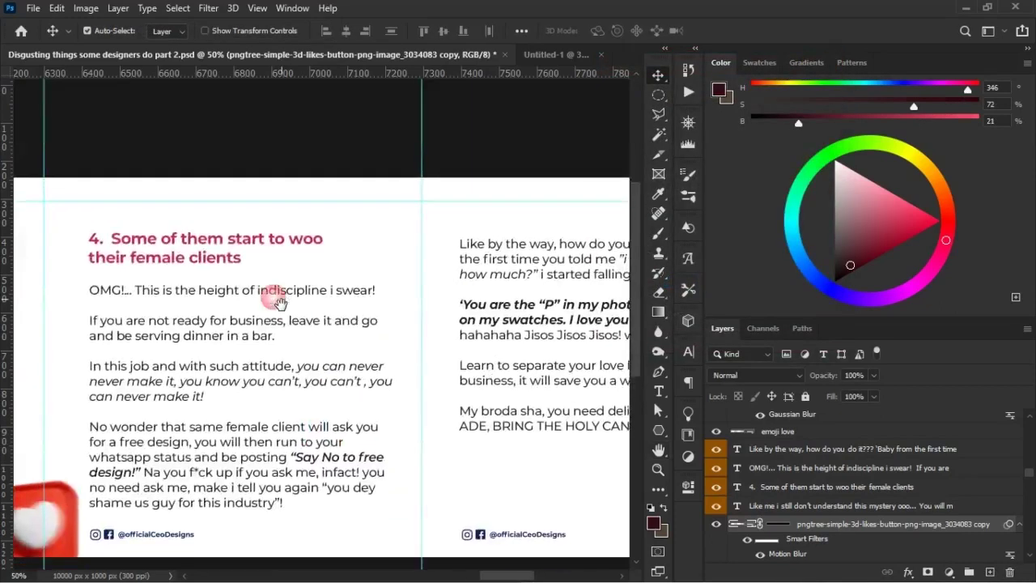
scroll(273, 296, up, 3)
scroll(382, 335, down, 3)
scroll(381, 335, right, 1)
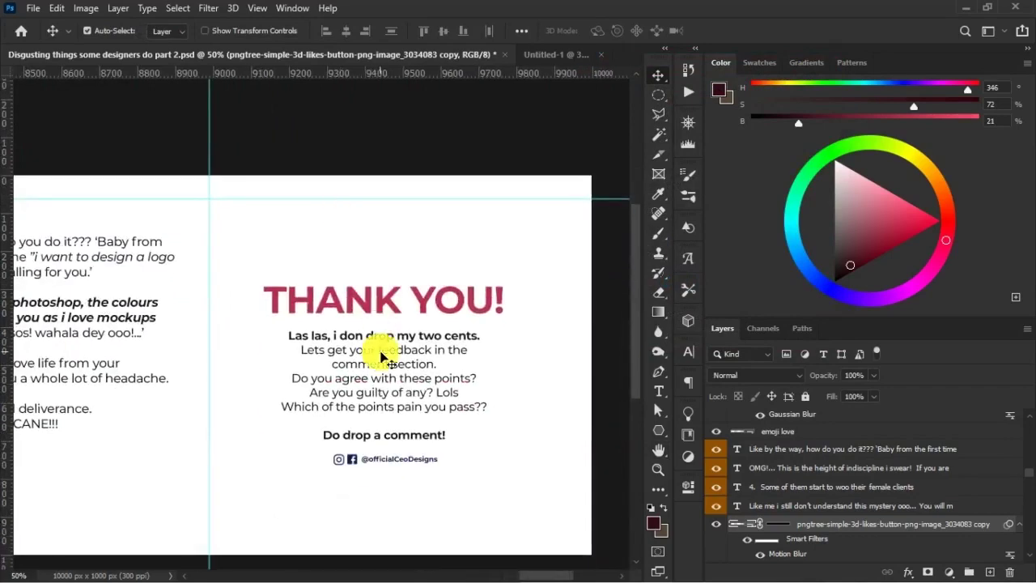
drag(123, 304, 539, 315)
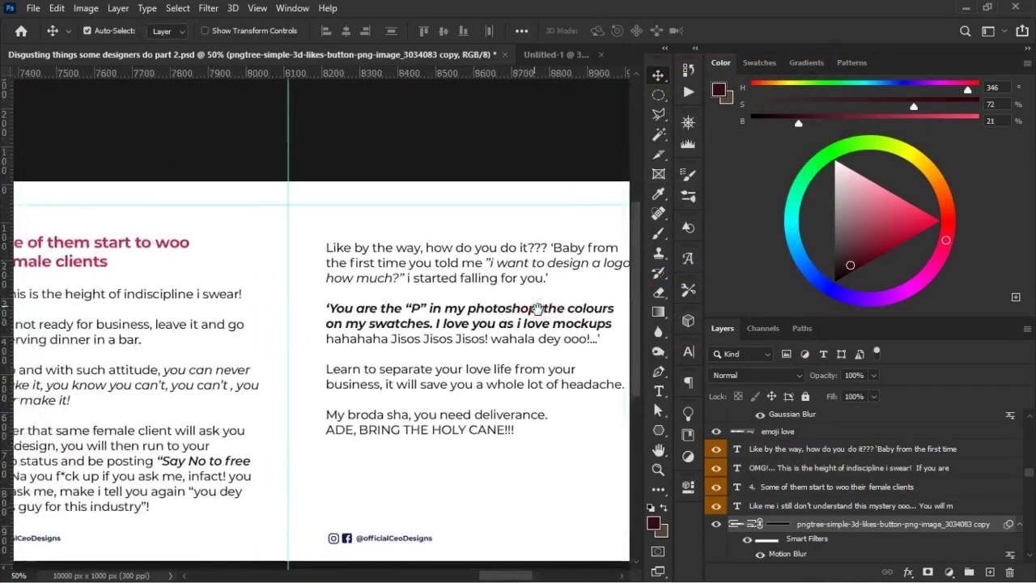
drag(231, 291, 532, 320)
drag(376, 298, 557, 322)
drag(213, 344, 333, 315)
drag(467, 310, 76, 315)
drag(522, 334, 122, 334)
drag(410, 345, 64, 319)
drag(327, 321, 367, 328)
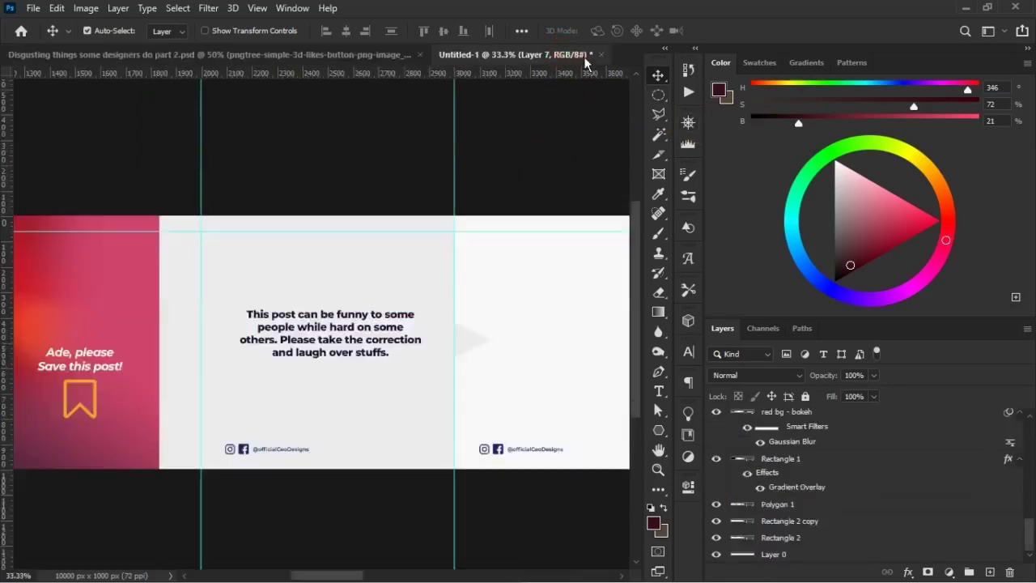
- Return to Untitled-1 and shift the third slide's paragraph slightly down and left
click(561, 54)
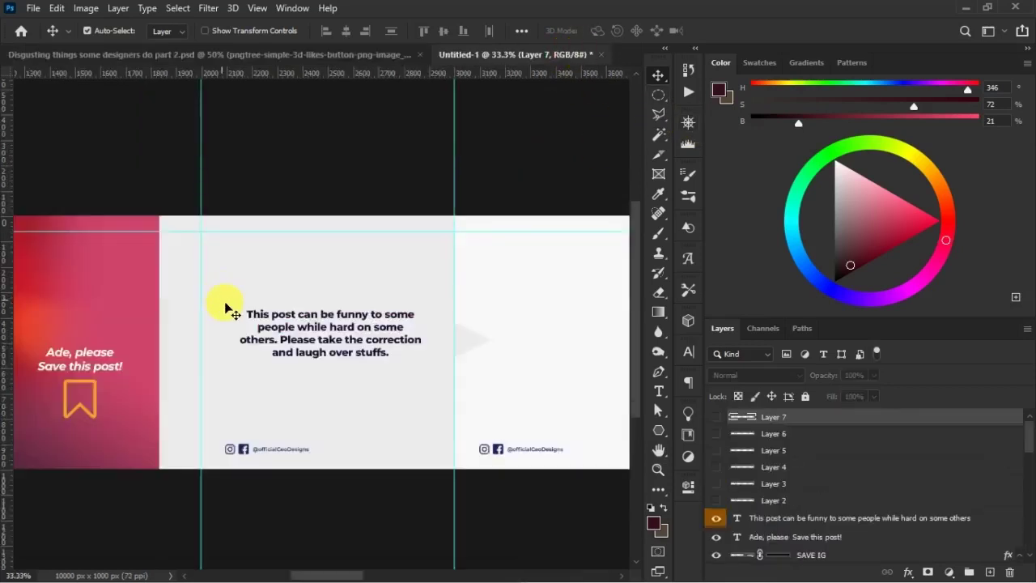
click(386, 348)
drag(337, 349, 335, 354)
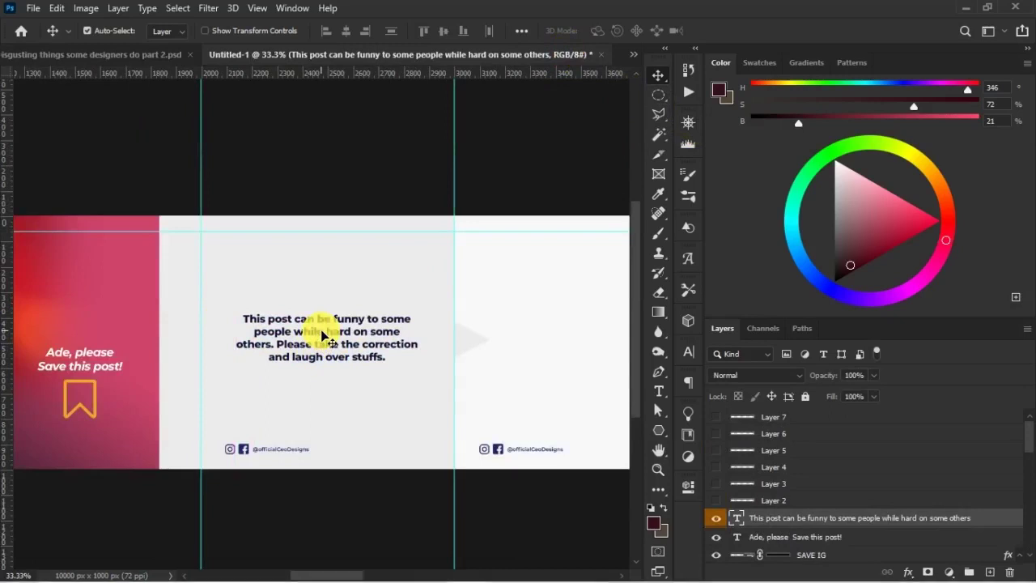
- Show the zigzag arrow underline on Layer 3, keep the looping flourish hidden, and nudge the underline left and down beneath the paragraph
click(716, 500)
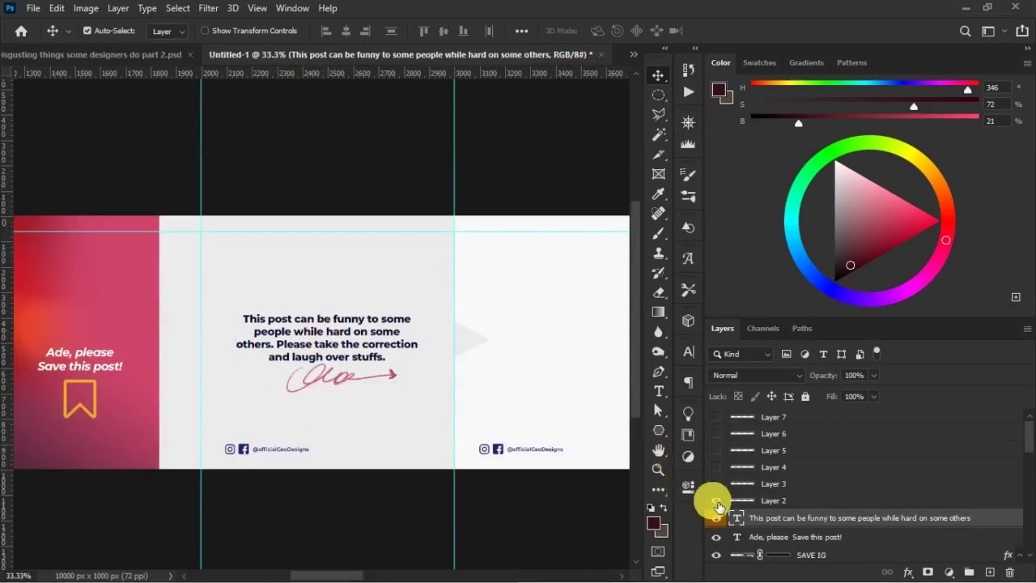
click(718, 485)
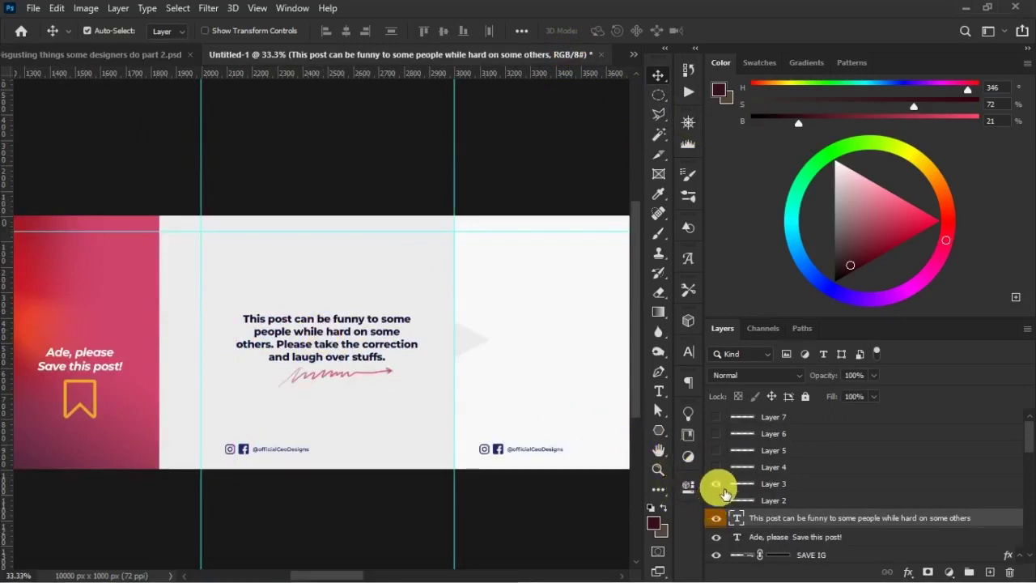
click(772, 489)
key(shift+Left)
key(shift+Down)
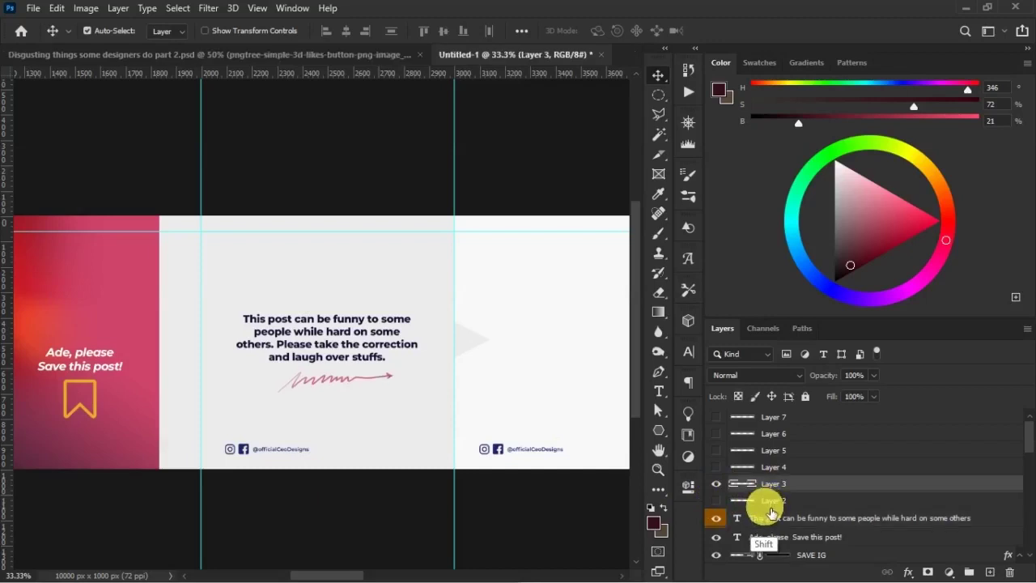
key(shift+Left)
key(shift+Down)
key(shift+Left)
key(shift+Left)
key(shift+Down)
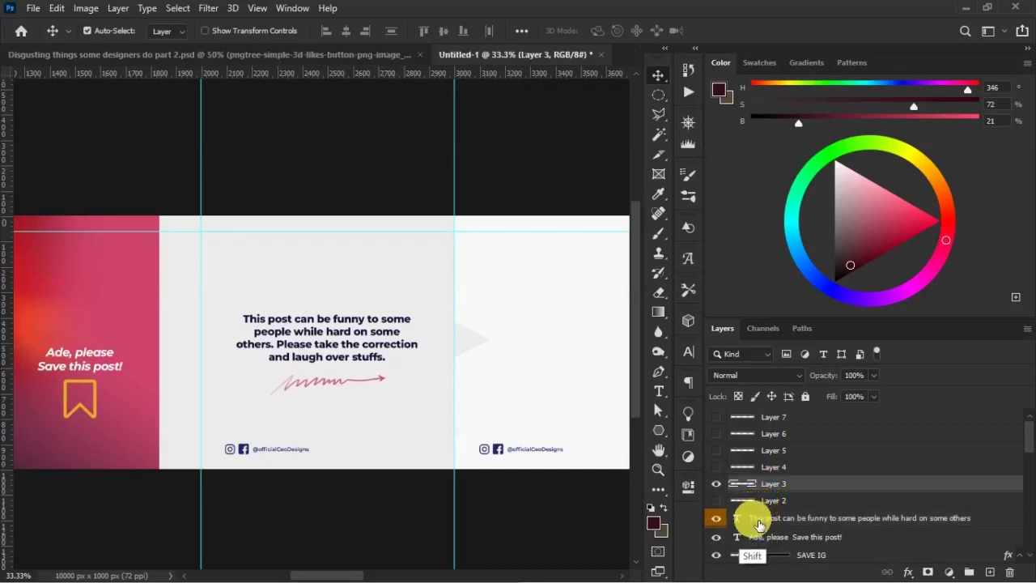
drag(213, 354, 210, 315)
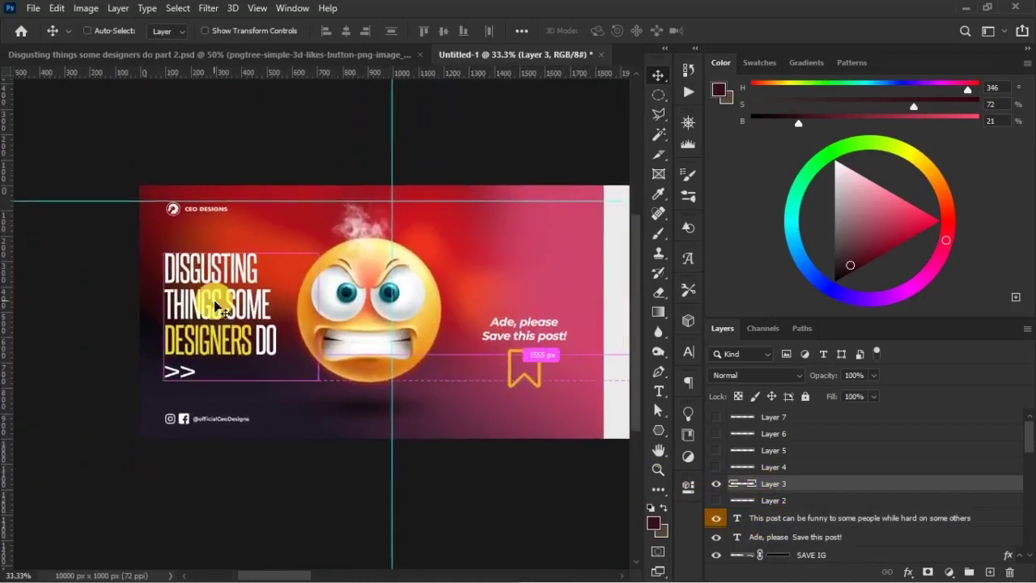
- Try shifting the angry emoji on the cover slide, and undo the move
key(ctrl+plus)
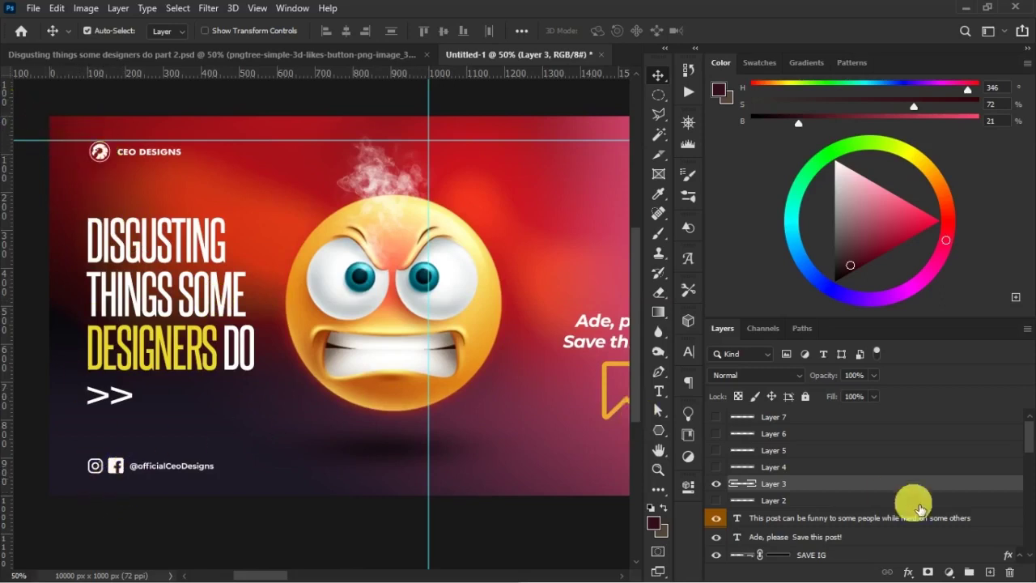
click(840, 417)
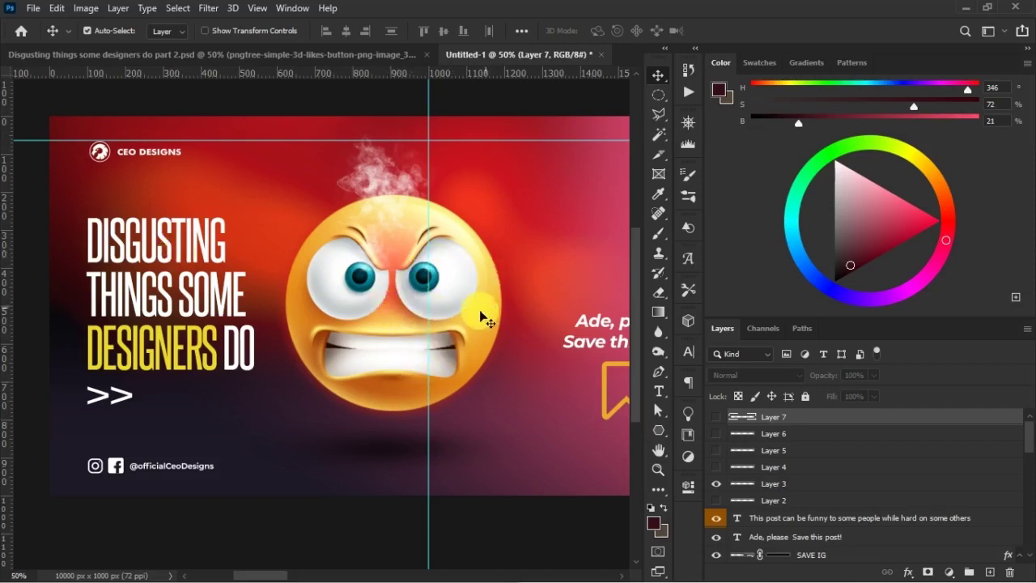
scroll(531, 316, right, 5)
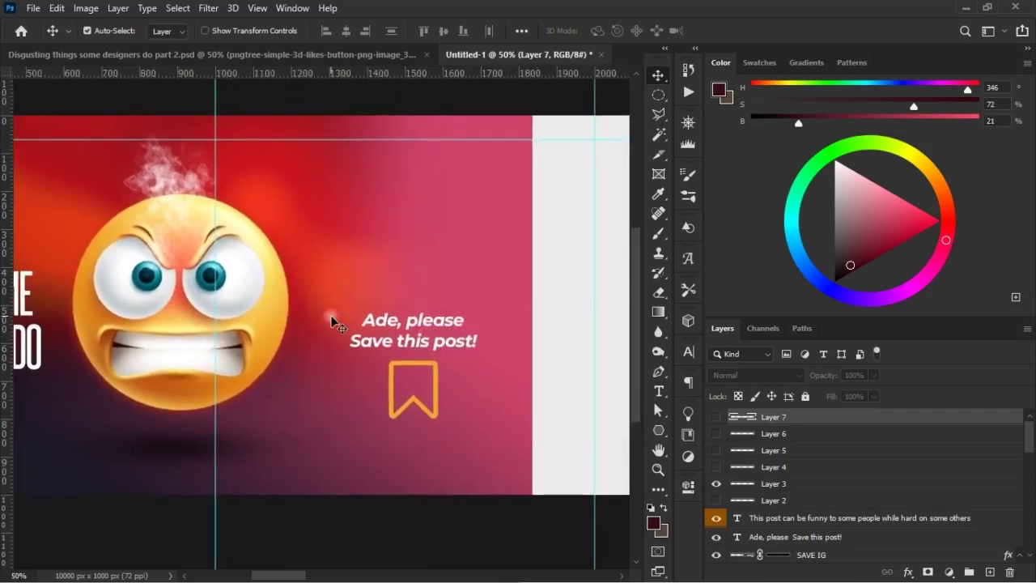
drag(224, 300, 376, 342)
key(ctrl+z)
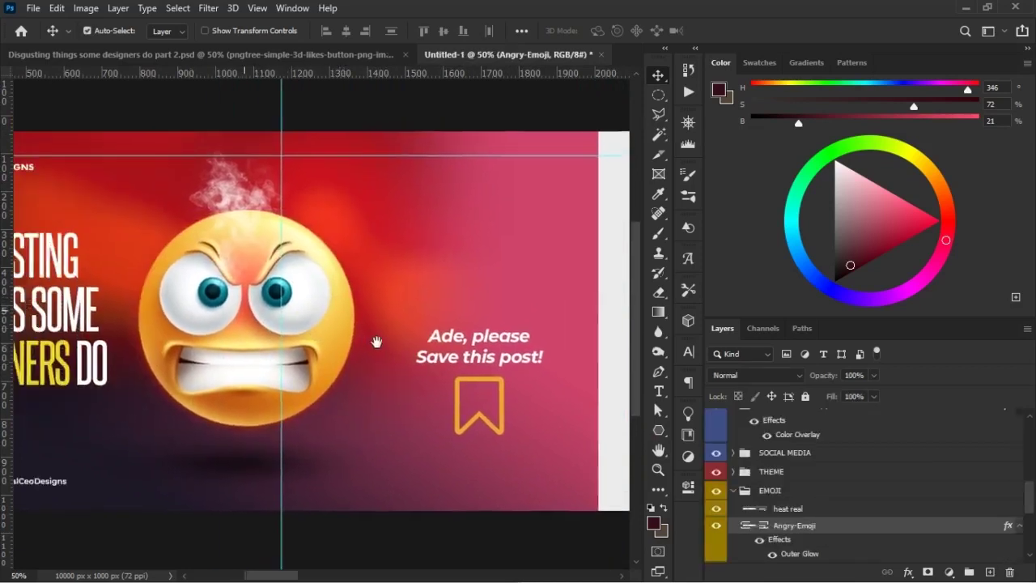
- Try extending the pink Rectangle 1 background rightward toward the third slide's paragraph, and restore its original position
scroll(377, 341, right, 3)
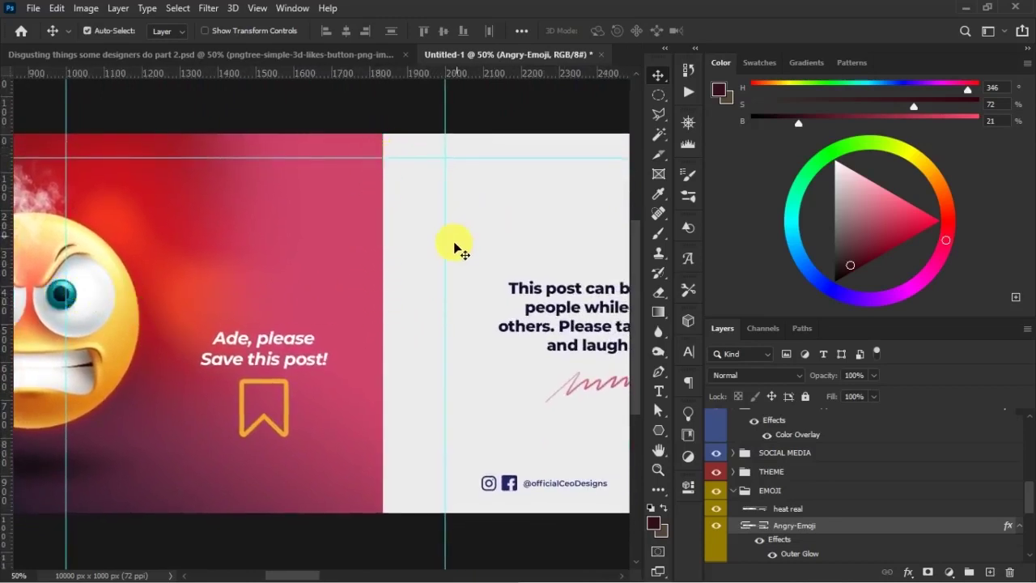
drag(378, 280, 479, 272)
drag(470, 337, 310, 316)
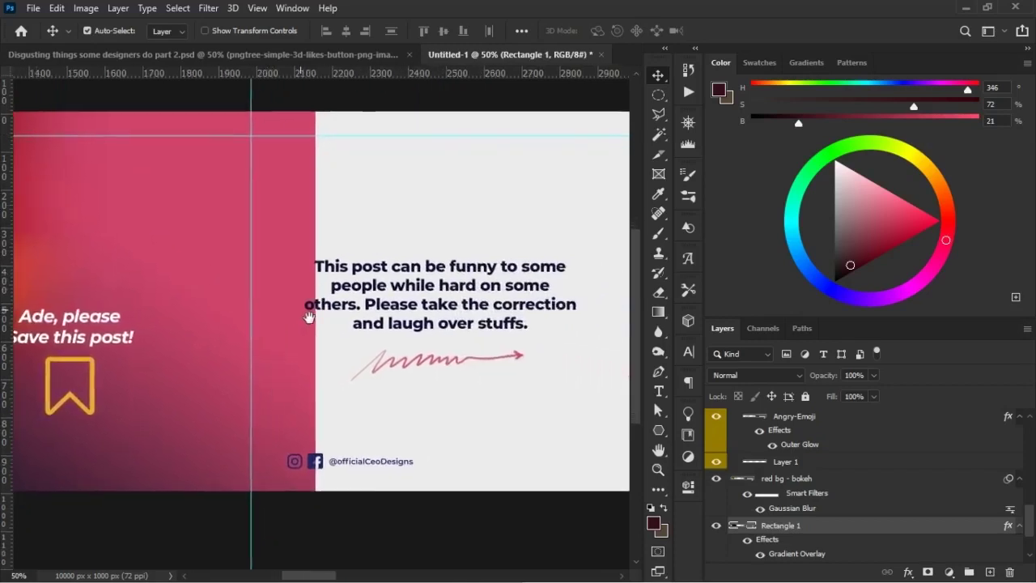
drag(303, 235, 284, 232)
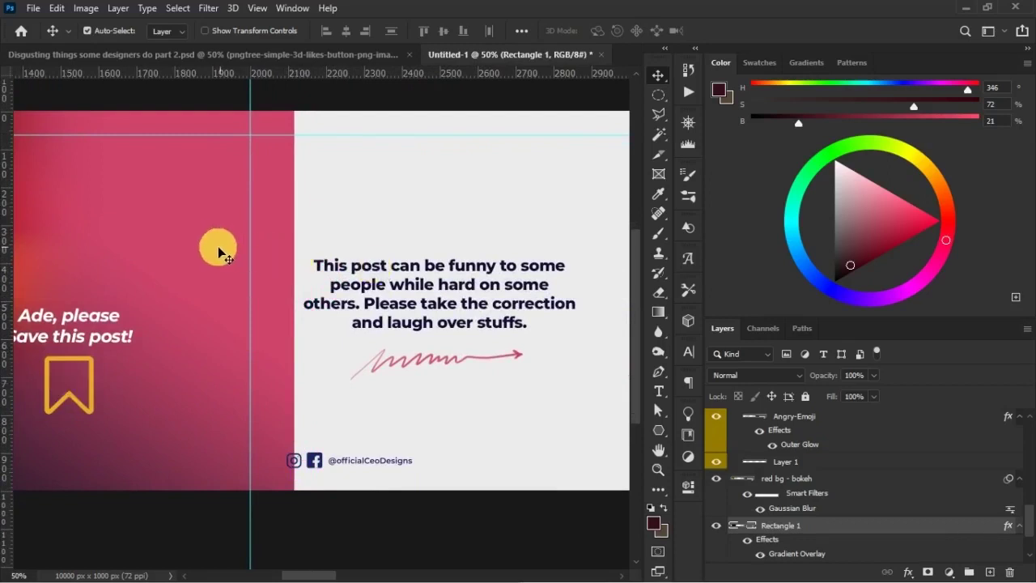
drag(215, 250, 224, 267)
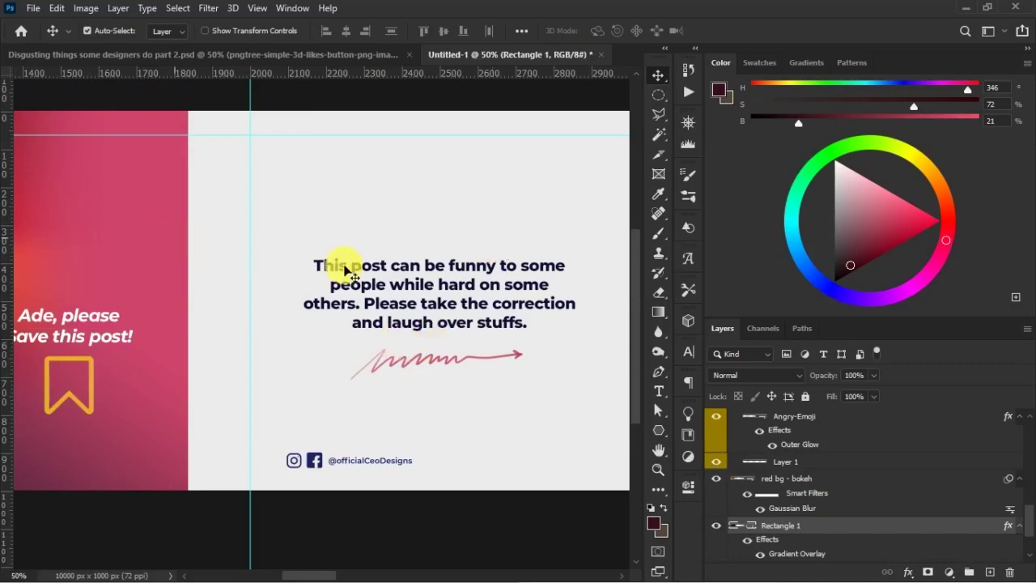
- Switch to the published Instagram post in Firefox and look over its comments and opening carousel slides up to point 2
drag(264, 284, 478, 303)
drag(405, 307, 160, 322)
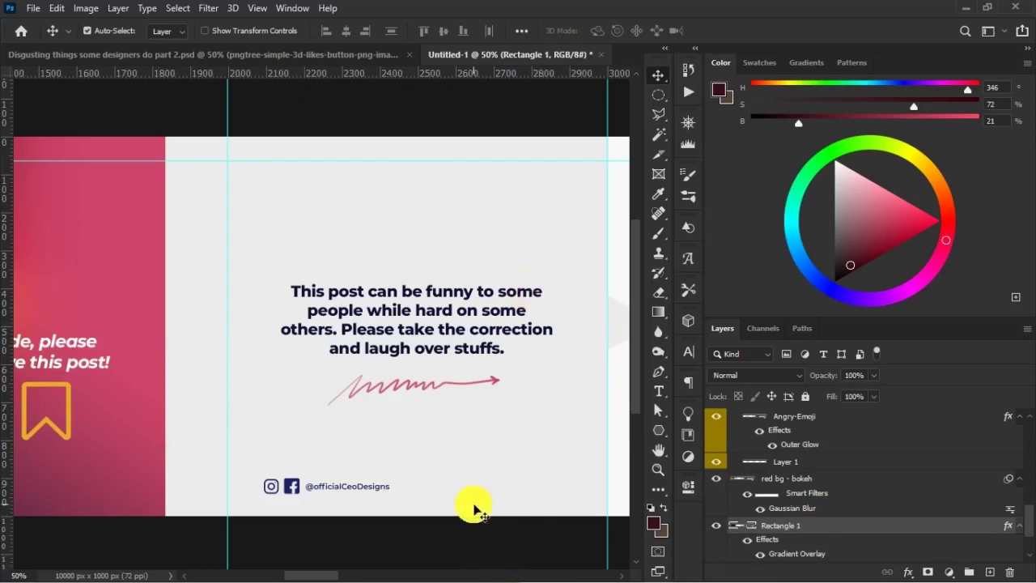
key(super+Tab)
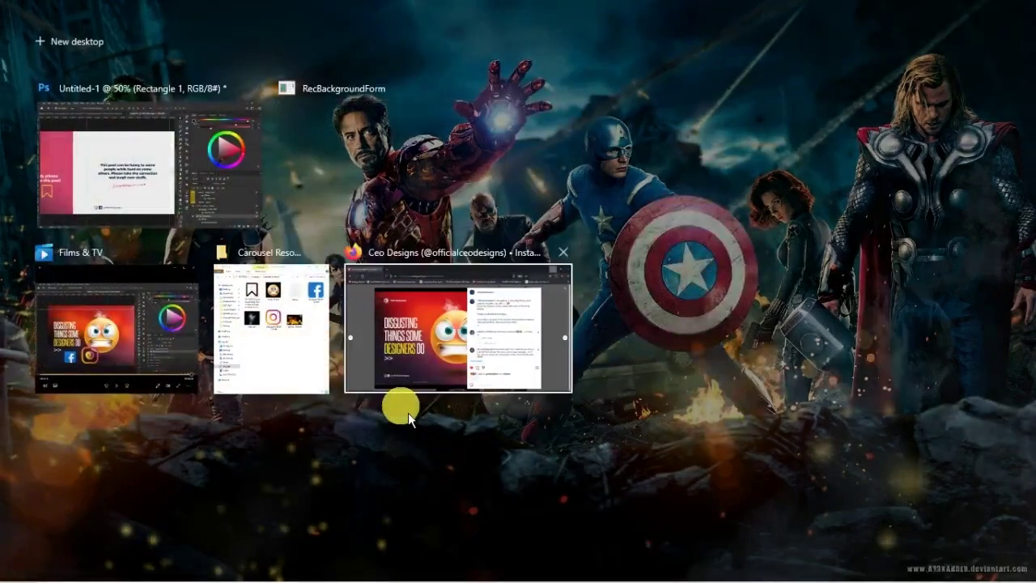
key(Return)
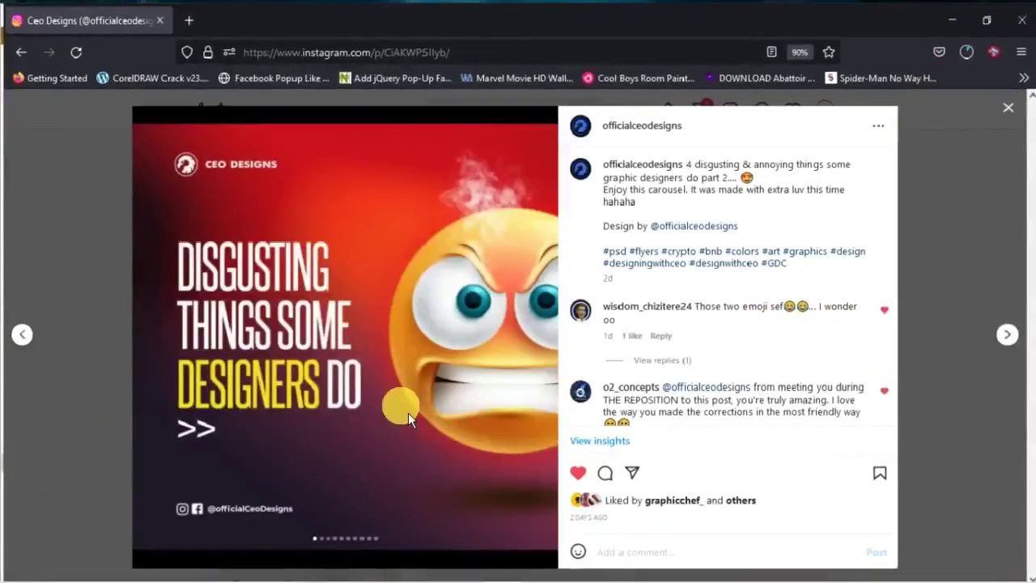
scroll(408, 413, down, 13)
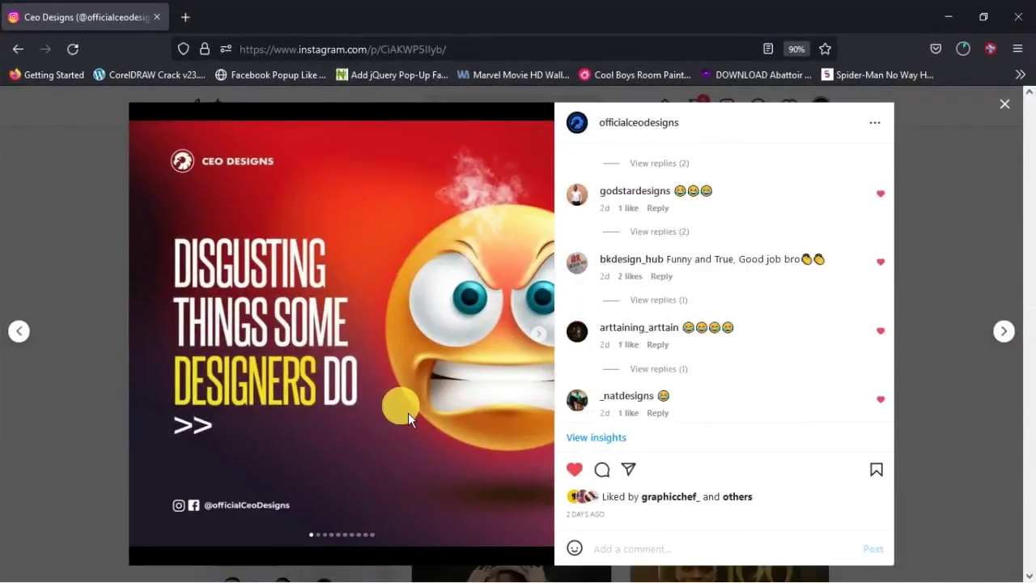
scroll(408, 413, up, 10)
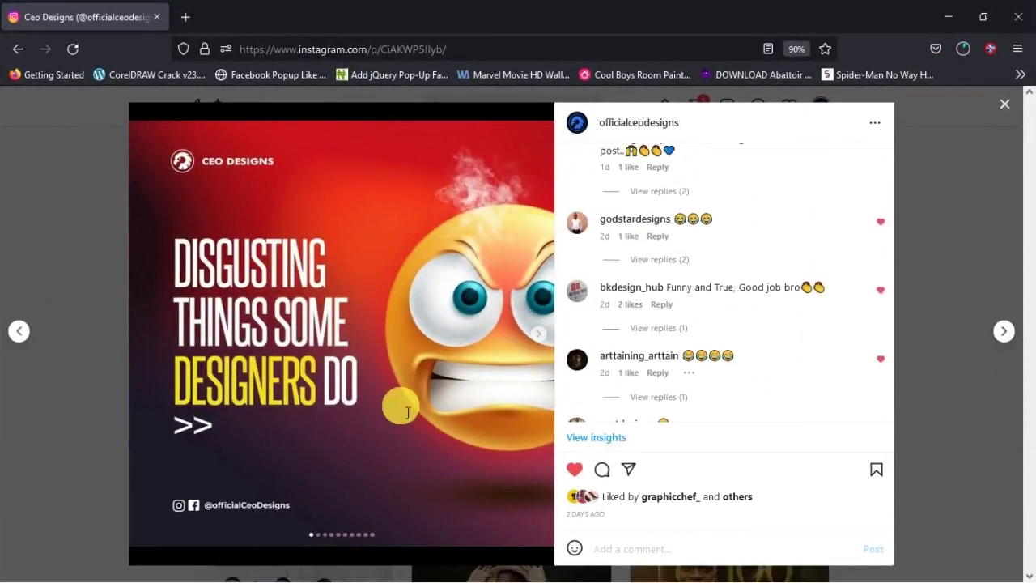
scroll(406, 413, right, 5)
scroll(406, 413, right, 8)
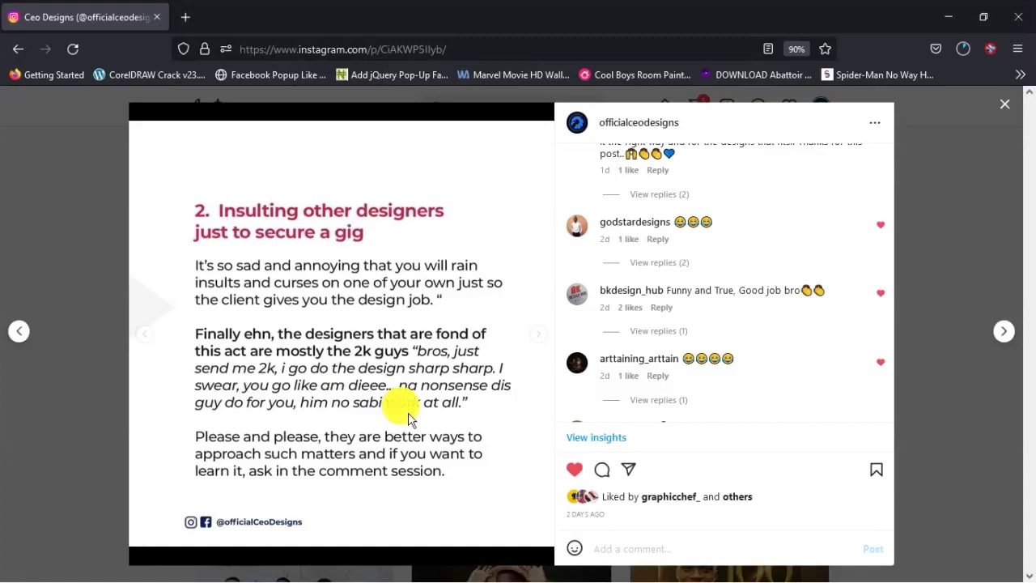
- Review the published carousel from point 1 through the closing THANK YOU! slide
key(Left)
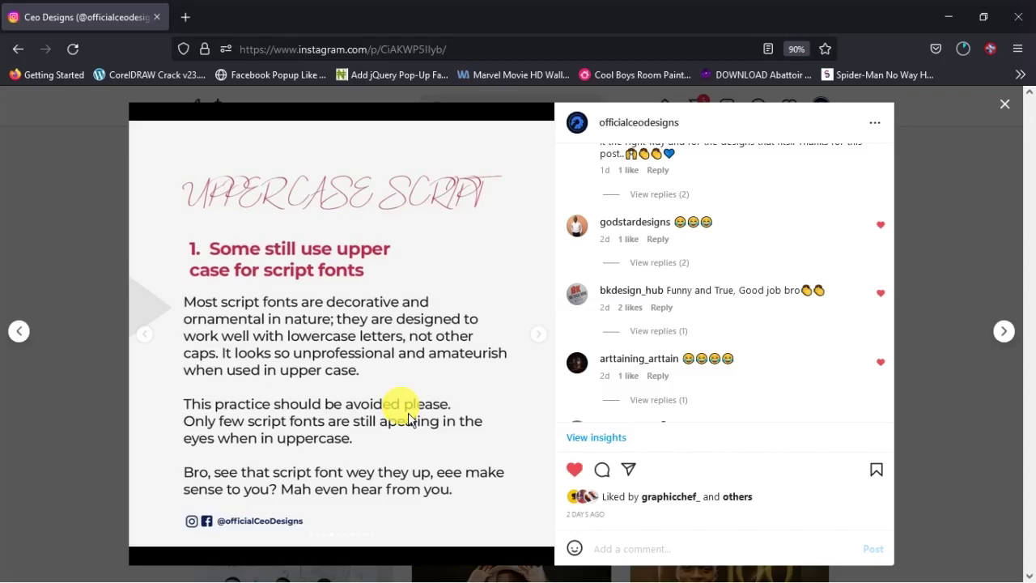
key(Right)
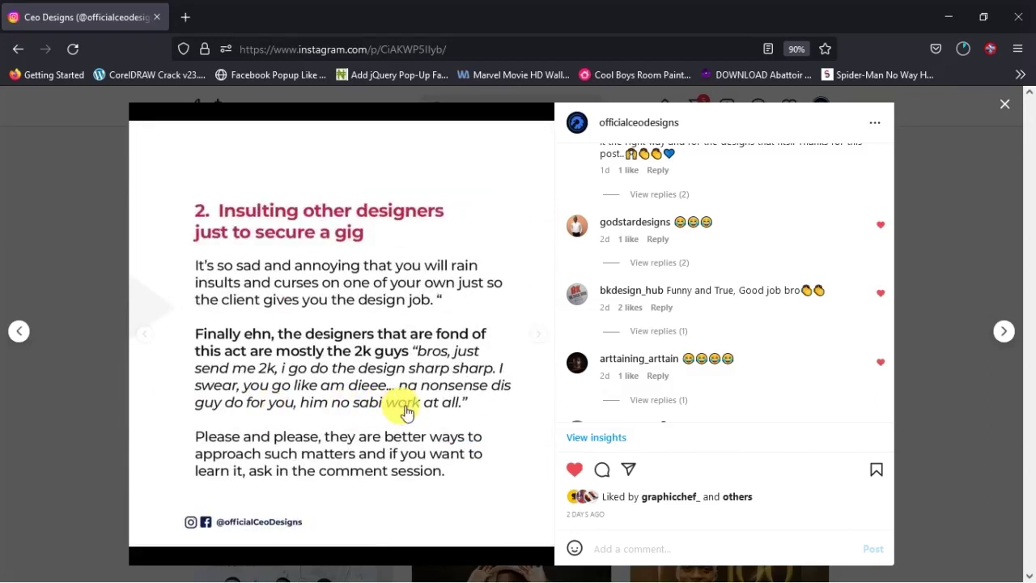
key(Right)
key(Right)
key(Right)
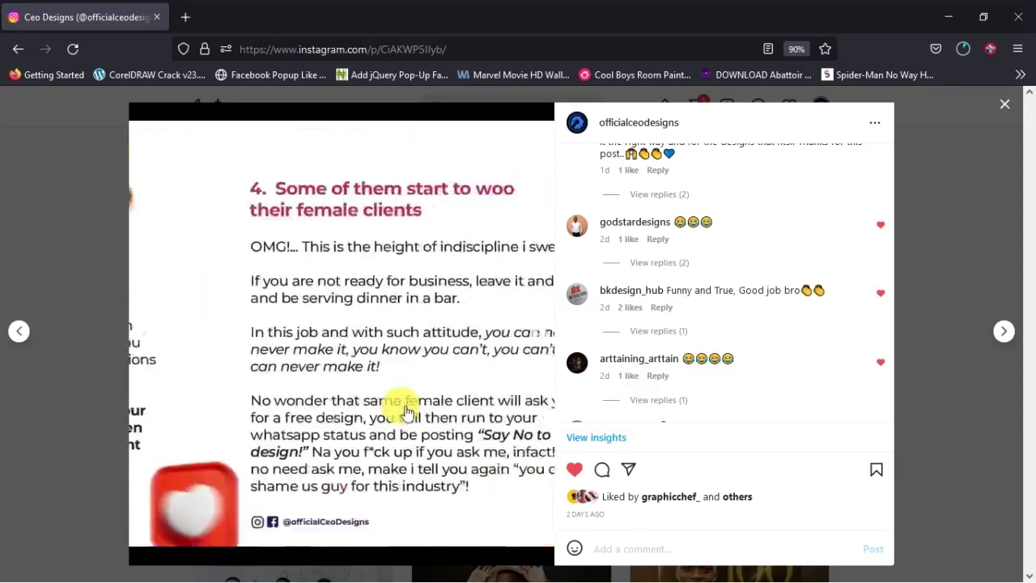
key(Right)
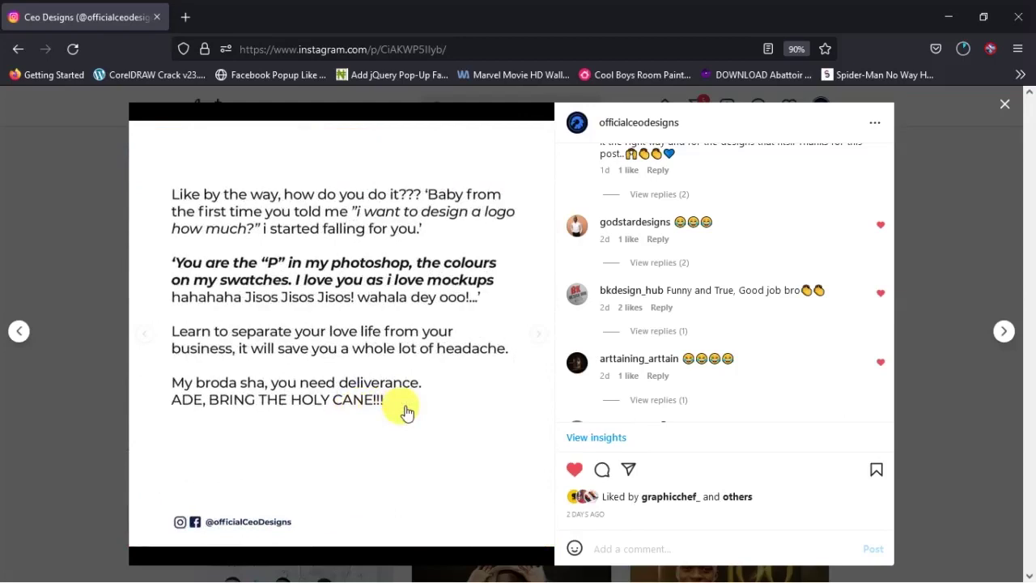
key(Right)
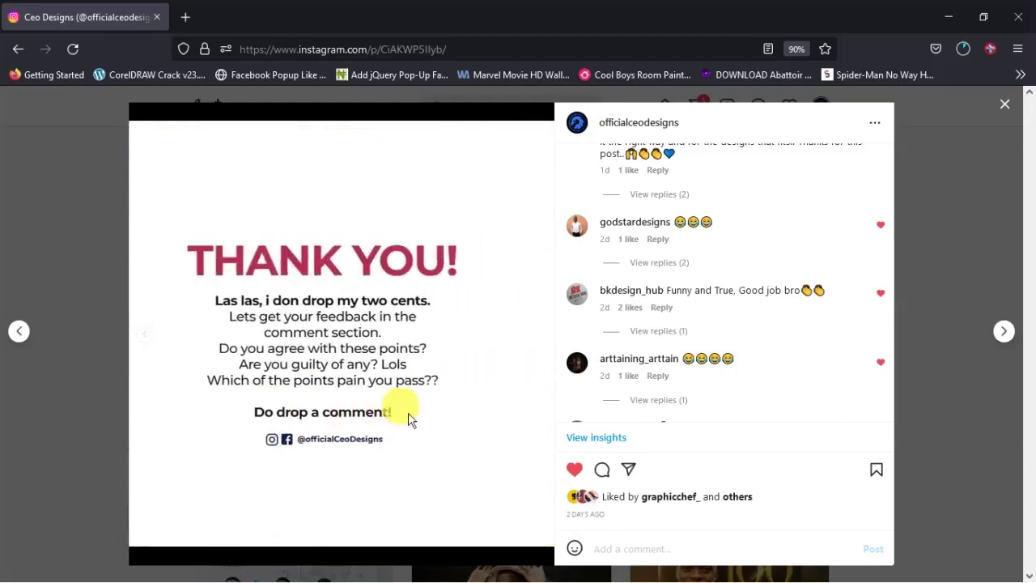
- Go back through the published carousel from the THANK YOU! slide to the "This post can be funny" slide and earlier
key(Left)
key(Left)
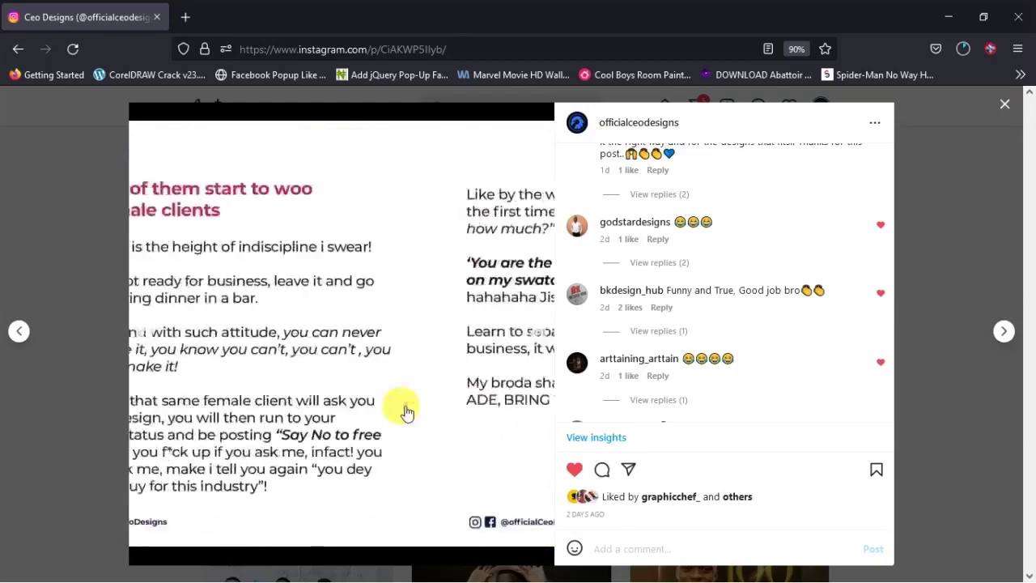
key(Left)
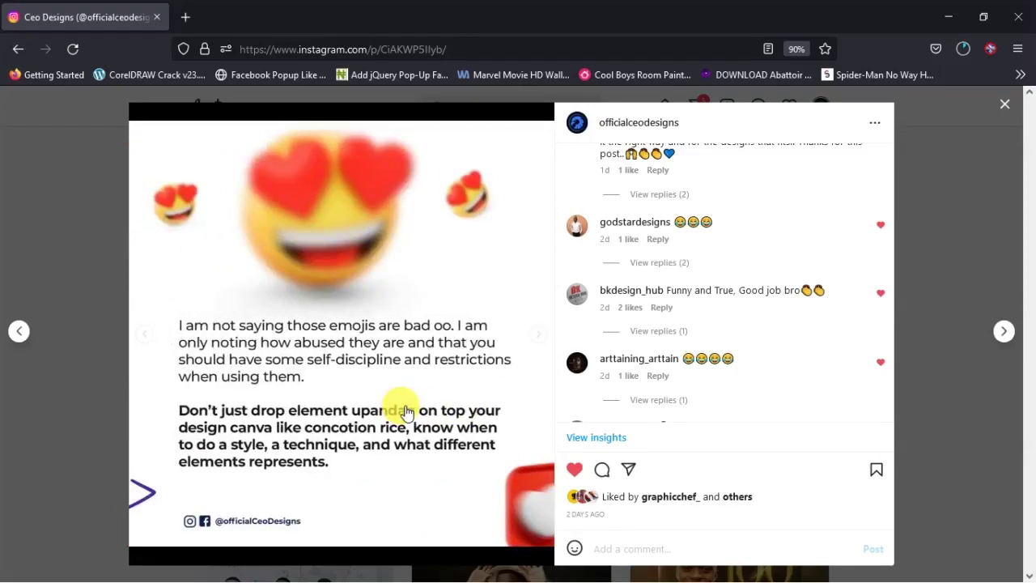
key(Left)
key(Left)
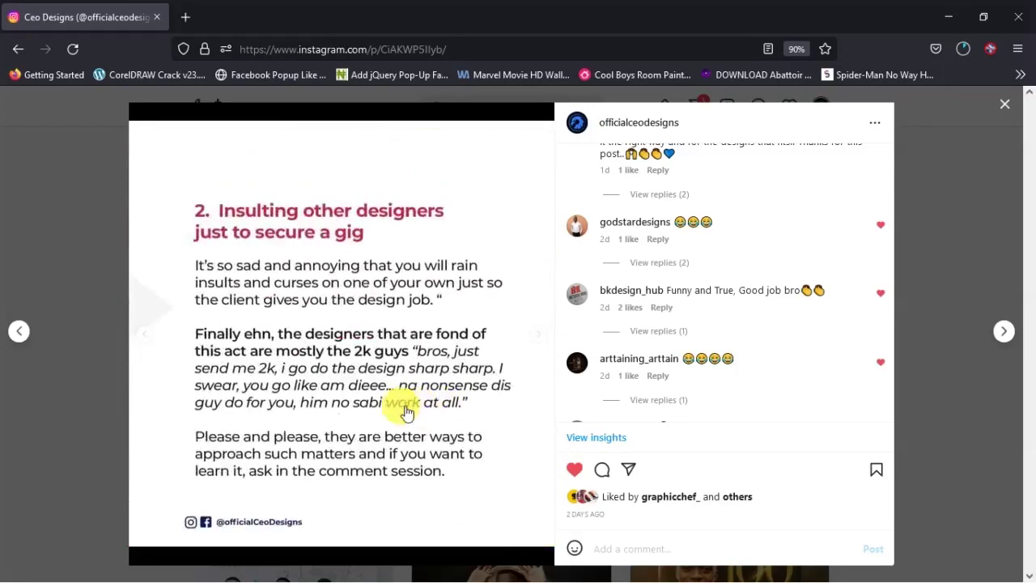
key(Left)
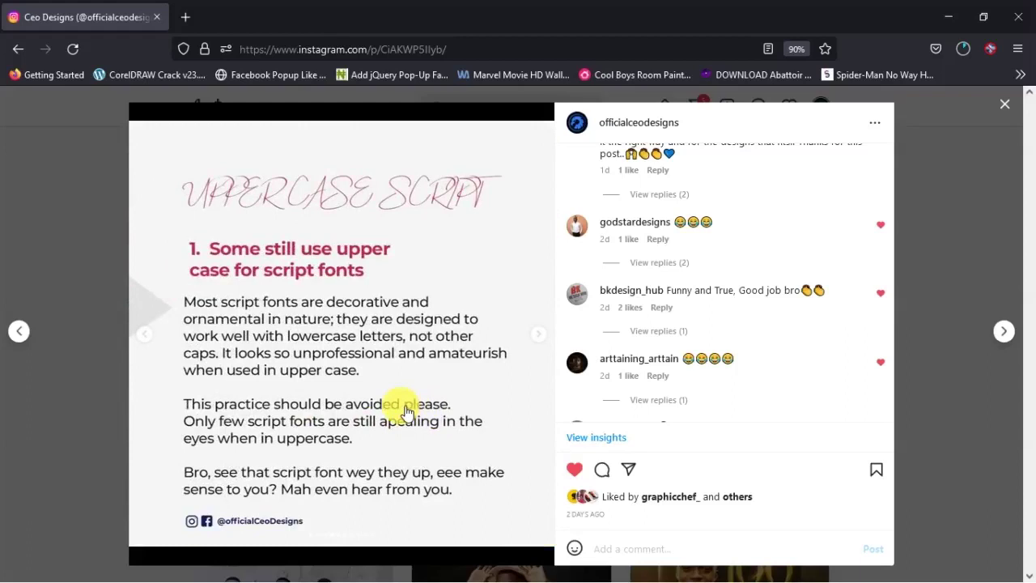
key(Left)
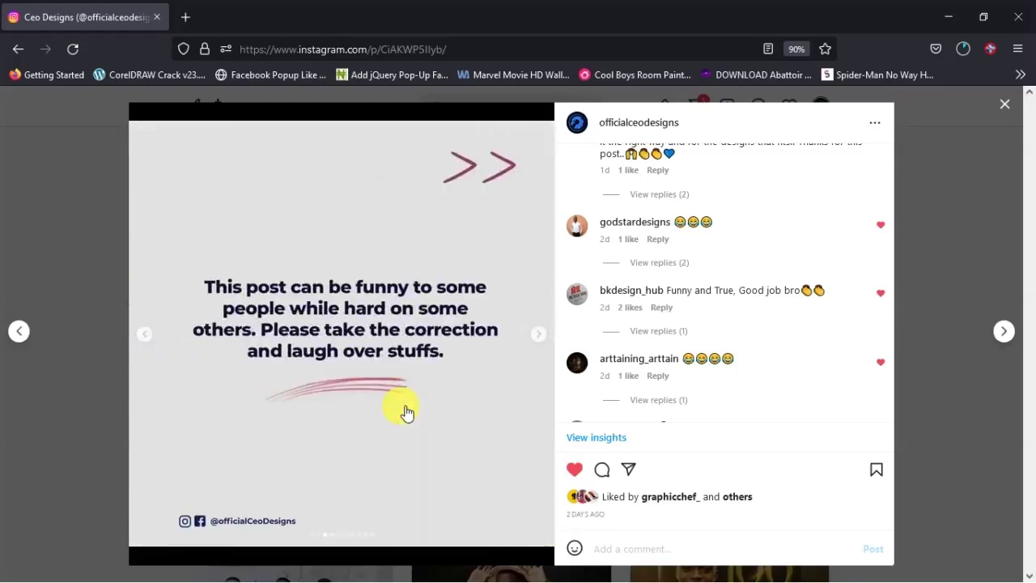
key(Left)
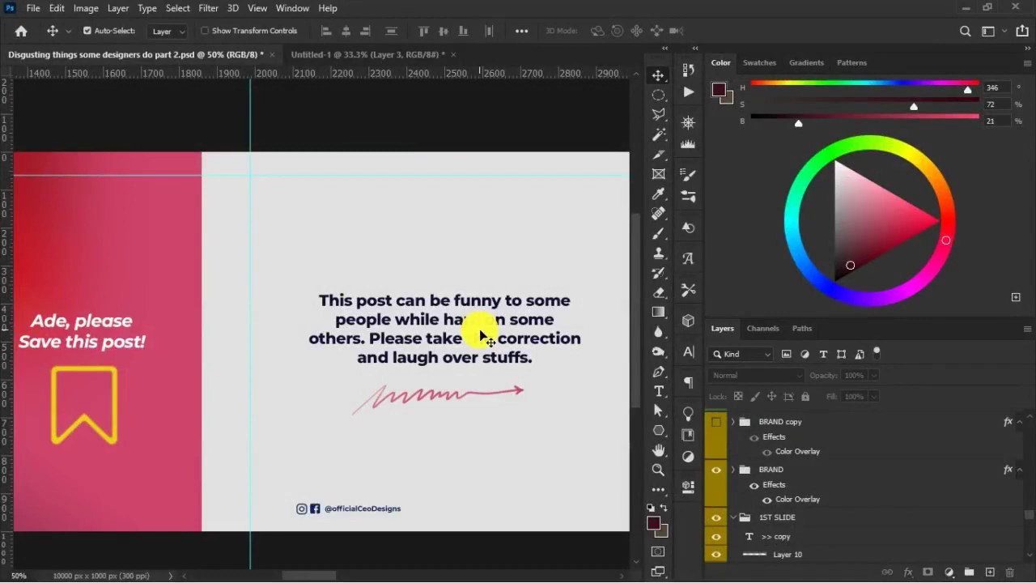
- Examine the finished slides in Disgusting things some designers do part 2.psd through THANK YOU!, and compare them with Untitled-1's empty fourth slide
drag(481, 332, 361, 327)
drag(526, 348, 315, 310)
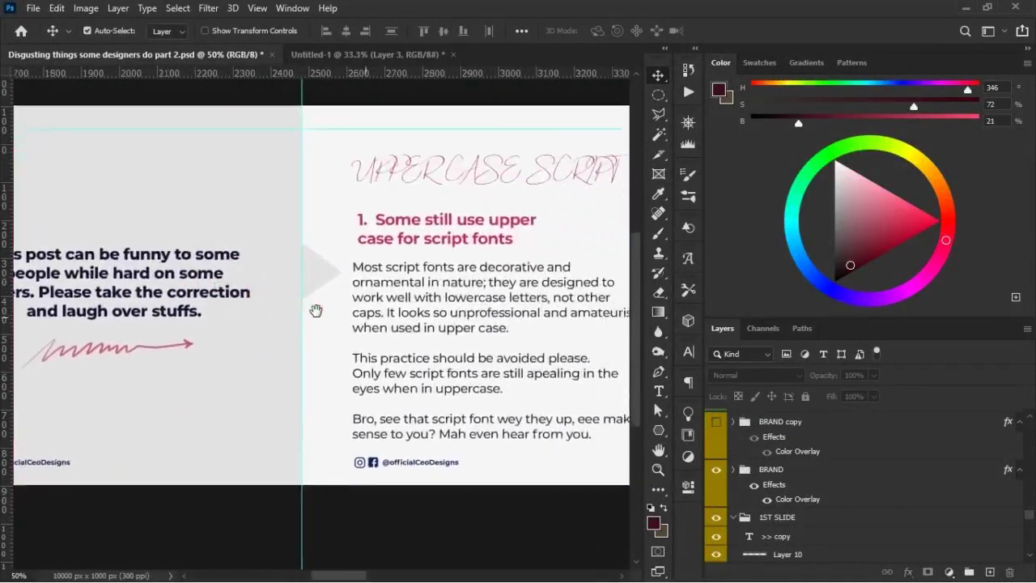
drag(571, 319, 310, 319)
drag(570, 296, 300, 273)
drag(615, 307, 370, 289)
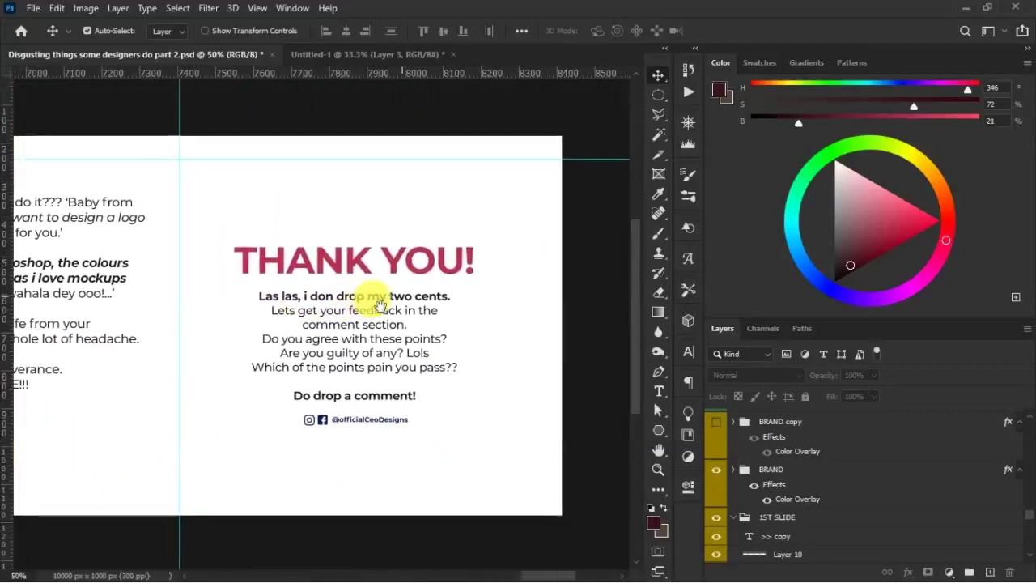
click(368, 54)
drag(495, 332, 277, 338)
drag(324, 283, 296, 277)
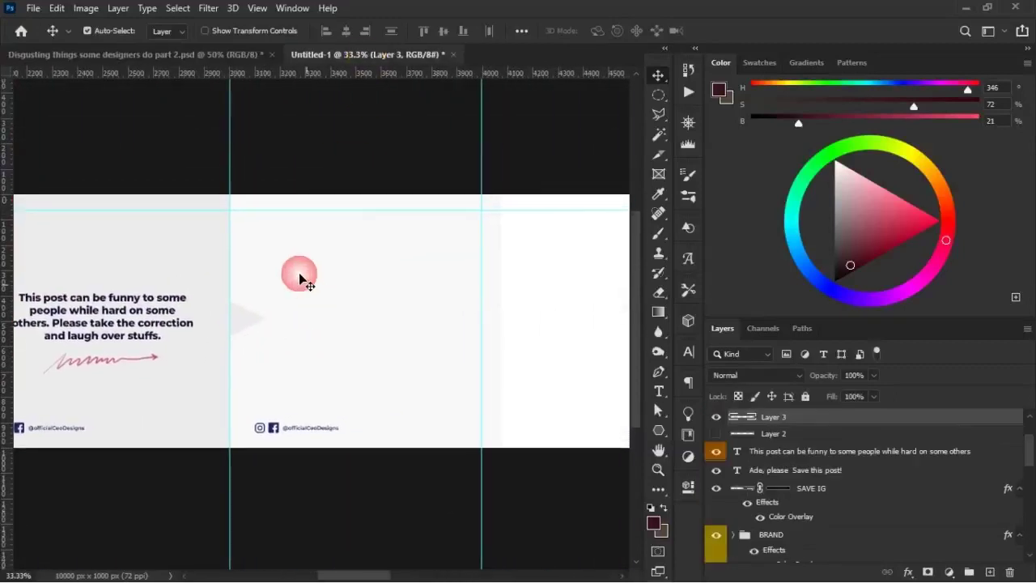
- Return to Disgusting things some designers do part 2.psd and nudge the vertical guide between the second and third slides slightly right
click(217, 54)
drag(502, 418, 542, 410)
mouse_move(223, 372)
mouse_down()
mouse_move(505, 409)
mouse_move(526, 402)
mouse_up()
drag(219, 365, 506, 347)
mouse_move(199, 402)
mouse_down()
mouse_move(409, 395)
mouse_move(471, 418)
mouse_up()
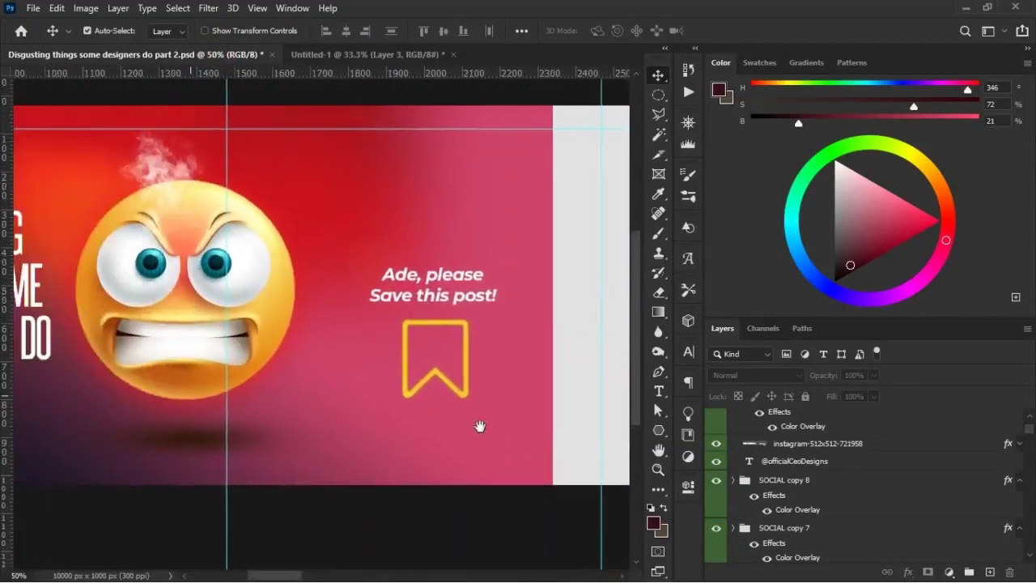
drag(175, 407, 299, 409)
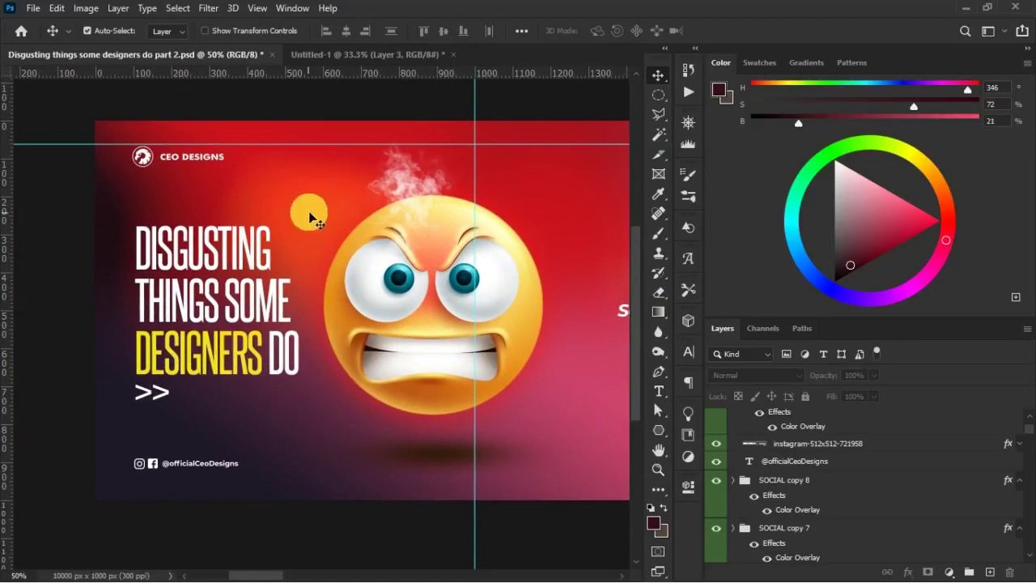
drag(518, 259, 111, 291)
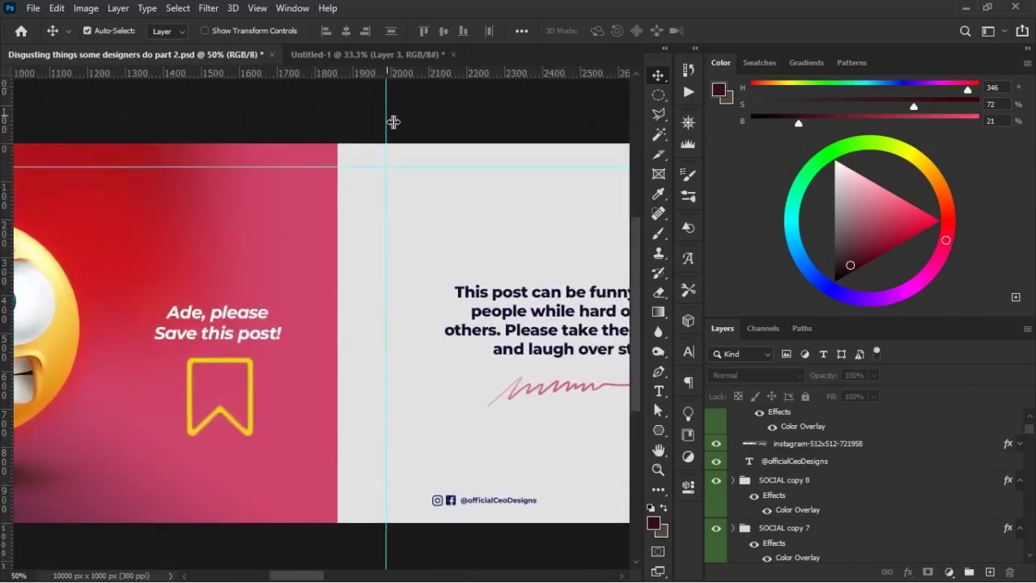
drag(394, 122, 391, 117)
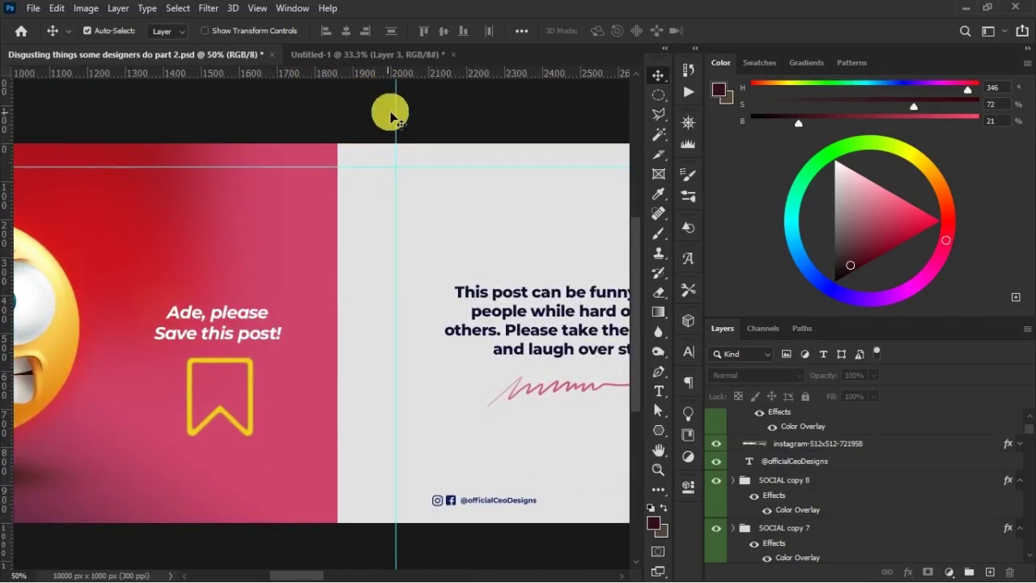
- Display the slices with the Slice tool, and remove the horizontal guide running across the upper part of the slides
drag(256, 273, 515, 277)
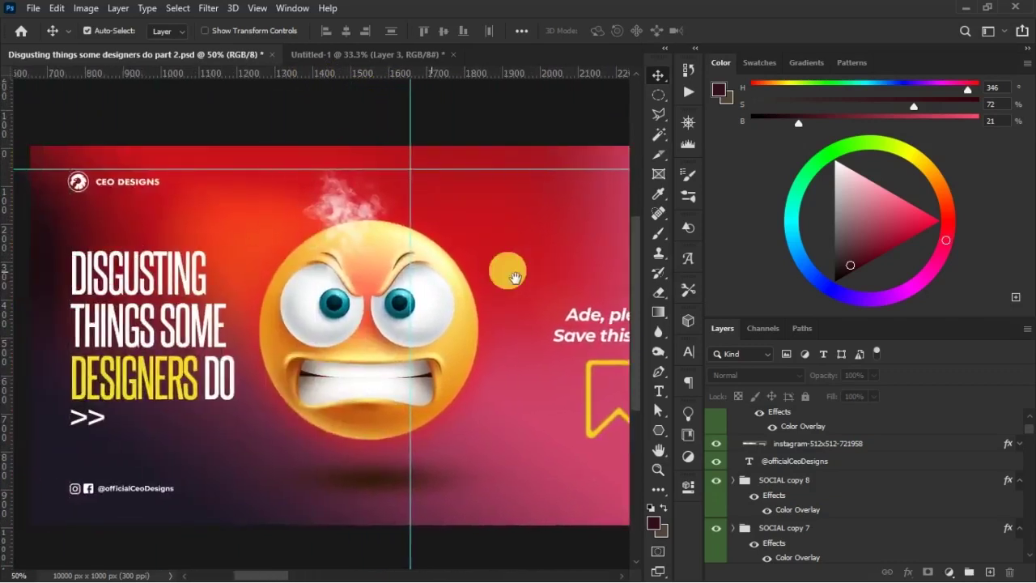
key(ctrl+minus)
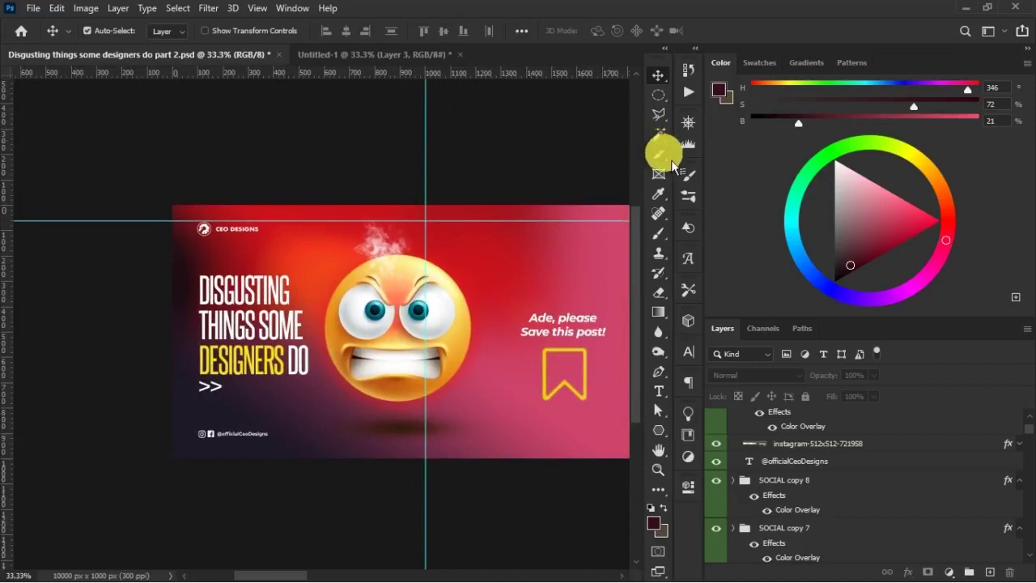
click(660, 154)
click(693, 182)
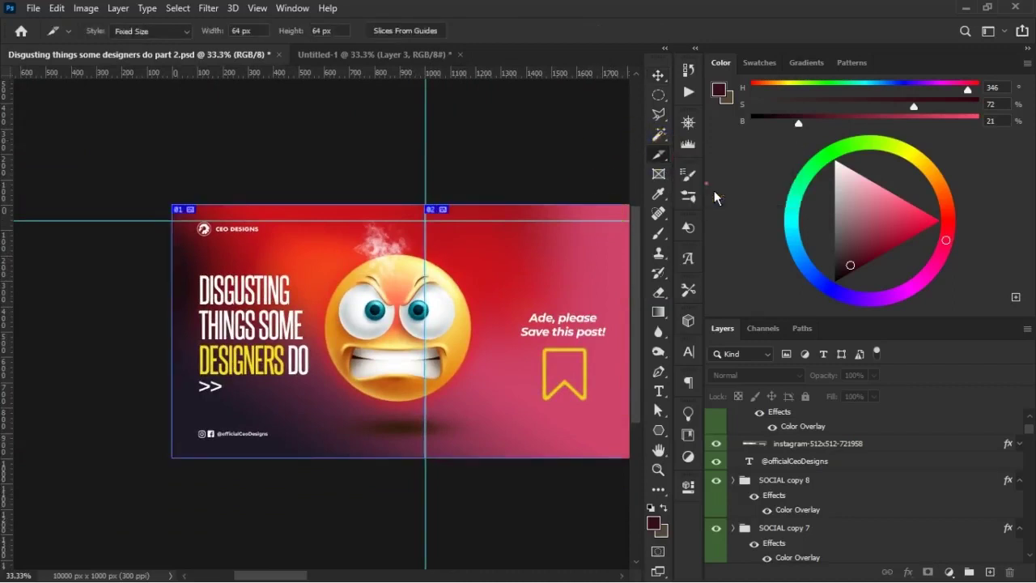
click(534, 299)
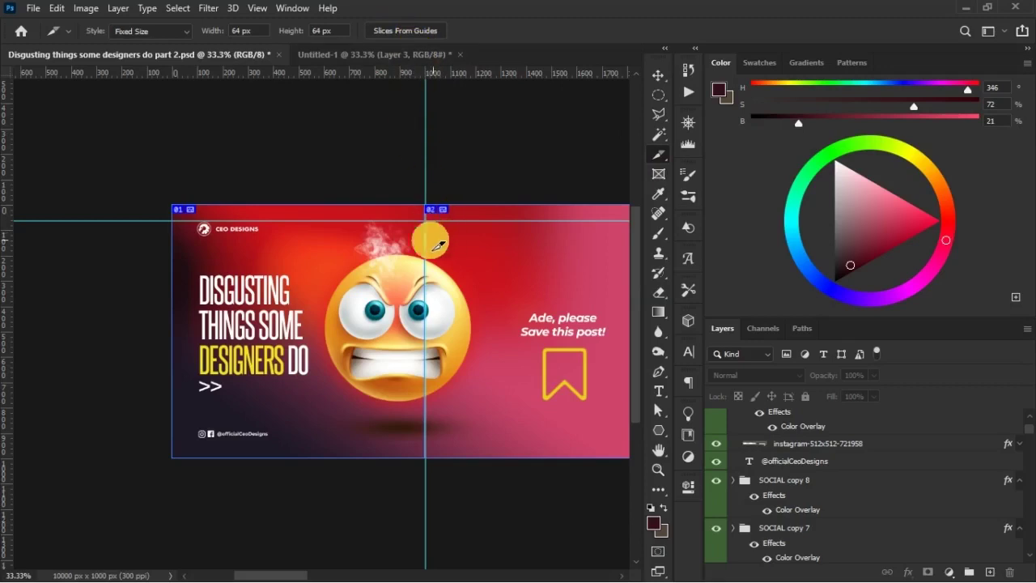
key(v)
drag(137, 222, 134, 6)
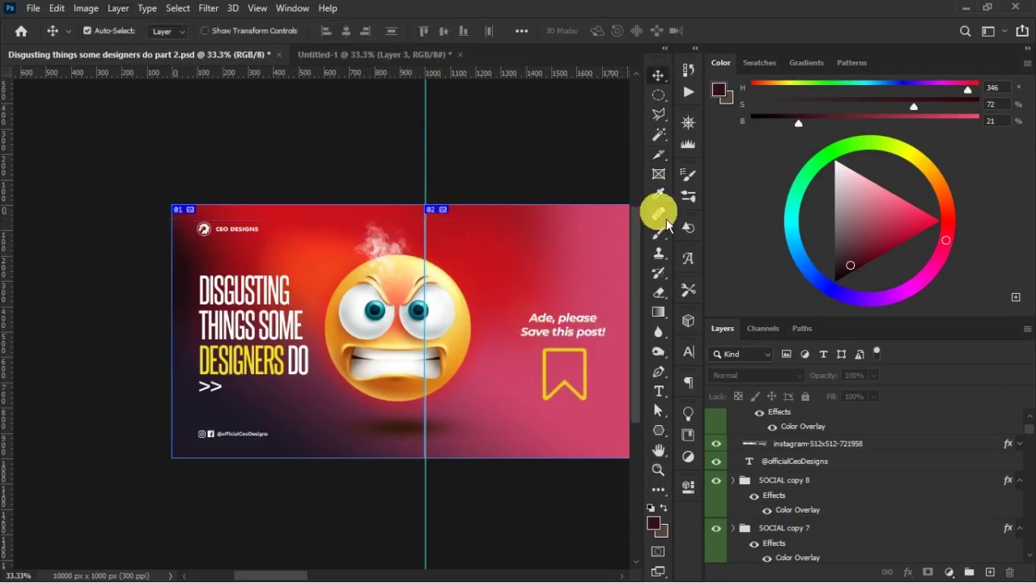
- Generate slices from the guides so each slide of the carousel becomes its own slice
click(668, 155)
click(394, 36)
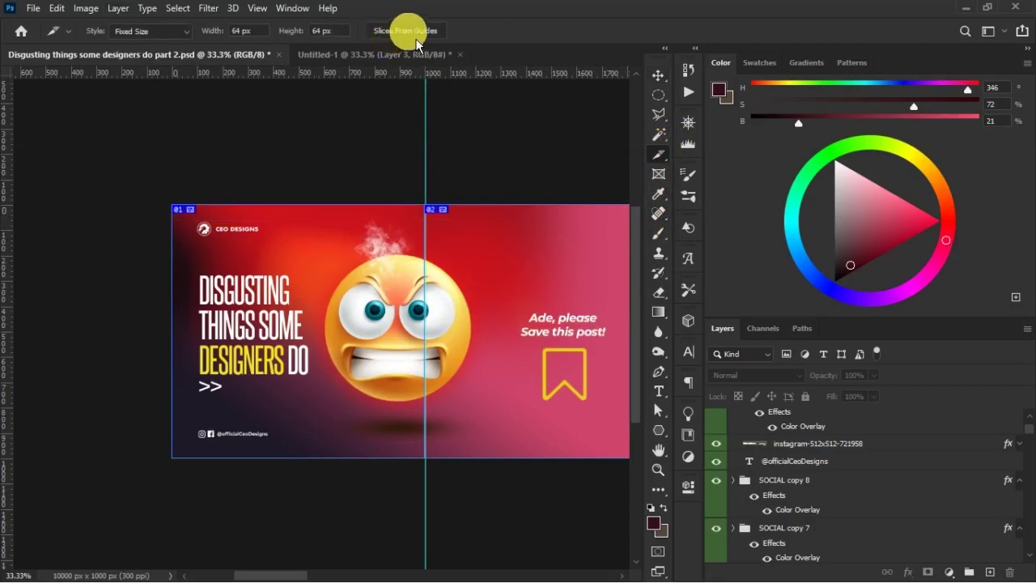
drag(530, 315, 141, 310)
drag(376, 301, 471, 324)
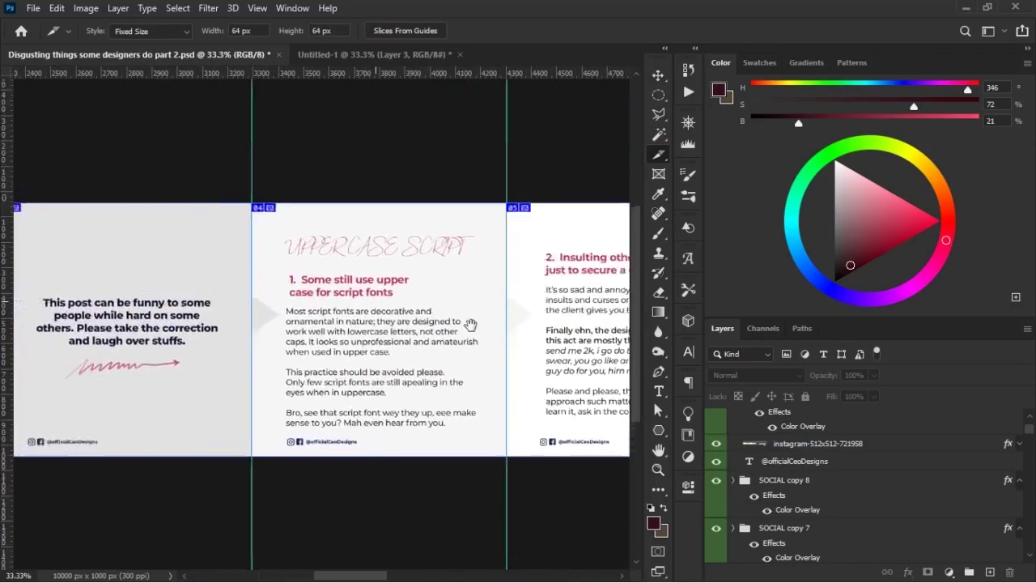
click(408, 32)
- Examine the slice boundaries against the guides from the first slide through the two heart-eyed emoji slides
drag(253, 284, 449, 295)
drag(568, 311, 633, 317)
drag(299, 304, 213, 217)
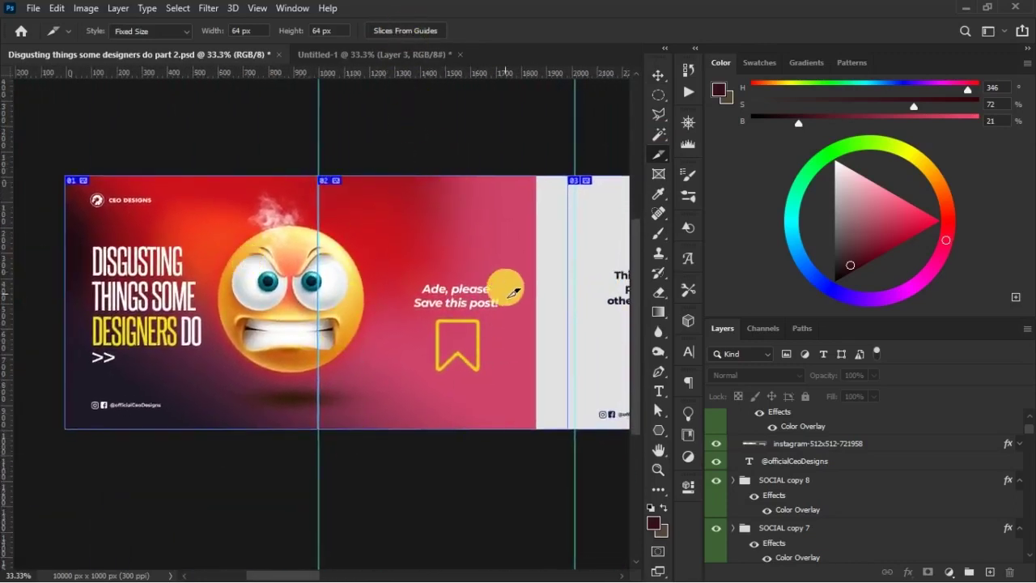
scroll(513, 291, right, 5)
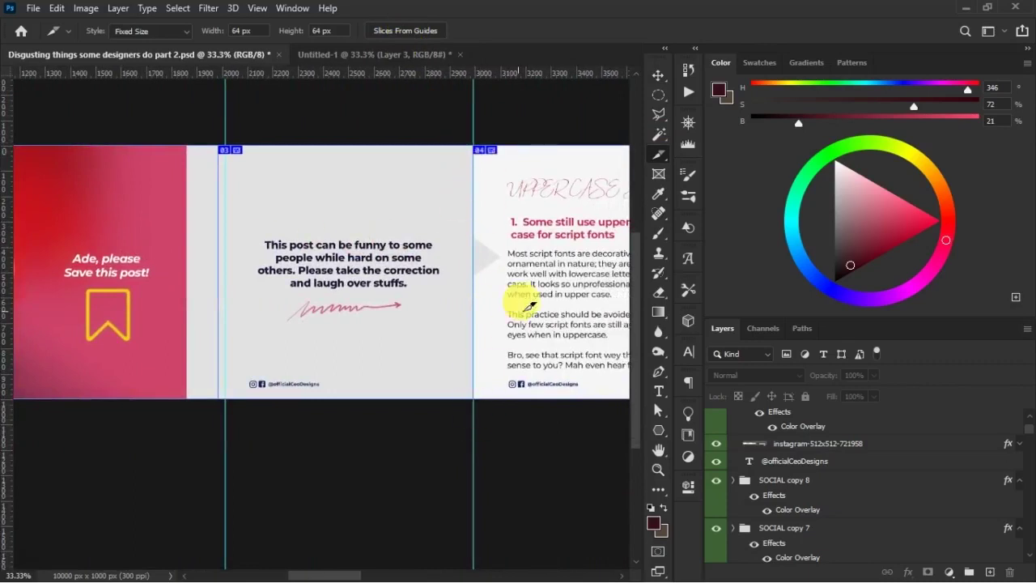
scroll(530, 306, right, 5)
scroll(451, 259, down, 1)
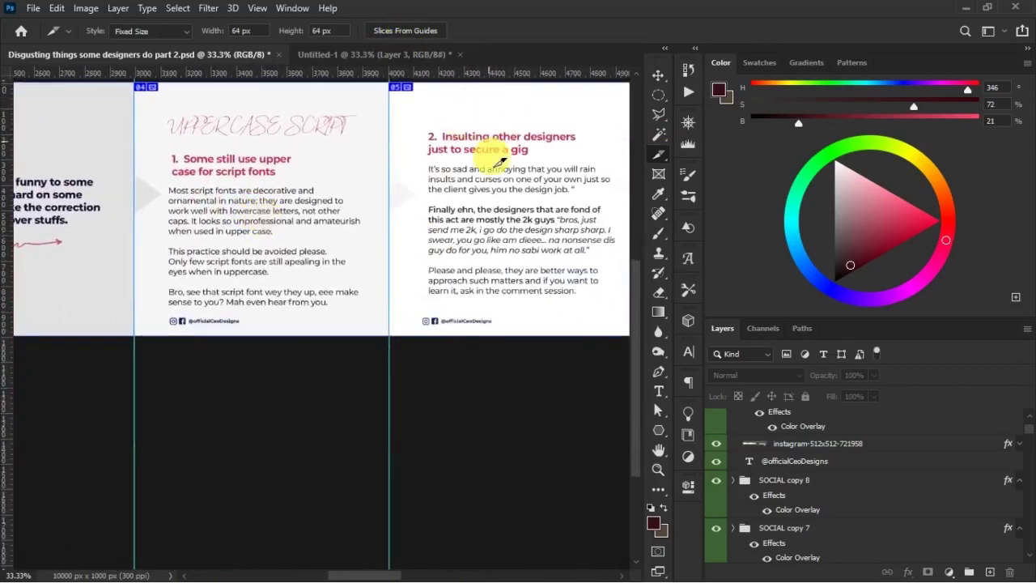
scroll(420, 226, up, 1)
scroll(351, 294, right, 4)
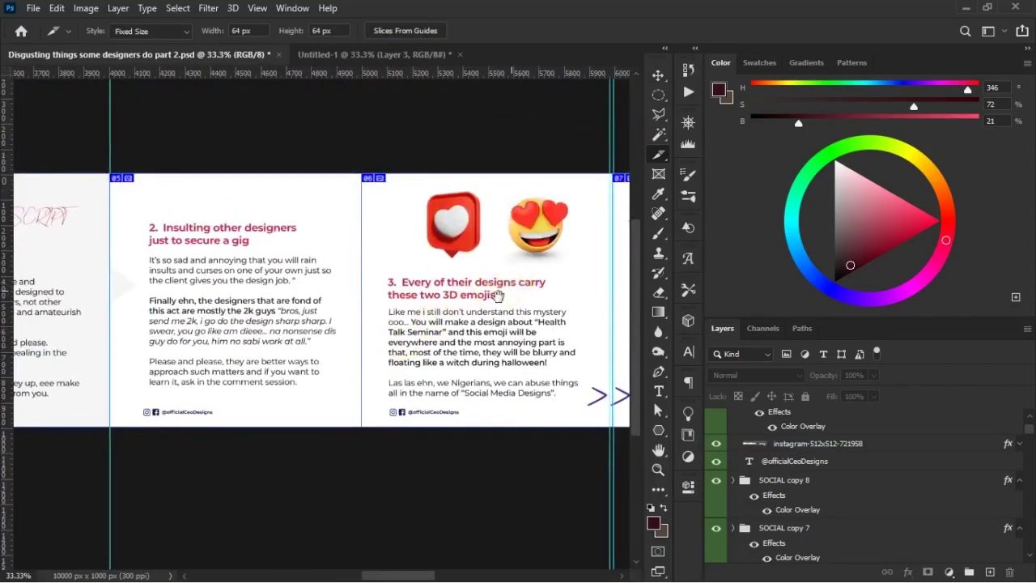
scroll(437, 323, right, 3)
scroll(437, 324, down, 1)
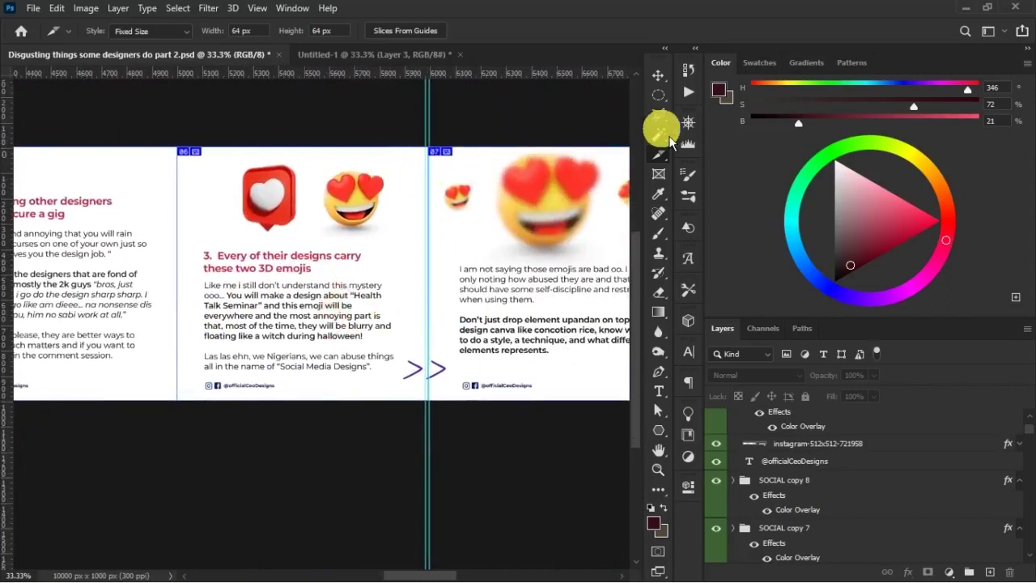
- Move the extra vertical guide near 6000 to the boundary between the fifth and sixth slides, and regenerate the slices from the guides
click(658, 75)
drag(431, 122, 177, 127)
click(664, 171)
click(393, 30)
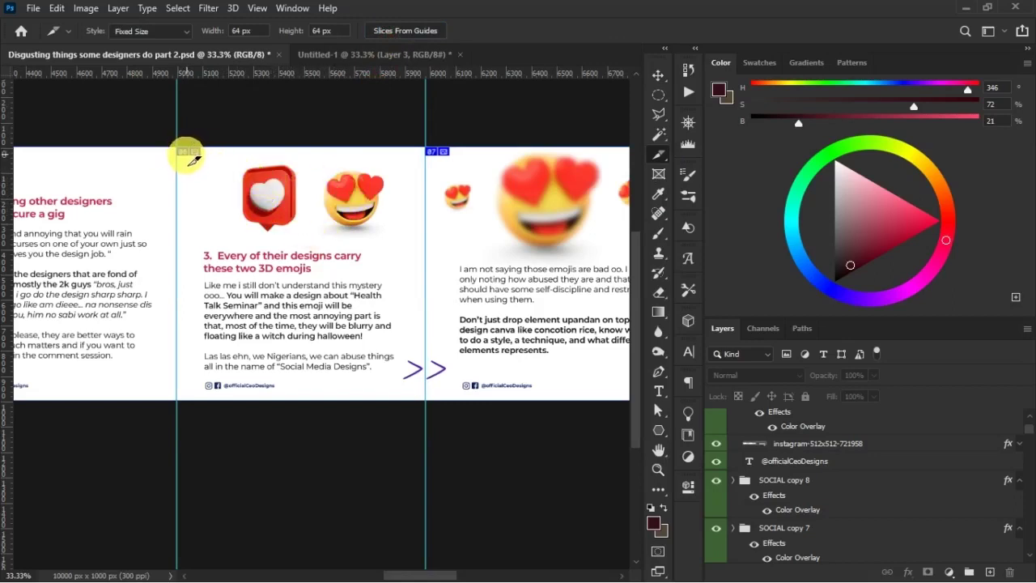
- Check the remaining slices, then open the carousel in Save for Web (Legacy) and fit the whole preview on screen
drag(507, 208, 148, 261)
drag(522, 273, 247, 235)
drag(430, 245, 581, 270)
scroll(581, 270, left, 20)
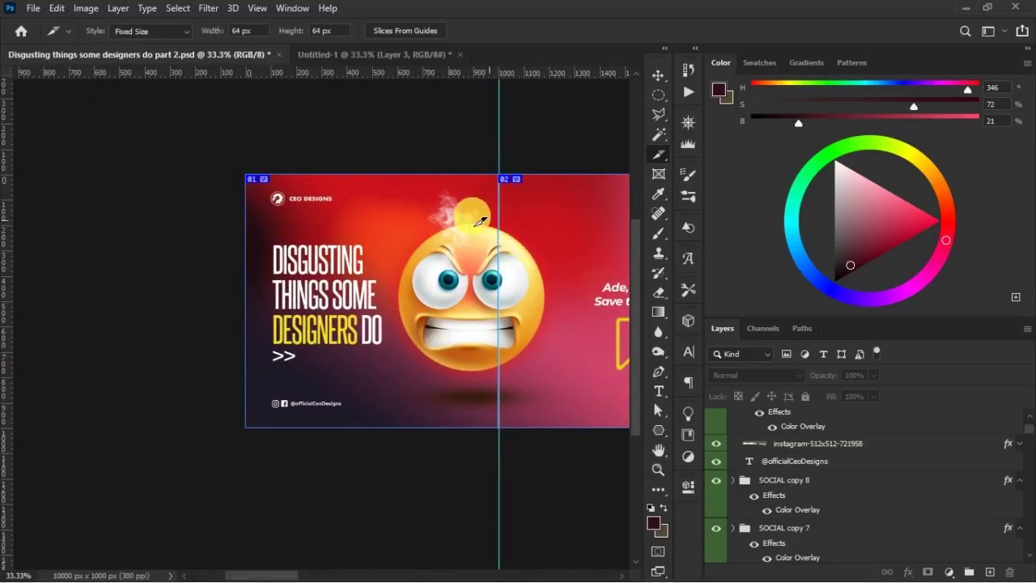
click(34, 10)
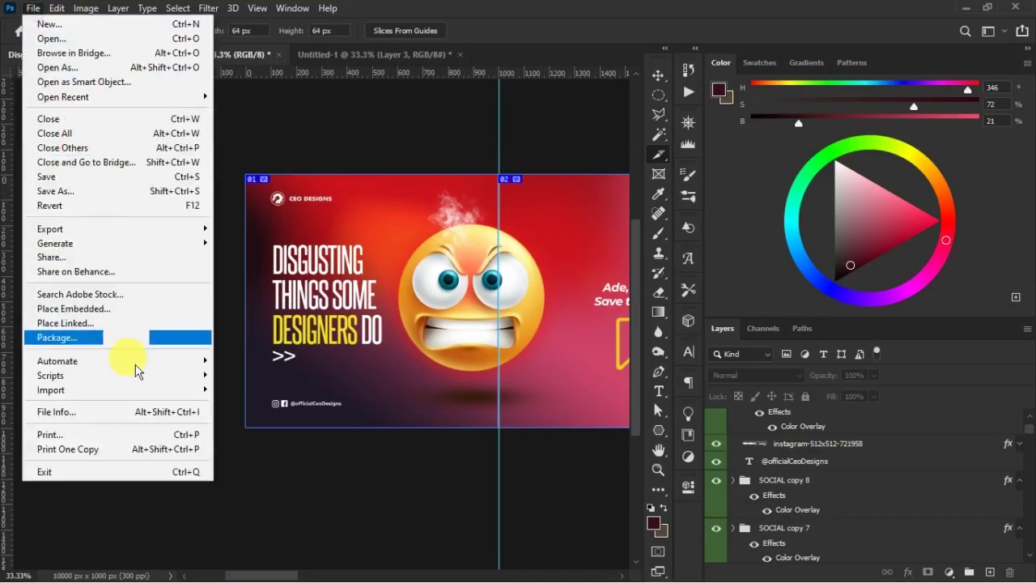
mouse_move(140, 235)
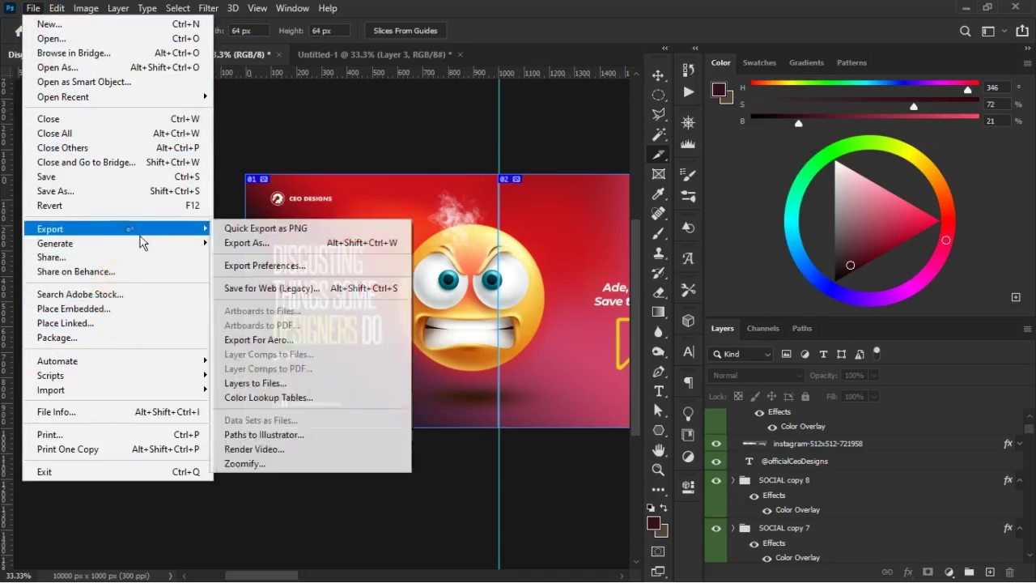
click(322, 299)
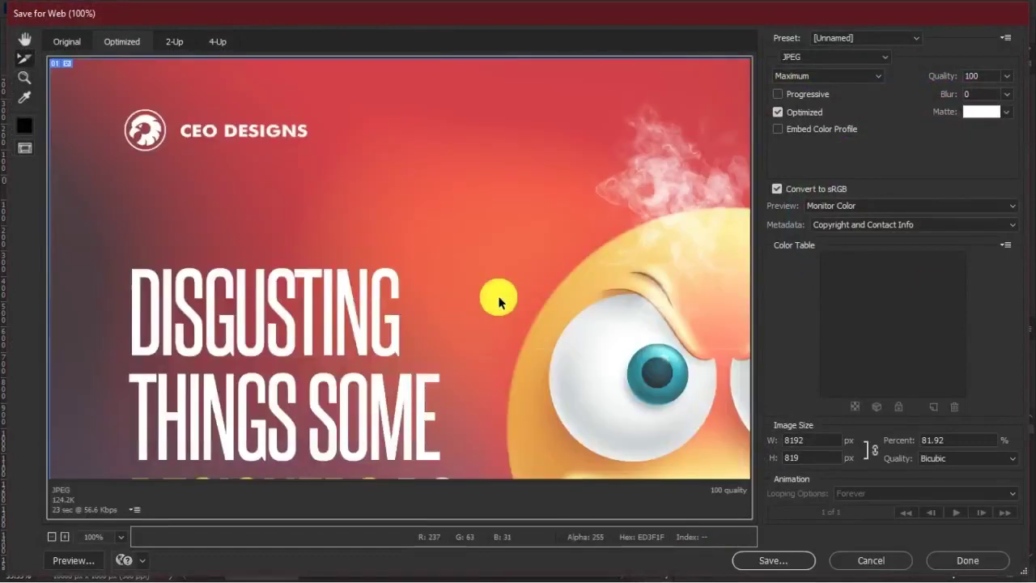
right_click(326, 280)
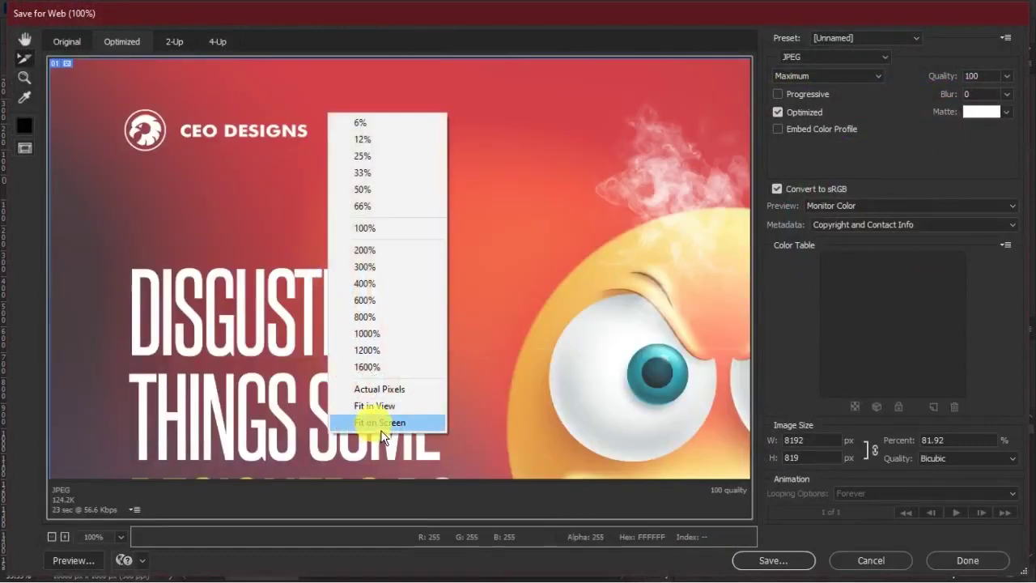
click(381, 423)
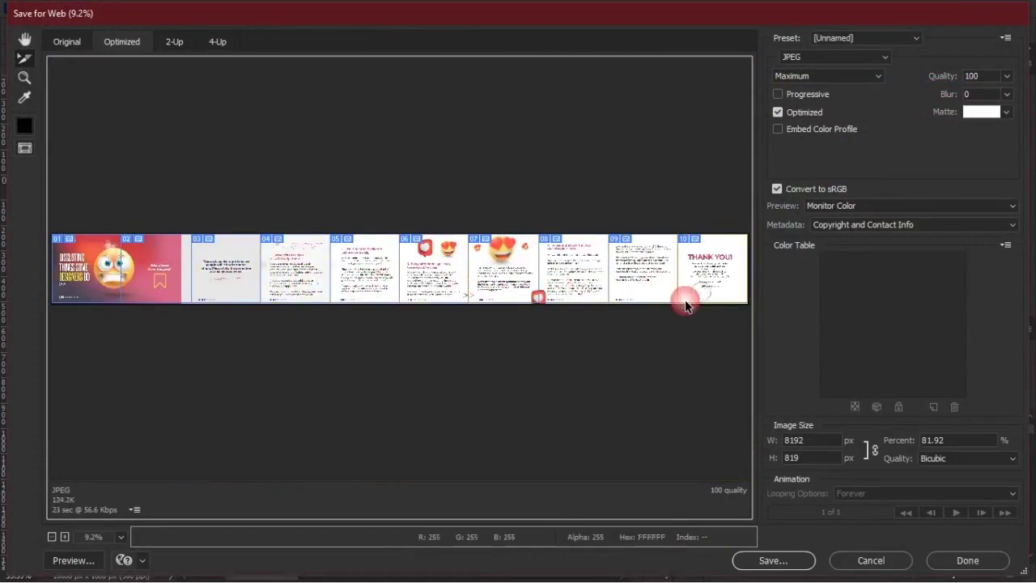
- Save all slices as images only into a new folder, using the file name Disgusting-things-some-designers-do-part-2.jpg
click(788, 560)
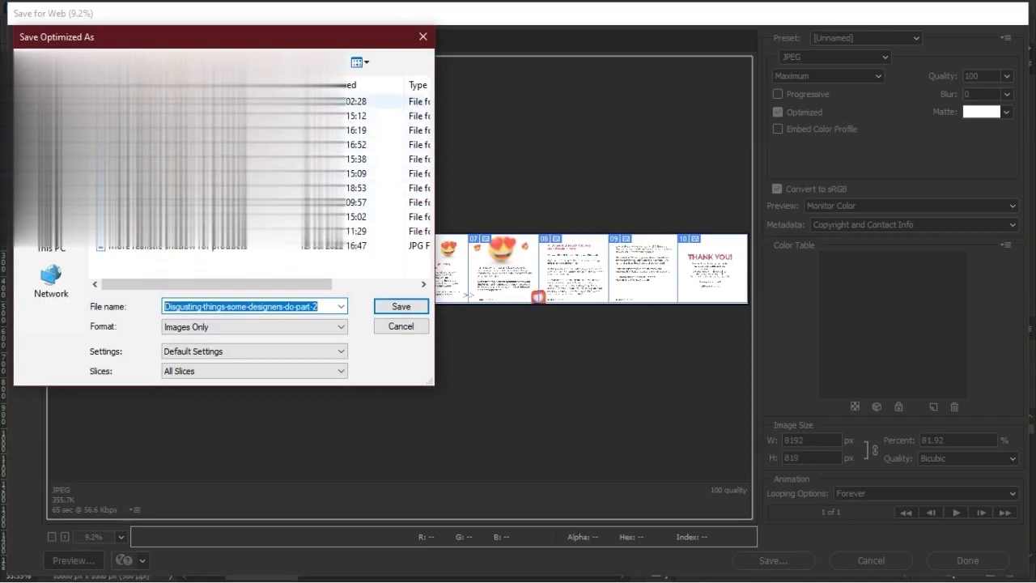
click(332, 62)
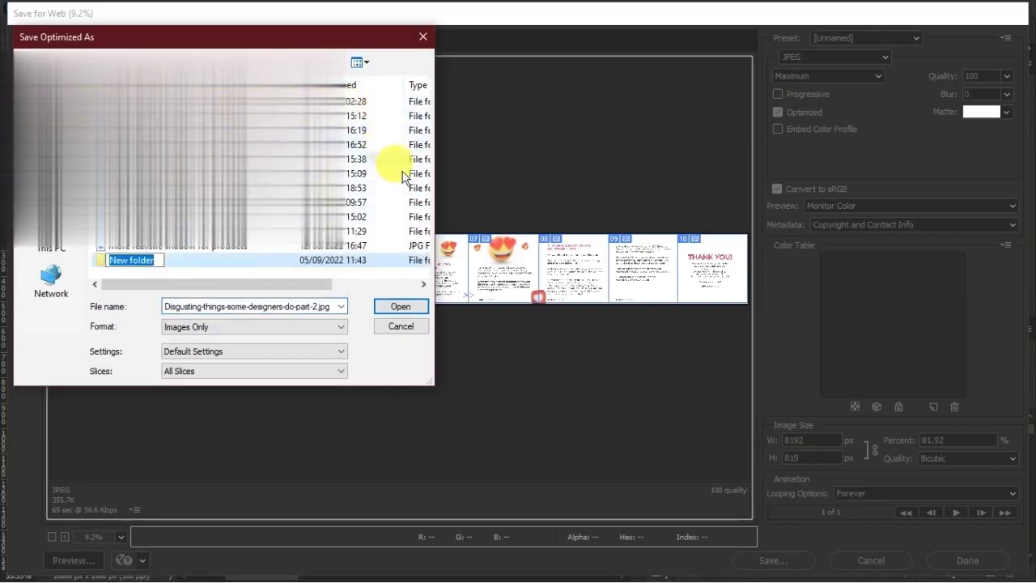
key(Return)
click(401, 306)
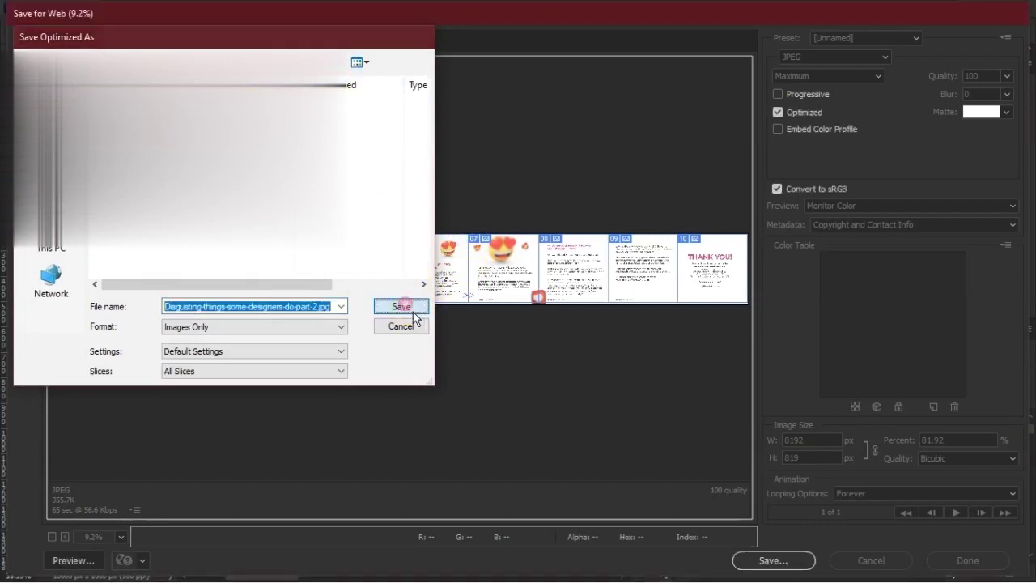
click(400, 306)
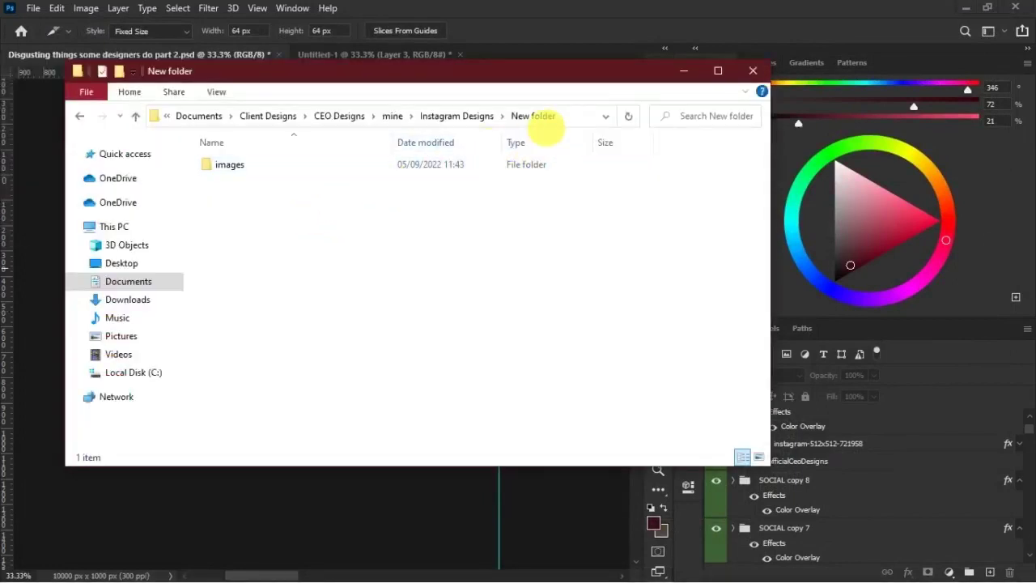
- Go into the exported images folder, select all files from part-2_01 to part-2_10, and open them in the photo viewer
double_click(229, 164)
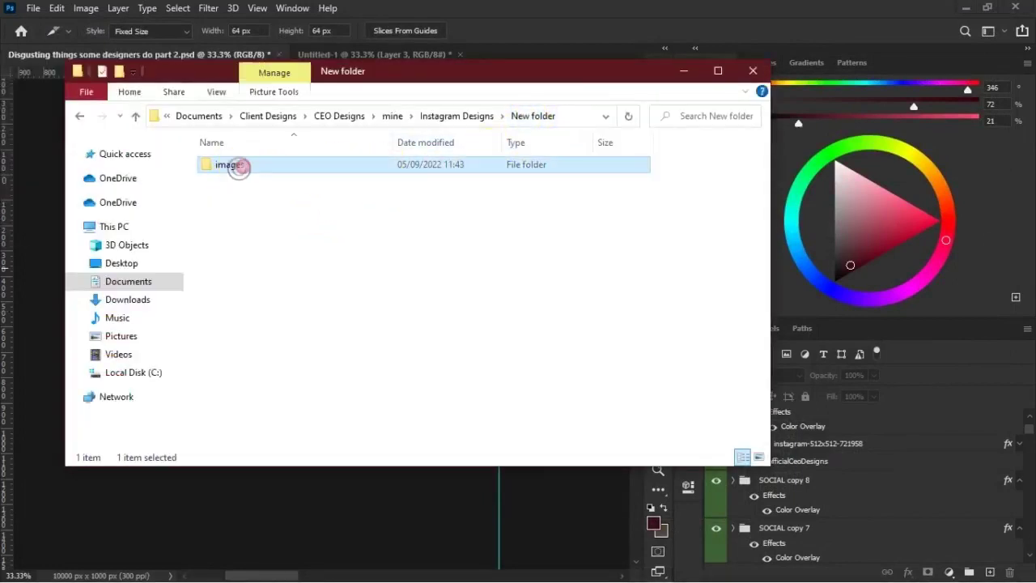
click(267, 209)
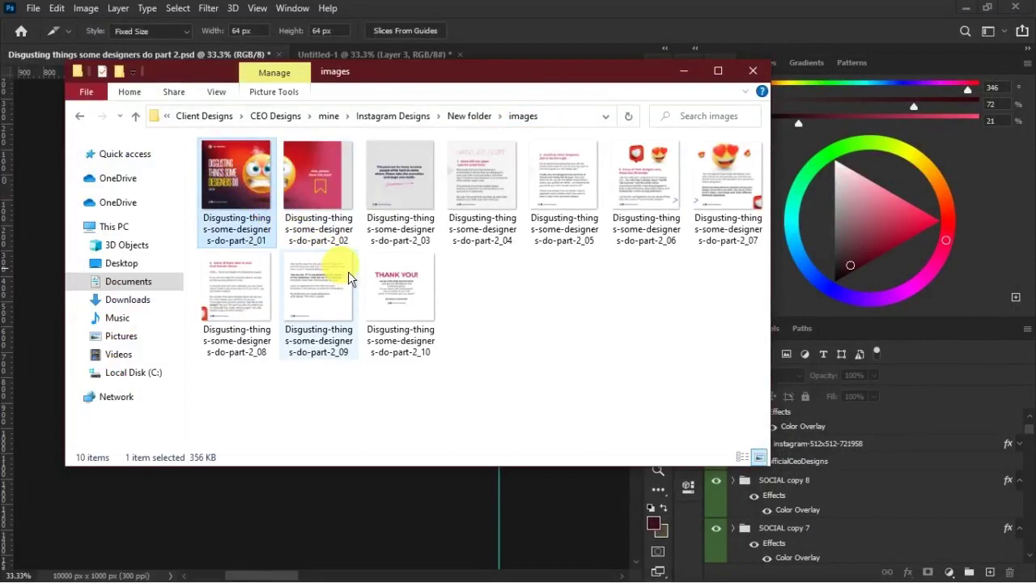
shift+click(406, 300)
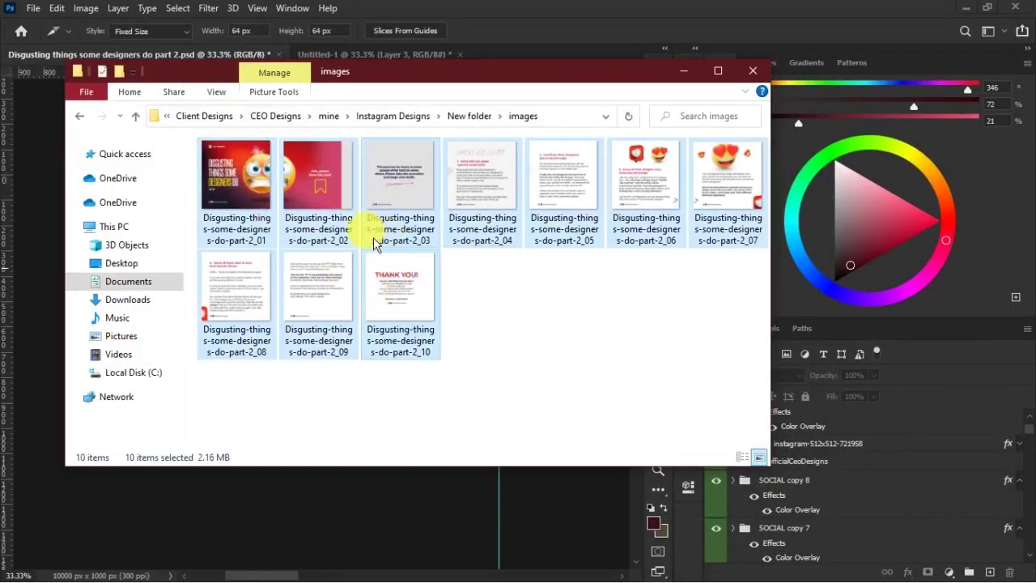
double_click(265, 240)
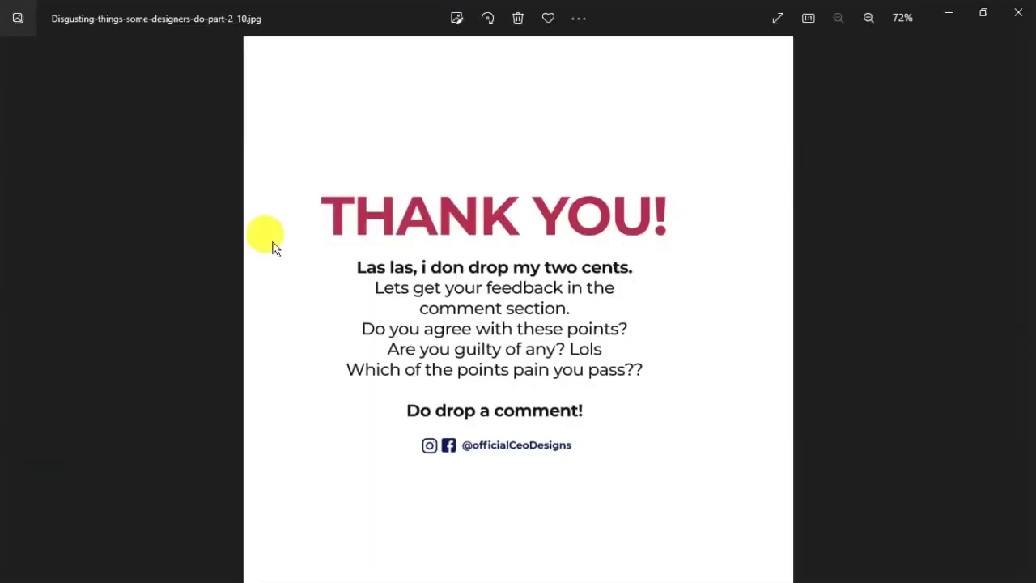
- Examine the exported slide images in order from the cover onward, then close the viewer and clear the file selection
key(Right)
key(Right)
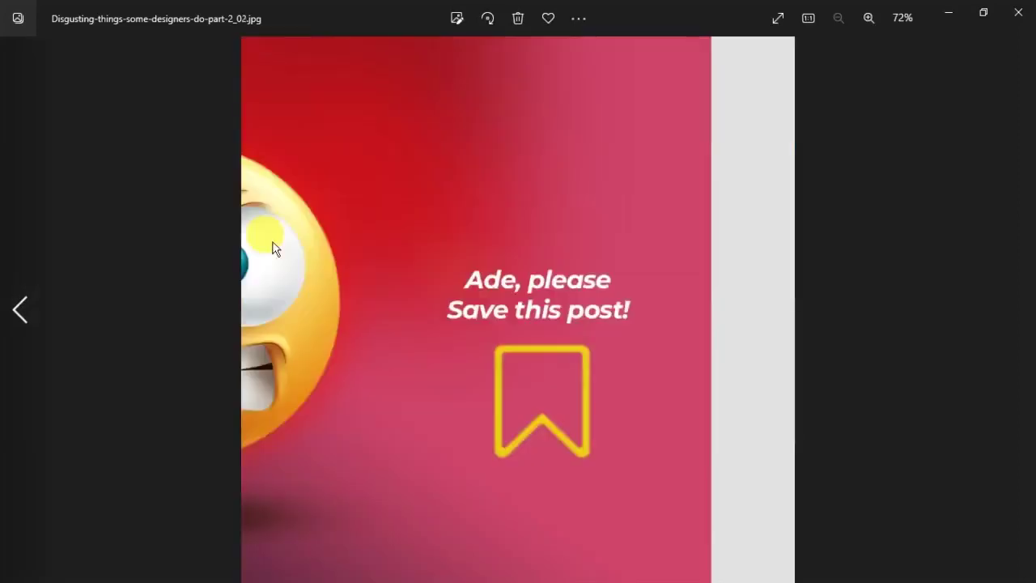
key(Right)
key(Left)
key(Left)
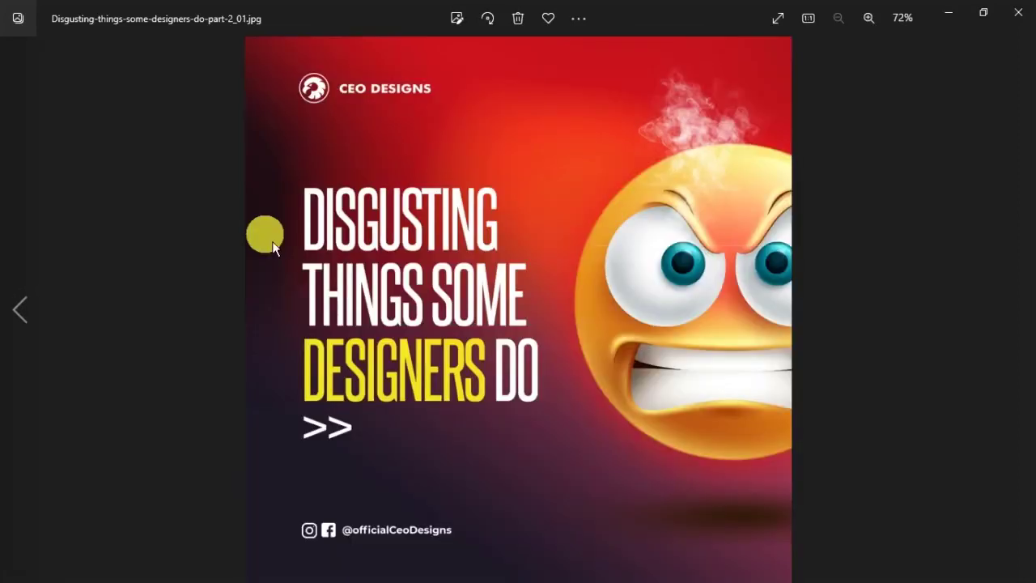
key(Right)
key(Right)
key(Right)
key(Right)
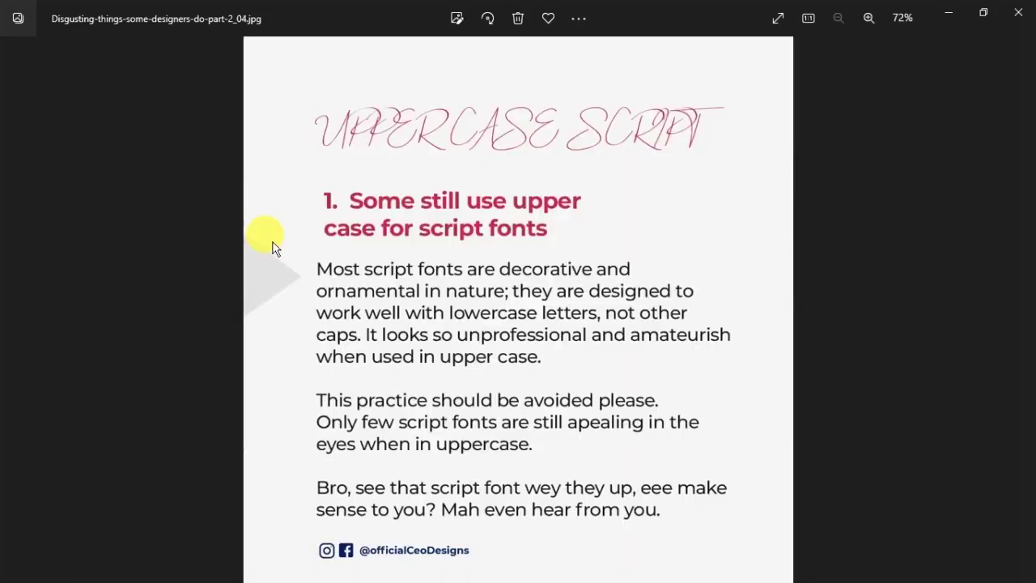
key(Right)
key(Right)
key(Right)
key(Right)
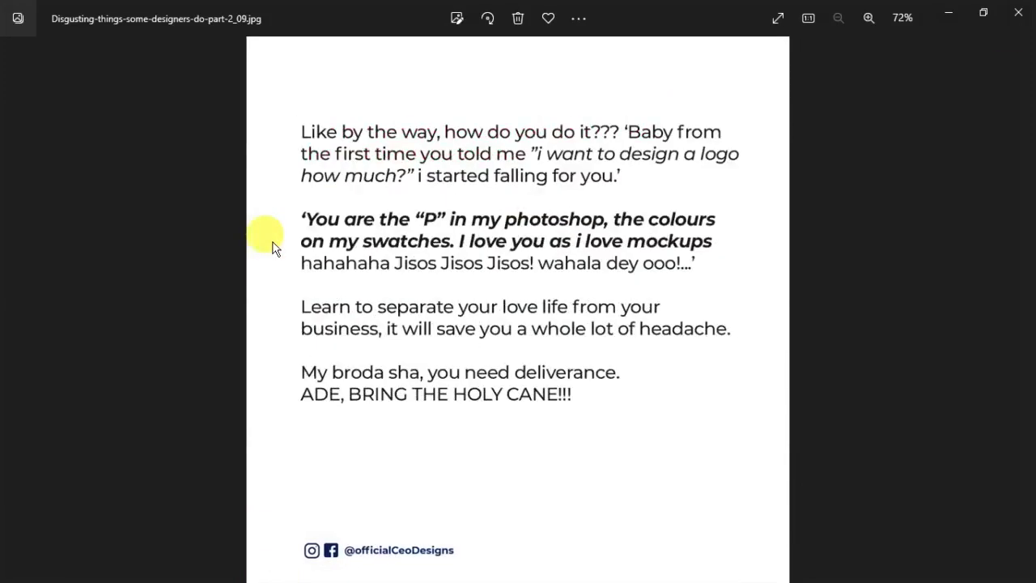
click(1018, 15)
click(500, 289)
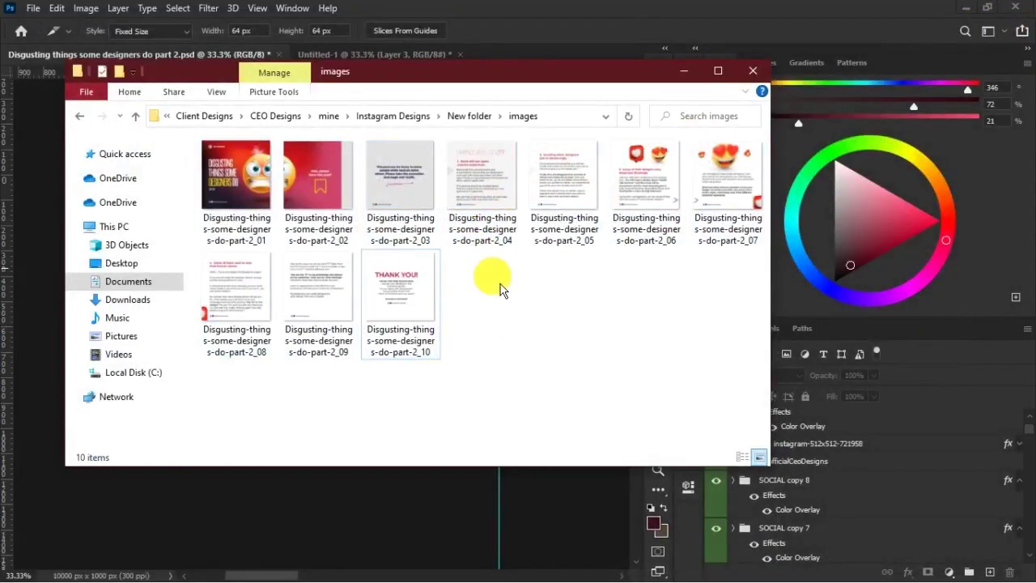
- Switch to Instagram in Firefox, close the published carousel, and start creating a new post
key(super+Tab)
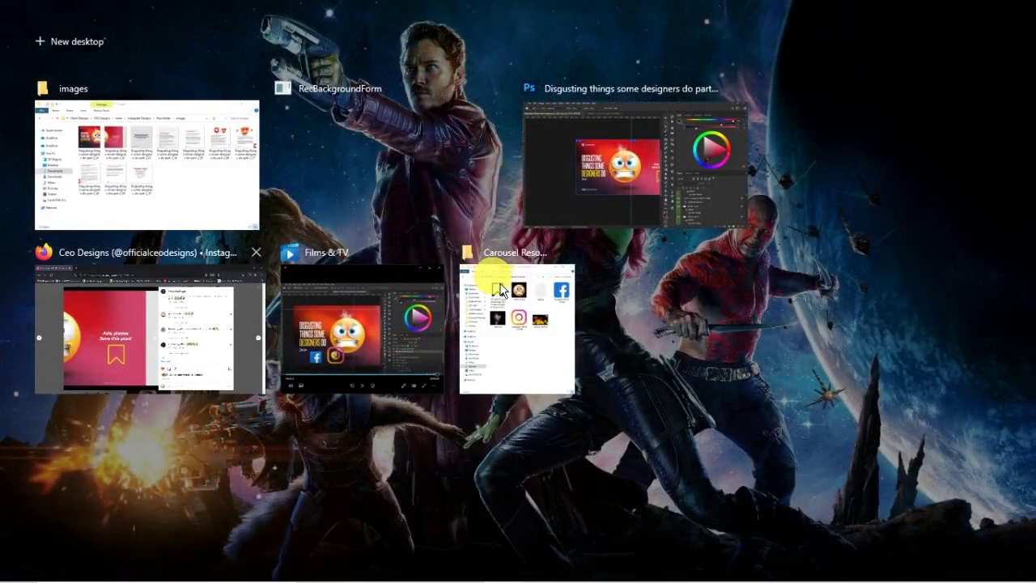
key(Return)
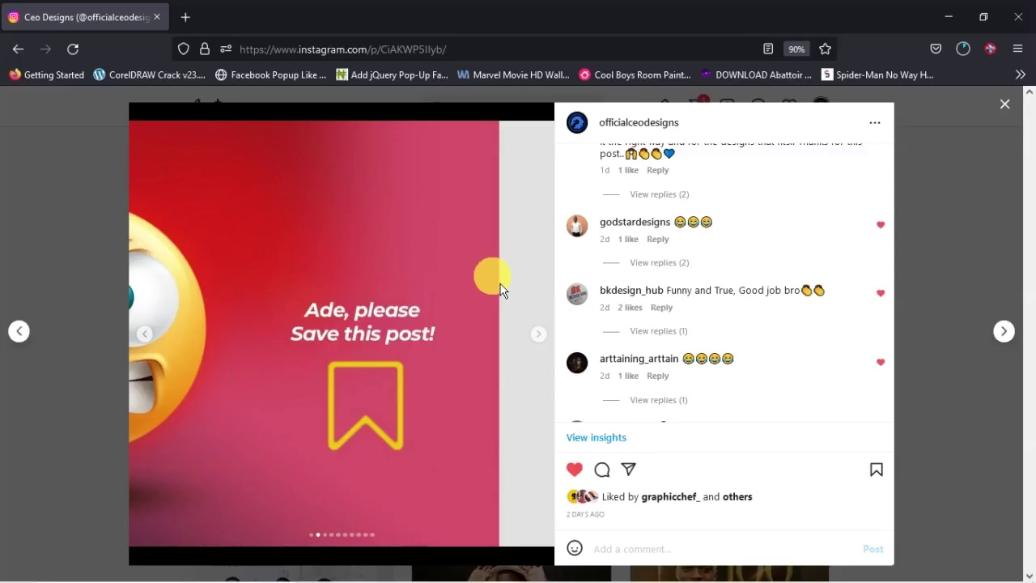
key(Escape)
click(727, 106)
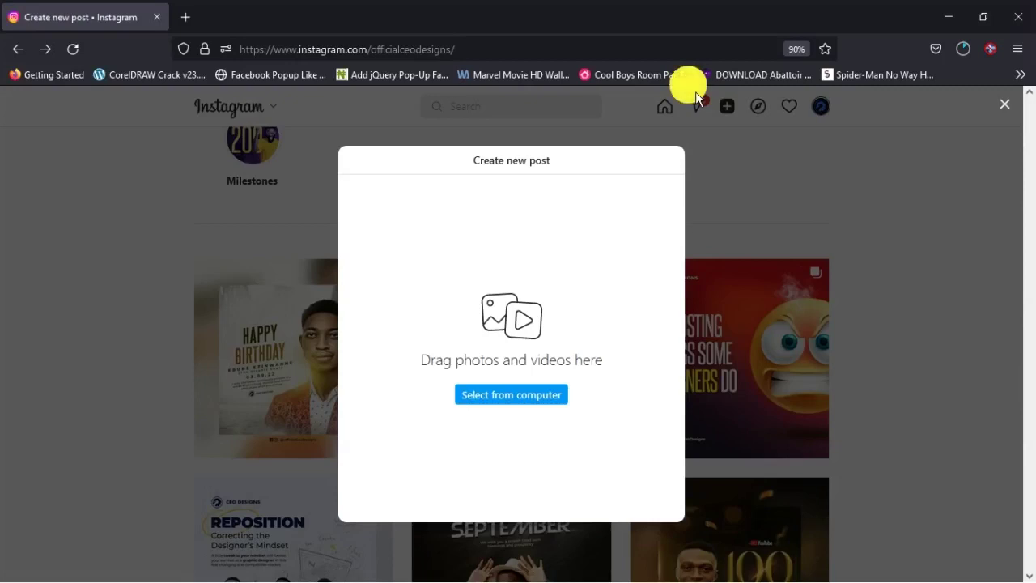
- Add all ten exported slides, part-2_01 to part-2_10, from the images folder to the new Instagram post
click(695, 91)
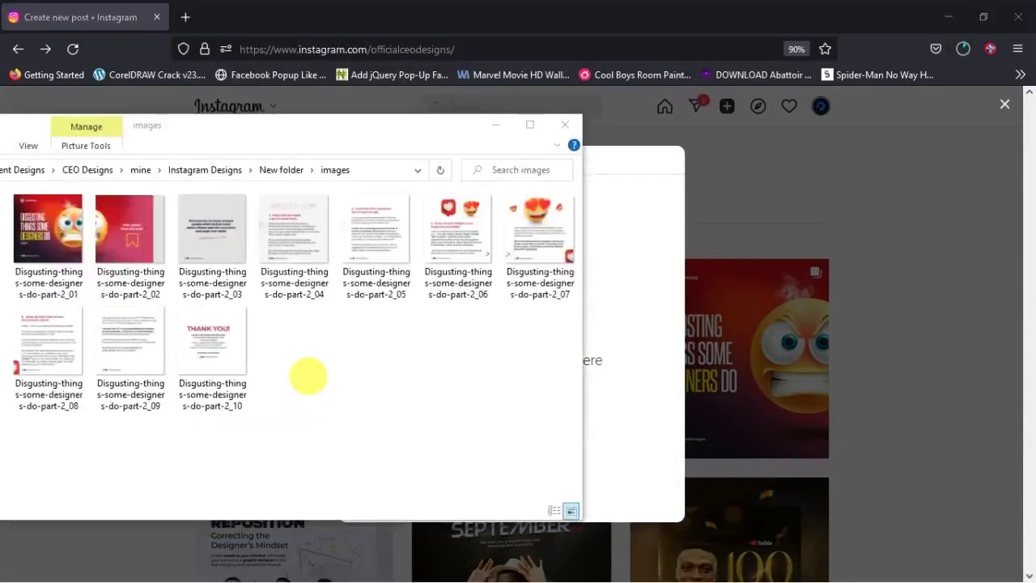
click(308, 375)
key(ctrl+a)
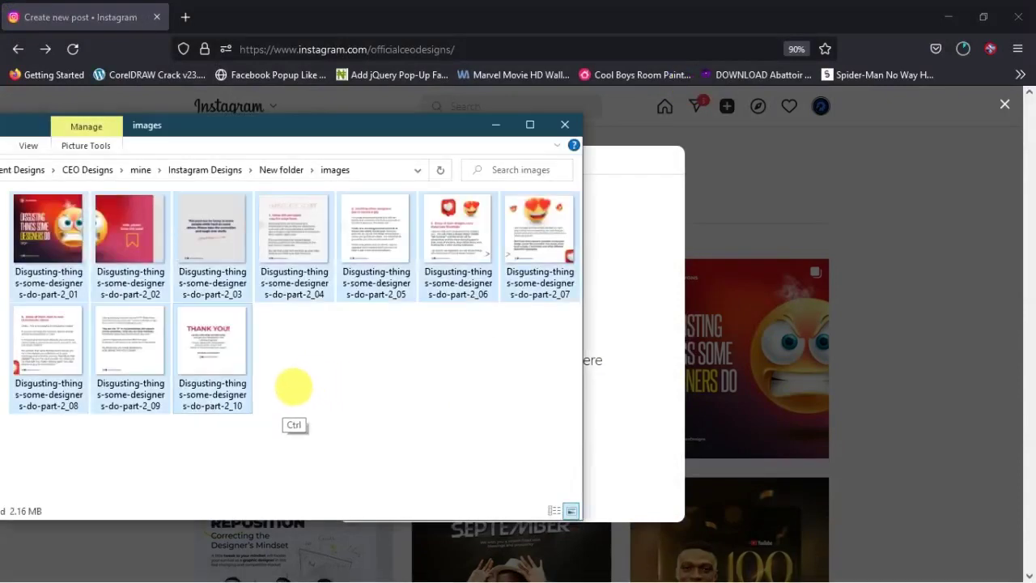
drag(53, 230, 641, 350)
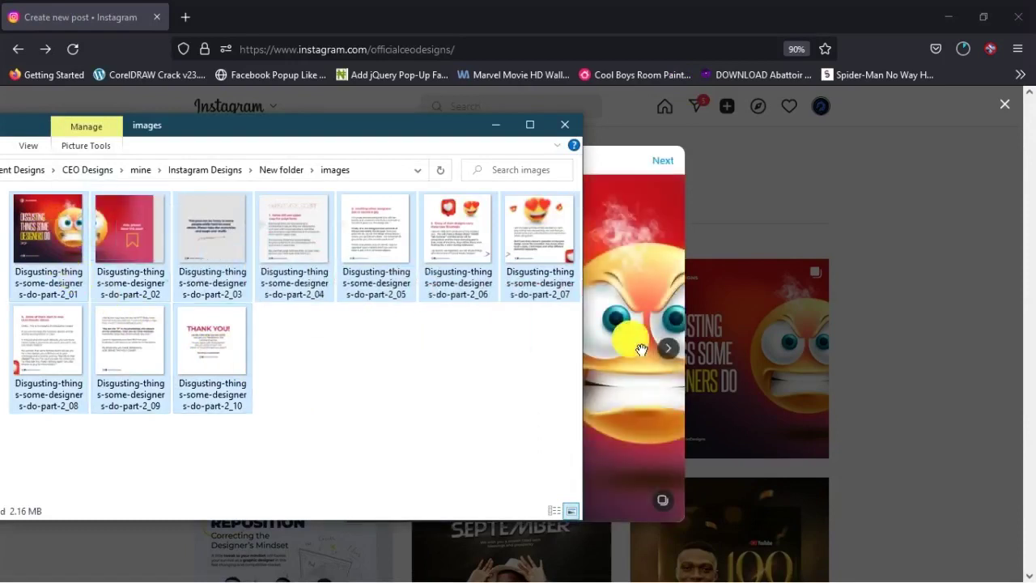
click(647, 348)
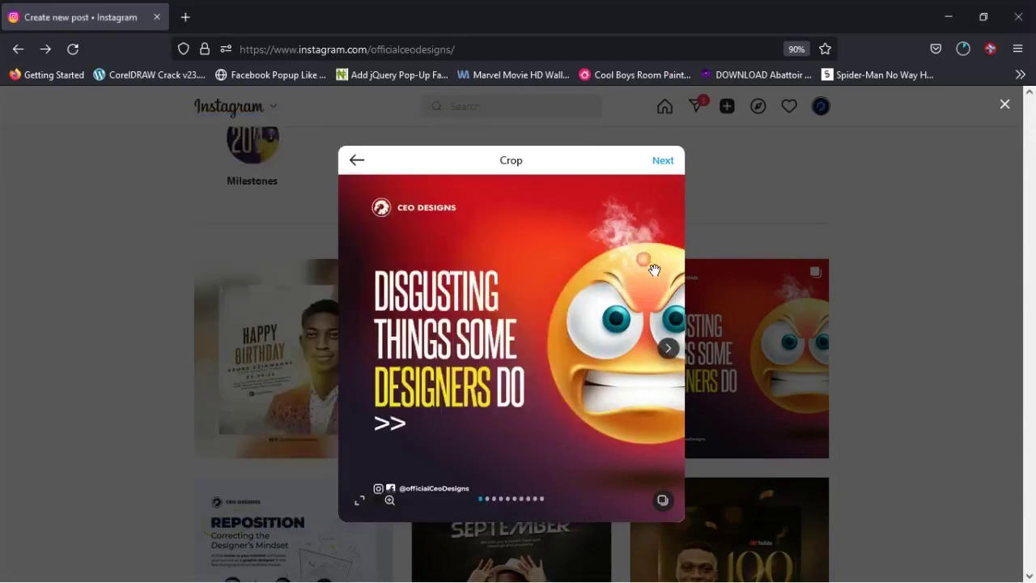
- Examine the uploaded carousel slides in the crop preview from the cover to the closing slide and back
click(668, 355)
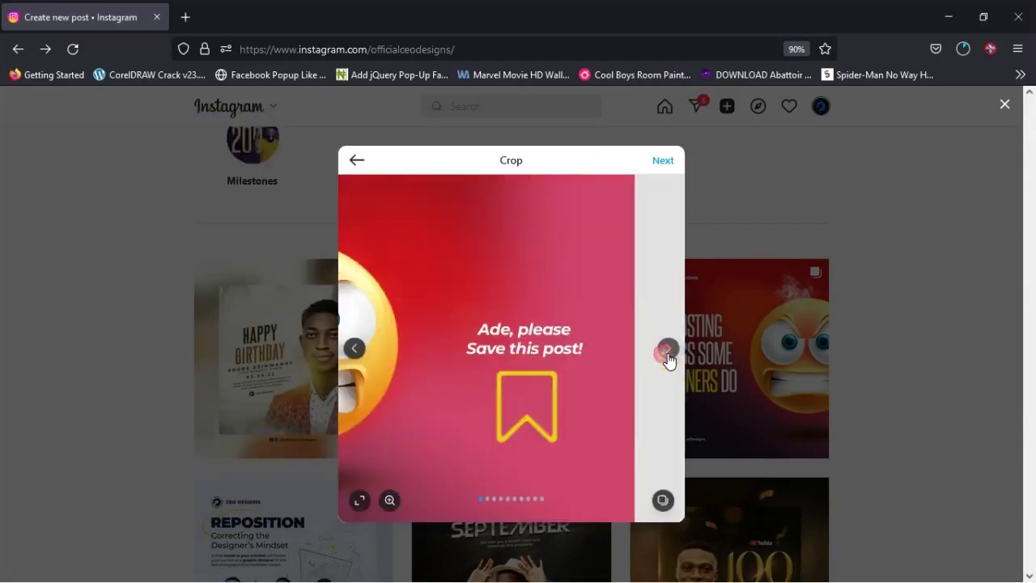
click(668, 354)
click(668, 354)
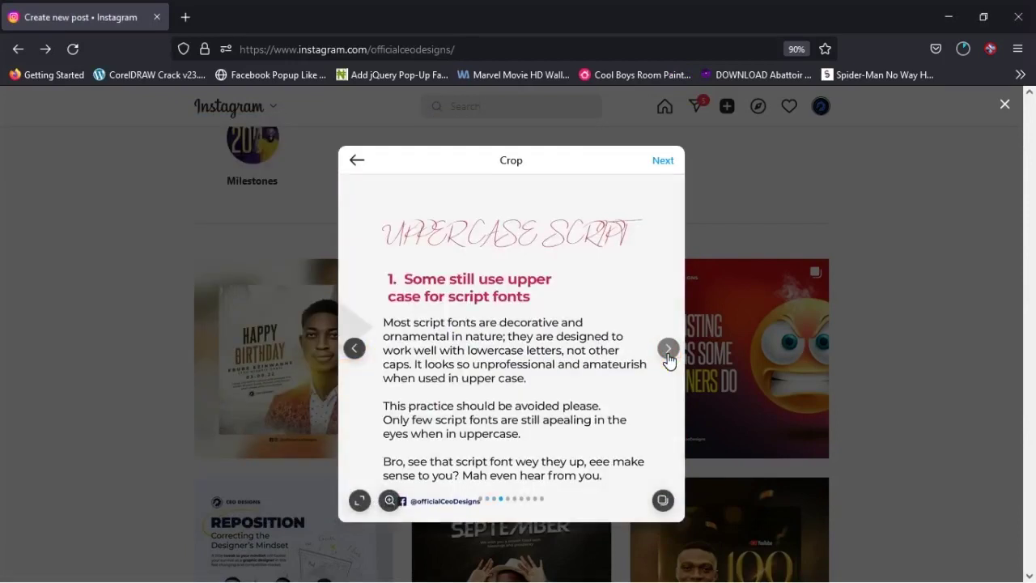
click(668, 355)
click(667, 355)
click(667, 354)
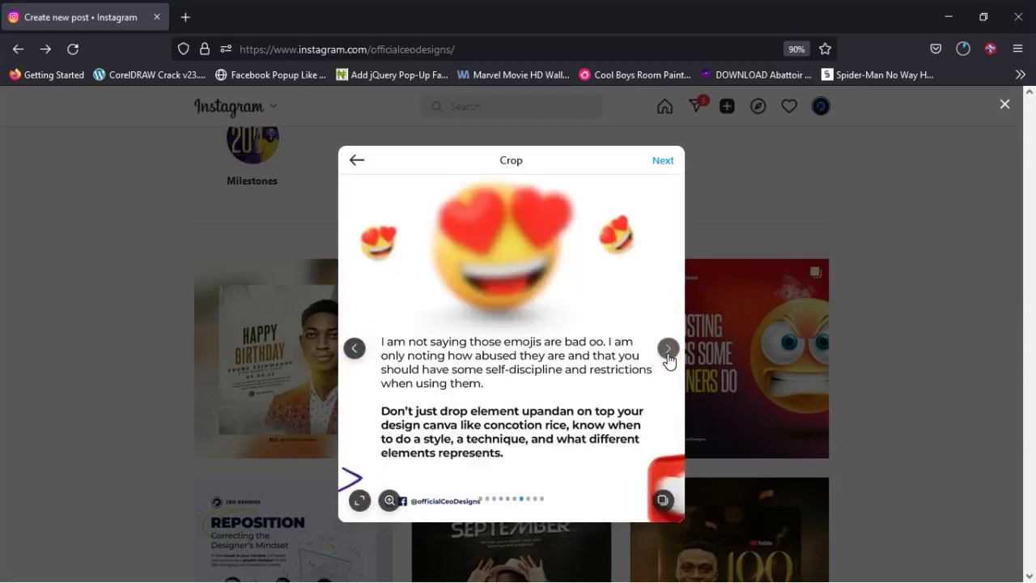
click(668, 355)
click(668, 355)
click(668, 354)
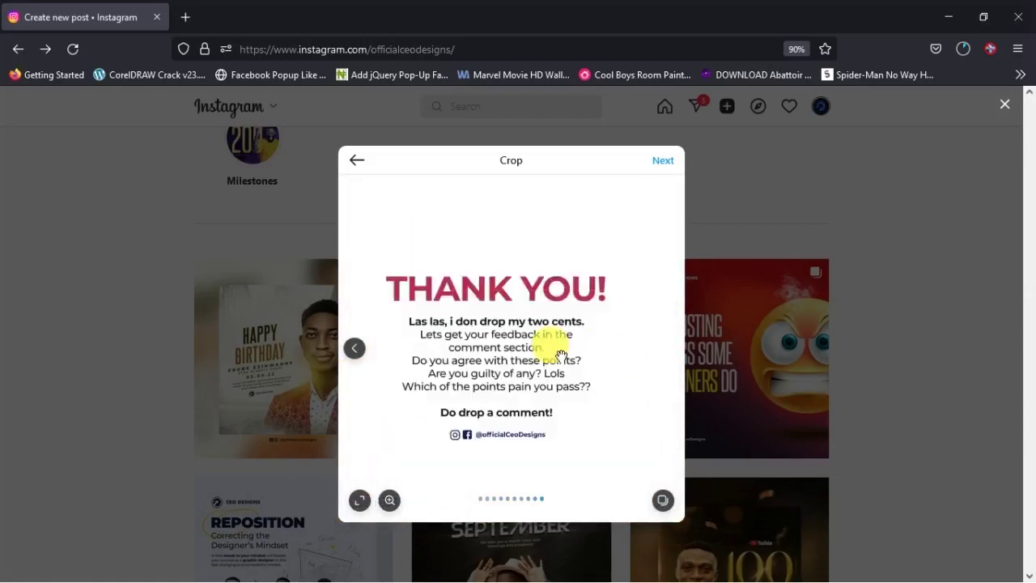
click(353, 348)
click(353, 348)
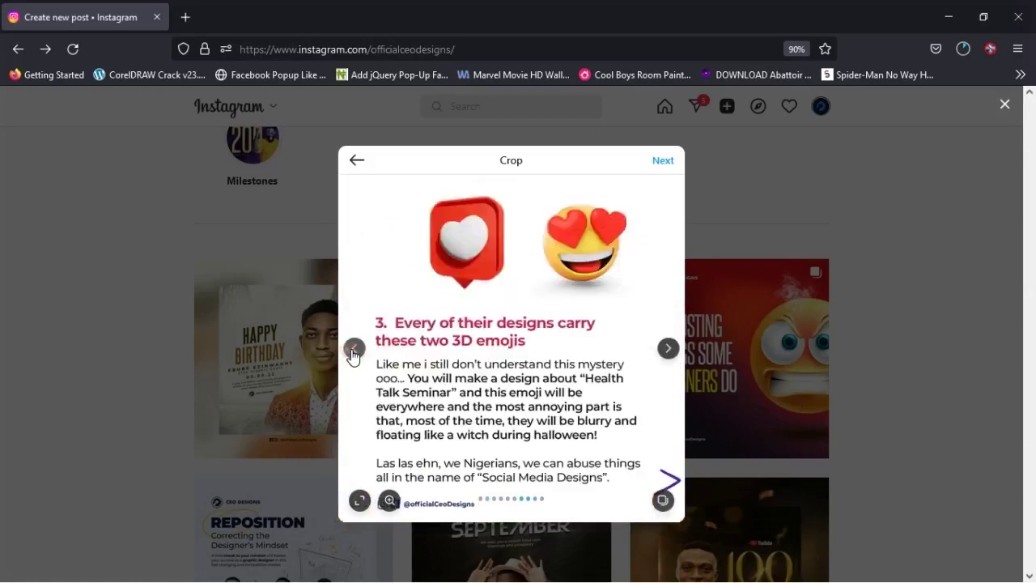
click(353, 348)
click(353, 348)
click(354, 348)
click(354, 348)
click(354, 348)
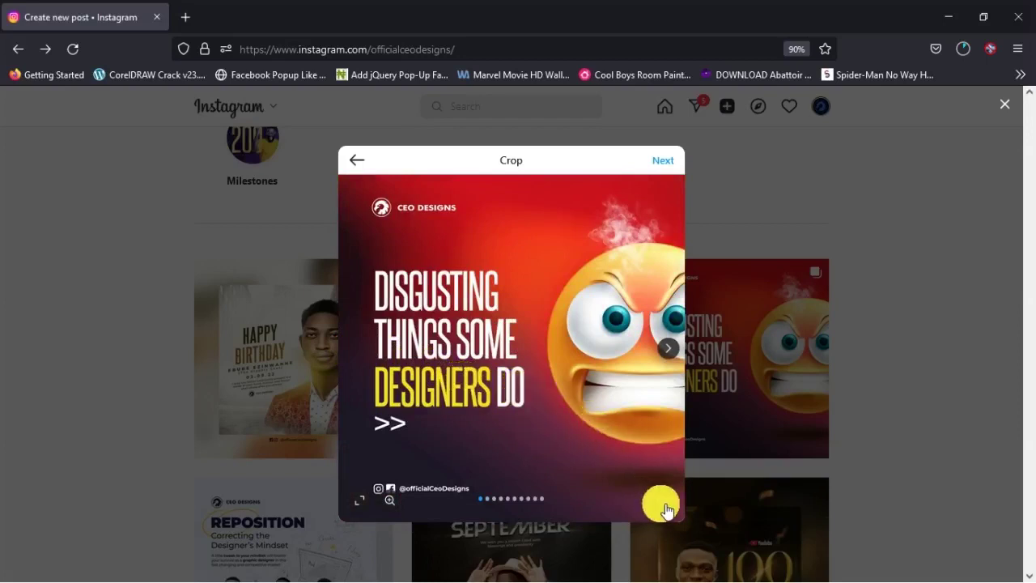
- Try to move the second slide ahead of the cover in the post's slide order
click(662, 509)
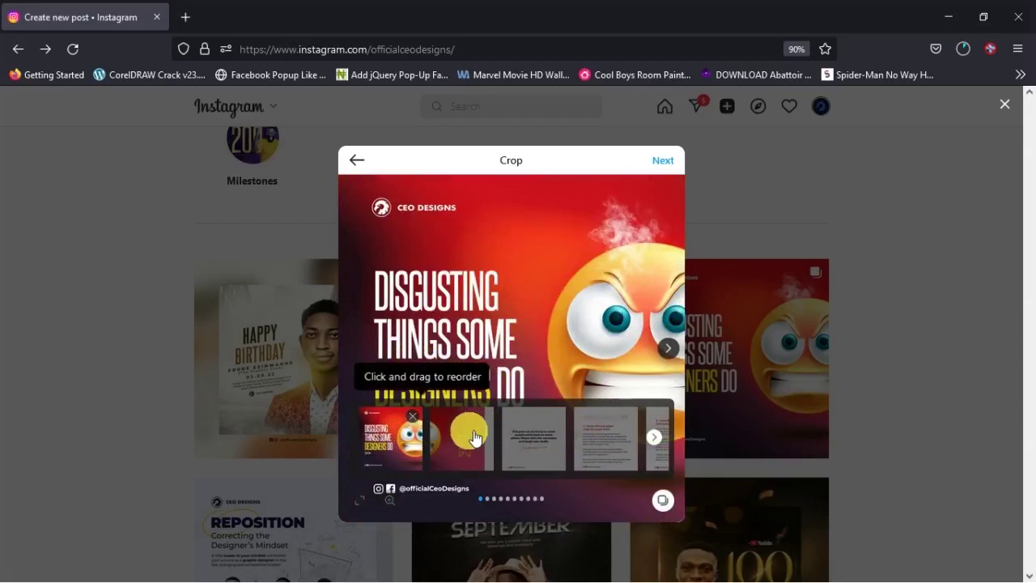
drag(469, 425, 397, 440)
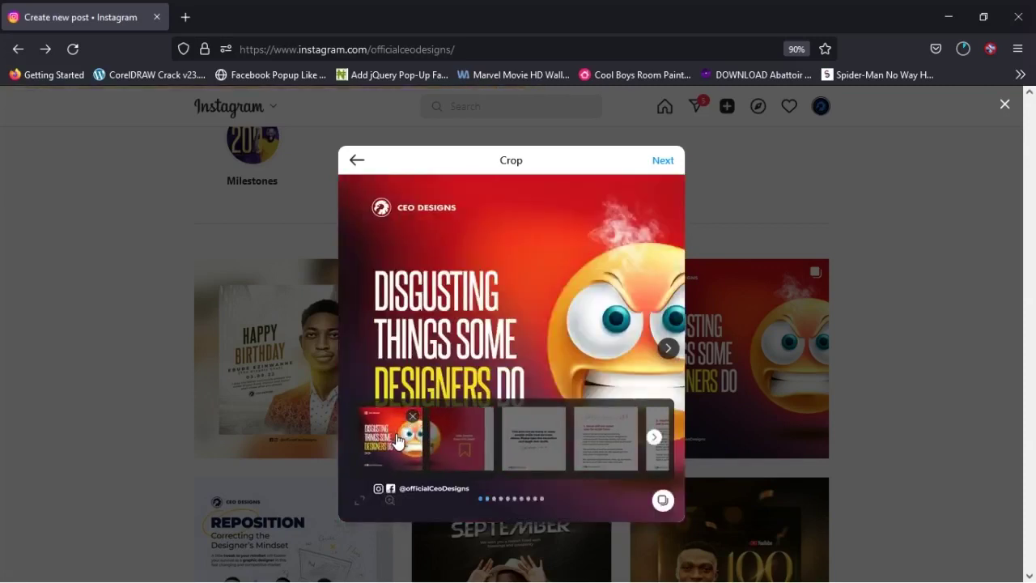
click(664, 501)
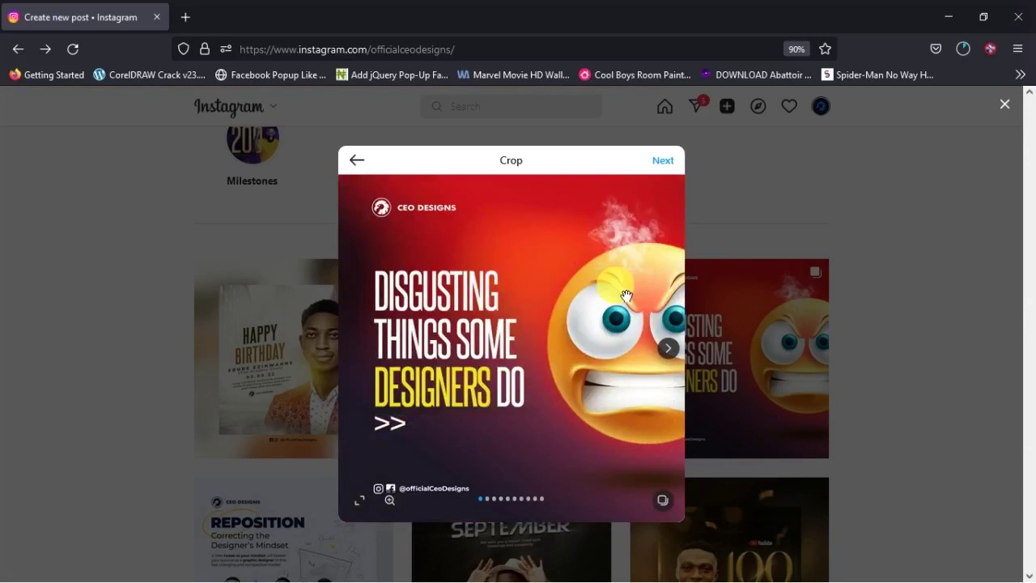
- Accept the current crop and continue past the filter stage with the Original look
click(665, 162)
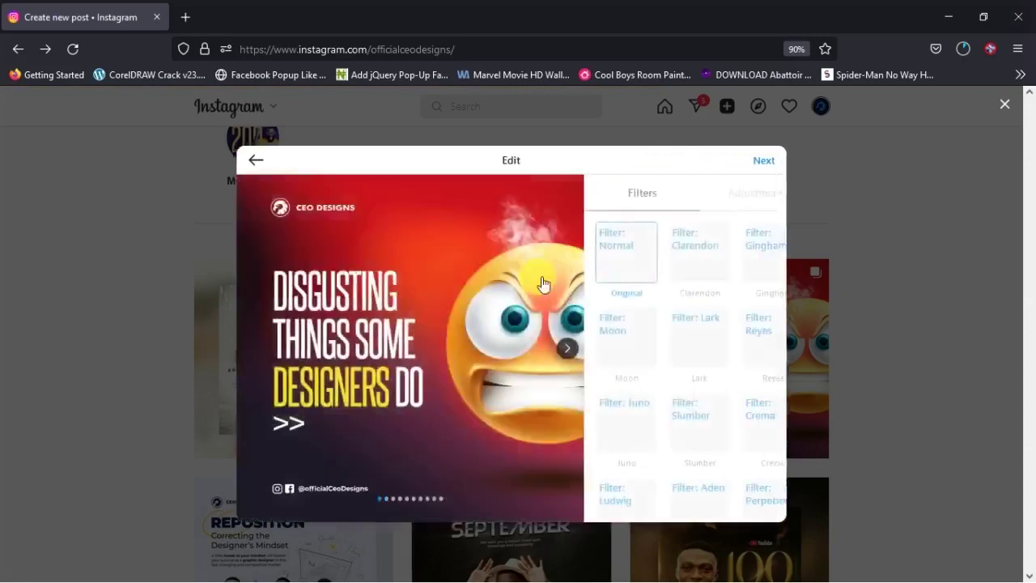
click(775, 166)
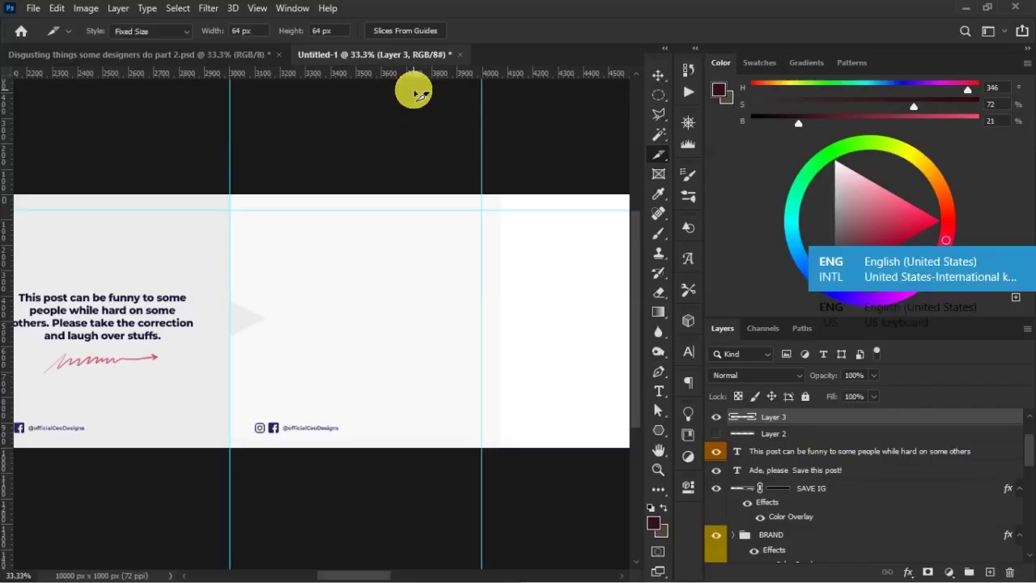
- Switch to the Untitled-1 document in Photoshop and remove the horizontal guide near the canvas's upper edge
key(ctrl+shift+z)
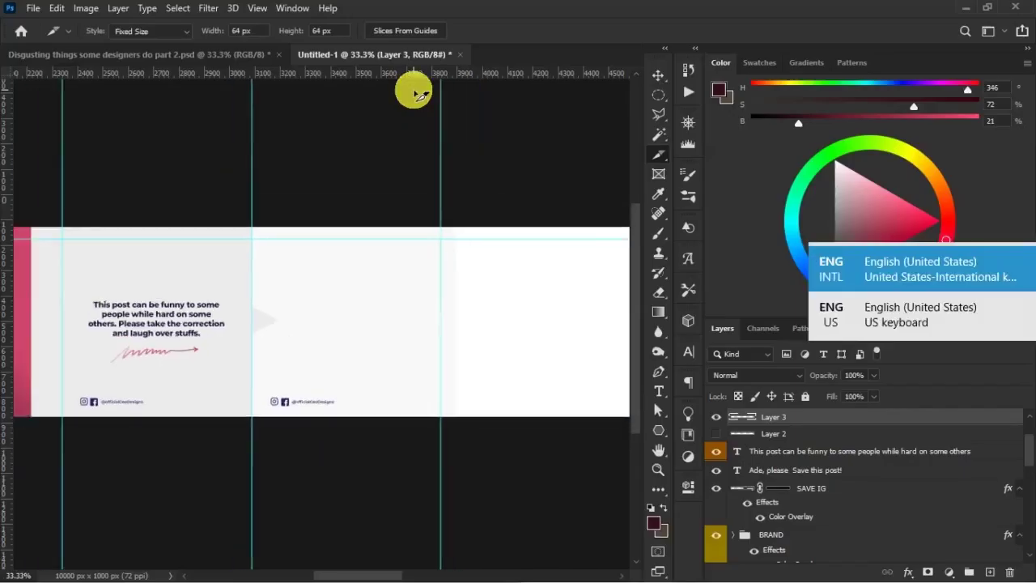
drag(347, 271, 597, 340)
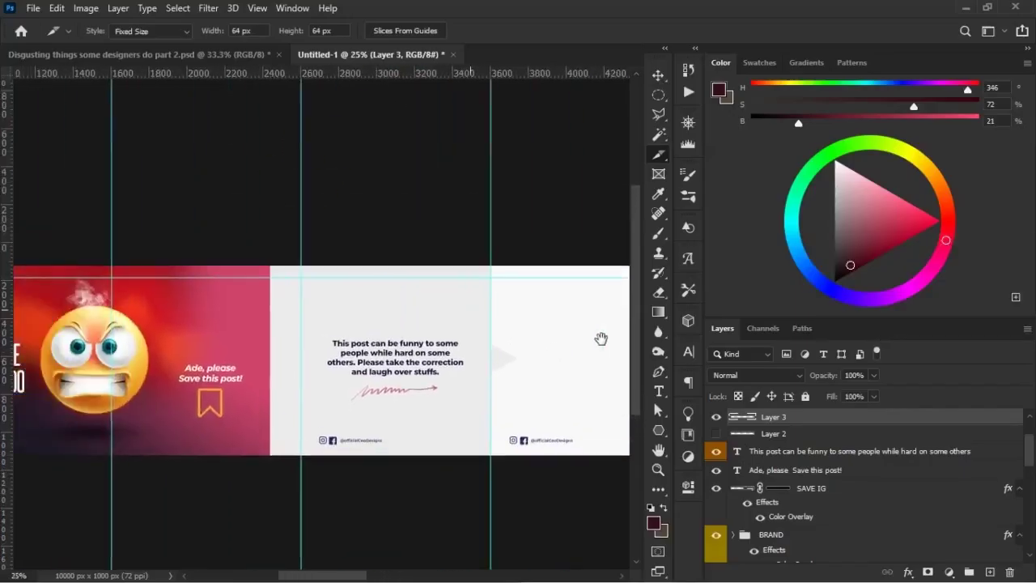
drag(225, 412, 420, 411)
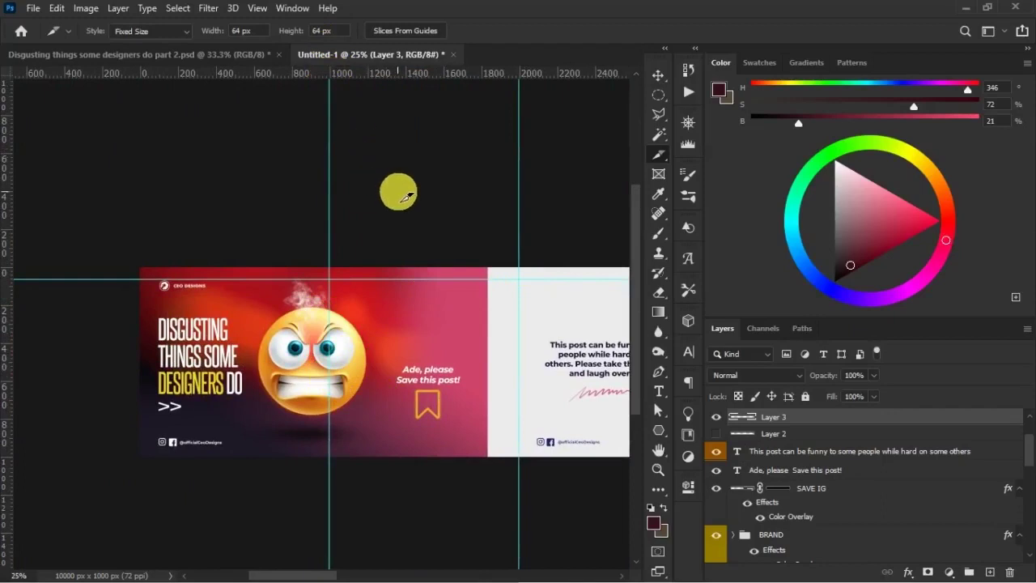
click(658, 75)
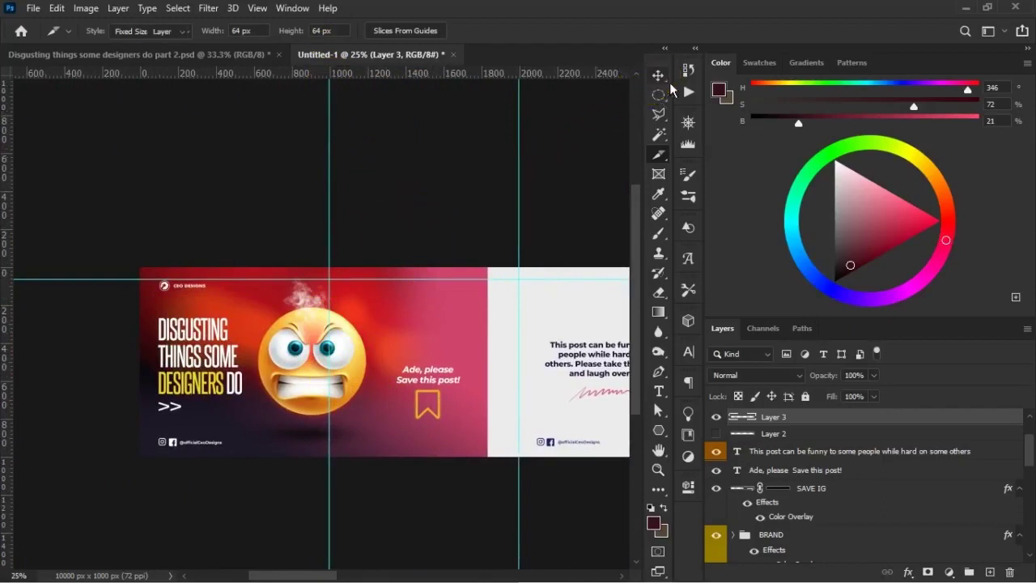
drag(440, 279, 458, 18)
- Slice the carousel canvas from its vertical guides and check the slices through to slice 10
drag(503, 326, 466, 314)
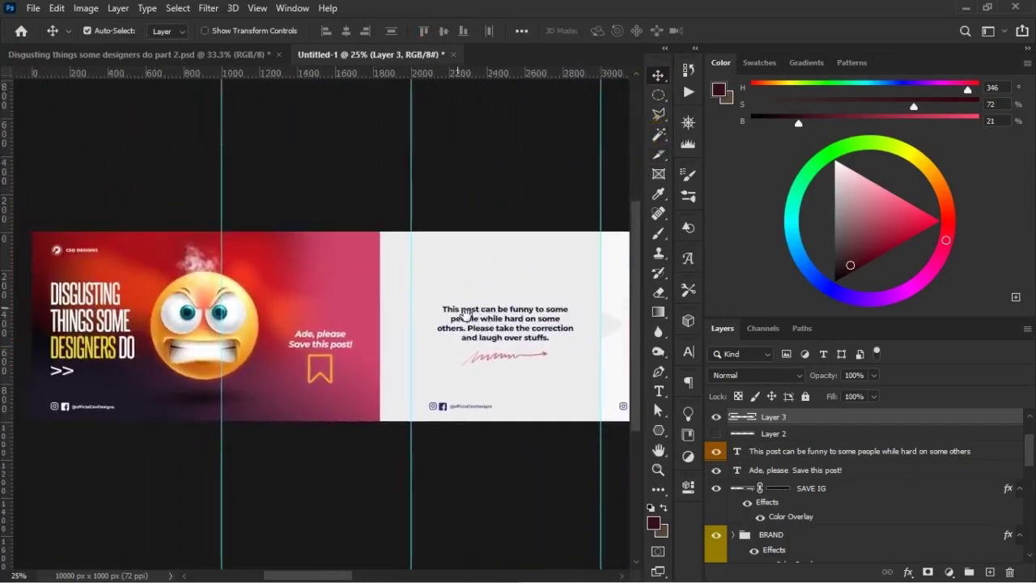
click(660, 153)
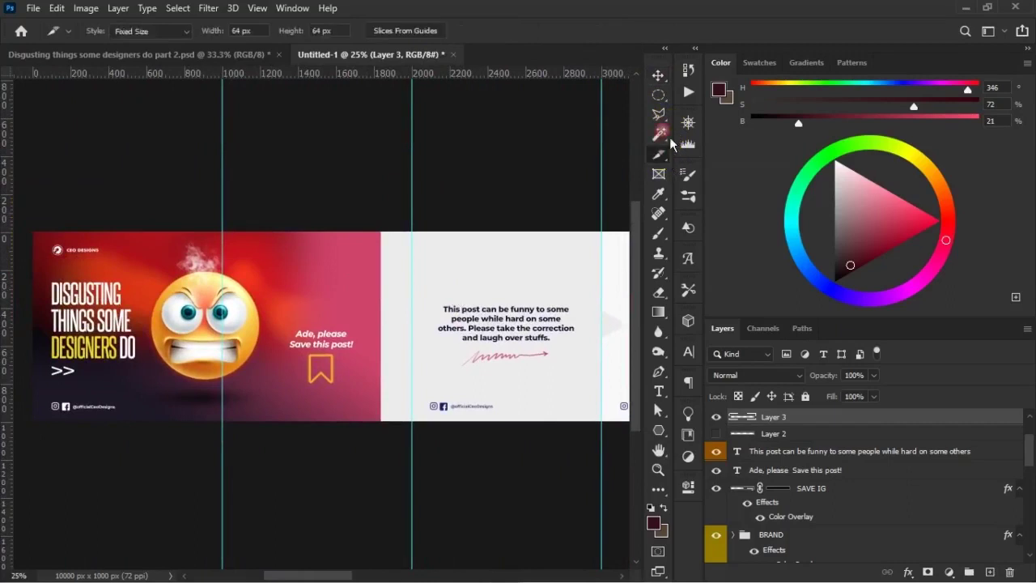
click(402, 32)
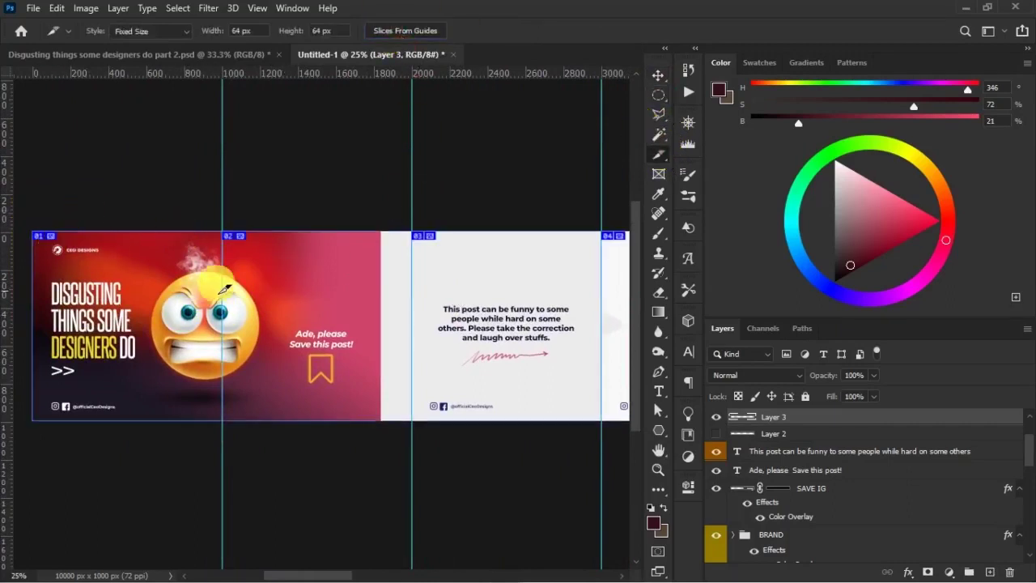
drag(478, 304, 166, 303)
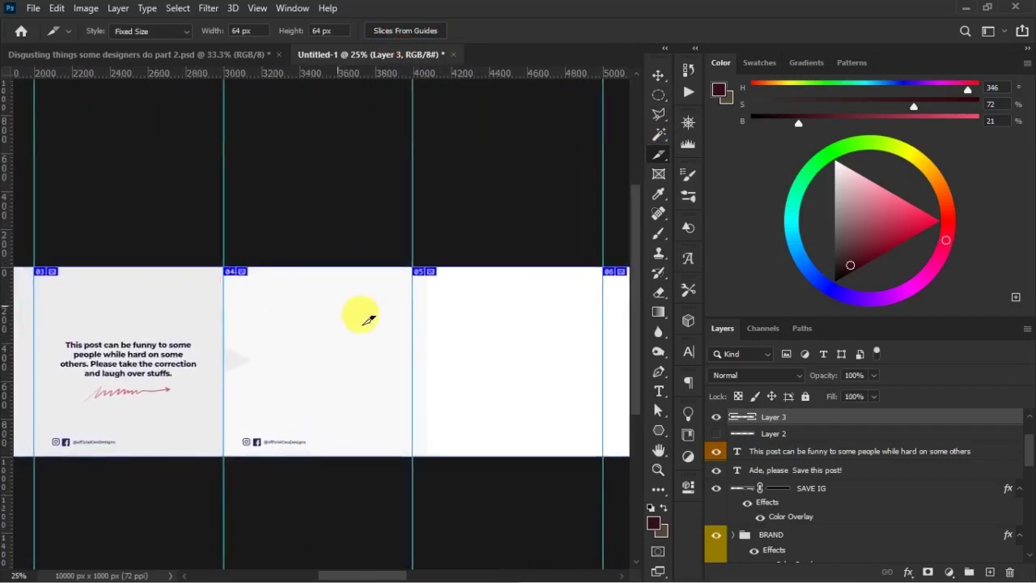
drag(590, 338, 456, 331)
drag(531, 332, 389, 337)
drag(450, 322, 328, 310)
drag(545, 358, 338, 325)
drag(488, 301, 402, 308)
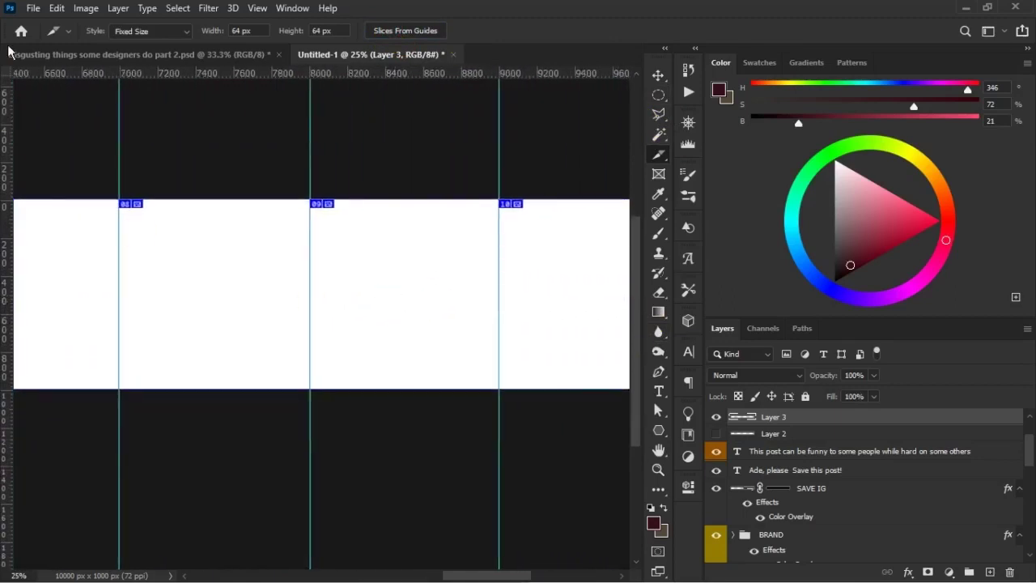
- Examine the sliced carousel in the Save for Web preview at a fitted zoom, then close it without saving
click(33, 9)
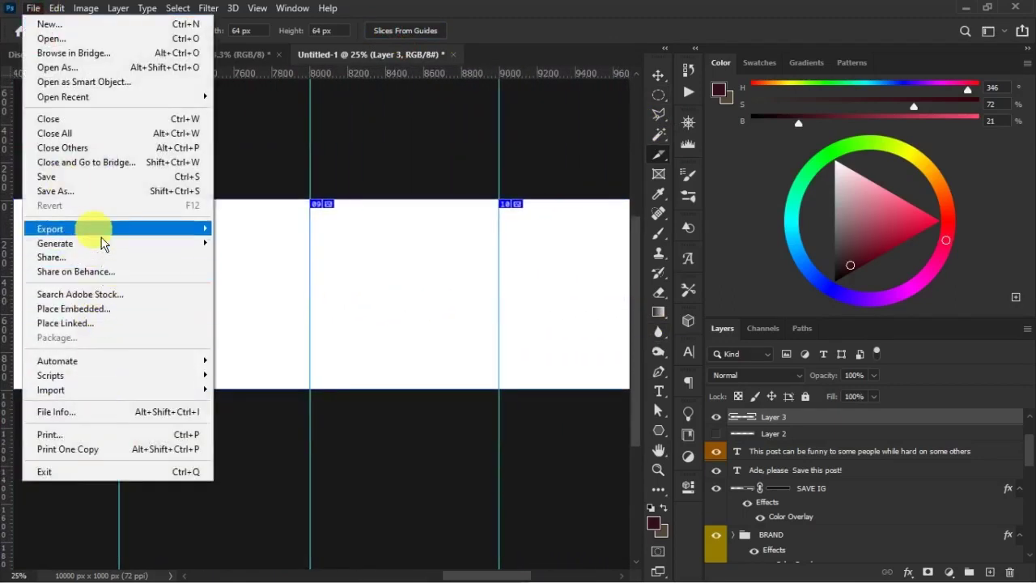
mouse_move(92, 229)
click(302, 288)
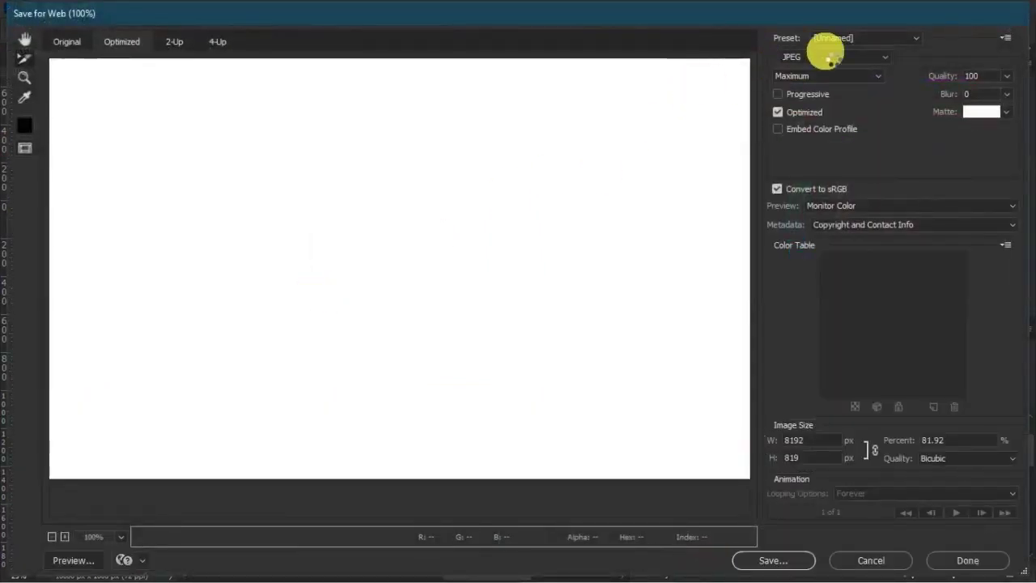
key(ctrl+0)
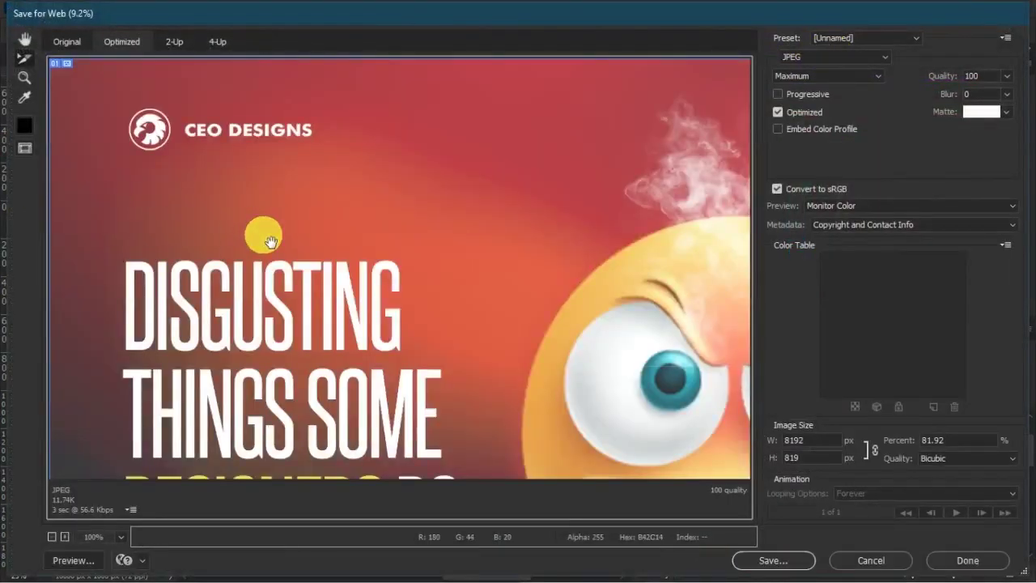
click(94, 275)
click(157, 276)
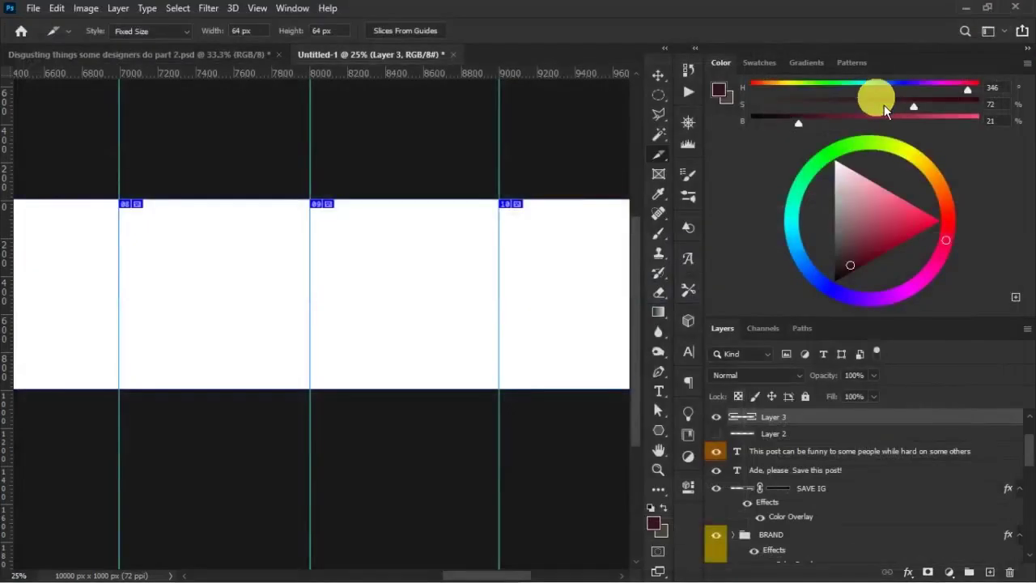
key(ctrl+minus)
key(ctrl+minus)
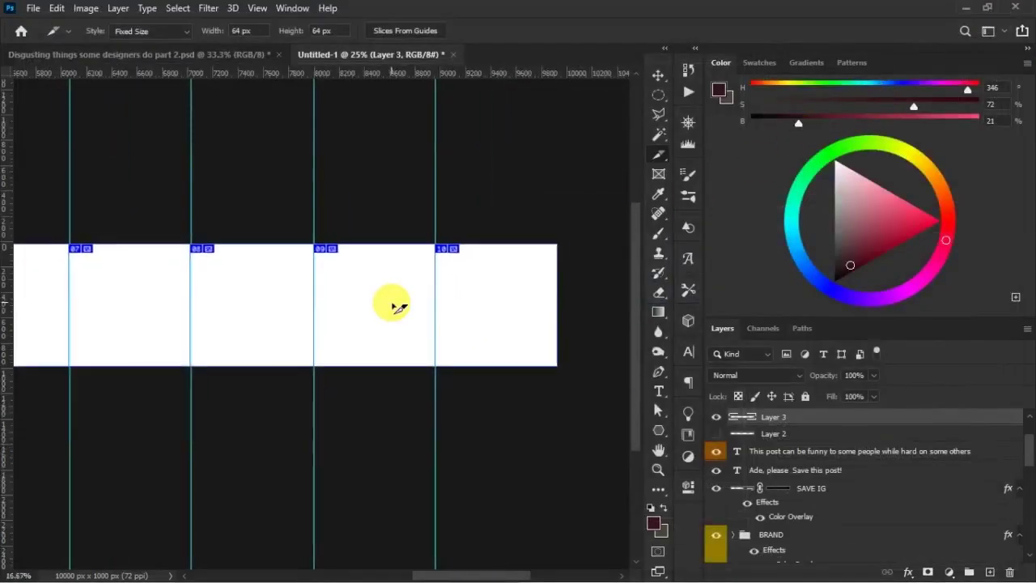
scroll(387, 311, left, 10)
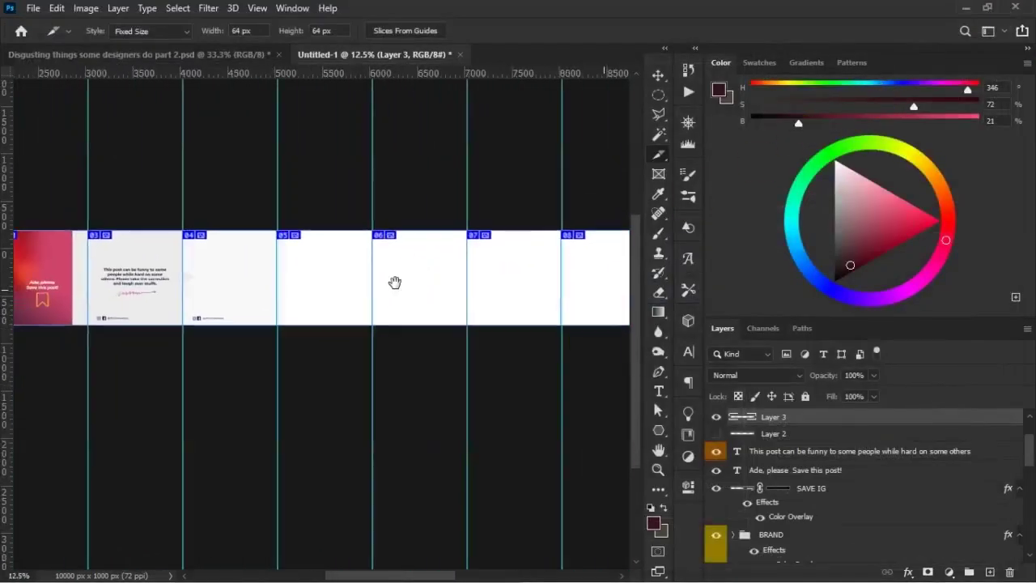
drag(391, 289, 235, 298)
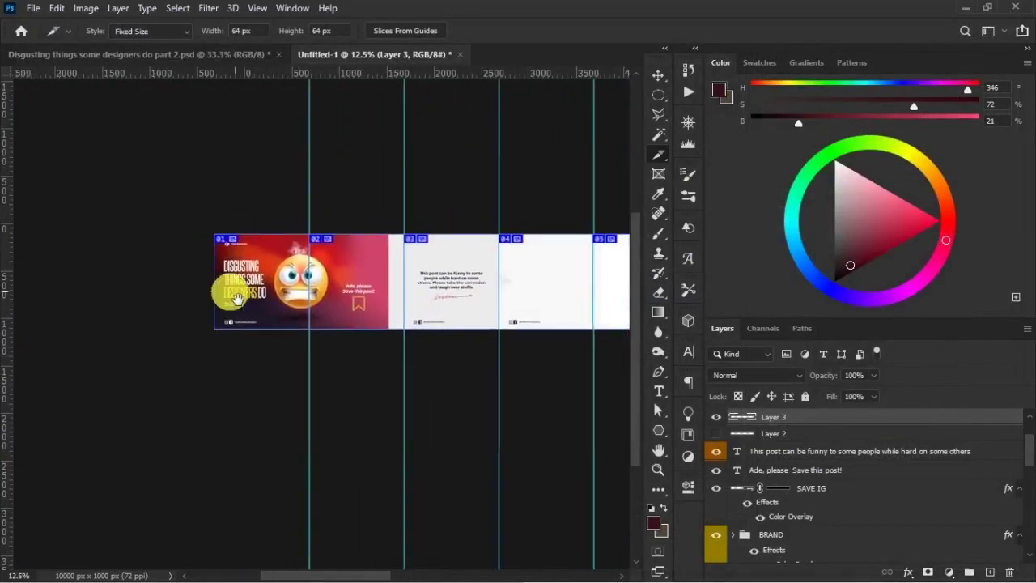
scroll(234, 298, up, 1)
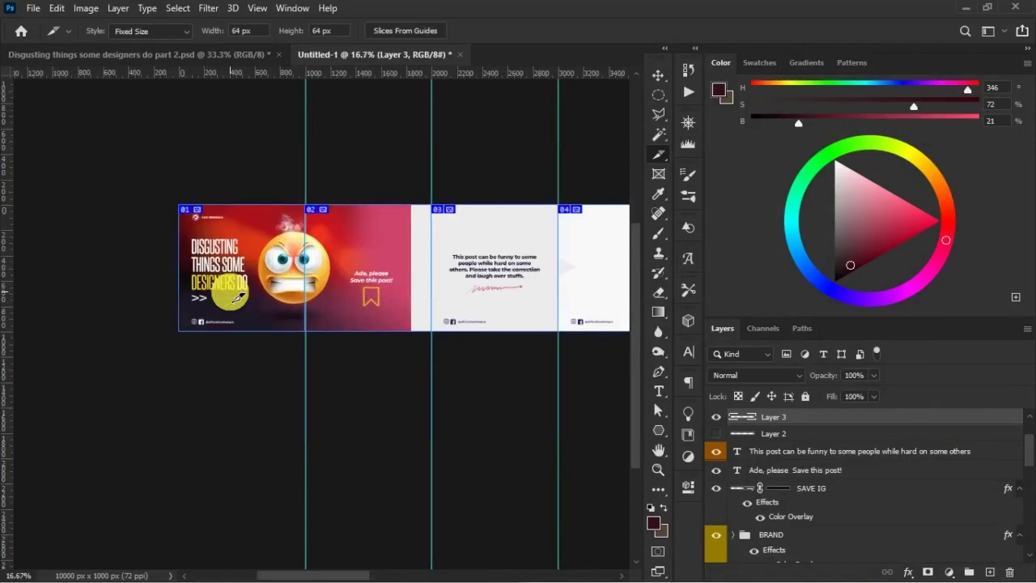